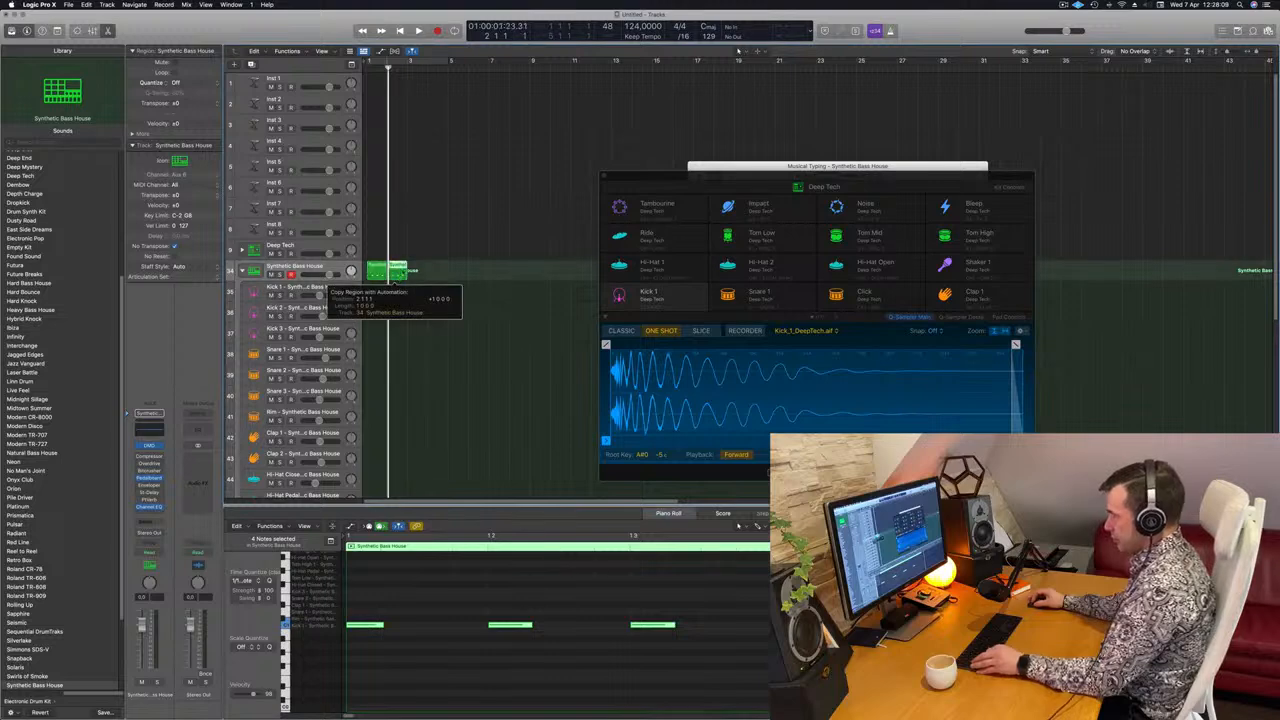
- Copy the kick region on the Synthetic Bass House track to fill bars 1 to 4 and play it with those bars cycled
{"action": "mouse_move", "coordinate": [416, 287]}
{"action": "left_mouse_down"}
{"action": "mouse_move", "coordinate": [374, 272]}
{"action": "mouse_move", "coordinate": [425, 277]}
{"action": "left_mouse_up"}
{"action": "left_click", "coordinate": [419, 57]}
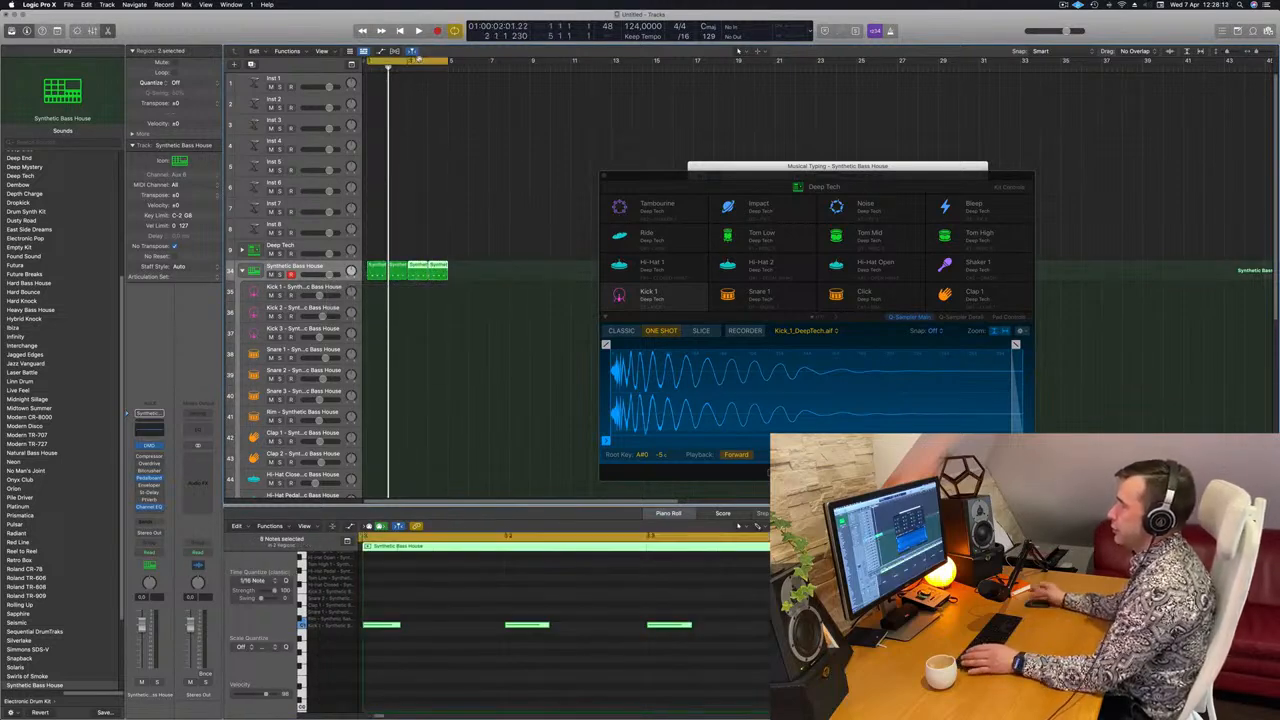
{"action": "key", "text": "space"}
{"action": "left_click_drag", "start_coordinate": [501, 273], "coordinate": [337, 278]}
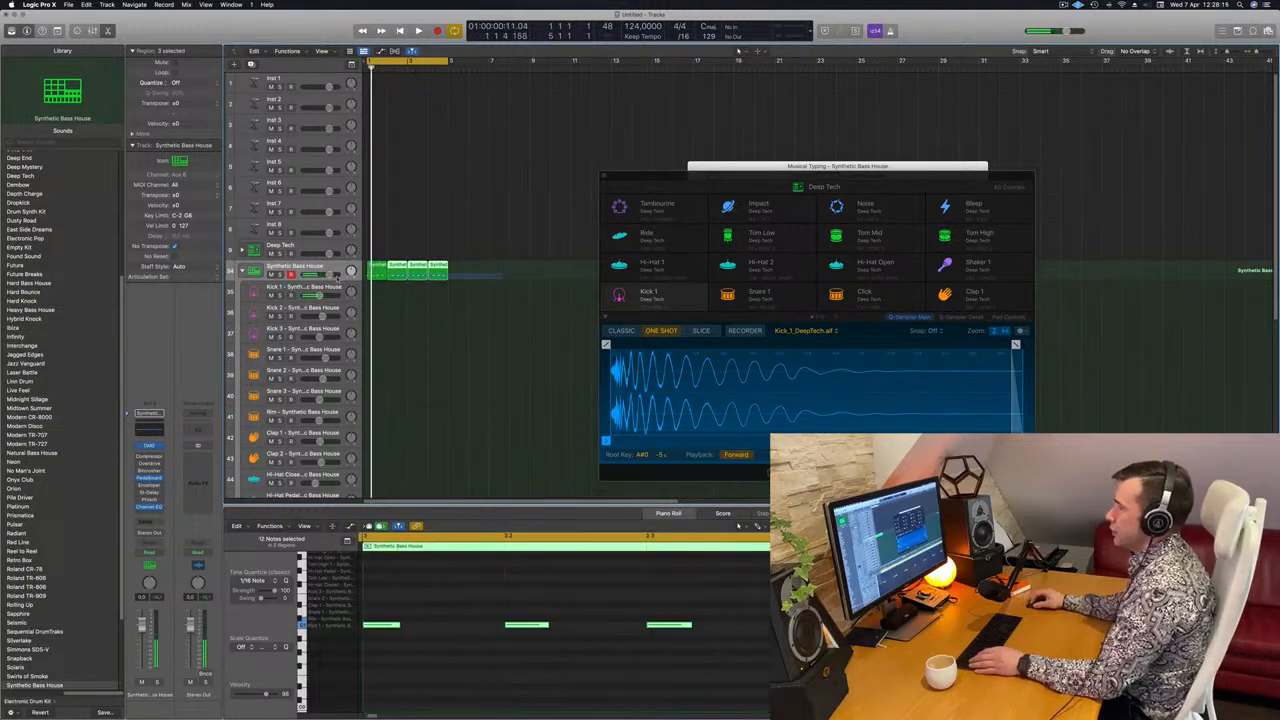
{"action": "scroll", "coordinate": [442, 356], "scroll_direction": "down", "scroll_amount": 5}
{"action": "key", "text": "space"}
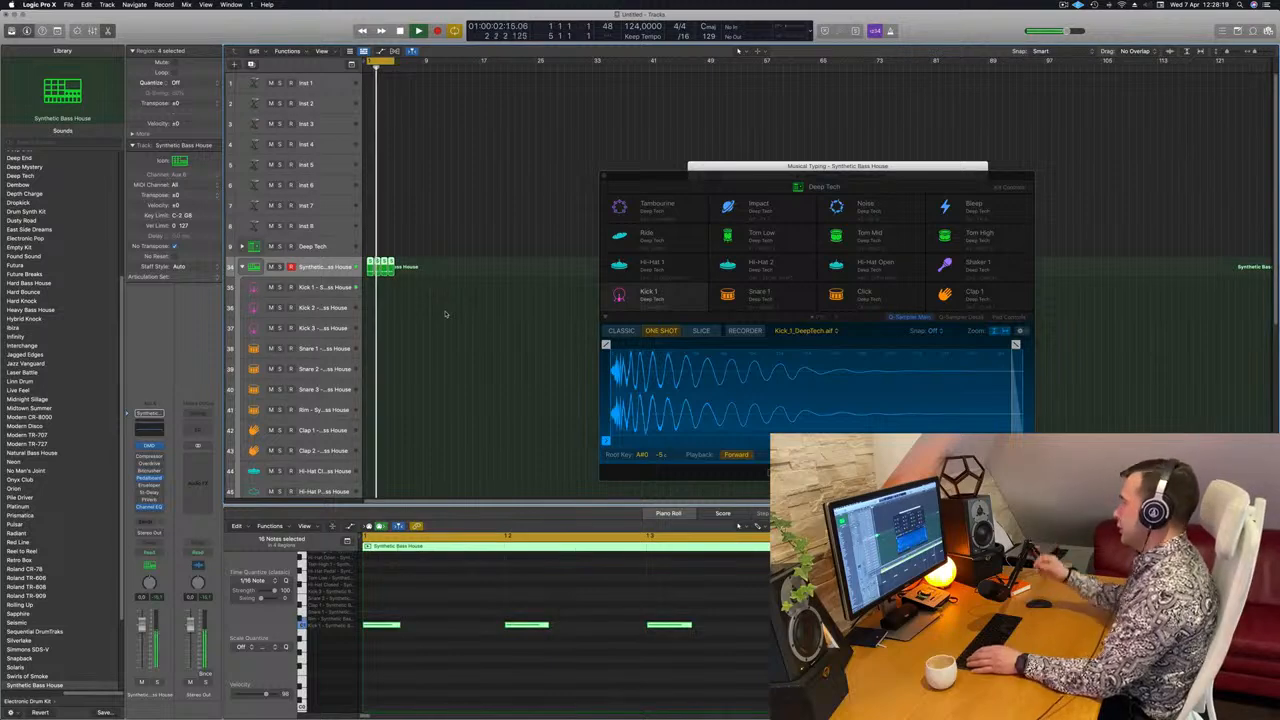
- Copy the four kick regions from the main Synthetic Bass House track onto its Kick 1 subtrack
{"action": "left_click_drag", "start_coordinate": [417, 267], "coordinate": [378, 285]}
{"action": "key", "text": "super+Right"}
{"action": "key", "text": "super+Right"}
{"action": "key", "text": "super+Right"}
{"action": "key", "text": "super+Right"}
{"action": "key", "text": "space"}
- Try deleting the four original regions from the main Synthetic Bass House track, and undo the deletion
{"action": "left_click_drag", "start_coordinate": [572, 272], "coordinate": [377, 264]}
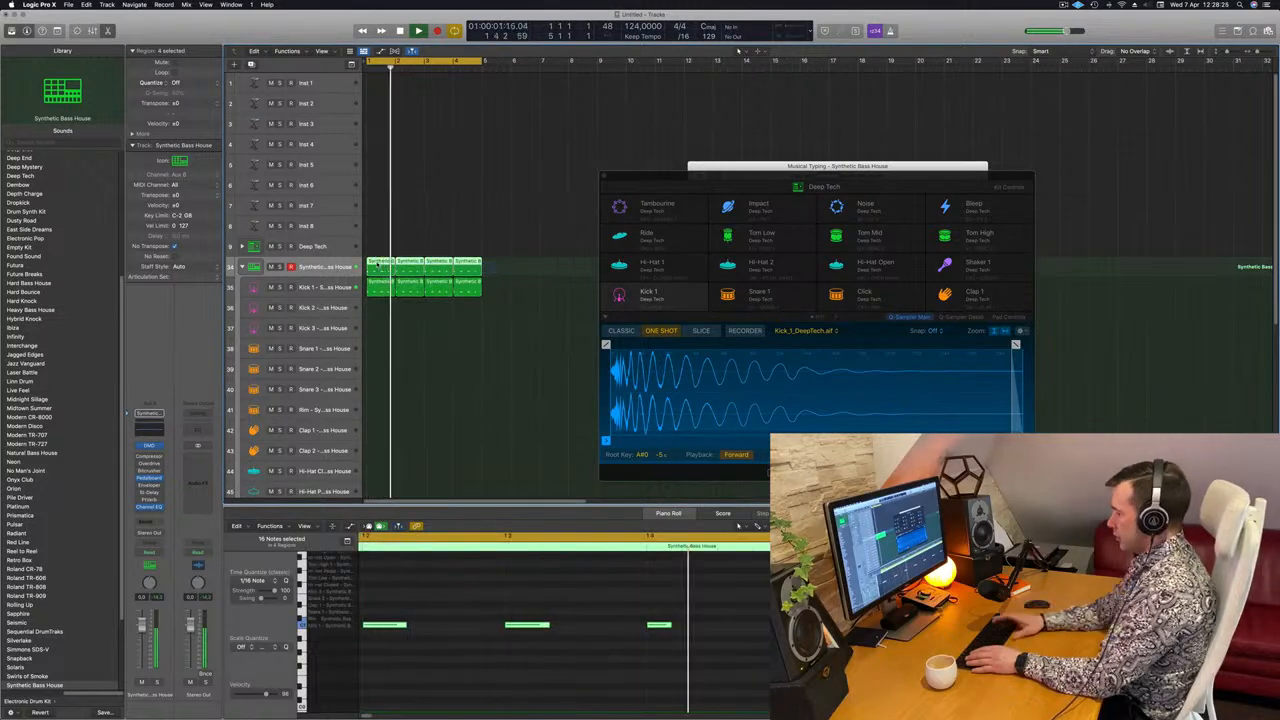
{"action": "key", "text": "Delete"}
{"action": "left_click", "coordinate": [346, 289]}
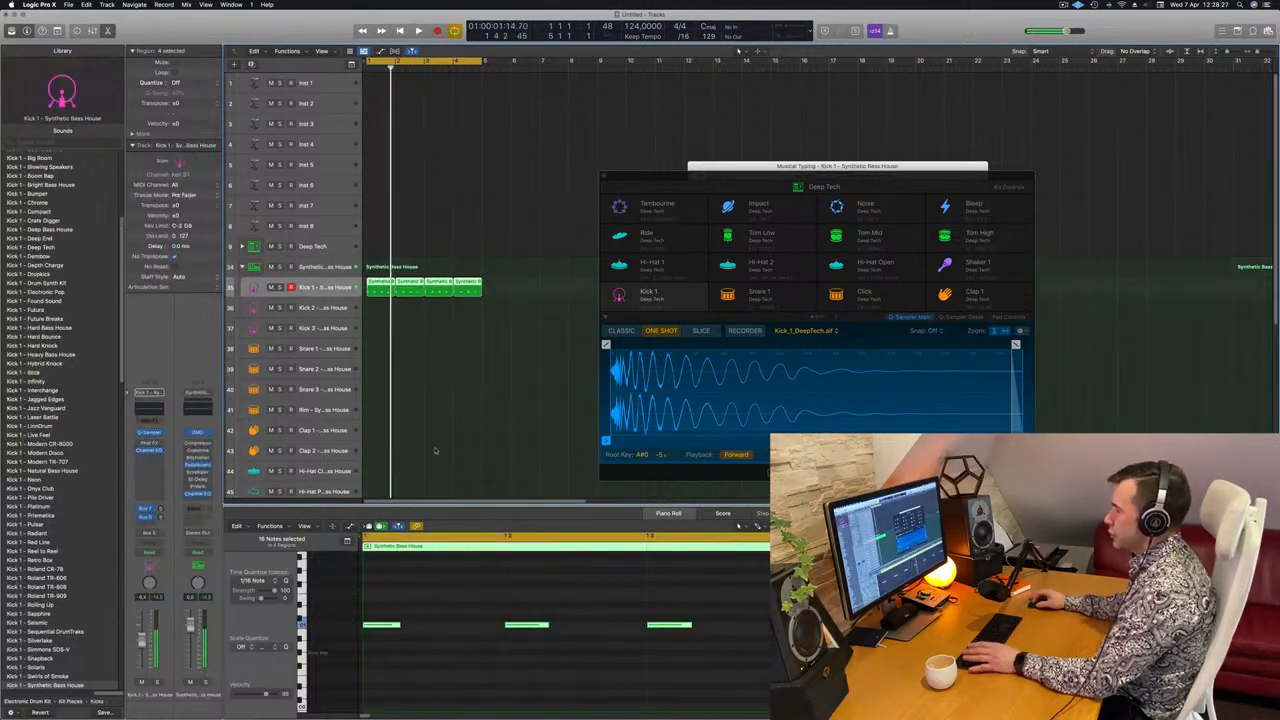
{"action": "left_click_drag", "start_coordinate": [359, 599], "coordinate": [1262, 689]}
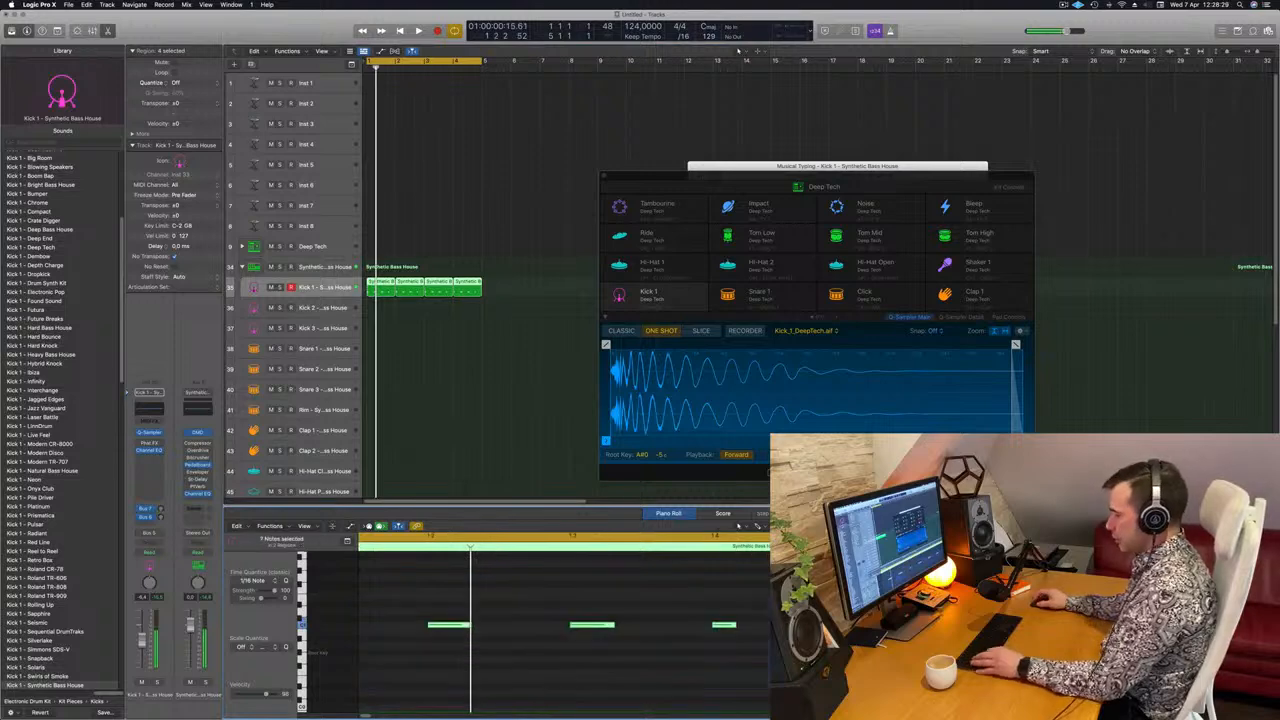
{"action": "key", "text": "super+z"}
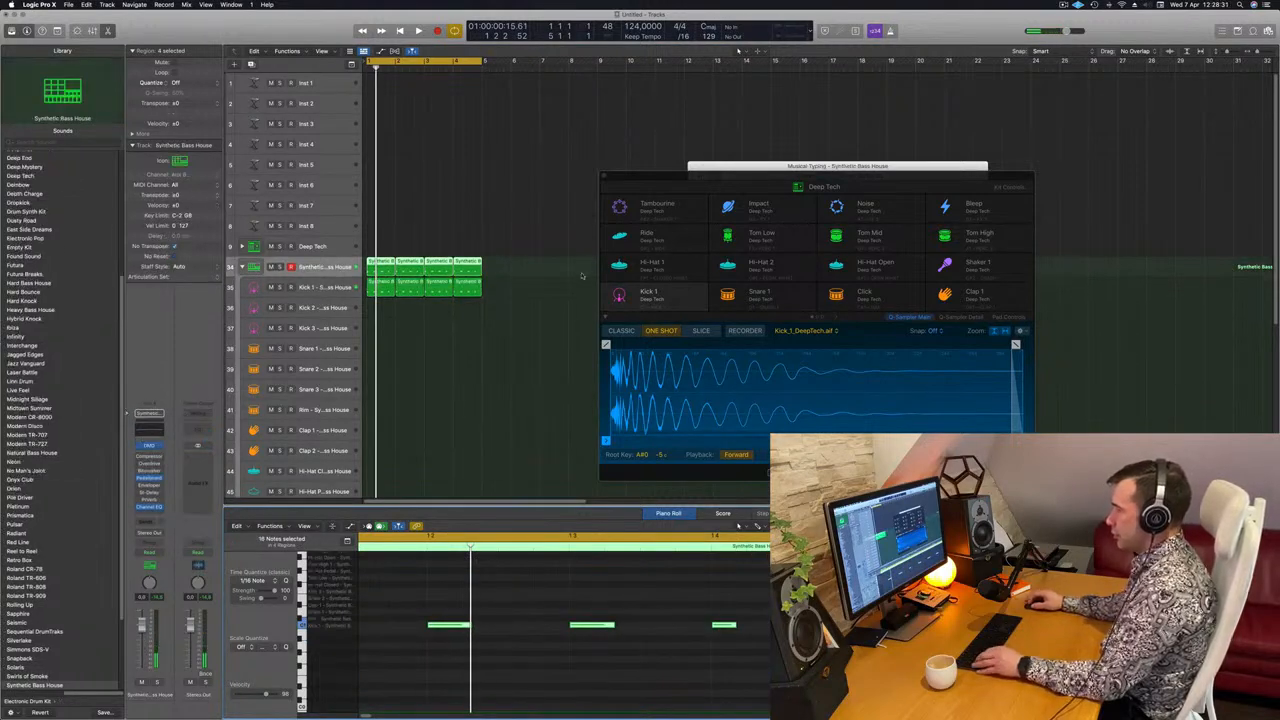
- Delete the four original regions from the main Synthetic Bass House track, keeping the copies on Kick 1
{"action": "left_click", "coordinate": [581, 274]}
{"action": "left_click_drag", "start_coordinate": [377, 257], "coordinate": [374, 258]}
{"action": "key", "text": "BackSpace"}
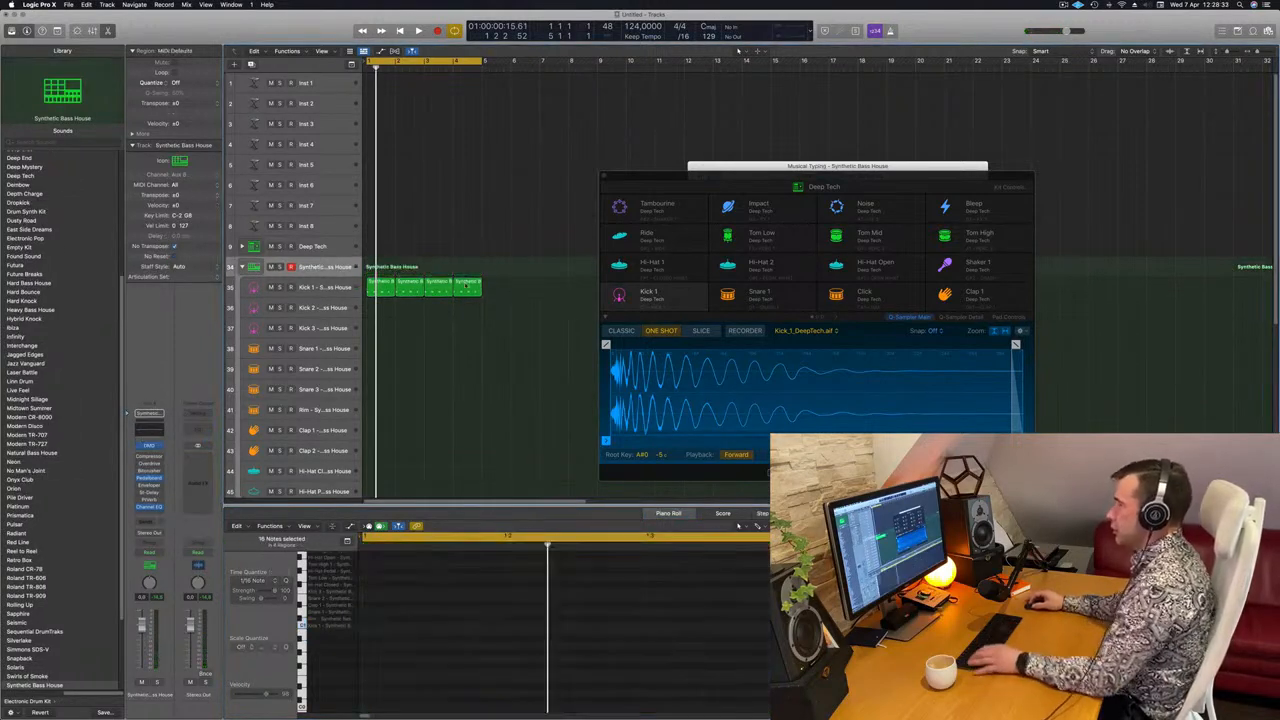
- Lower the pitch of all kick notes in the four Kick 1 regions and listen to the result
{"action": "key", "text": "super+z"}
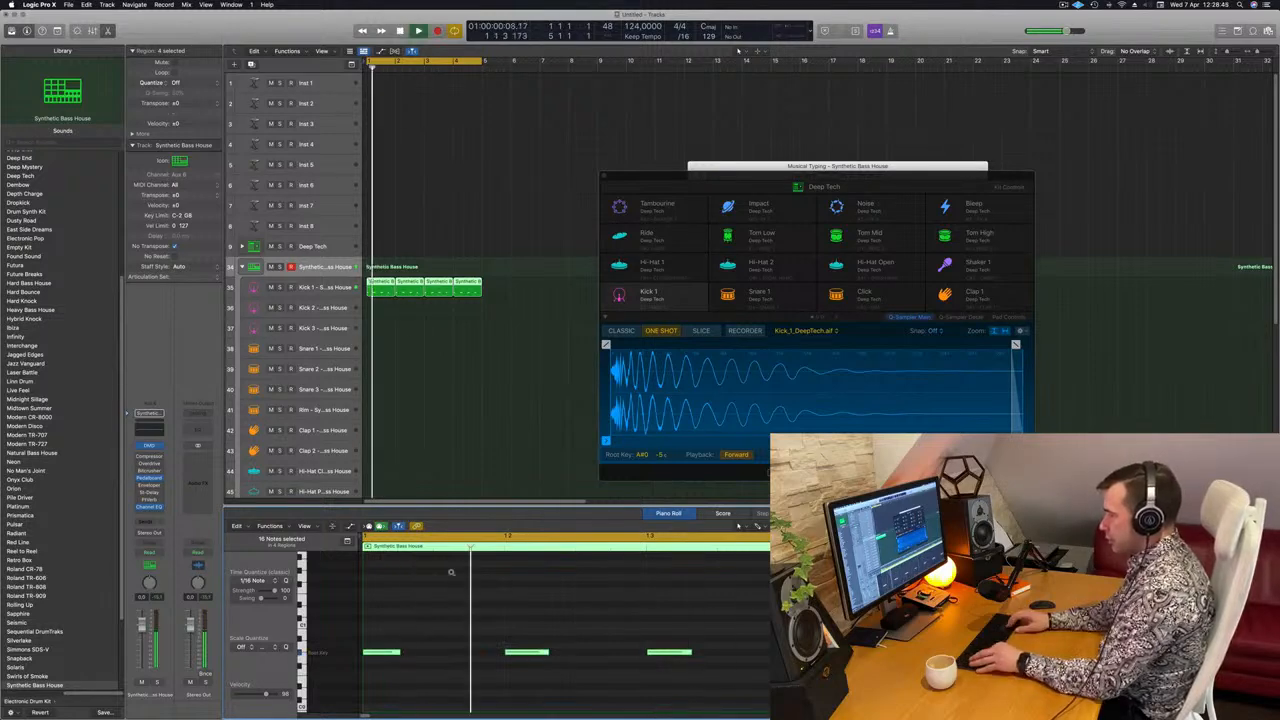
{"action": "key", "text": "alt+Up"}
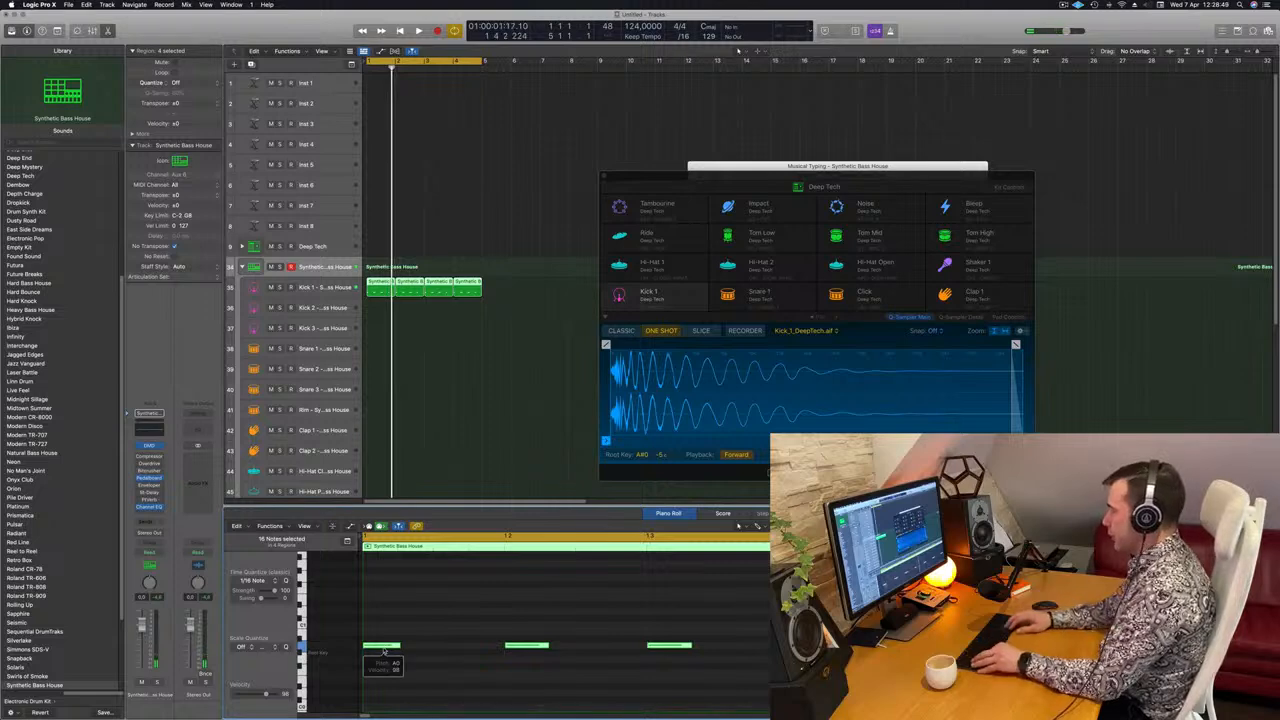
{"action": "key", "text": "alt+Down"}
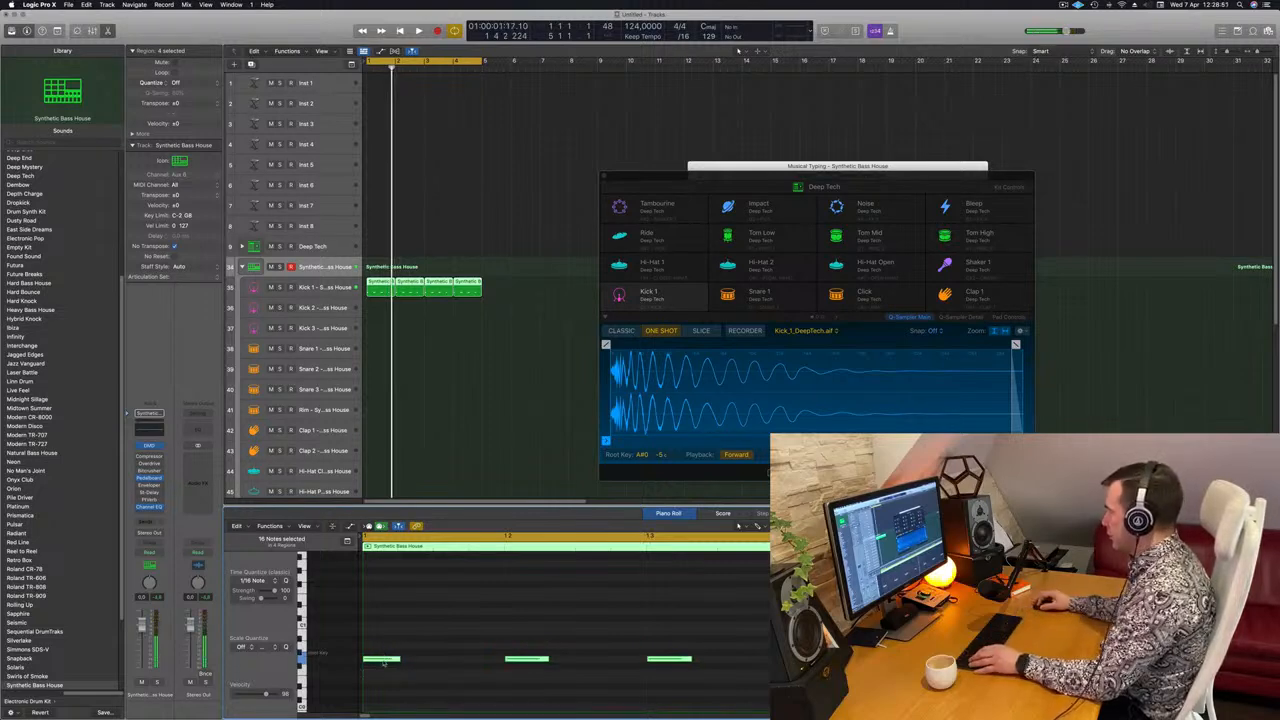
{"action": "key", "text": "space"}
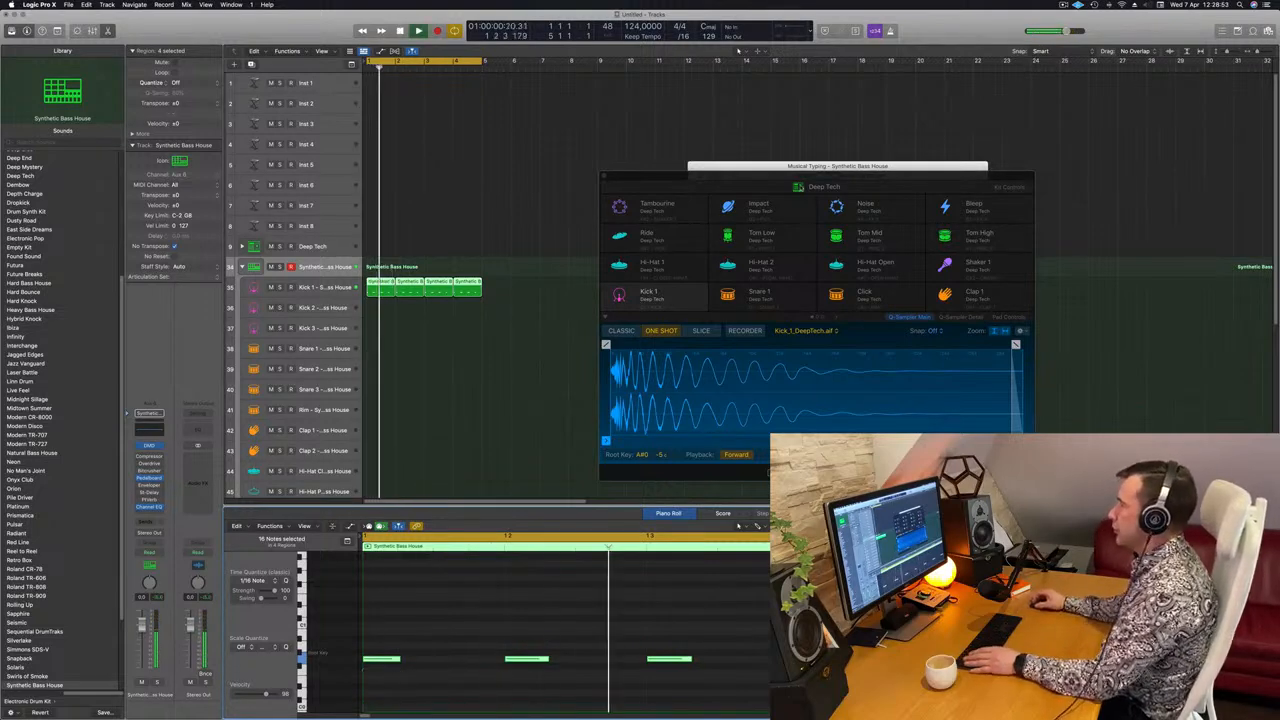
- Move the Deep Tech drum kit window out of the way of the arrangement and restart playback from the beginning
{"action": "left_click_drag", "start_coordinate": [808, 180], "coordinate": [1008, 139]}
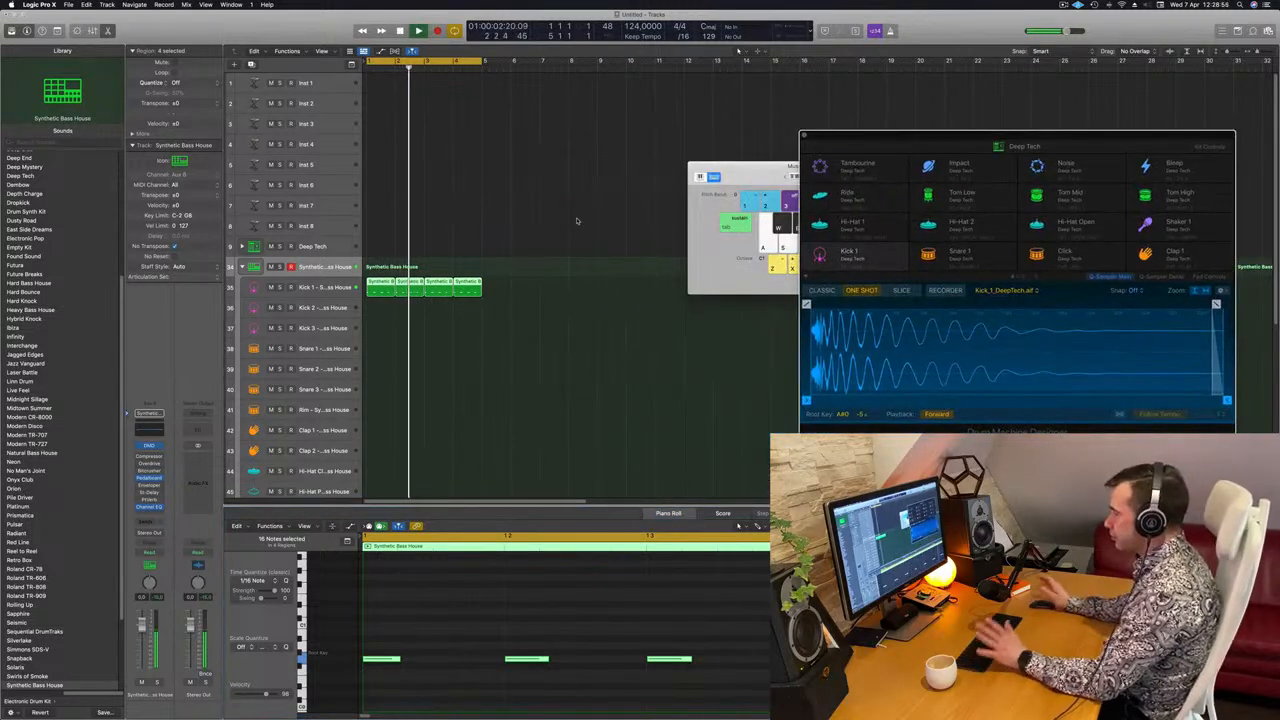
{"action": "left_click", "coordinate": [385, 336]}
{"action": "key", "text": "space"}
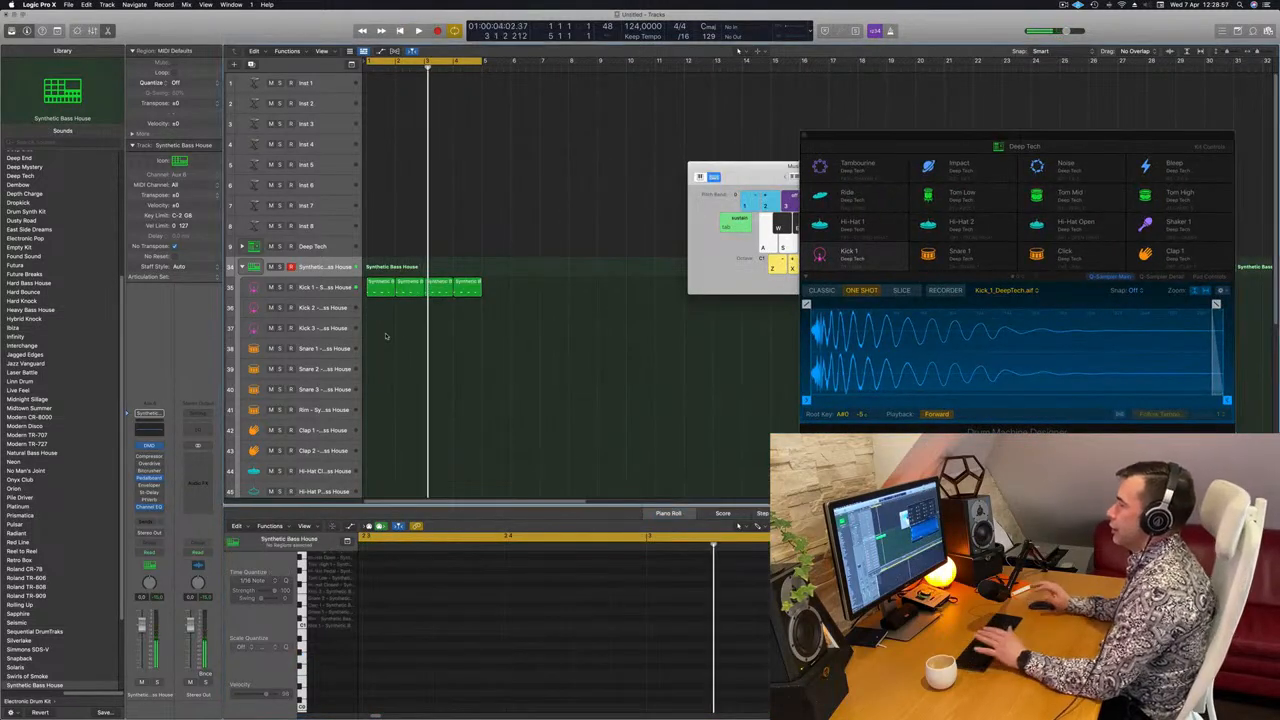
{"action": "key", "text": "Return"}
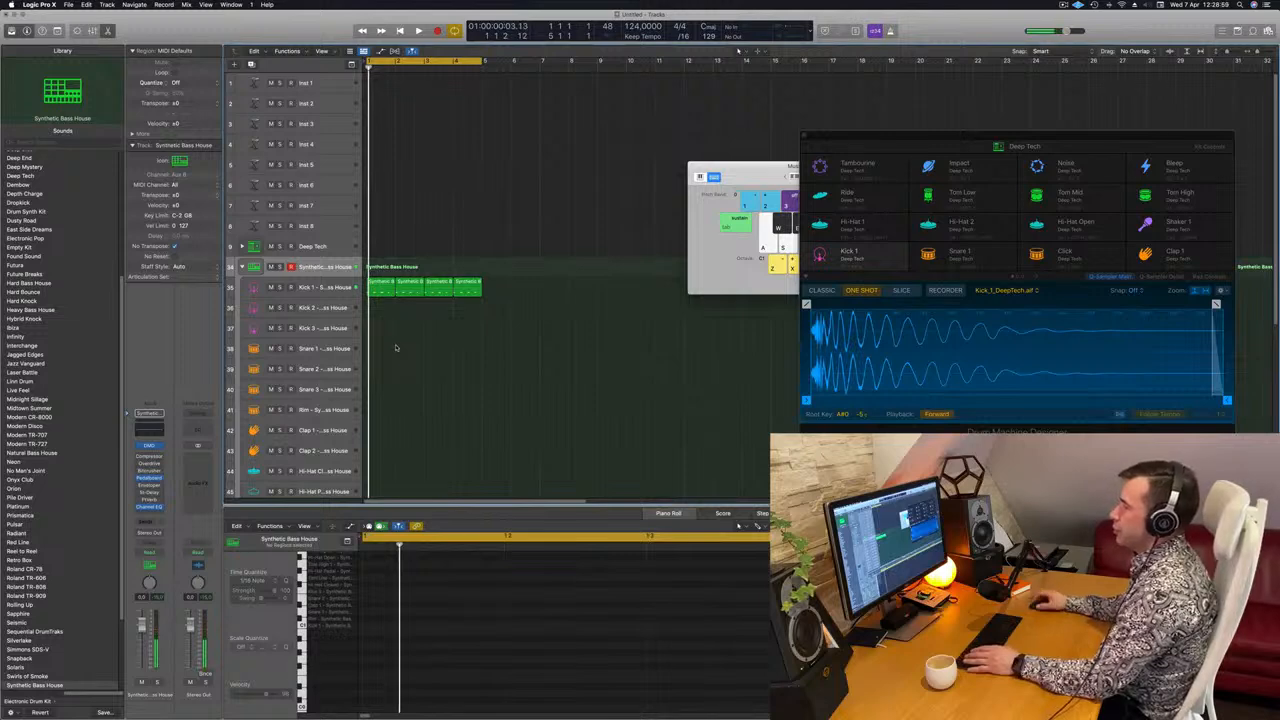
- Copy the first Kick 1 region to bar 1 of the Snare 1 track and delete its notes on beats 1 and 3
{"action": "left_click_drag", "start_coordinate": [384, 290], "coordinate": [386, 346]}
{"action": "left_click_drag", "start_coordinate": [438, 634], "coordinate": [385, 683]}
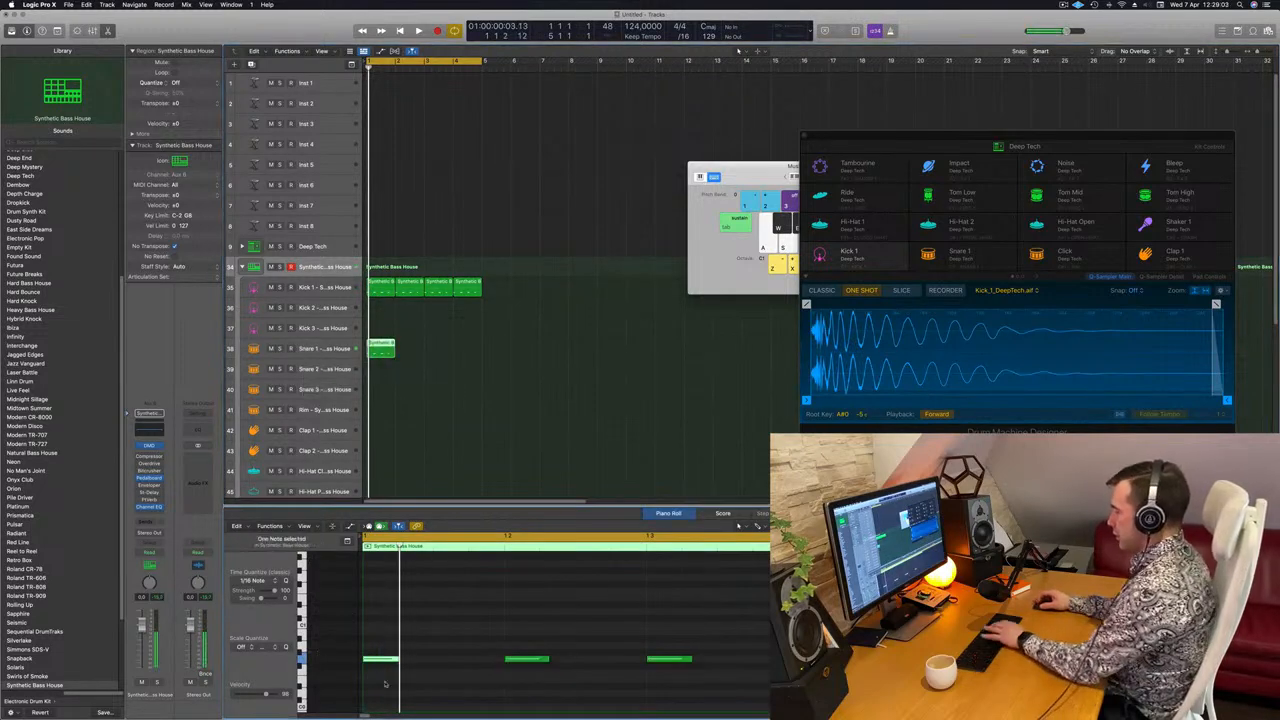
{"action": "left_click_drag", "start_coordinate": [466, 622], "coordinate": [768, 710]}
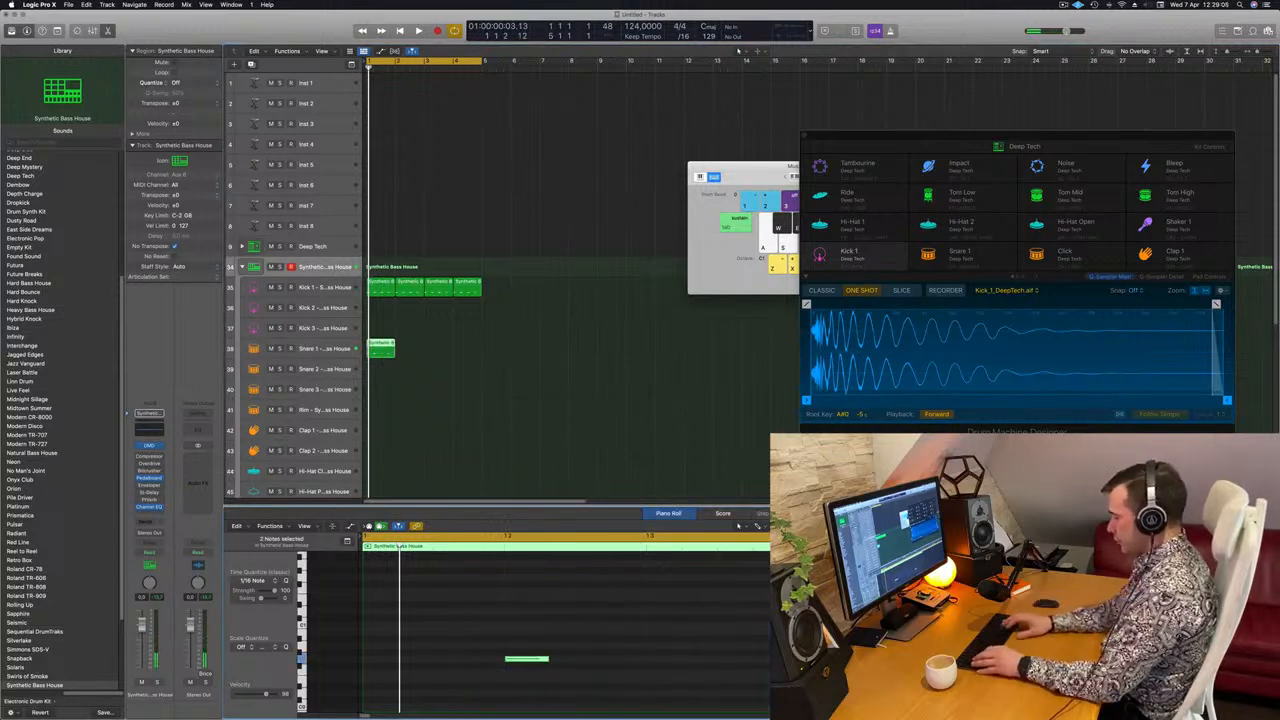
- Transpose the two remaining snare notes up by octaves while auditioning them against the kick
{"action": "key", "text": "space"}
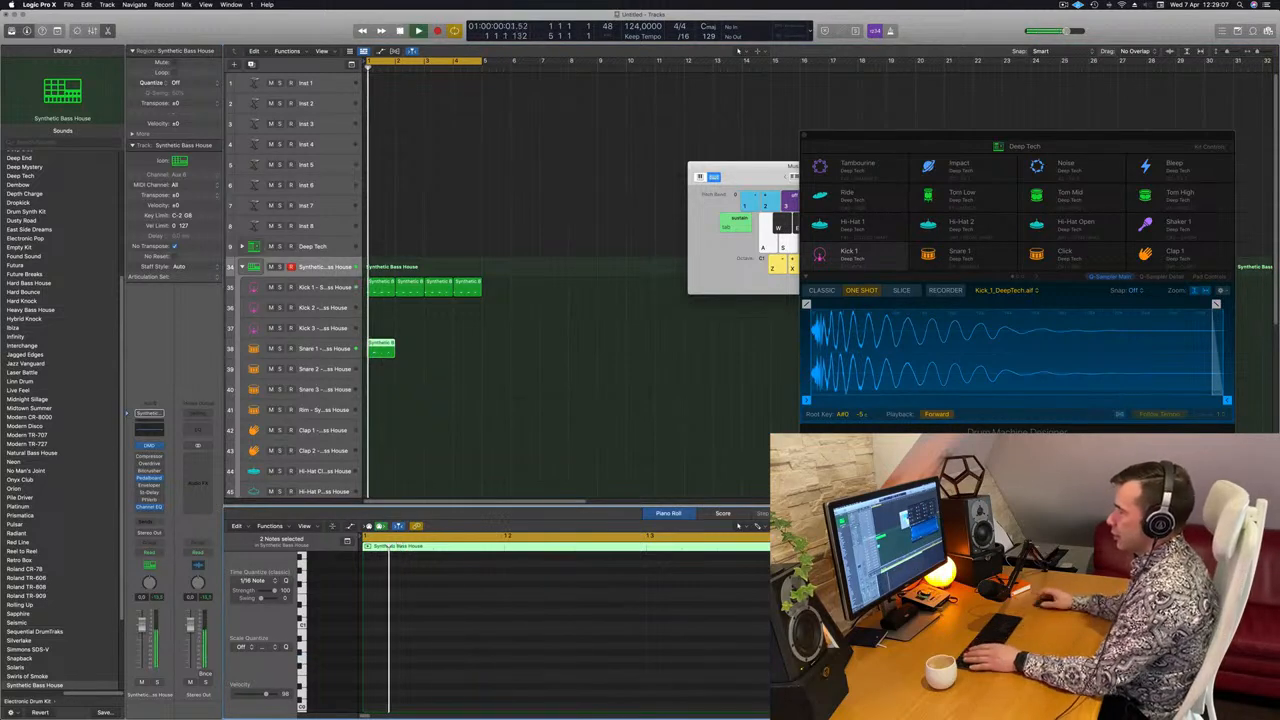
{"action": "scroll", "coordinate": [555, 690], "scroll_direction": "up", "scroll_amount": 2}
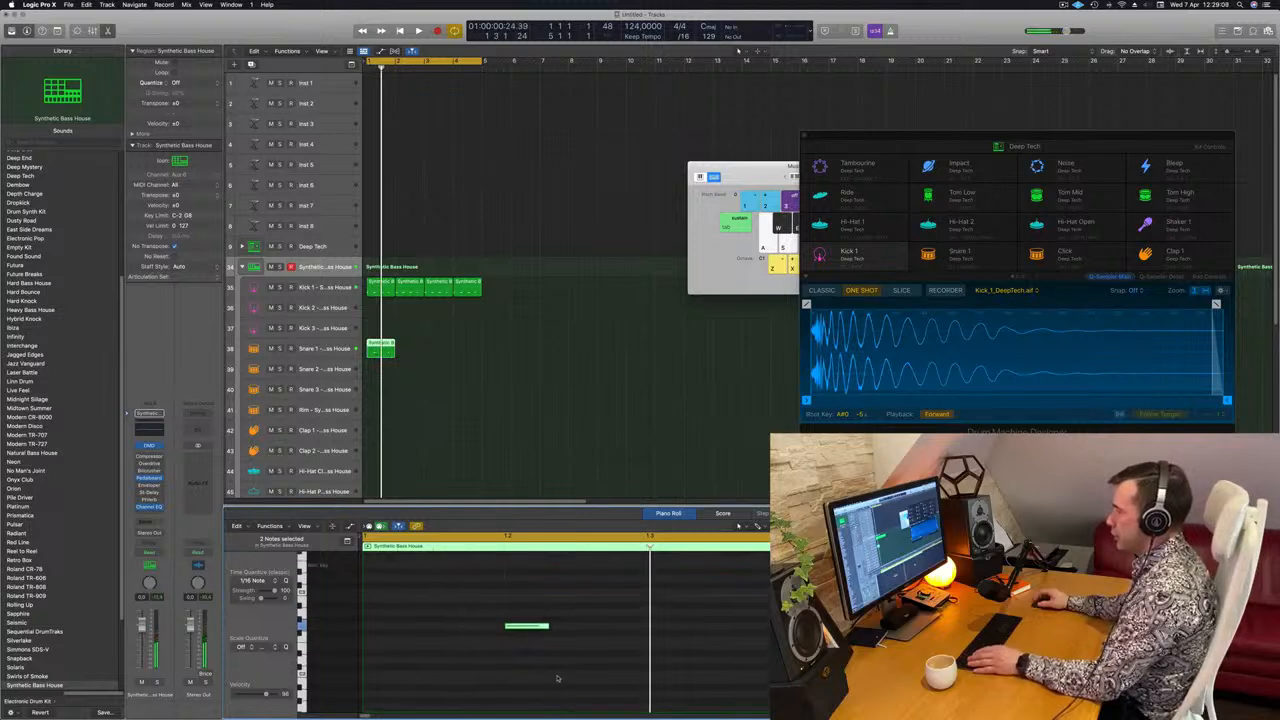
{"action": "key", "text": "alt+shift+Up"}
{"action": "key", "text": "space"}
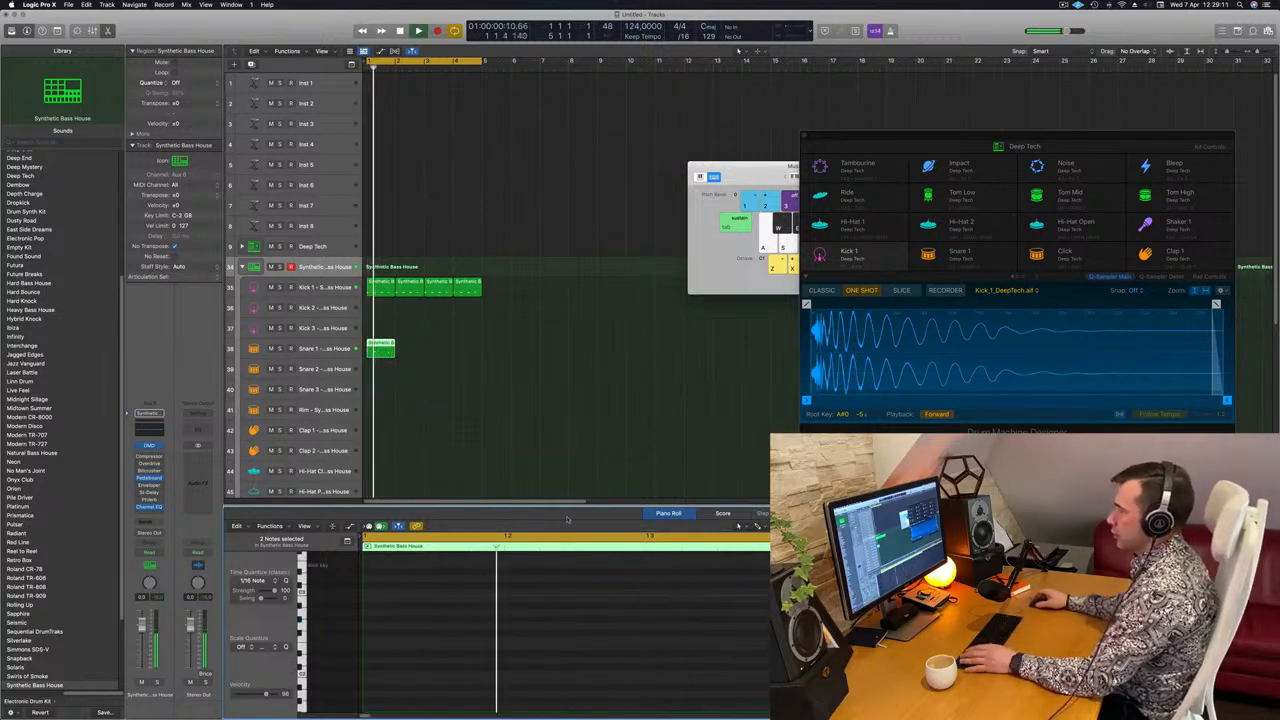
{"action": "key", "text": "space"}
{"action": "key", "text": "space"}
- Lower the Snare 1 track's volume, copy its region to fill bars 1 to 4, and play the beat
{"action": "left_click", "coordinate": [345, 345]}
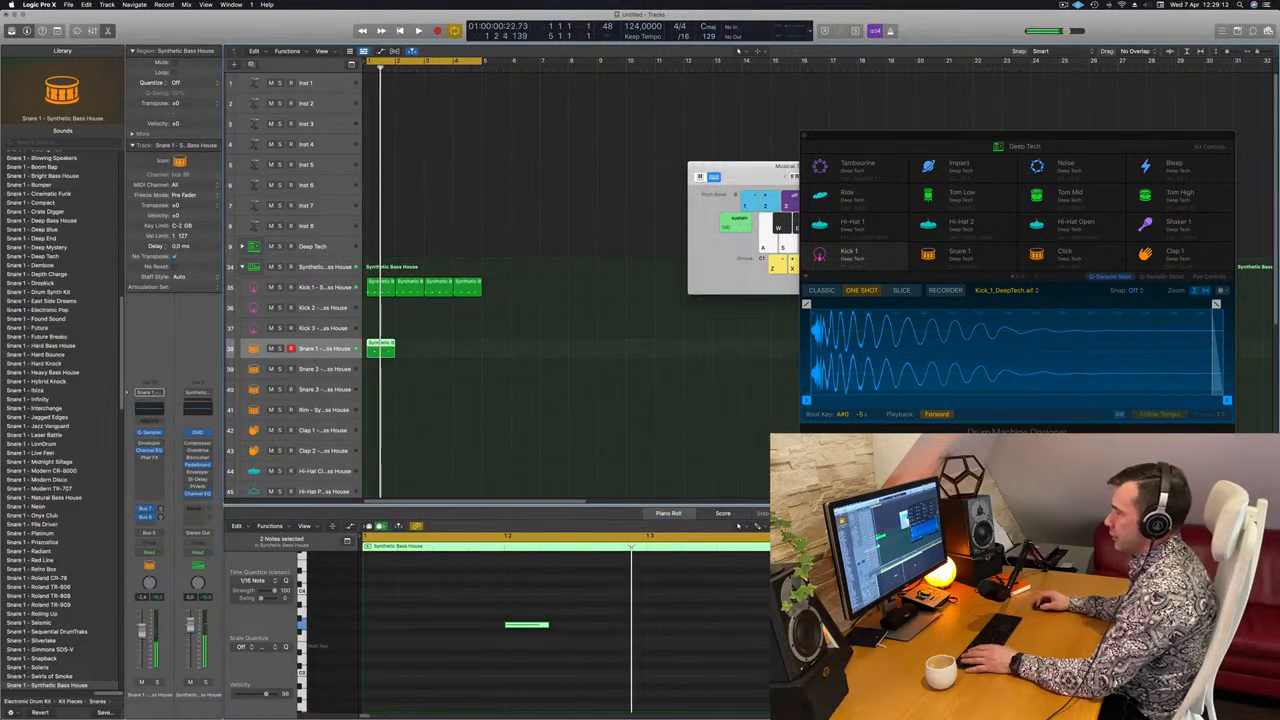
{"action": "key", "text": "space"}
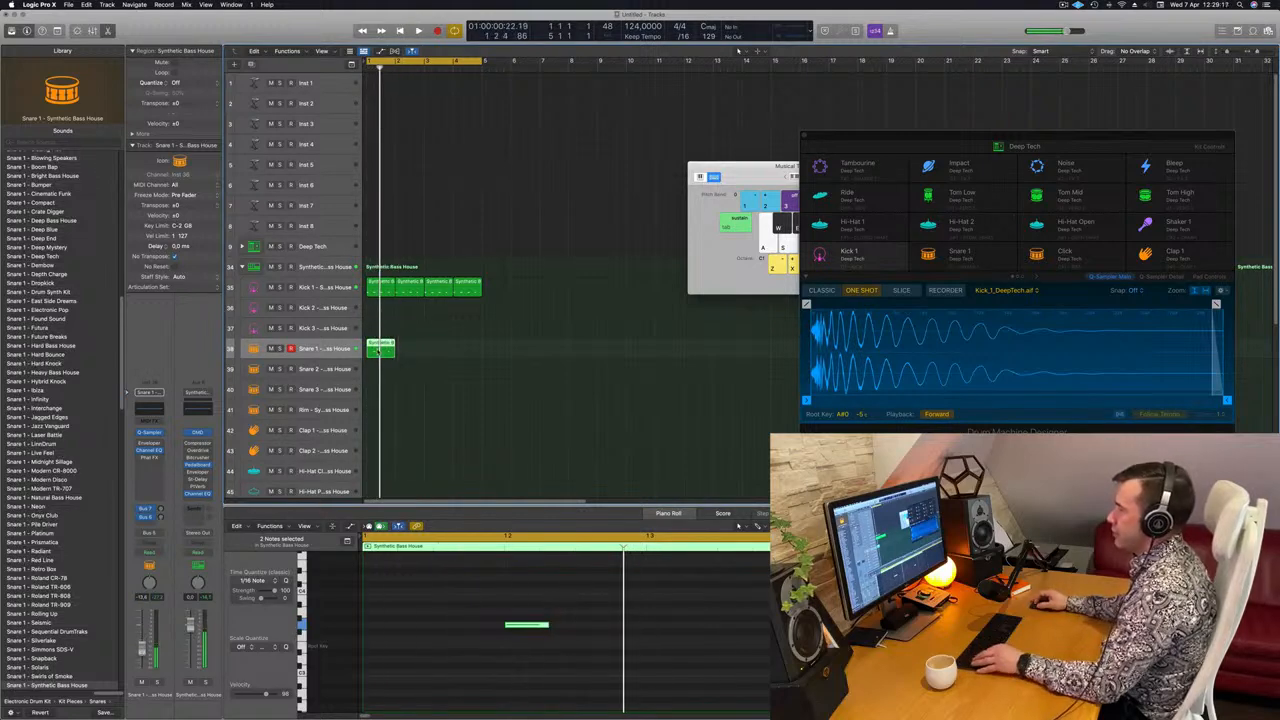
{"action": "left_click_drag", "start_coordinate": [392, 350], "coordinate": [446, 349]}
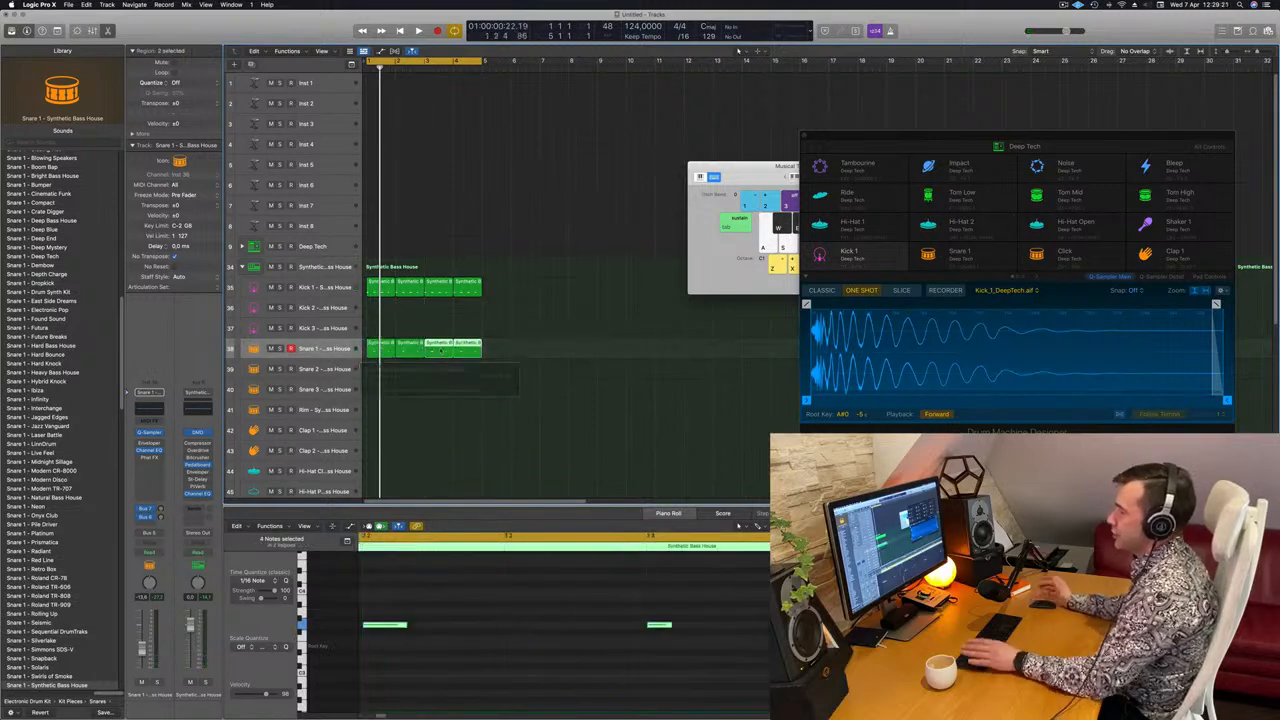
{"action": "key", "text": "space"}
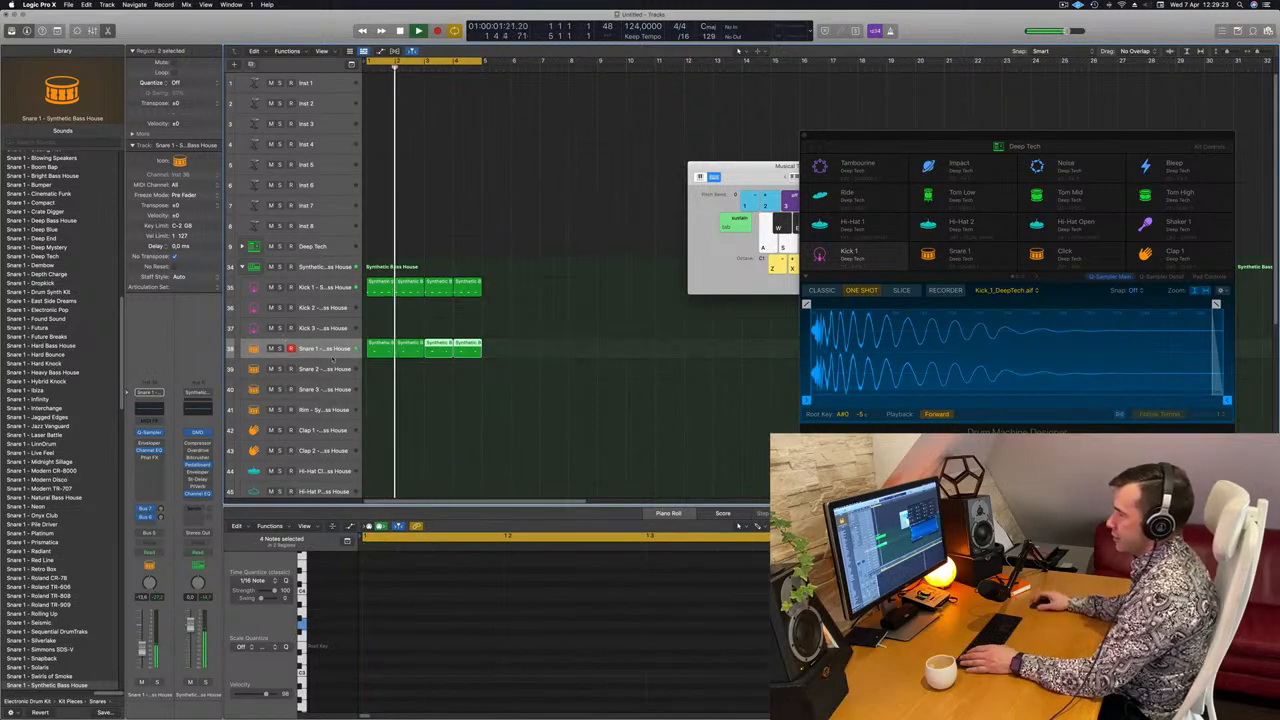
- Select the Deep Tech drum track and expand it to show its individual drum subtracks
{"action": "scroll", "coordinate": [460, 330], "scroll_direction": "down", "scroll_amount": 2}
{"action": "scroll", "coordinate": [482, 369], "scroll_direction": "down", "scroll_amount": 2}
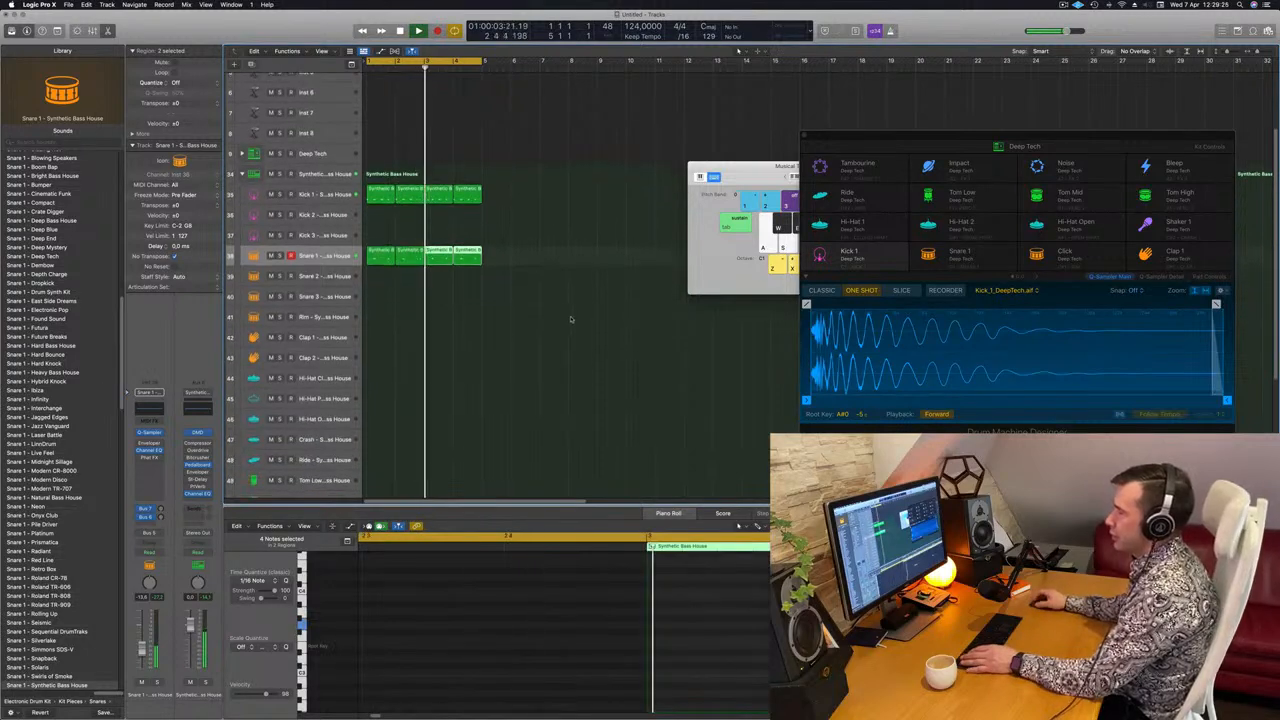
{"action": "scroll", "coordinate": [560, 330], "scroll_direction": "down", "scroll_amount": 1}
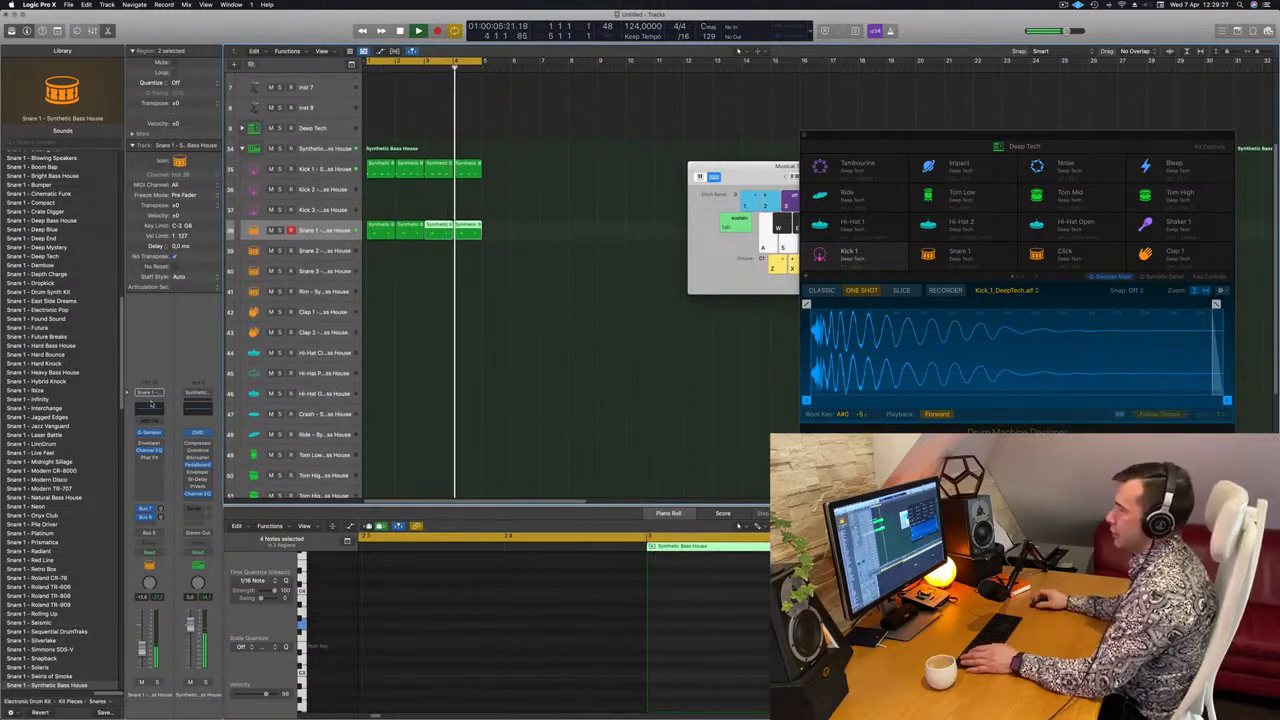
{"action": "scroll", "coordinate": [492, 284], "scroll_direction": "down", "scroll_amount": 1}
{"action": "scroll", "coordinate": [490, 285], "scroll_direction": "up", "scroll_amount": 4}
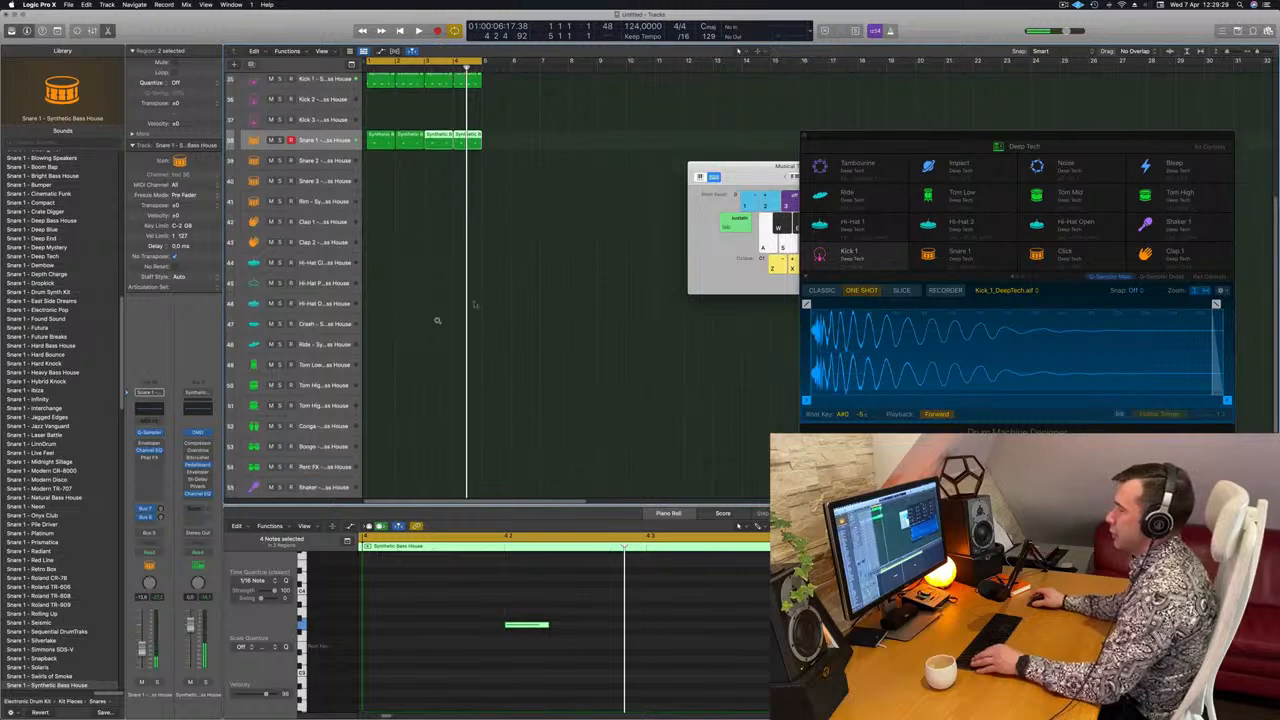
{"action": "scroll", "coordinate": [489, 285], "scroll_direction": "up", "scroll_amount": 2}
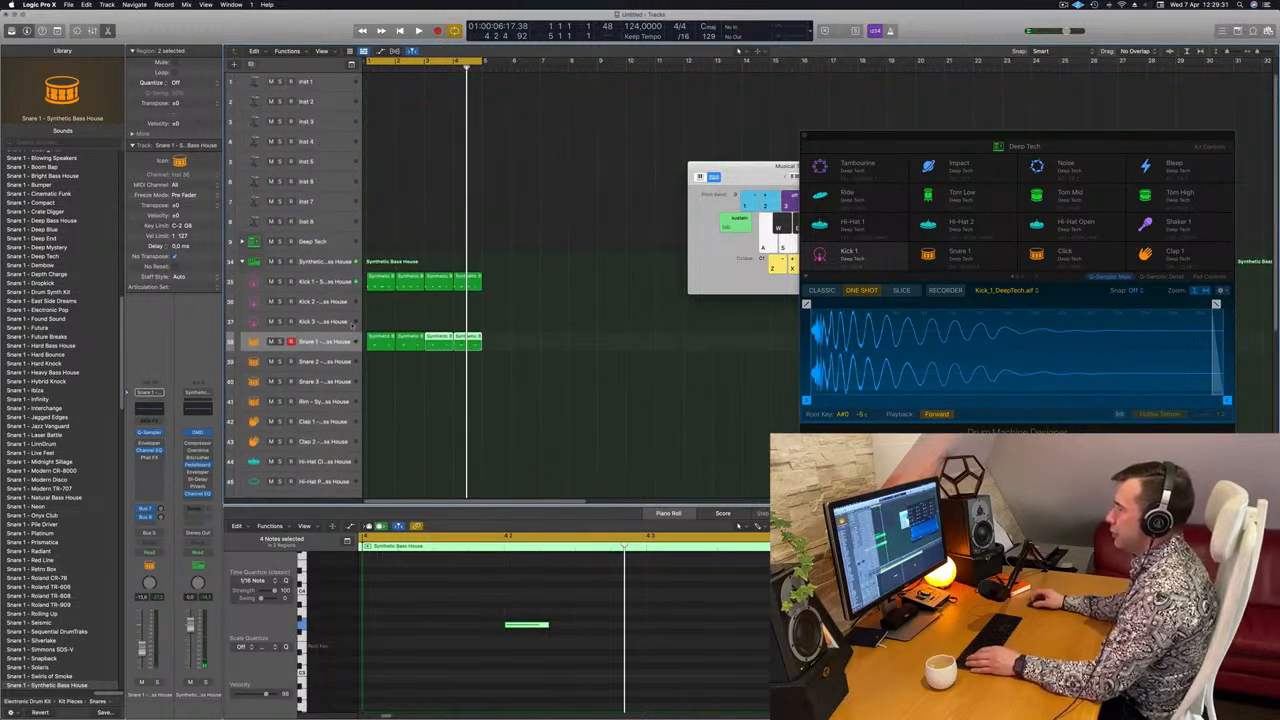
{"action": "left_click", "coordinate": [341, 243]}
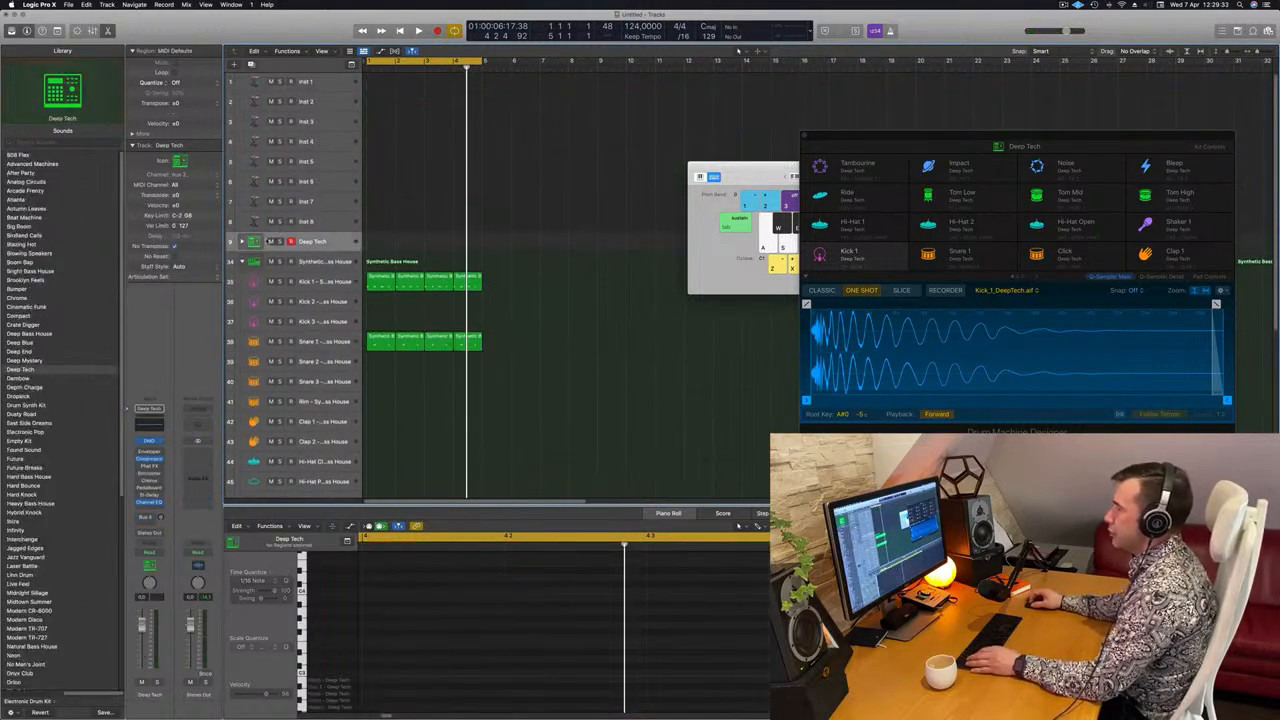
- Copy the first Kick 1 region of Synthetic Bass House to bar 1 of the Deep Tech open hi-hat track
{"action": "scroll", "coordinate": [426, 346], "scroll_direction": "down", "scroll_amount": 10}
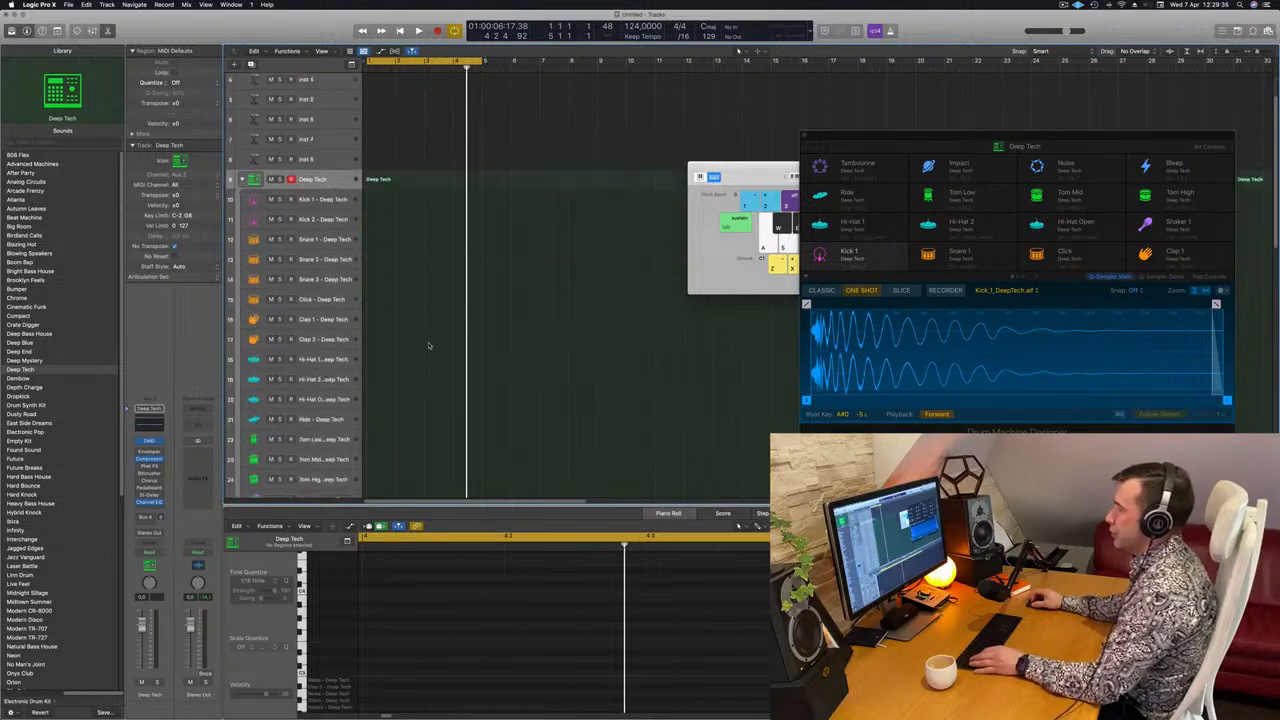
{"action": "left_click", "coordinate": [381, 478]}
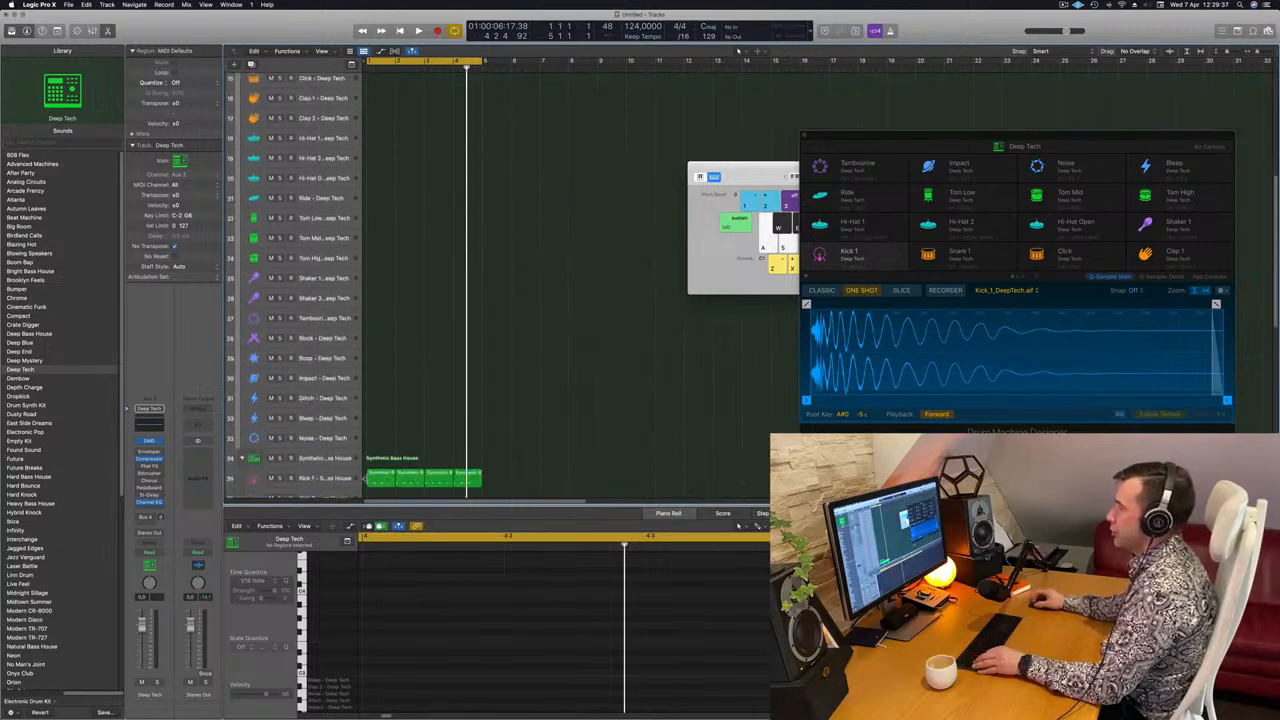
{"action": "left_click_drag", "start_coordinate": [388, 398], "coordinate": [380, 188]}
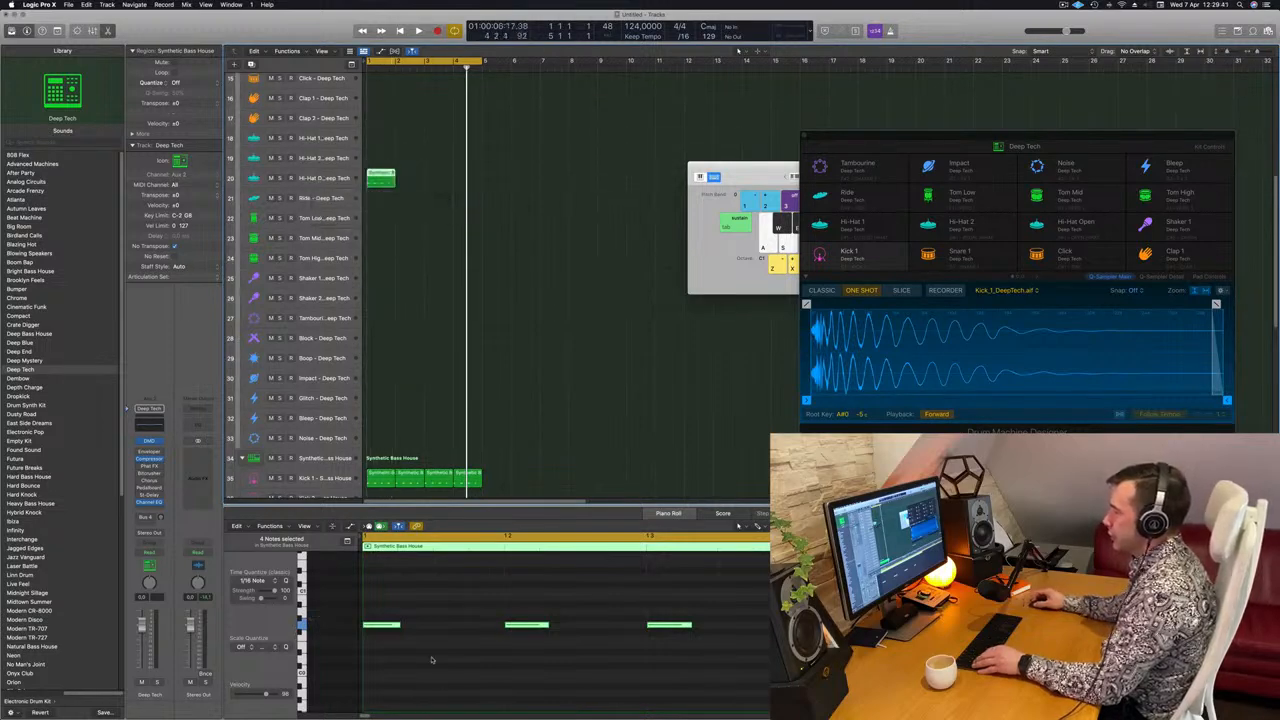
- Transpose the four notes of the open hi-hat region up by octaves and play them back
{"action": "left_click_drag", "start_coordinate": [386, 608], "coordinate": [780, 656]}
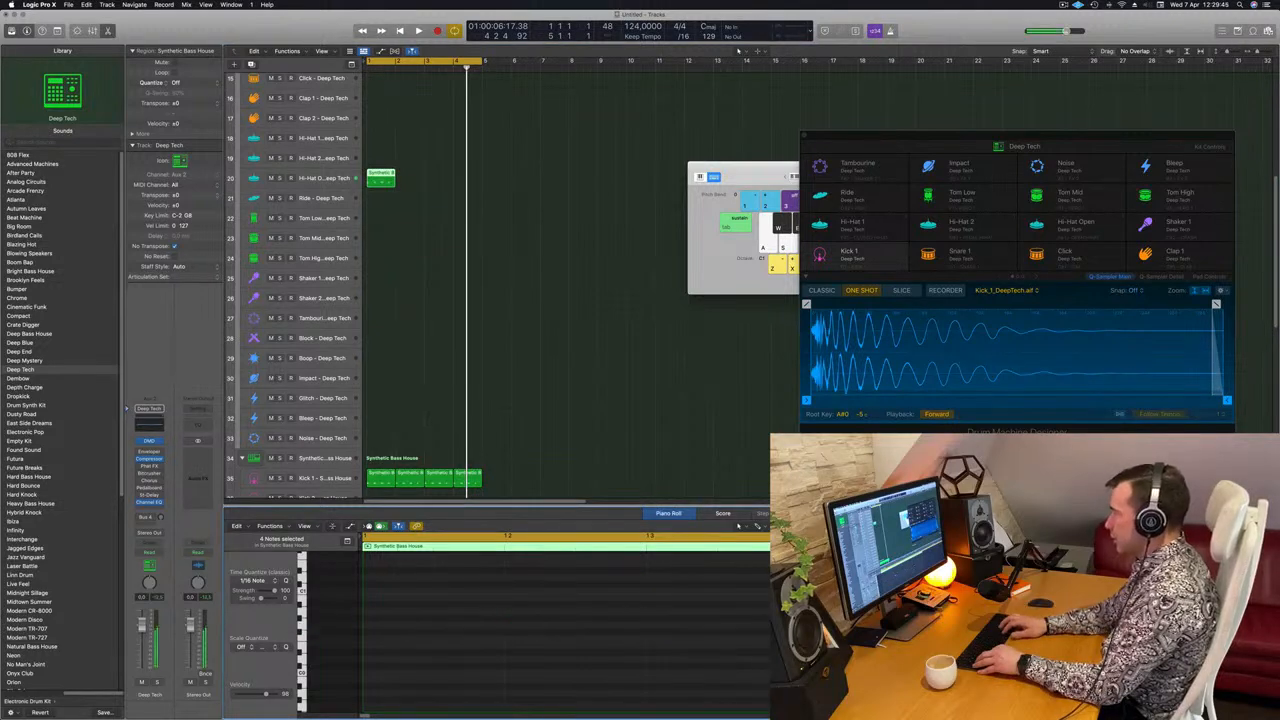
{"action": "scroll", "coordinate": [433, 324], "scroll_direction": "up", "scroll_amount": 10}
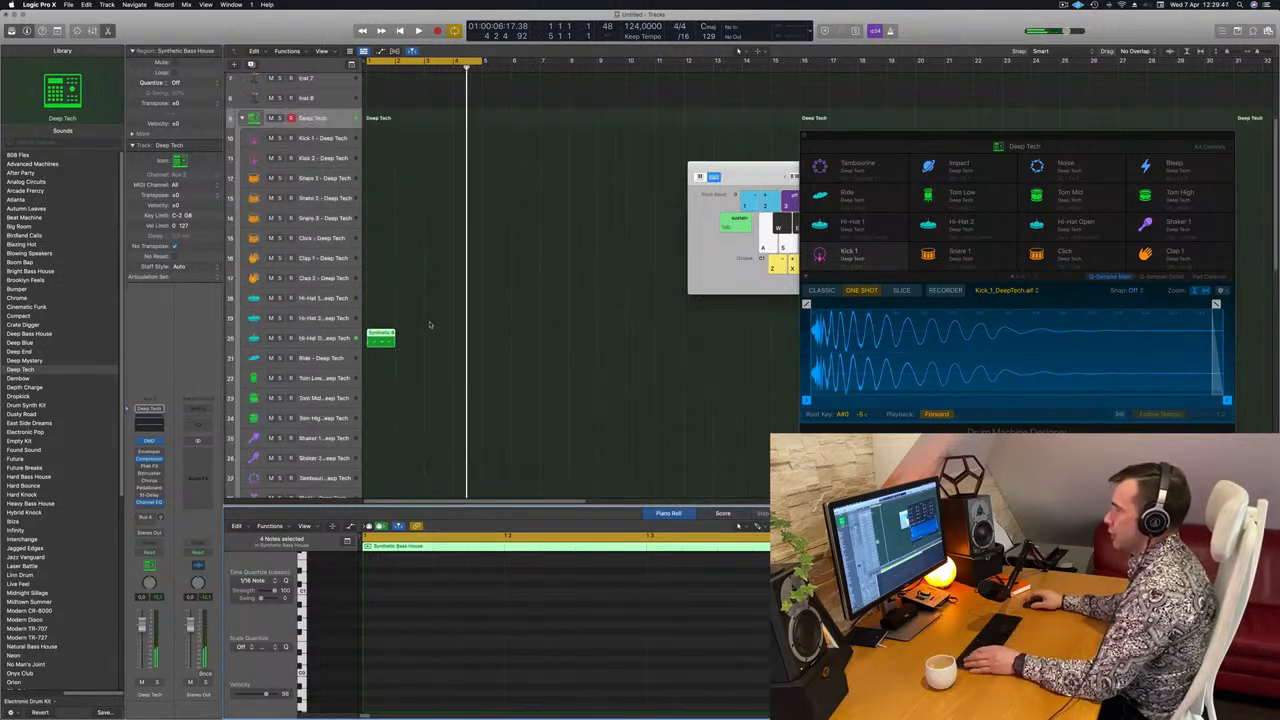
{"action": "scroll", "coordinate": [450, 612], "scroll_direction": "up", "scroll_amount": 2}
{"action": "key", "text": "space"}
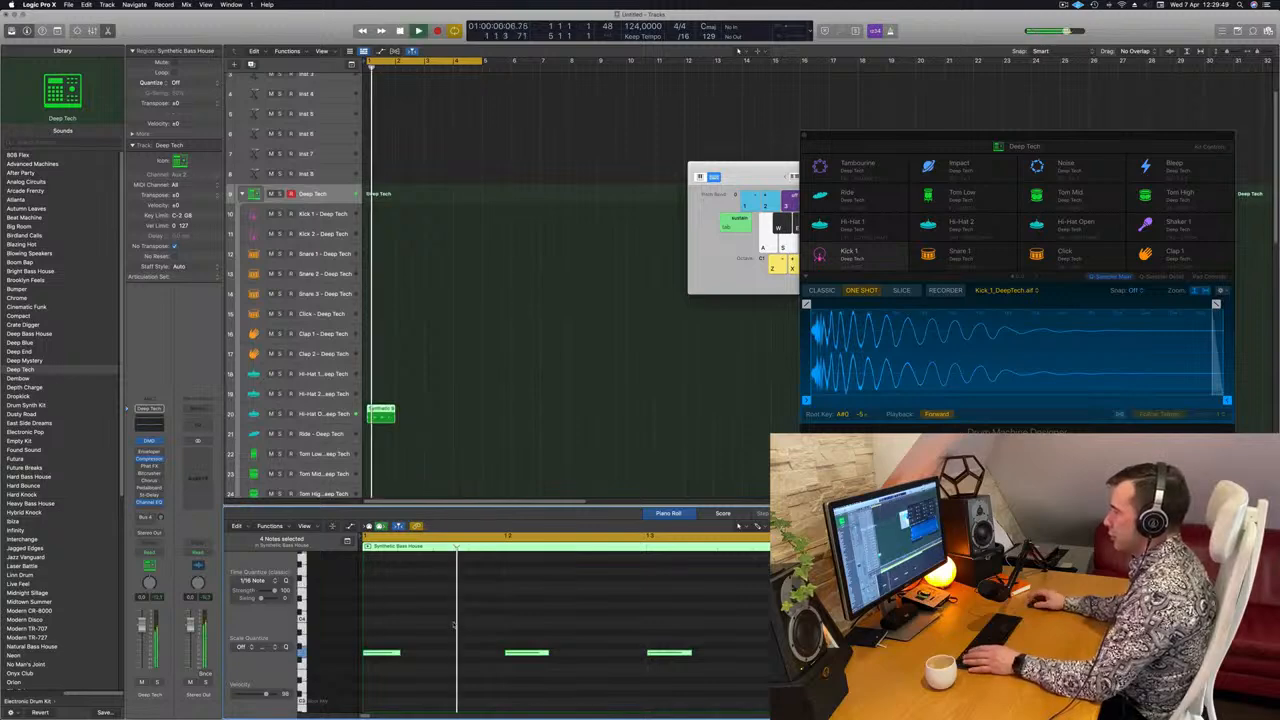
- Transpose the four open hi-hat notes further up, shift them later onto the offbeats, and play them back
{"action": "key", "text": "space"}
{"action": "left_click_drag", "start_coordinate": [399, 623], "coordinate": [785, 714]}
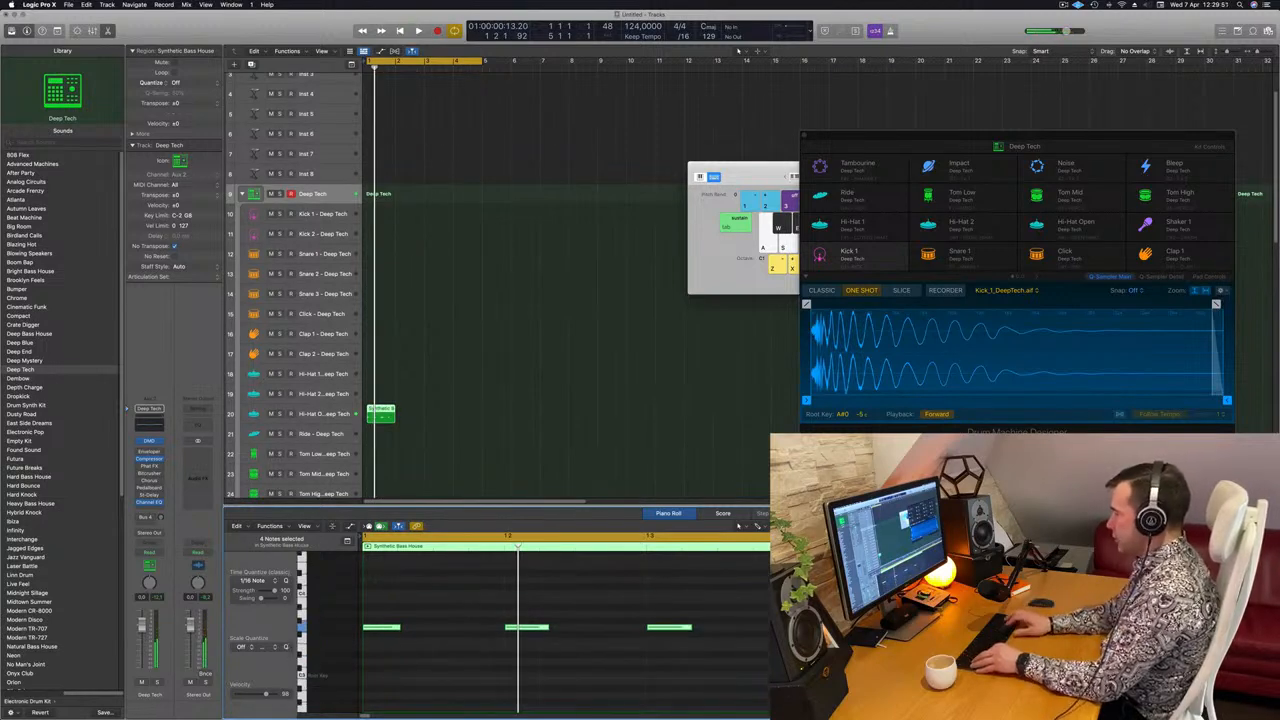
{"action": "key", "text": "space"}
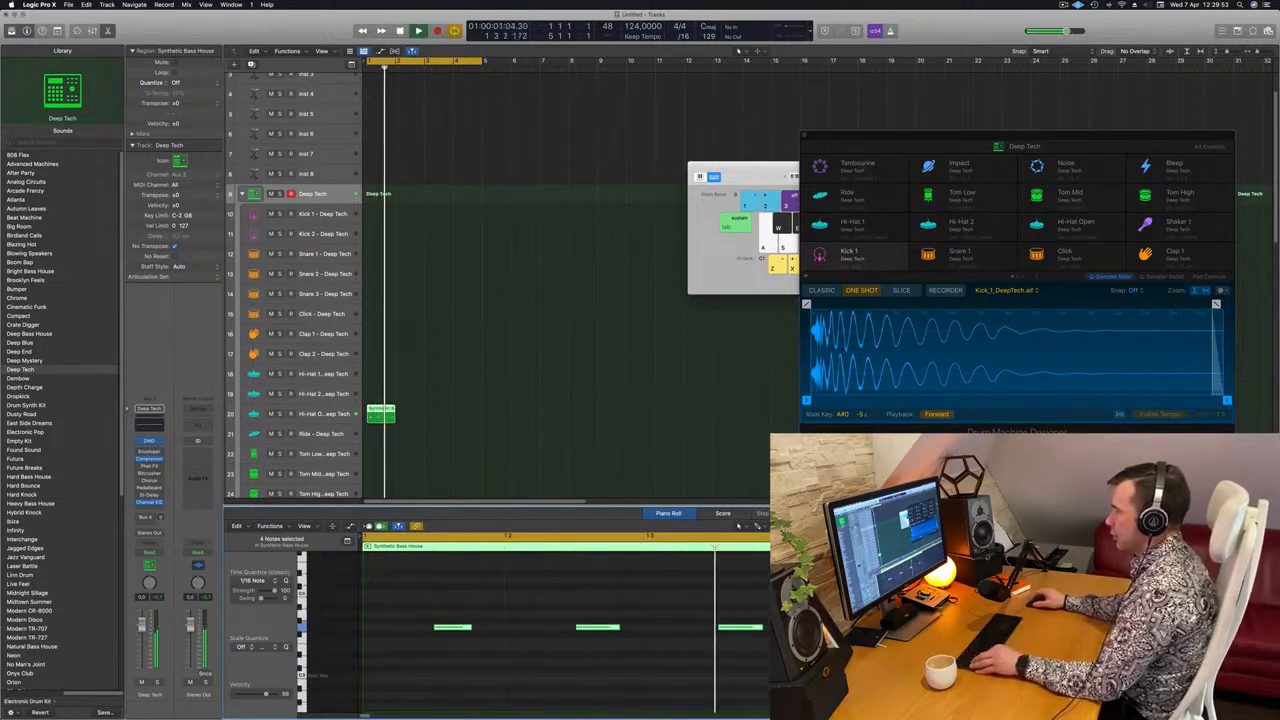
{"action": "key", "text": "super+Left"}
{"action": "key", "text": "super+Left"}
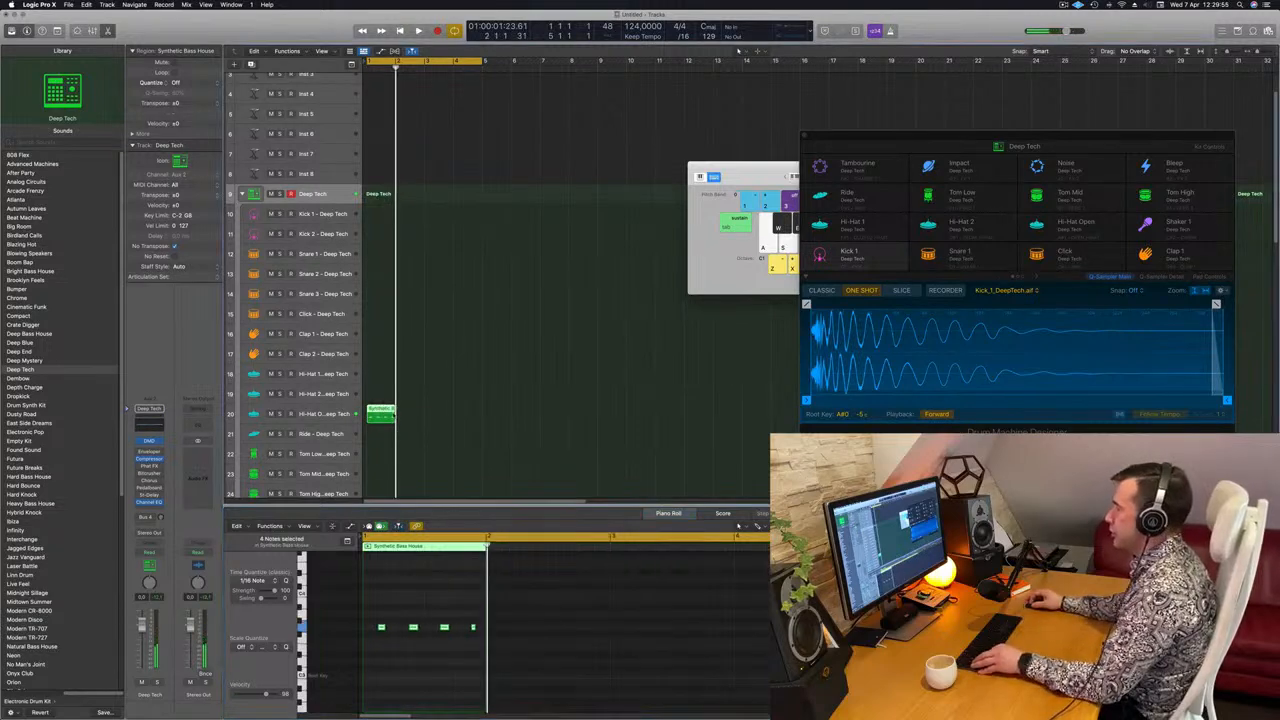
- Copy the Deep Tech open hi-hat region to fill bars 1 to 4 and play the pattern
{"action": "left_click_drag", "start_coordinate": [381, 413], "coordinate": [437, 422]}
{"action": "left_click", "coordinate": [381, 418], "text": "shift"}
{"action": "key", "text": "space"}
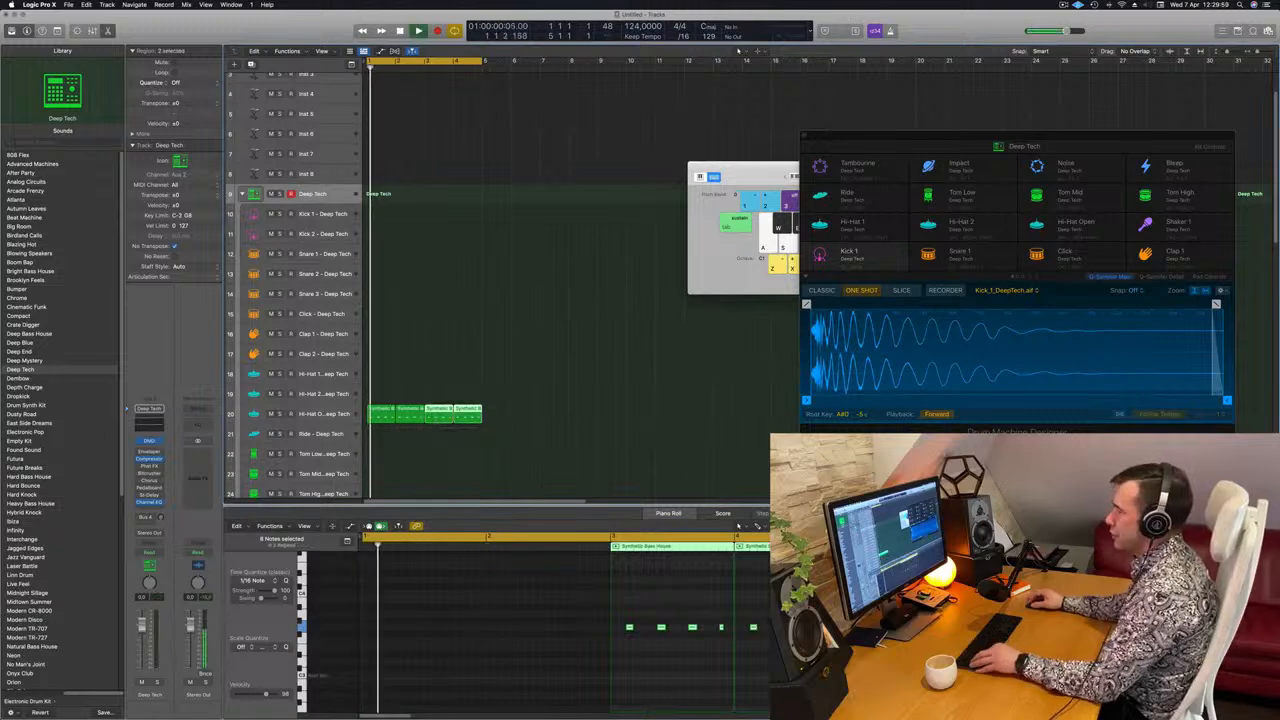
- Select the Deep Tech open hi-hat track and lower its volume while playing the beat from the start
{"action": "key", "text": "super+Left"}
{"action": "left_click", "coordinate": [324, 416]}
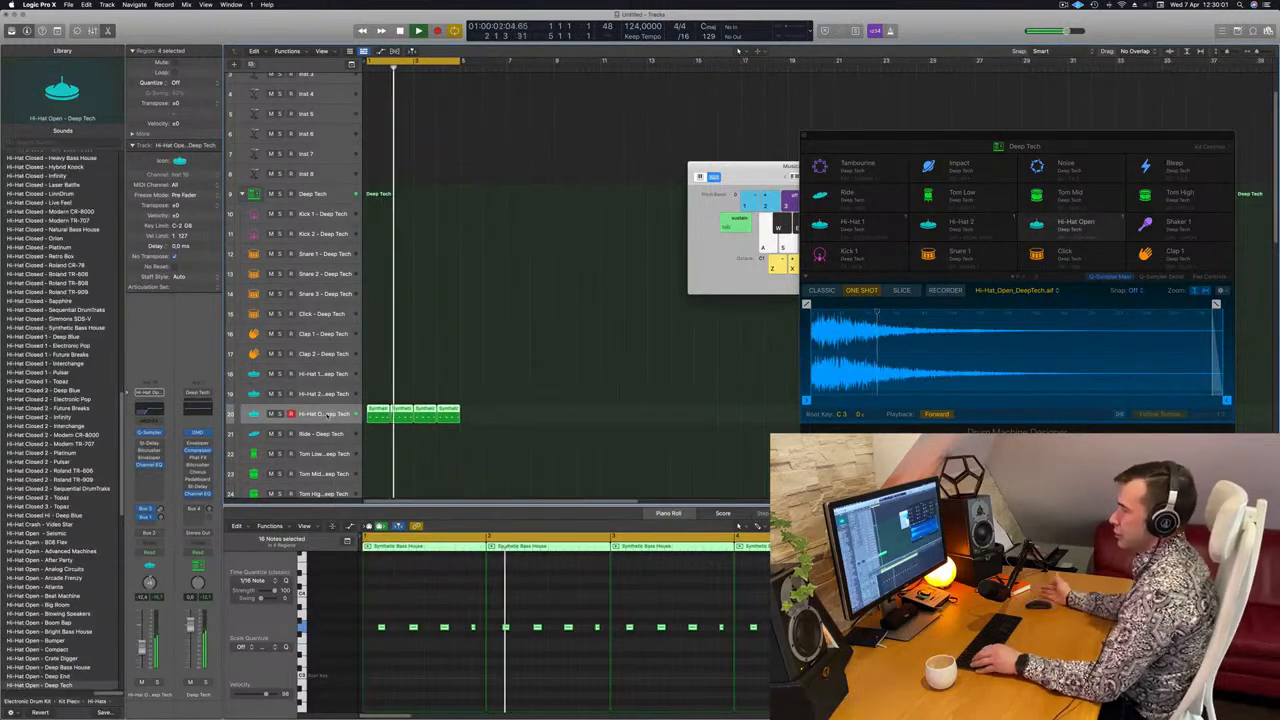
{"action": "key", "text": "space"}
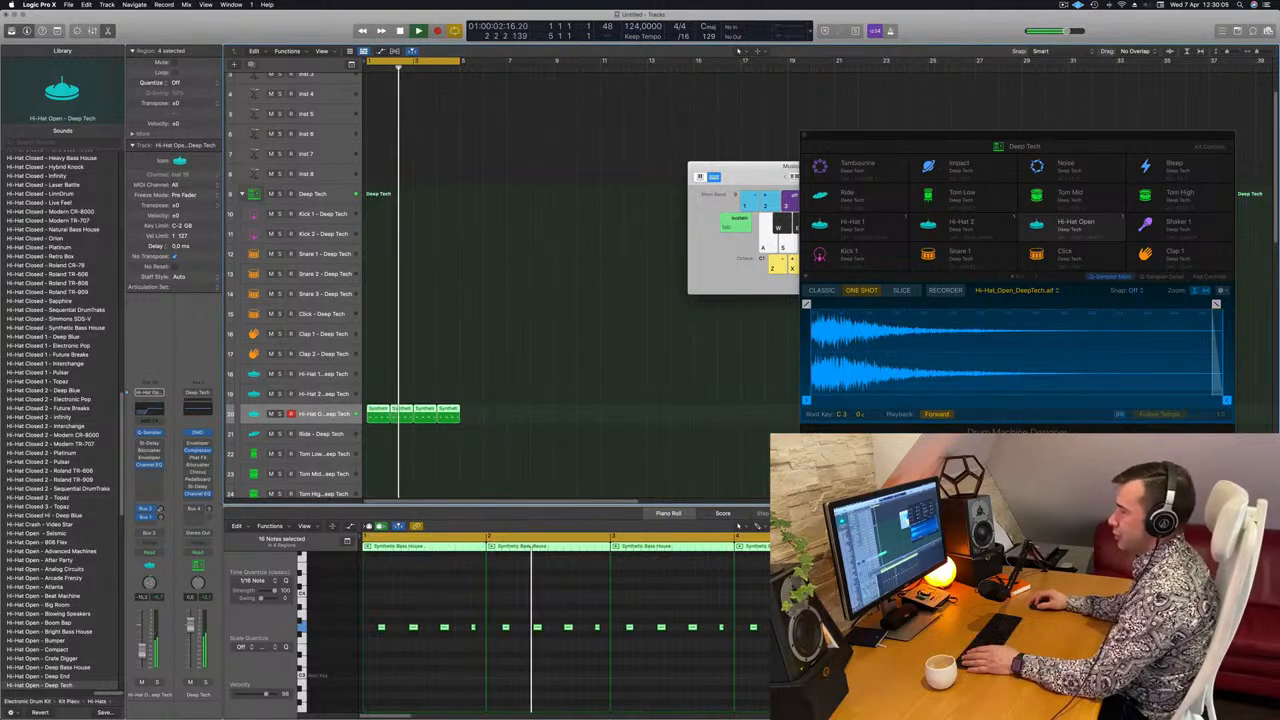
{"action": "key", "text": "Return"}
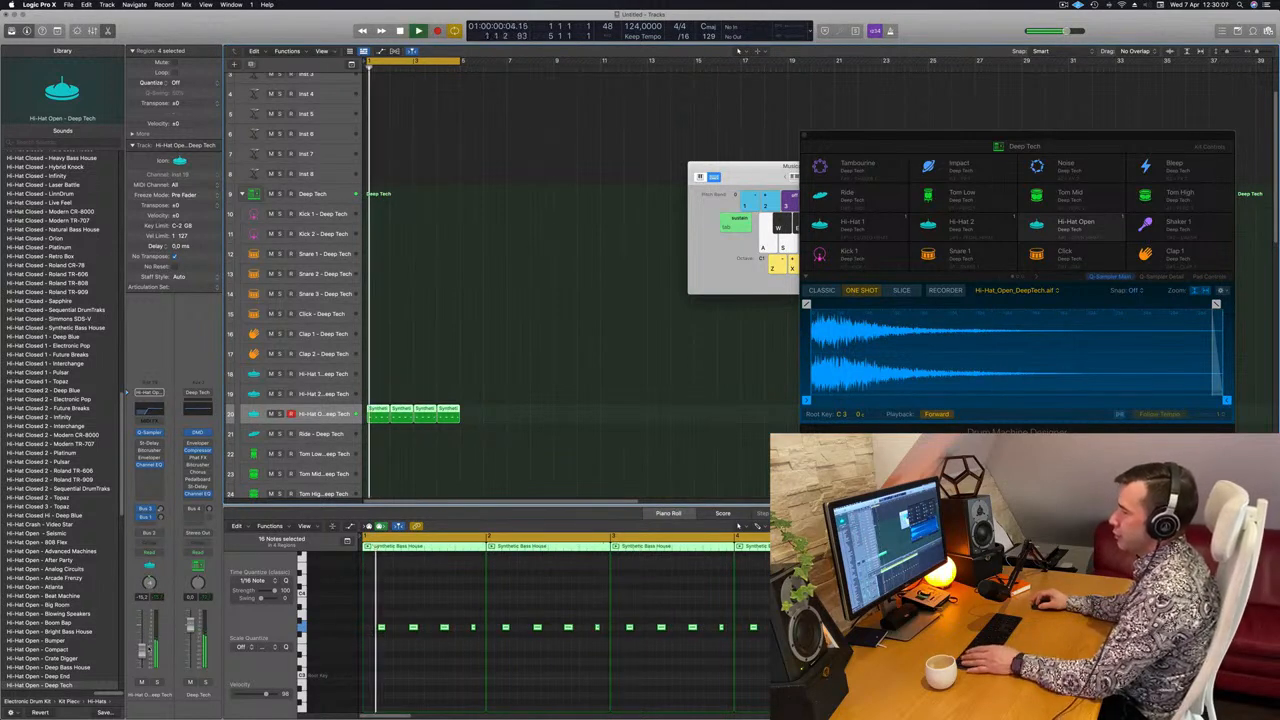
- Copy the first open hi-hat region to bar 1 of the Deep Tech Tom High track
{"action": "scroll", "coordinate": [466, 440], "scroll_direction": "down", "scroll_amount": 2}
{"action": "left_click", "coordinate": [471, 437]}
{"action": "scroll", "coordinate": [537, 294], "scroll_direction": "down", "scroll_amount": 3}
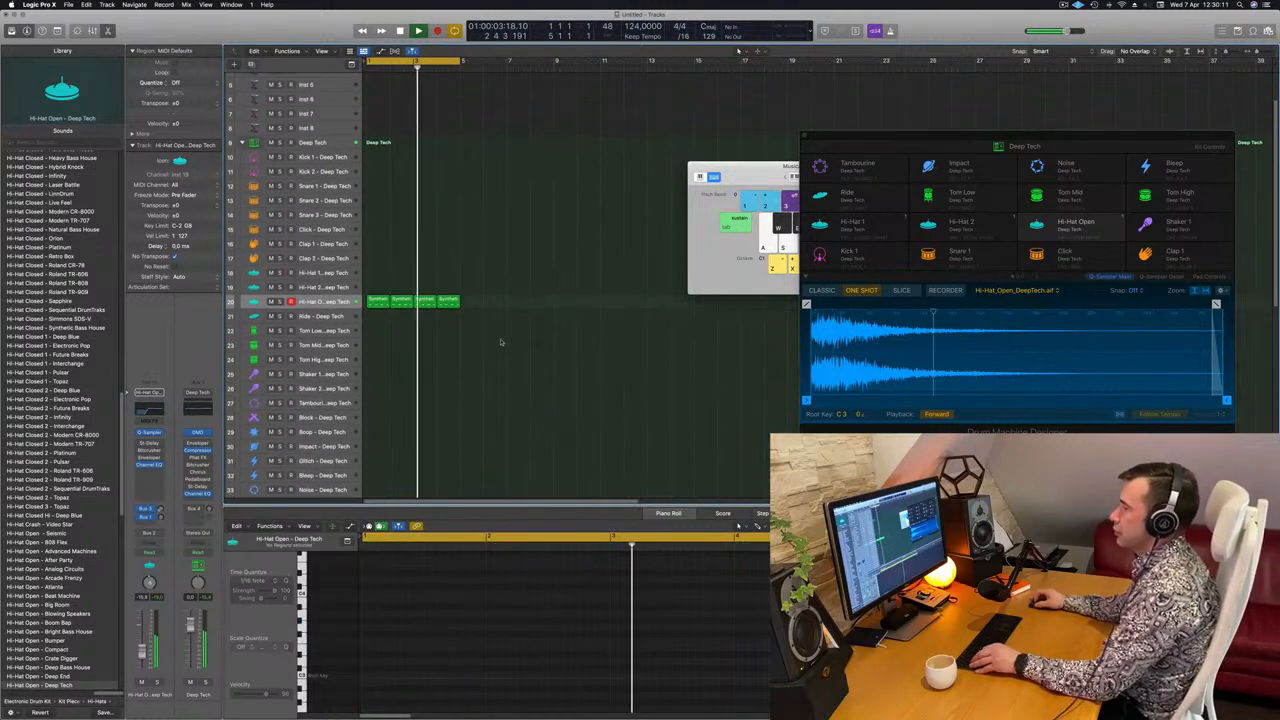
{"action": "scroll", "coordinate": [503, 343], "scroll_direction": "down", "scroll_amount": 6}
{"action": "left_click_drag", "start_coordinate": [378, 197], "coordinate": [378, 252]}
- Delete the first three notes of the Tom High region, transpose the remaining note, and play the result
{"action": "left_click", "coordinate": [413, 638]}
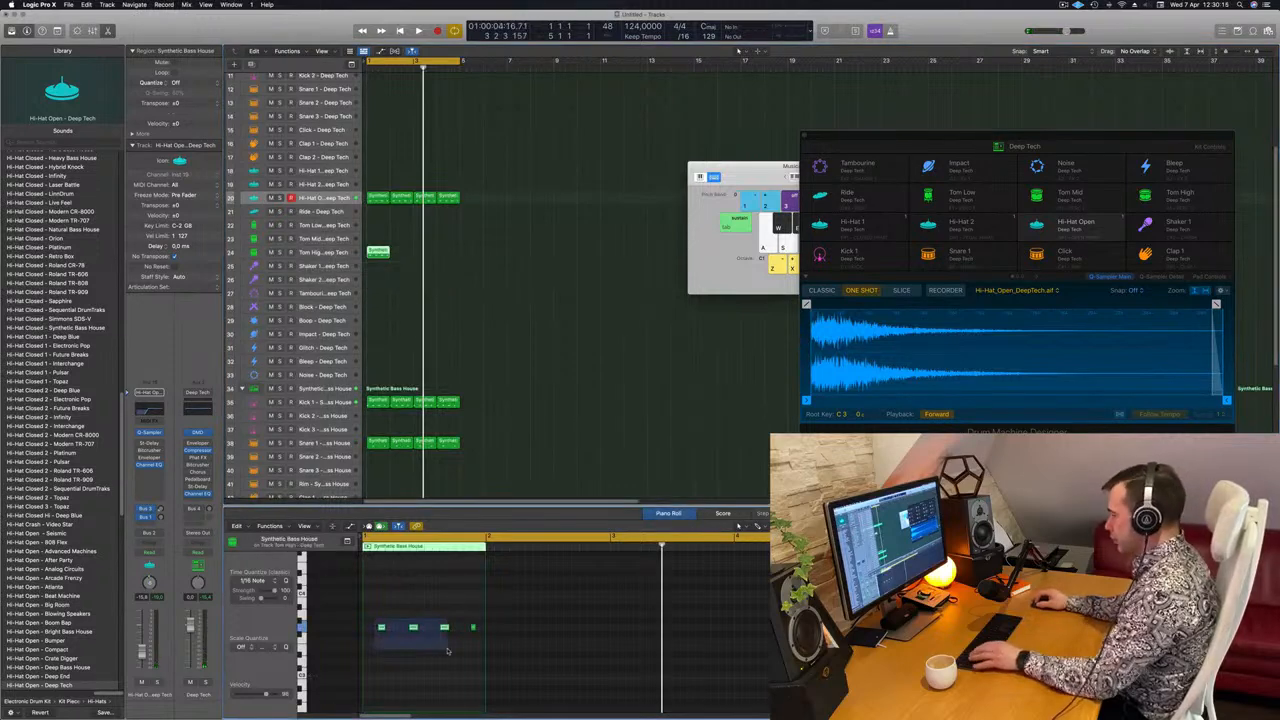
{"action": "left_click_drag", "start_coordinate": [447, 651], "coordinate": [458, 641]}
{"action": "key", "text": "Delete"}
{"action": "left_click_drag", "start_coordinate": [441, 591], "coordinate": [516, 671]}
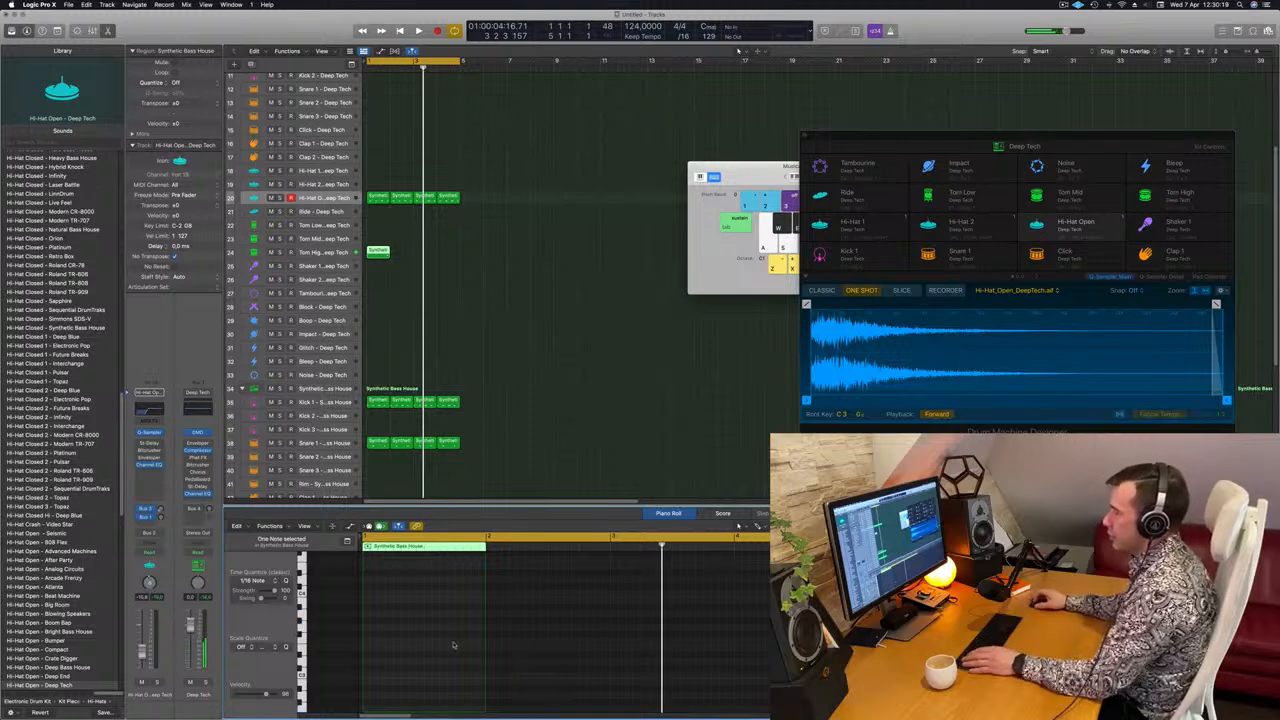
{"action": "scroll", "coordinate": [453, 645], "scroll_direction": "down", "scroll_amount": 1}
{"action": "key", "text": "space"}
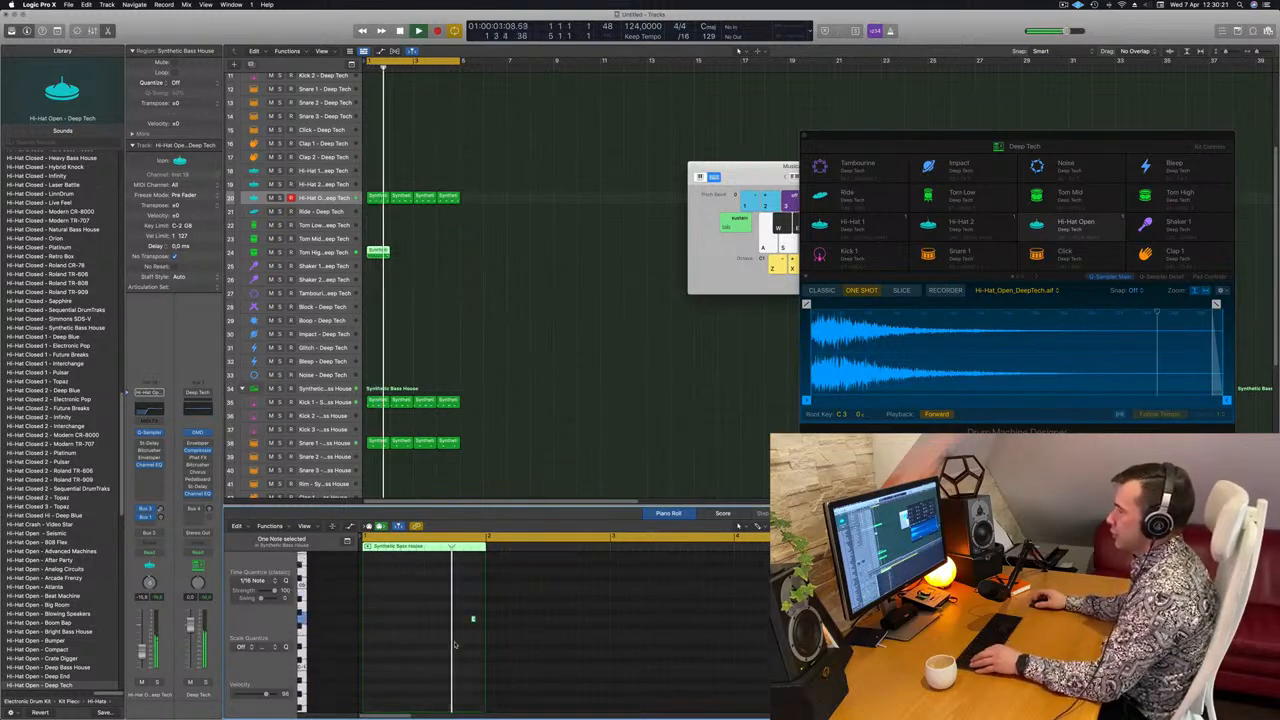
{"action": "scroll", "coordinate": [455, 645], "scroll_direction": "up", "scroll_amount": 1}
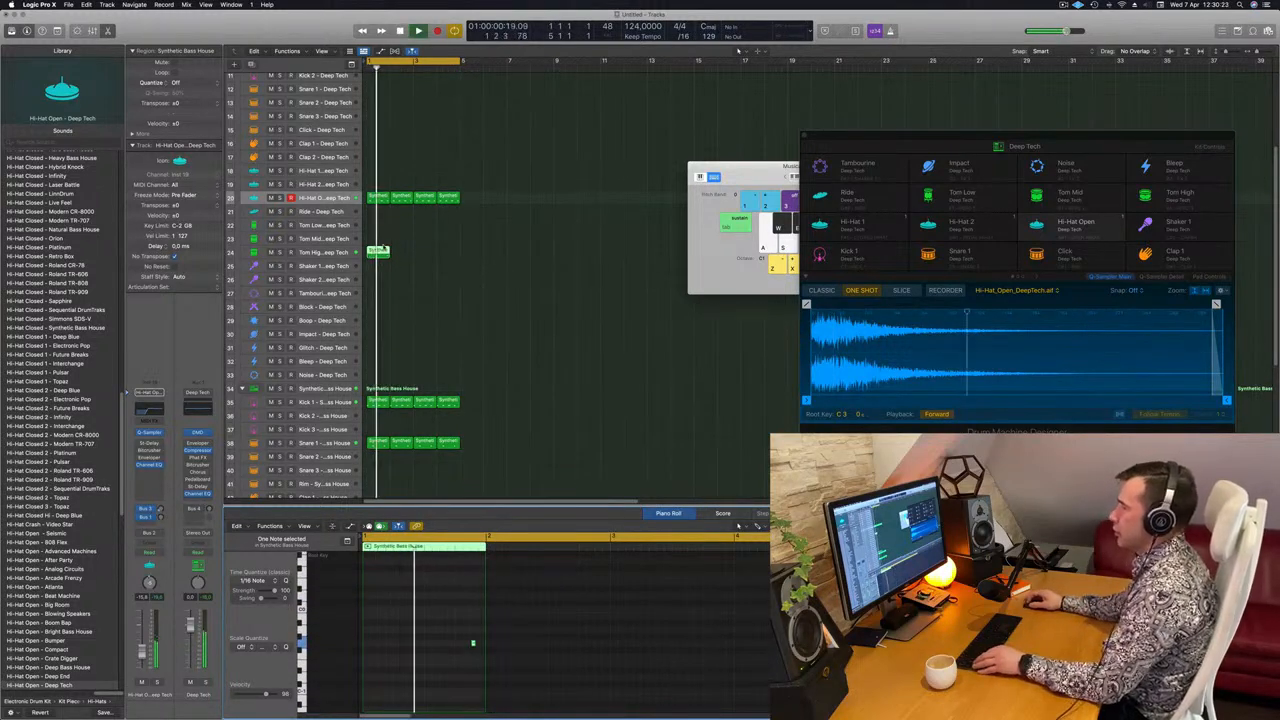
- Copy the Tom High region to fill bars 1 to 4 and play the beat
{"action": "left_click_drag", "start_coordinate": [382, 250], "coordinate": [422, 256]}
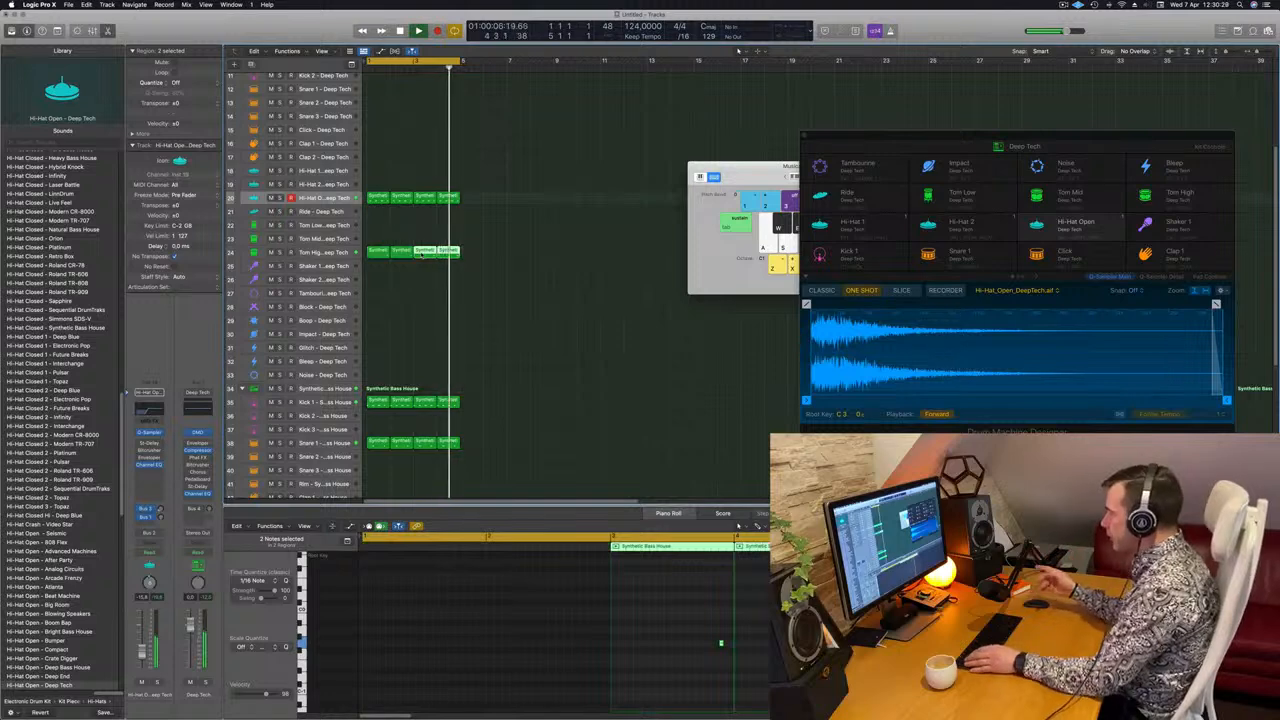
{"action": "left_click", "coordinate": [386, 301]}
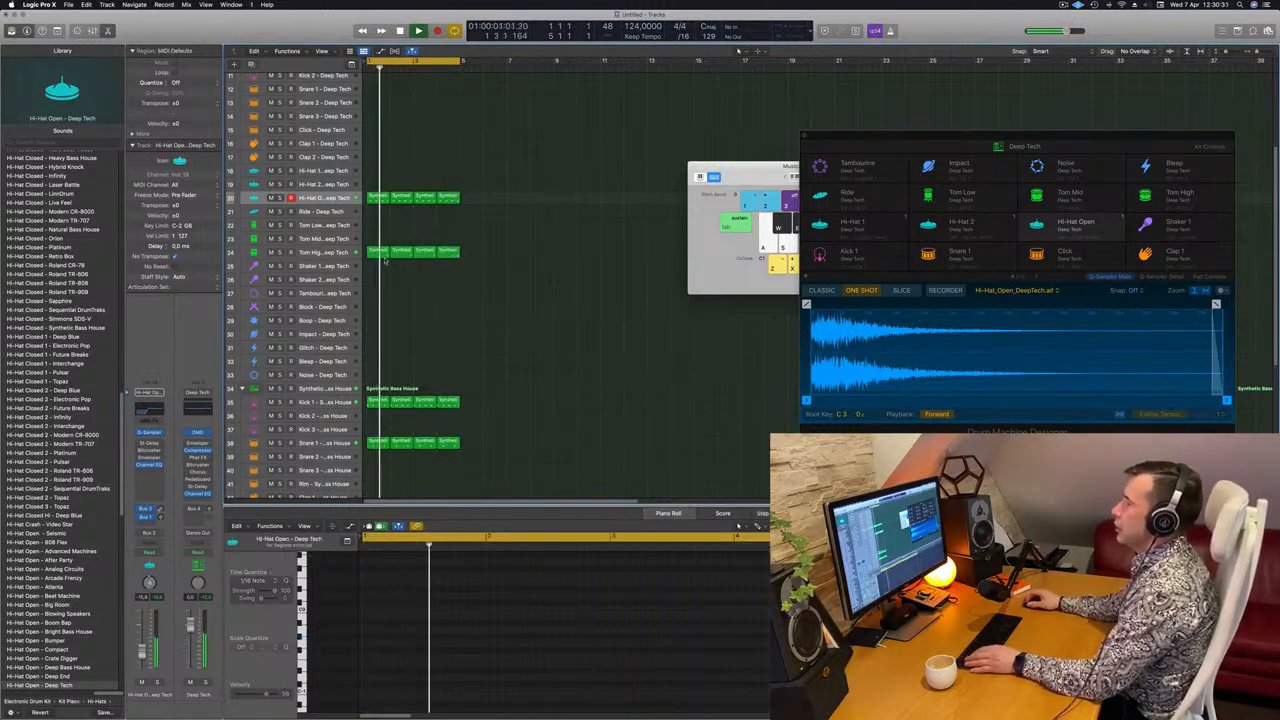
{"action": "key", "text": "space"}
{"action": "key", "text": "space"}
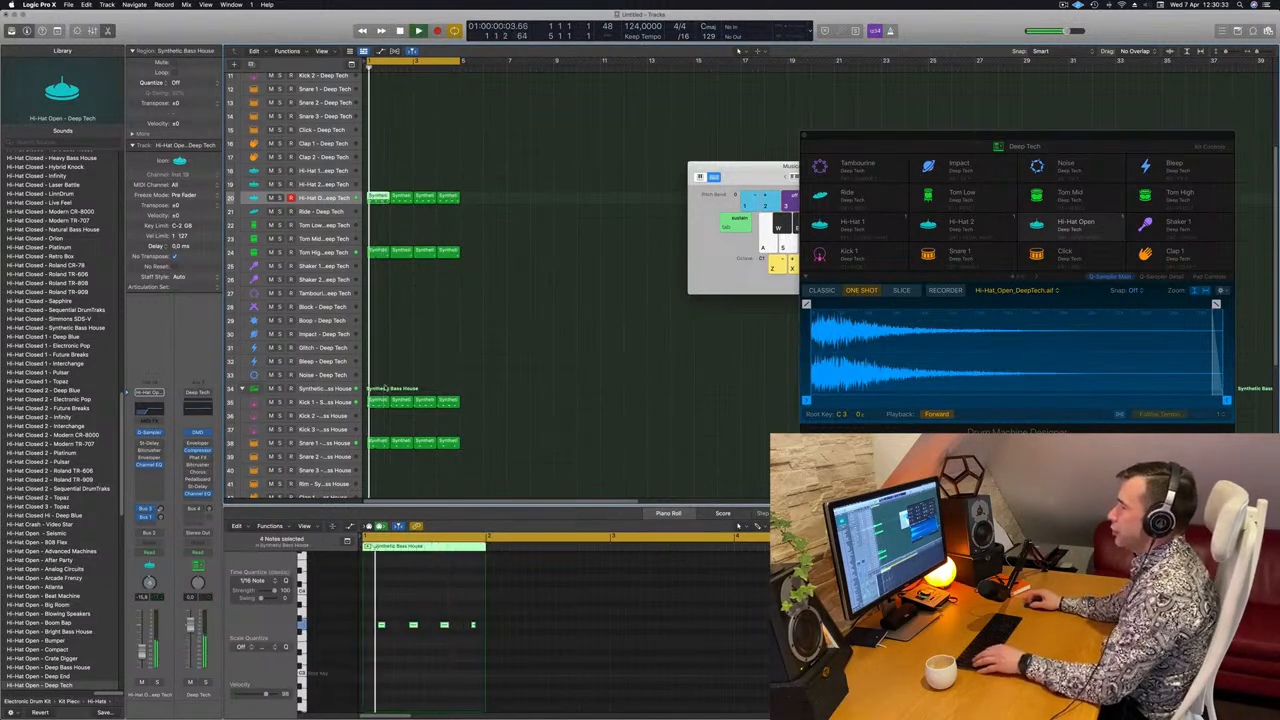
- Copy the first open hi-hat region to bar 1 of the Tom Low track and reduce it to one note at the bar's start
{"action": "mouse_move", "coordinate": [377, 198]}
{"action": "left_mouse_down"}
{"action": "mouse_move", "coordinate": [373, 240]}
{"action": "mouse_move", "coordinate": [372, 223]}
{"action": "left_mouse_up"}
{"action": "key", "text": "space"}
{"action": "left_click_drag", "start_coordinate": [391, 609], "coordinate": [484, 652]}
{"action": "left_click_drag", "start_coordinate": [373, 647], "coordinate": [373, 645]}
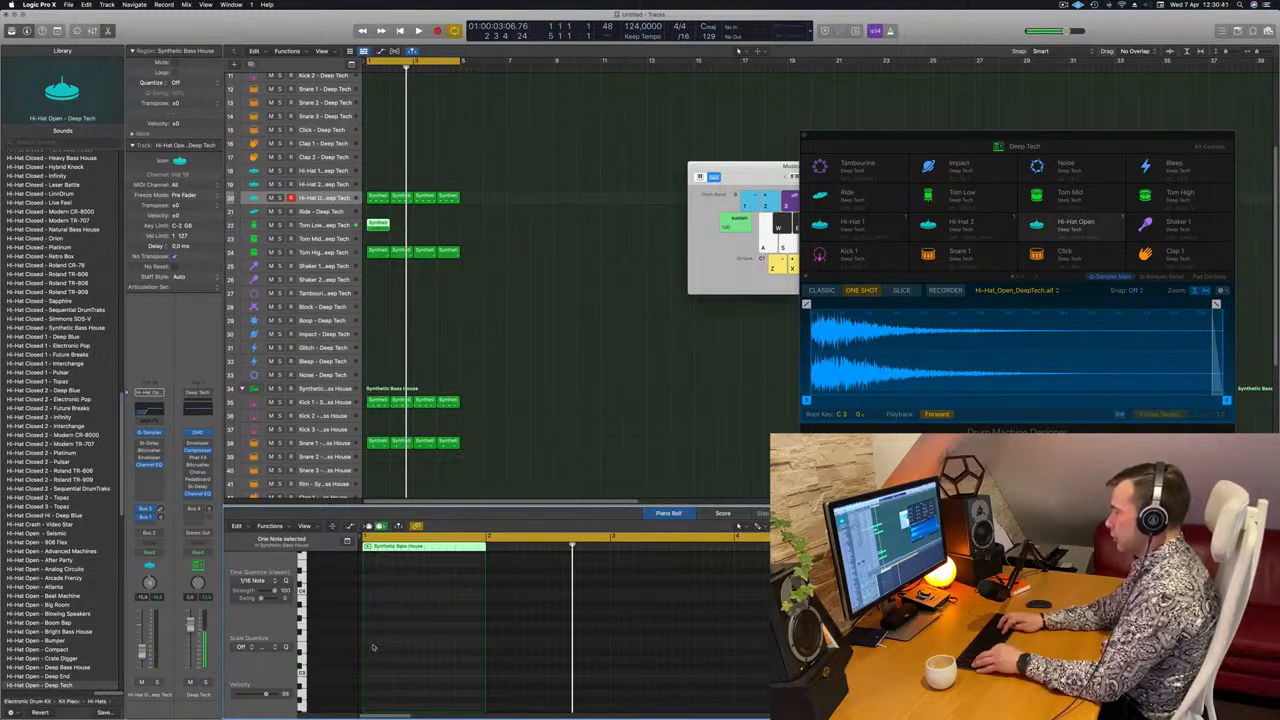
{"action": "key", "text": "space"}
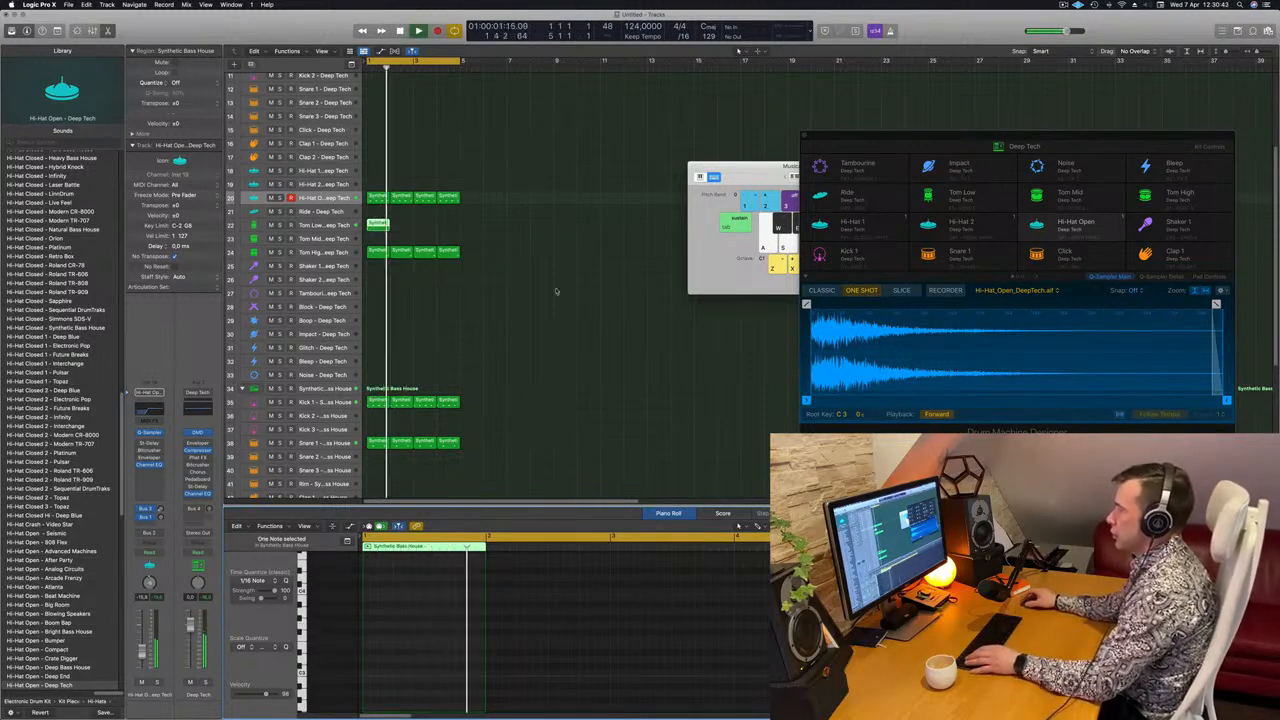
- Copy the Tom Low region to fill bars 1 to 4 and deselect the regions
{"action": "left_click_drag", "start_coordinate": [376, 224], "coordinate": [403, 230]}
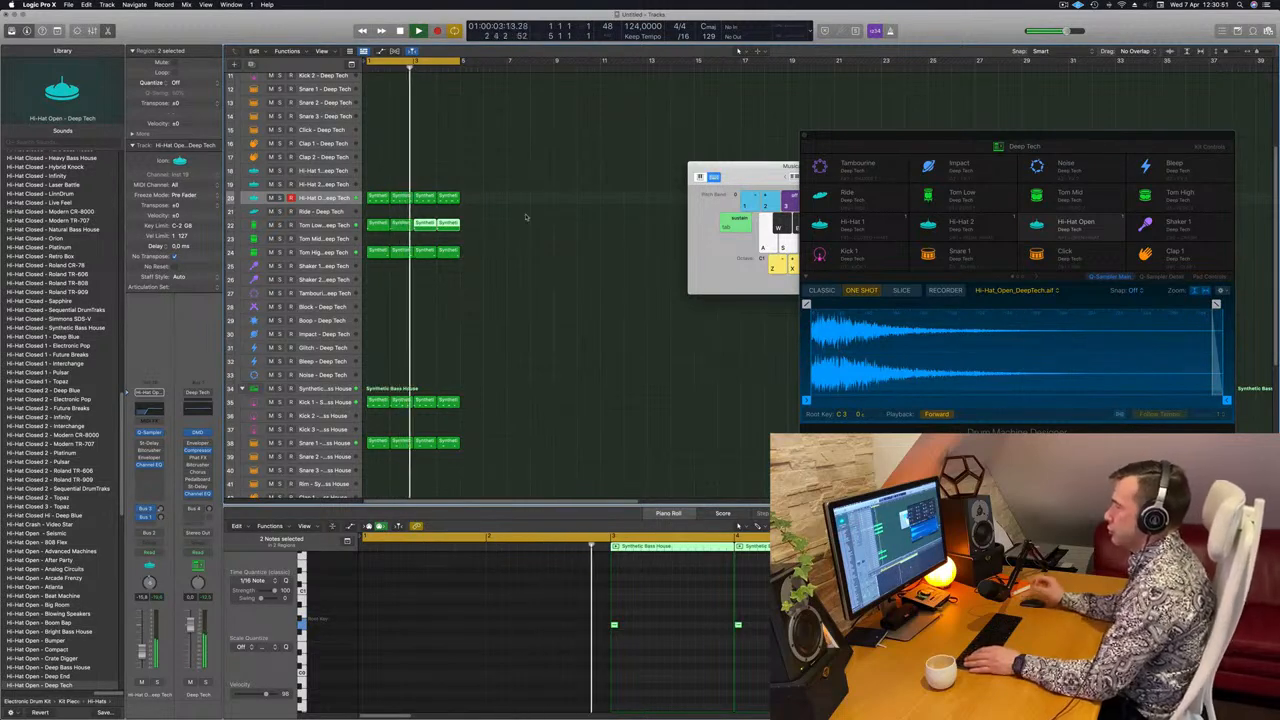
{"action": "left_click", "coordinate": [515, 257]}
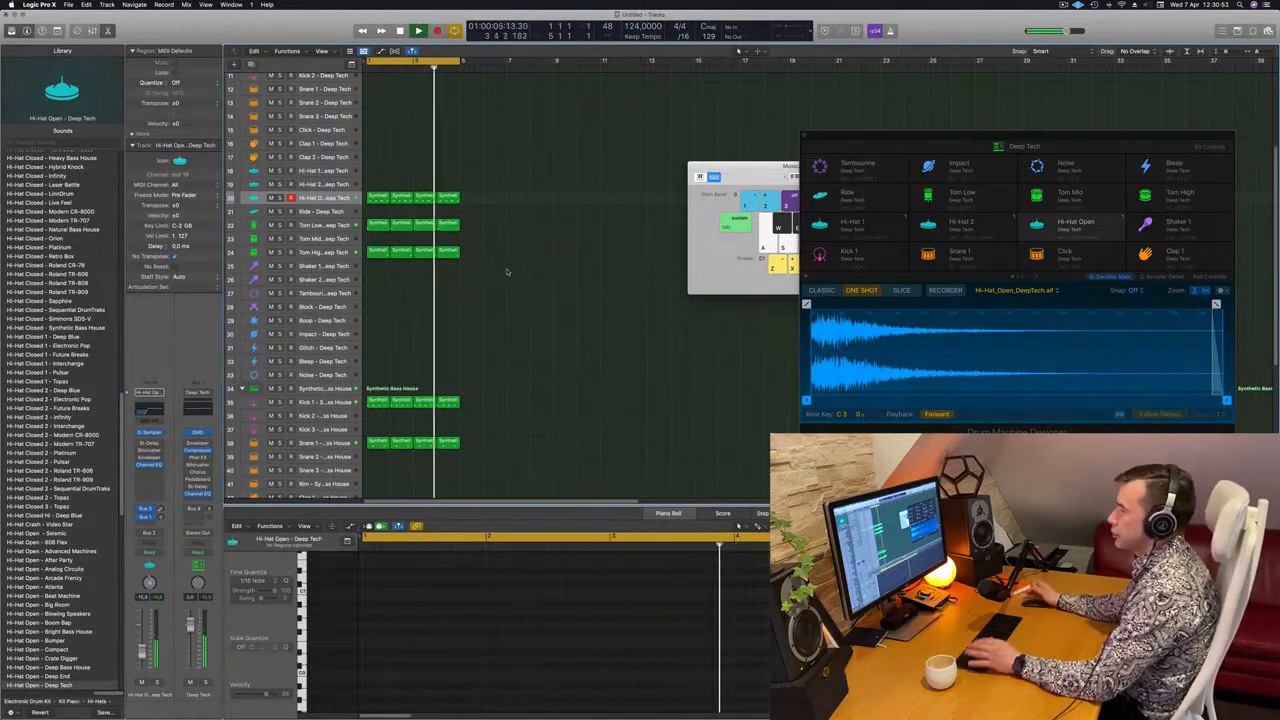
- Copy the first Tom Low region to the Tom Mid track, move its note later, and duplicate it further along the bar
{"action": "left_click_drag", "start_coordinate": [371, 226], "coordinate": [373, 238]}
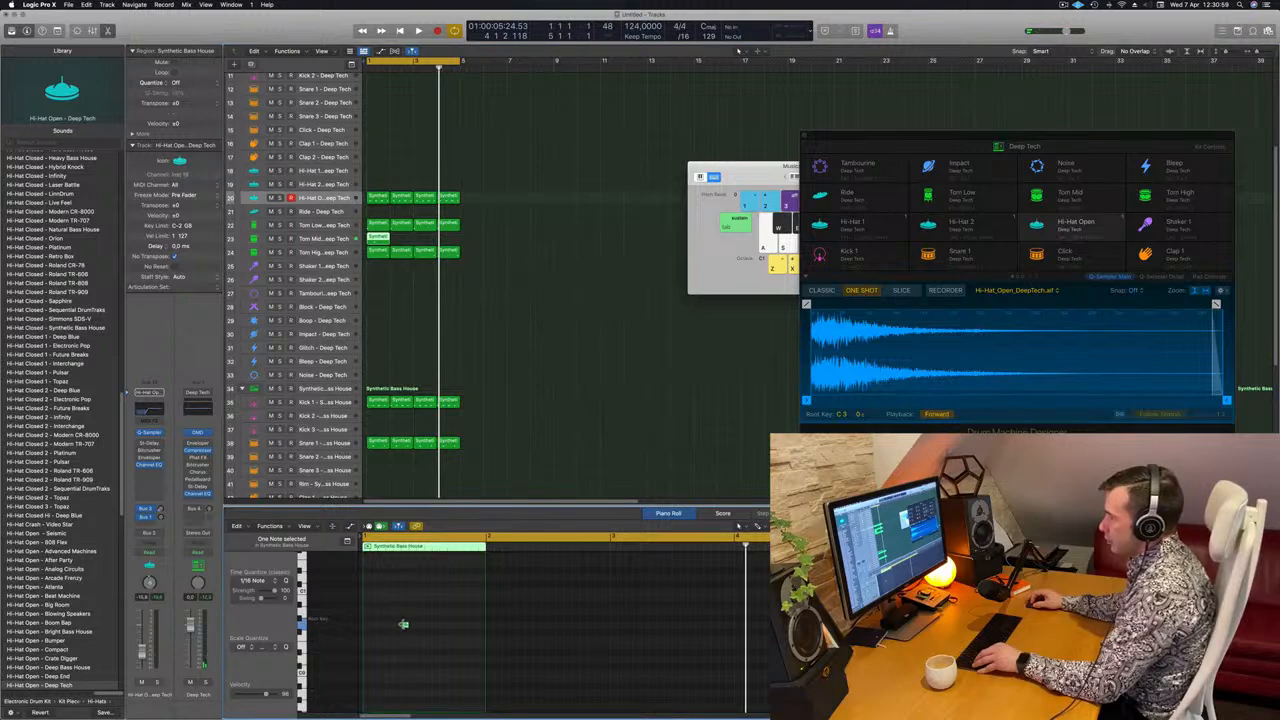
{"action": "left_click_drag", "start_coordinate": [404, 626], "coordinate": [450, 628]}
{"action": "key", "text": "space"}
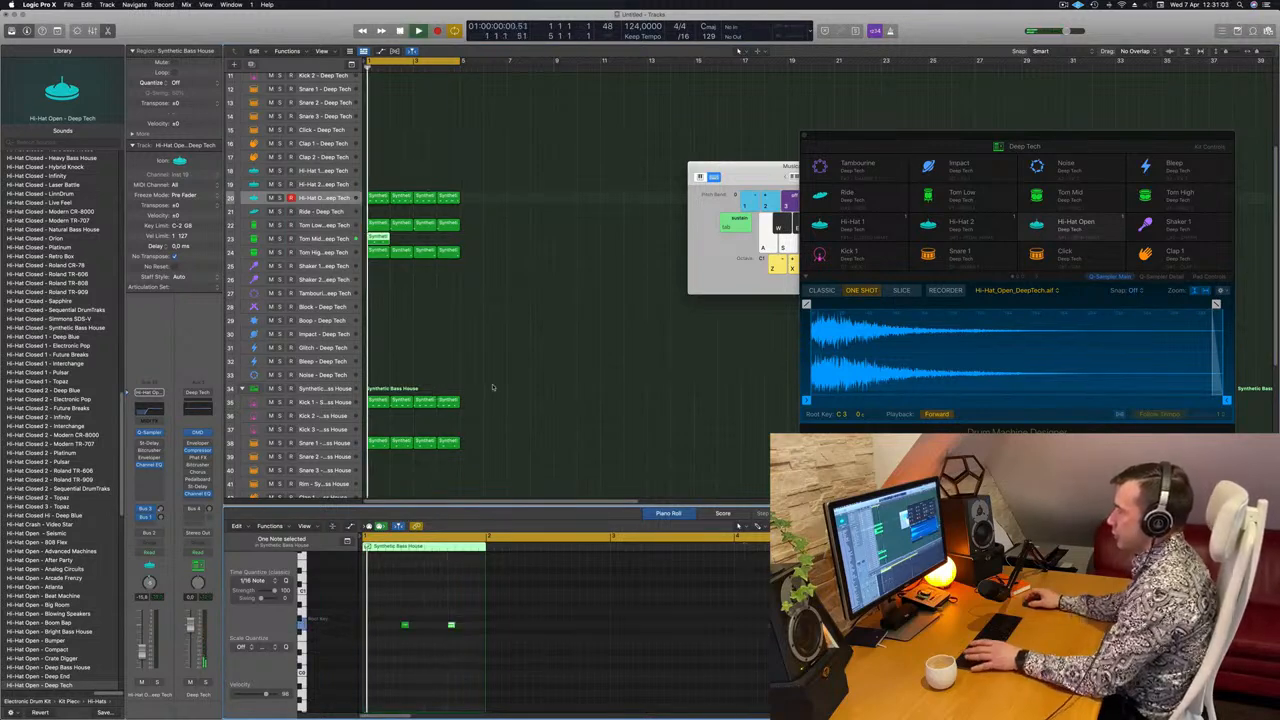
{"action": "scroll", "coordinate": [548, 373], "scroll_direction": "left", "scroll_amount": 3}
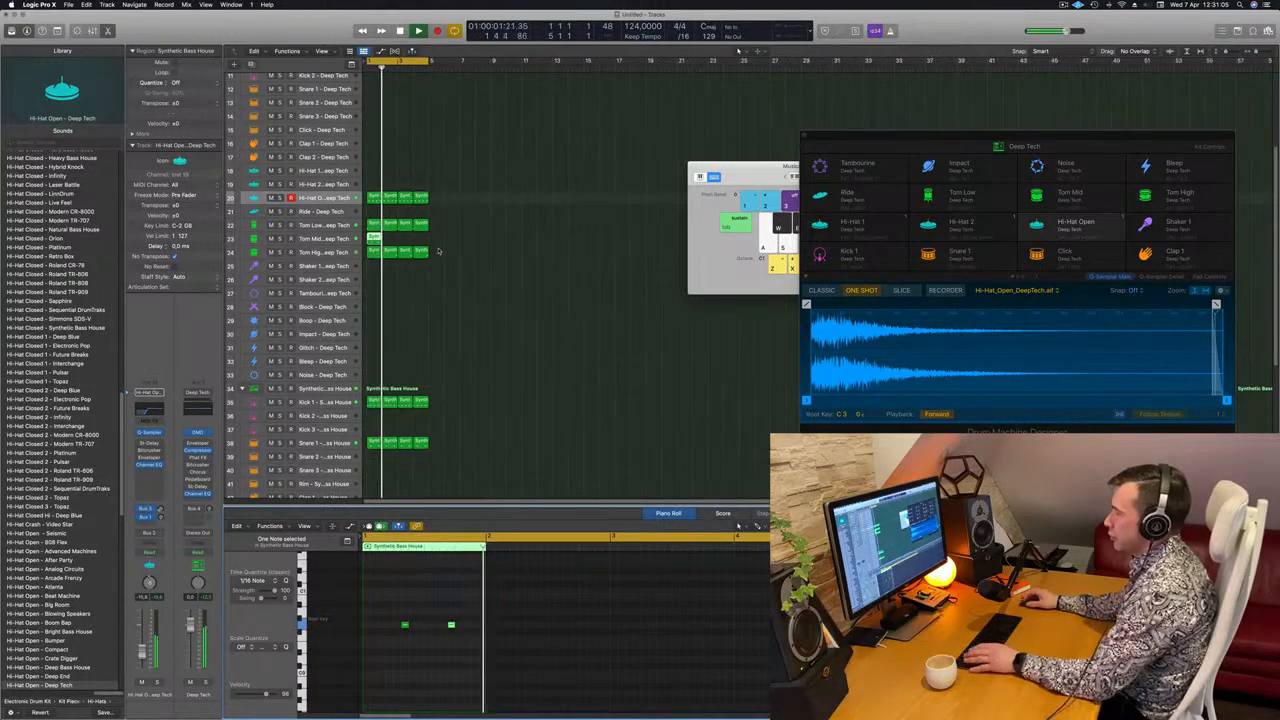
- Lower the Deep Tech Tom Mid track's volume and copy its region to fill bars 1 to 4
{"action": "left_click", "coordinate": [322, 238]}
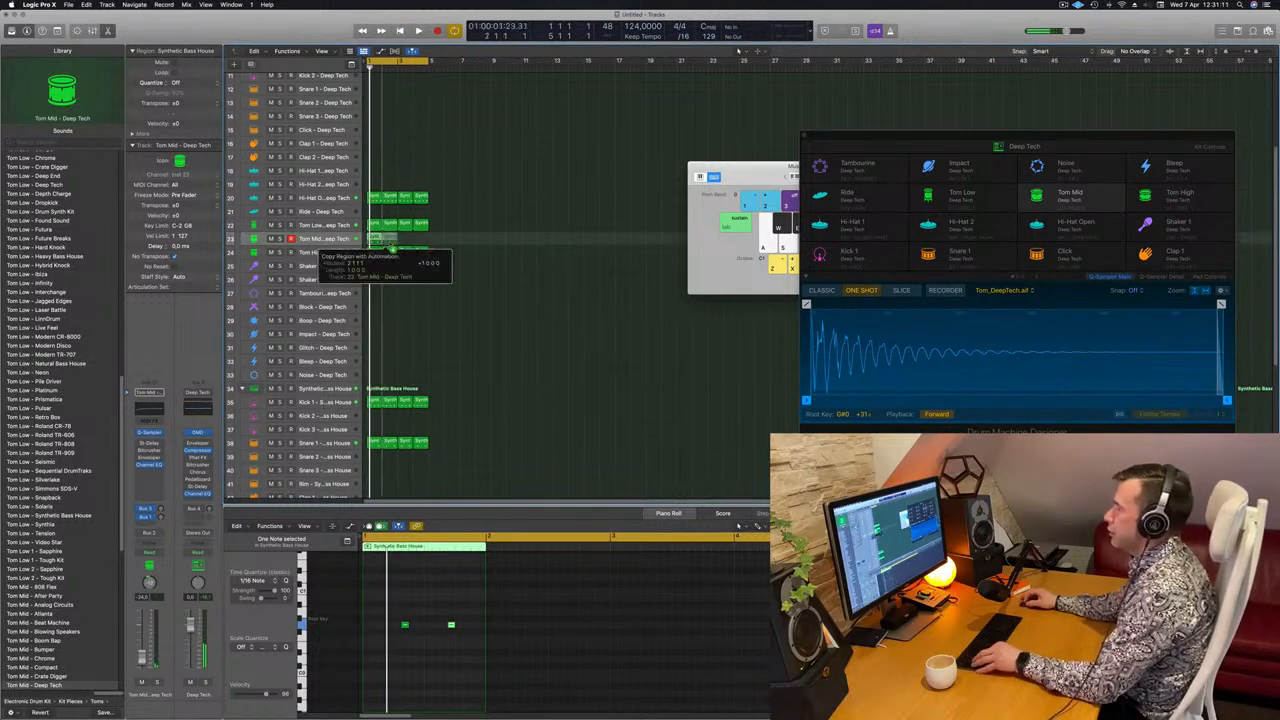
{"action": "left_click_drag", "start_coordinate": [392, 247], "coordinate": [390, 240]}
{"action": "key", "text": "super+z"}
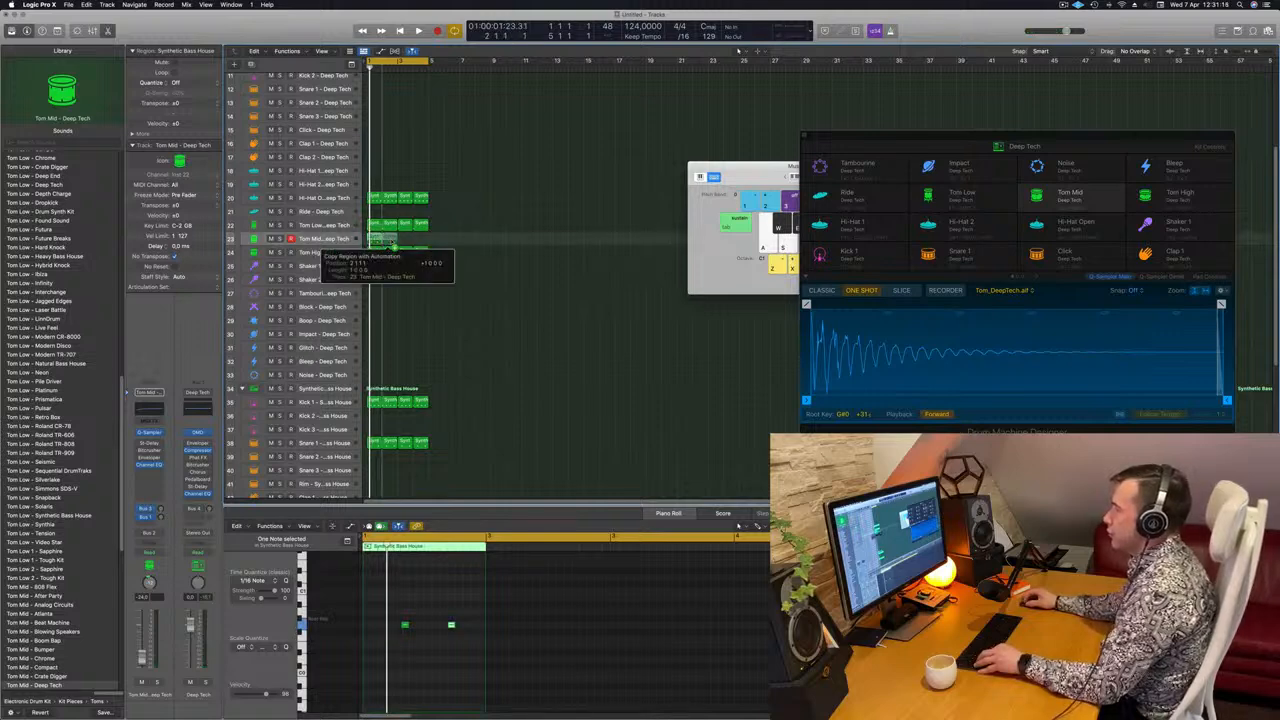
{"action": "left_click_drag", "start_coordinate": [394, 246], "coordinate": [405, 243]}
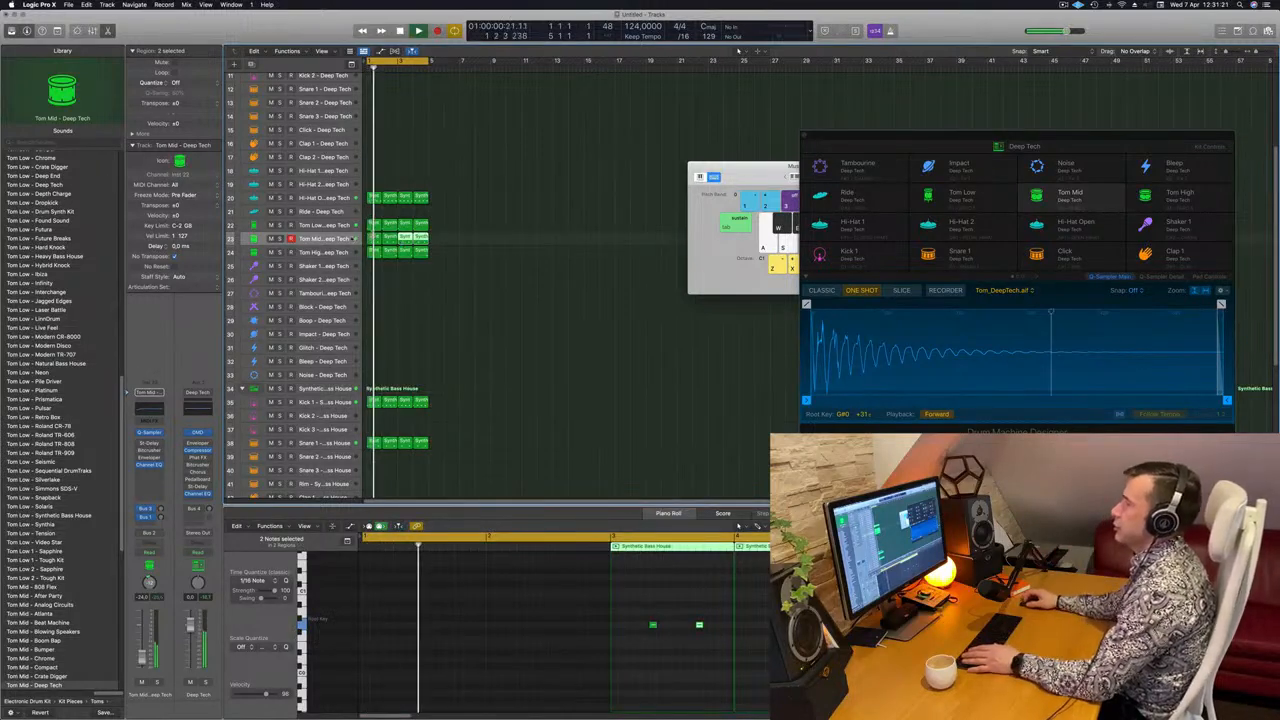
- Select the Tom Mid track with all its regions and adjust its Bus 1 delay send during playback
{"action": "left_click", "coordinate": [322, 240]}
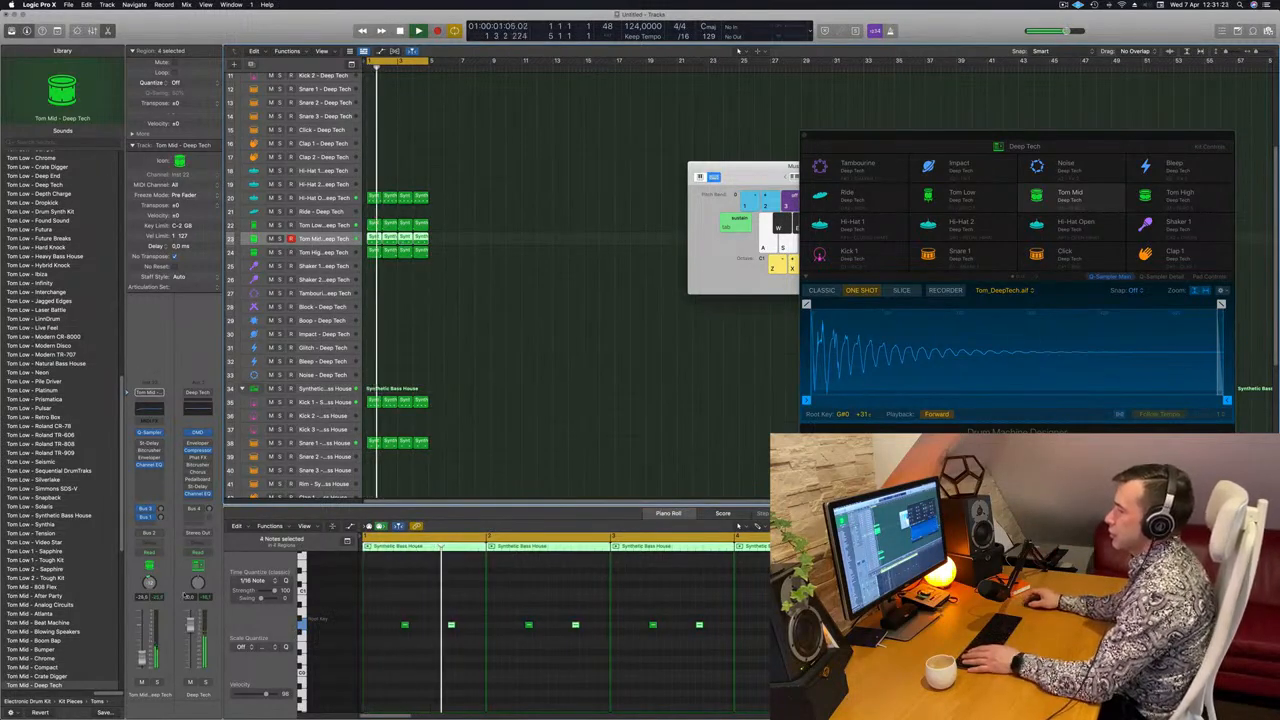
{"action": "key", "text": "space"}
{"action": "left_click_drag", "start_coordinate": [162, 518], "coordinate": [162, 517]}
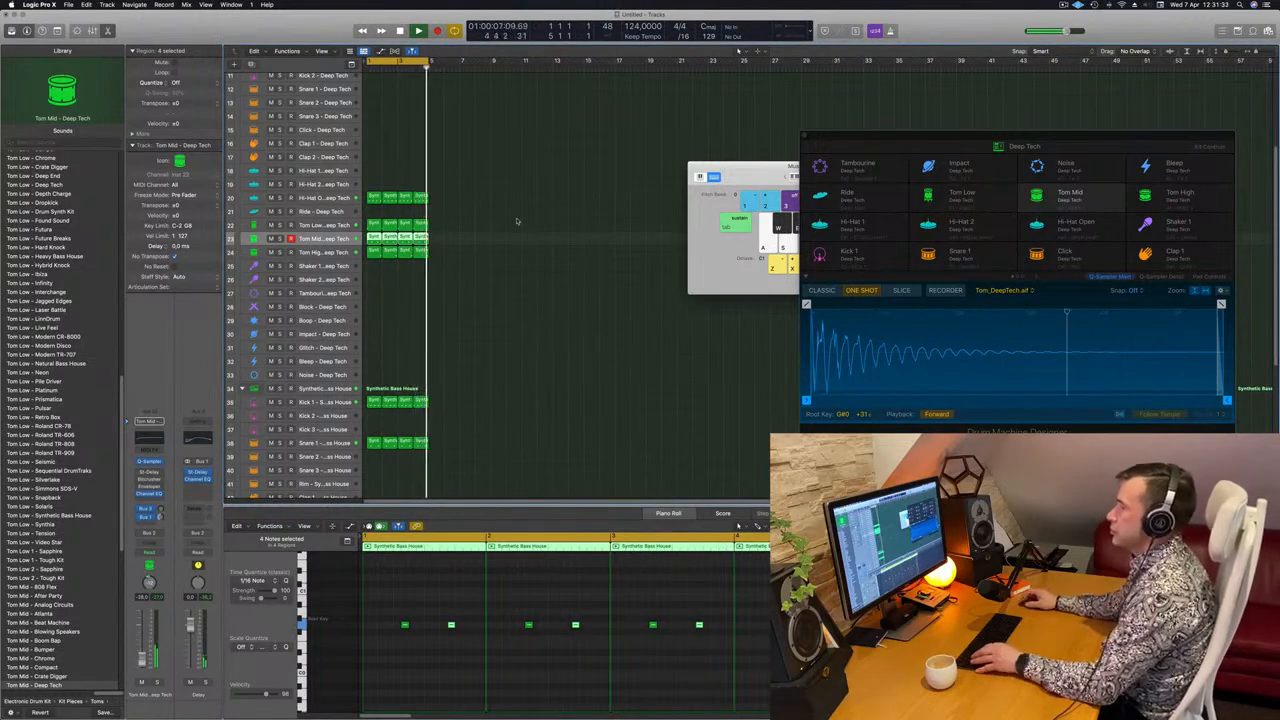
- Copy the first open hi-hat region to bar 1 of the Deep Tech Block track, select that track, and play it
{"action": "left_click_drag", "start_coordinate": [374, 197], "coordinate": [376, 310]}
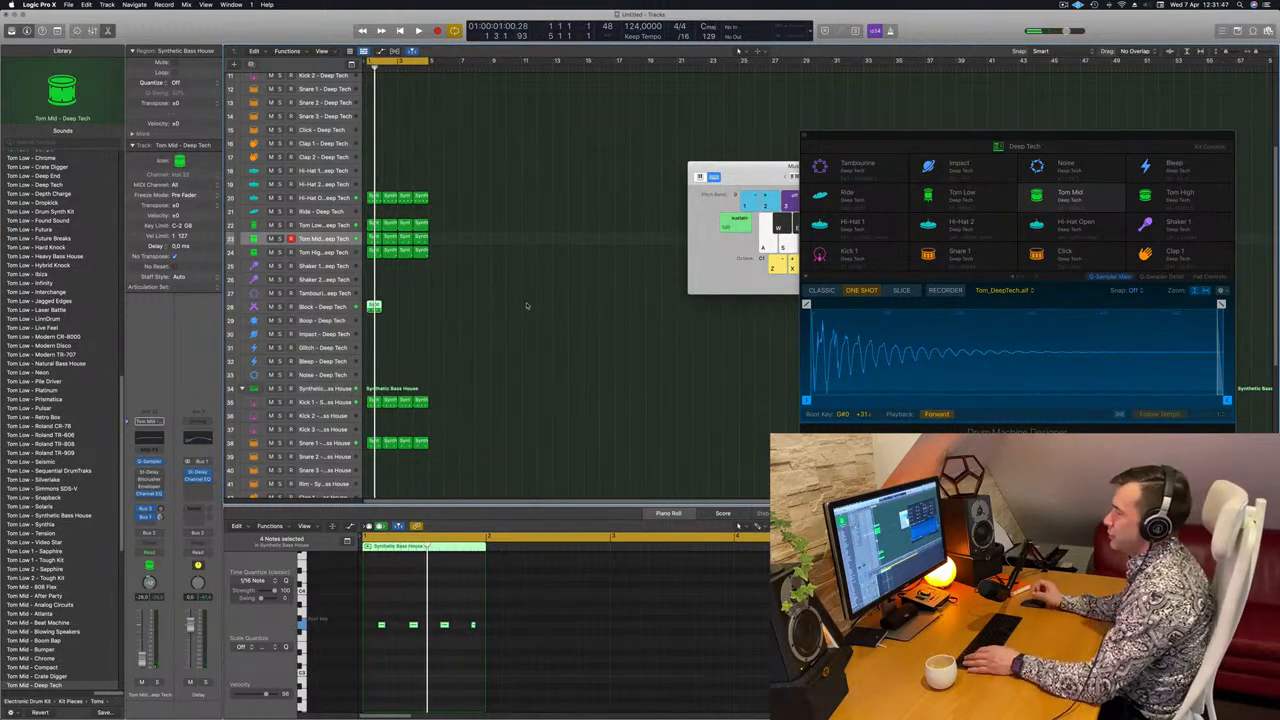
{"action": "left_click", "coordinate": [492, 318]}
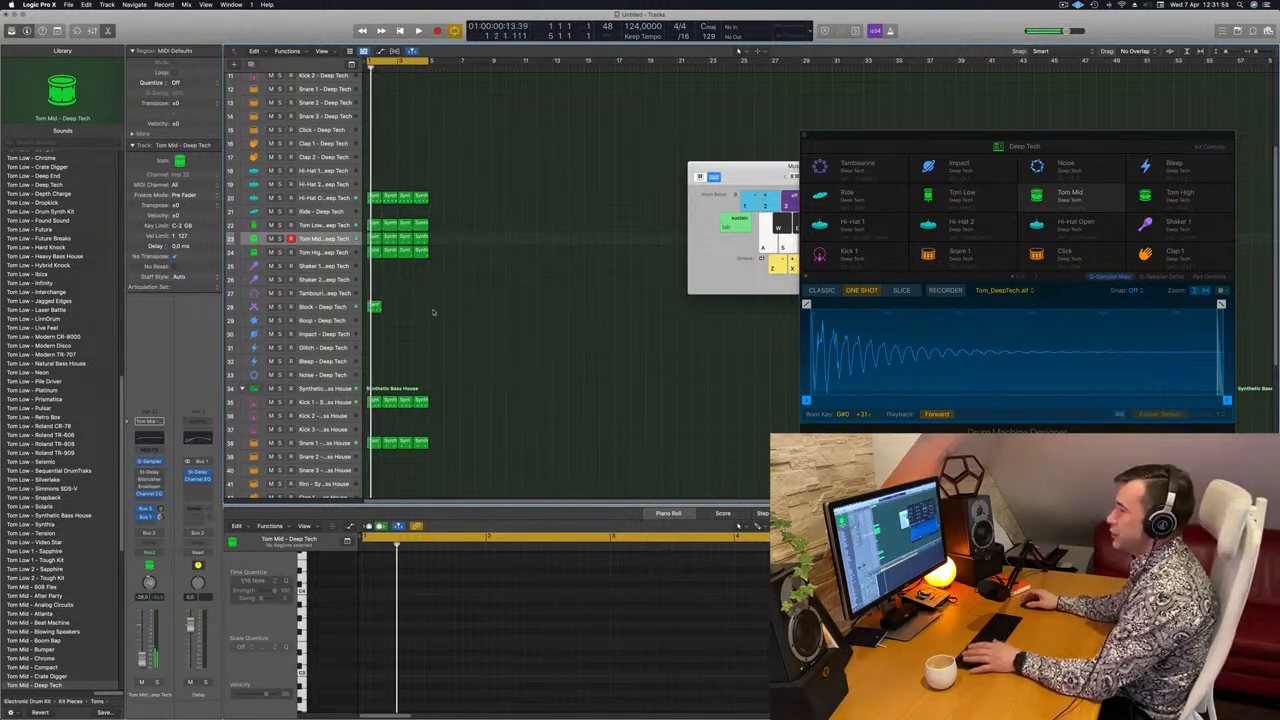
{"action": "left_click", "coordinate": [324, 309]}
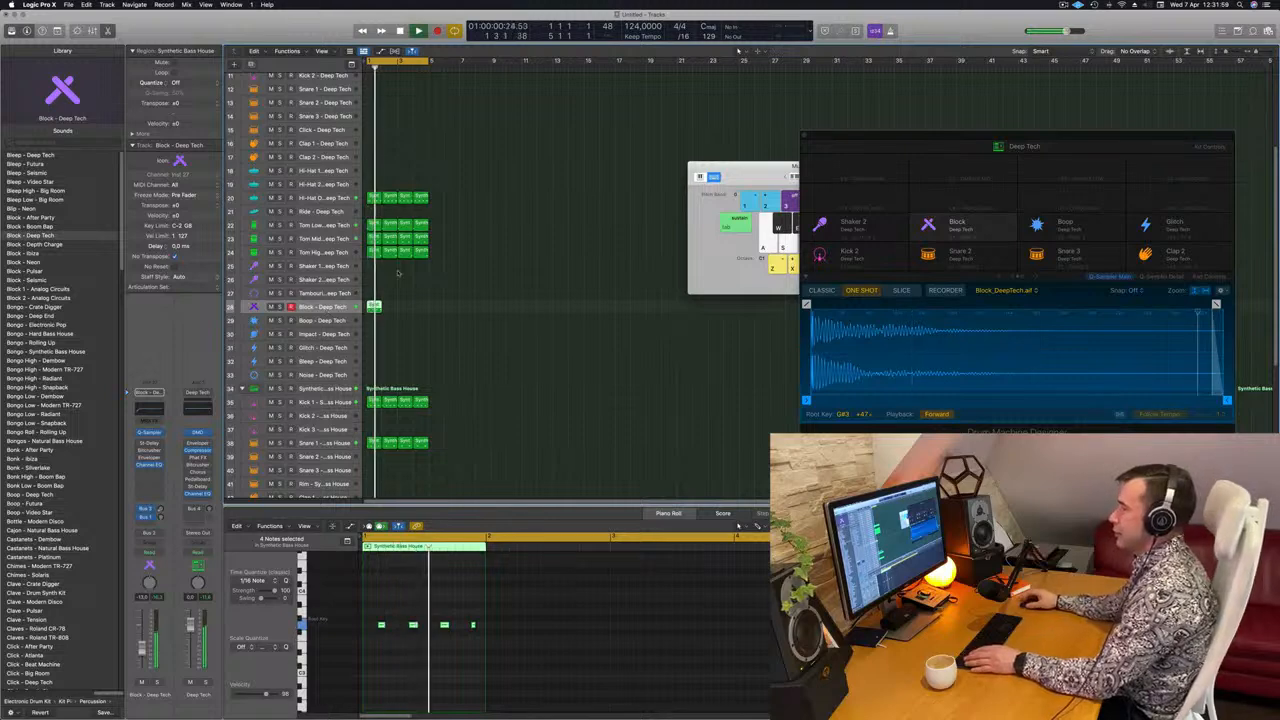
{"action": "scroll", "coordinate": [523, 334], "scroll_direction": "right", "scroll_amount": 5}
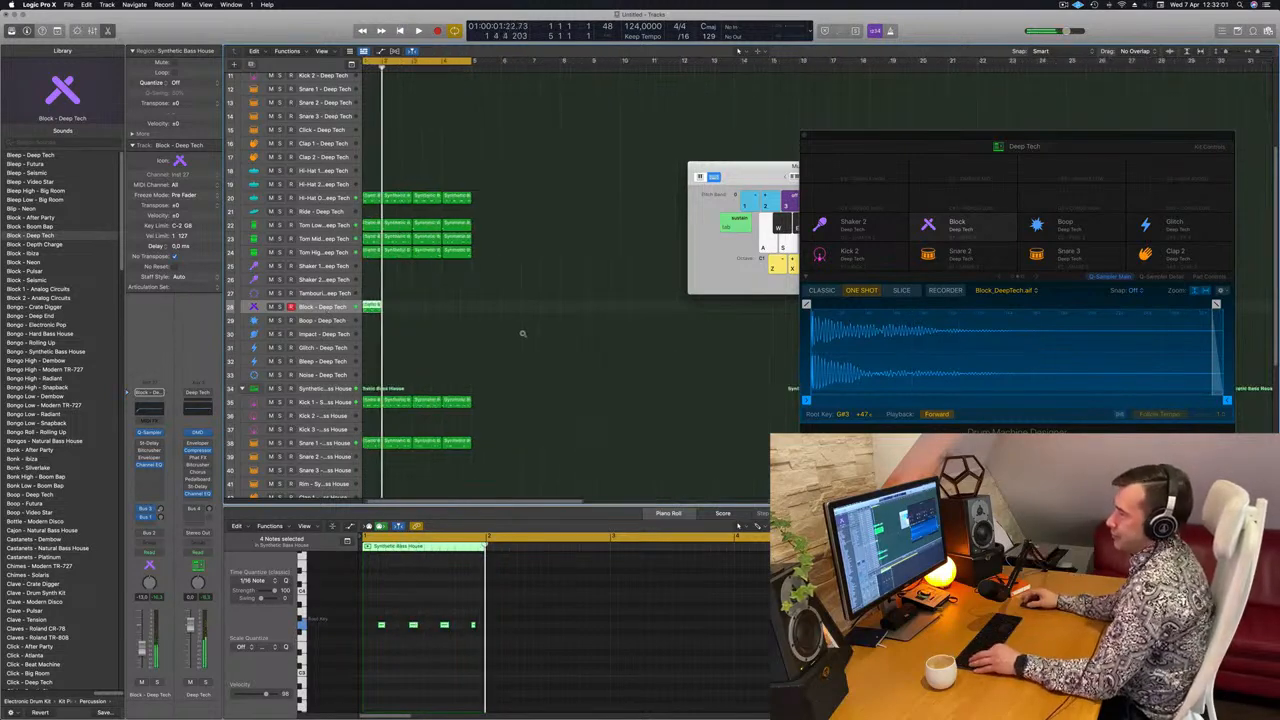
{"action": "key", "text": "space"}
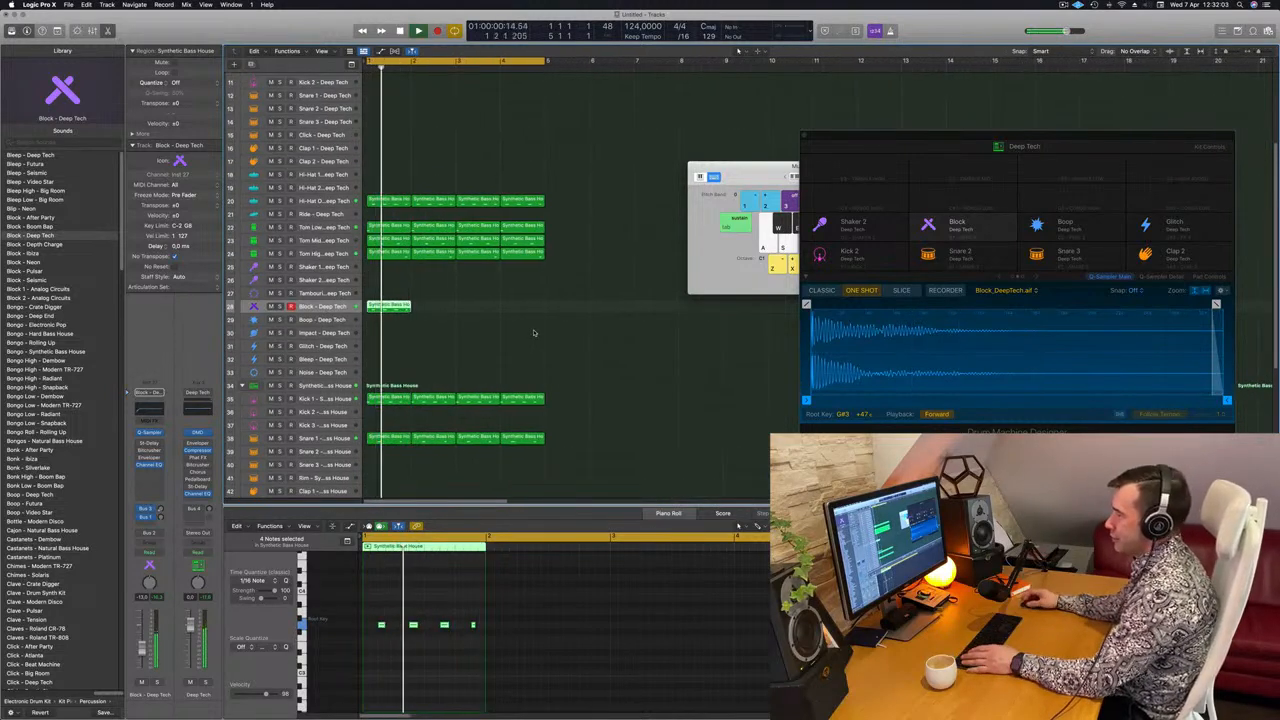
- Move the first note of the Block region to the start of bar 1 and play it back
{"action": "scroll", "coordinate": [386, 623], "scroll_direction": "up", "scroll_amount": 2}
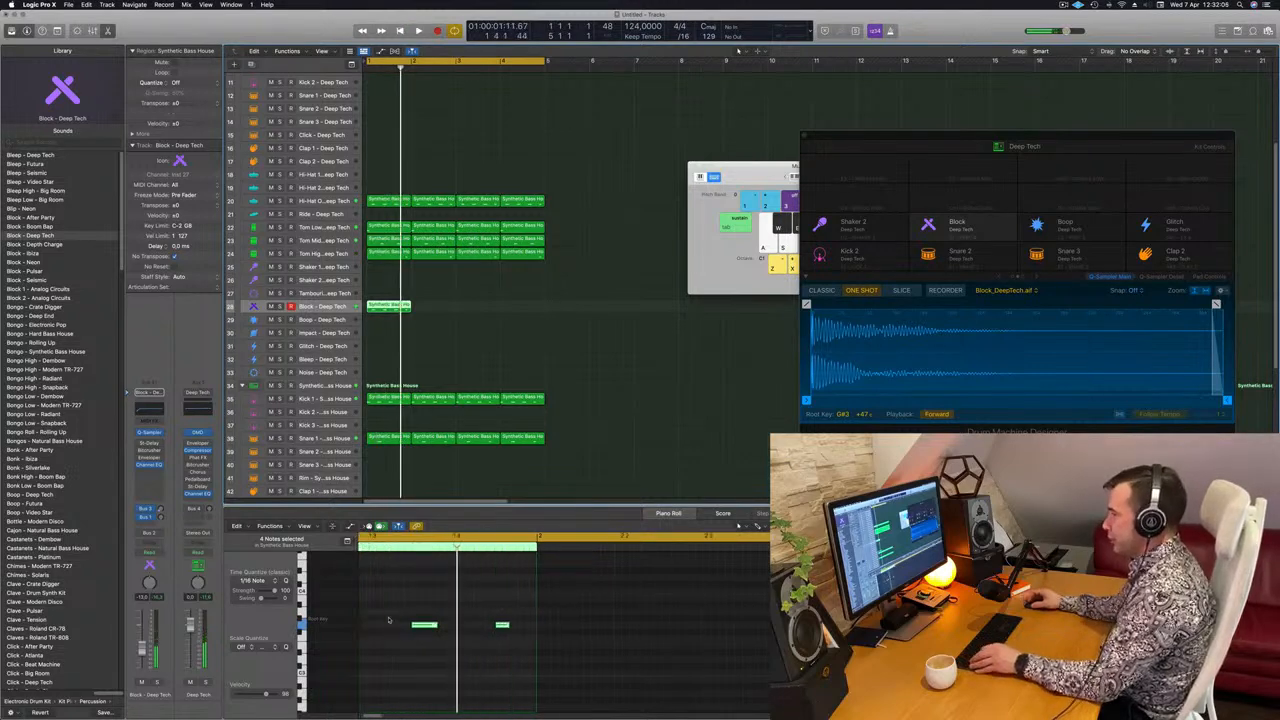
{"action": "scroll", "coordinate": [383, 613], "scroll_direction": "up", "scroll_amount": 2}
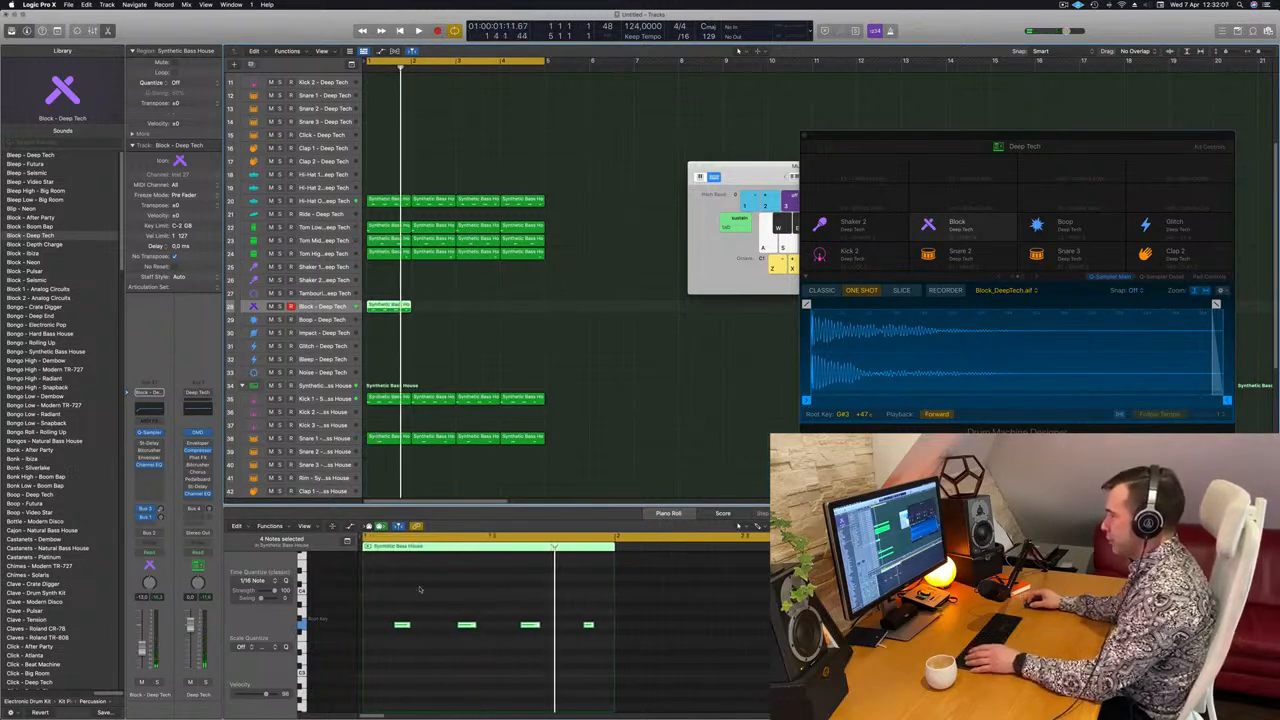
{"action": "left_click_drag", "start_coordinate": [420, 589], "coordinate": [400, 647]}
{"action": "key", "text": "space"}
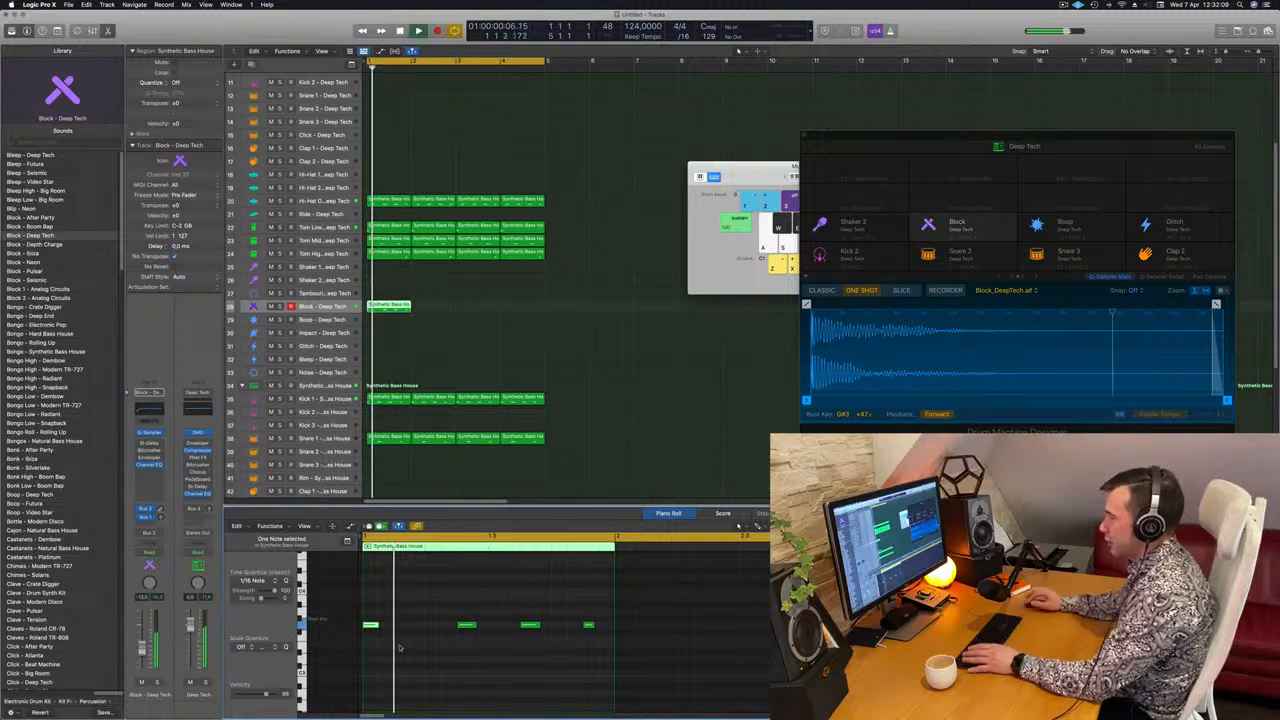
- Move the second and third notes of the Block region earlier in bar 1 and delete the last note
{"action": "key", "text": "space"}
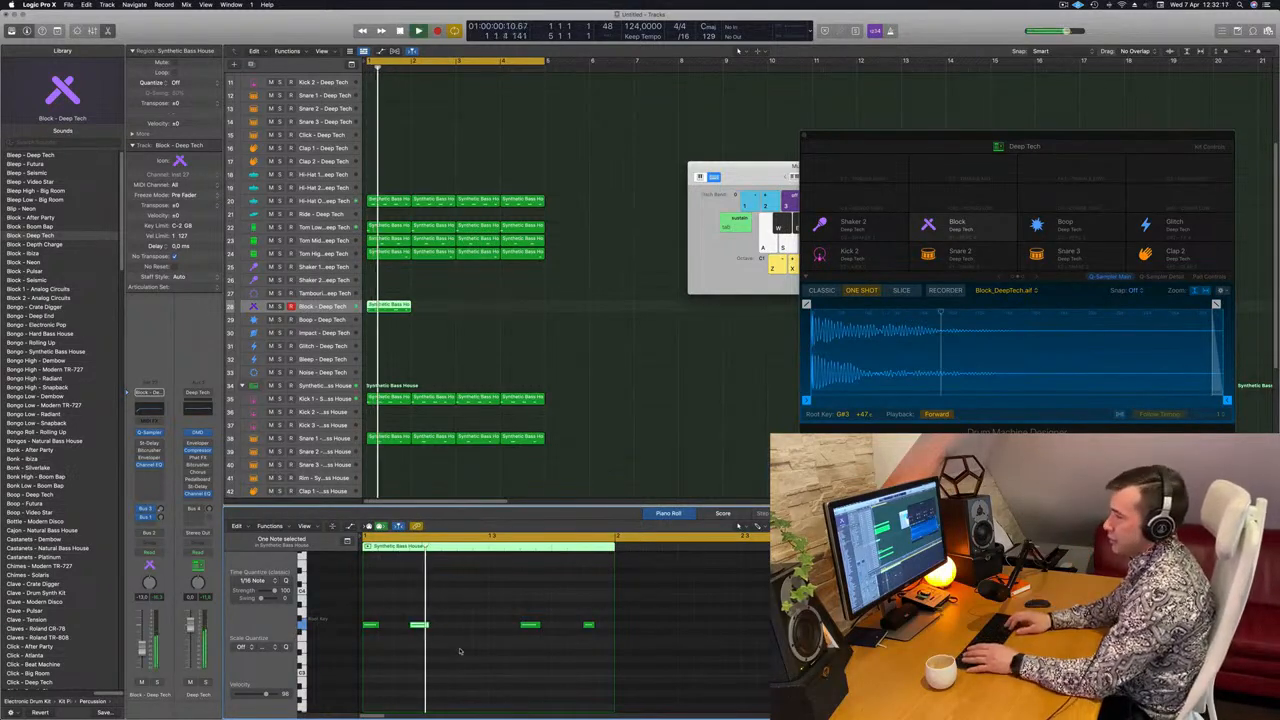
{"action": "left_click_drag", "start_coordinate": [499, 606], "coordinate": [550, 645]}
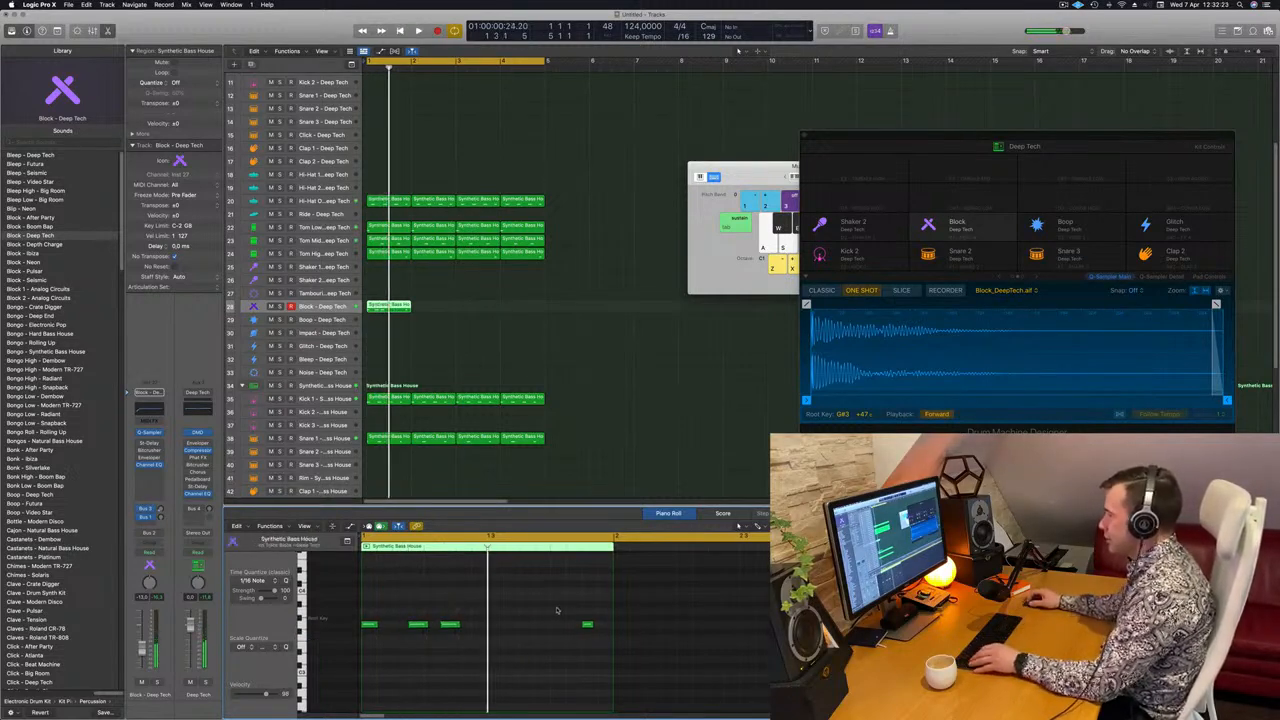
{"action": "key", "text": "Delete"}
- Copy the three remaining Block notes into the second half of bar 1 and play the pattern back
{"action": "left_click_drag", "start_coordinate": [516, 596], "coordinate": [360, 658]}
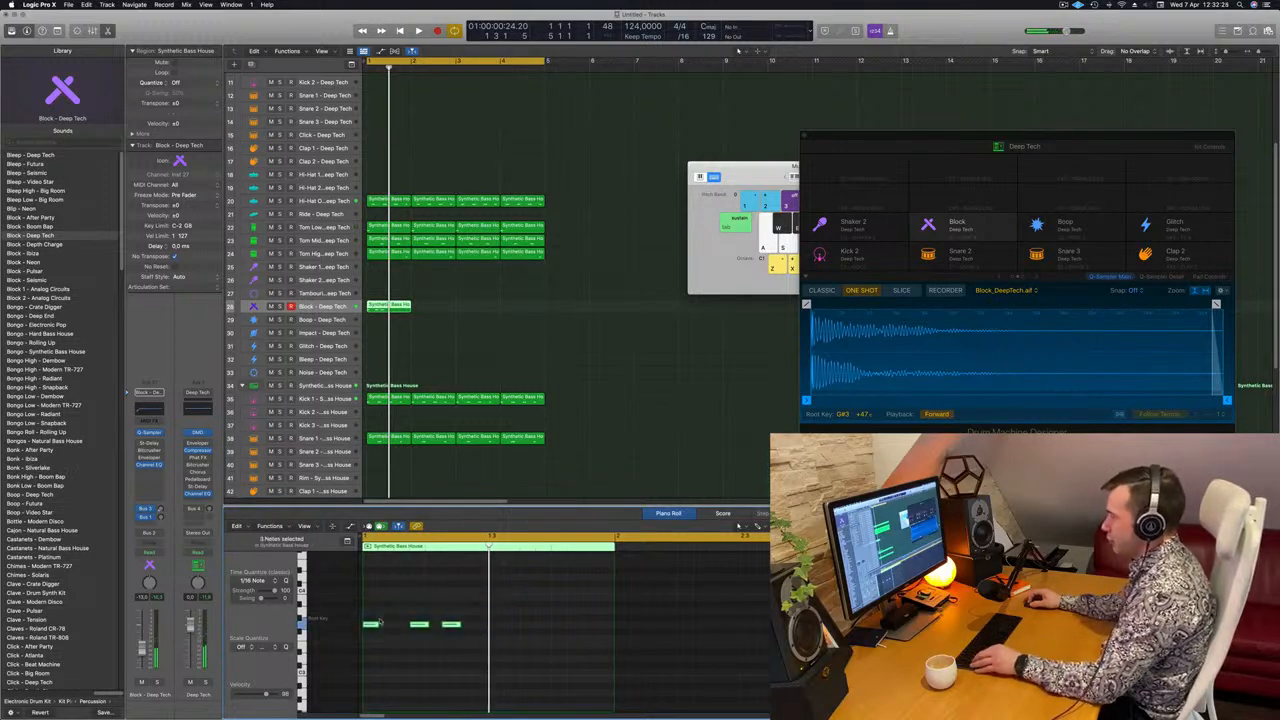
{"action": "left_click_drag", "start_coordinate": [488, 630], "coordinate": [496, 631]}
{"action": "key", "text": "space"}
{"action": "scroll", "coordinate": [463, 634], "scroll_direction": "down", "scroll_amount": 1}
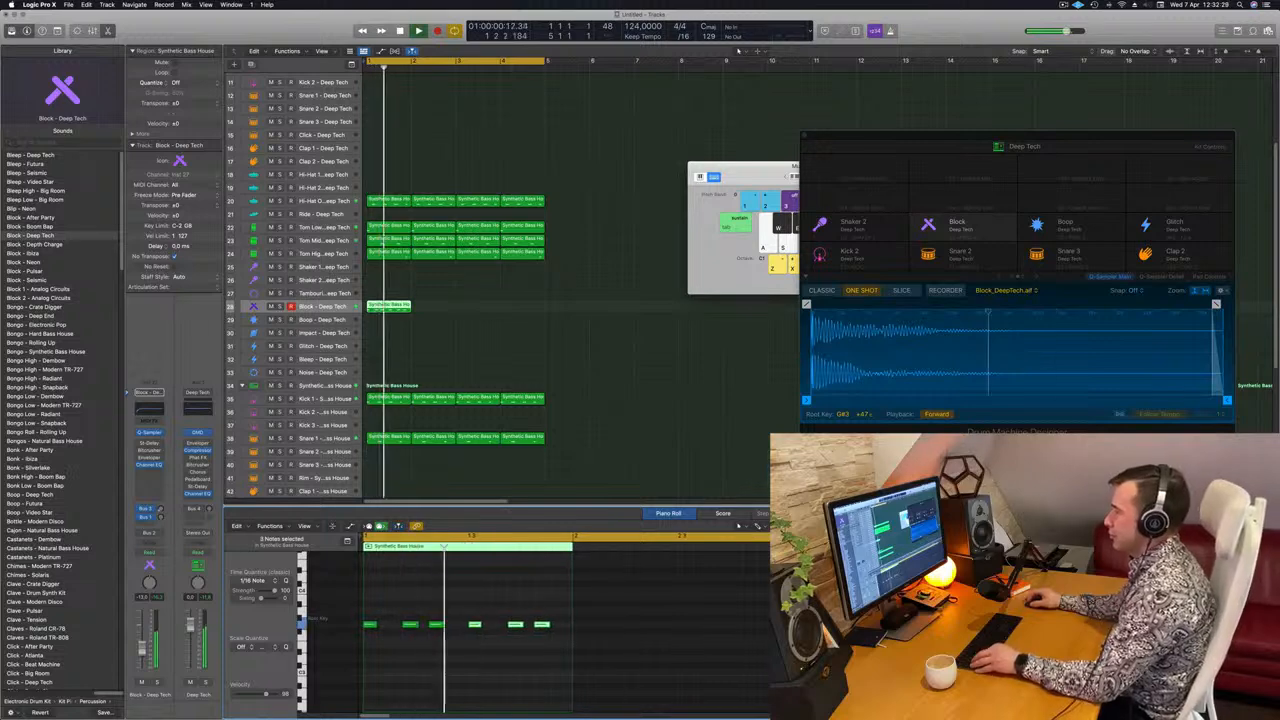
- Copy the third Block note one sixteenth later and listen to the result
{"action": "left_click", "coordinate": [434, 625]}
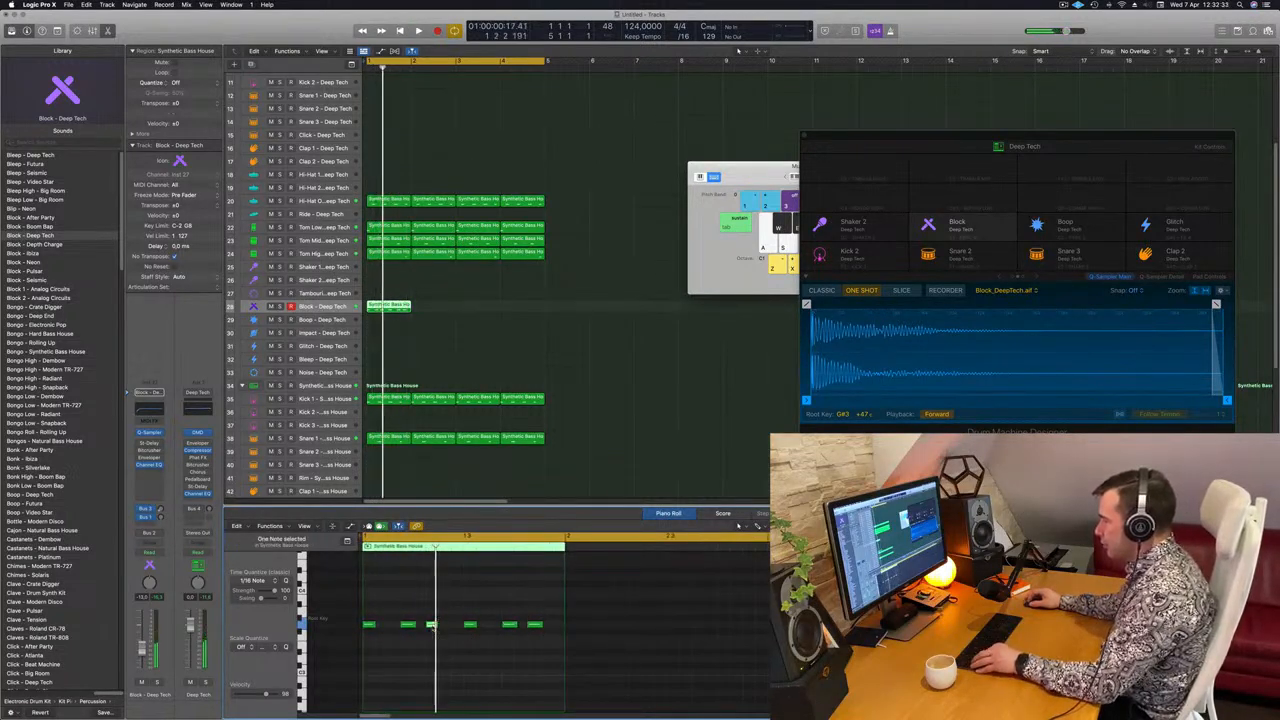
{"action": "mouse_move", "coordinate": [433, 628]}
{"action": "left_mouse_down"}
{"action": "mouse_move", "coordinate": [446, 635]}
{"action": "mouse_move", "coordinate": [432, 629]}
{"action": "left_mouse_up"}
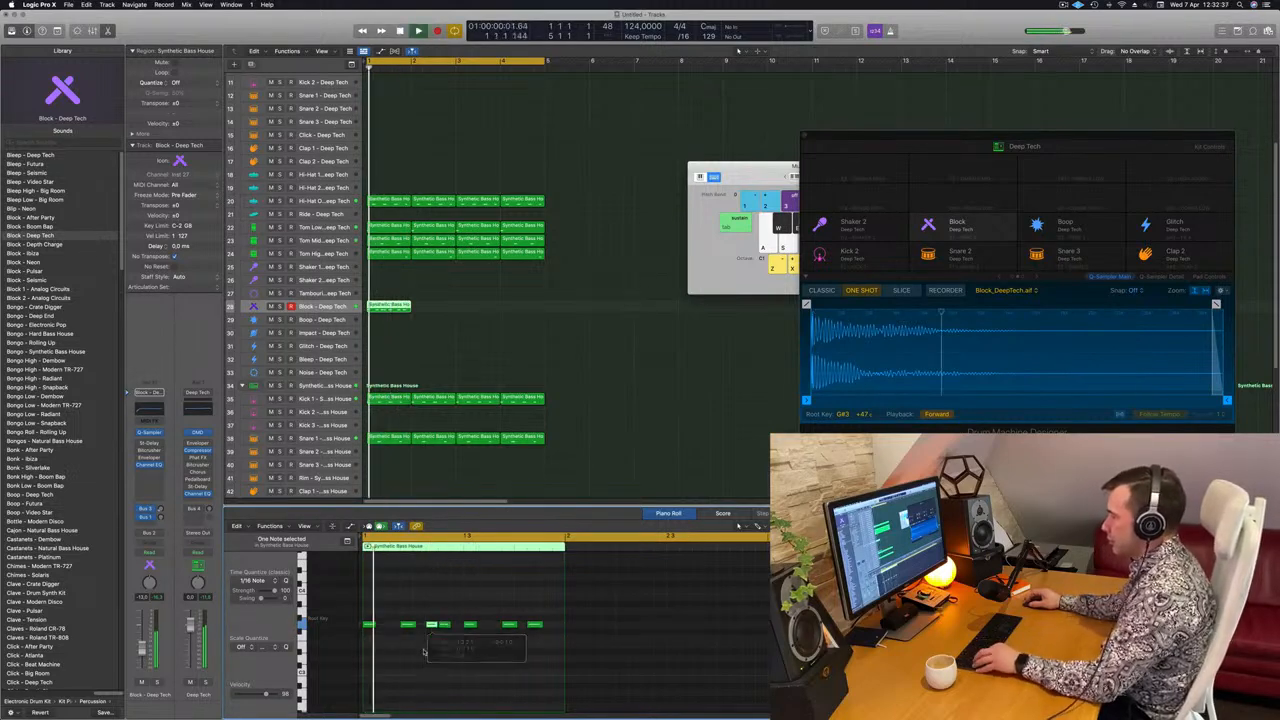
{"action": "scroll", "coordinate": [398, 689], "scroll_direction": "right", "scroll_amount": 1}
{"action": "scroll", "coordinate": [416, 689], "scroll_direction": "up", "scroll_amount": 2}
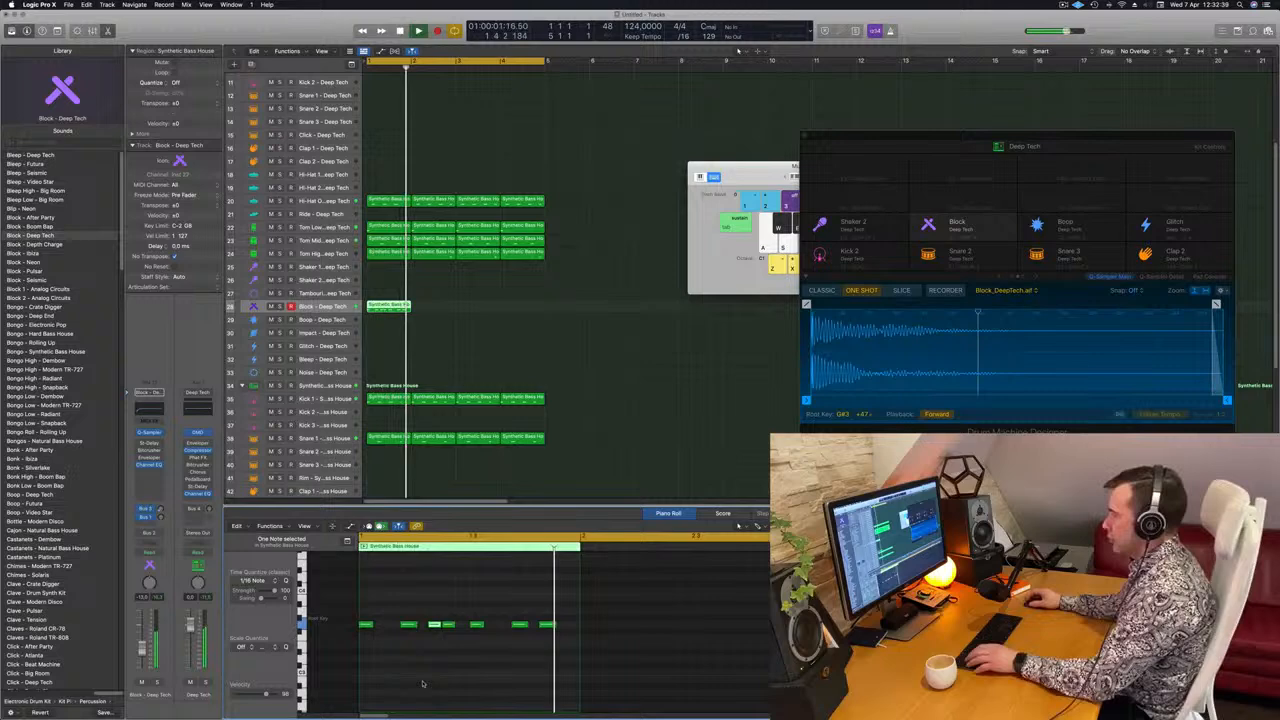
- Copy the last Block note onto the two final sixteenths of bar 1, ending at position 1 4 4 1, and play it back
{"action": "left_click", "coordinate": [556, 626]}
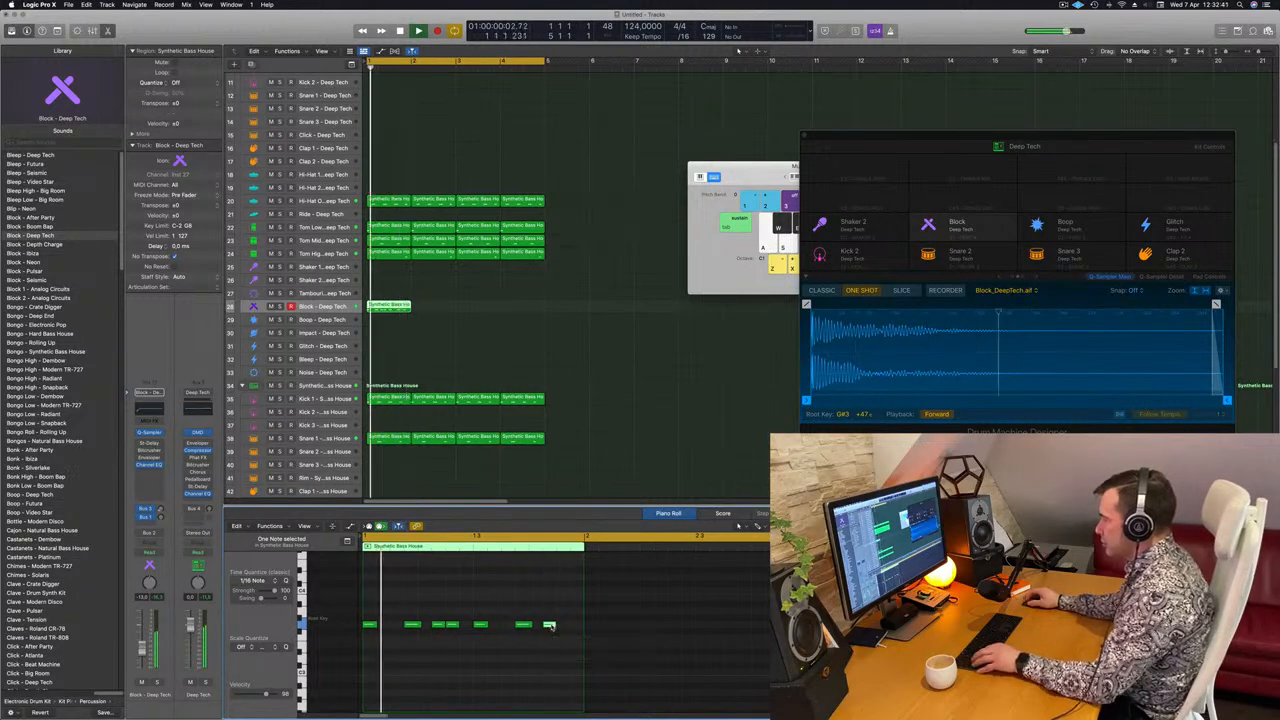
{"action": "left_click_drag", "start_coordinate": [556, 626], "coordinate": [579, 631]}
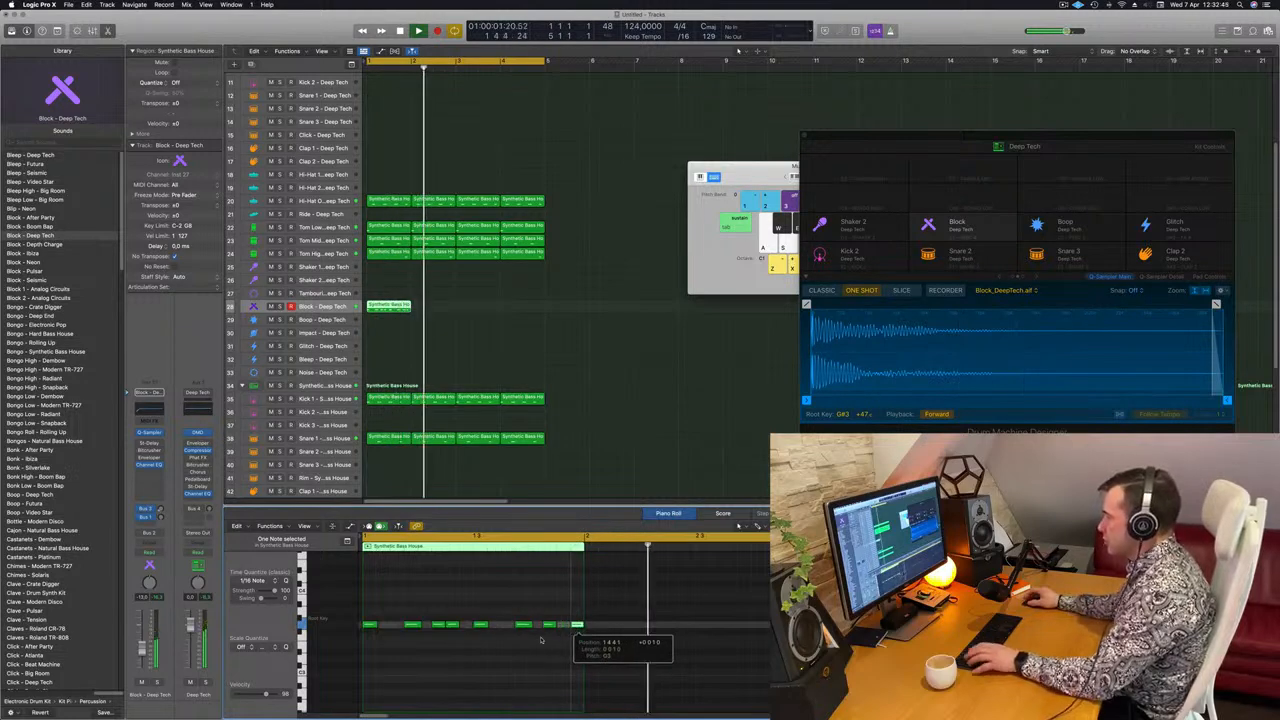
{"action": "key", "text": "space"}
{"action": "key", "text": "space"}
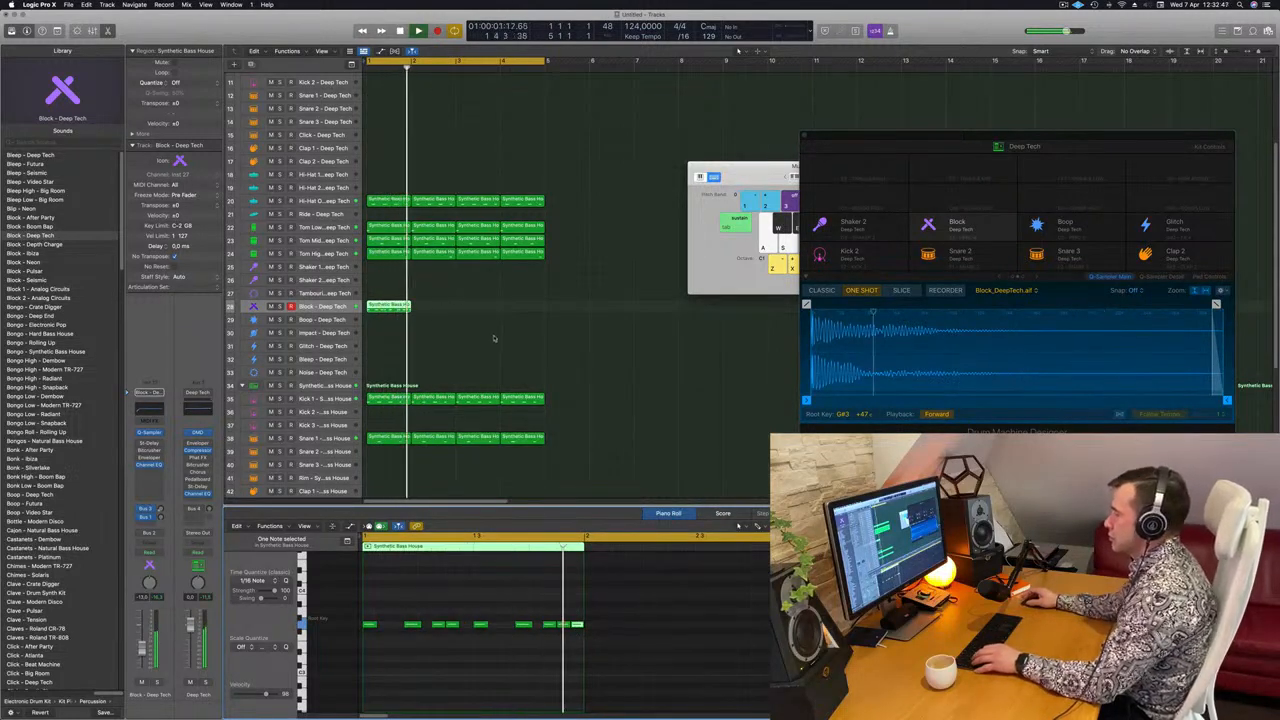
- Copy the Block region to bars 2, 3 and 4 during playback
{"action": "left_click_drag", "start_coordinate": [417, 311], "coordinate": [488, 315]}
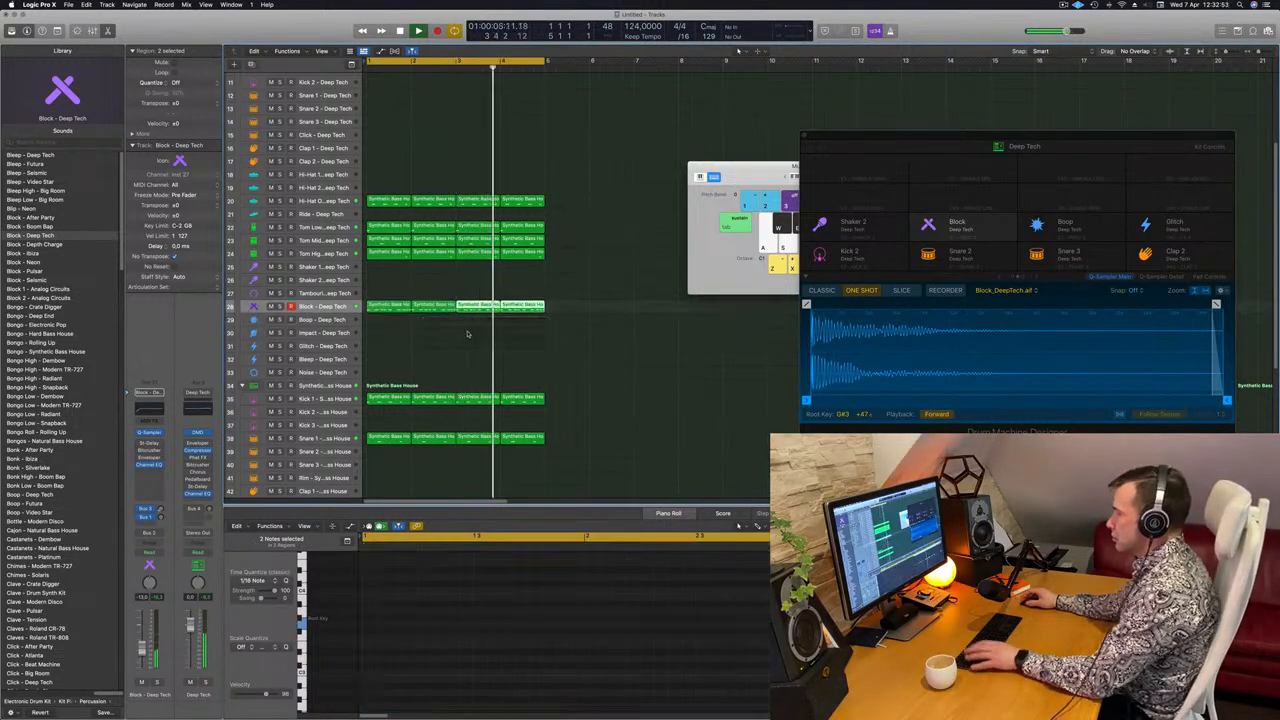
{"action": "key", "text": "super+Left"}
{"action": "scroll", "coordinate": [423, 342], "scroll_direction": "right", "scroll_amount": 3}
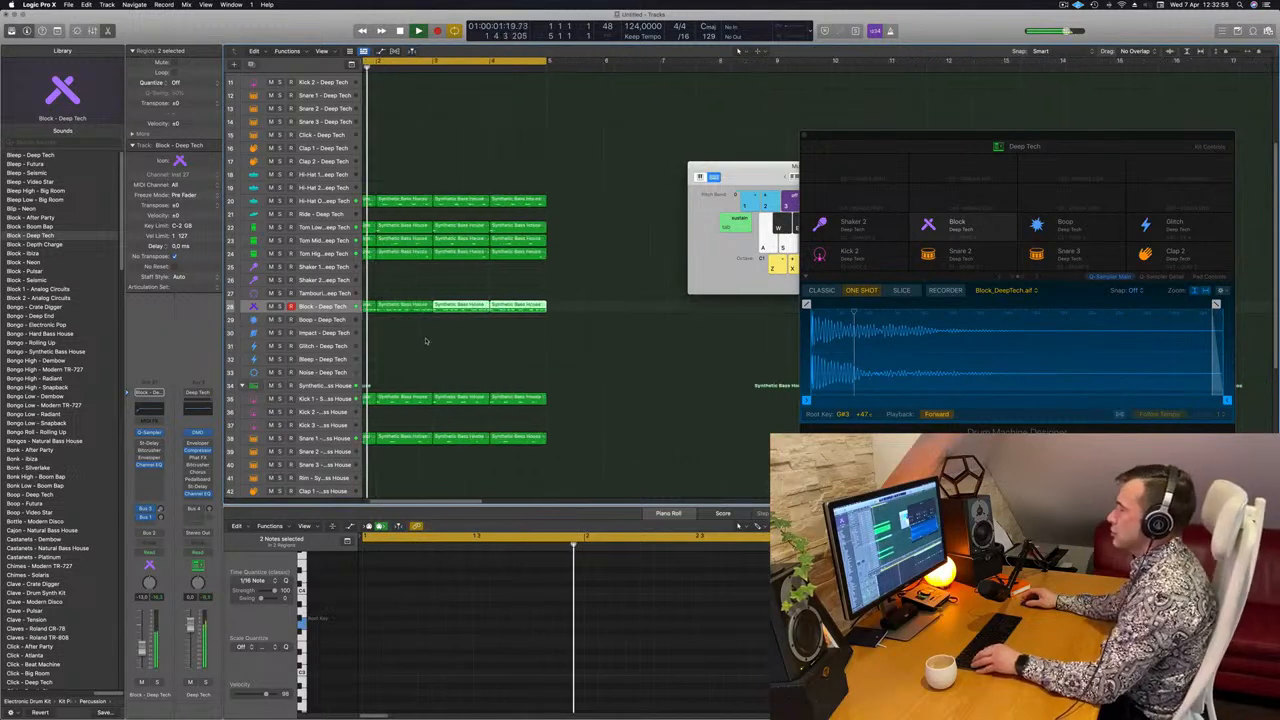
- Select all regions of the Block track, restart playback, and lower the track's volume to about -24.5 dB
{"action": "scroll", "coordinate": [426, 340], "scroll_direction": "left", "scroll_amount": 1}
{"action": "left_click", "coordinate": [320, 308]}
{"action": "key", "text": "Return"}
{"action": "key", "text": "Return"}
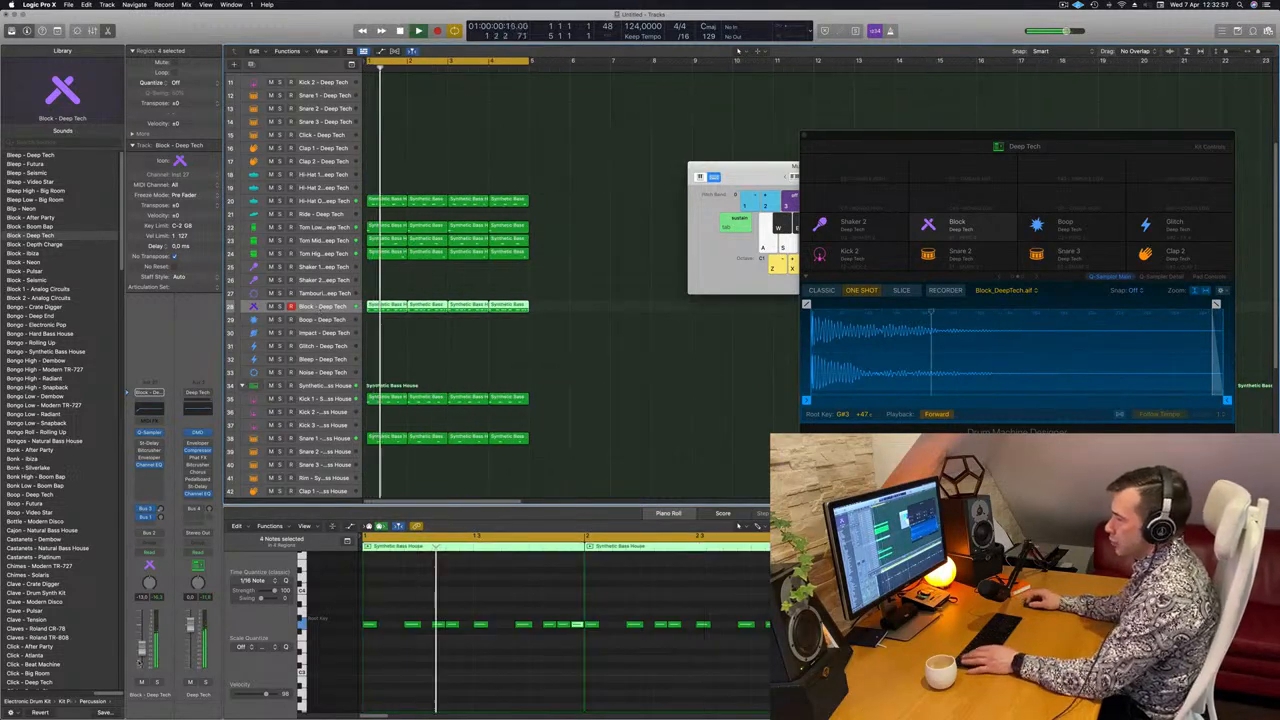
{"action": "left_click_drag", "start_coordinate": [142, 646], "coordinate": [142, 665]}
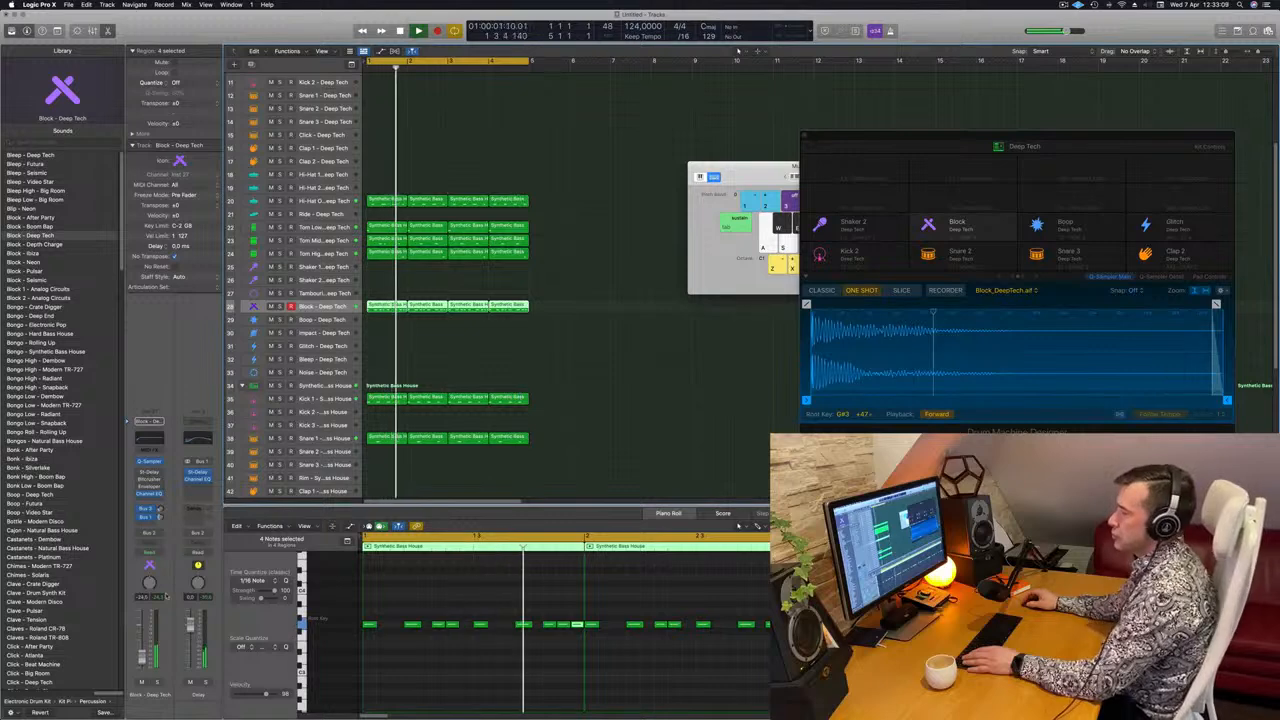
- Deselect the Block notes, play from the beginning, and open the Block channel's Quick Sampler
{"action": "scroll", "coordinate": [406, 331], "scroll_direction": "down", "scroll_amount": 3}
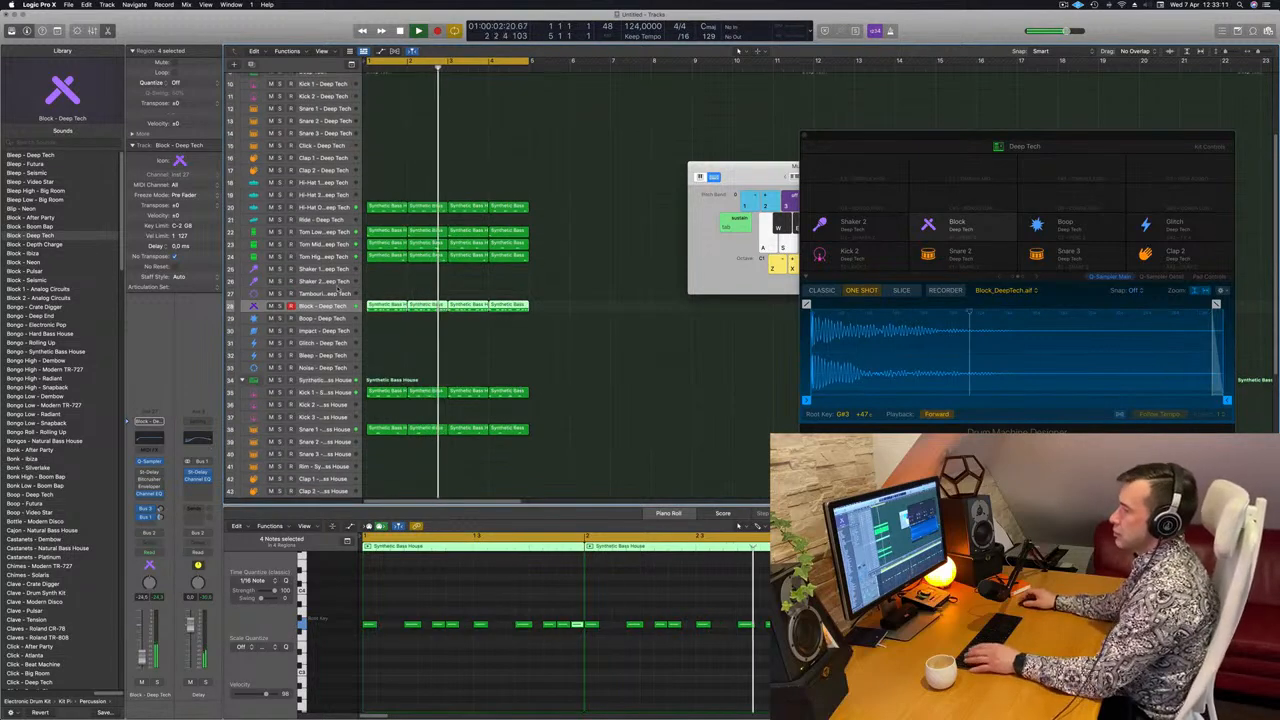
{"action": "key", "text": "super+Up"}
{"action": "left_click", "coordinate": [391, 673]}
{"action": "key", "text": "space"}
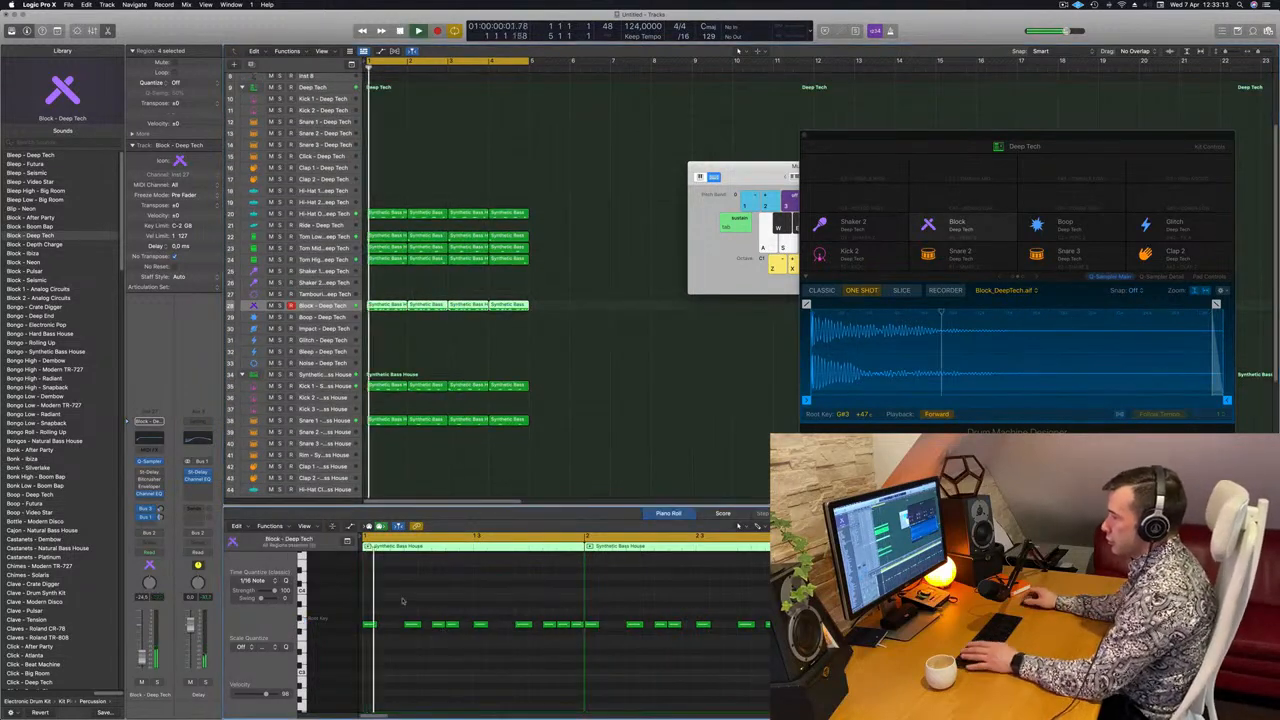
{"action": "key", "text": "Return"}
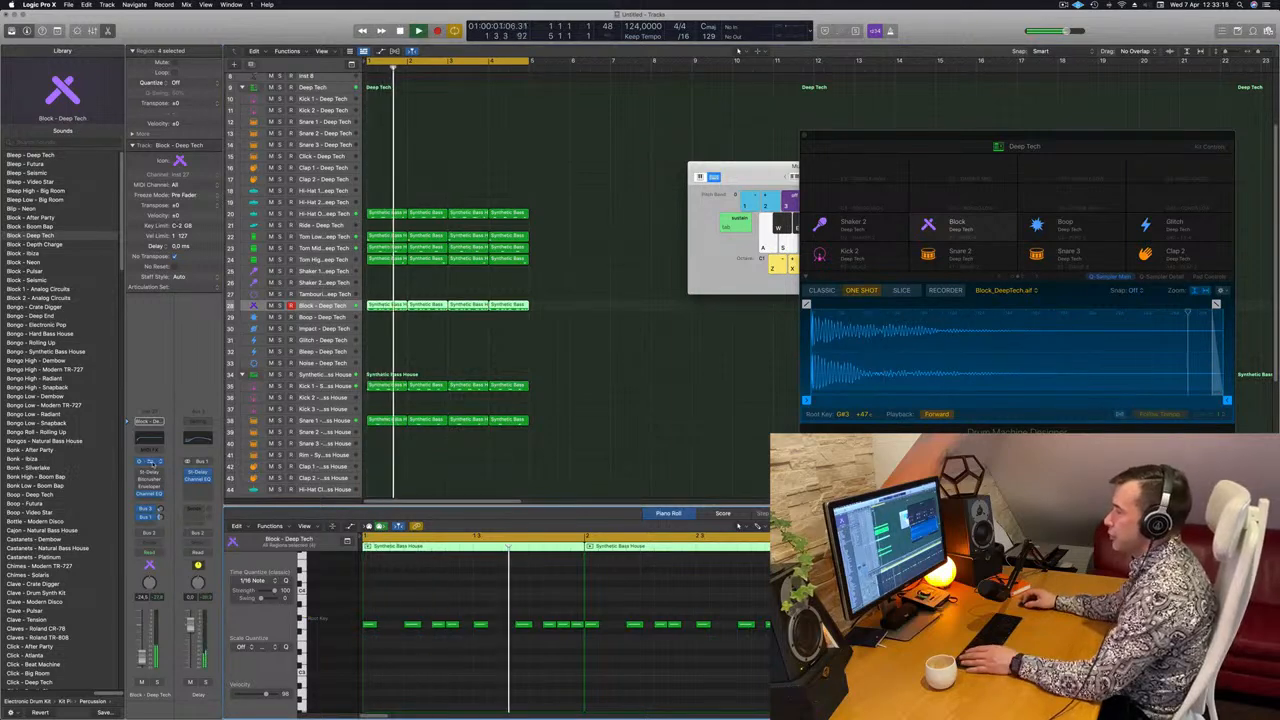
{"action": "left_click", "coordinate": [149, 461]}
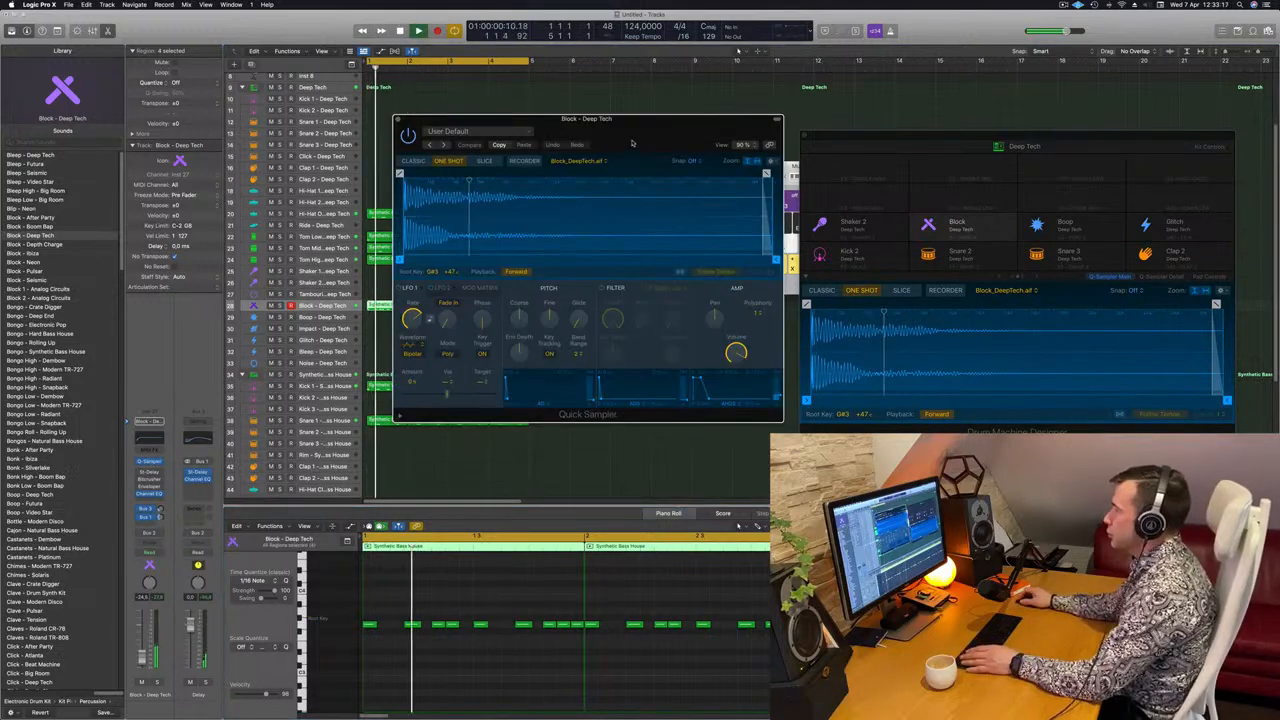
{"action": "left_click_drag", "start_coordinate": [631, 142], "coordinate": [623, 148]}
- Lower the Block sample's Coarse pitch, shape it with Env Depth and the pitch envelope, and raise the track's volume to about -18.5 dB
{"action": "left_click_drag", "start_coordinate": [511, 324], "coordinate": [512, 338]}
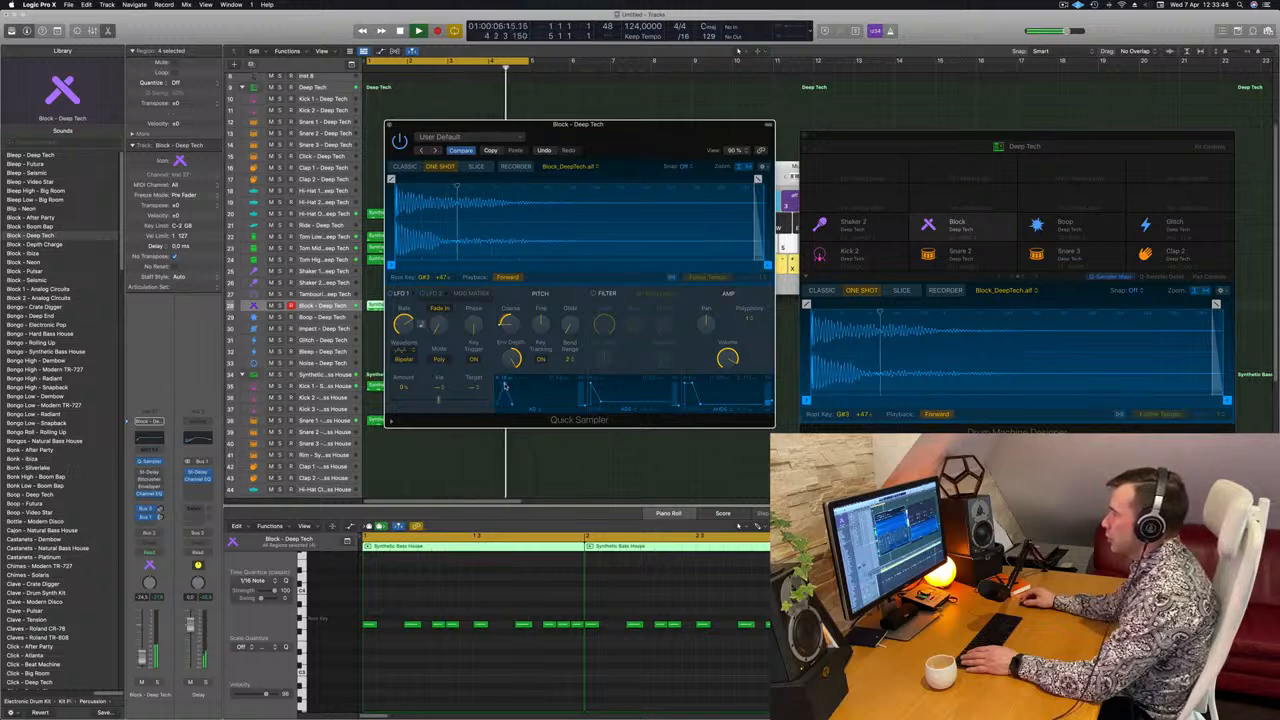
{"action": "left_click_drag", "start_coordinate": [506, 385], "coordinate": [581, 377]}
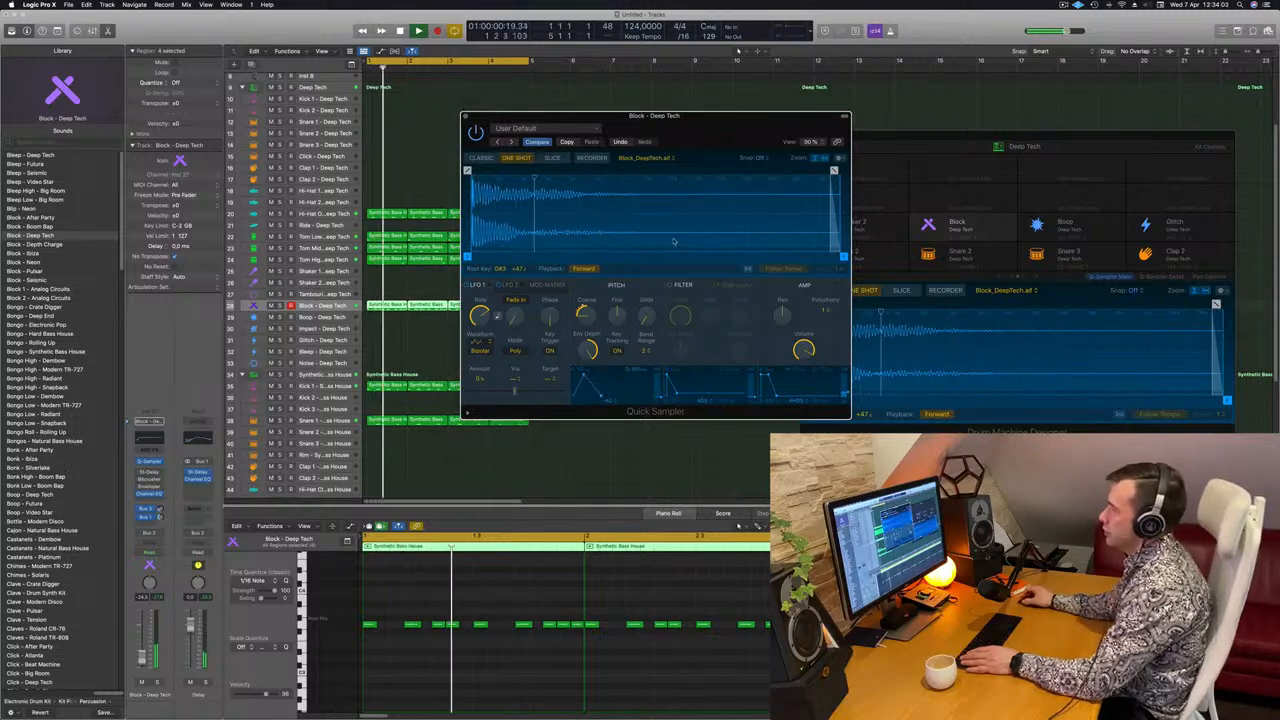
{"action": "left_click_drag", "start_coordinate": [655, 116], "coordinate": [613, 120]}
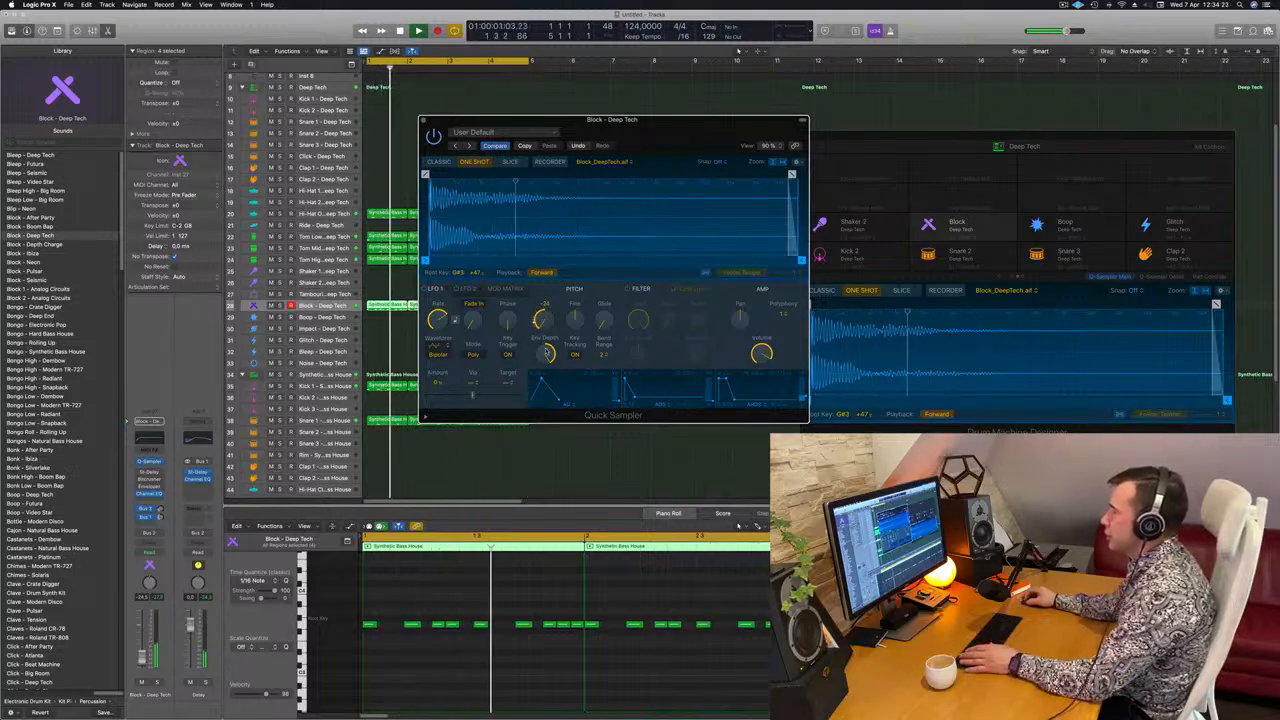
{"action": "left_click_drag", "start_coordinate": [548, 360], "coordinate": [545, 354]}
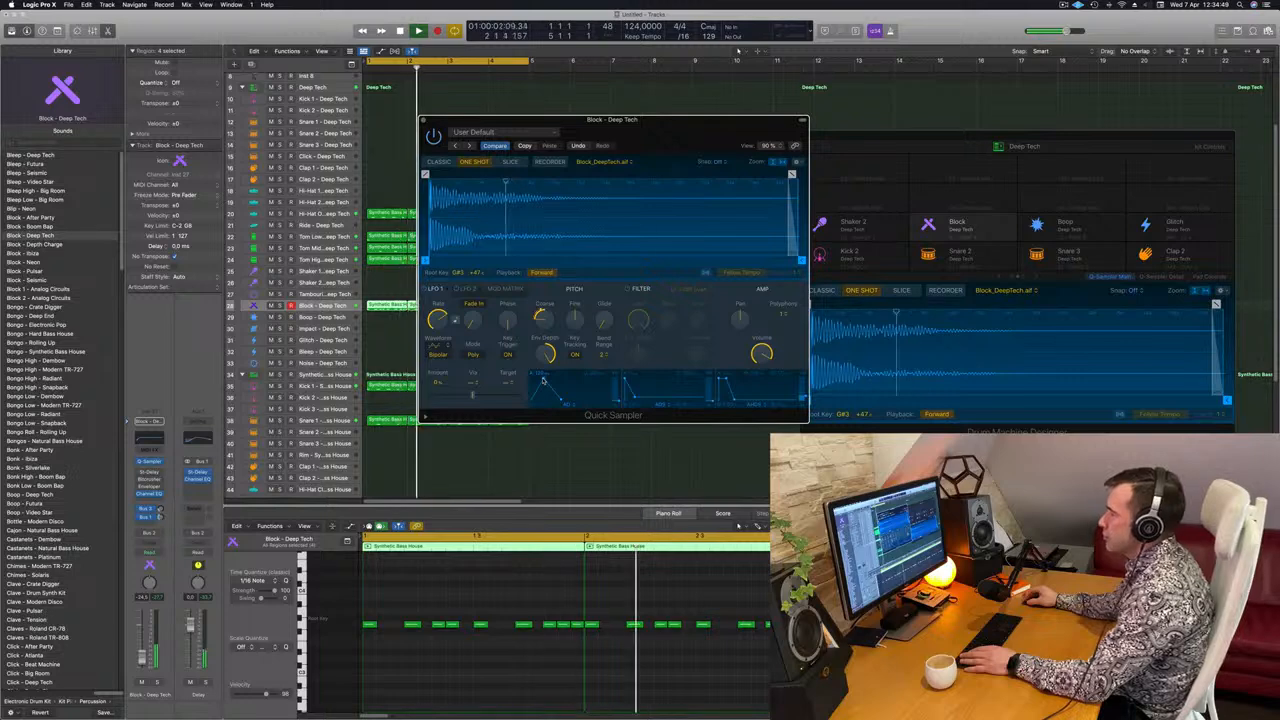
{"action": "left_click_drag", "start_coordinate": [709, 143], "coordinate": [775, 161]}
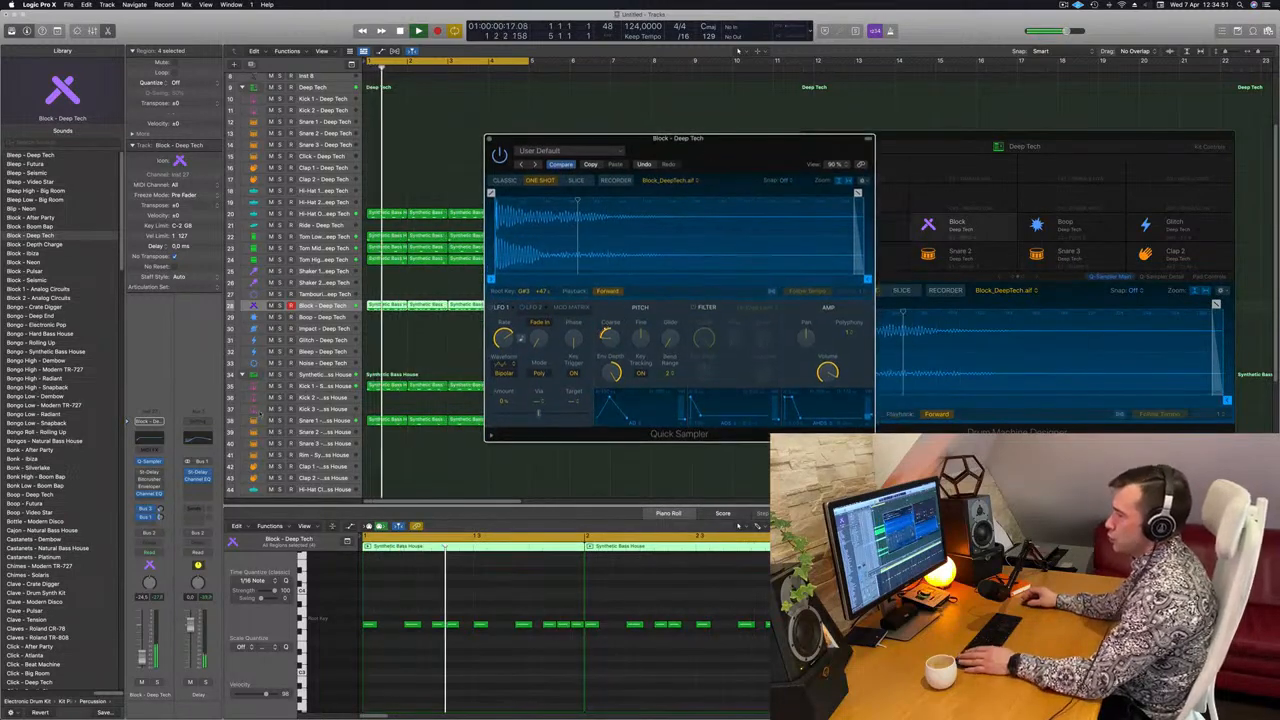
{"action": "left_click_drag", "start_coordinate": [142, 658], "coordinate": [142, 653]}
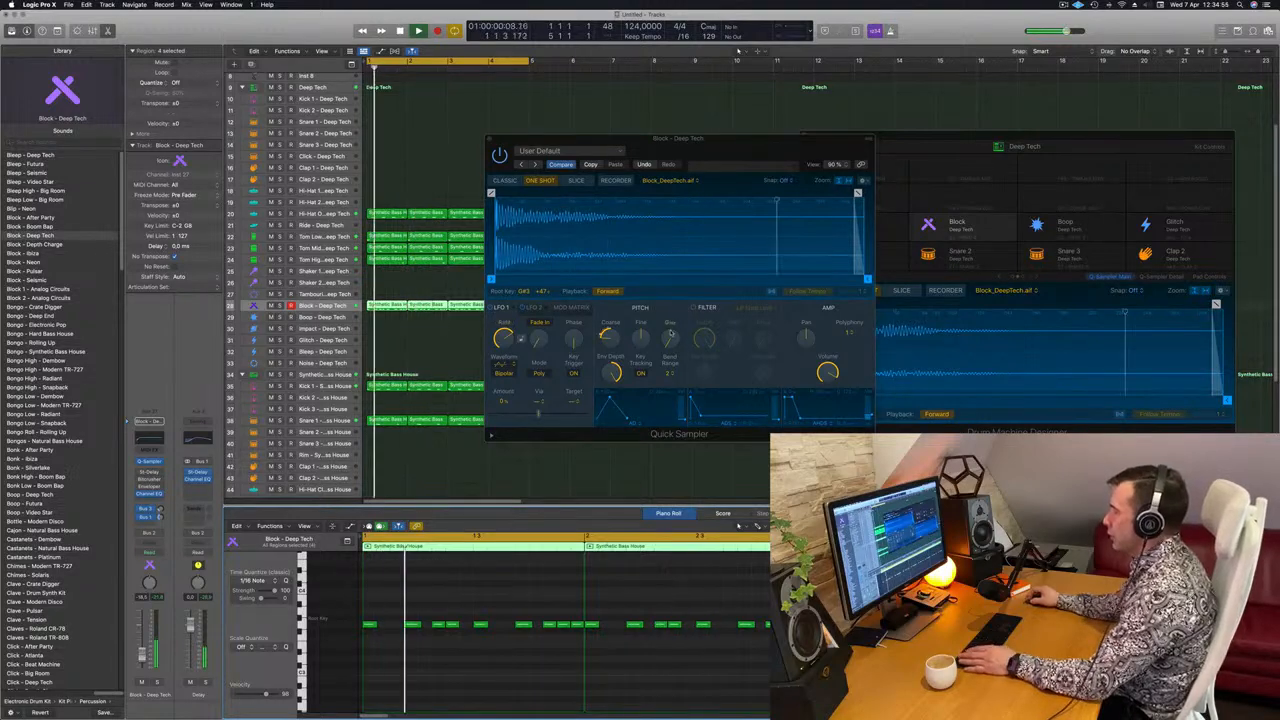
- Try the Glide and Key Tracking settings, enable the LP 12dB Lush filter with some Drive, and close Quick Sampler
{"action": "left_click_drag", "start_coordinate": [670, 338], "coordinate": [677, 312]}
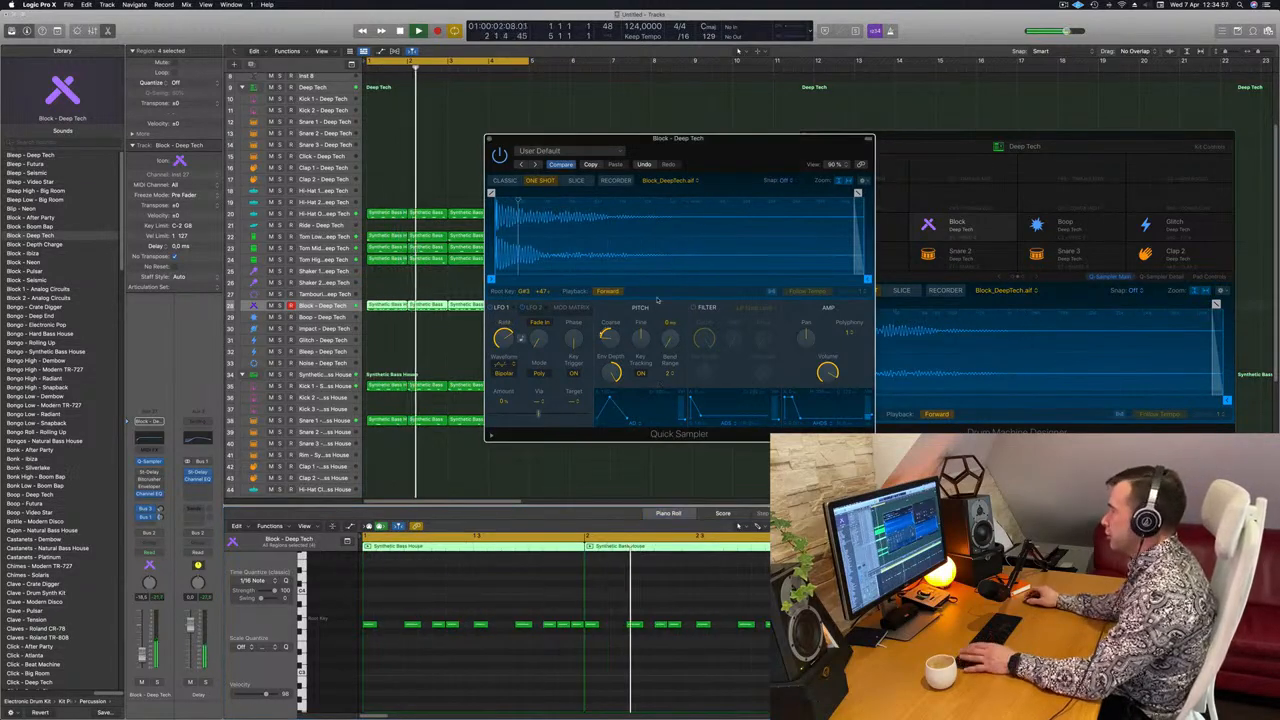
{"action": "left_click", "coordinate": [641, 374]}
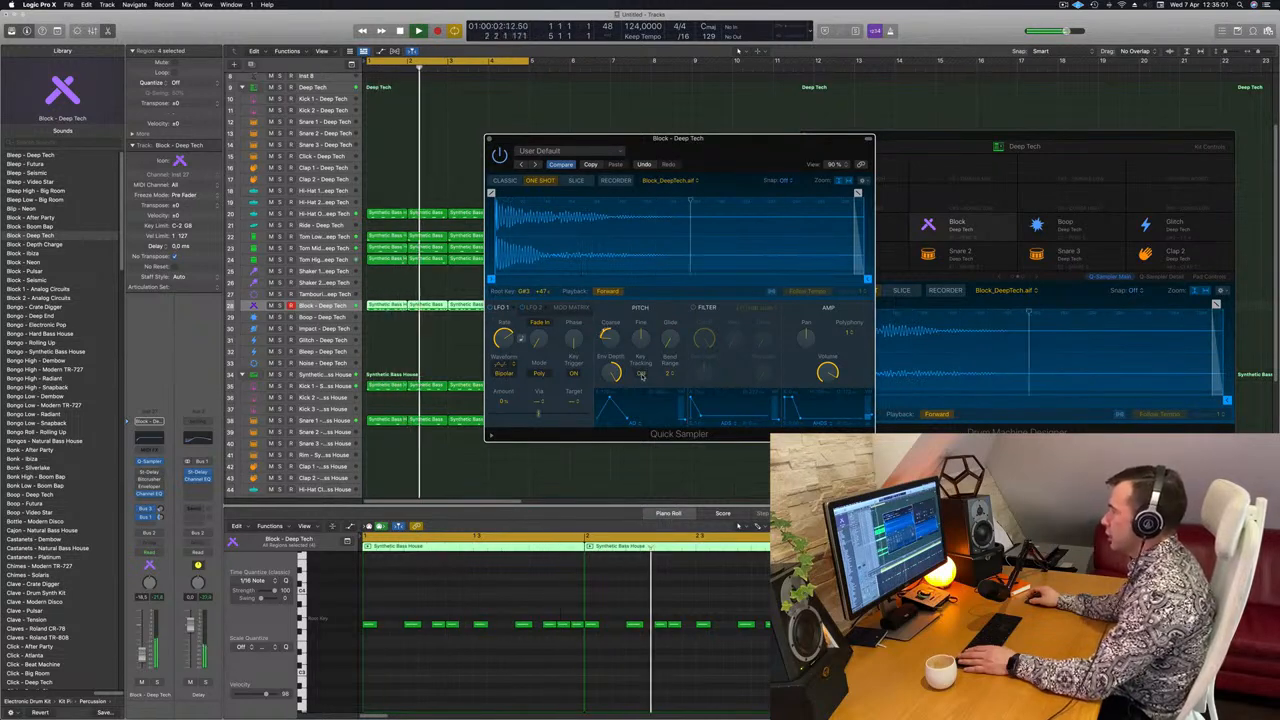
{"action": "left_click", "coordinate": [642, 375]}
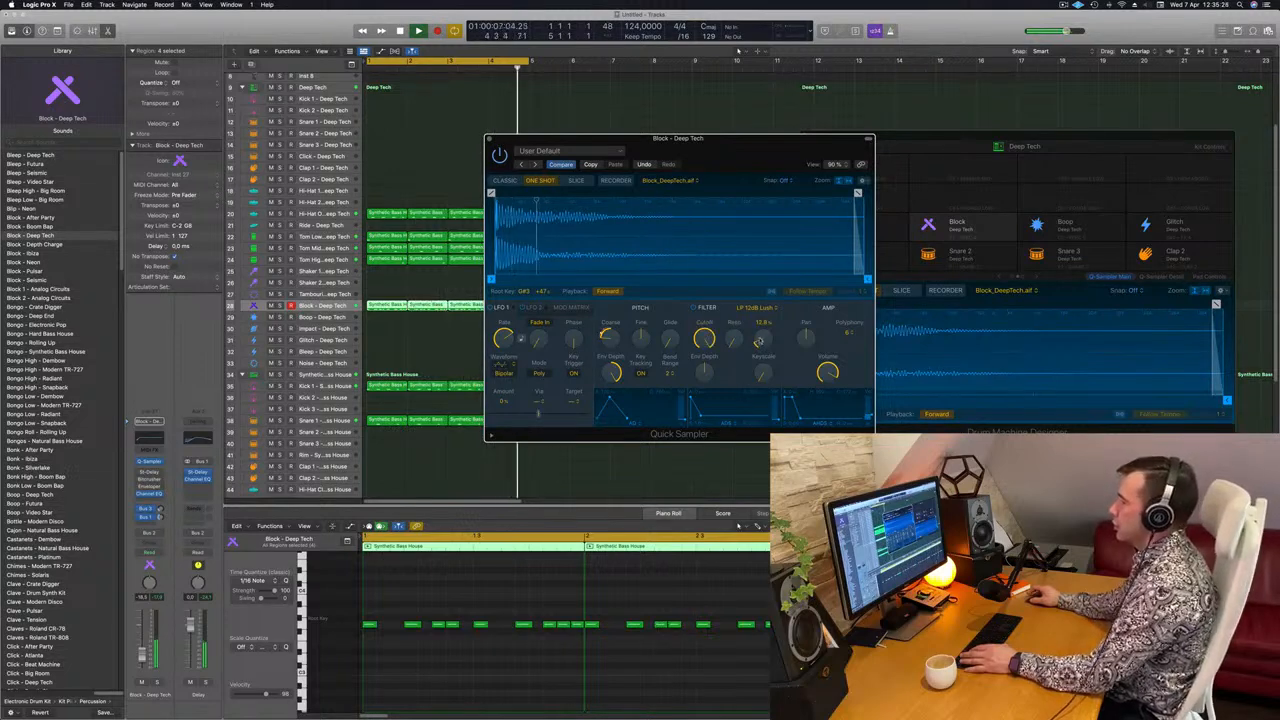
{"action": "left_click_drag", "start_coordinate": [714, 164], "coordinate": [635, 174]}
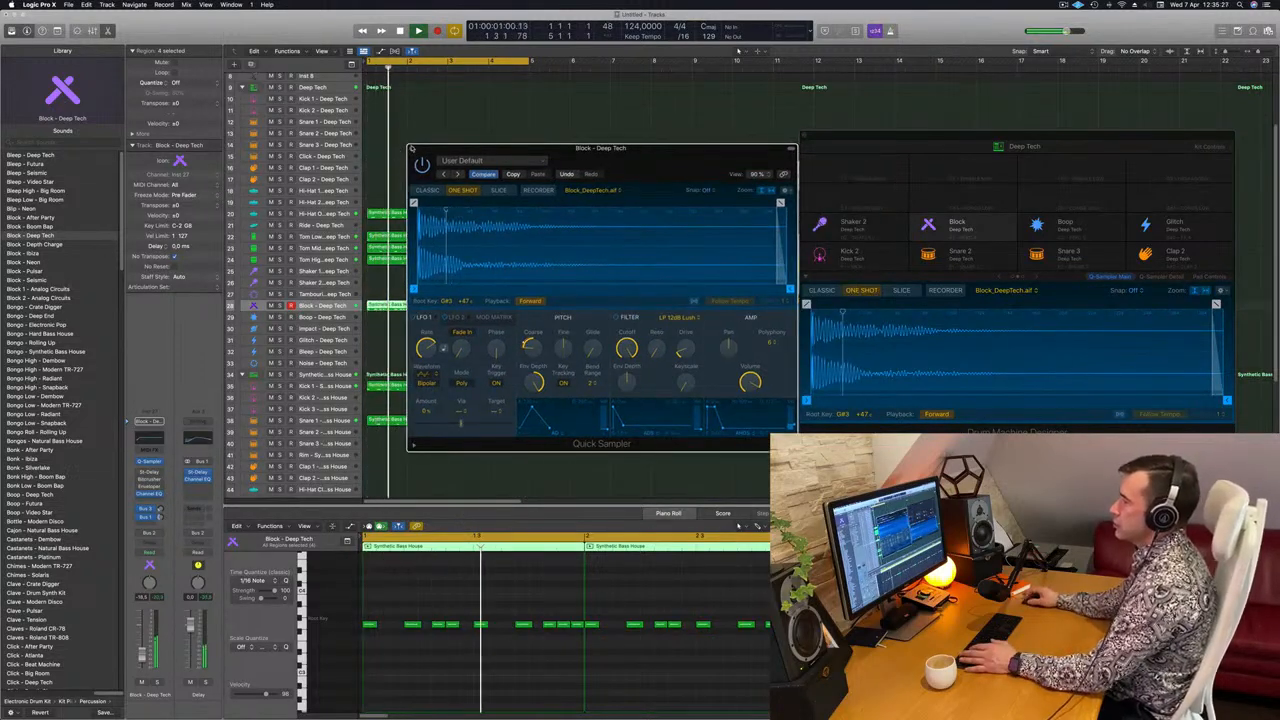
{"action": "left_click", "coordinate": [410, 147]}
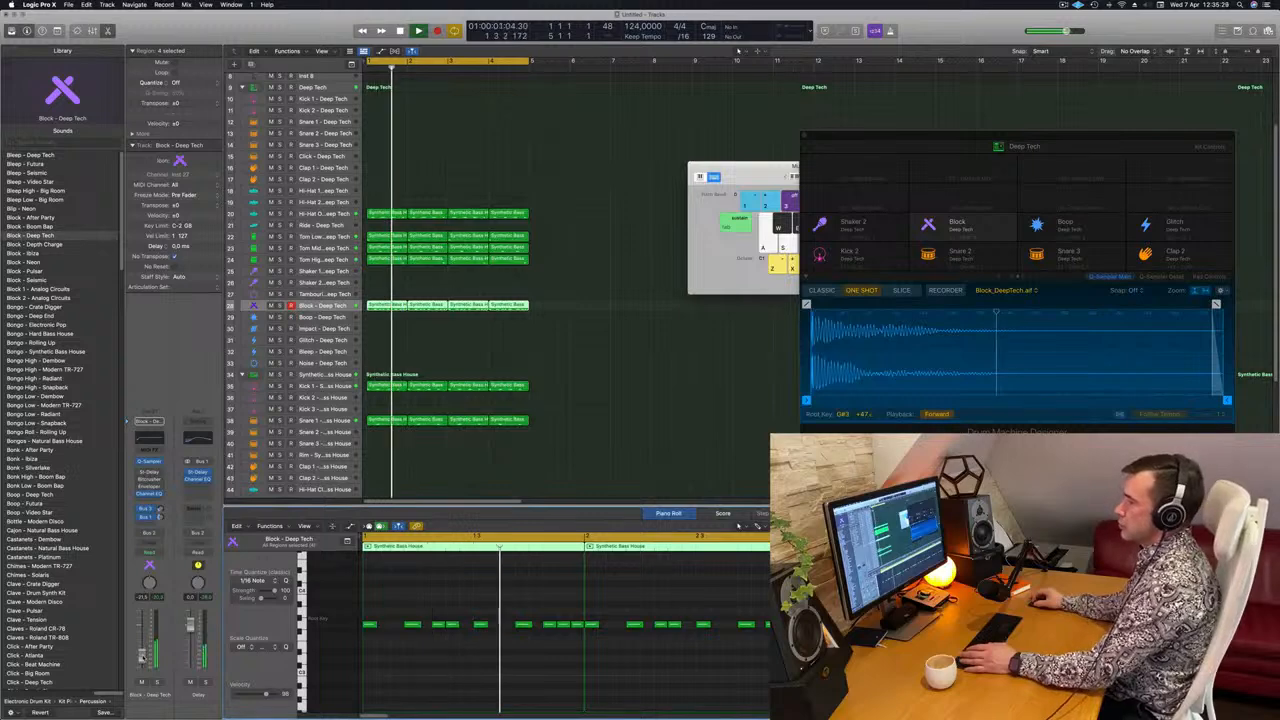
- Lower the Block track's volume against the full beat during playback and deselect all regions
{"action": "scroll", "coordinate": [610, 400], "scroll_direction": "down", "scroll_amount": 1}
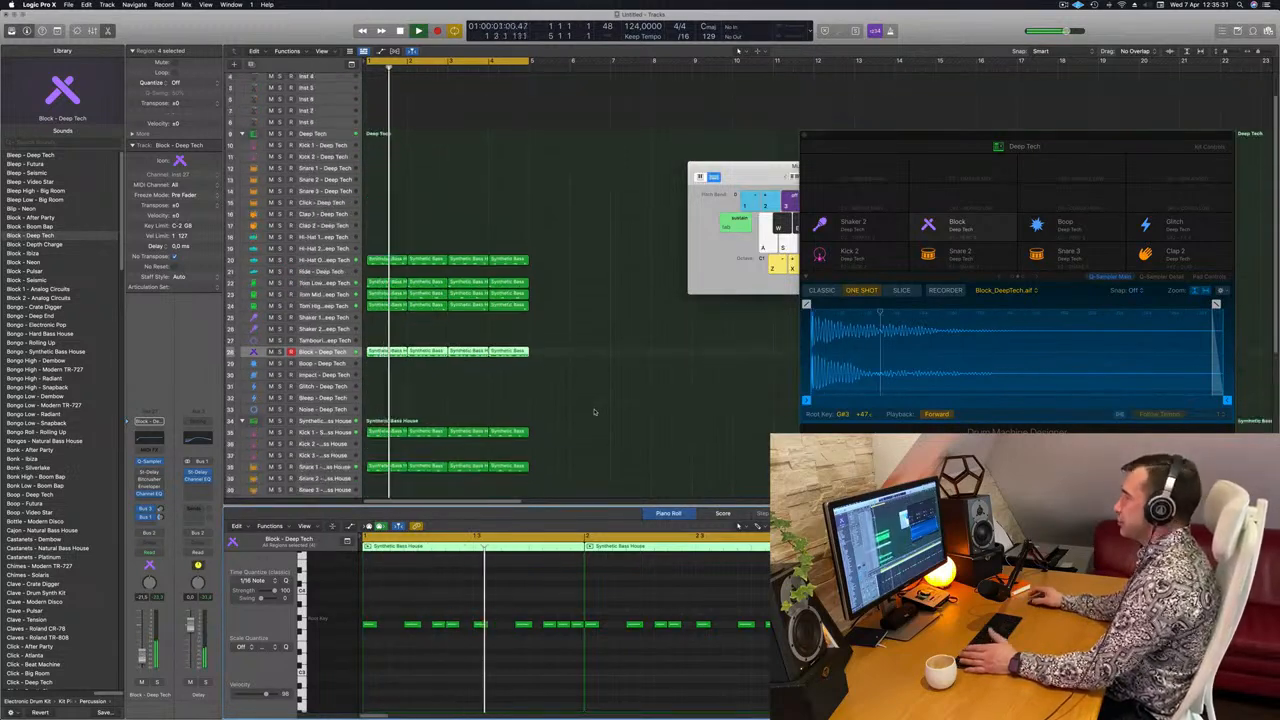
{"action": "scroll", "coordinate": [594, 411], "scroll_direction": "up", "scroll_amount": 4}
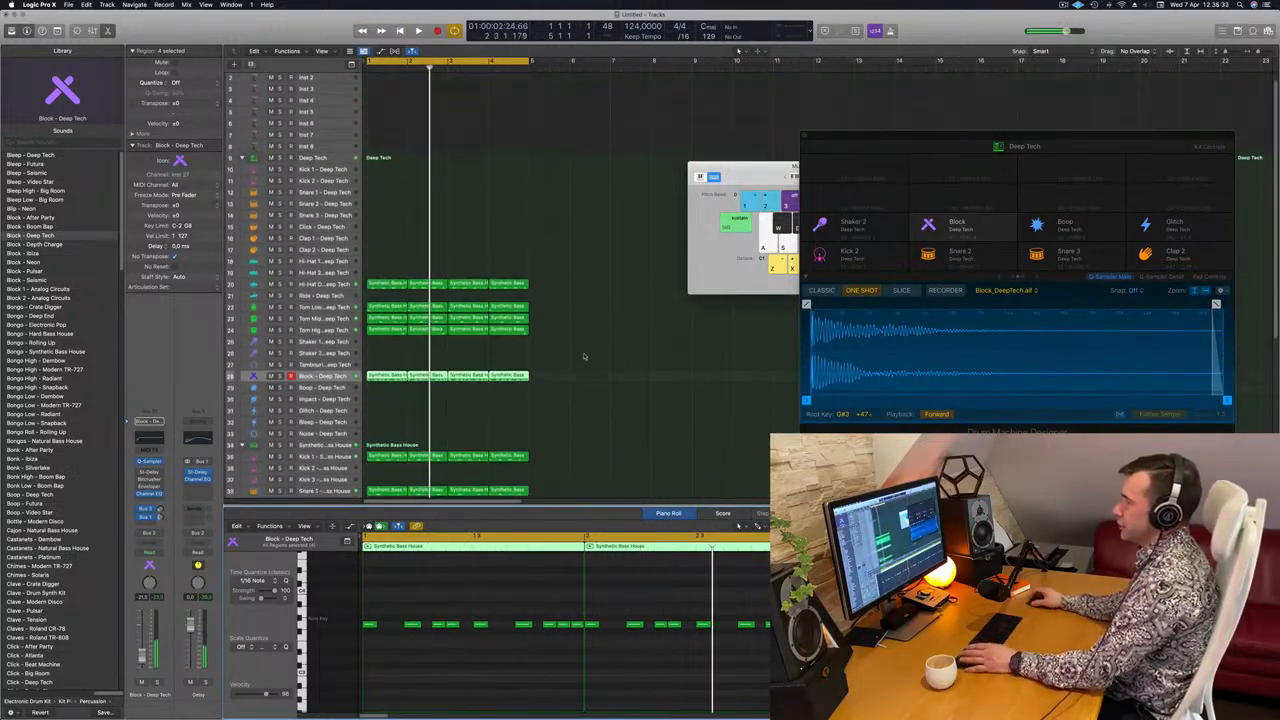
{"action": "scroll", "coordinate": [585, 356], "scroll_direction": "down", "scroll_amount": 1}
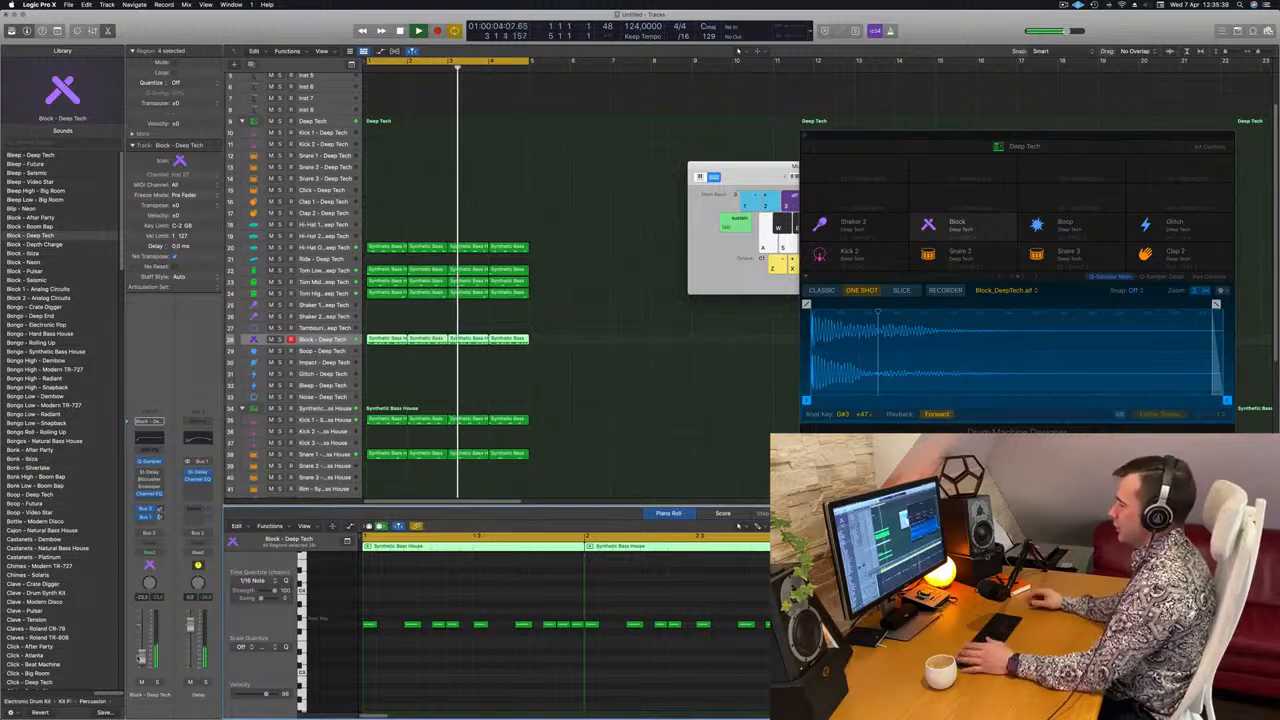
{"action": "left_click", "coordinate": [642, 352]}
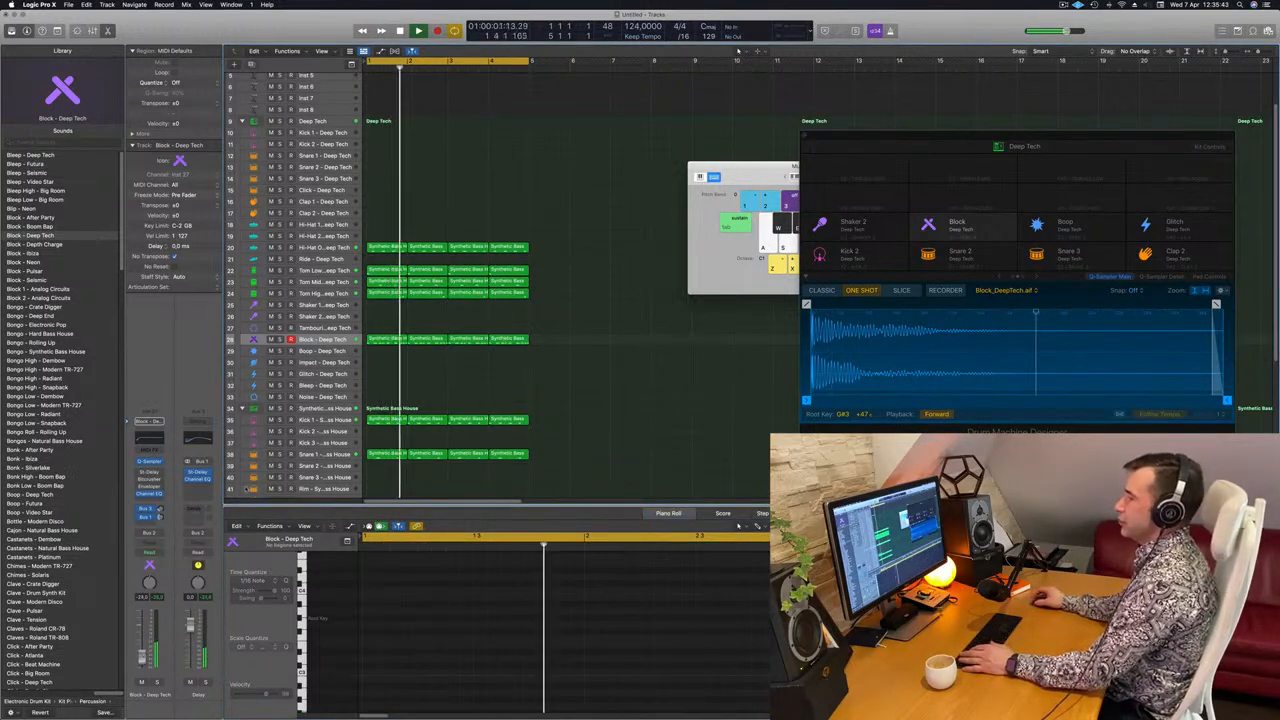
- Copy the first Synthetic Bass House Kick 1 region to bar 1 of that kit's closed hi-hat track
{"action": "scroll", "coordinate": [450, 280], "scroll_direction": "down", "scroll_amount": 1}
{"action": "scroll", "coordinate": [400, 300], "scroll_direction": "down", "scroll_amount": 5}
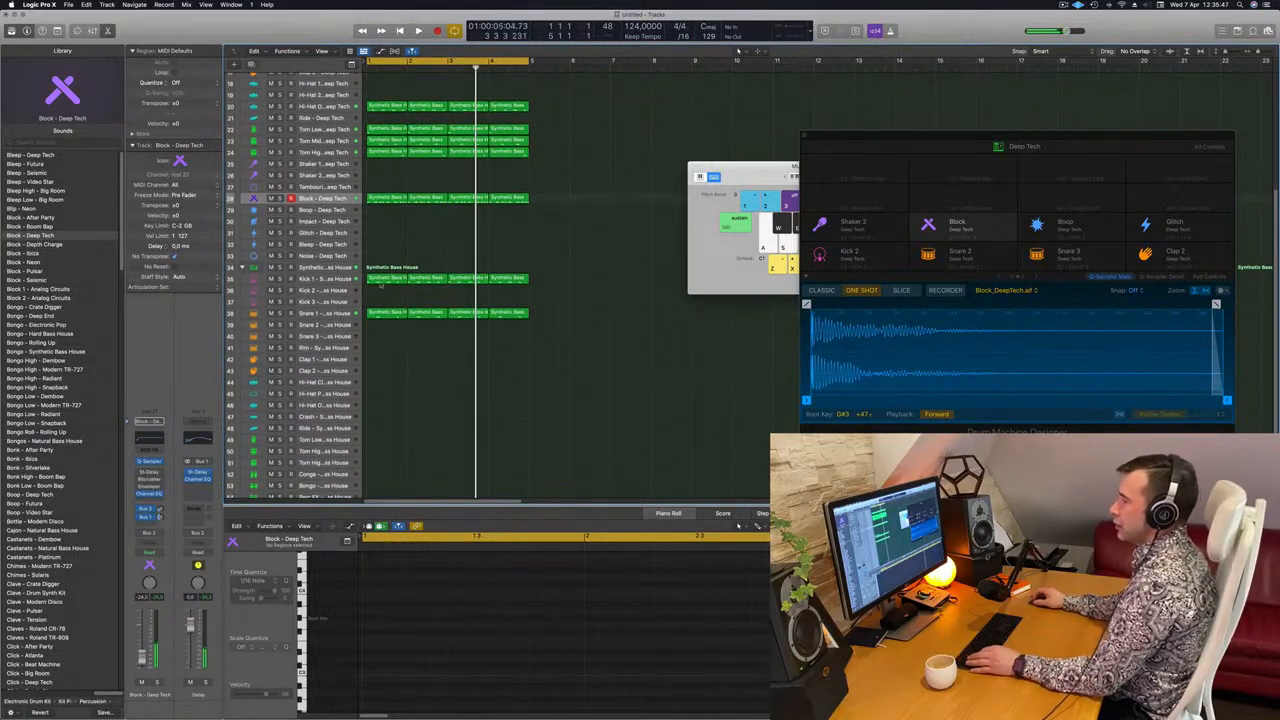
{"action": "left_click_drag", "start_coordinate": [380, 279], "coordinate": [390, 385]}
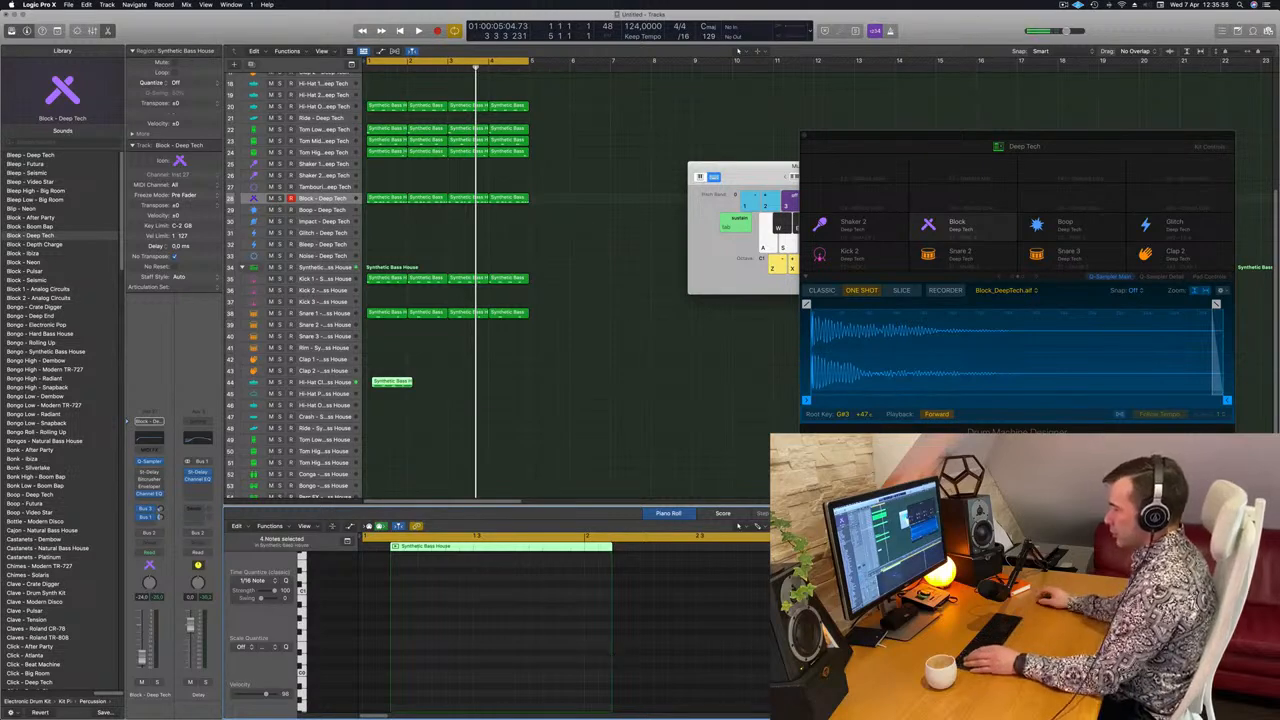
- Copy notes within the Synthetic Bass House closed hi-hat region to fill out its pattern and repeat the region across bars 1 to 4
{"action": "key", "text": "space"}
{"action": "scroll", "coordinate": [486, 663], "scroll_direction": "up", "scroll_amount": 3}
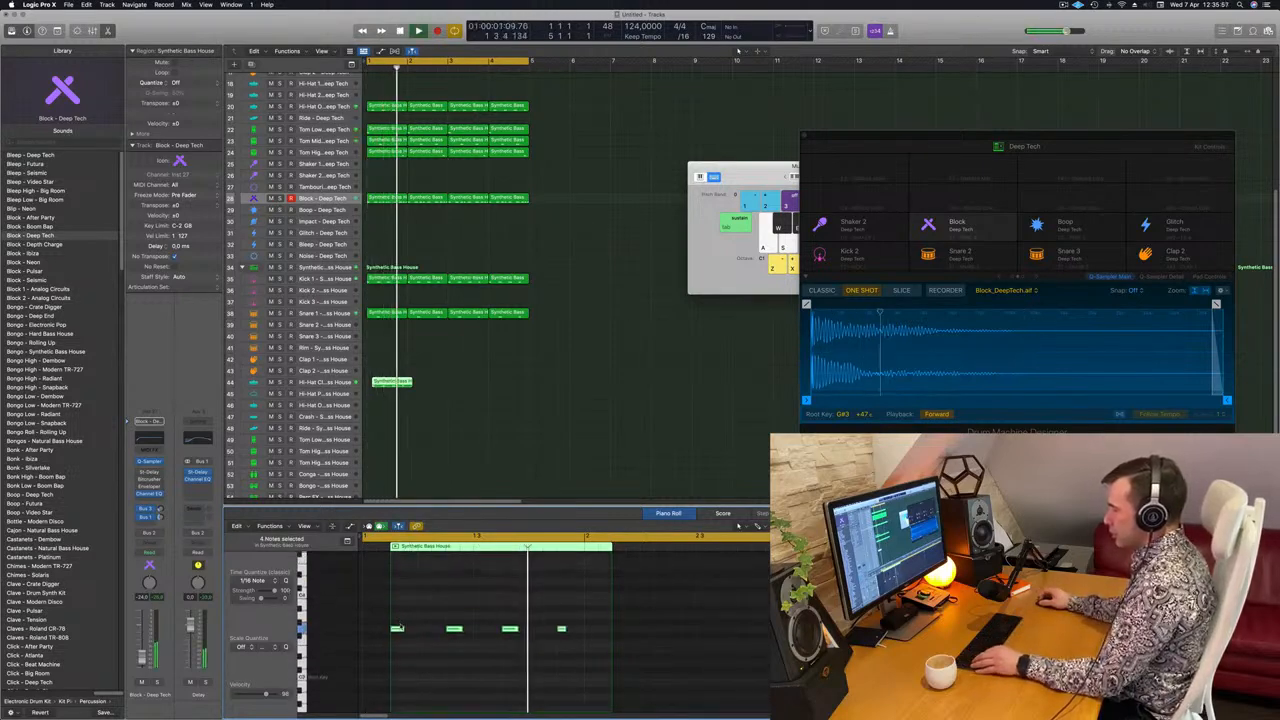
{"action": "left_click_drag", "start_coordinate": [403, 628], "coordinate": [438, 632]}
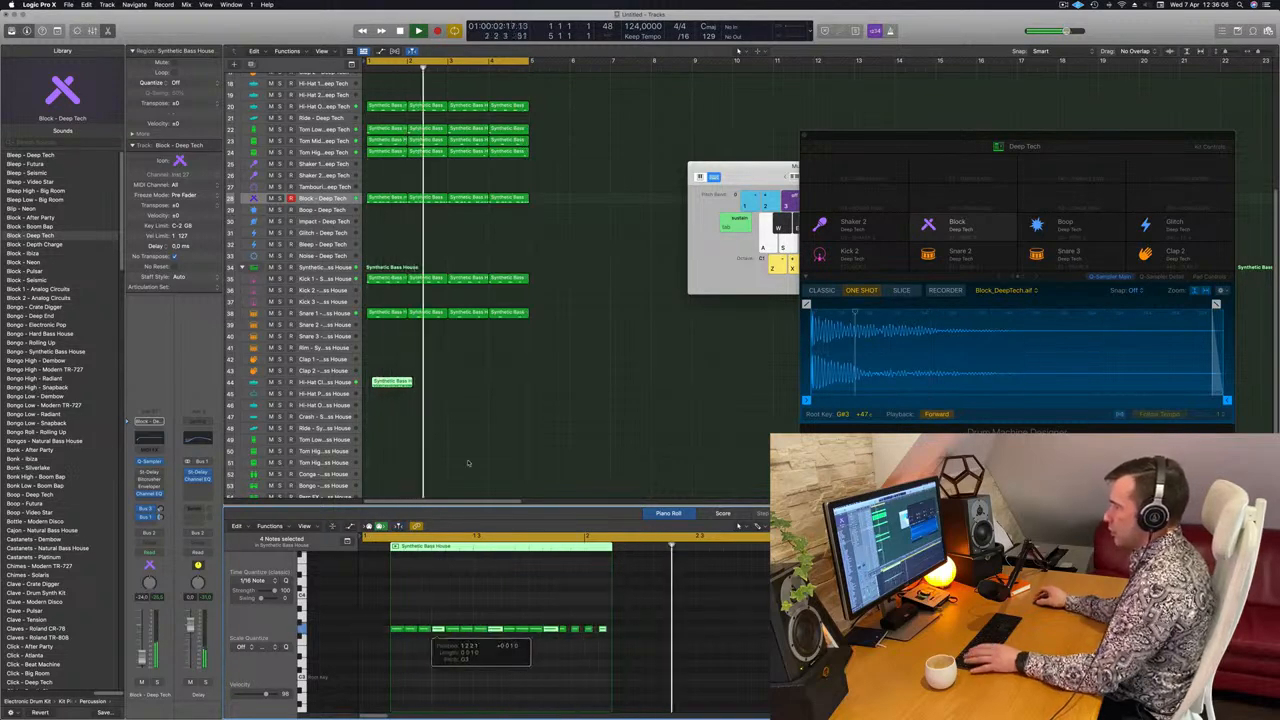
{"action": "left_click_drag", "start_coordinate": [389, 383], "coordinate": [462, 394]}
{"action": "left_click", "coordinate": [388, 384], "text": "shift"}
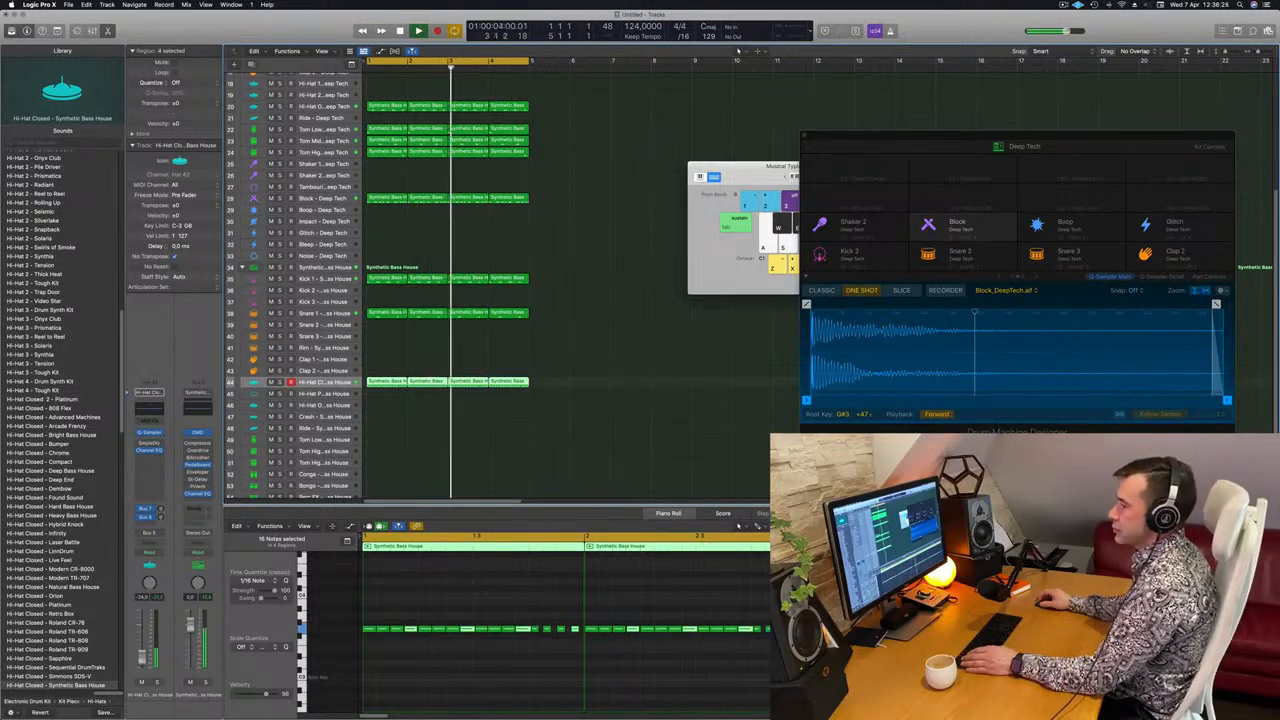
- Replace the Stereo Delay on the Deep Tech Block track with a stereo Compressor
{"action": "scroll", "coordinate": [605, 400], "scroll_direction": "up", "scroll_amount": 5}
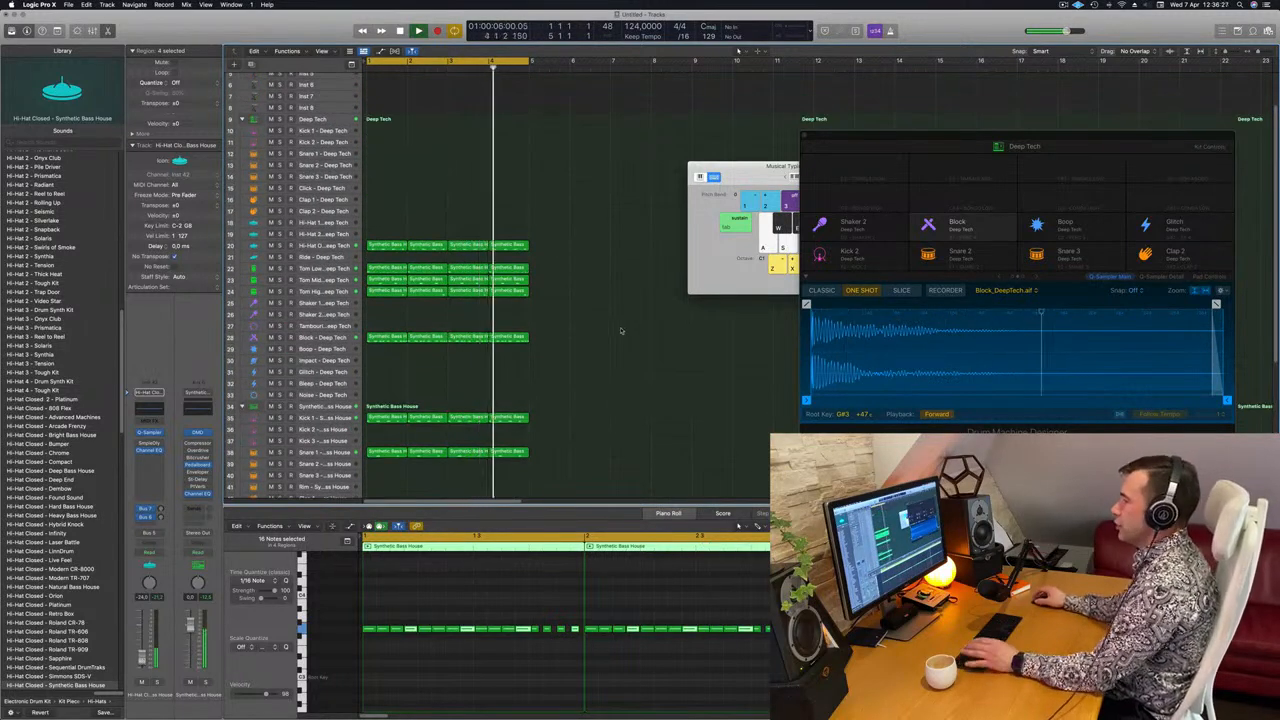
{"action": "scroll", "coordinate": [496, 374], "scroll_direction": "down", "scroll_amount": 3}
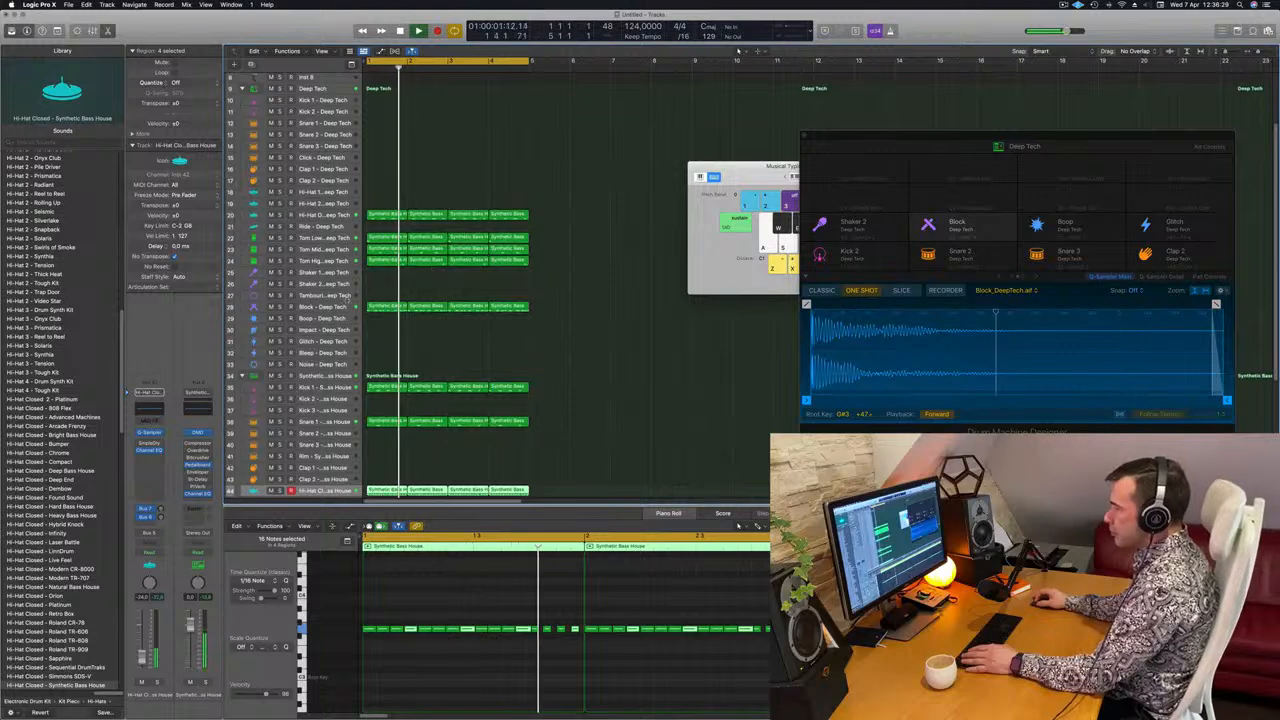
{"action": "left_click", "coordinate": [329, 308]}
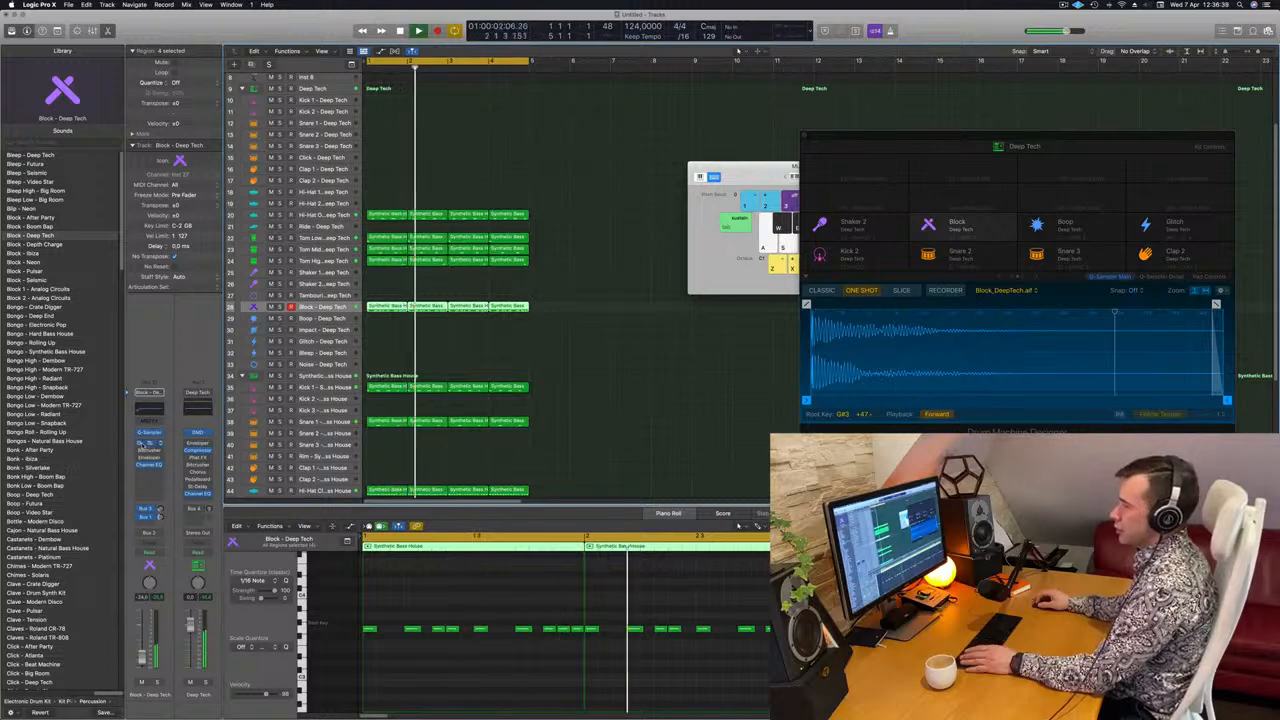
{"action": "left_click", "coordinate": [147, 445]}
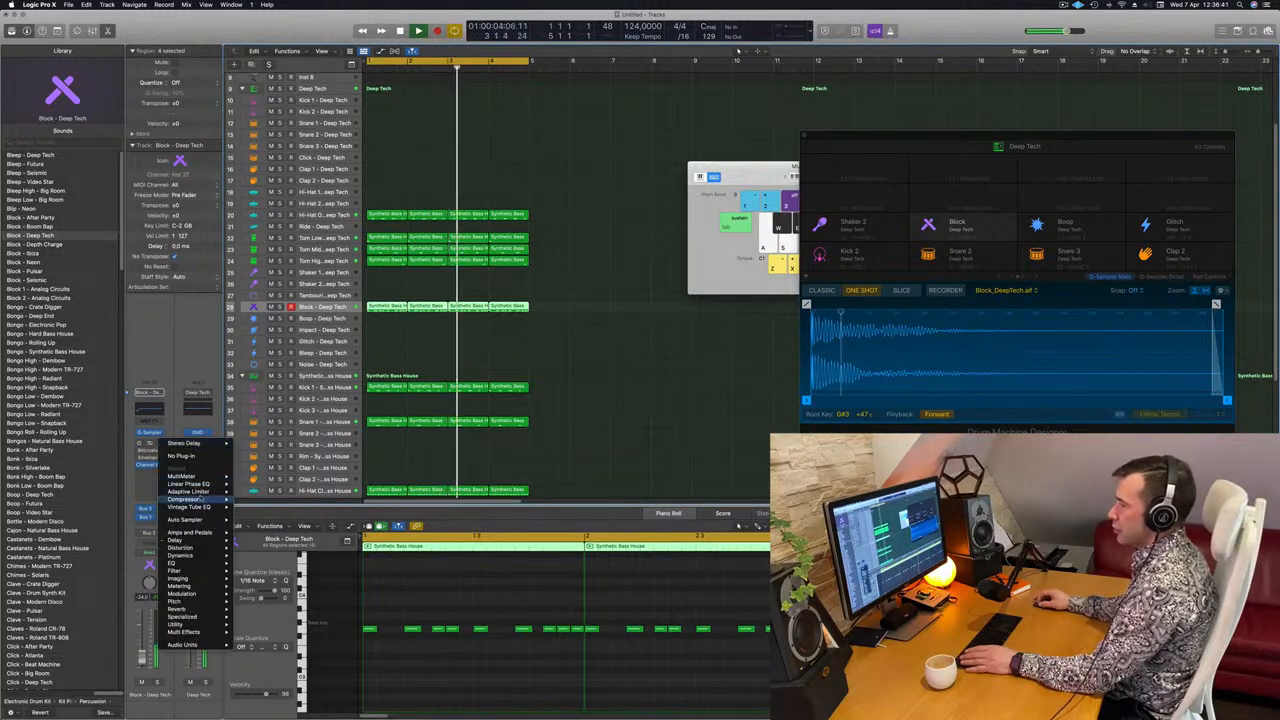
{"action": "mouse_move", "coordinate": [199, 486]}
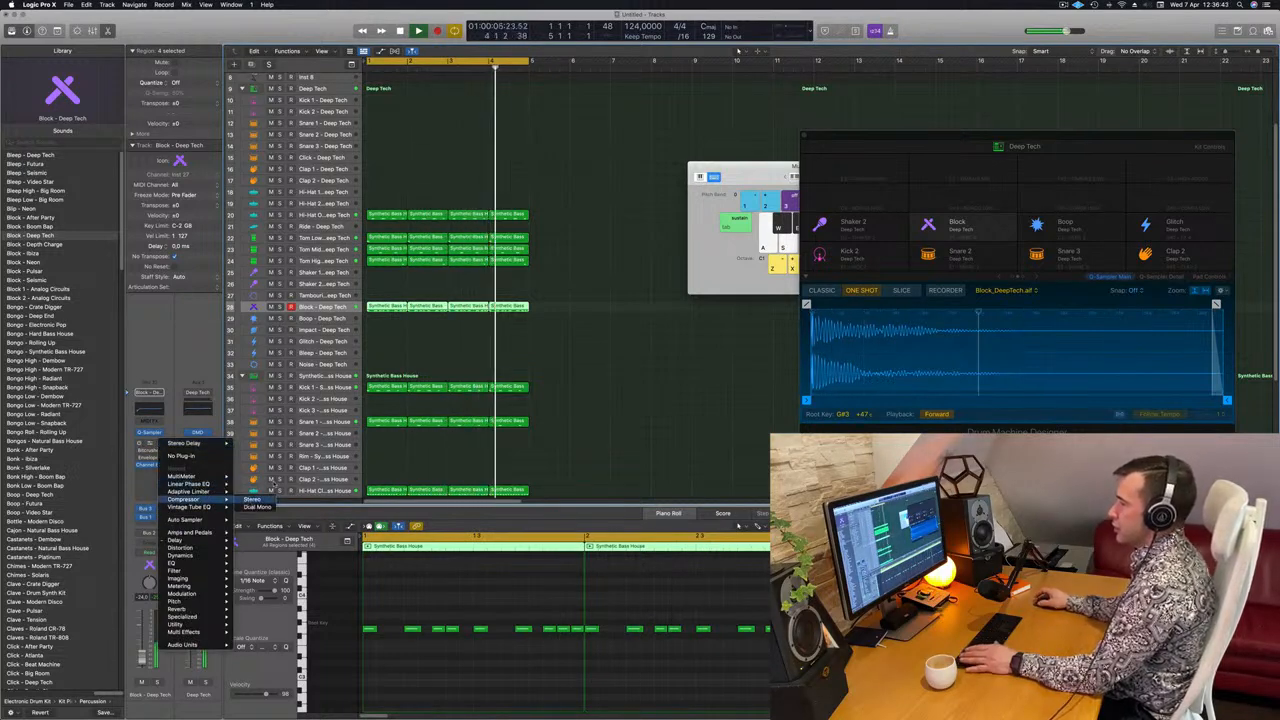
{"action": "left_click", "coordinate": [250, 499]}
- Set the Compressor's side chain to Kick 1 - Deep Tech (Inst 9)
{"action": "left_click", "coordinate": [795, 133]}
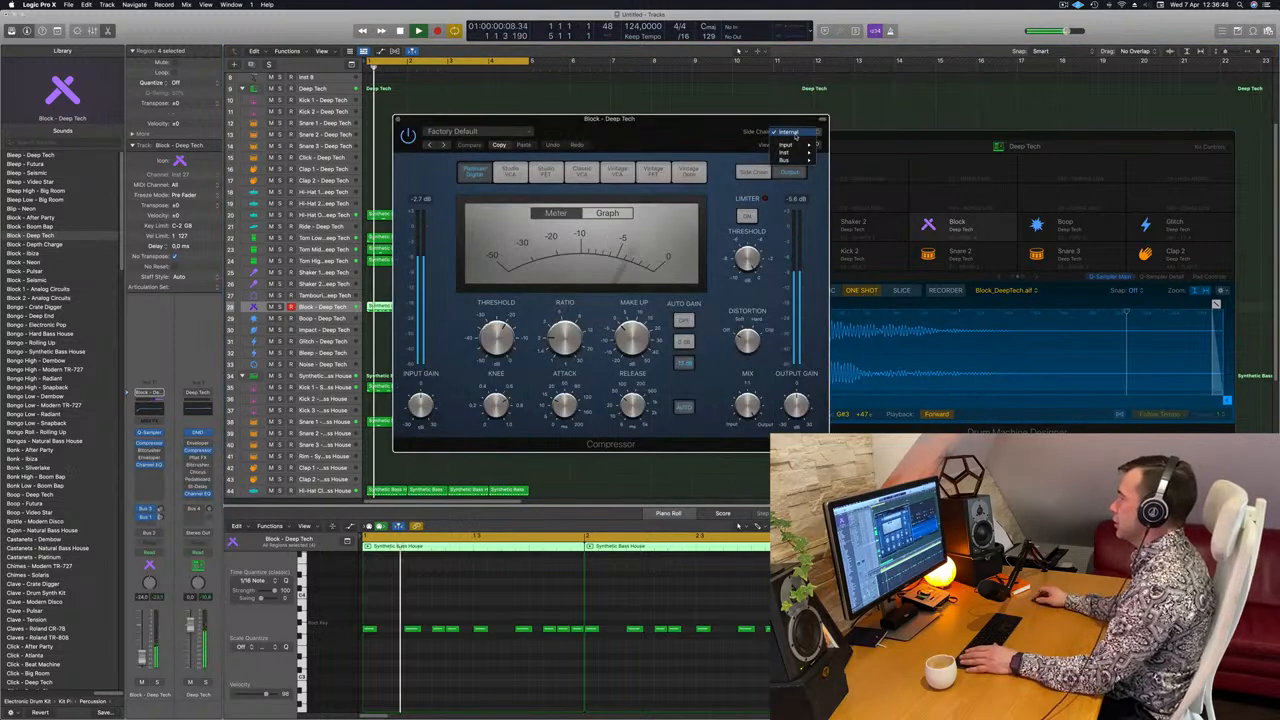
{"action": "mouse_move", "coordinate": [790, 151]}
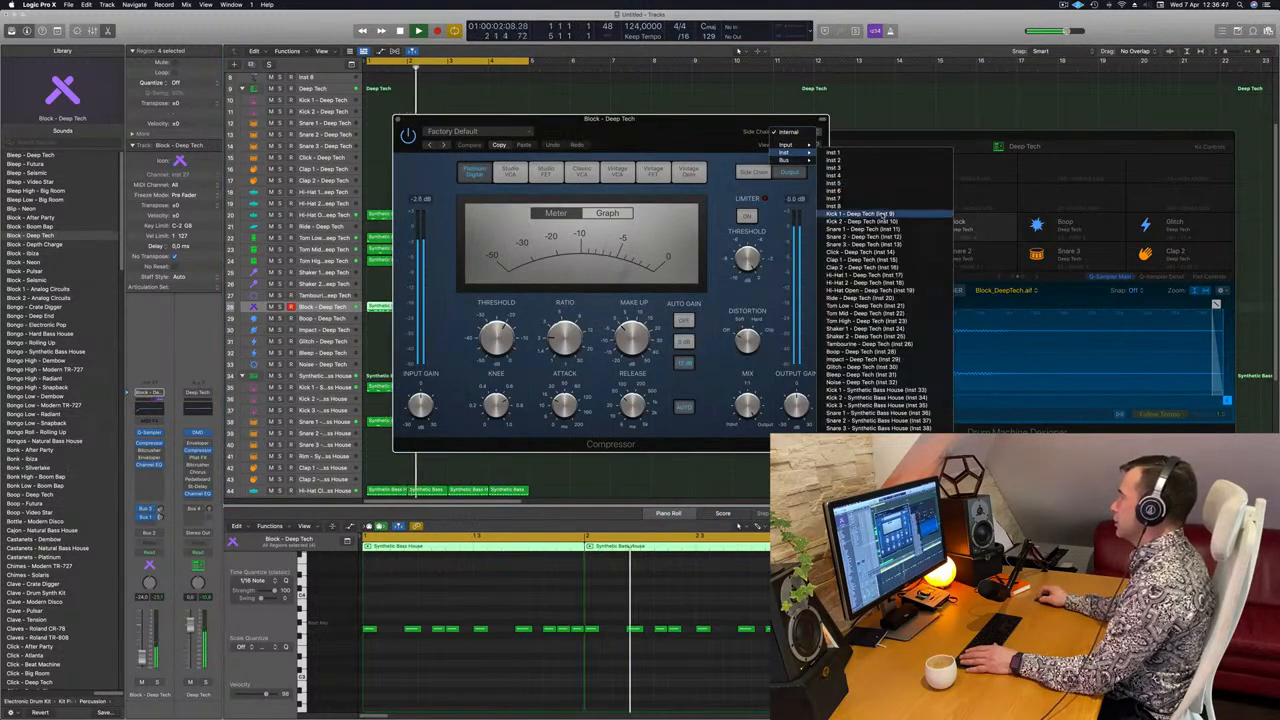
{"action": "left_click", "coordinate": [860, 214]}
{"action": "left_click_drag", "start_coordinate": [680, 127], "coordinate": [777, 129]}
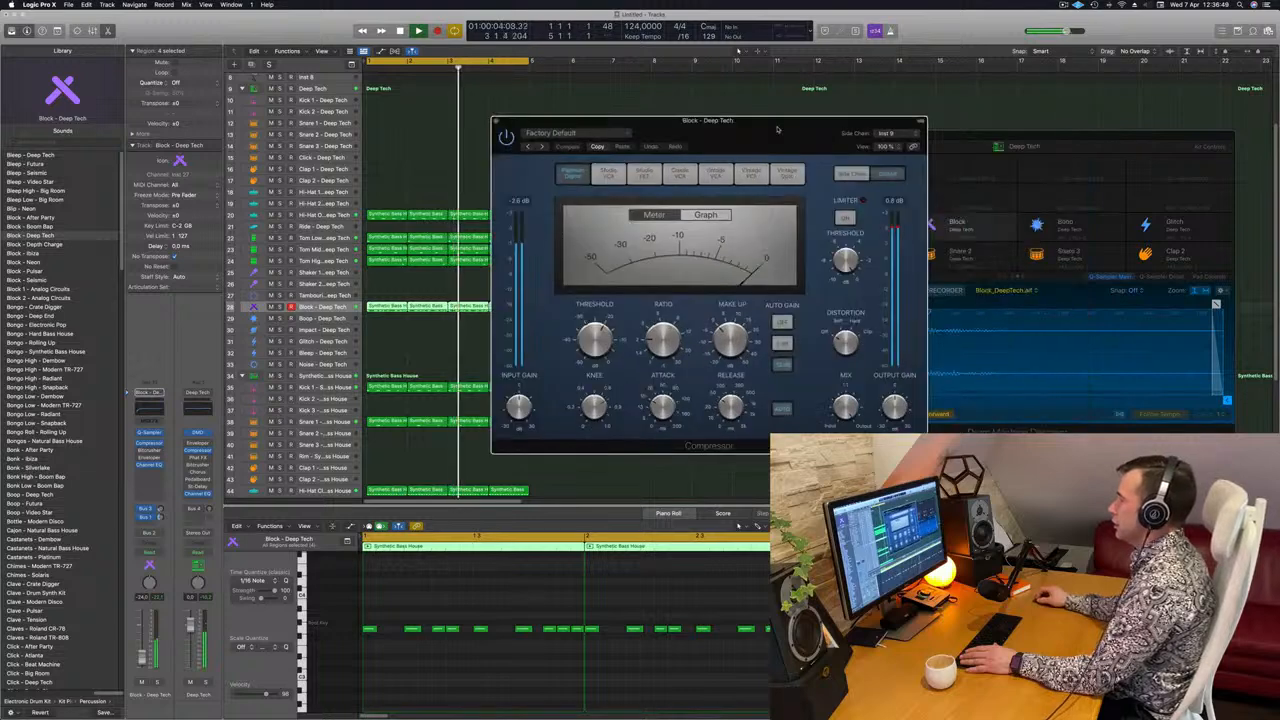
{"action": "left_click", "coordinate": [896, 134]}
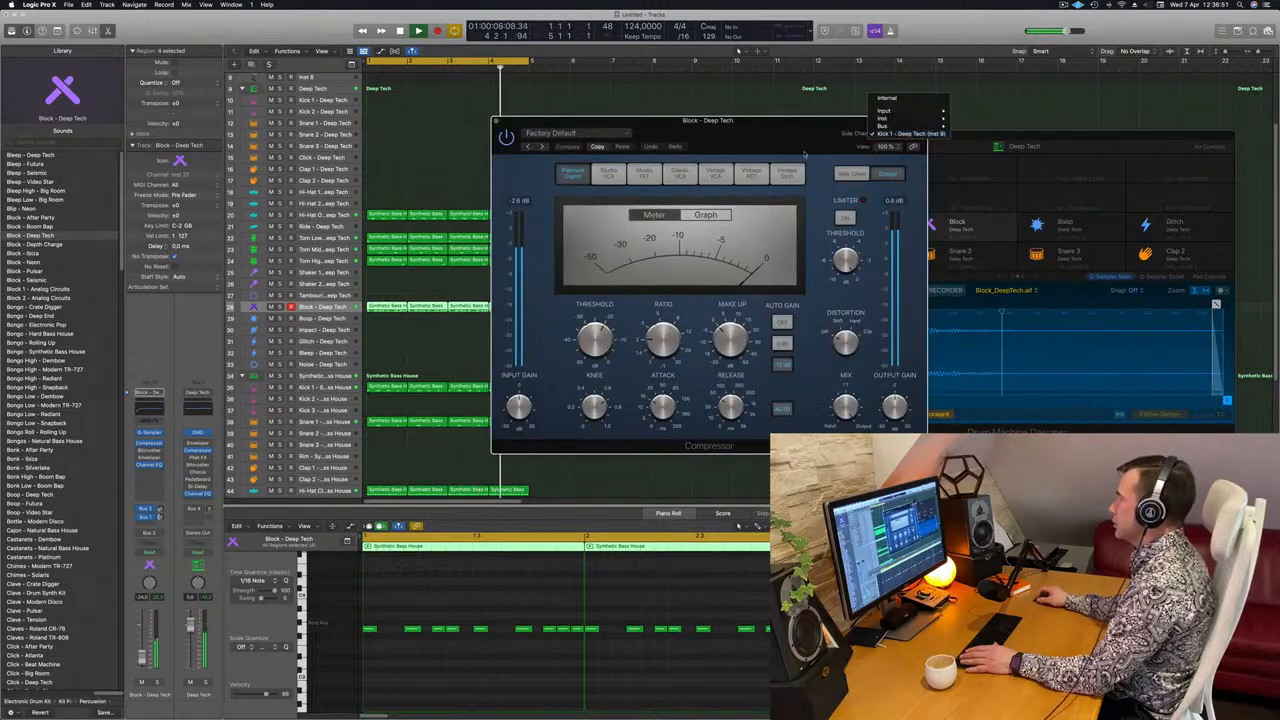
{"action": "left_click", "coordinate": [893, 135]}
- Set the Compressor's side chain to Kick 1 - Synthetic Bass House (Inst 33)
{"action": "left_click", "coordinate": [899, 132]}
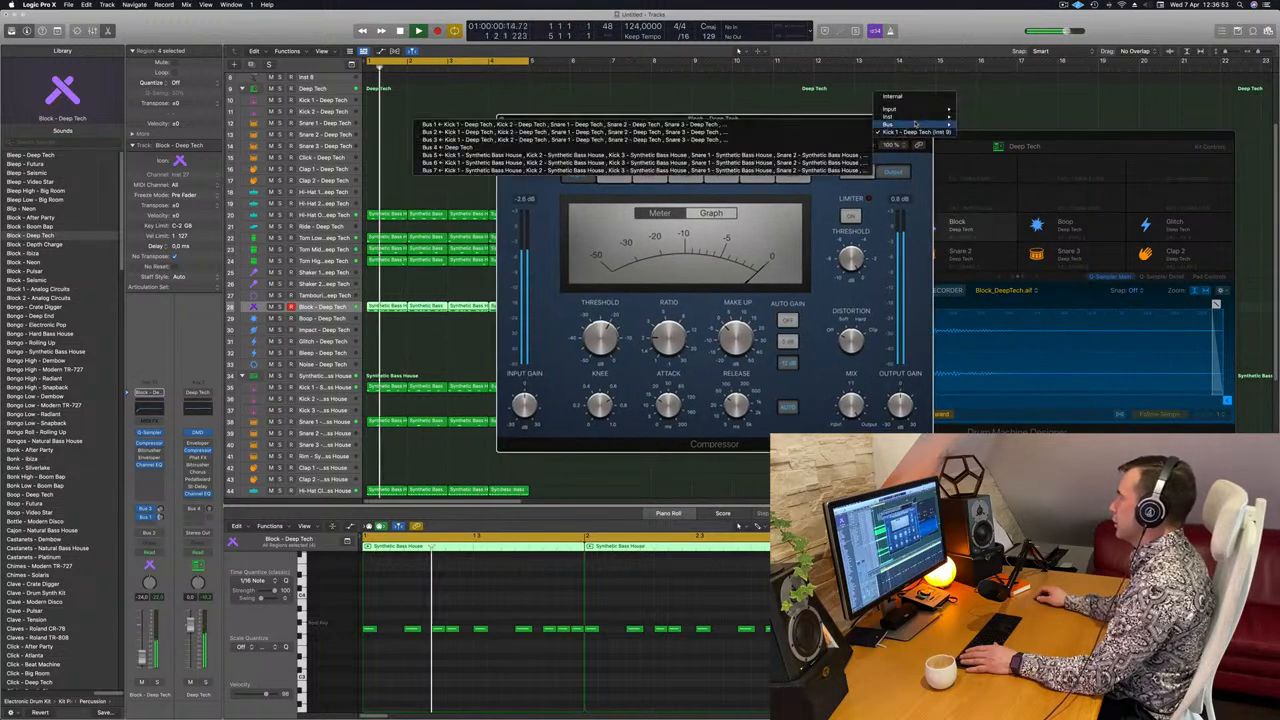
{"action": "mouse_move", "coordinate": [890, 117]}
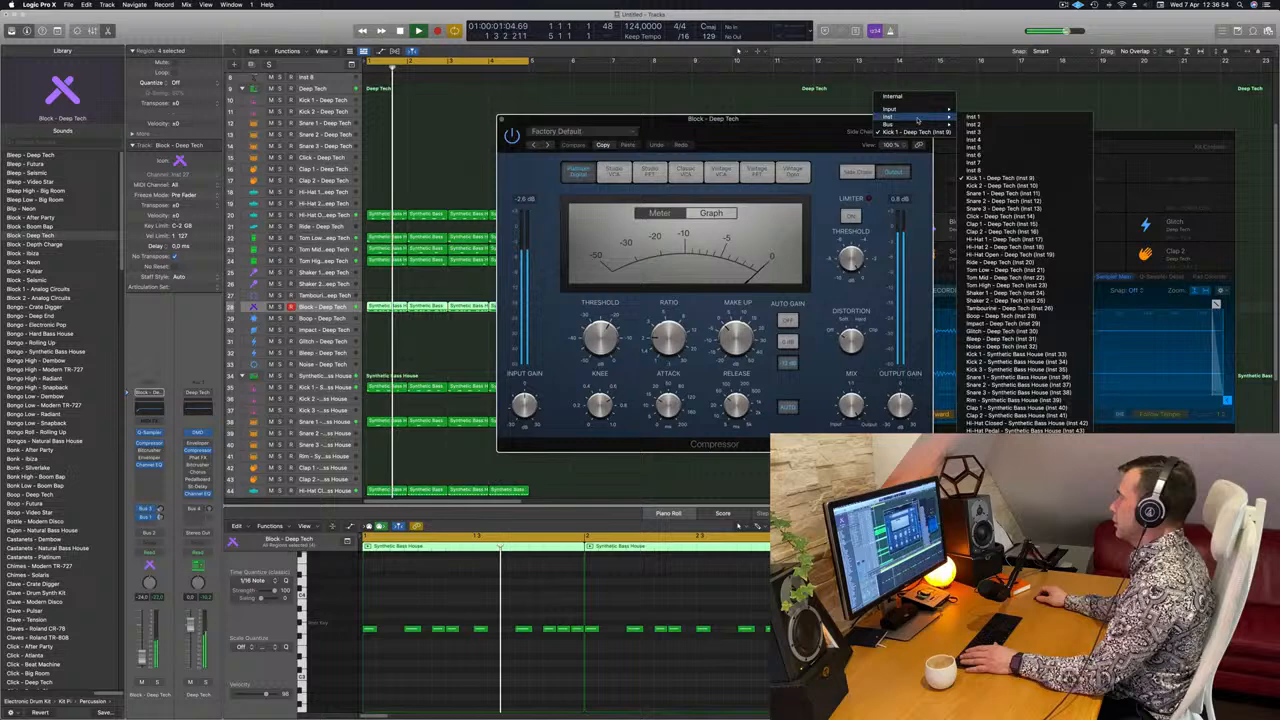
{"action": "left_click", "coordinate": [1000, 353]}
{"action": "left_click_drag", "start_coordinate": [759, 125], "coordinate": [786, 126]}
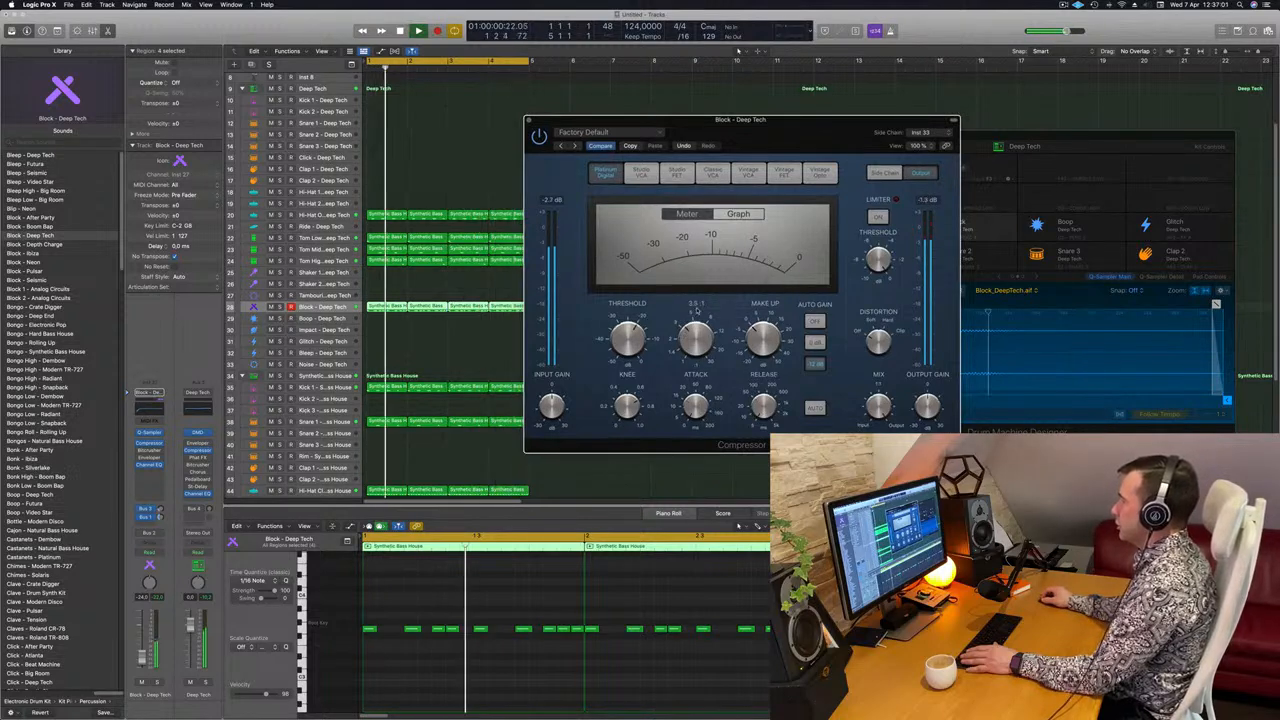
- Raise the Compressor's ratio, adjust the Block track's volume against the beat, and close the Compressor
{"action": "left_click_drag", "start_coordinate": [697, 310], "coordinate": [699, 306]}
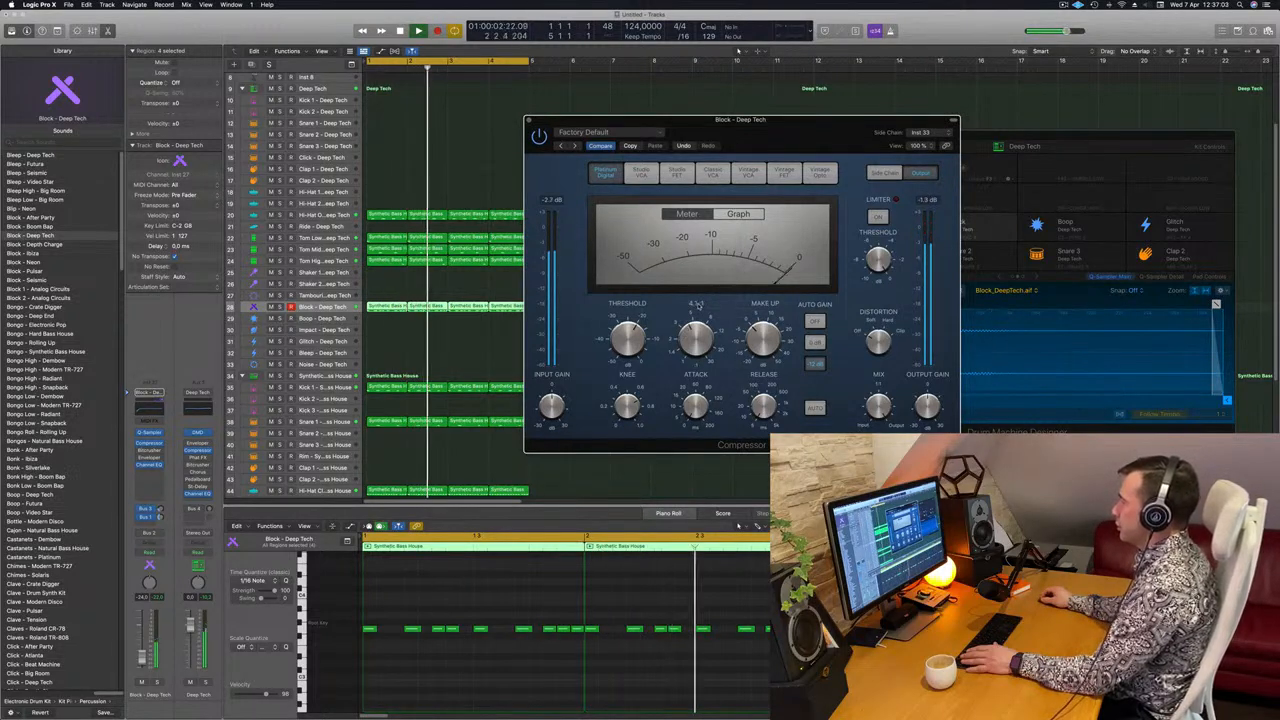
{"action": "mouse_move", "coordinate": [821, 147]}
{"action": "left_mouse_down"}
{"action": "mouse_move", "coordinate": [795, 132]}
{"action": "mouse_move", "coordinate": [812, 128]}
{"action": "left_mouse_up"}
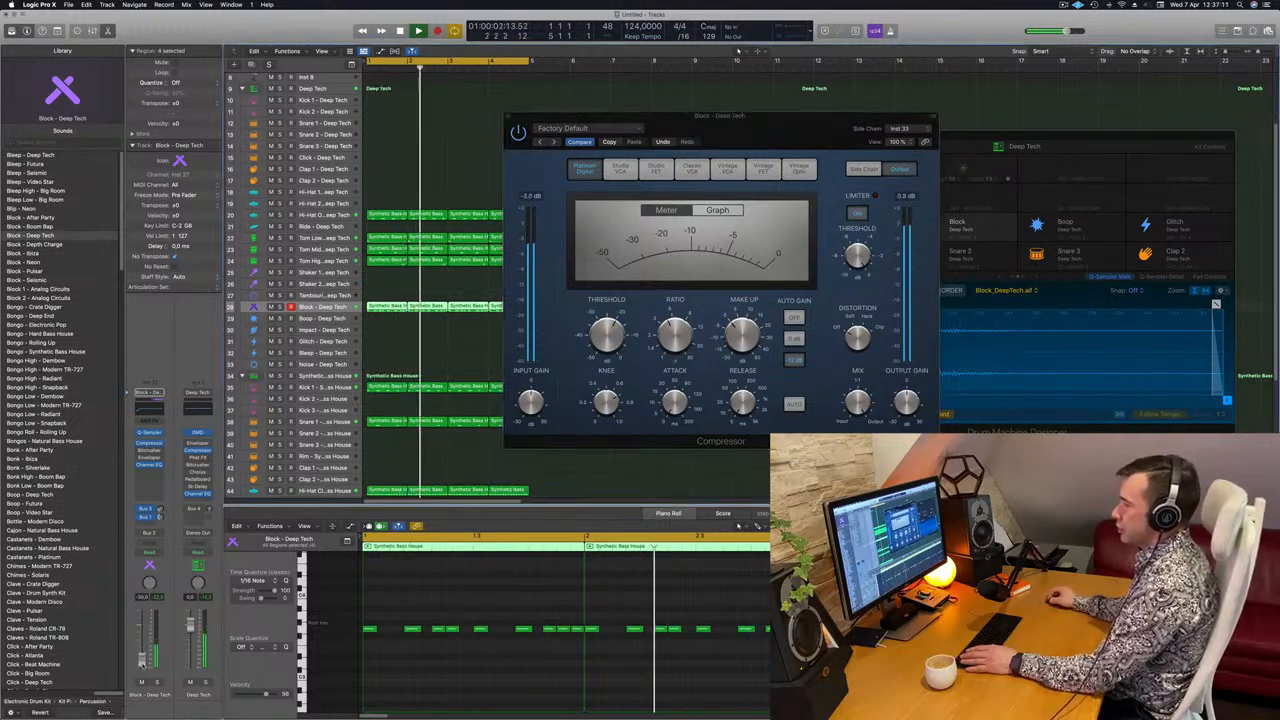
{"action": "left_click_drag", "start_coordinate": [786, 141], "coordinate": [702, 185]}
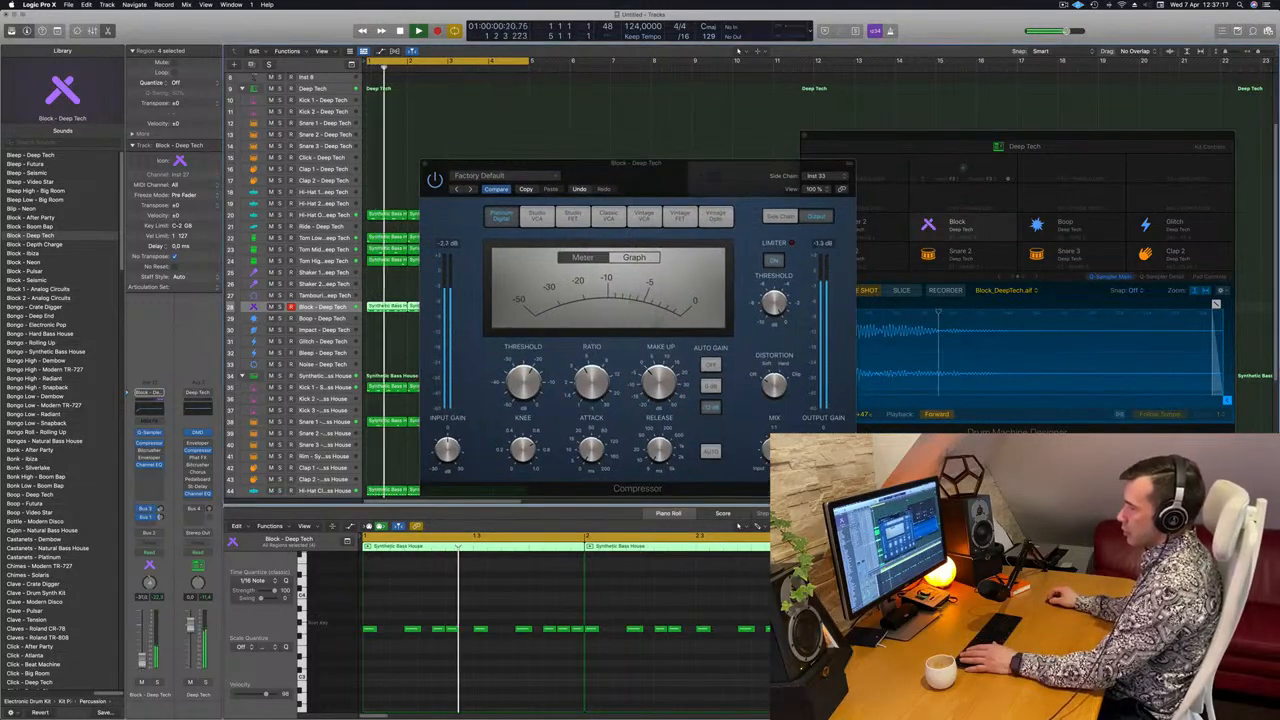
{"action": "left_click", "coordinate": [423, 164]}
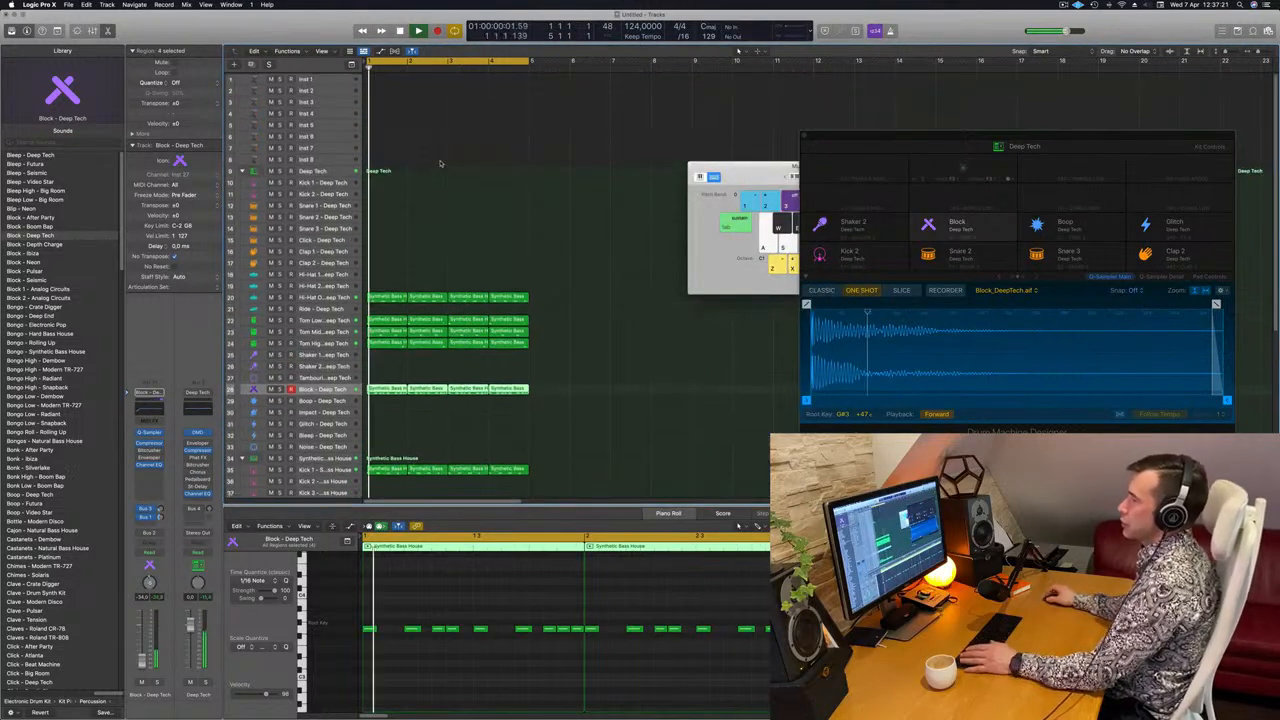
- Open Alchemy on the Inst 1 track and load the 1963 Semi-Acoustic Thumb preset from the Bass category
{"action": "scroll", "coordinate": [310, 74], "scroll_direction": "up", "scroll_amount": 3}
{"action": "left_click", "coordinate": [310, 78]}
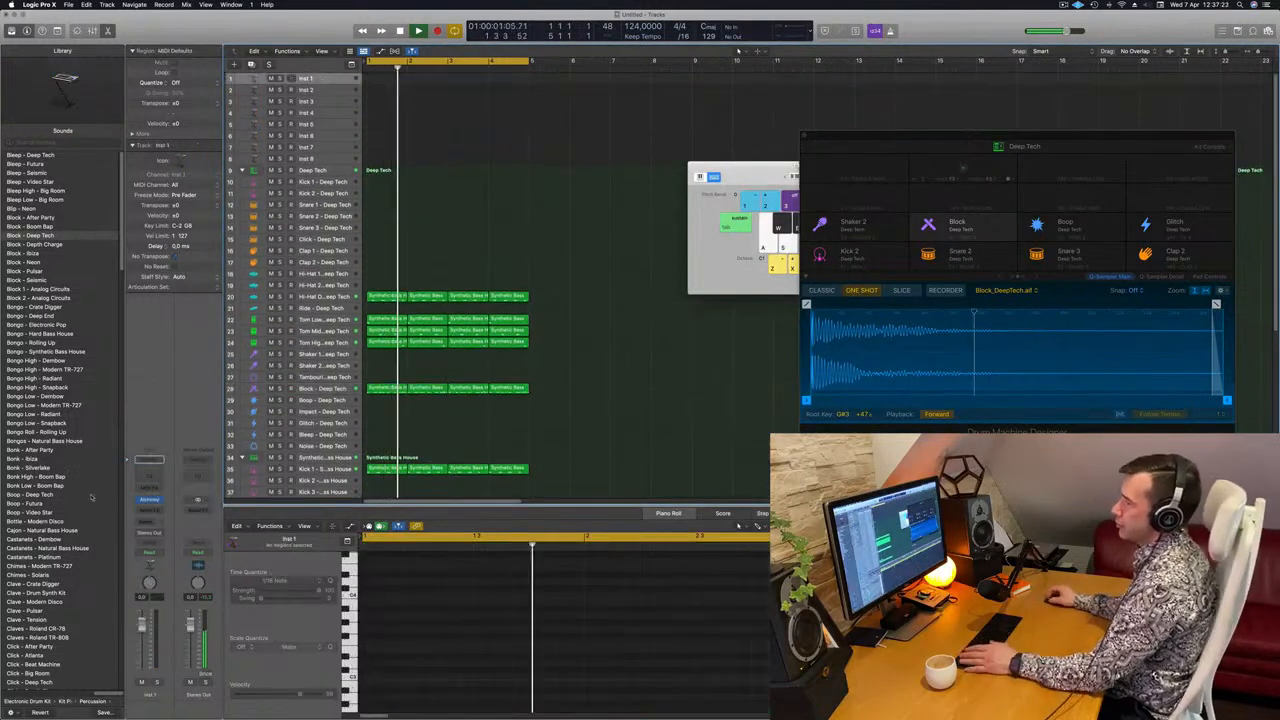
{"action": "left_click", "coordinate": [150, 499]}
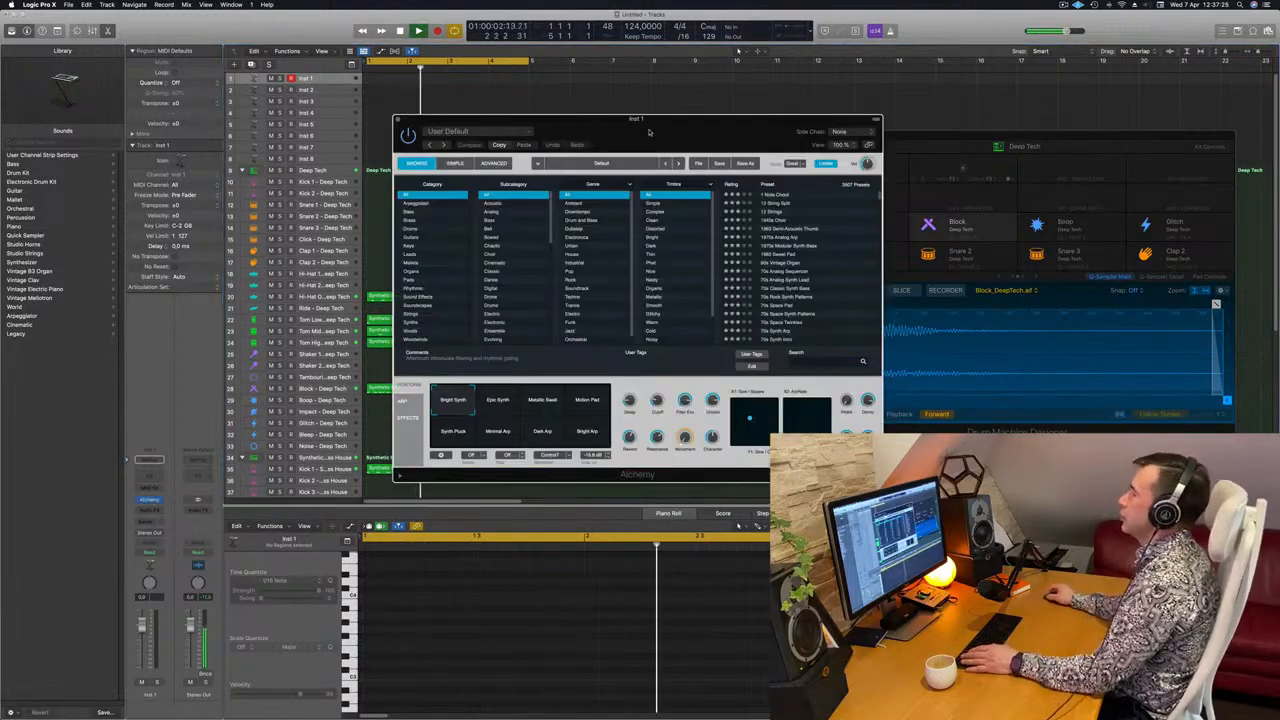
{"action": "left_click_drag", "start_coordinate": [648, 132], "coordinate": [623, 119]}
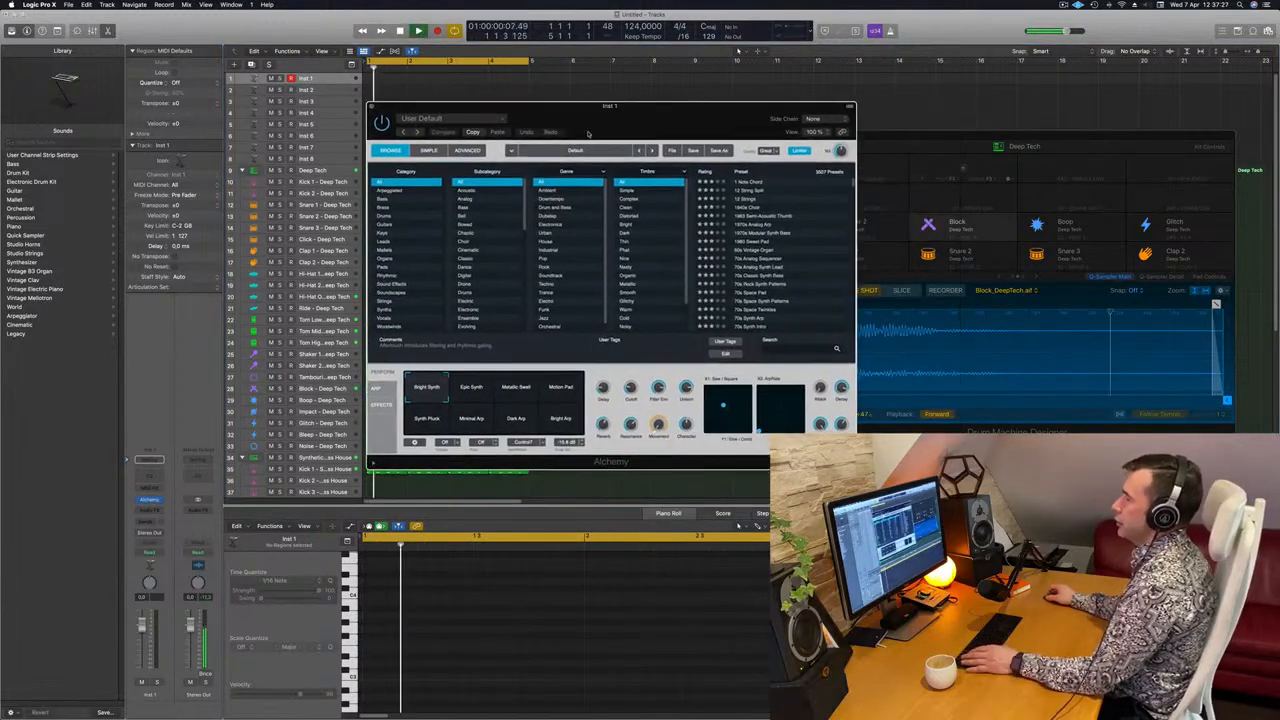
{"action": "left_click", "coordinate": [385, 201]}
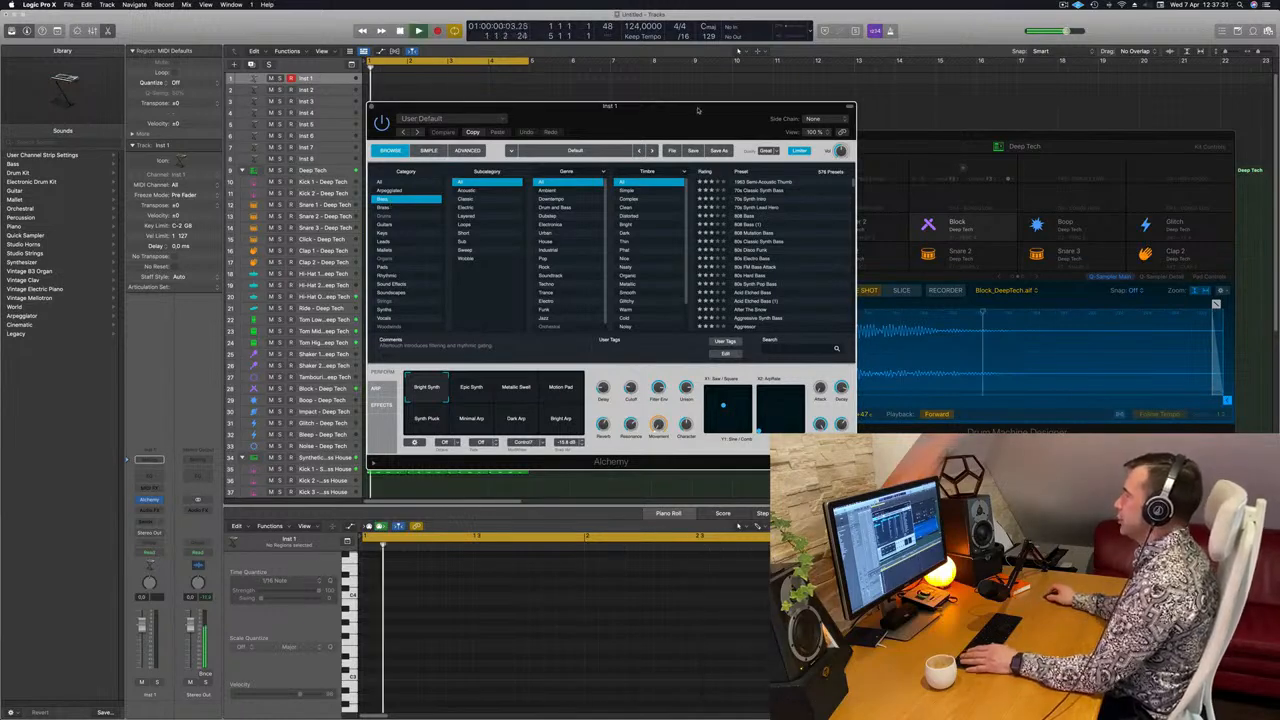
{"action": "left_click_drag", "start_coordinate": [698, 110], "coordinate": [687, 124]}
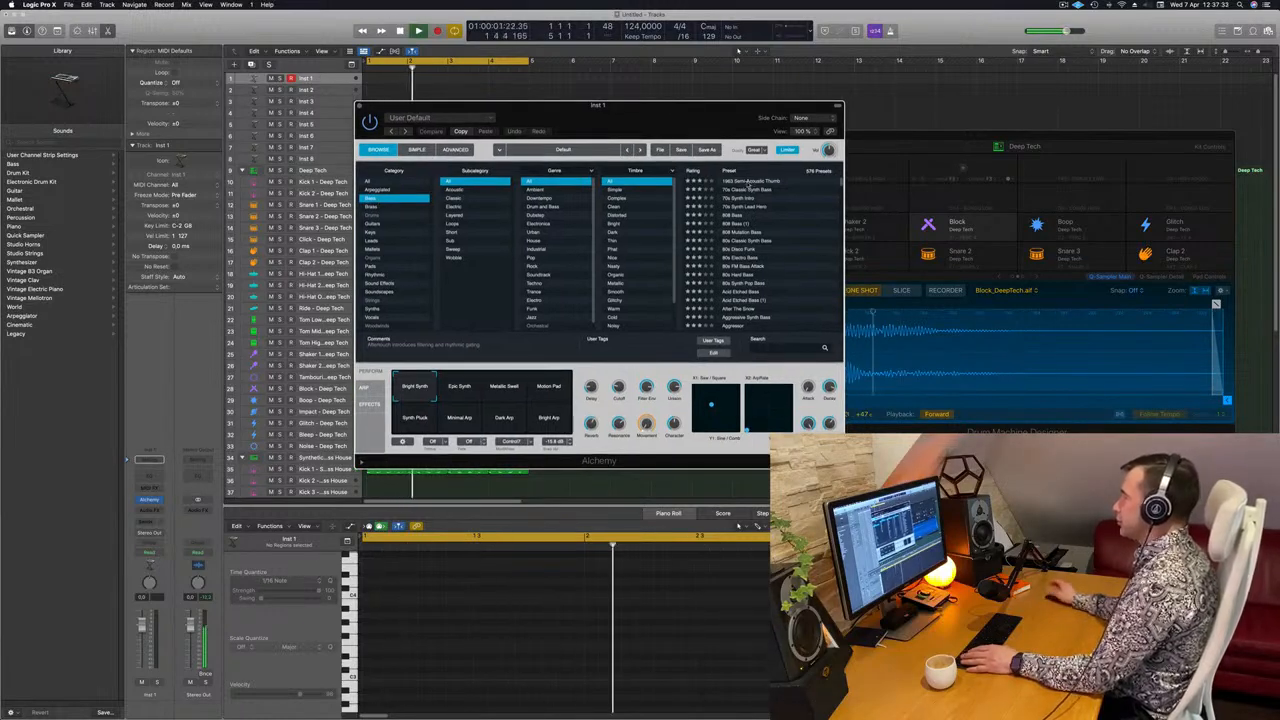
{"action": "left_click_drag", "start_coordinate": [704, 106], "coordinate": [1101, 249]}
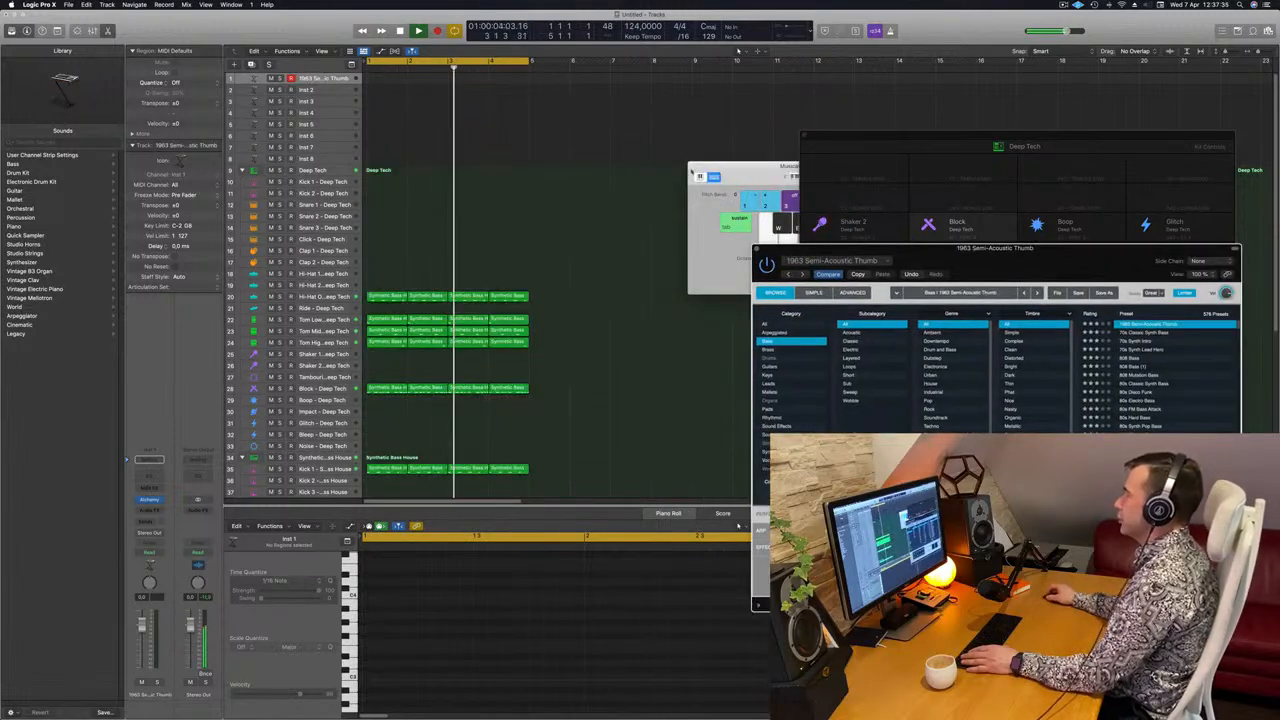
- Audition the bass preset's Step Delay and Soft variations with Musical Typing and shift the keyboard's octave up to C2
{"action": "left_click_drag", "start_coordinate": [740, 162], "coordinate": [727, 91]}
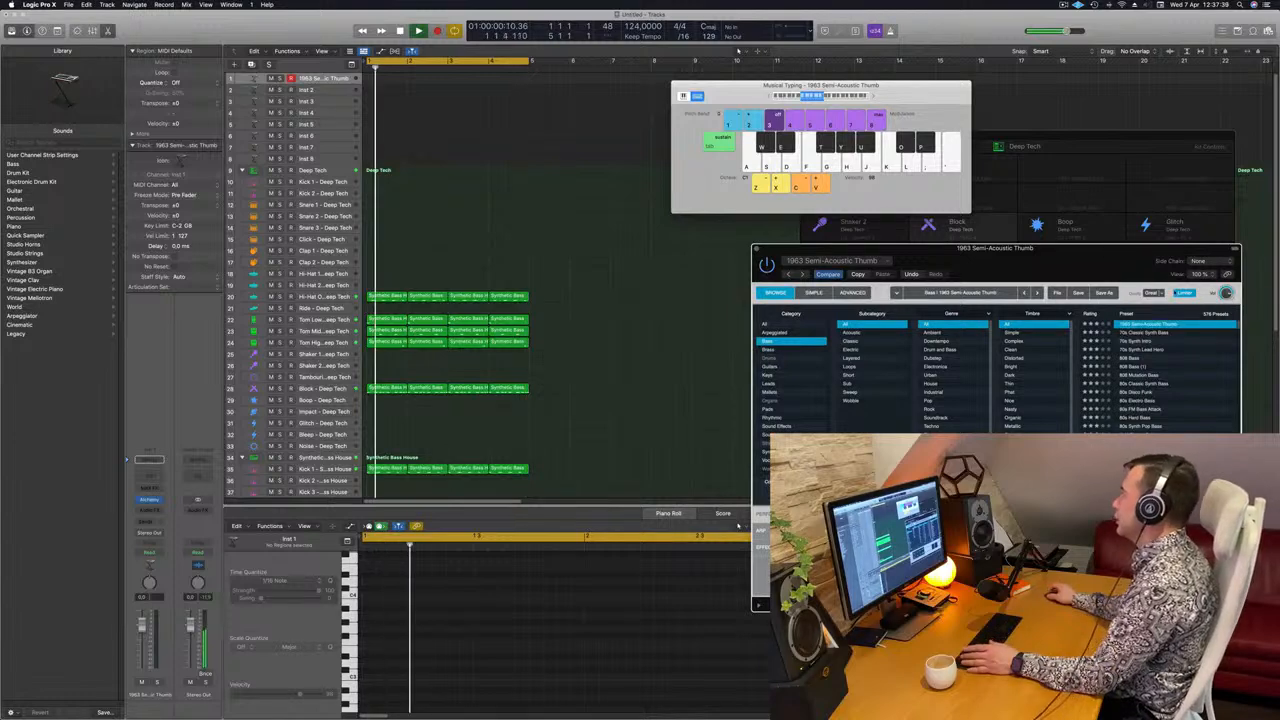
{"action": "left_click_drag", "start_coordinate": [1083, 249], "coordinate": [957, 252]}
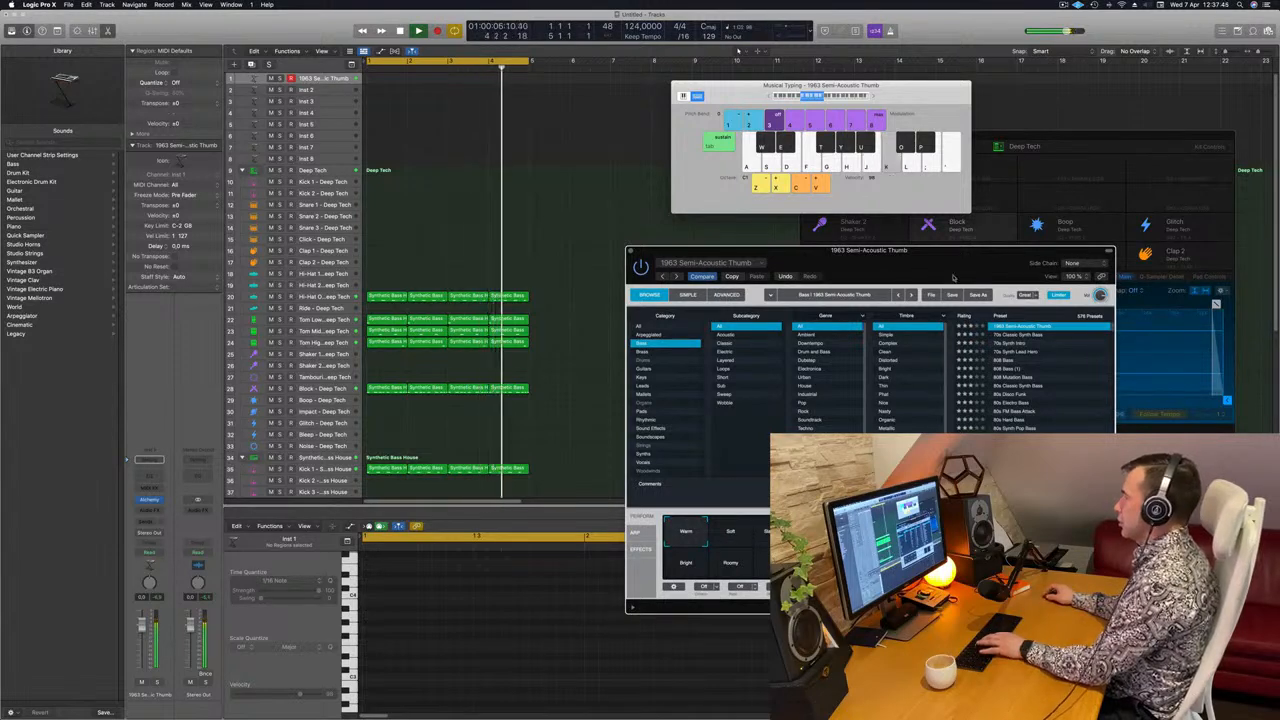
{"action": "left_click_drag", "start_coordinate": [957, 252], "coordinate": [669, 174]}
{"action": "left_click", "coordinate": [482, 455]}
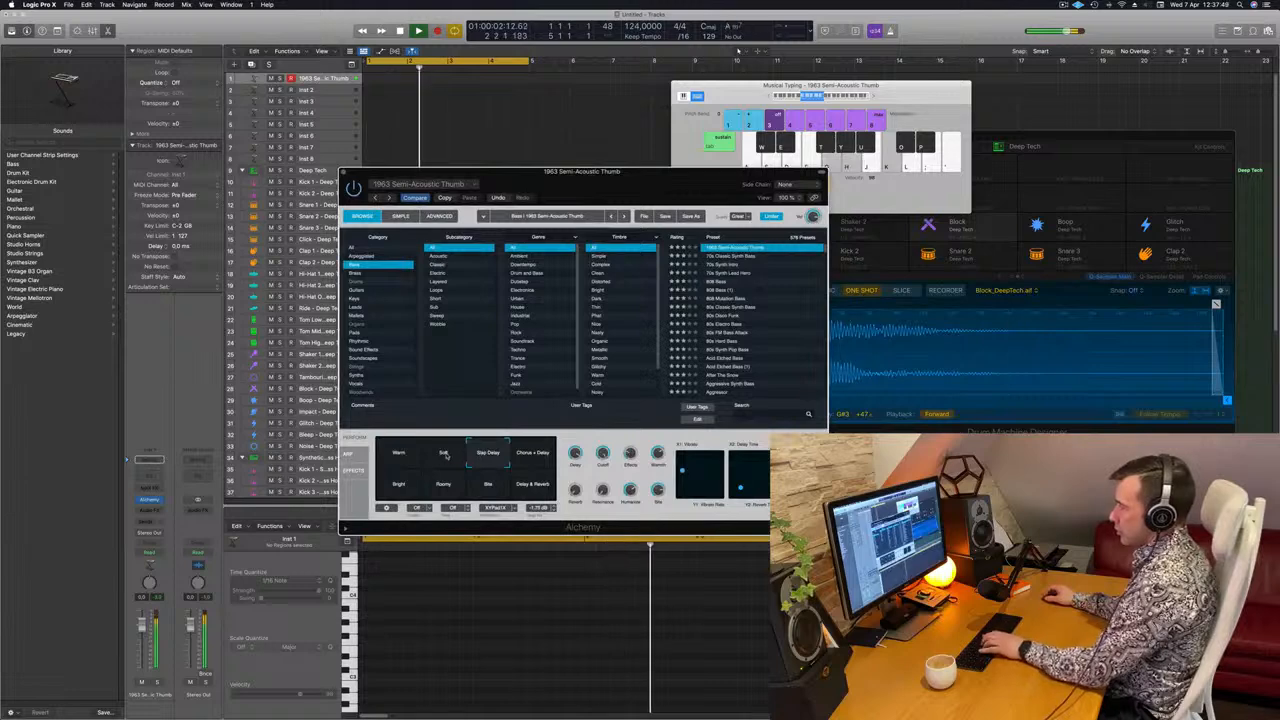
{"action": "left_click", "coordinate": [446, 457]}
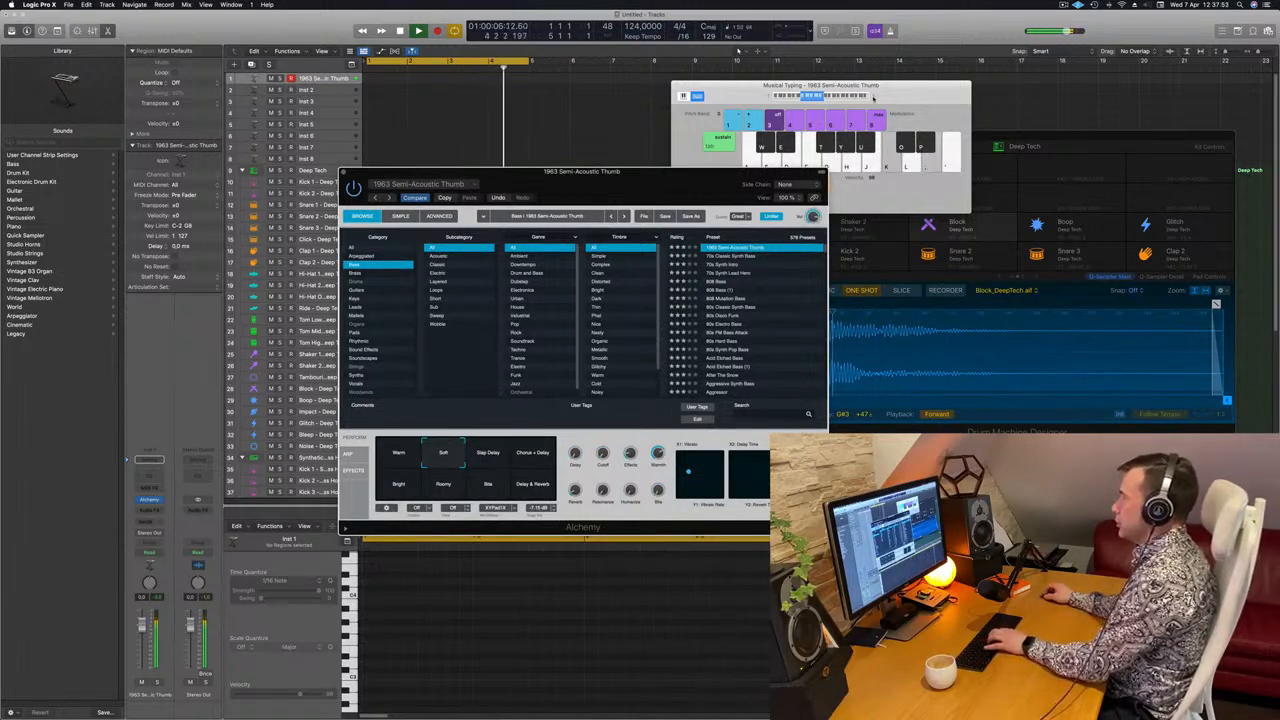
{"action": "left_click", "coordinate": [873, 97]}
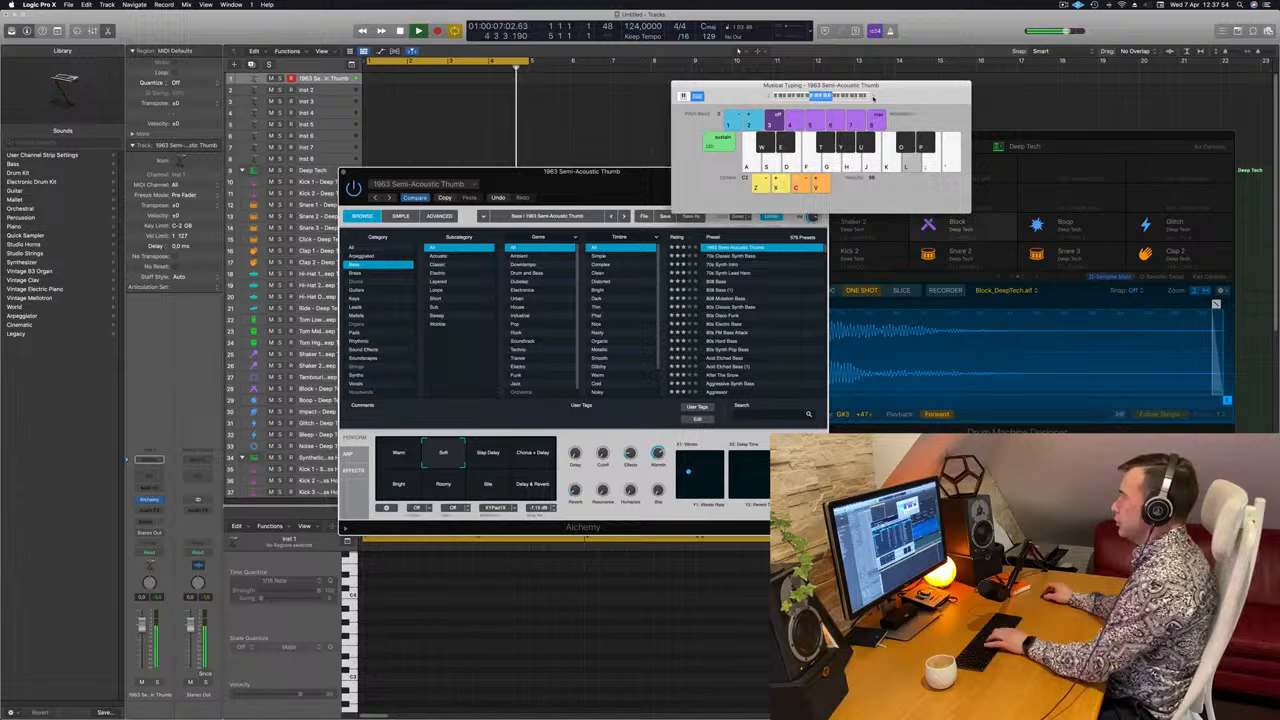
- Compare the bass preset's Step Delay, Chorus + Delay, Roomy and Bite variations and select Delay & Reverb
{"action": "left_click", "coordinate": [493, 463]}
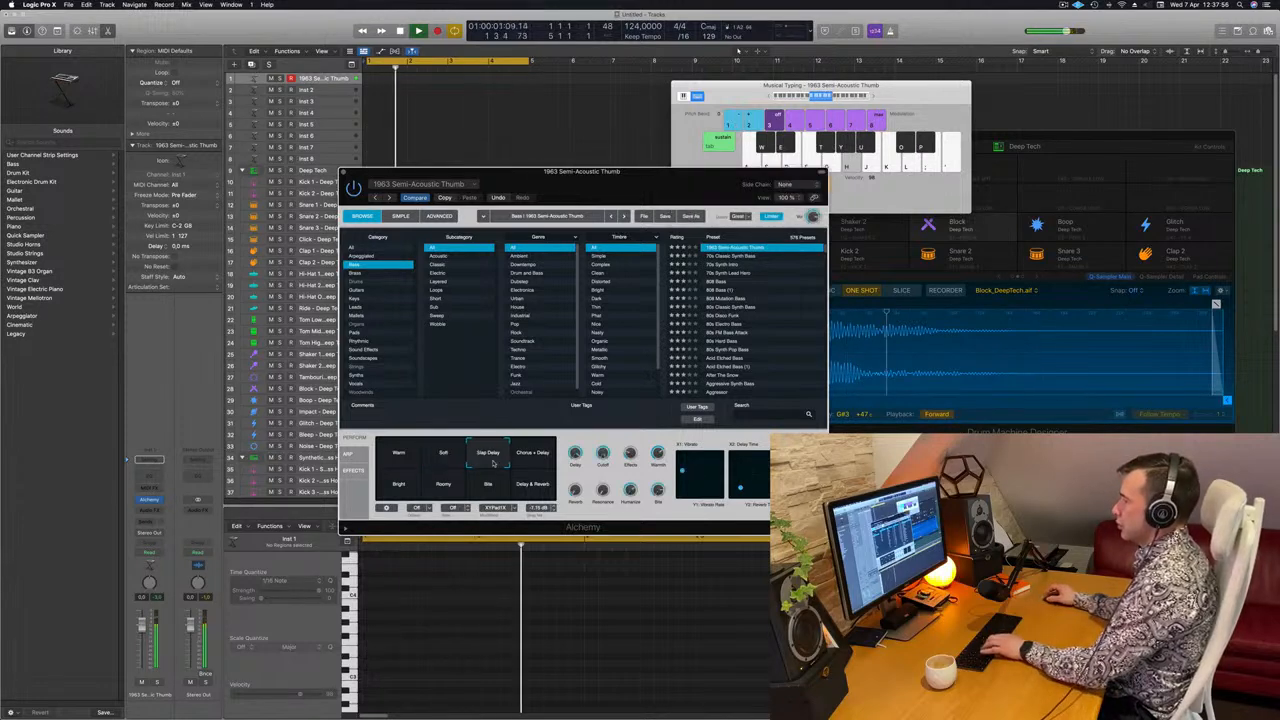
{"action": "left_click", "coordinate": [541, 456]}
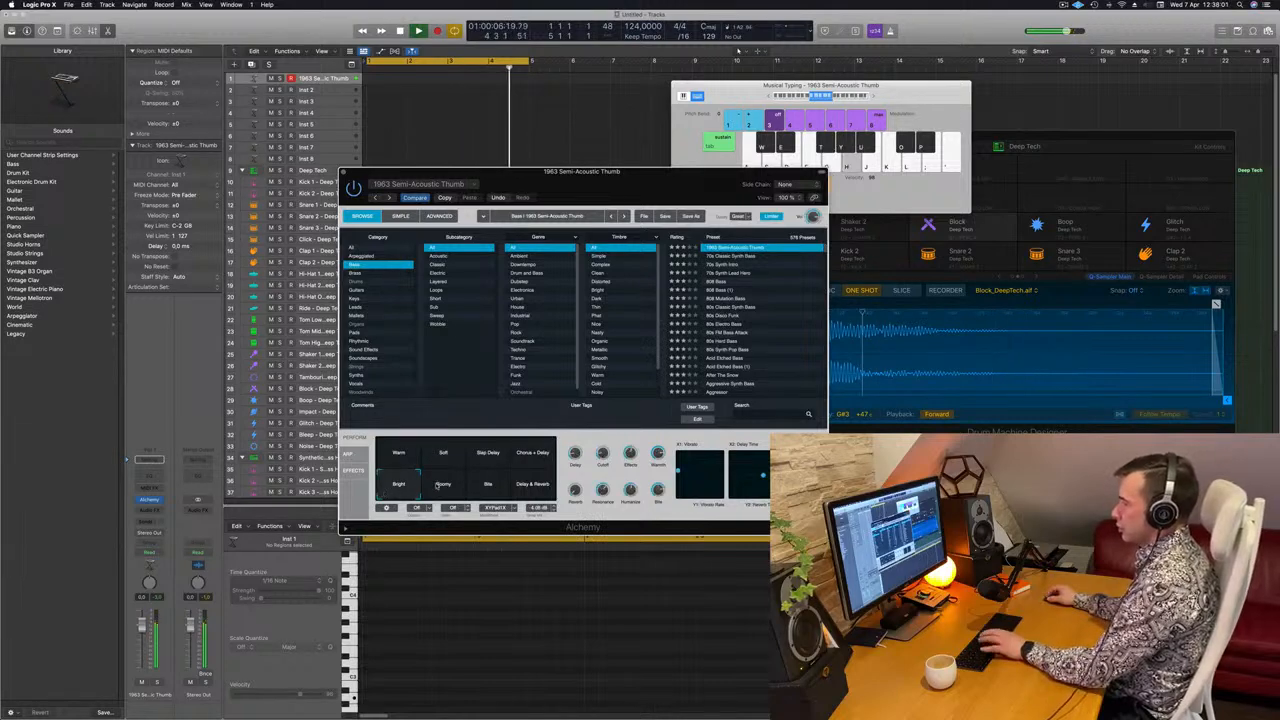
{"action": "left_click", "coordinate": [437, 486]}
{"action": "left_click", "coordinate": [487, 486]}
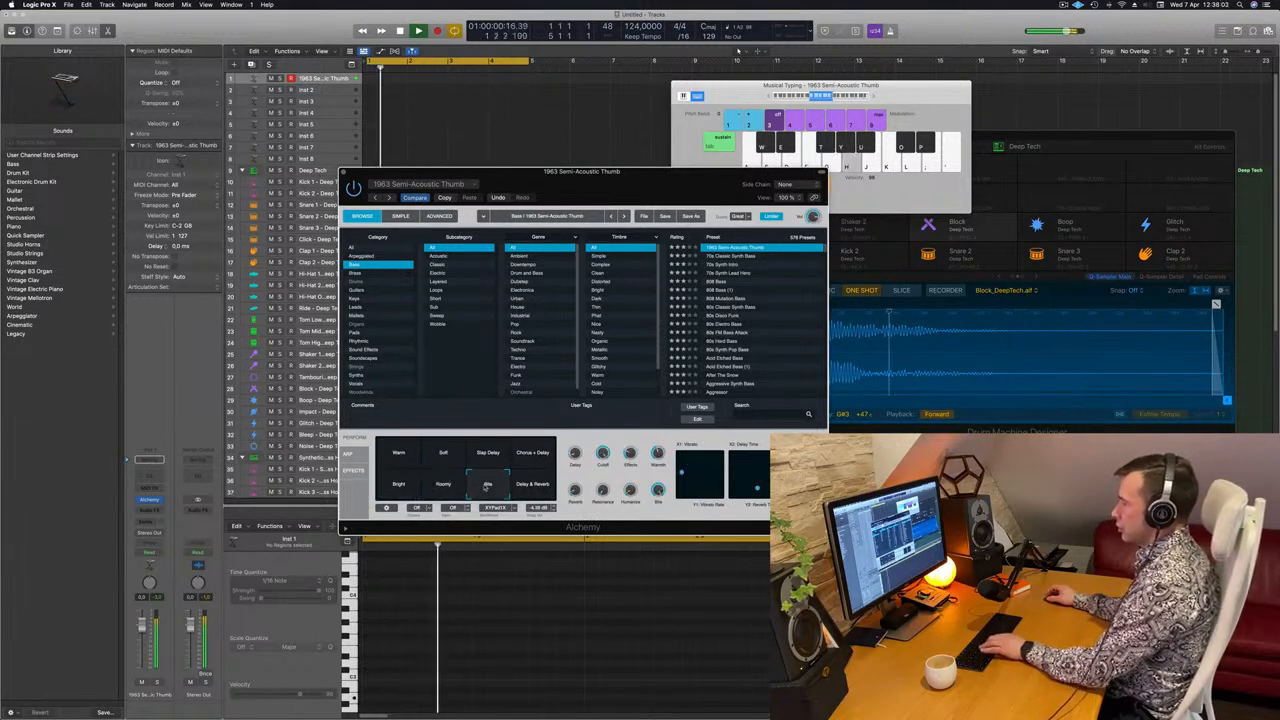
{"action": "left_click", "coordinate": [545, 487]}
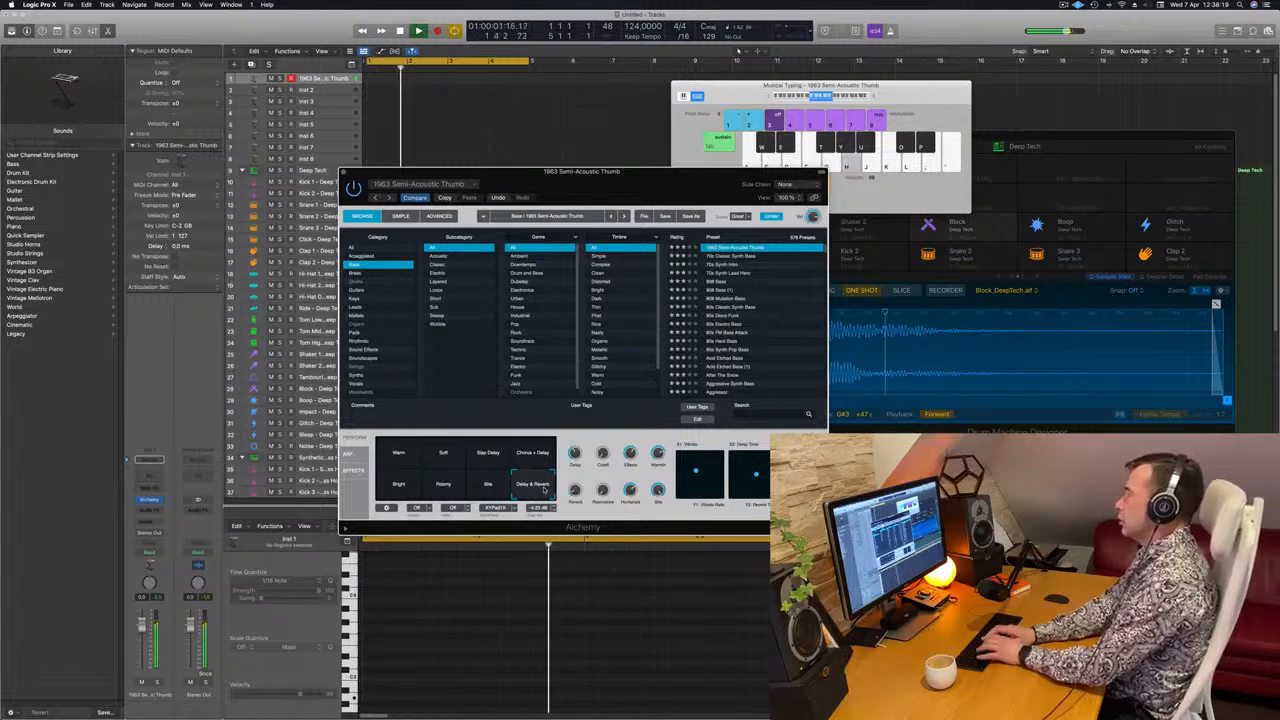
- Record a bass line on the 1963 Semi-Acoustic Thumb track and move the recorded region to the start of bar 1
{"action": "key", "text": "r"}
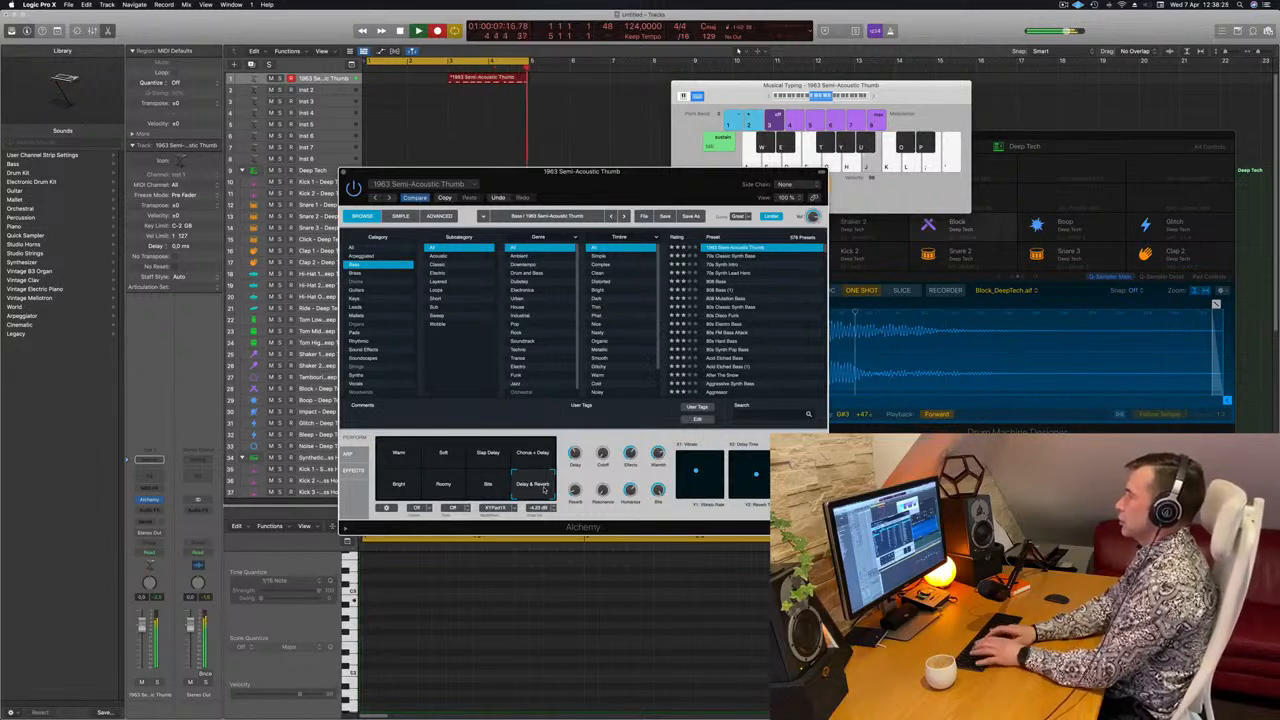
{"action": "key", "text": "space"}
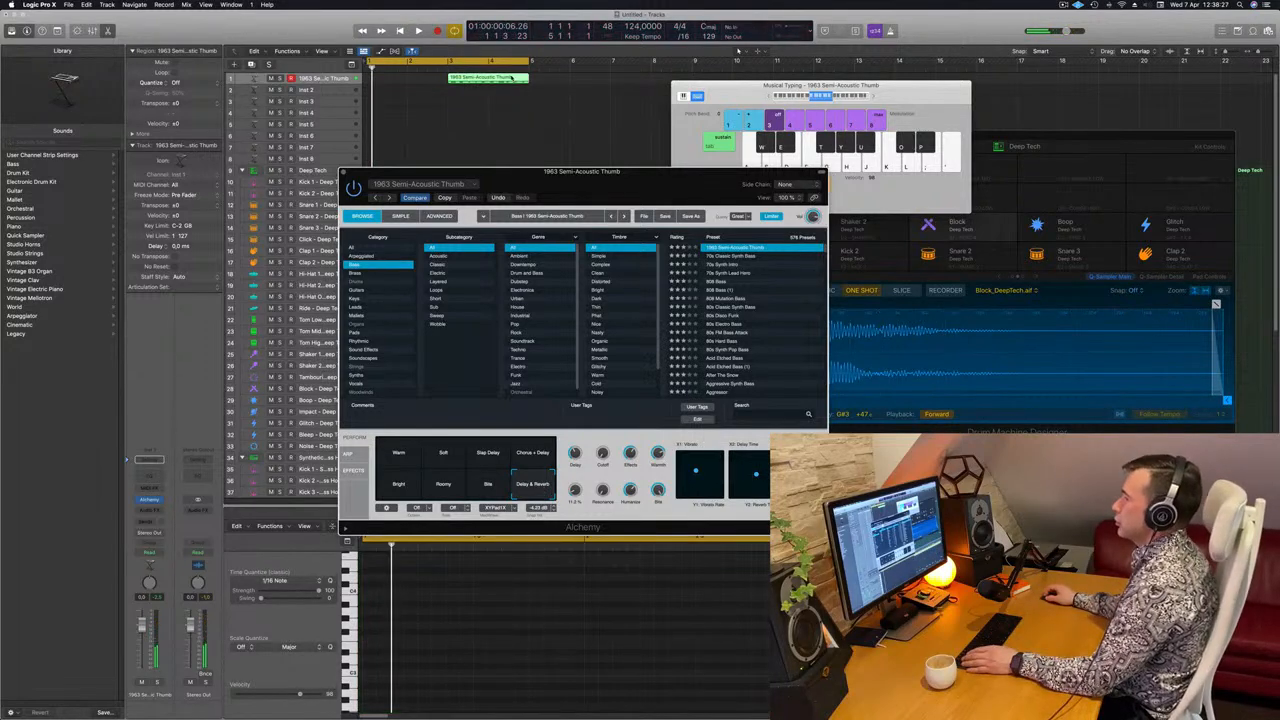
{"action": "left_click_drag", "start_coordinate": [513, 78], "coordinate": [433, 78]}
- Quantize all notes of the recorded bass region to 1/16 Note and play the result
{"action": "left_click", "coordinate": [550, 636]}
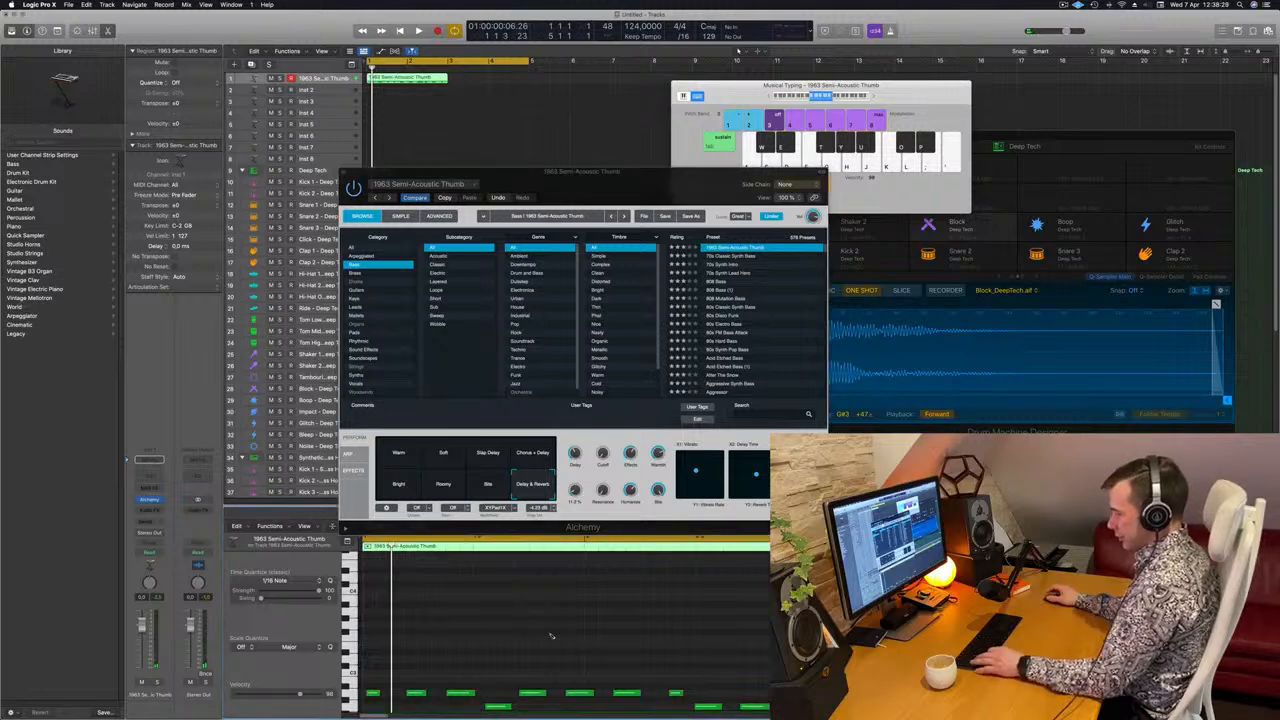
{"action": "key", "text": "super+a"}
{"action": "key", "text": "space"}
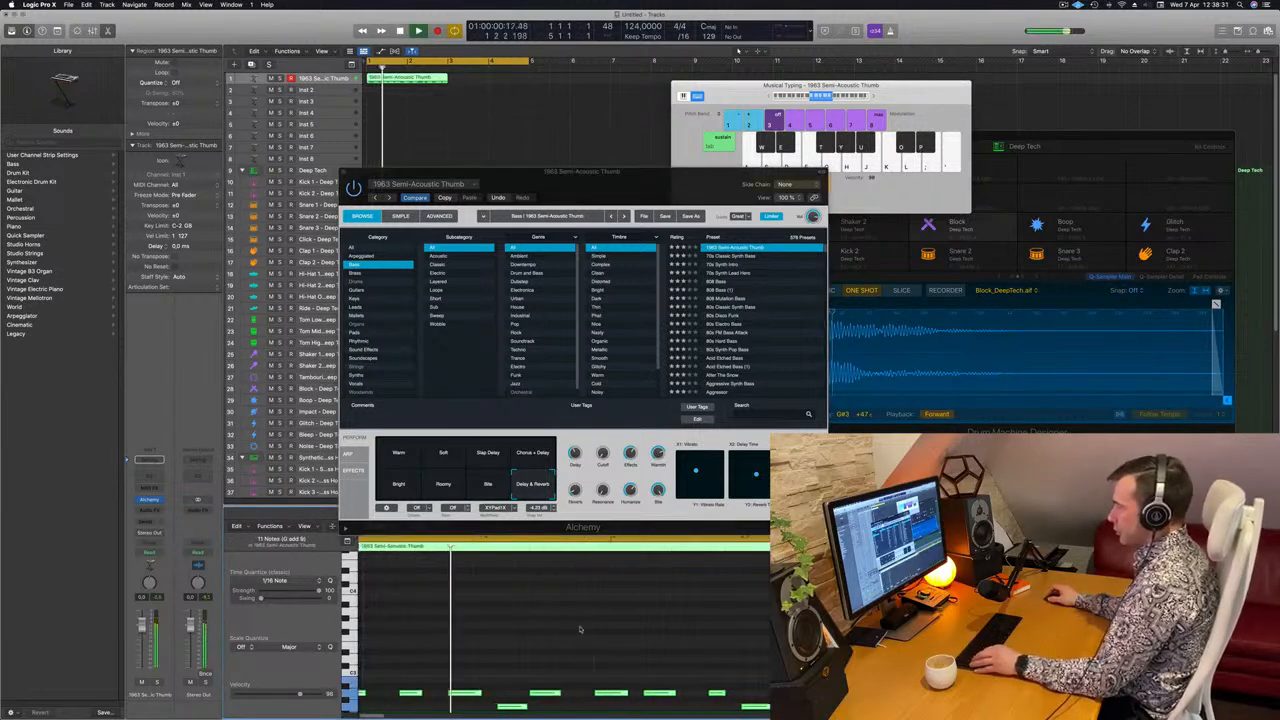
{"action": "key", "text": "space"}
{"action": "key", "text": "space"}
{"action": "scroll", "coordinate": [514, 640], "scroll_direction": "down", "scroll_amount": 4}
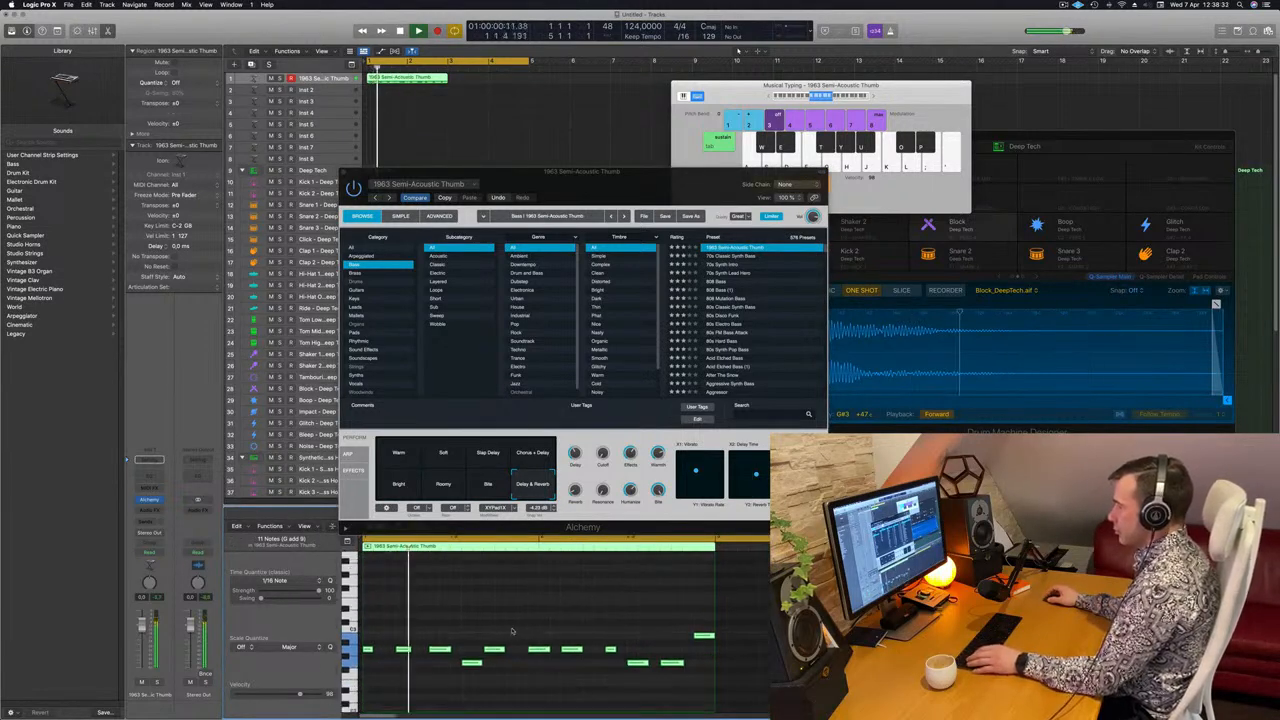
- Shift the mistimed notes in the middle of the bass line slightly later and copy the region to bar 3
{"action": "left_click", "coordinate": [501, 630]}
{"action": "key", "text": "space"}
{"action": "key", "text": "space"}
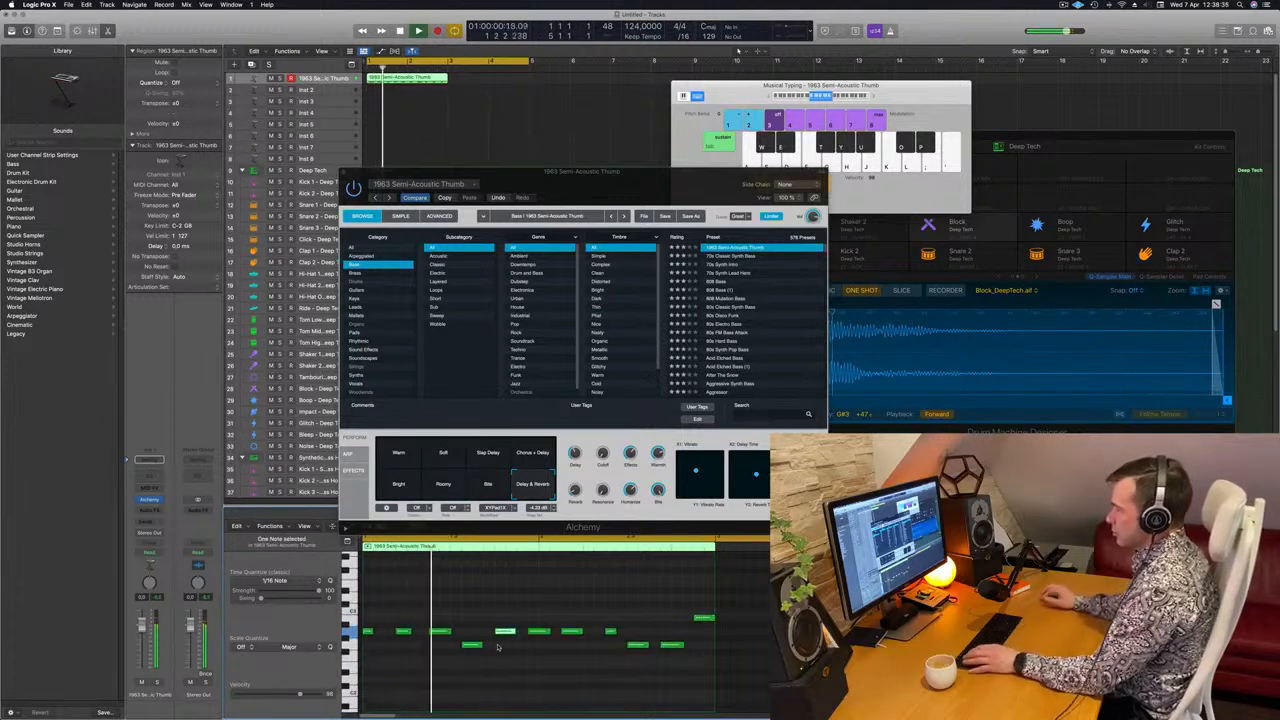
{"action": "key", "text": "space"}
{"action": "key", "text": "space"}
{"action": "scroll", "coordinate": [508, 603], "scroll_direction": "down", "scroll_amount": 1}
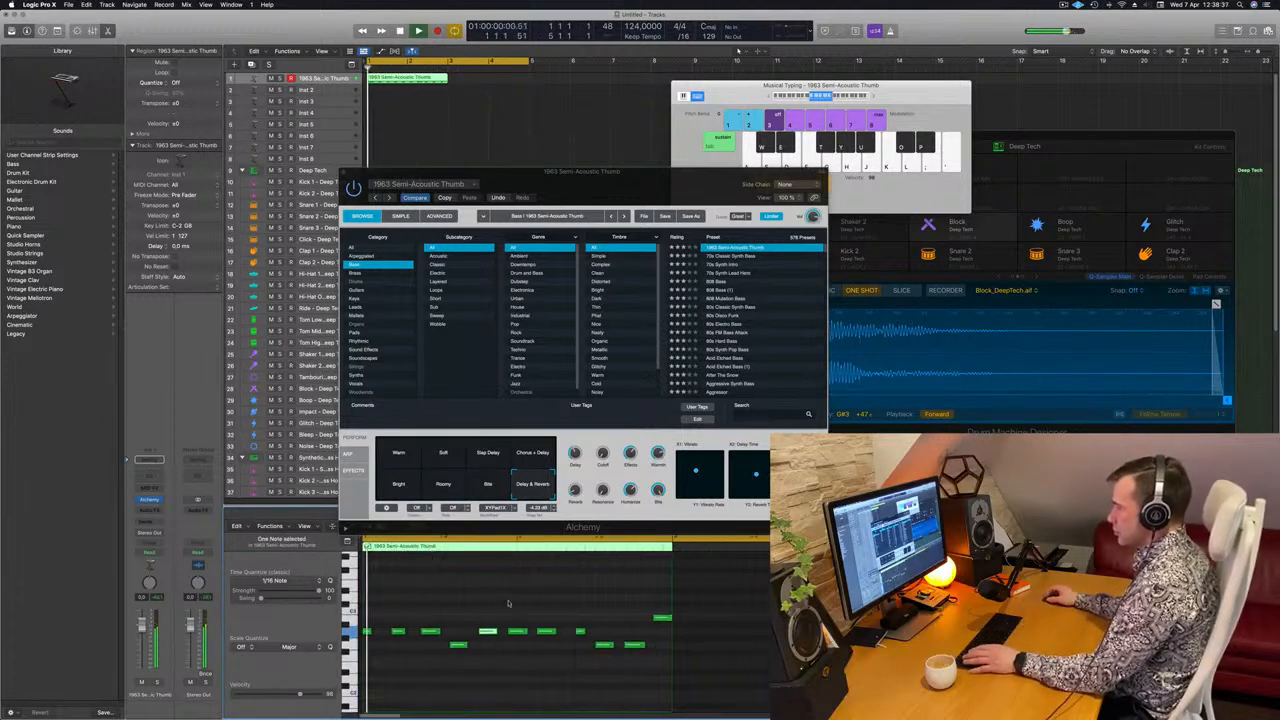
{"action": "left_click", "coordinate": [508, 603]}
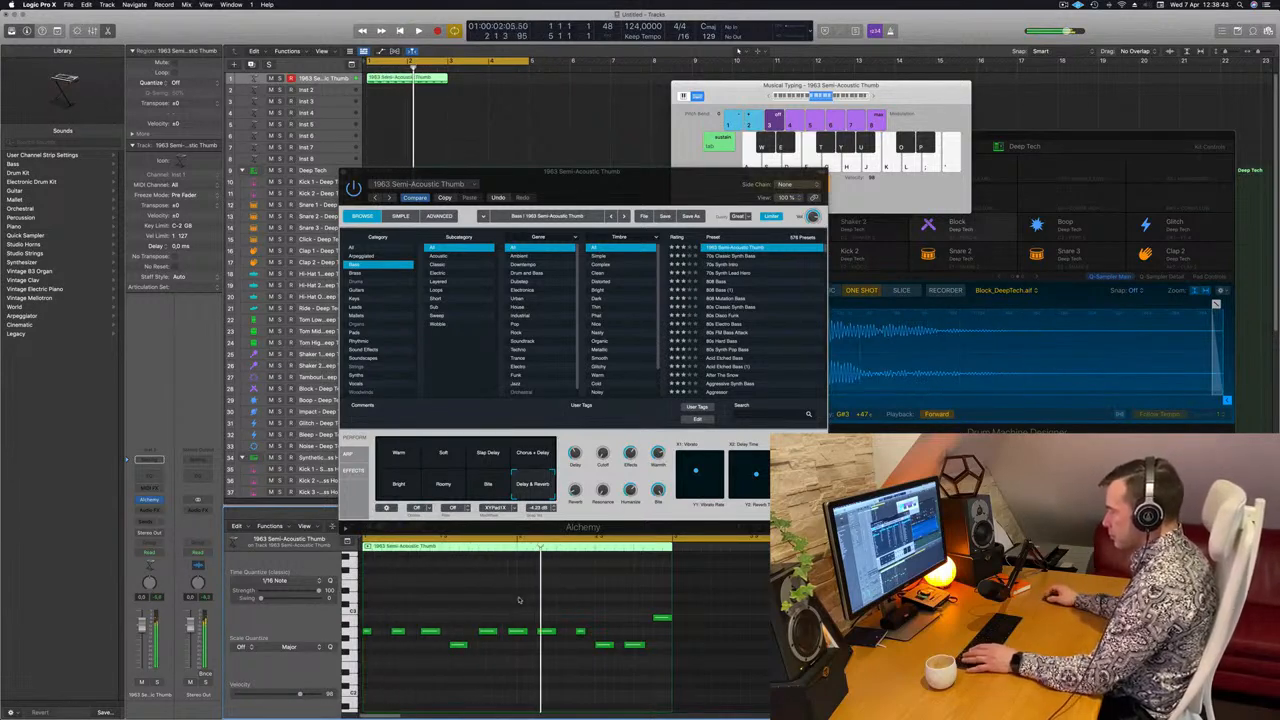
{"action": "left_click", "coordinate": [519, 633]}
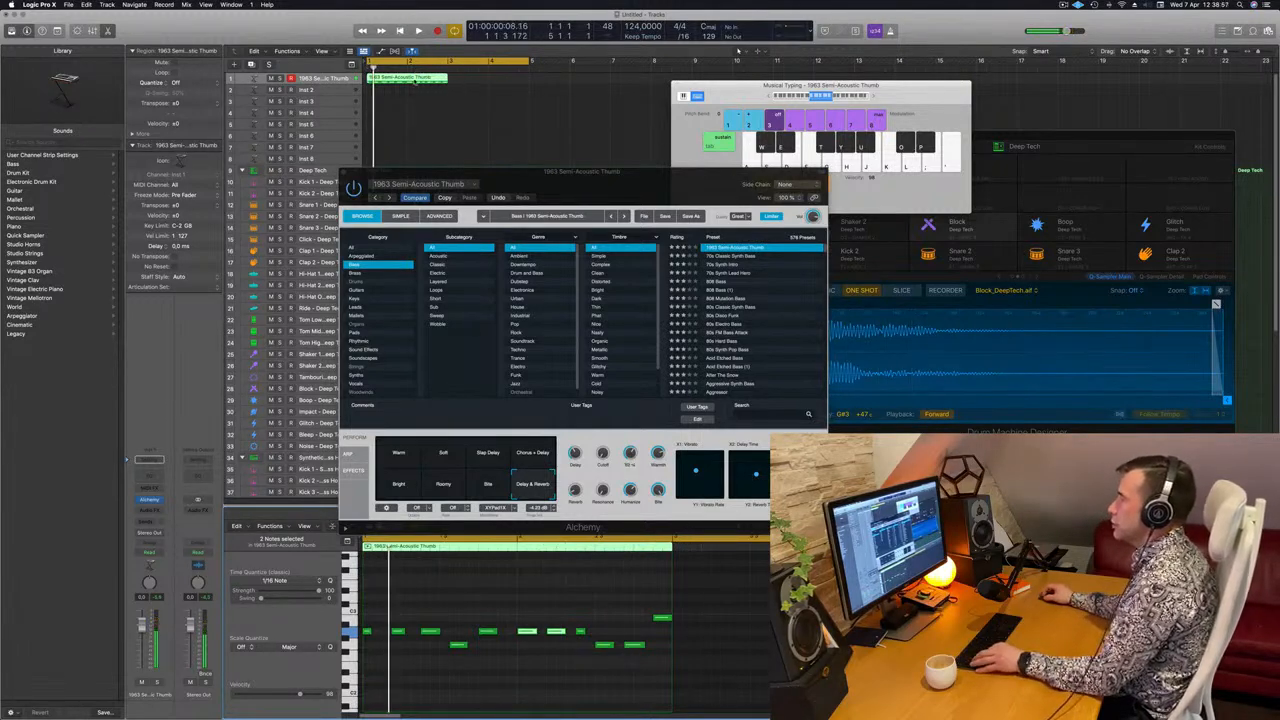
{"action": "left_click_drag", "start_coordinate": [413, 83], "coordinate": [497, 88]}
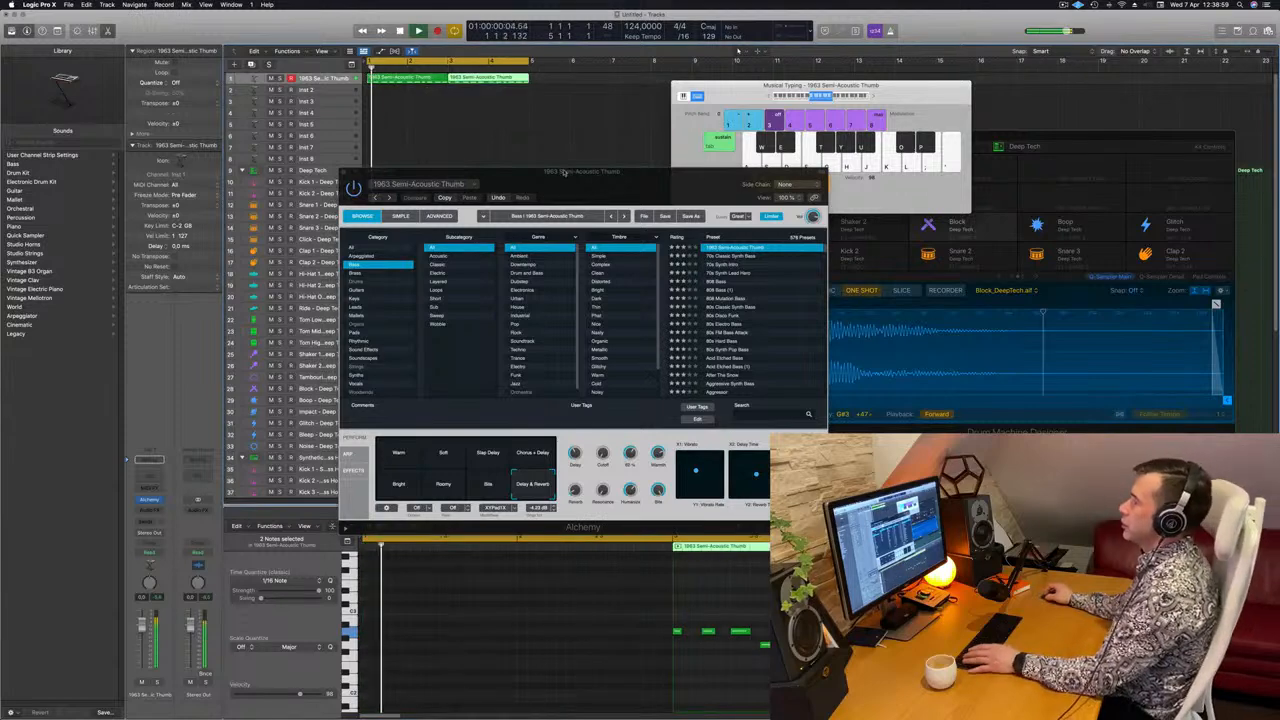
- Audition the bass preset's Step Delay, Warm, Delay & Reverb, Roomy and Chorus + Delay variations against the beat
{"action": "left_click_drag", "start_coordinate": [598, 183], "coordinate": [754, 127]}
{"action": "left_click", "coordinate": [646, 429]}
{"action": "left_click", "coordinate": [658, 398]}
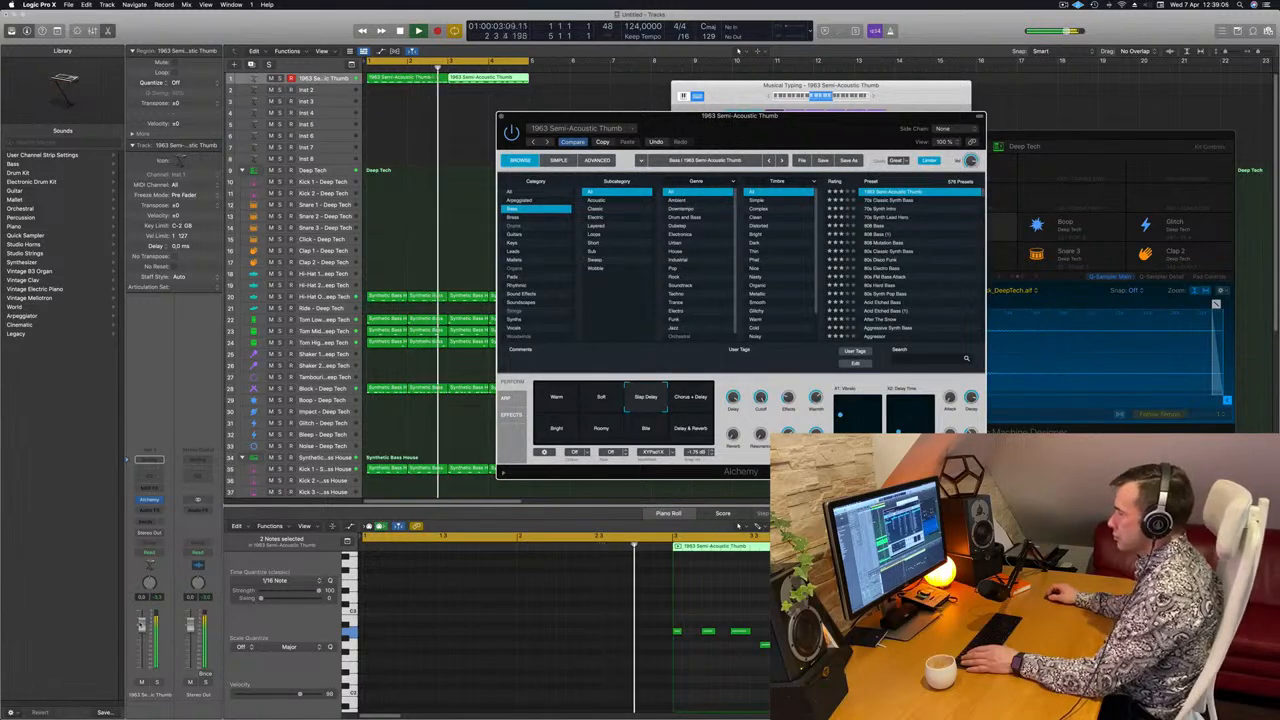
{"action": "left_click_drag", "start_coordinate": [750, 122], "coordinate": [666, 176]}
{"action": "left_click", "coordinate": [476, 451]}
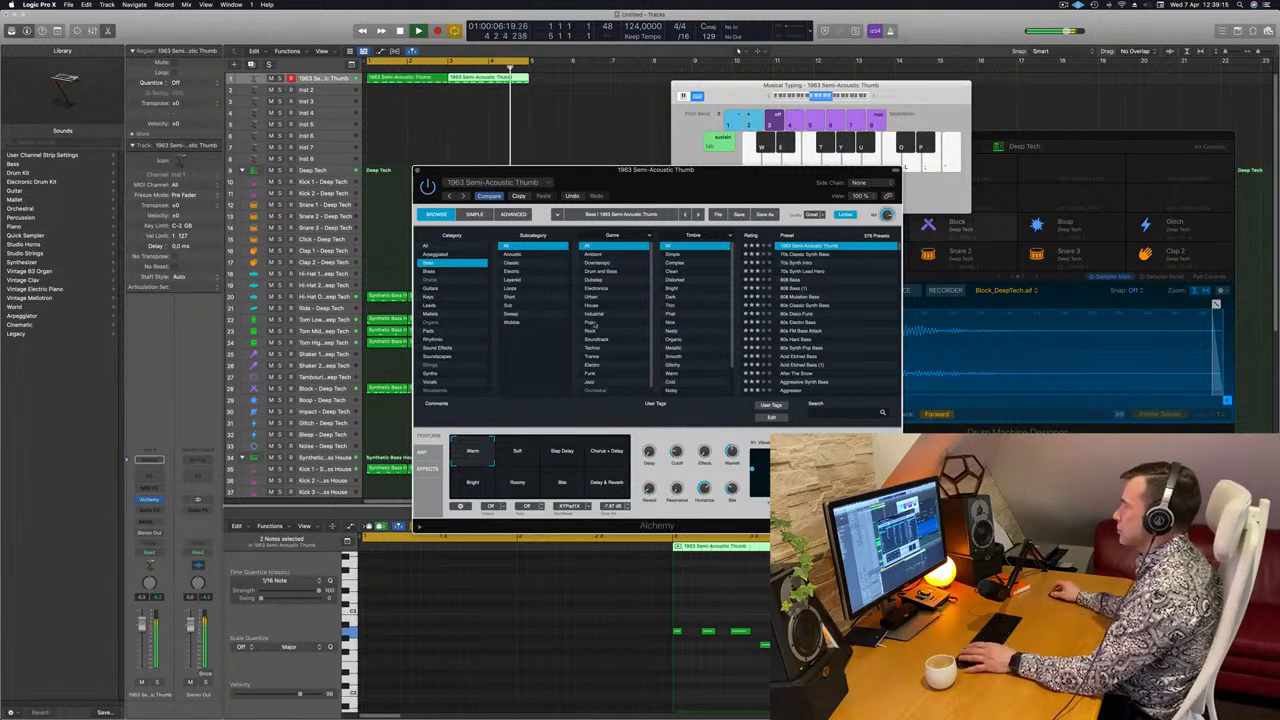
{"action": "left_click_drag", "start_coordinate": [731, 180], "coordinate": [682, 185]}
{"action": "left_click", "coordinate": [559, 484]}
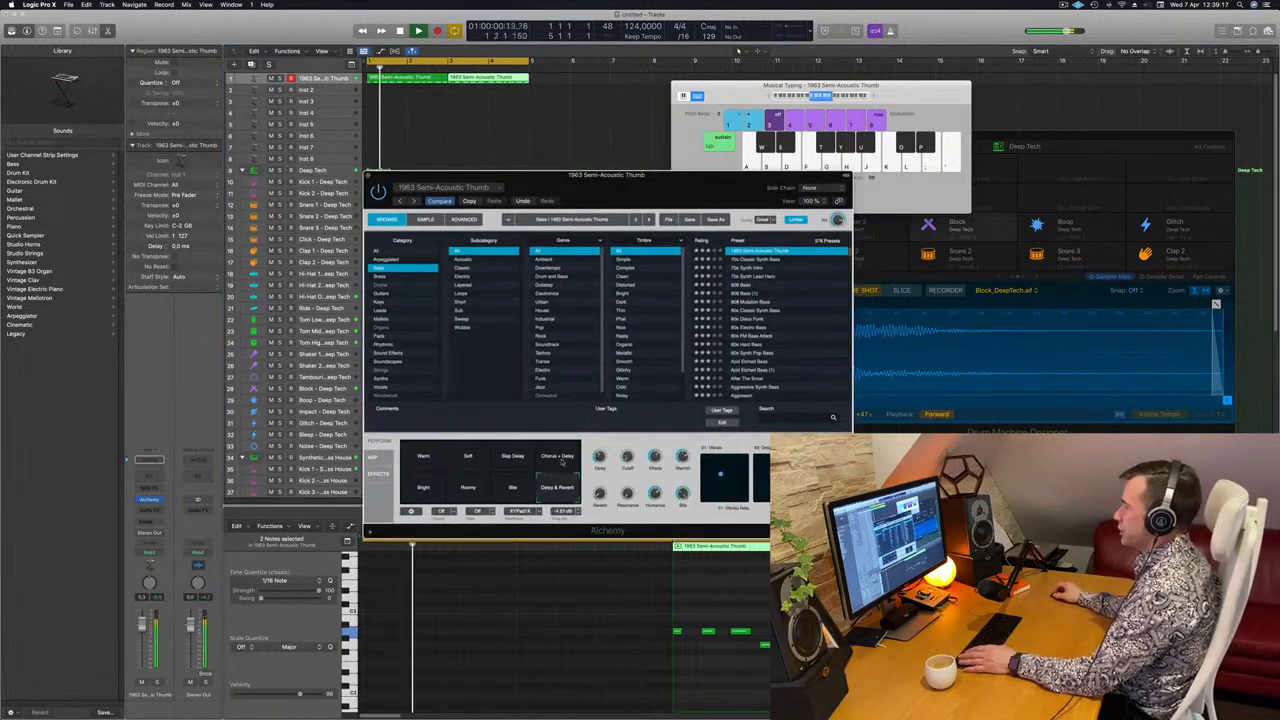
{"action": "left_click", "coordinate": [512, 486]}
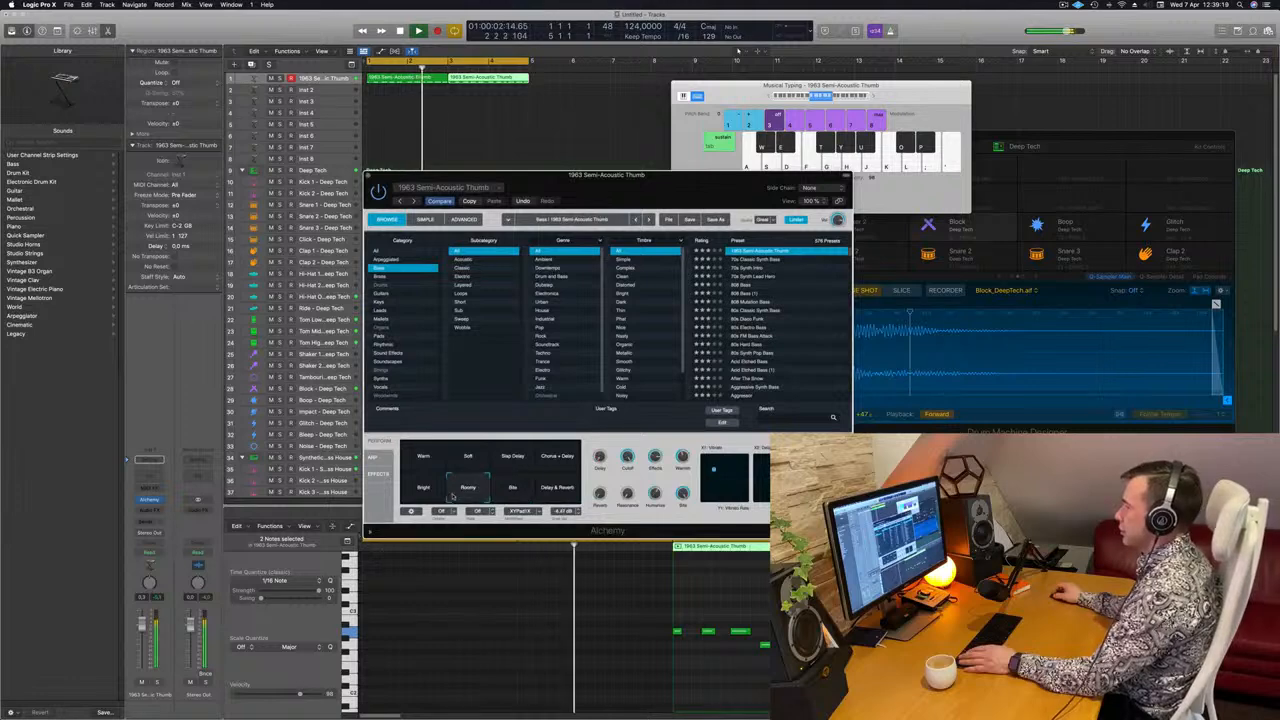
{"action": "left_click", "coordinate": [522, 457]}
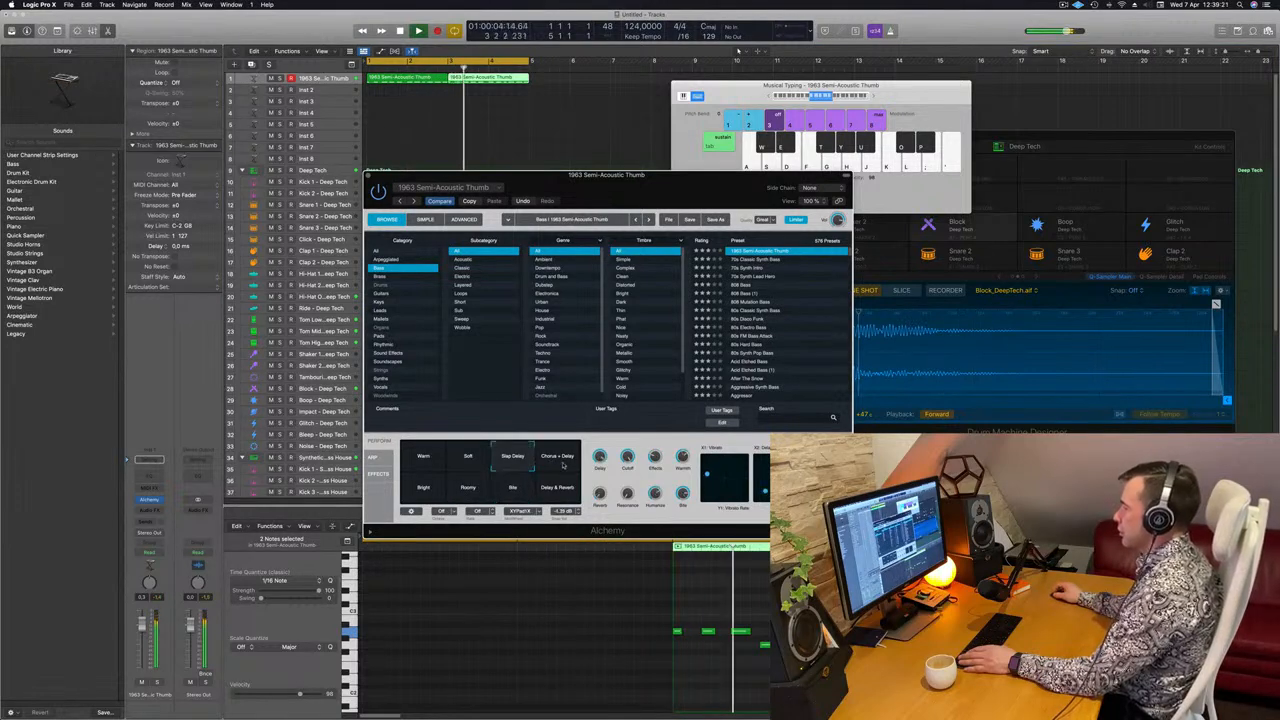
{"action": "left_click", "coordinate": [565, 459]}
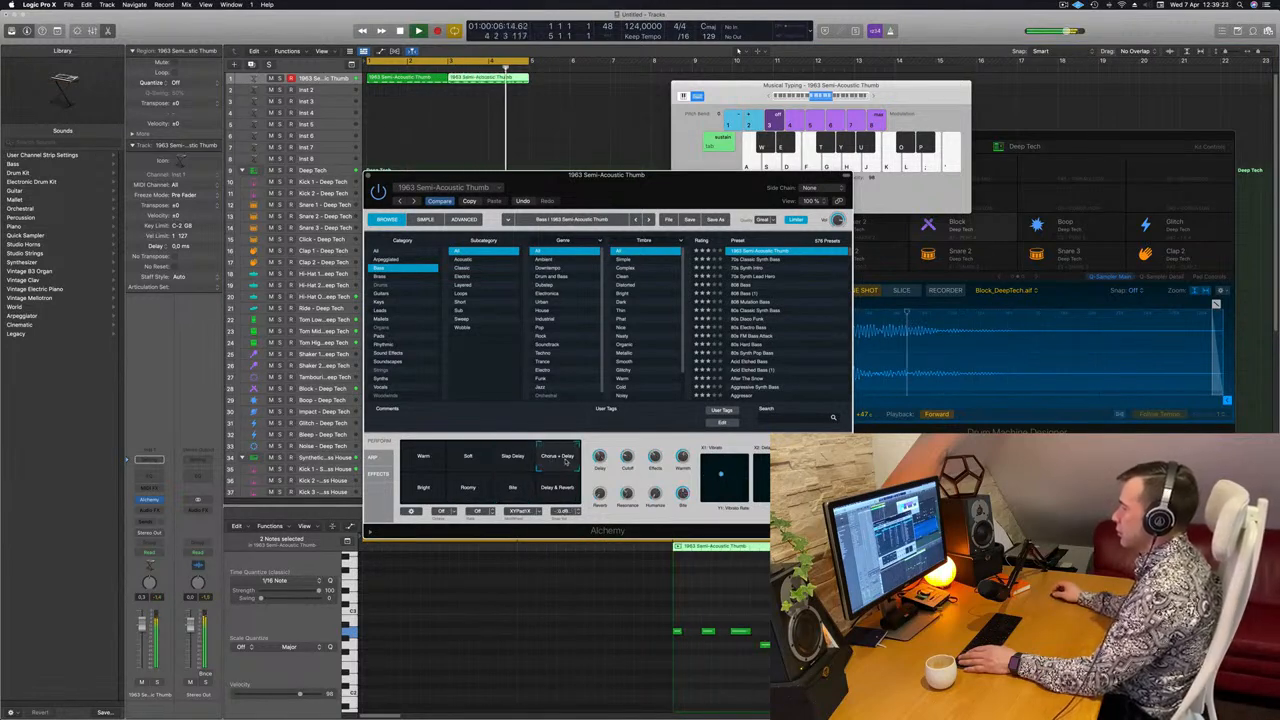
- Load Alchemy's 70s Classic Synth Bass preset and adjust the bass track's volume against the beat
{"action": "left_click", "coordinate": [757, 251]}
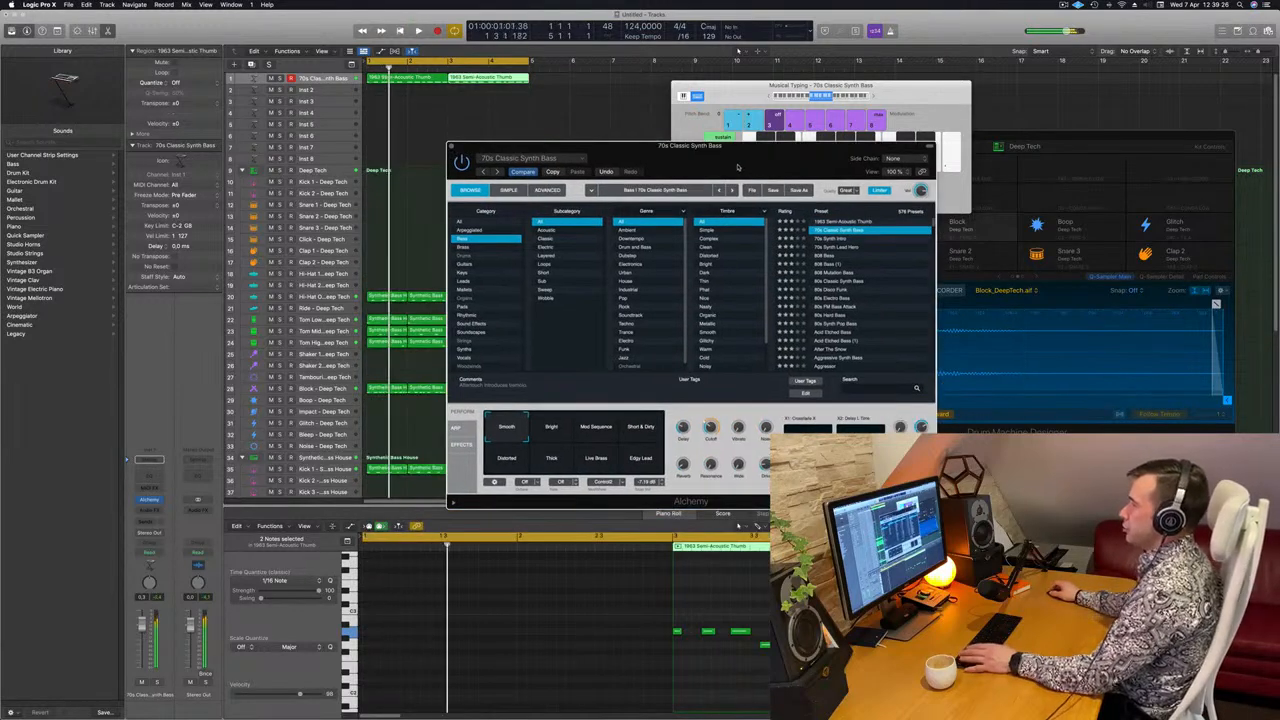
{"action": "key", "text": "space"}
{"action": "left_click_drag", "start_coordinate": [737, 167], "coordinate": [746, 167]}
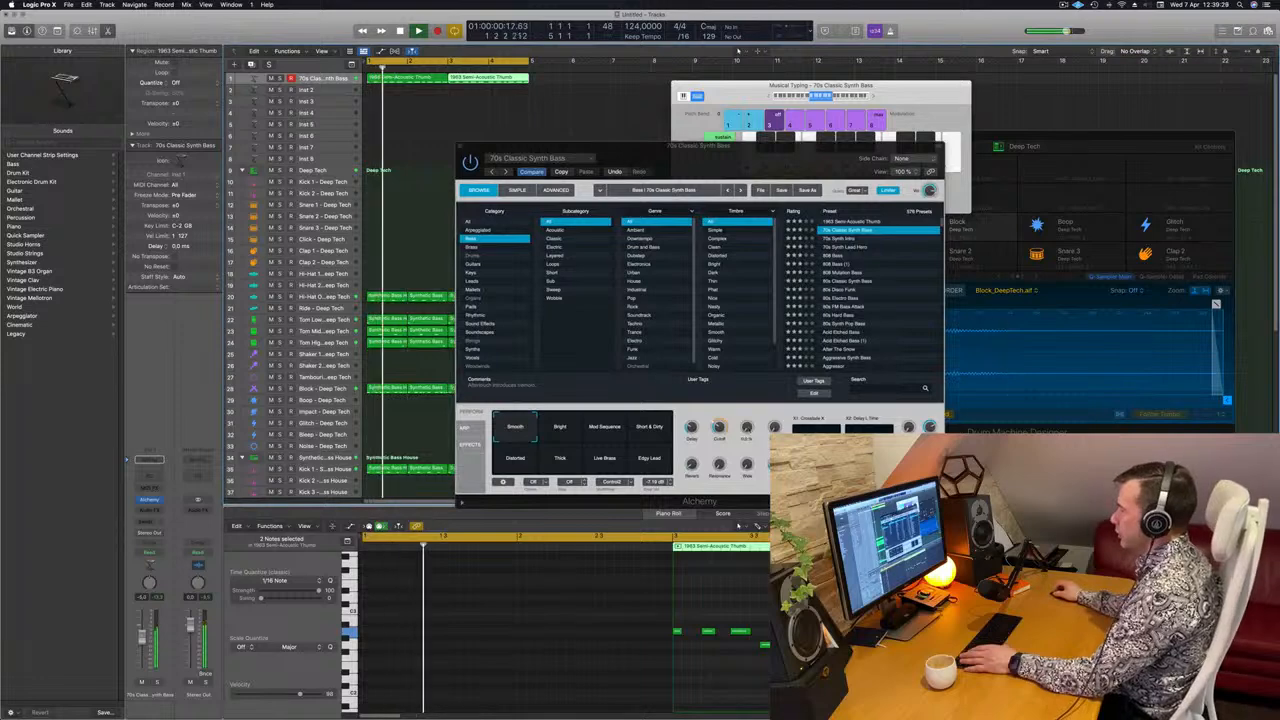
{"action": "left_click_drag", "start_coordinate": [730, 401], "coordinate": [711, 425]}
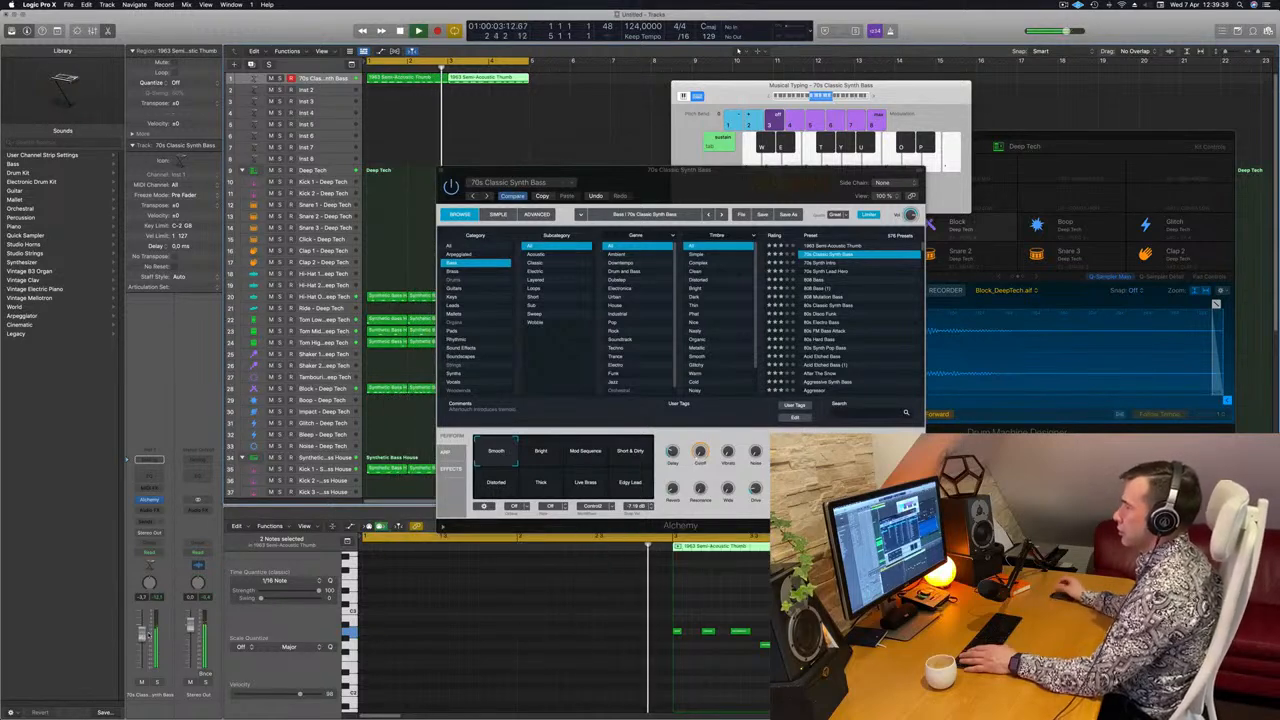
{"action": "key", "text": "Return"}
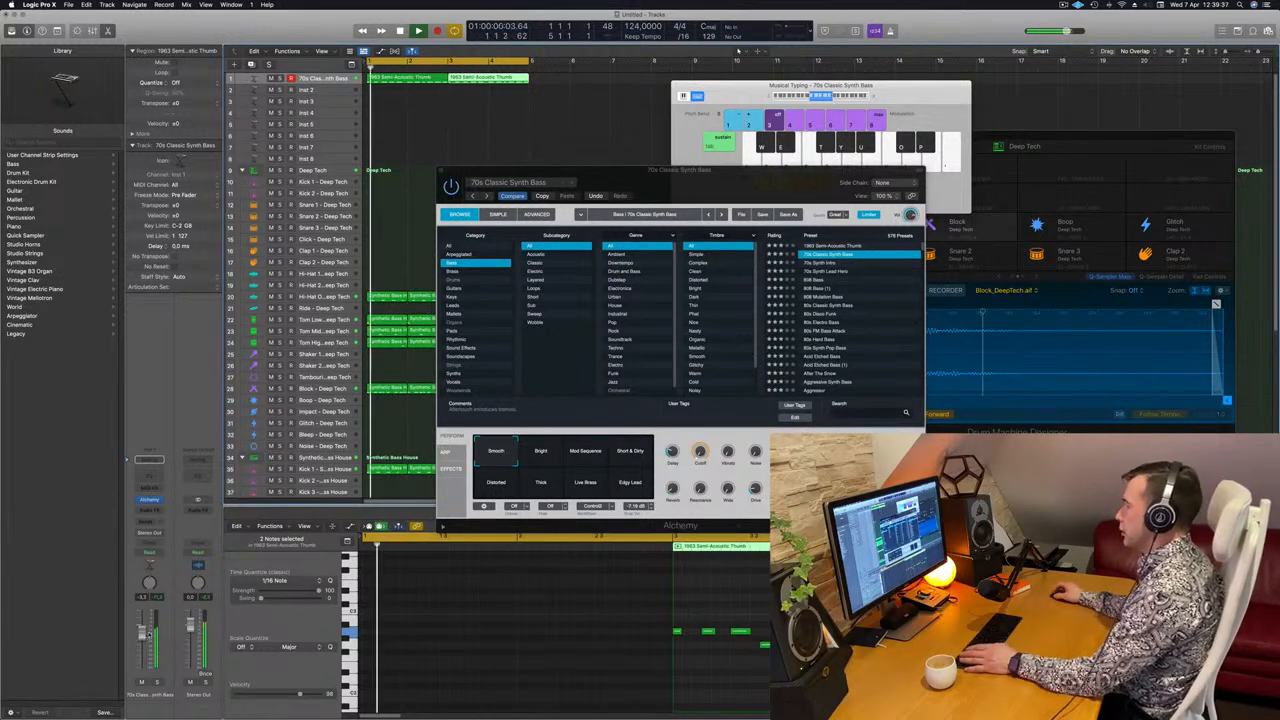
{"action": "key", "text": "Return"}
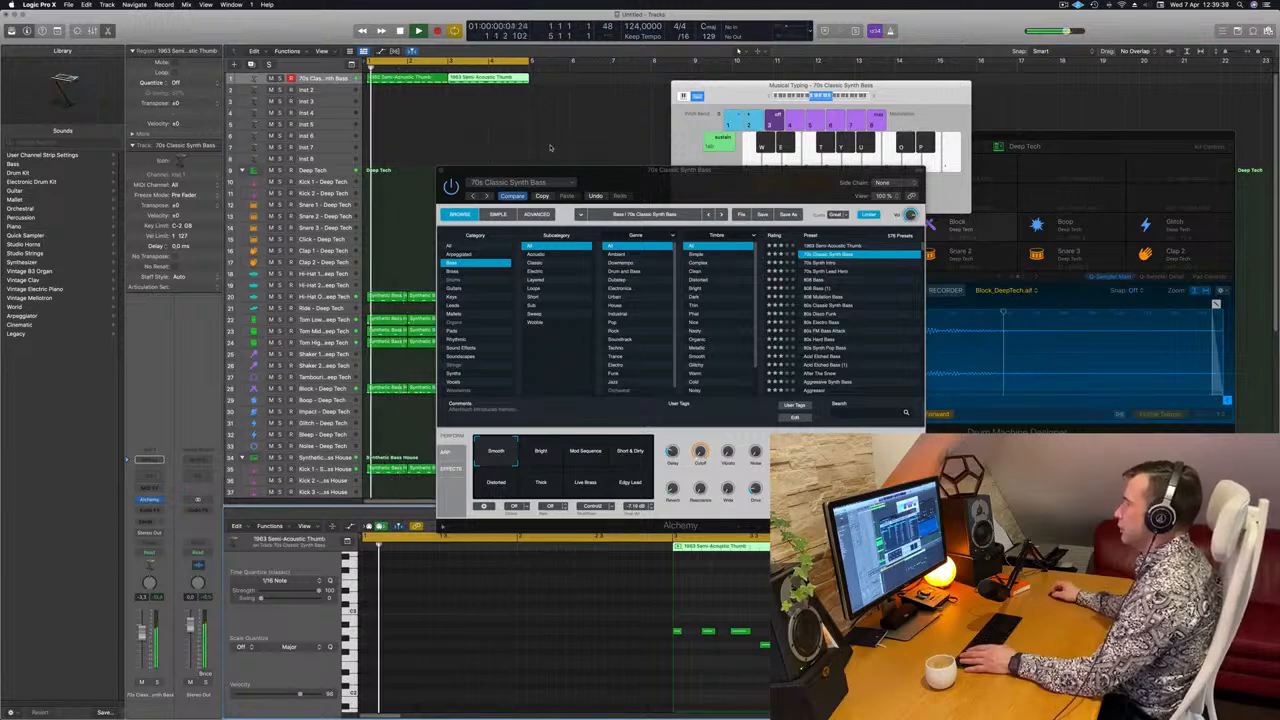
- Select every note in both bass regions, transpose them down one octave and play them
{"action": "left_click_drag", "start_coordinate": [856, 172], "coordinate": [1121, 169]}
{"action": "left_click", "coordinate": [408, 92]}
{"action": "left_click_drag", "start_coordinate": [408, 92], "coordinate": [472, 79]}
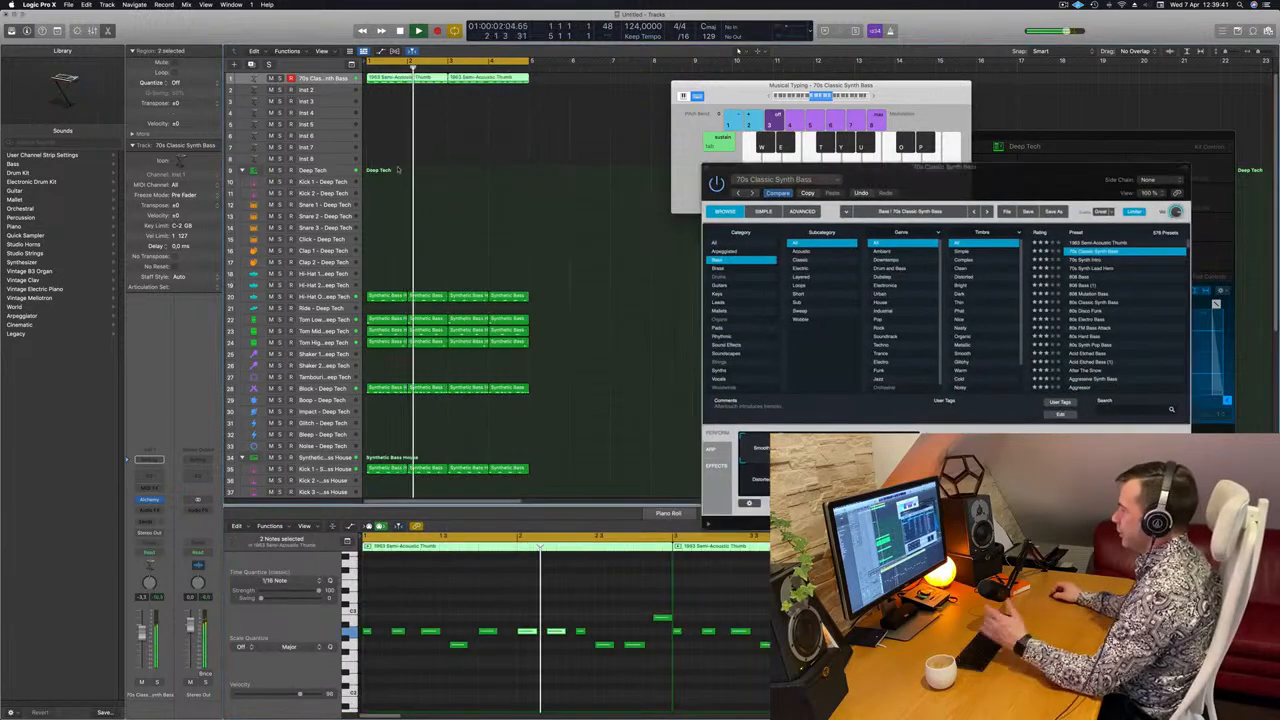
{"action": "left_click", "coordinate": [457, 597]}
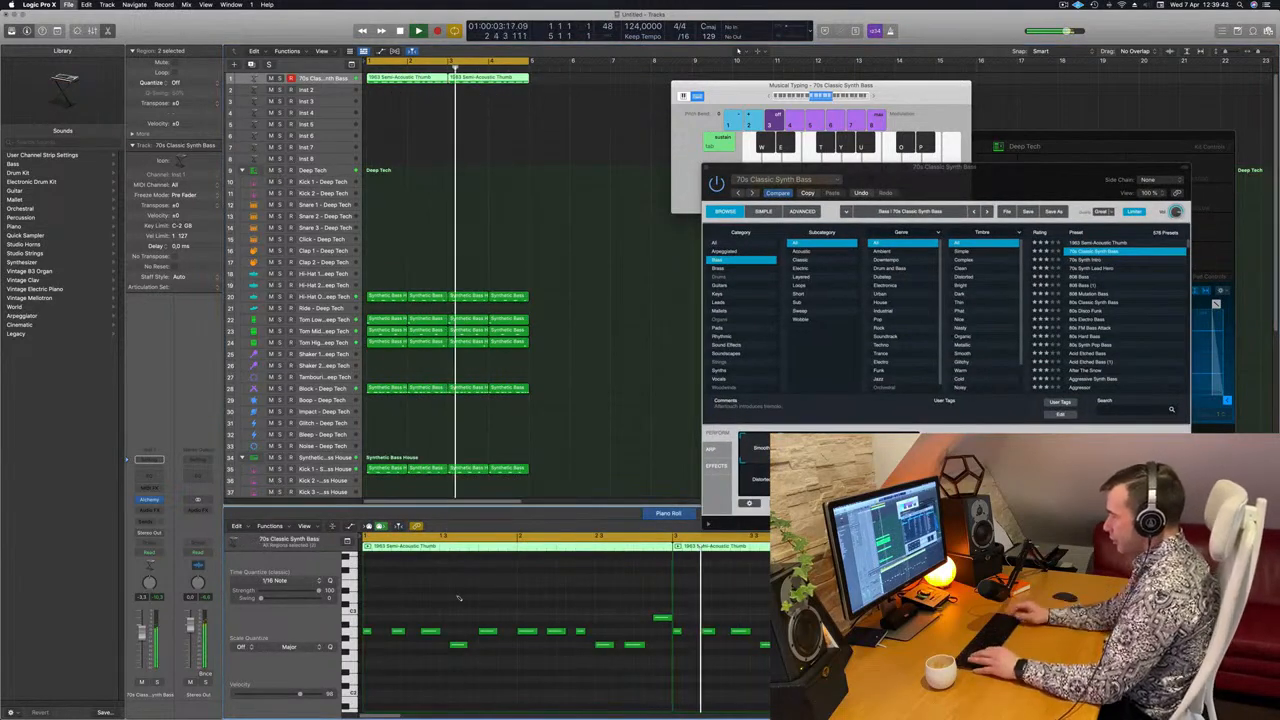
{"action": "key", "text": "super+s"}
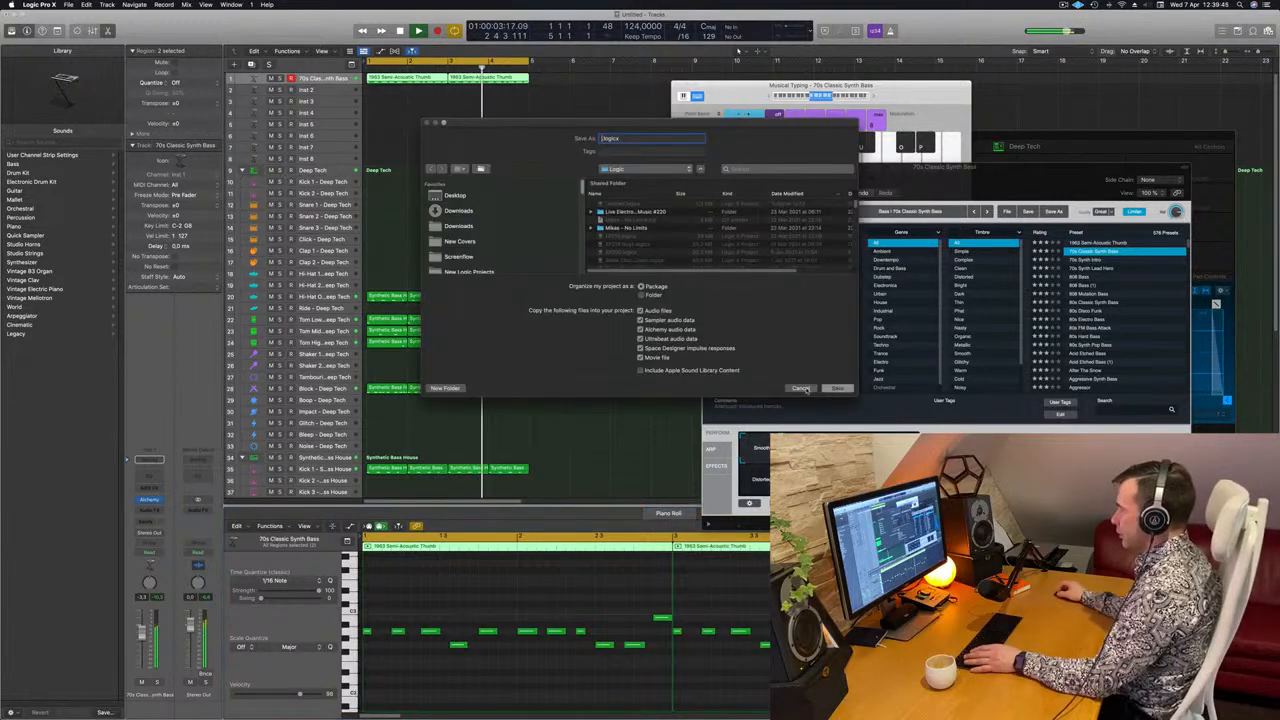
{"action": "left_click", "coordinate": [803, 388]}
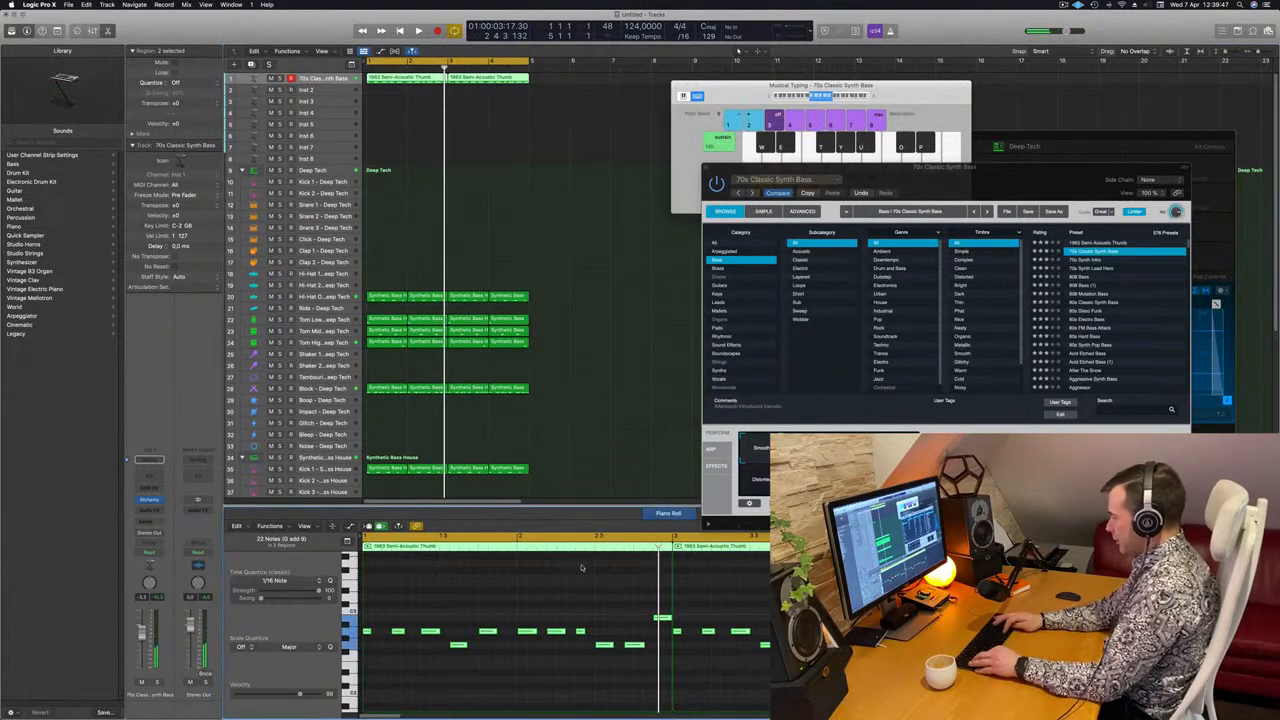
{"action": "key", "text": "alt+shift+Down"}
{"action": "key", "text": "space"}
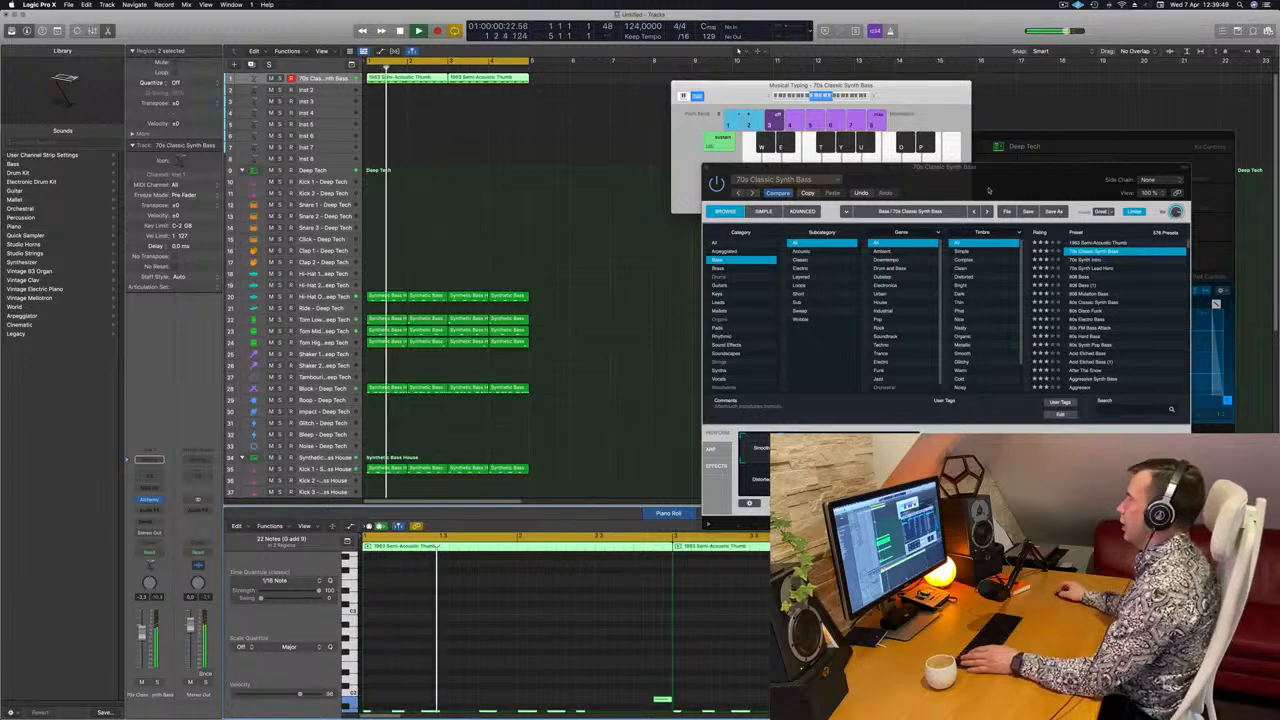
- Compare the 1963 Semi-Acoustic Thumb preset with 70s Classic Synth Bass on the transposed bass line and return to the latter
{"action": "left_click_drag", "start_coordinate": [1013, 184], "coordinate": [910, 213]}
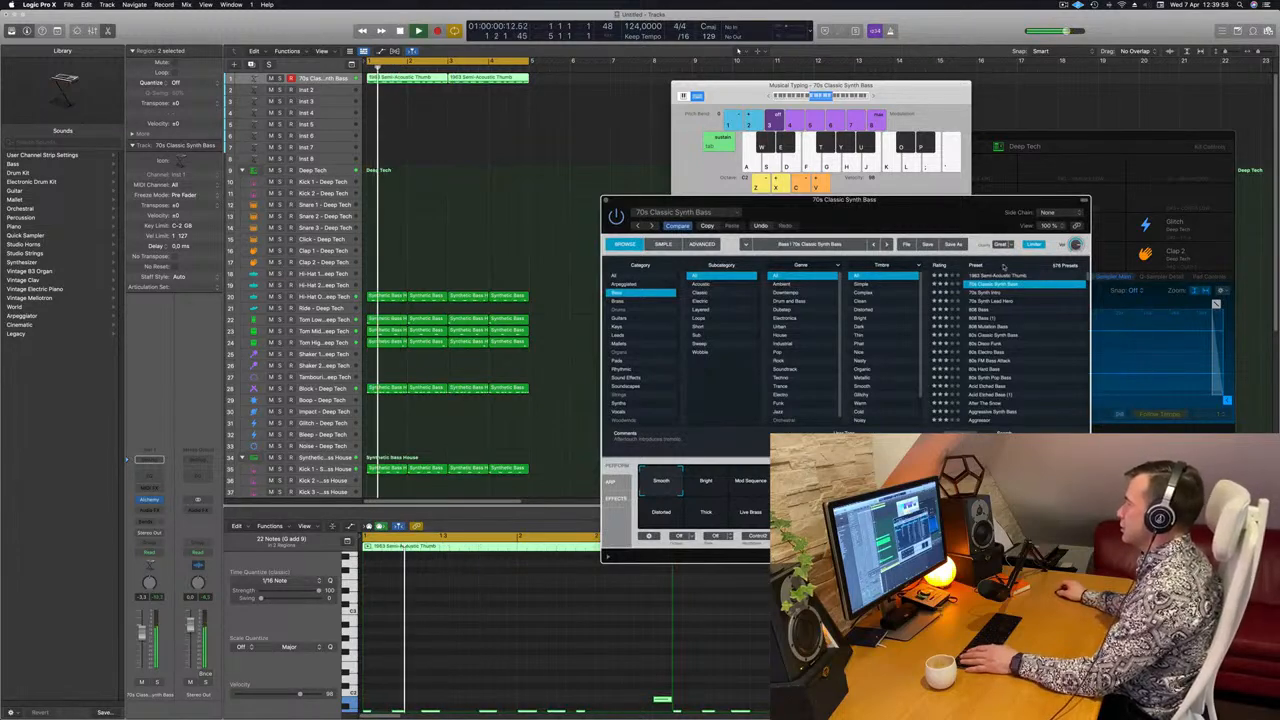
{"action": "left_click", "coordinate": [998, 276]}
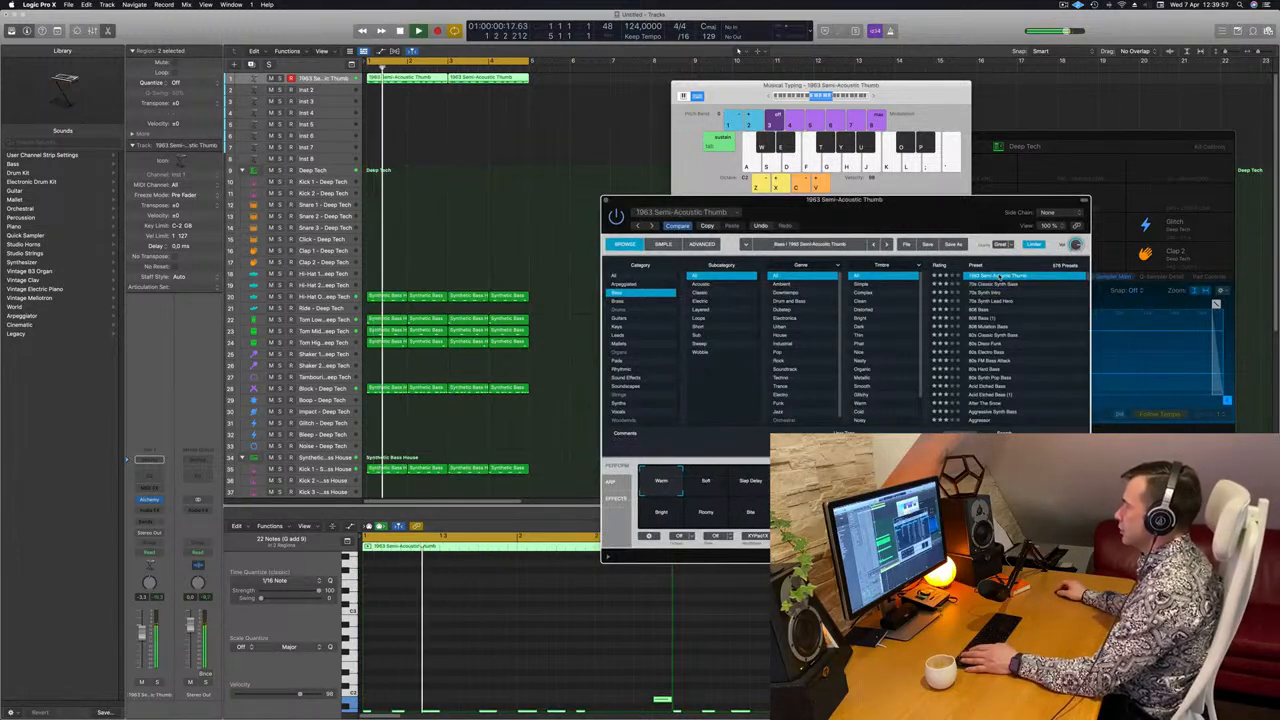
{"action": "left_click", "coordinate": [998, 284]}
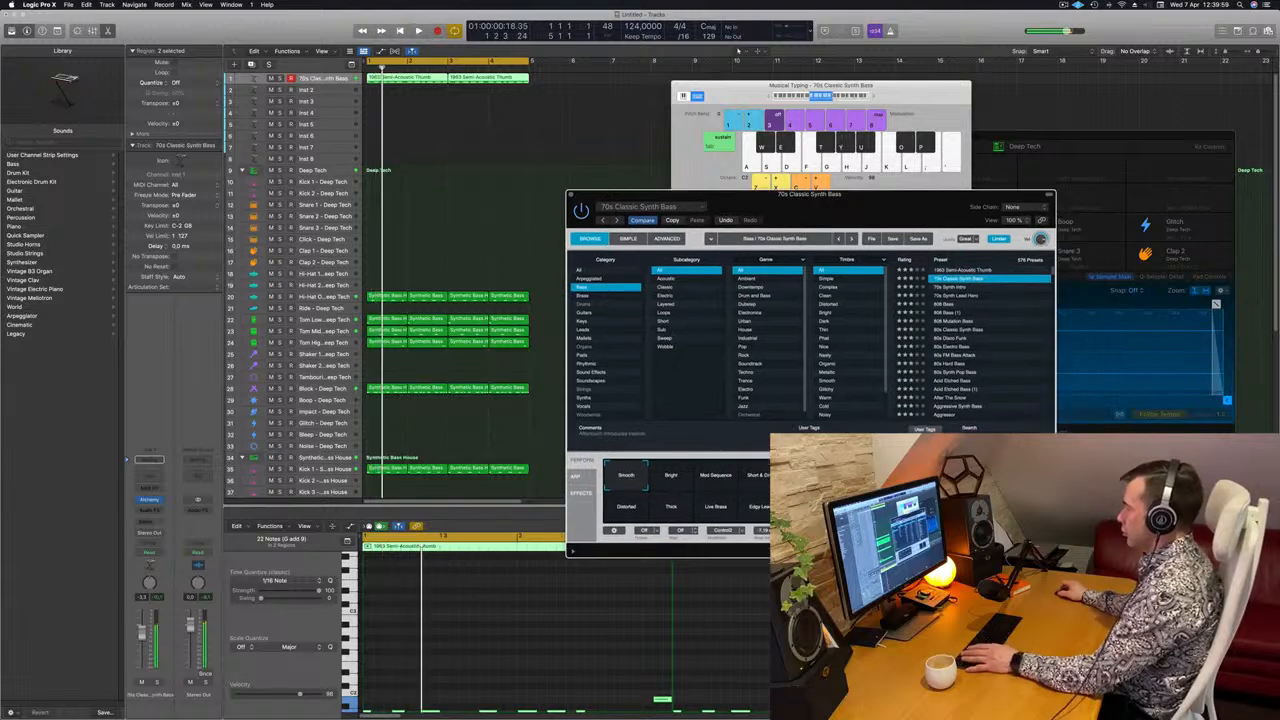
- Audition the synth bass's Bright, Mod Sequence, Short & Dirty, Distorted and Thick variations, return to Smooth and close Alchemy
{"action": "left_click_drag", "start_coordinate": [810, 193], "coordinate": [750, 43]}
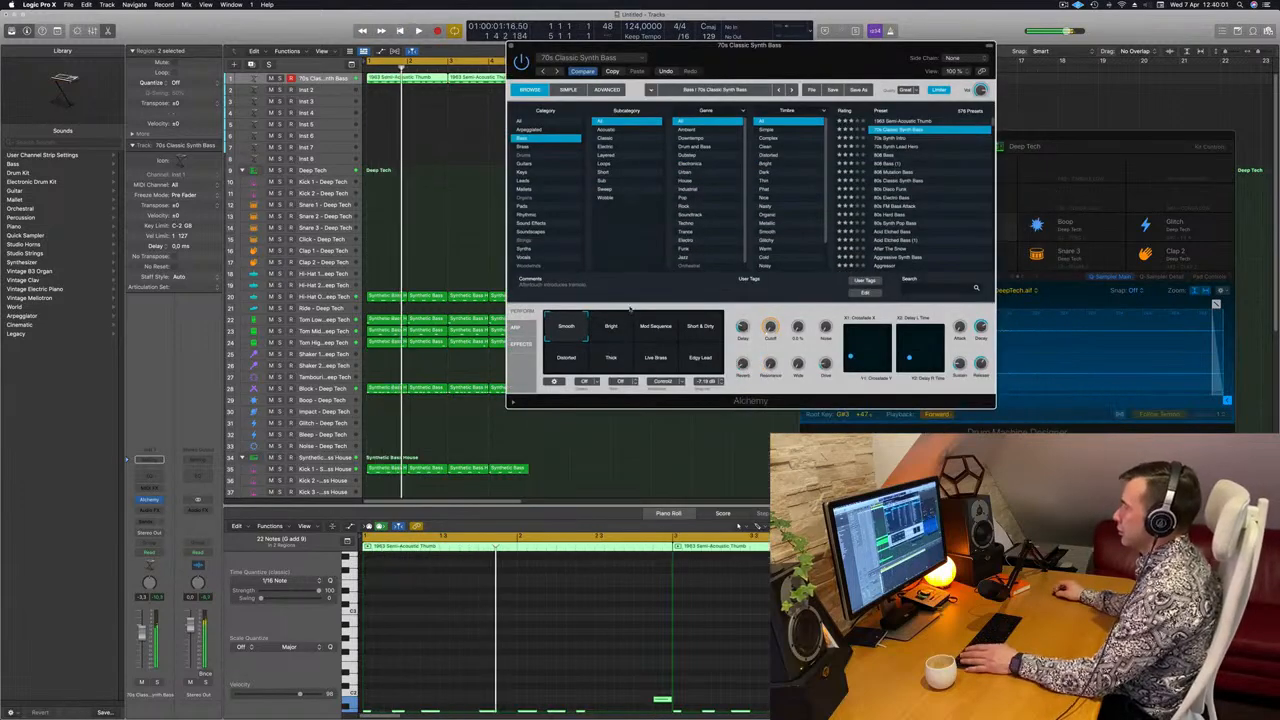
{"action": "left_click", "coordinate": [611, 326]}
{"action": "left_click", "coordinate": [655, 328]}
{"action": "left_click", "coordinate": [700, 330]}
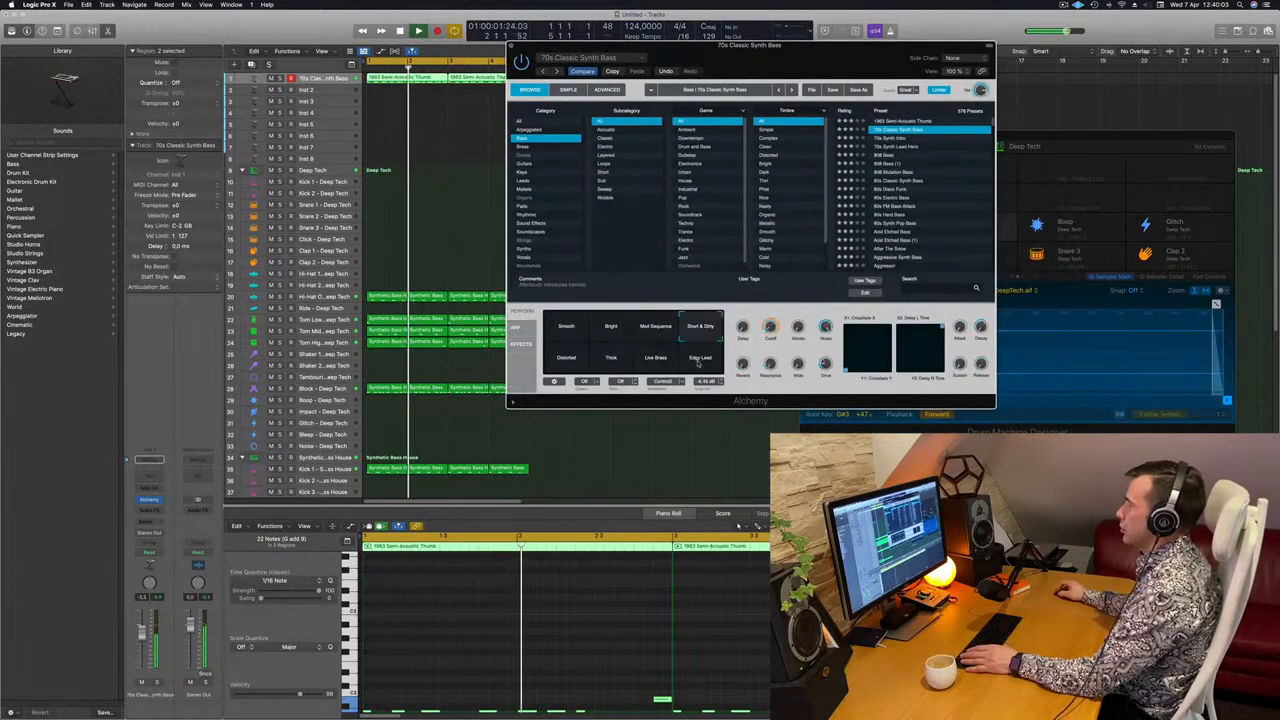
{"action": "left_click", "coordinate": [607, 360]}
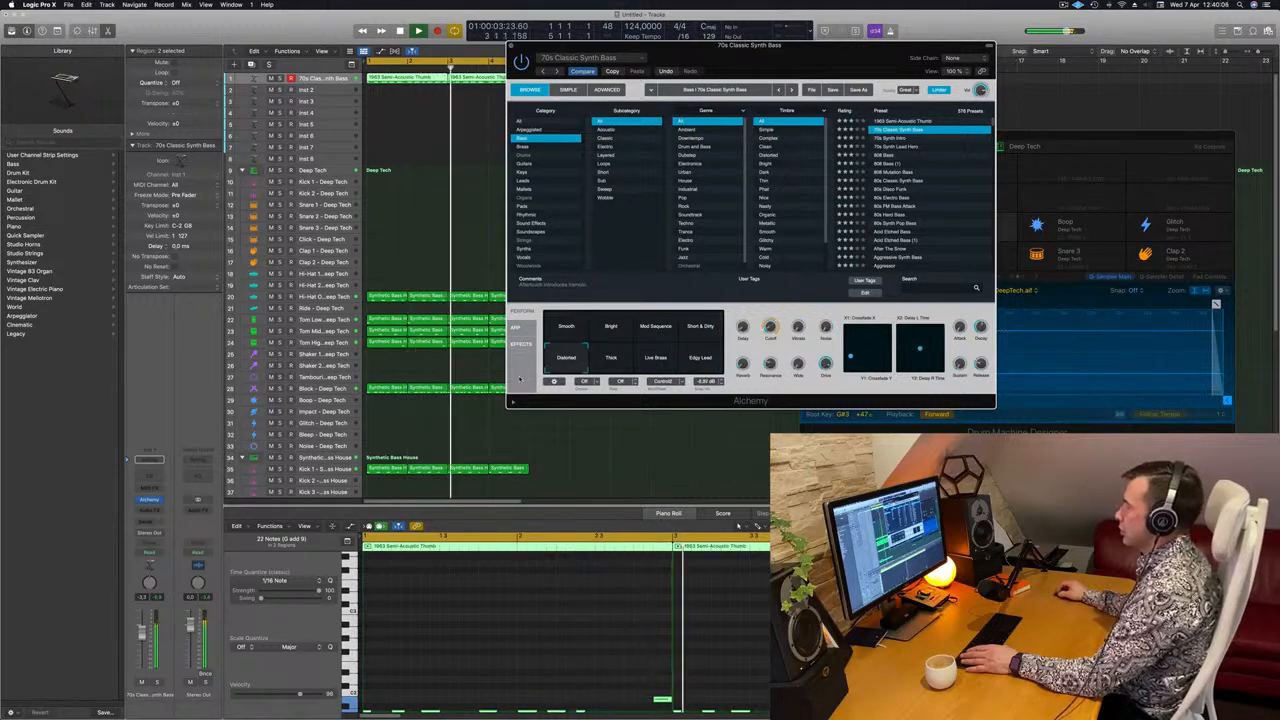
{"action": "left_click", "coordinate": [566, 330]}
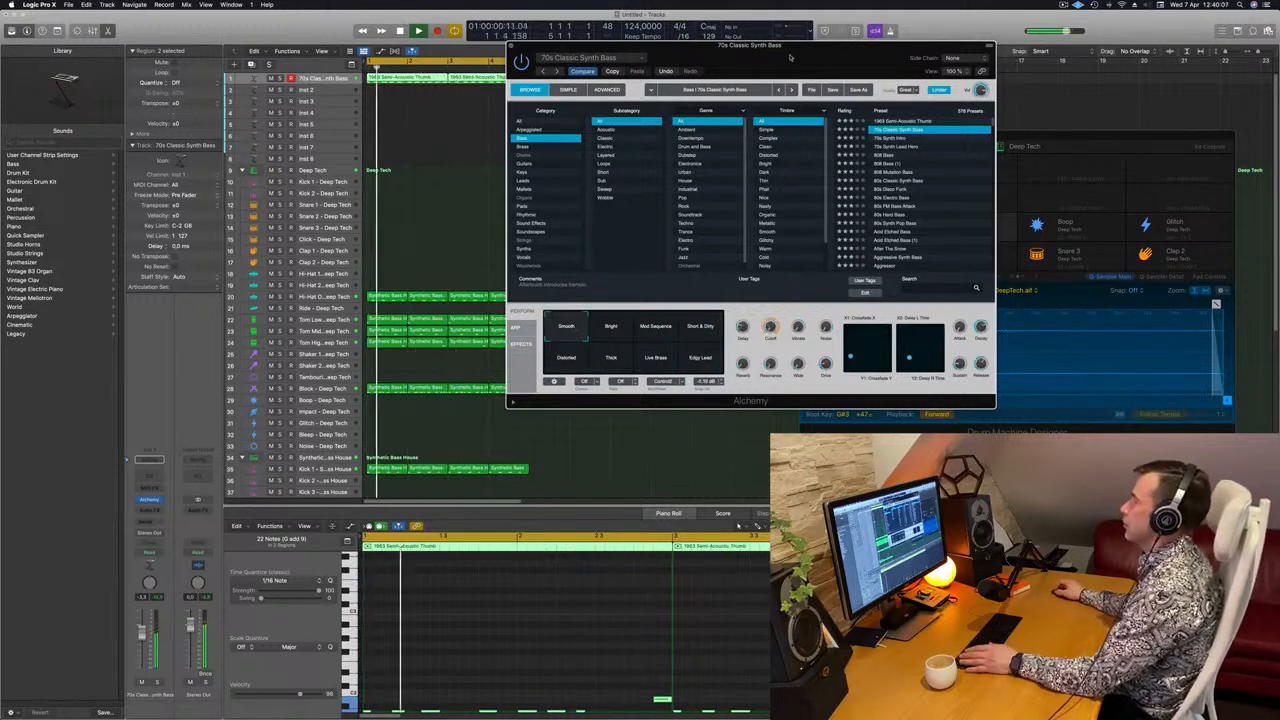
{"action": "left_click_drag", "start_coordinate": [589, 46], "coordinate": [558, 233]}
{"action": "key", "text": "space"}
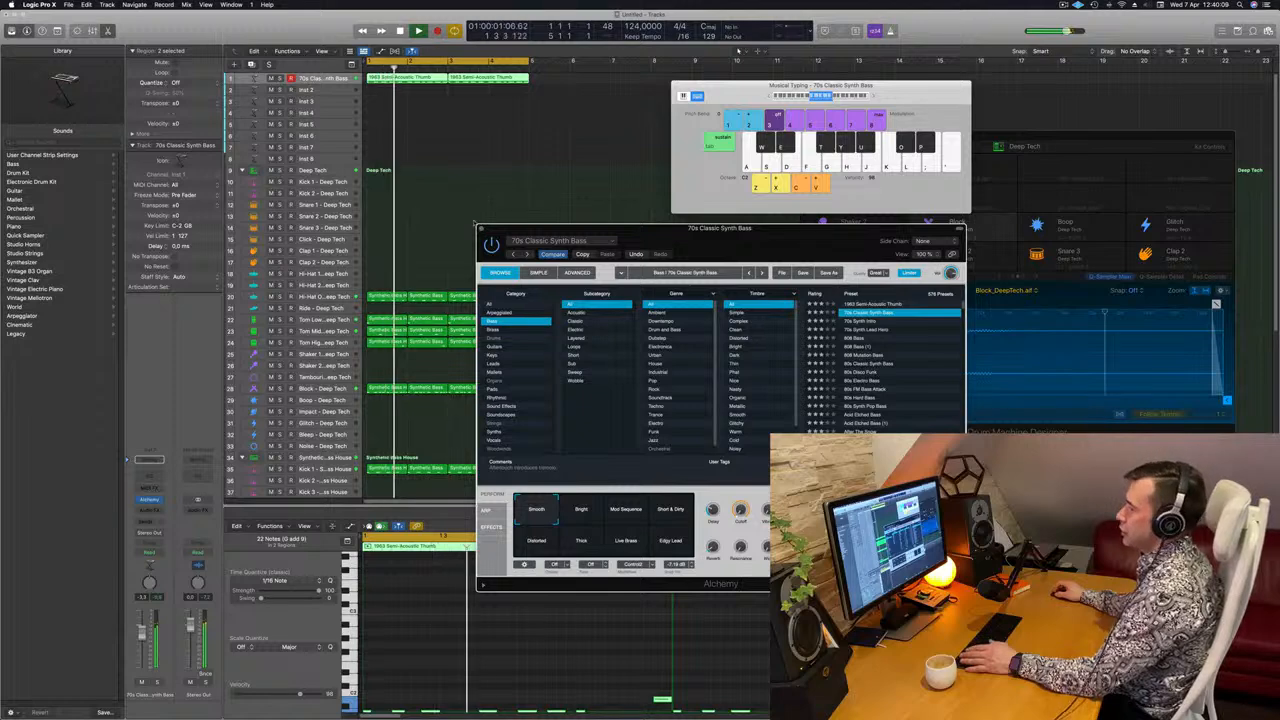
{"action": "left_click", "coordinate": [483, 229]}
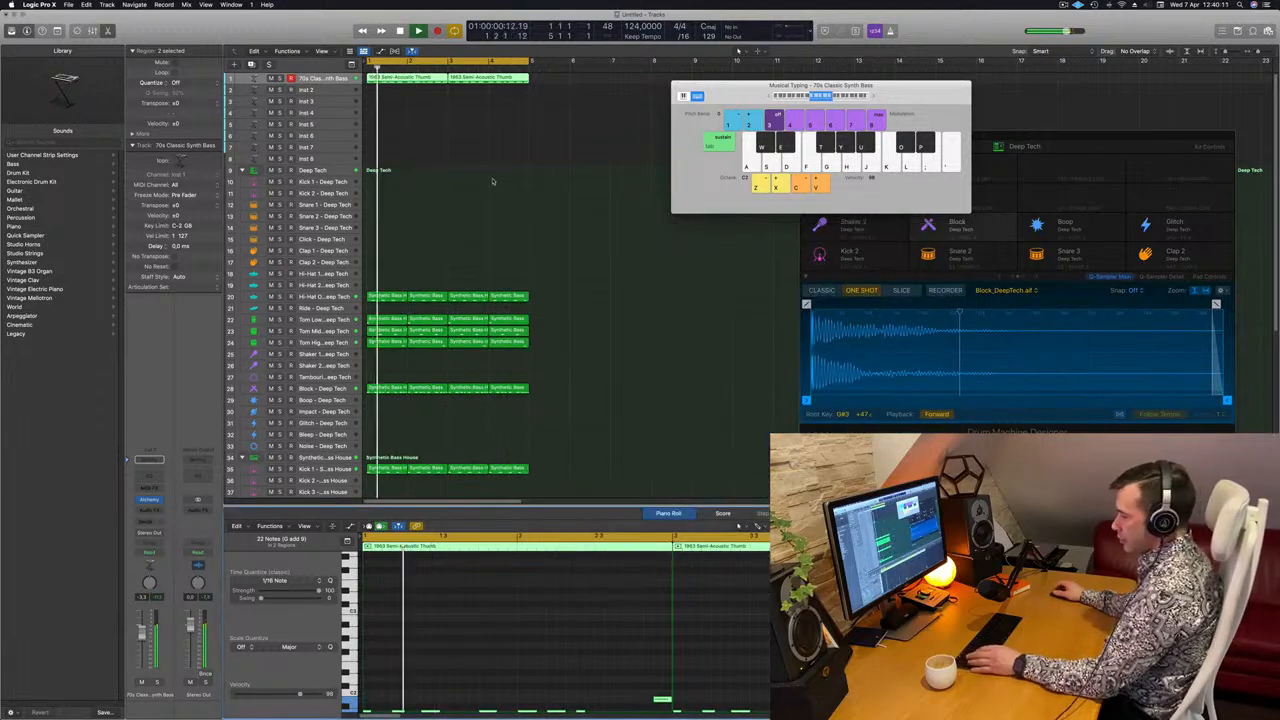
- Deselect the bass regions, close the Musical Typing keyboard and show the mixer below the arrangement
{"action": "left_click", "coordinate": [566, 218]}
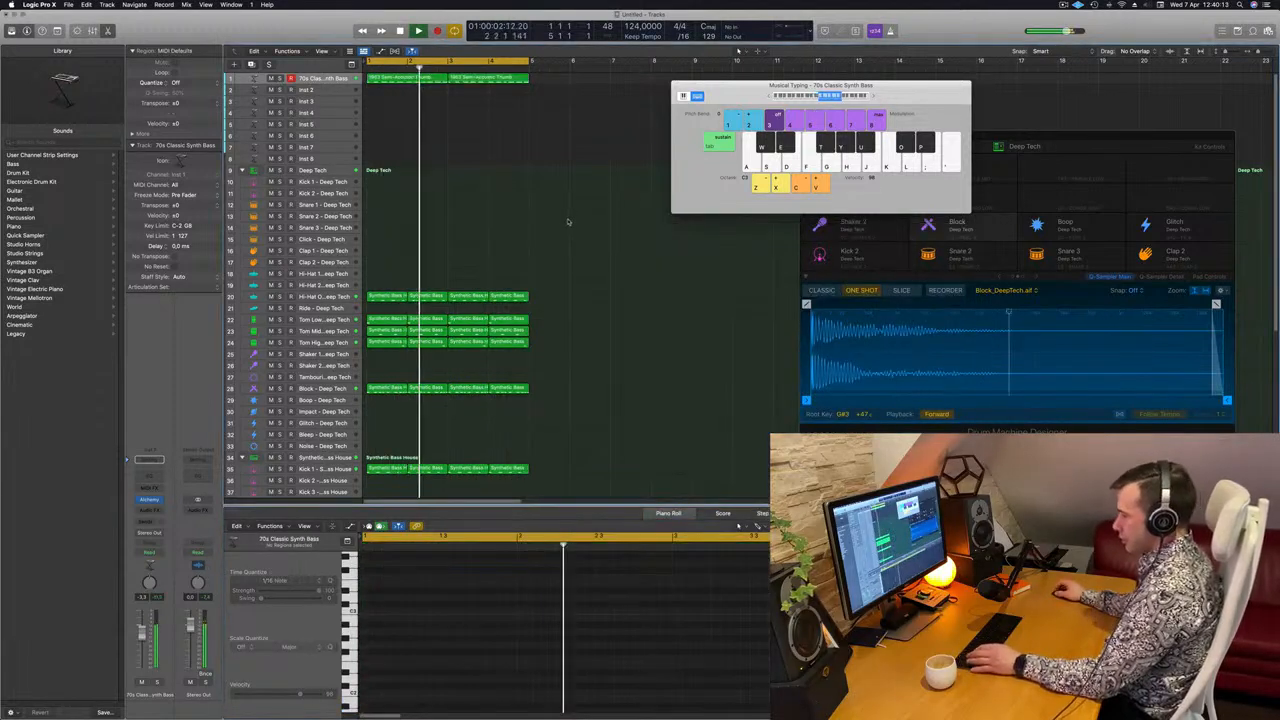
{"action": "key", "text": "super+k"}
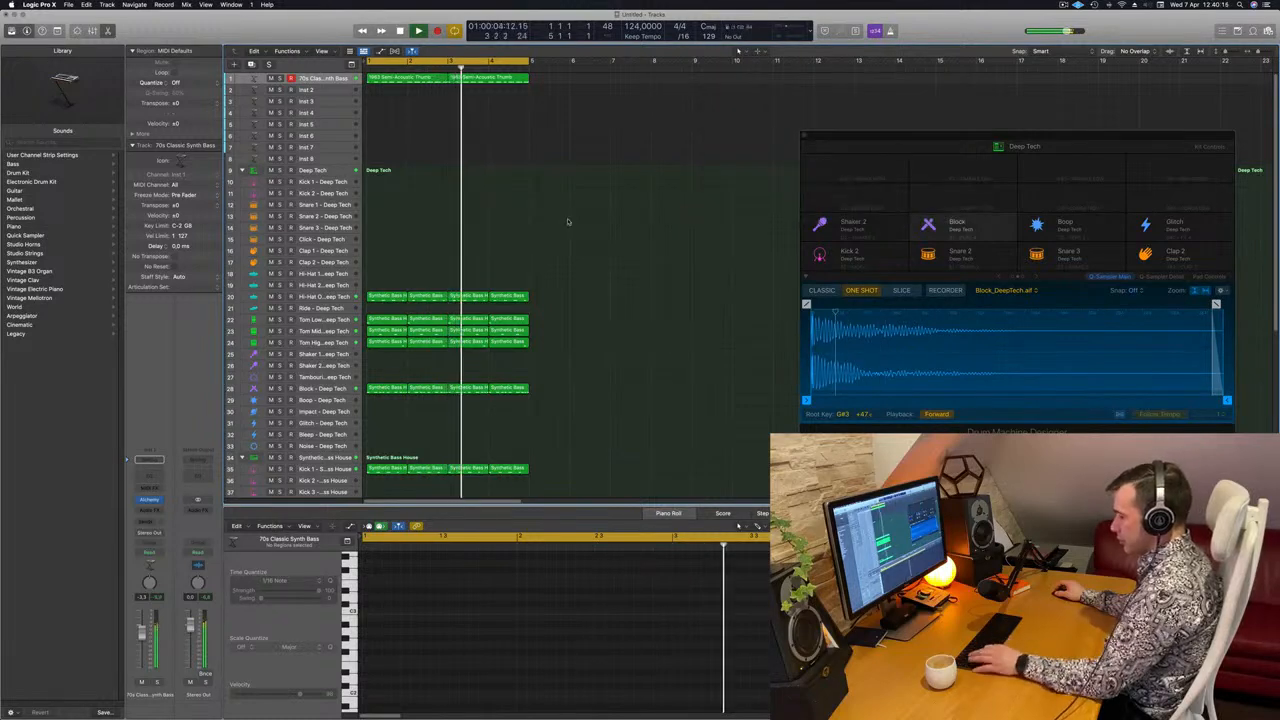
{"action": "key", "text": "x"}
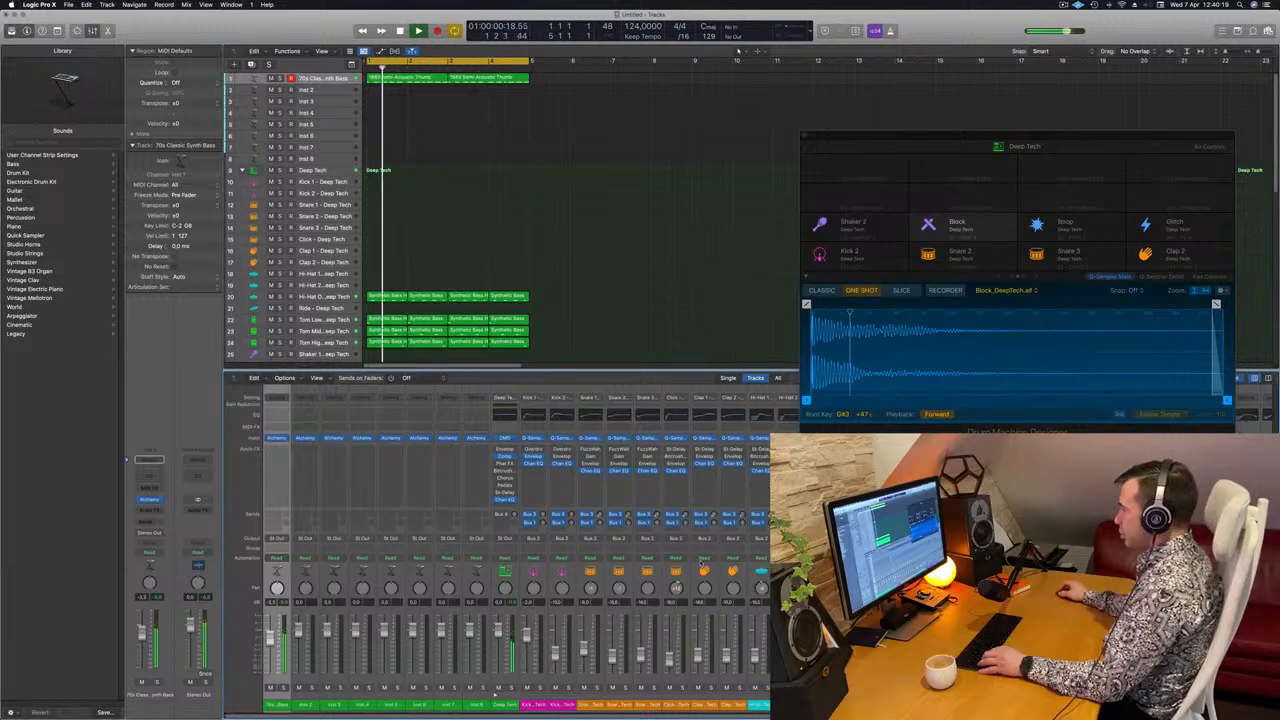
- Examine the channel strips of the Deep Tech and Synthetic Bass House kits in the mixer while the loop plays
{"action": "scroll", "coordinate": [516, 550], "scroll_direction": "right", "scroll_amount": 6}
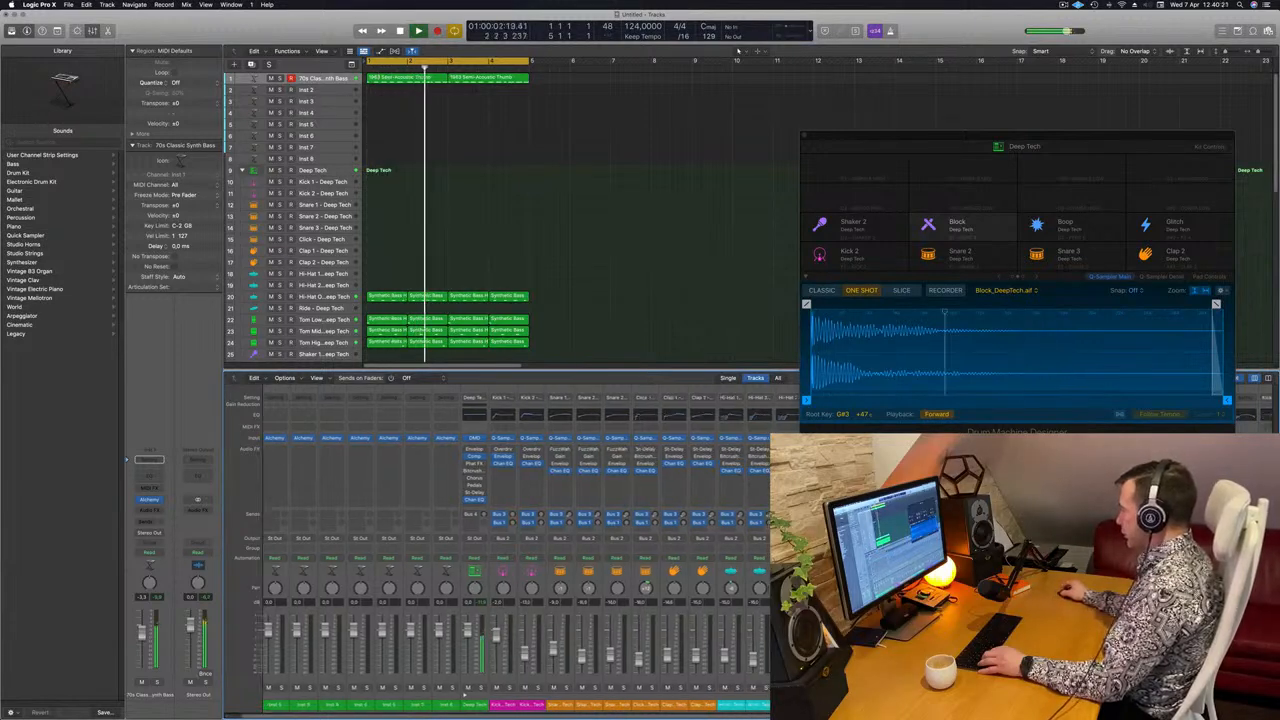
{"action": "scroll", "coordinate": [515, 550], "scroll_direction": "right", "scroll_amount": 3}
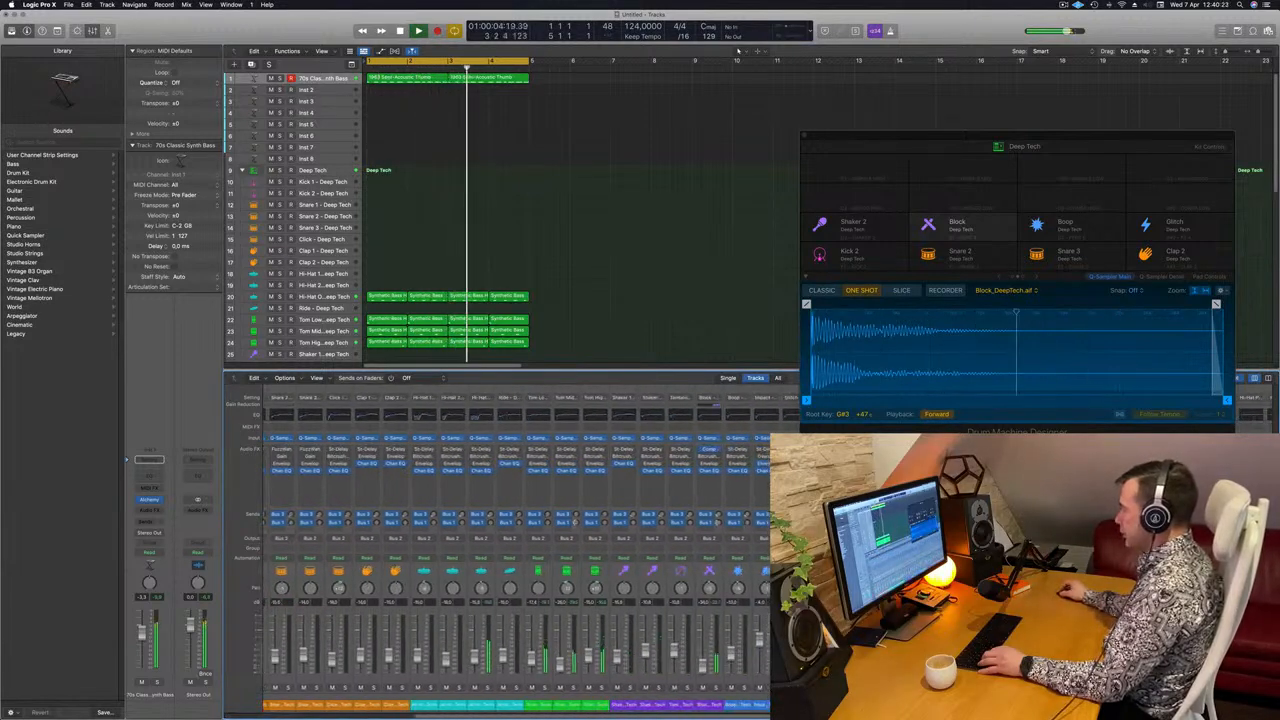
{"action": "scroll", "coordinate": [628, 692], "scroll_direction": "right", "scroll_amount": 5}
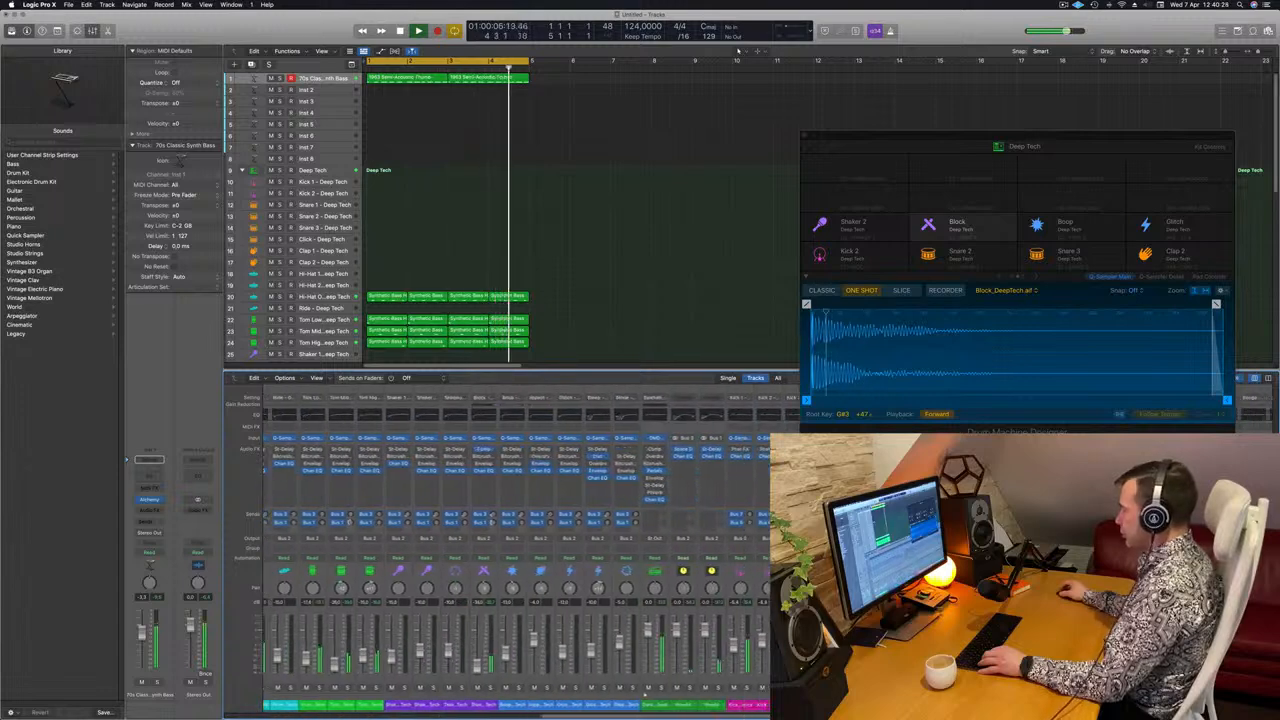
{"action": "scroll", "coordinate": [628, 692], "scroll_direction": "left", "scroll_amount": 15}
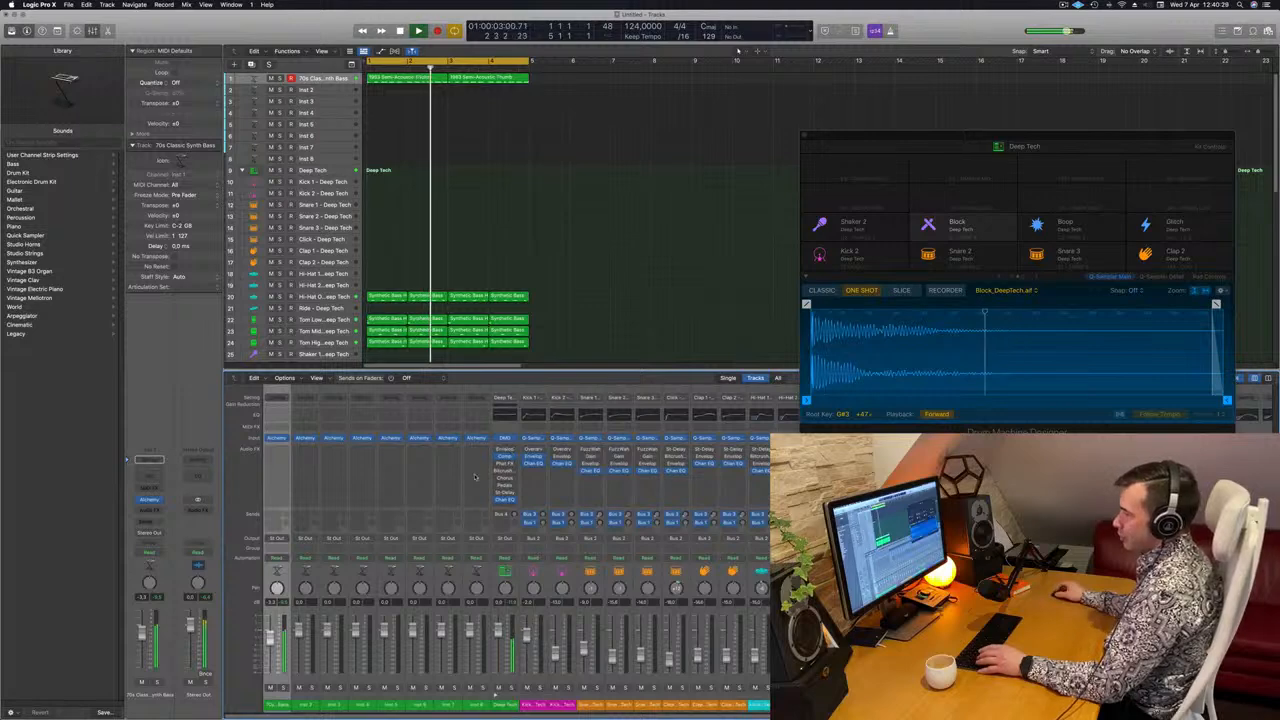
{"action": "scroll", "coordinate": [474, 477], "scroll_direction": "right", "scroll_amount": 2}
{"action": "scroll", "coordinate": [474, 477], "scroll_direction": "right", "scroll_amount": 10}
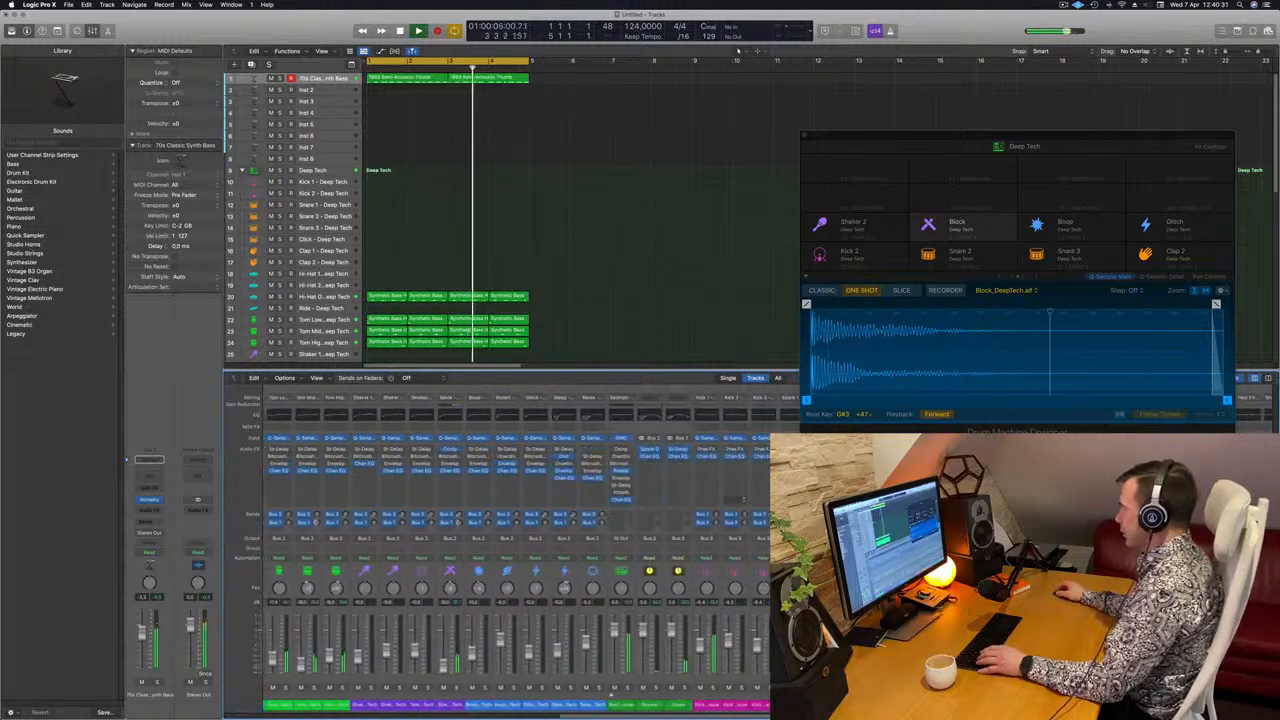
{"action": "scroll", "coordinate": [474, 477], "scroll_direction": "right", "scroll_amount": 2}
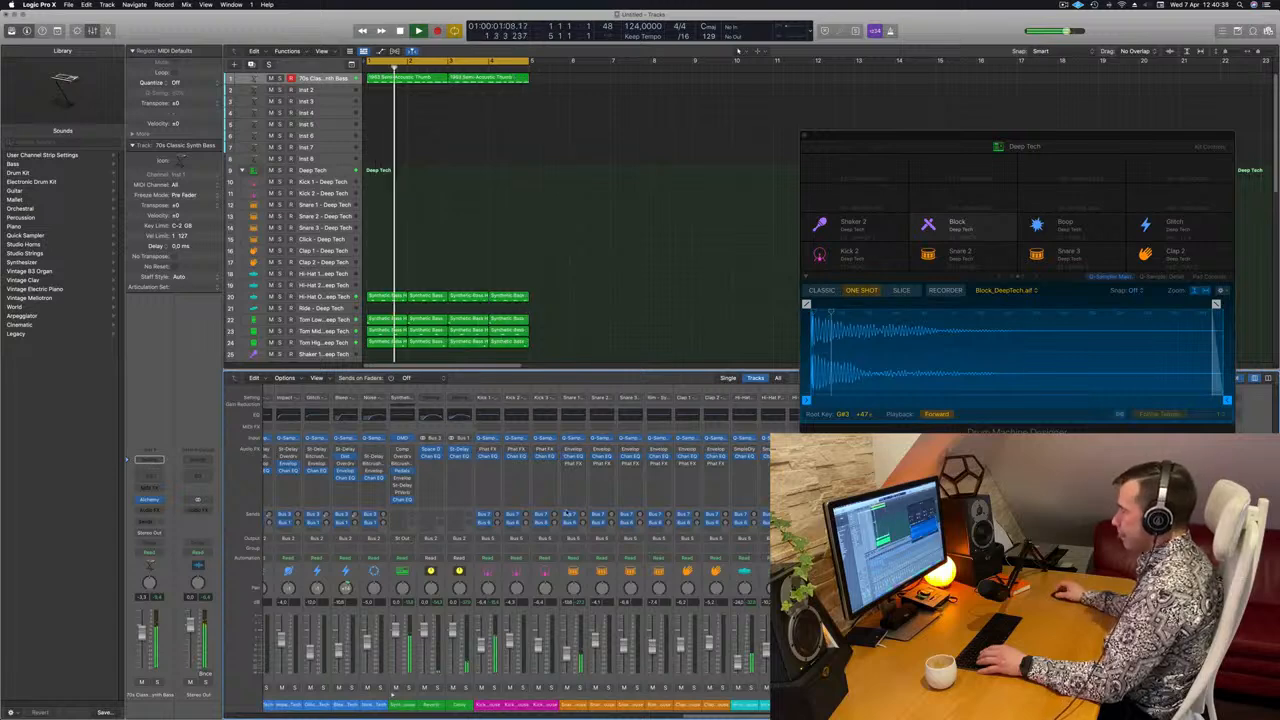
{"action": "scroll", "coordinate": [572, 499], "scroll_direction": "left", "scroll_amount": 6}
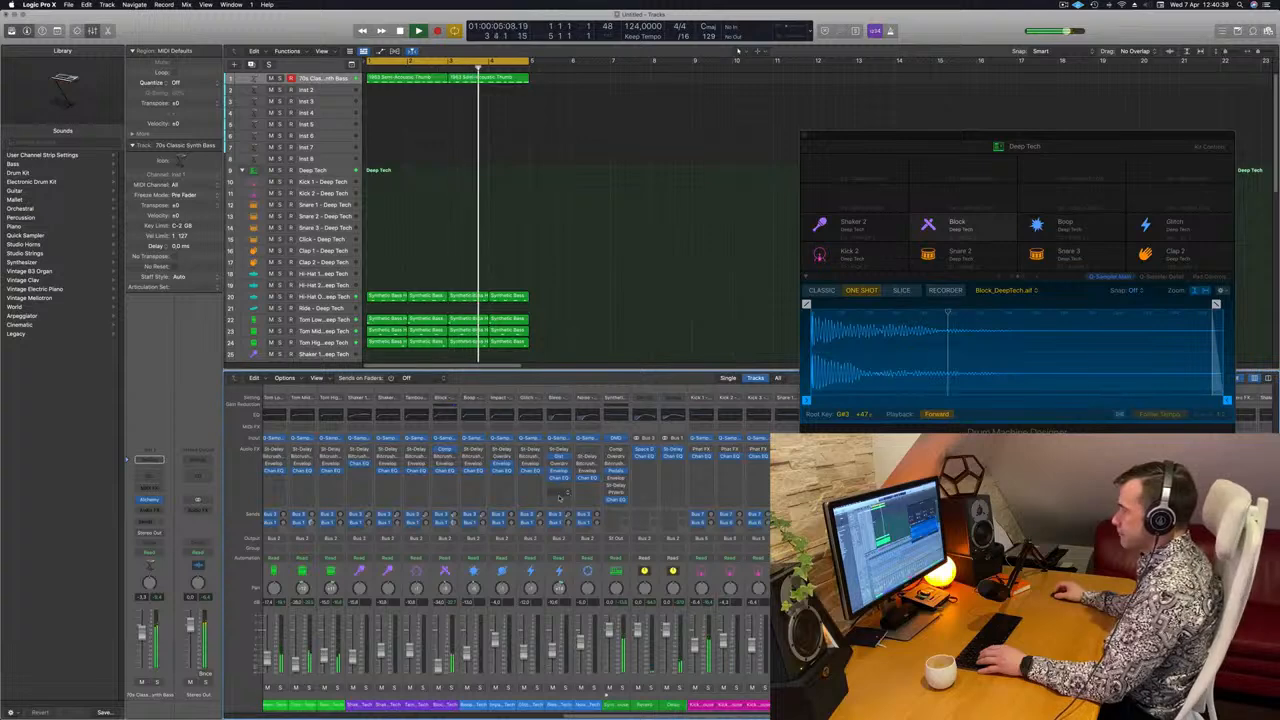
{"action": "scroll", "coordinate": [572, 499], "scroll_direction": "right", "scroll_amount": 8}
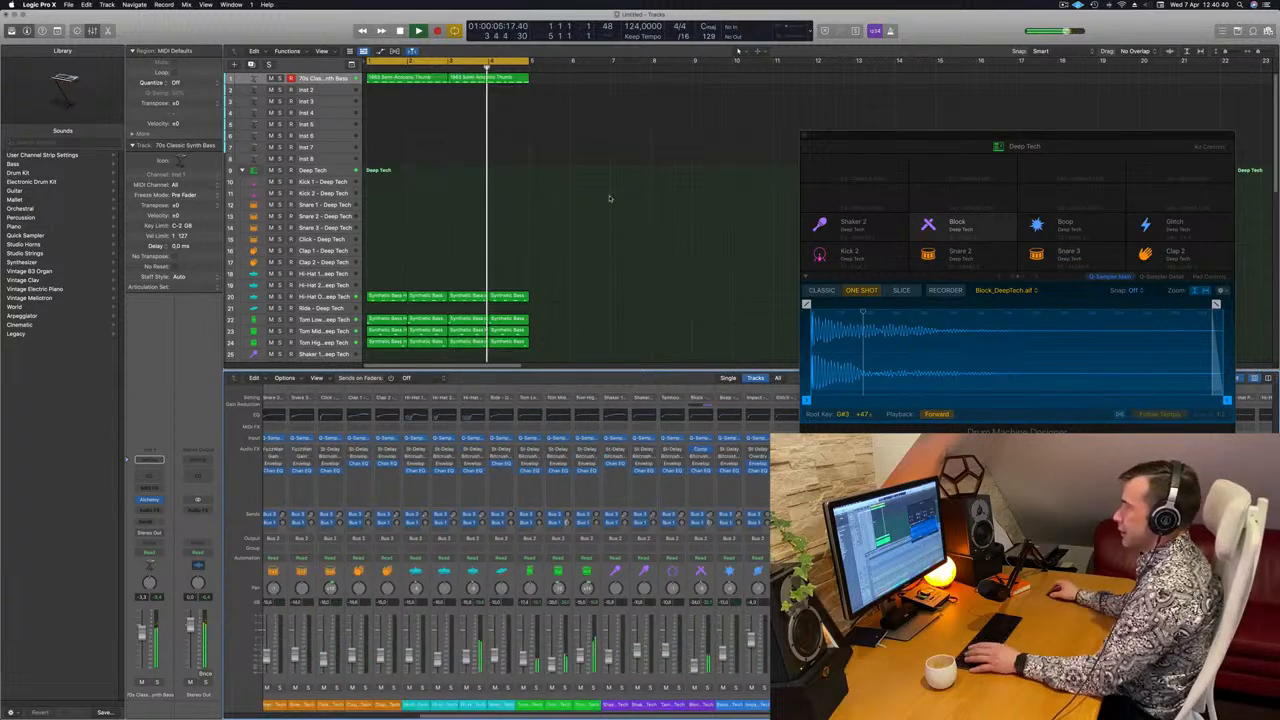
- Insert a stereo Compressor on the 70s Classic Synth Bass track and set its side chain source to Inst 33
{"action": "left_click", "coordinate": [157, 510]}
{"action": "mouse_move", "coordinate": [155, 530]}
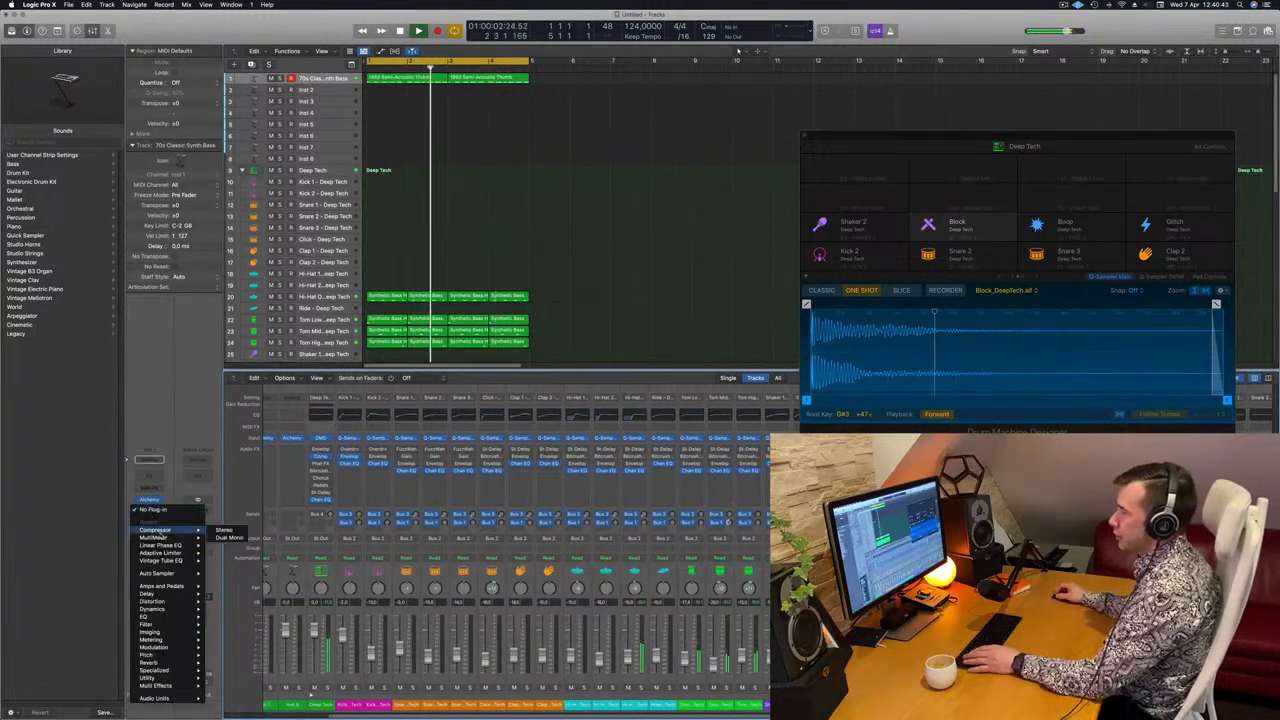
{"action": "left_click", "coordinate": [224, 530]}
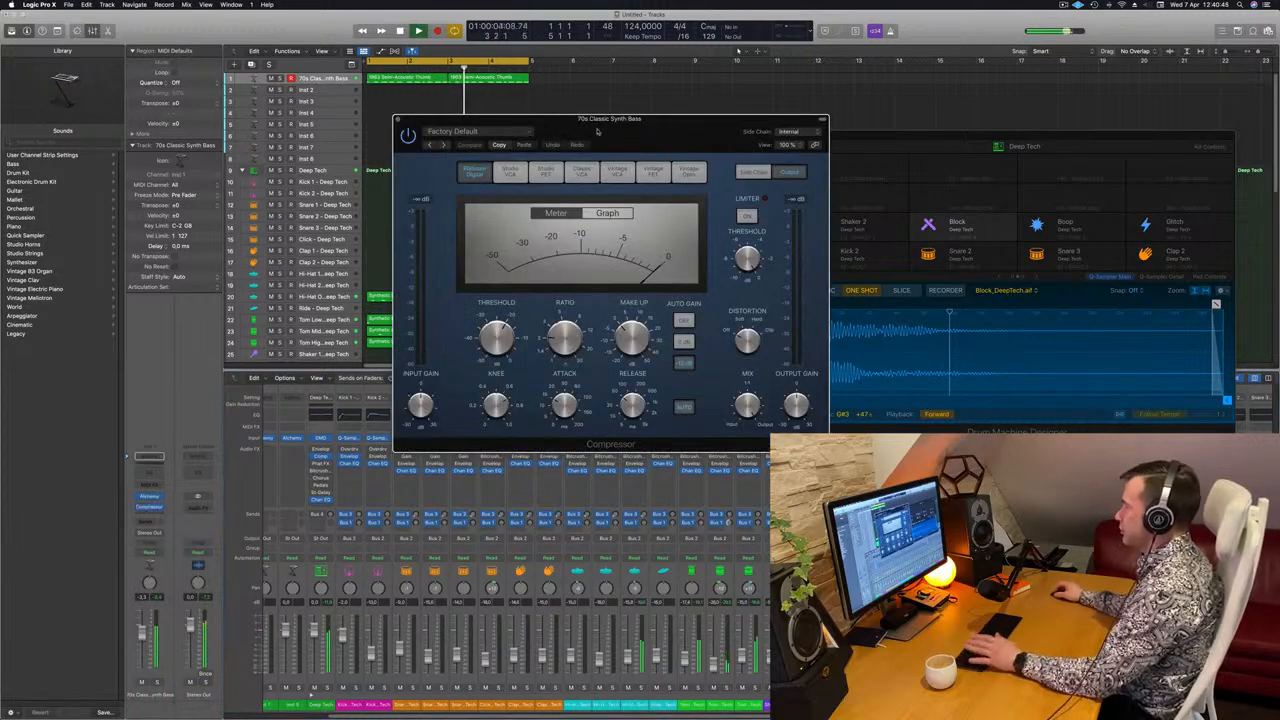
{"action": "left_click", "coordinate": [762, 130]}
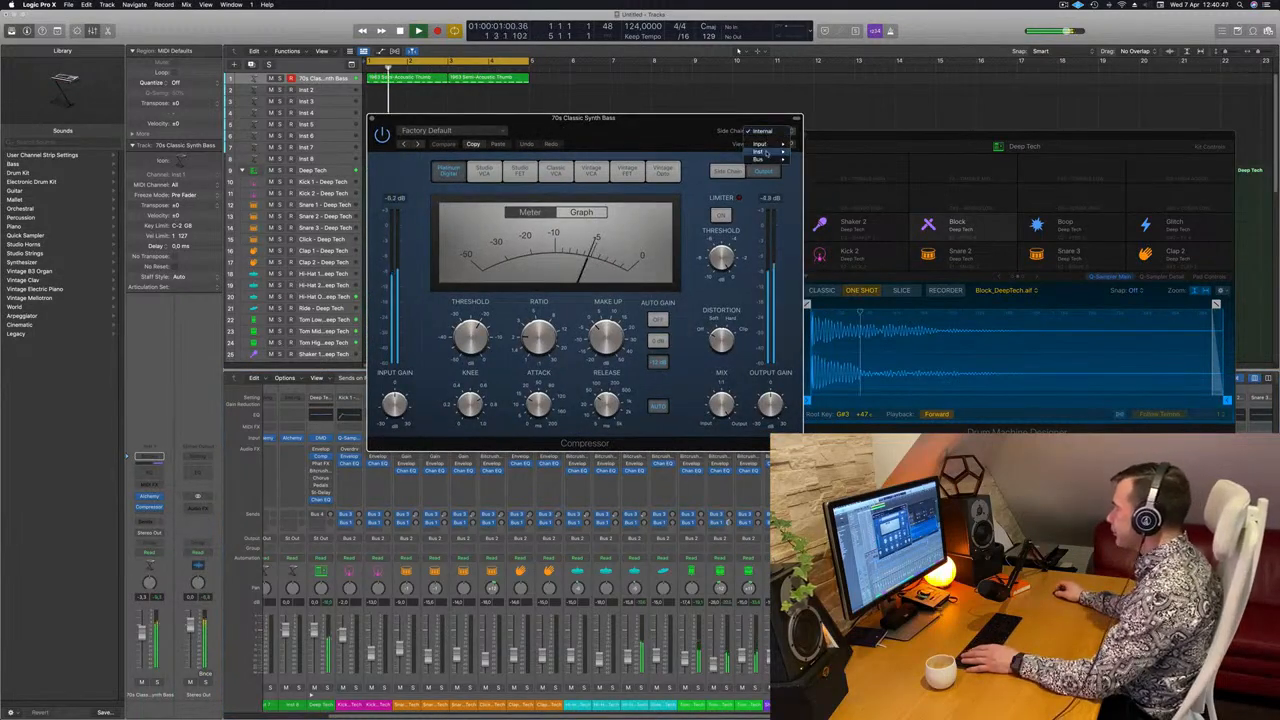
{"action": "mouse_move", "coordinate": [770, 151]}
{"action": "left_click", "coordinate": [840, 388]}
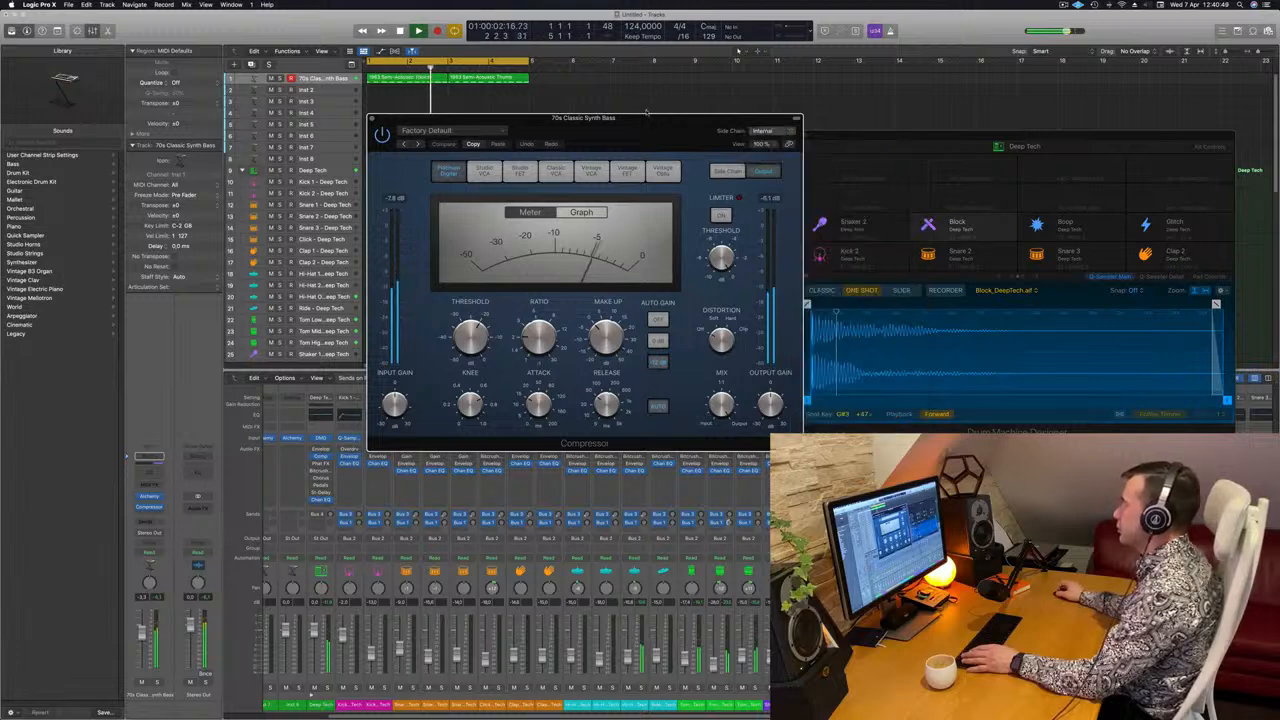
{"action": "left_click_drag", "start_coordinate": [674, 135], "coordinate": [986, 117]}
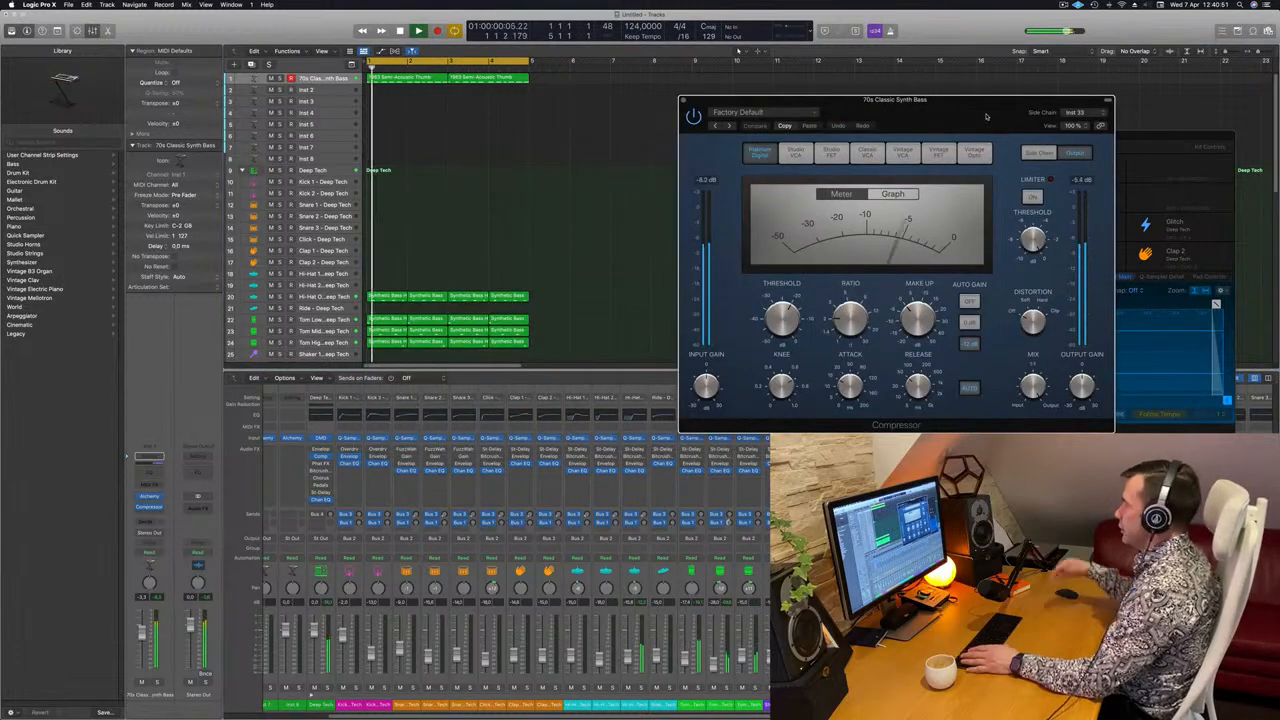
- Adjust the bass compressor's ratio and release, set its attack to 0 ms and lower the bass track's volume slightly
{"action": "left_click_drag", "start_coordinate": [917, 406], "coordinate": [917, 415]}
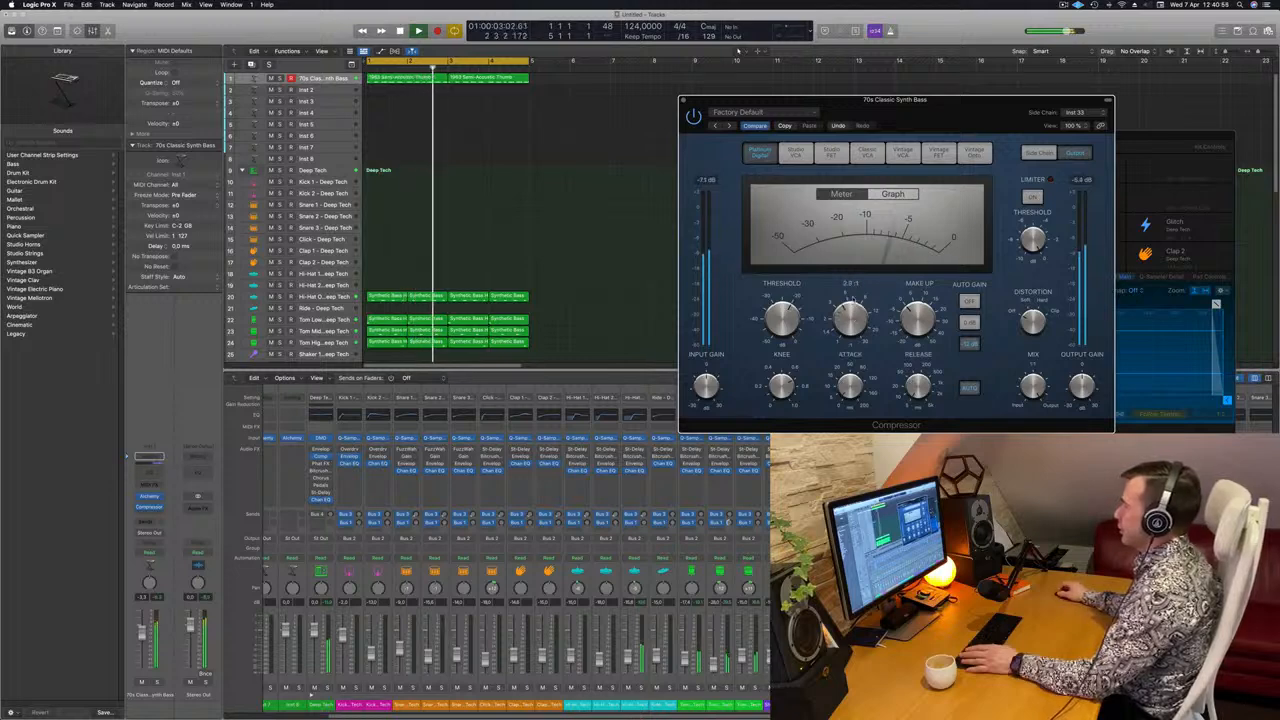
{"action": "left_click_drag", "start_coordinate": [849, 392], "coordinate": [847, 404]}
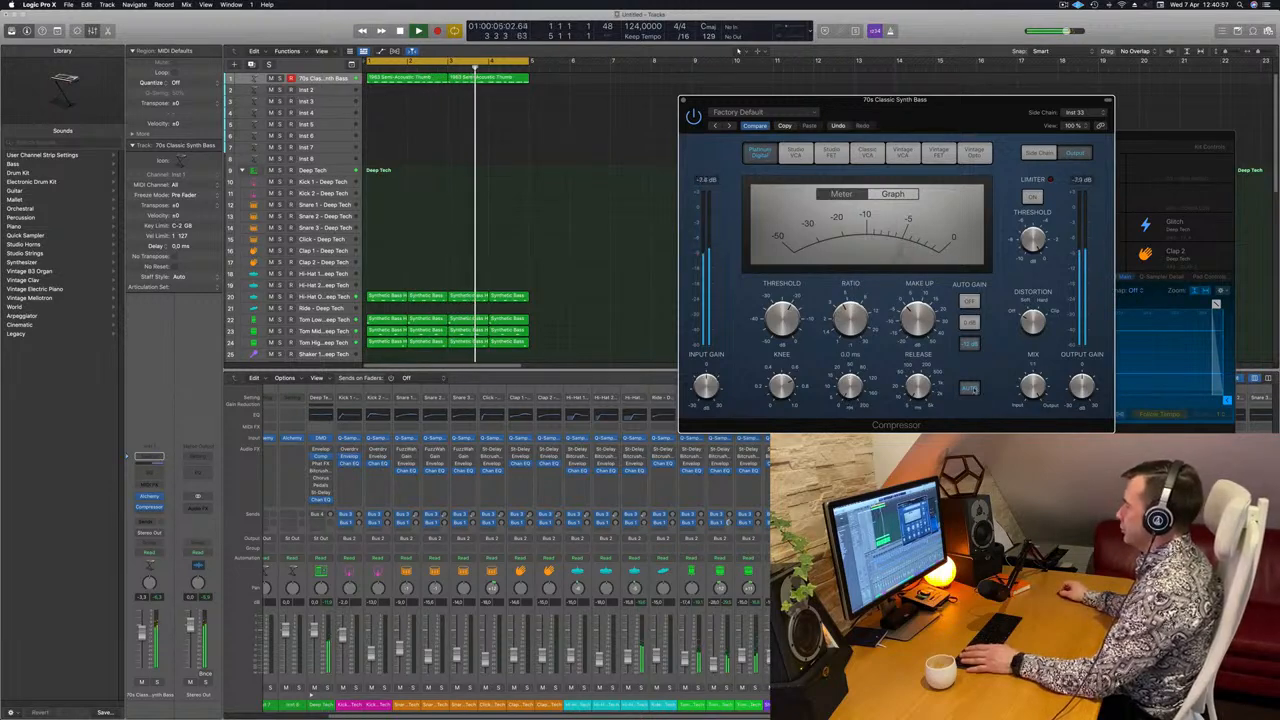
{"action": "left_click_drag", "start_coordinate": [980, 128], "coordinate": [859, 206]}
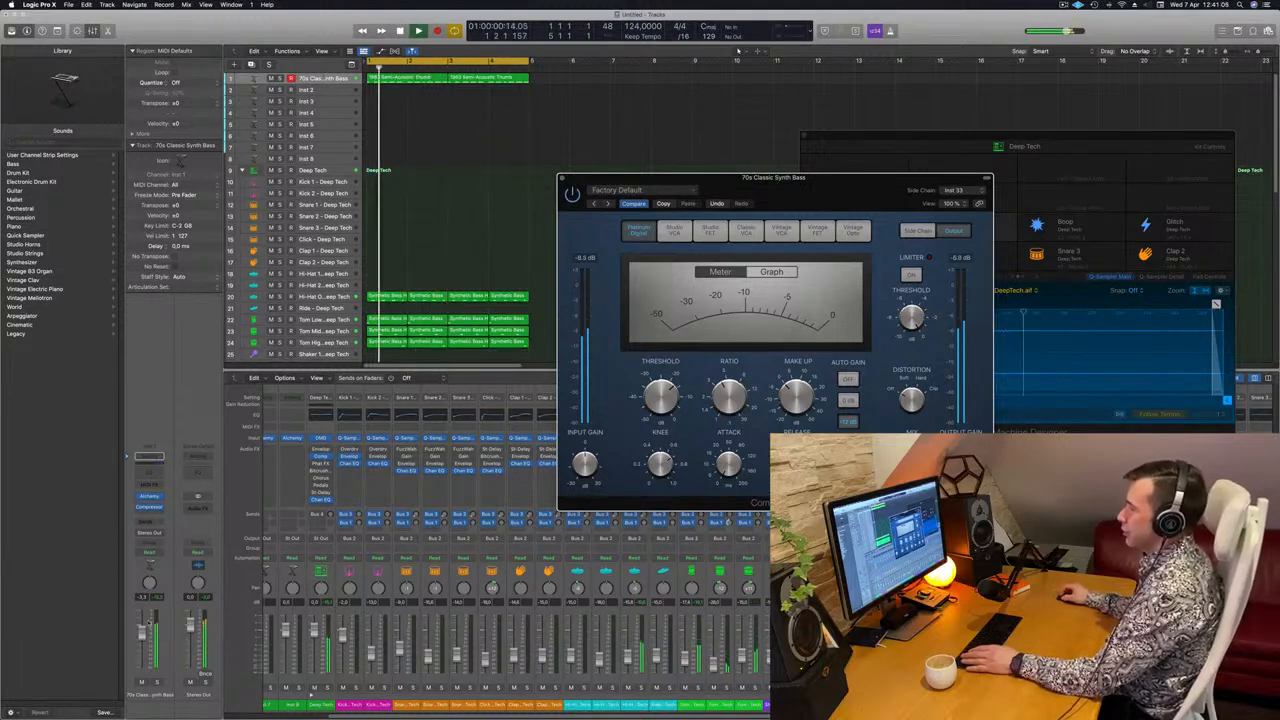
{"action": "left_click_drag", "start_coordinate": [141, 631], "coordinate": [140, 636]}
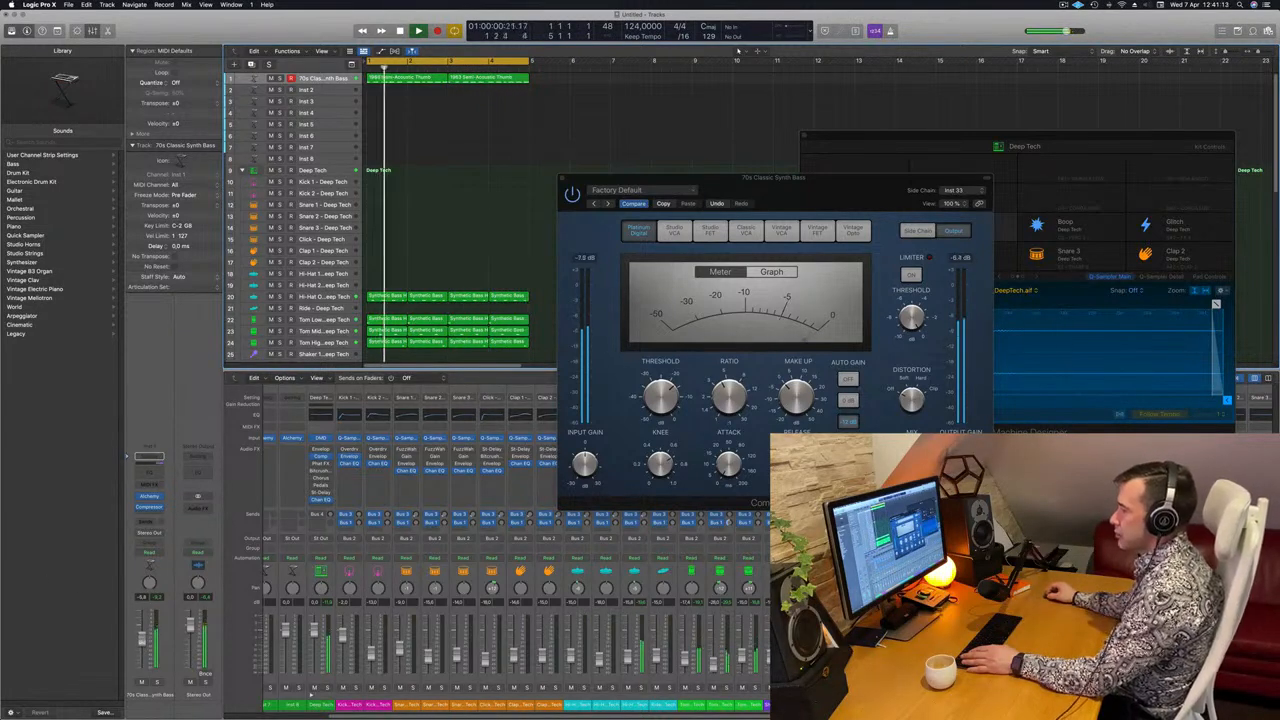
- Replay the loop from the start to check the side-chained bass and look through the drum tracks
{"action": "scroll", "coordinate": [467, 199], "scroll_direction": "down", "scroll_amount": 6}
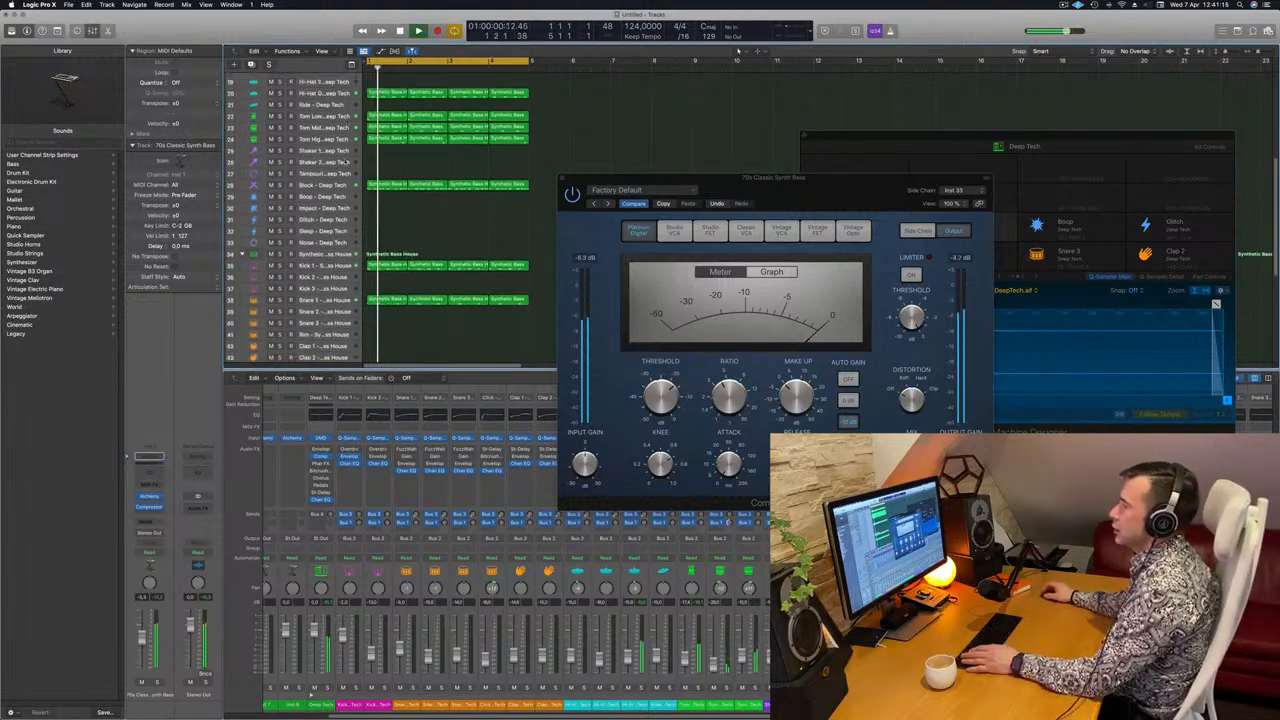
{"action": "key", "text": "space"}
{"action": "key", "text": "space"}
{"action": "scroll", "coordinate": [362, 304], "scroll_direction": "down", "scroll_amount": 3}
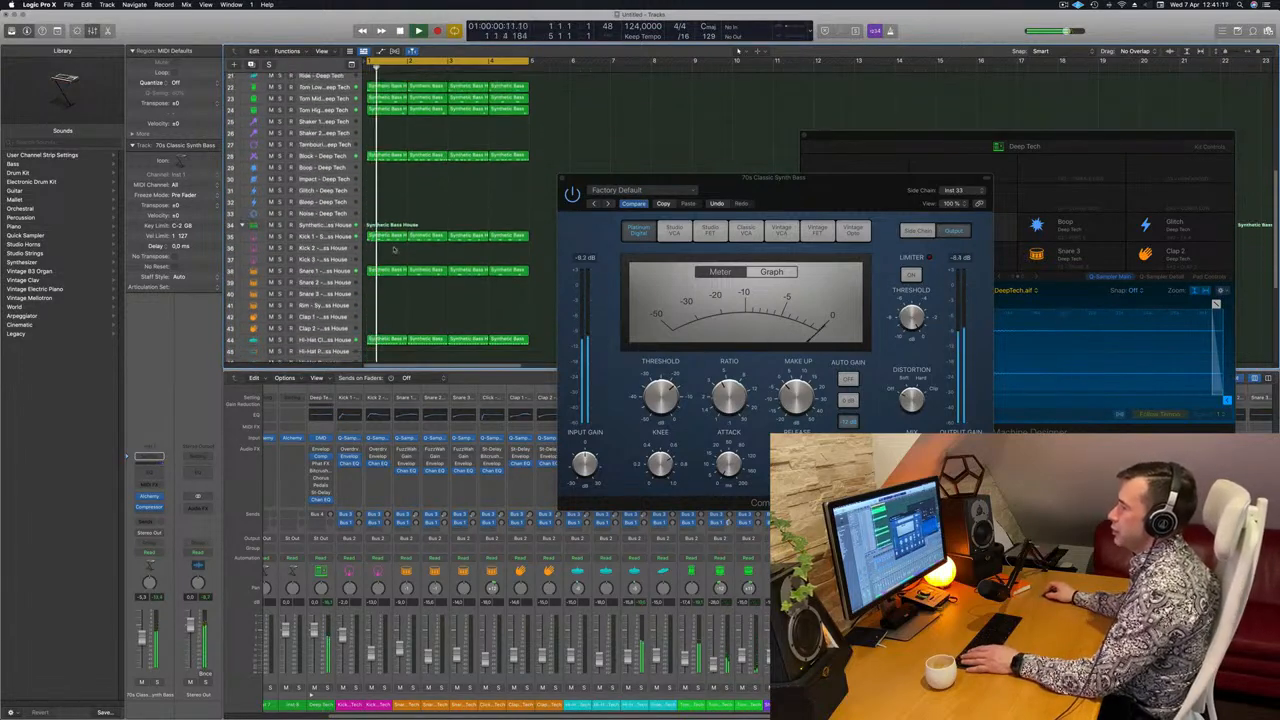
{"action": "scroll", "coordinate": [376, 301], "scroll_direction": "up", "scroll_amount": 3}
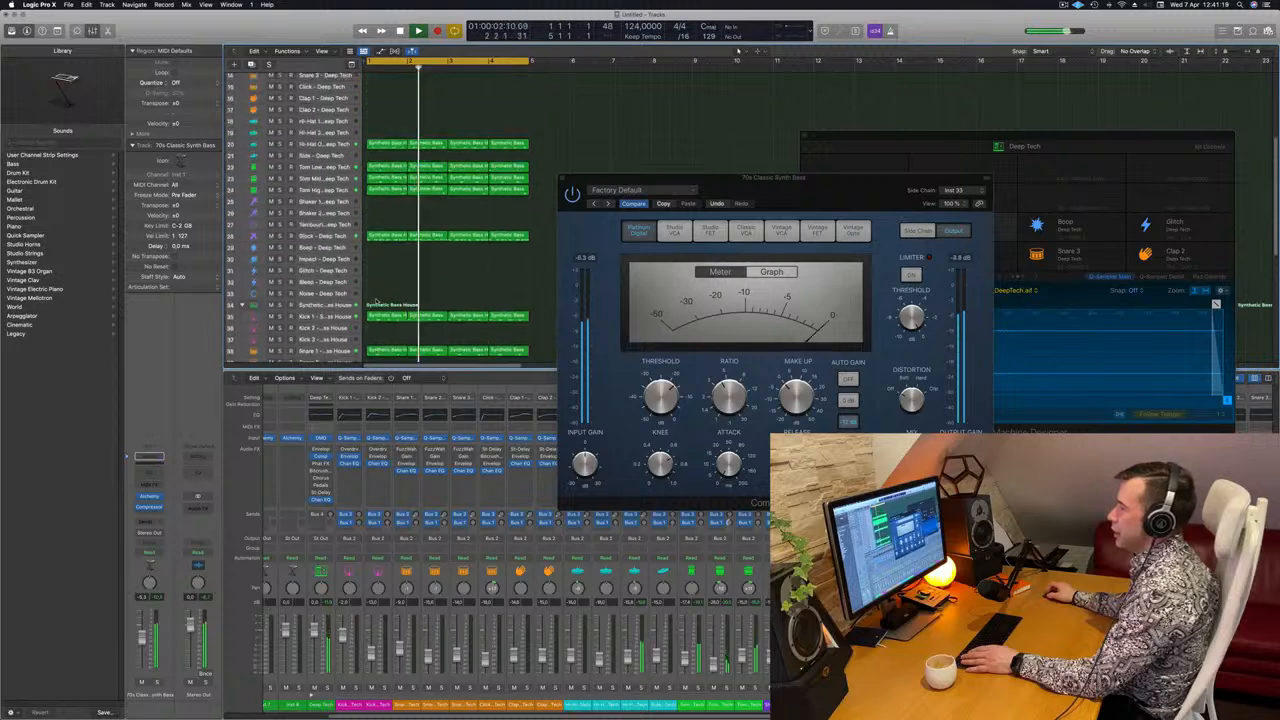
{"action": "scroll", "coordinate": [390, 278], "scroll_direction": "up", "scroll_amount": 4}
{"action": "key", "text": "Return"}
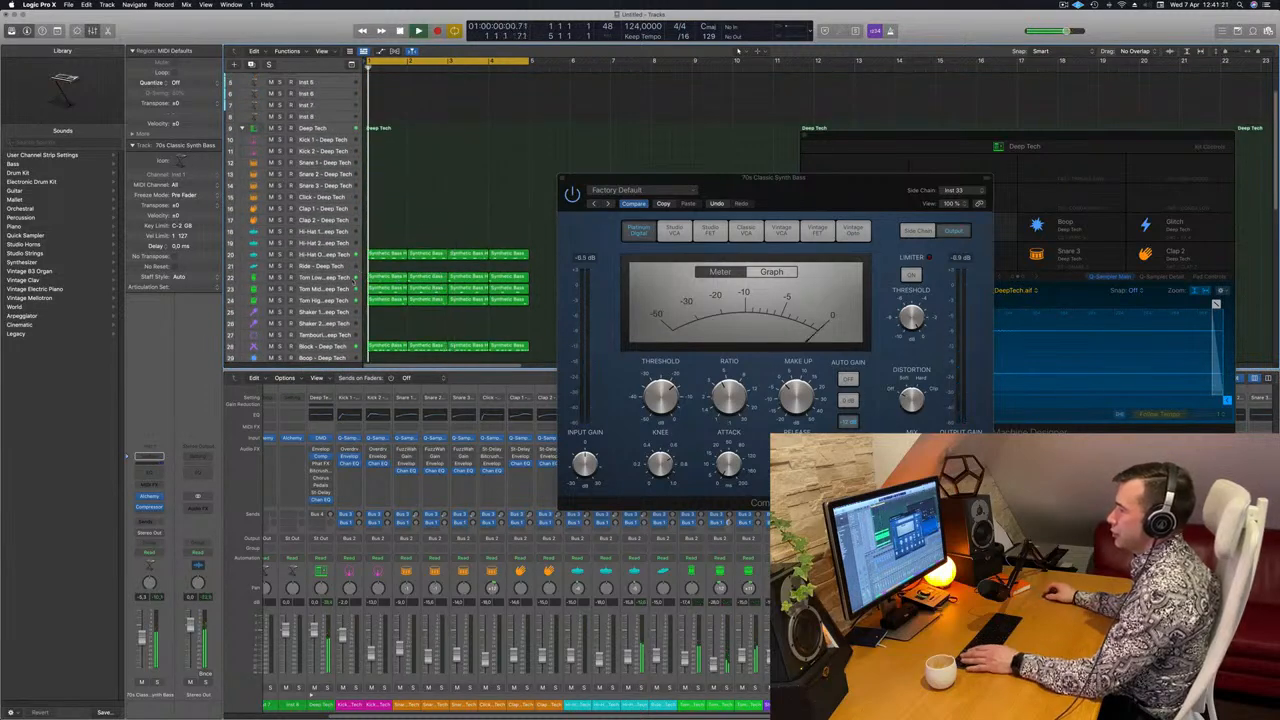
- Close the Compressor and hide the drum kit's plug-in window to clear the arrangement
{"action": "left_click", "coordinate": [343, 253]}
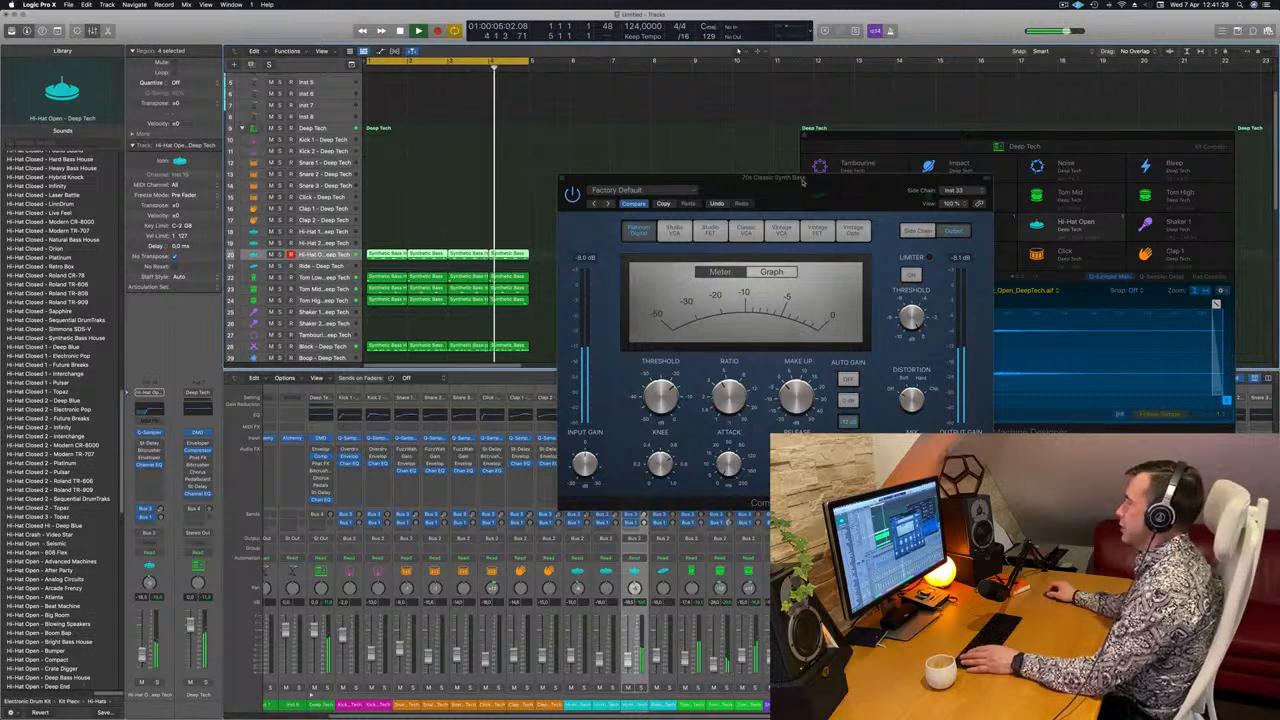
{"action": "left_click_drag", "start_coordinate": [808, 193], "coordinate": [746, 206]}
{"action": "left_click", "coordinate": [503, 192]}
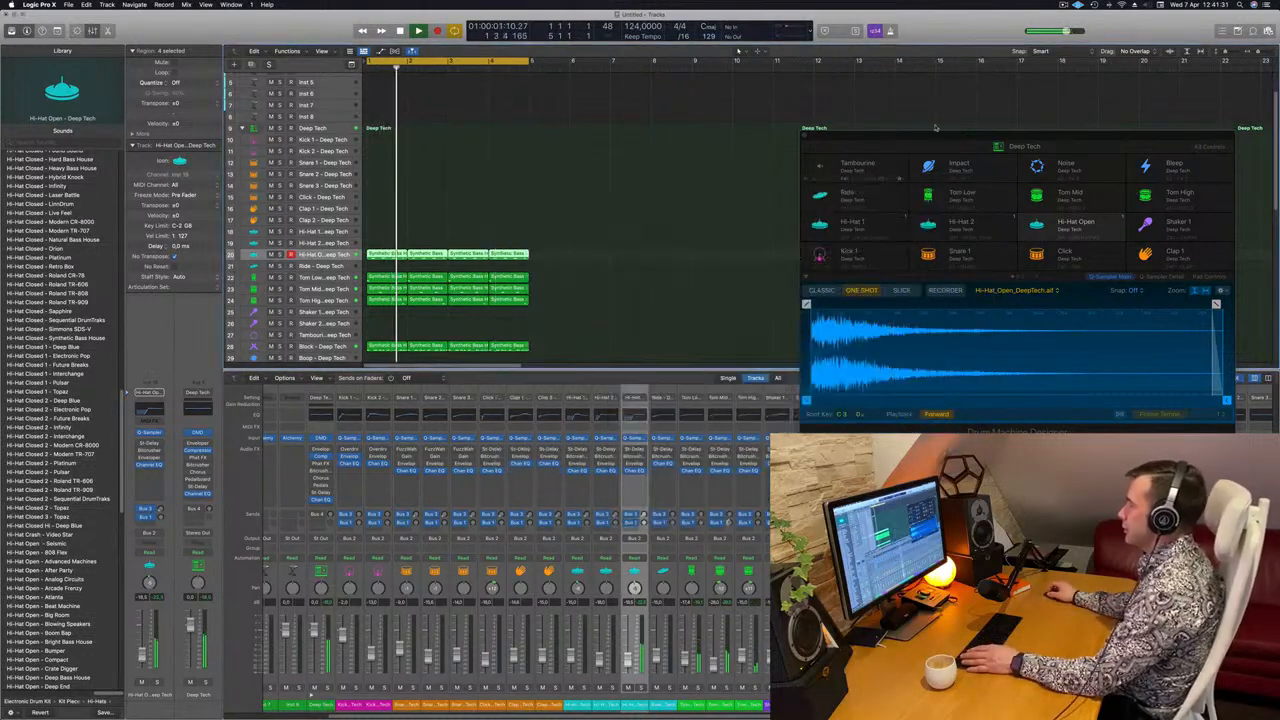
{"action": "left_click_drag", "start_coordinate": [804, 136], "coordinate": [632, 158]}
{"action": "key", "text": "v"}
{"action": "scroll", "coordinate": [525, 170], "scroll_direction": "up", "scroll_amount": 3}
{"action": "left_click", "coordinate": [531, 174]}
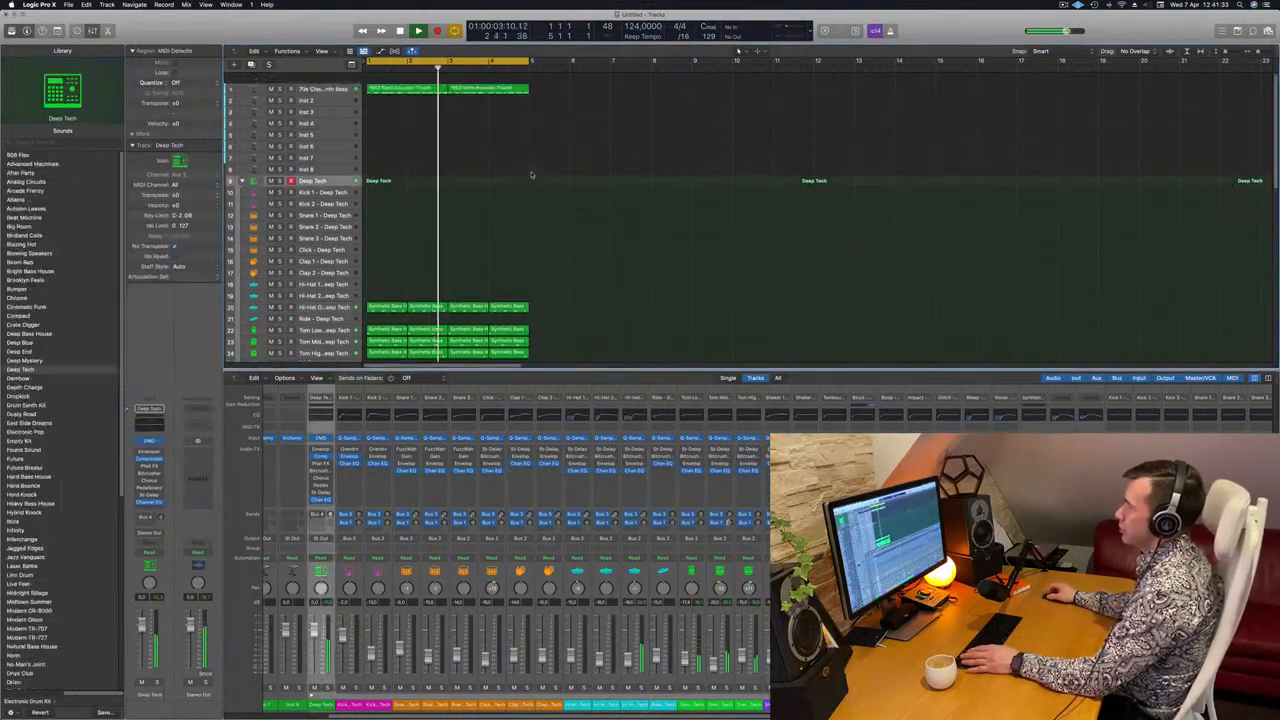
- Duplicate the 70s Classic Synth Bass track with its settings and copy its first region to the new track, stopping playback
{"action": "left_click", "coordinate": [329, 80]}
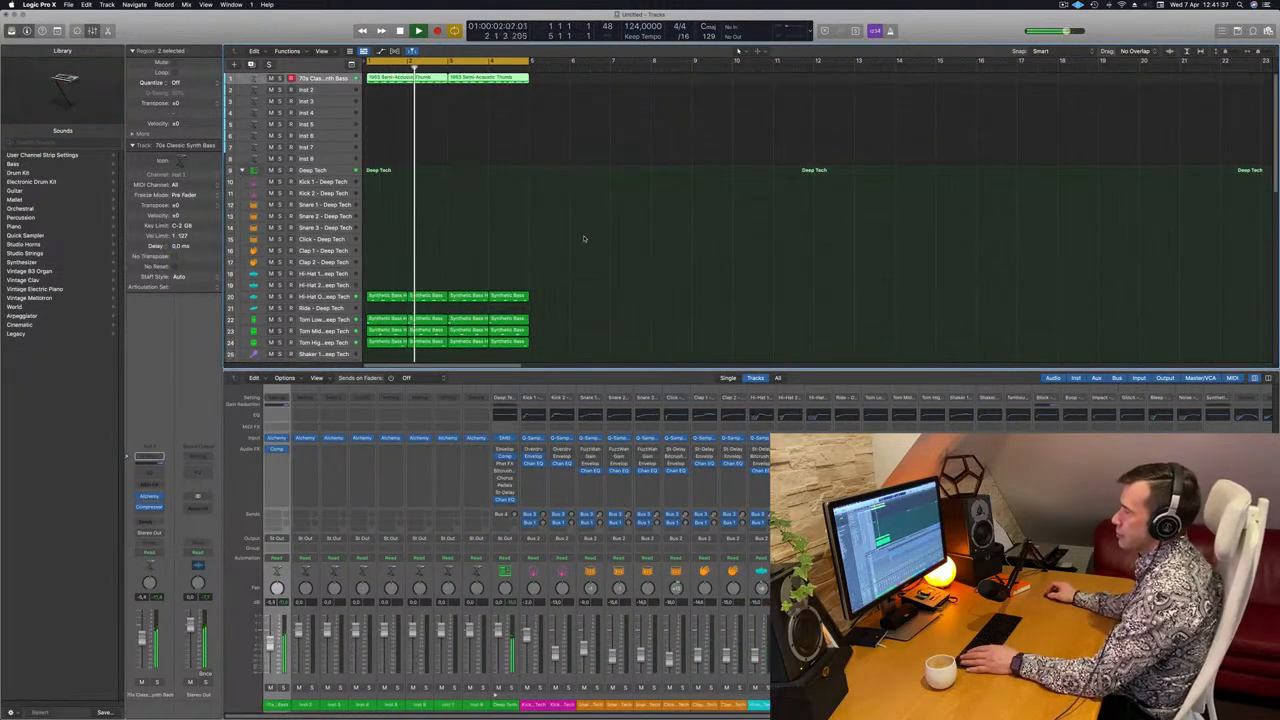
{"action": "left_click", "coordinate": [665, 163]}
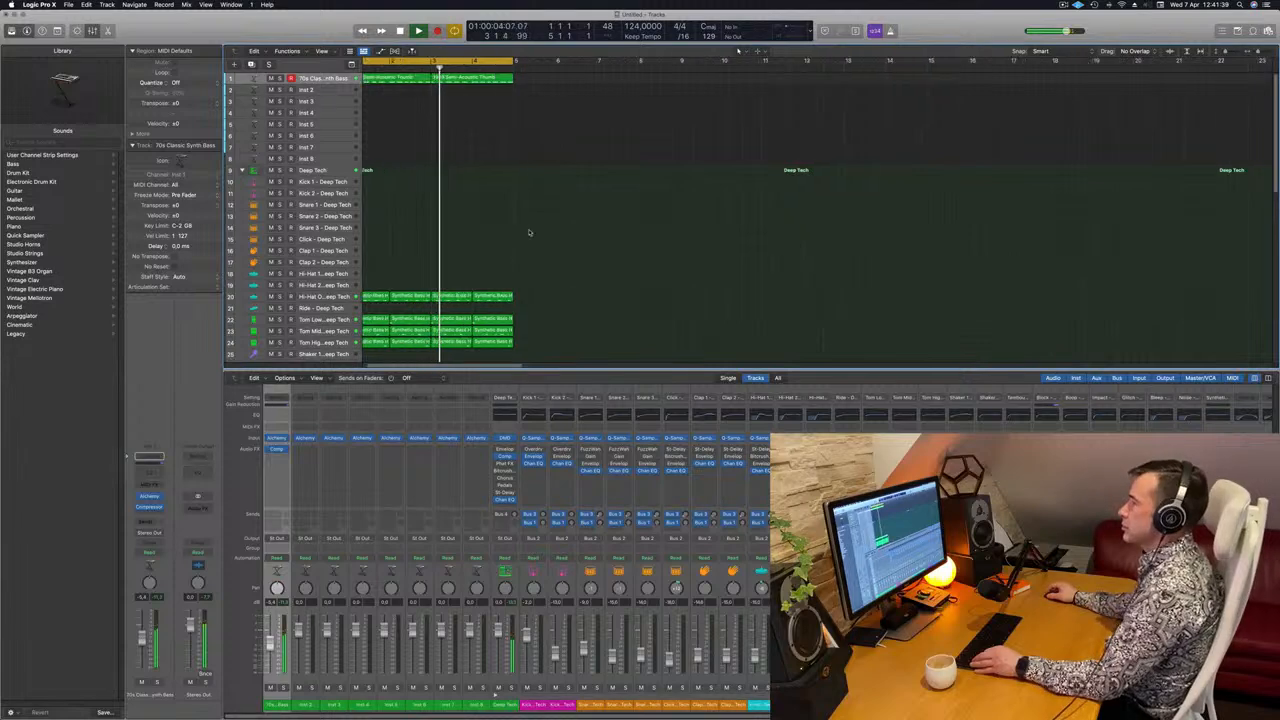
{"action": "scroll", "coordinate": [543, 228], "scroll_direction": "down", "scroll_amount": 1}
{"action": "scroll", "coordinate": [543, 228], "scroll_direction": "up", "scroll_amount": 1}
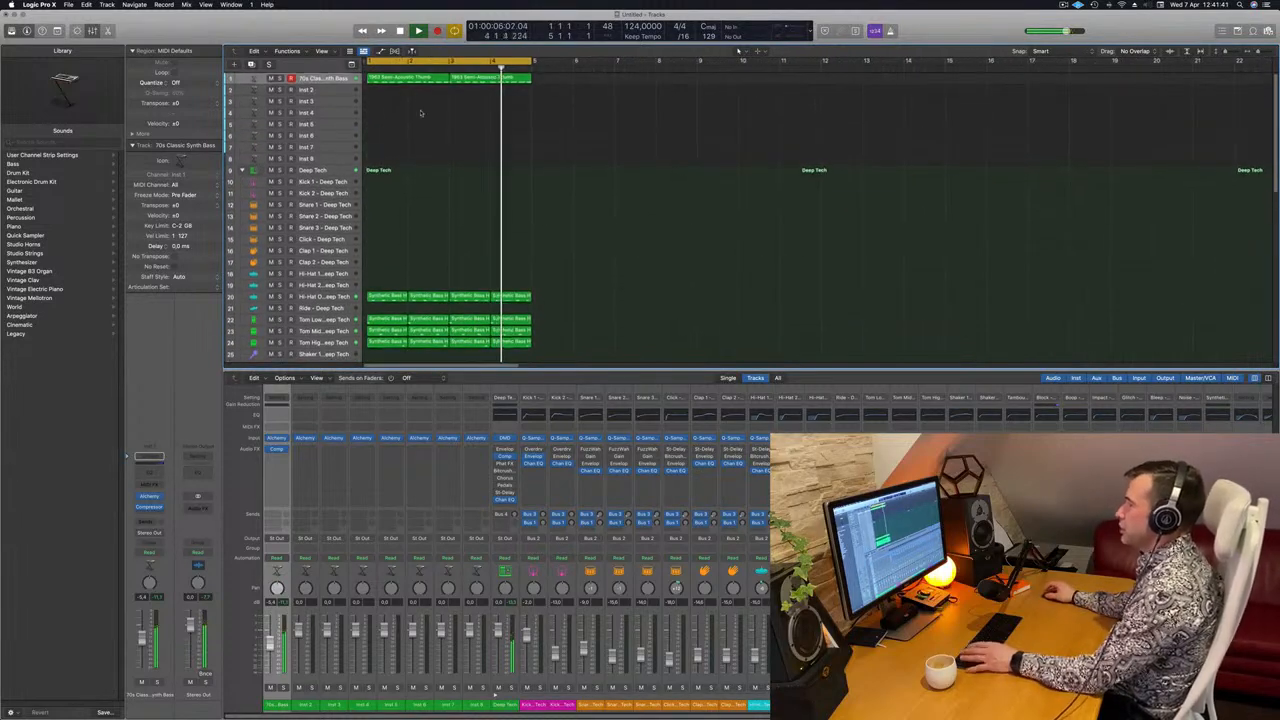
{"action": "left_click", "coordinate": [410, 82]}
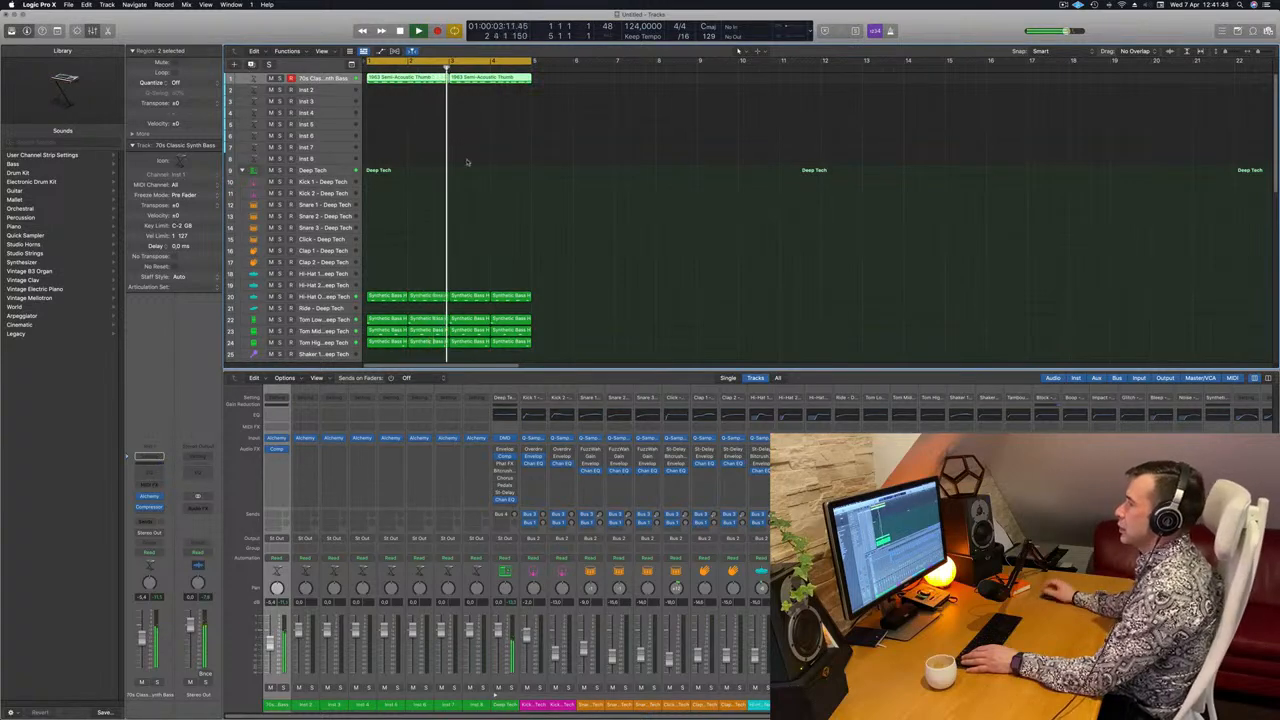
{"action": "key", "text": "super+d"}
{"action": "key", "text": "space"}
{"action": "left_click_drag", "start_coordinate": [403, 82], "coordinate": [405, 92]}
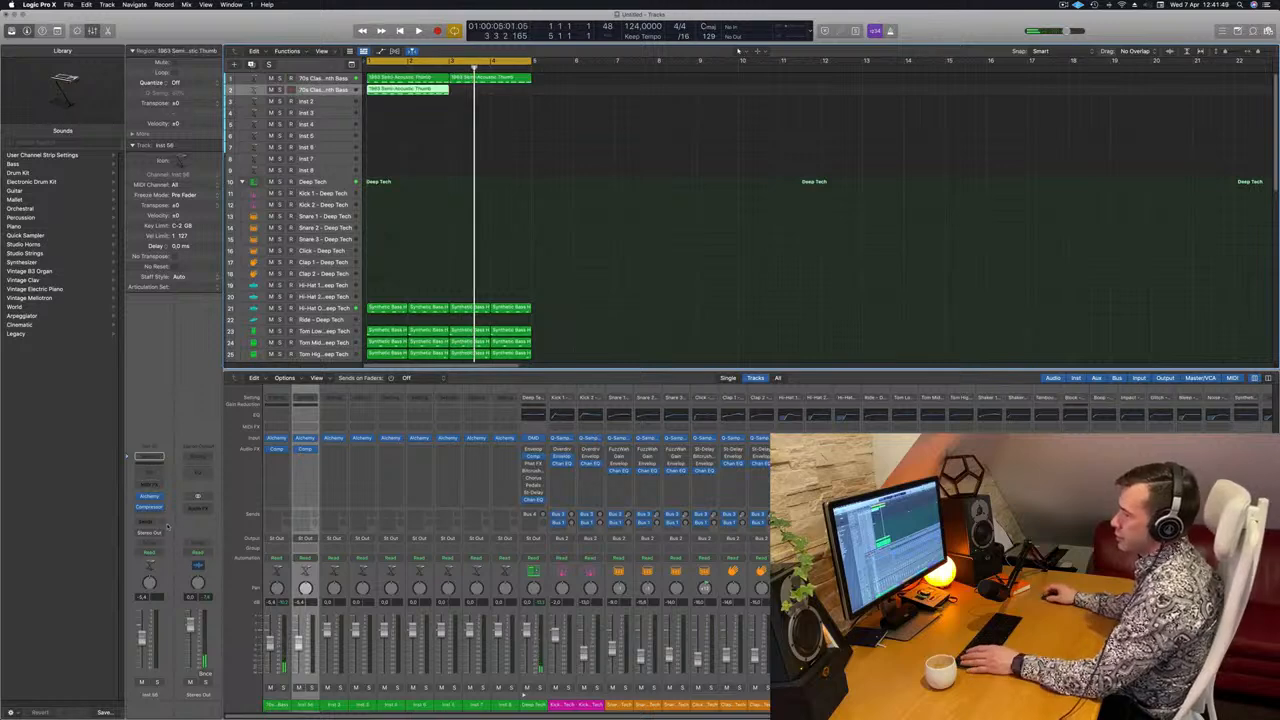
- Send the duplicated synth bass track to Bus 8 and insert a SilverVerb on that bus's aux channel
{"action": "left_click", "coordinate": [156, 533]}
{"action": "mouse_move", "coordinate": [151, 538]}
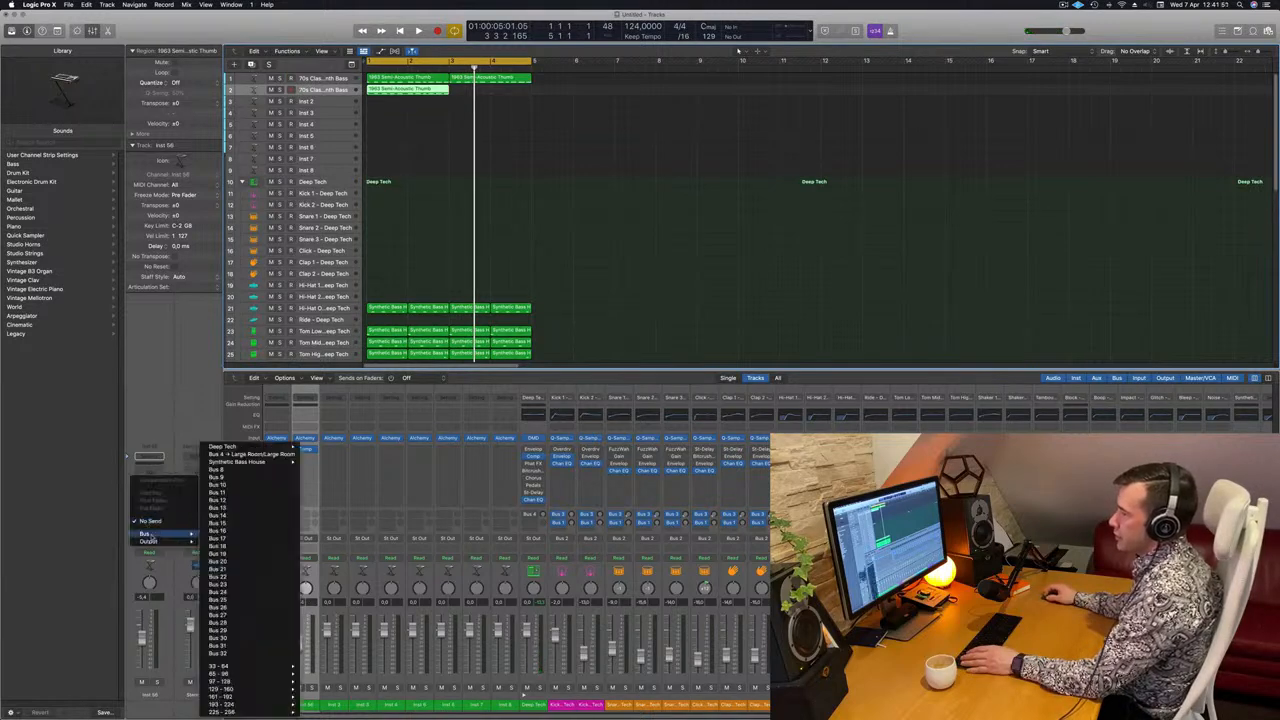
{"action": "left_click", "coordinate": [255, 471]}
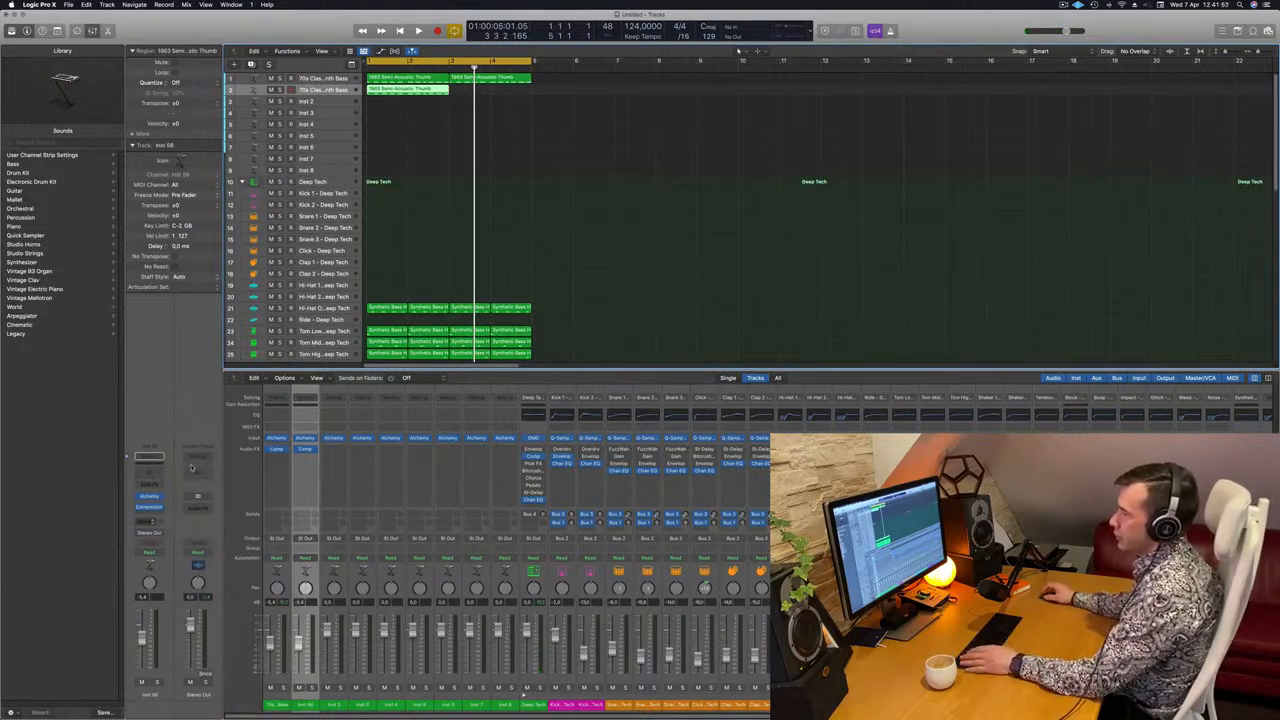
{"action": "left_click", "coordinate": [200, 500]}
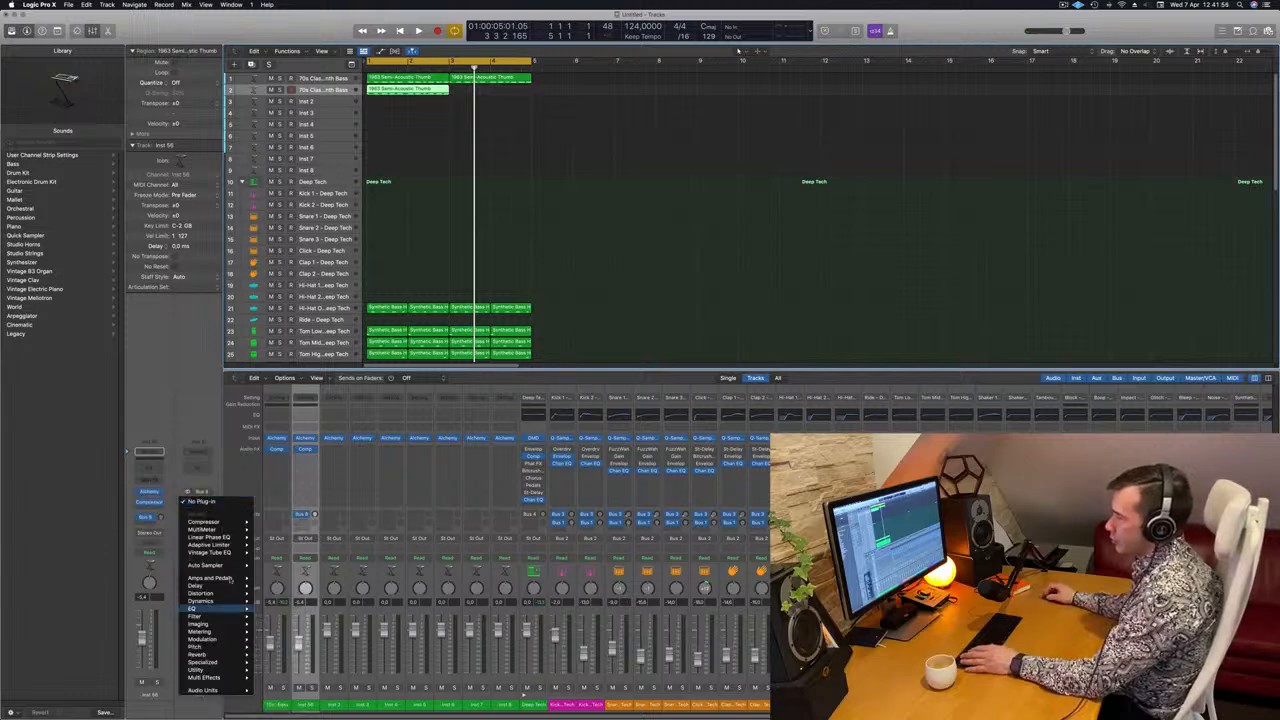
{"action": "mouse_move", "coordinate": [217, 655]}
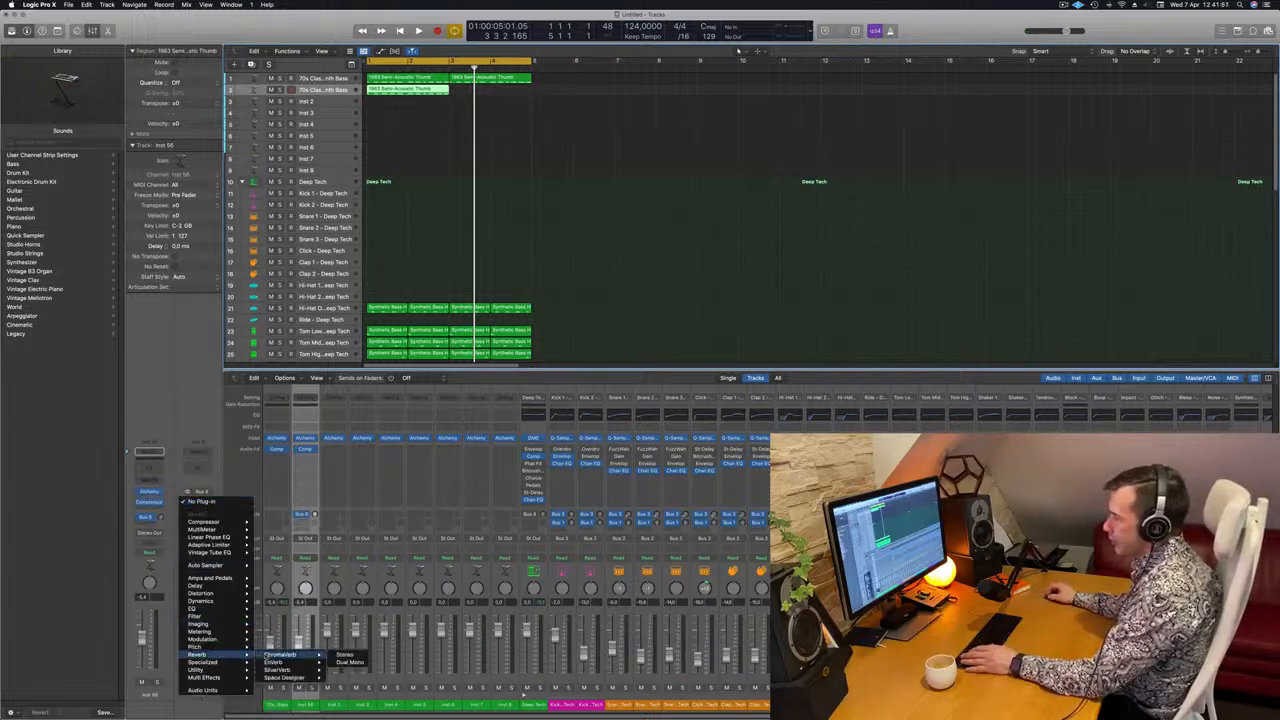
{"action": "left_click", "coordinate": [348, 670]}
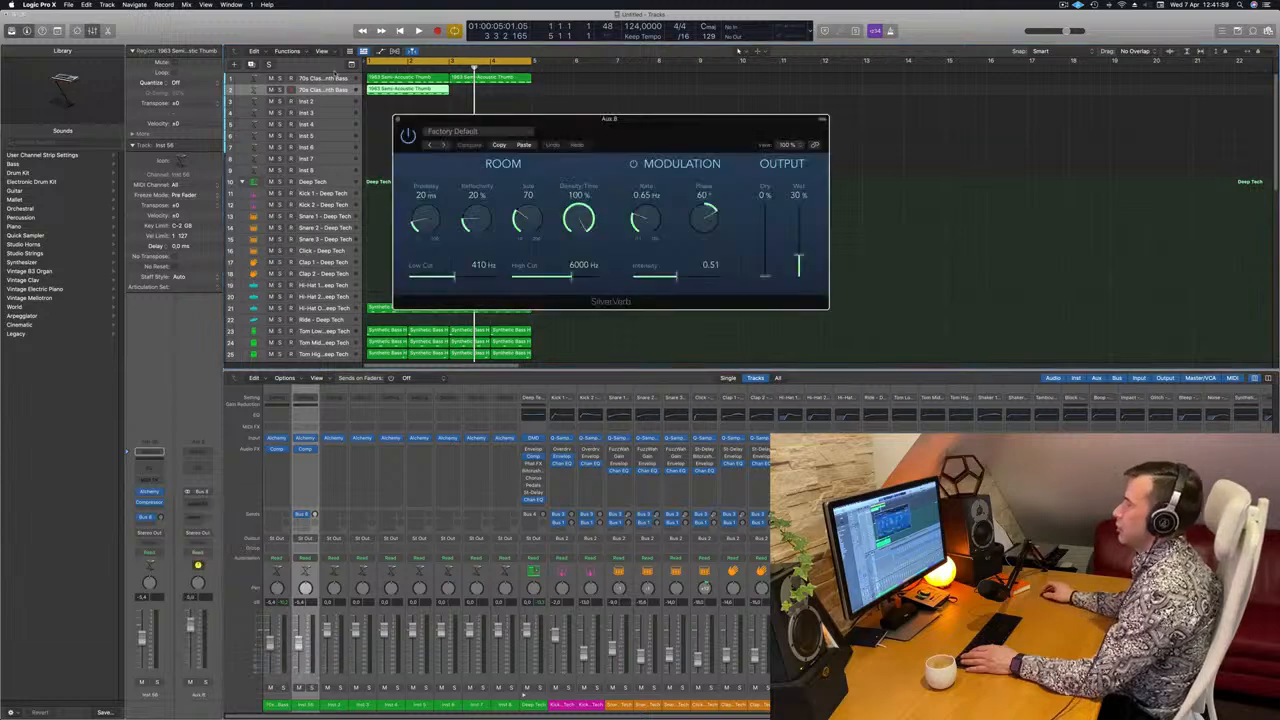
- Load the grandiose preset in the SilverVerb and raise its wet output to 100 %
{"action": "left_click", "coordinate": [474, 132]}
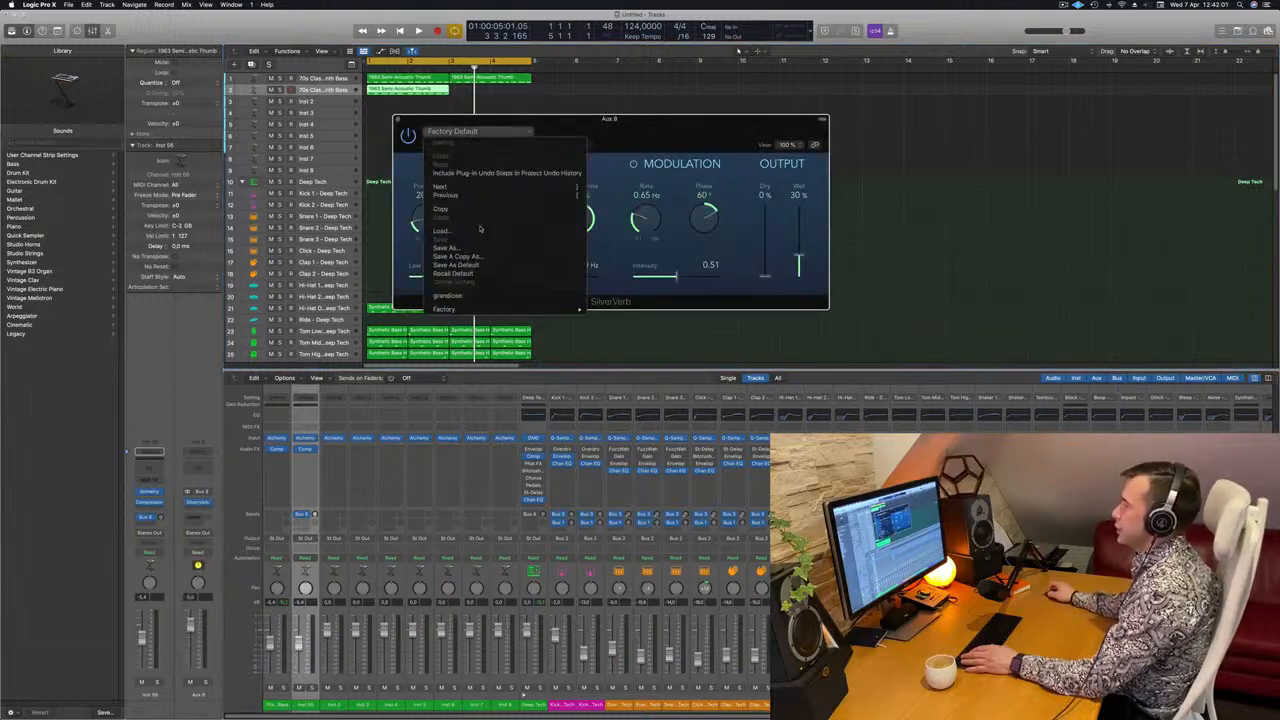
{"action": "left_click", "coordinate": [474, 296]}
{"action": "left_click_drag", "start_coordinate": [736, 211], "coordinate": [832, 192]}
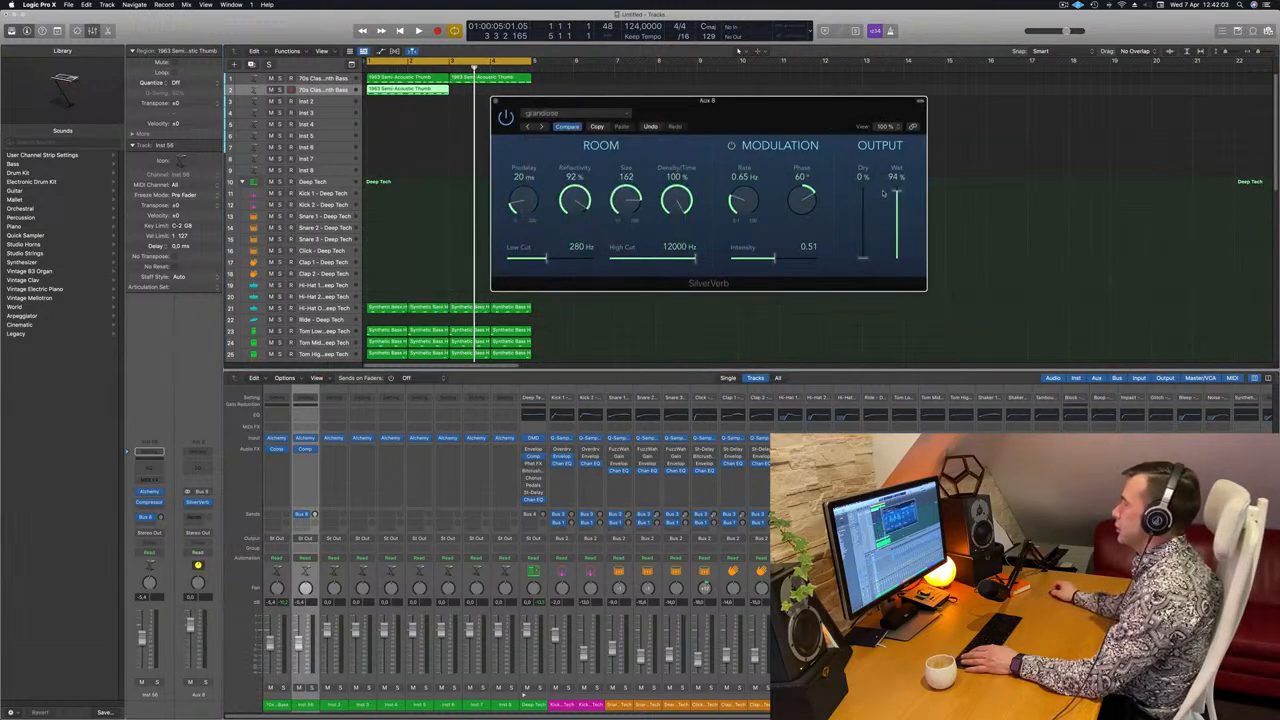
{"action": "left_click", "coordinate": [426, 98]}
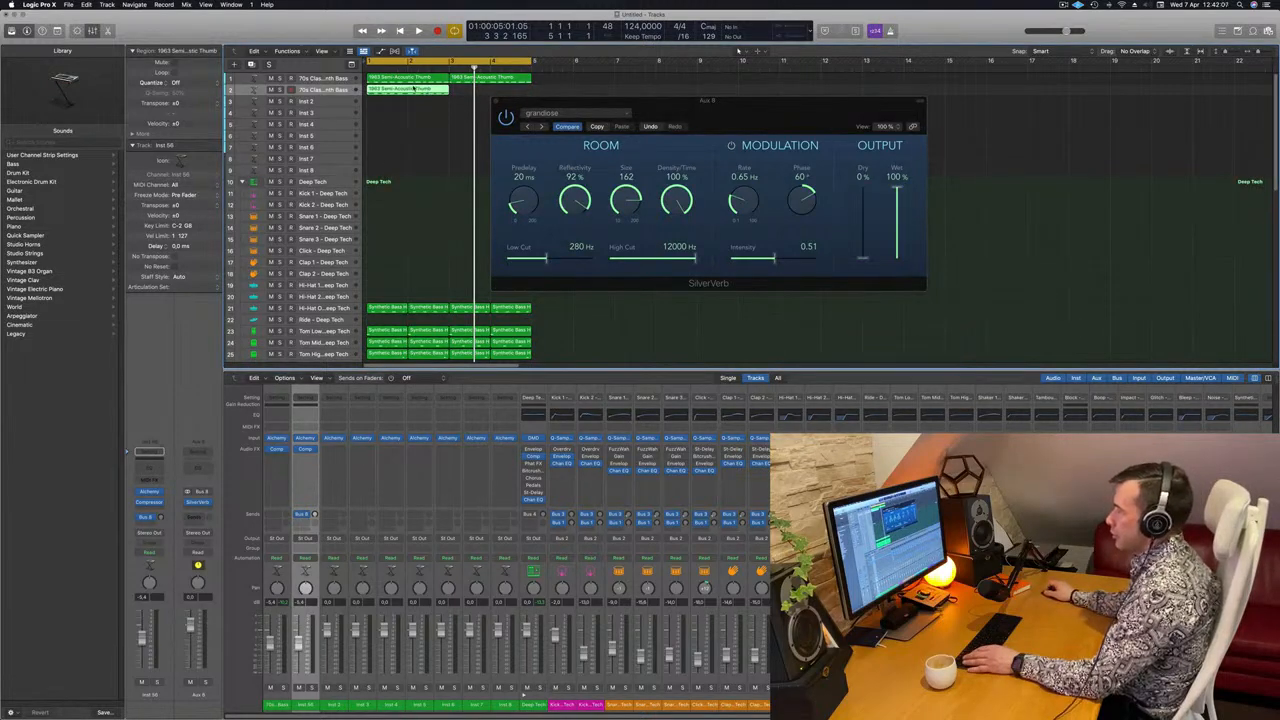
- In the second track's region, delete all notes except the first and lengthen that note to about three beats
{"action": "double_click", "coordinate": [413, 88]}
{"action": "scroll", "coordinate": [420, 644], "scroll_direction": "left", "scroll_amount": 1}
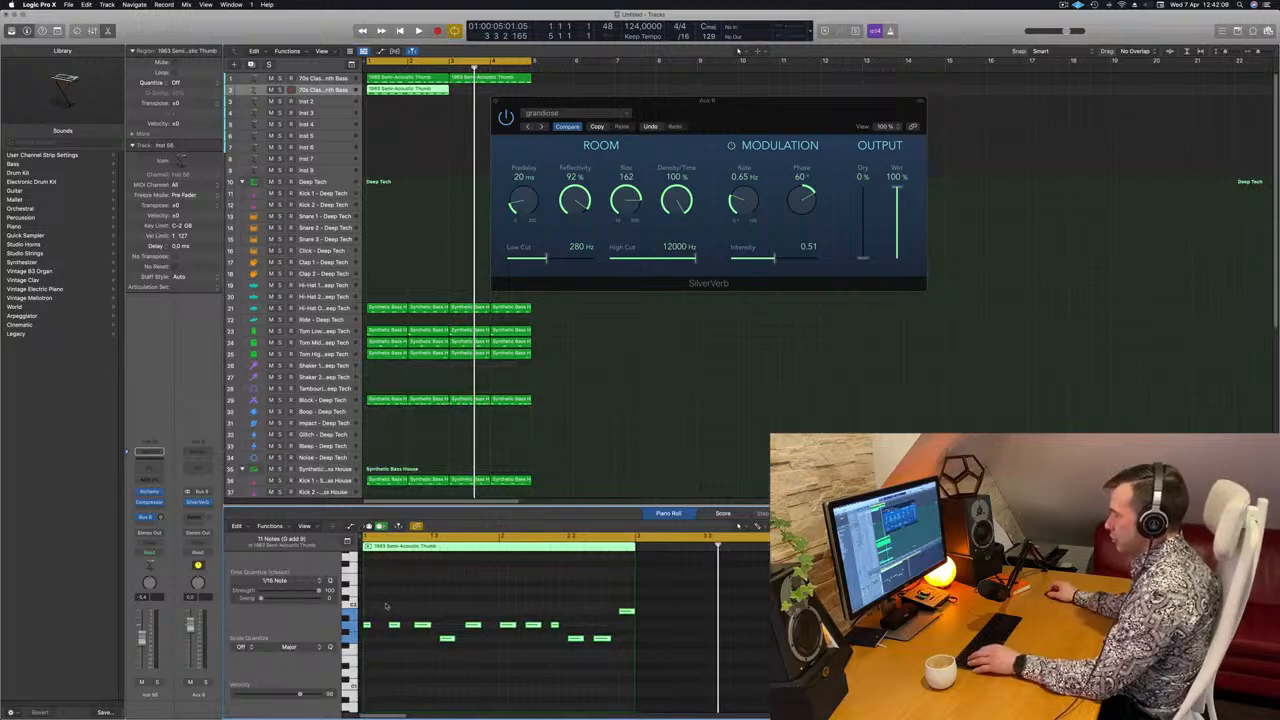
{"action": "left_click_drag", "start_coordinate": [384, 598], "coordinate": [646, 668]}
{"action": "key", "text": "BackSpace"}
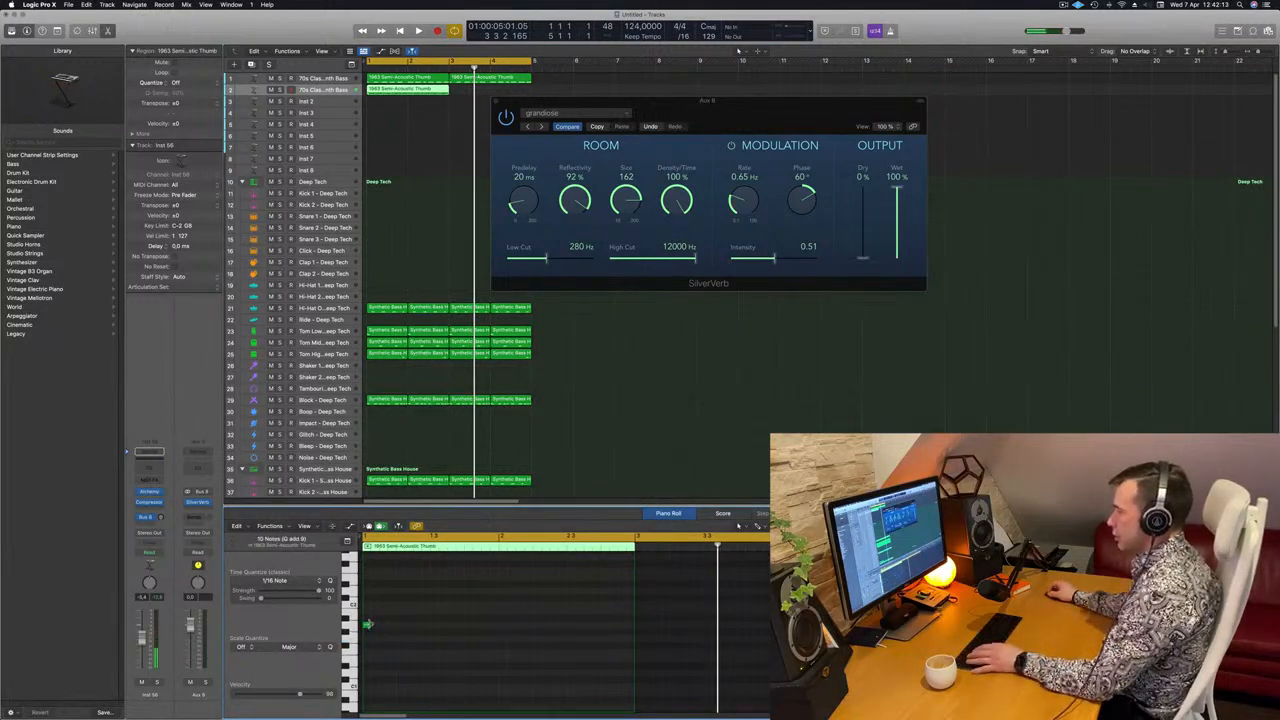
{"action": "left_click_drag", "start_coordinate": [368, 624], "coordinate": [415, 625]}
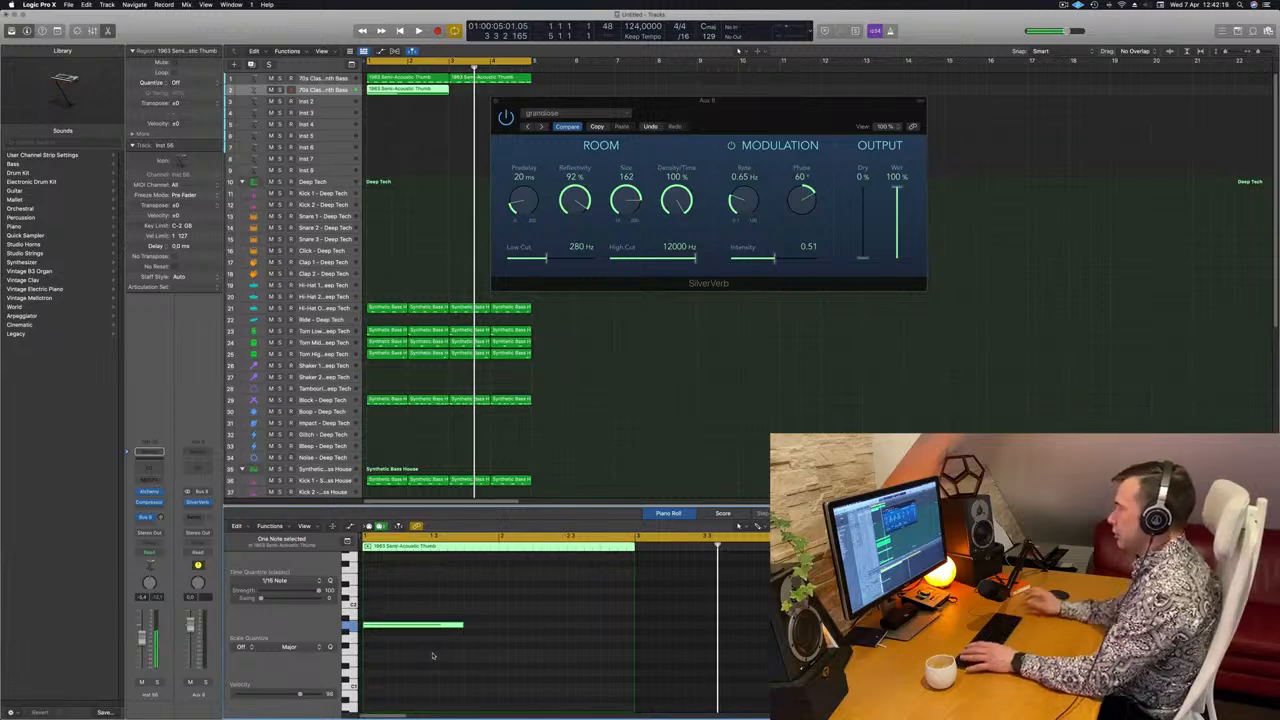
- Play the loop and load Alchemy's Supervillain Brass preset from the Brass category on the second synth track
{"action": "key", "text": "space"}
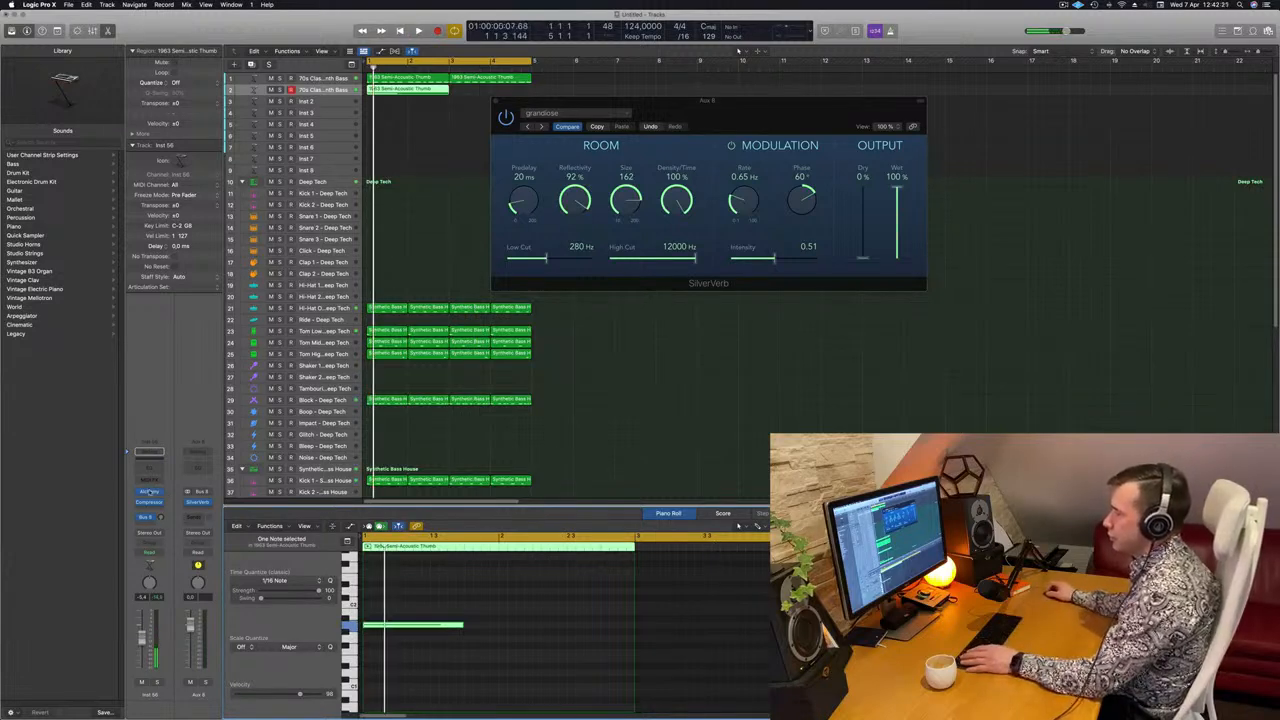
{"action": "key", "text": "space"}
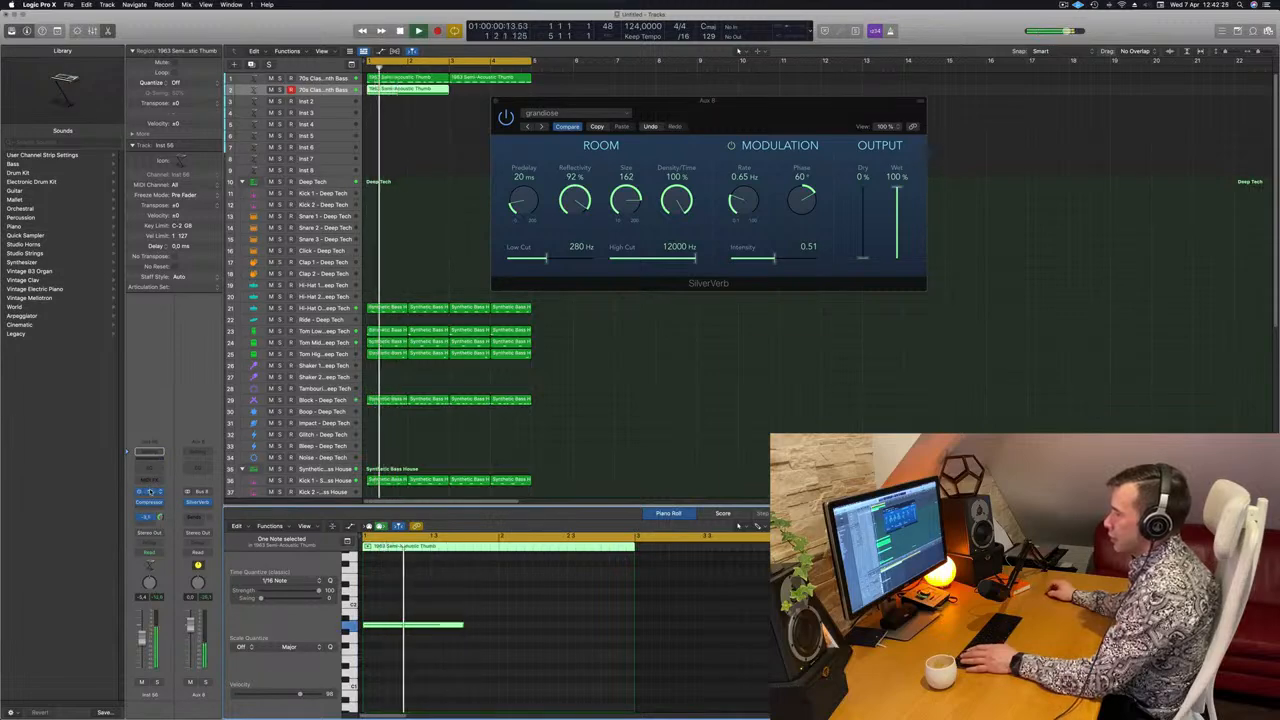
{"action": "left_click", "coordinate": [149, 491]}
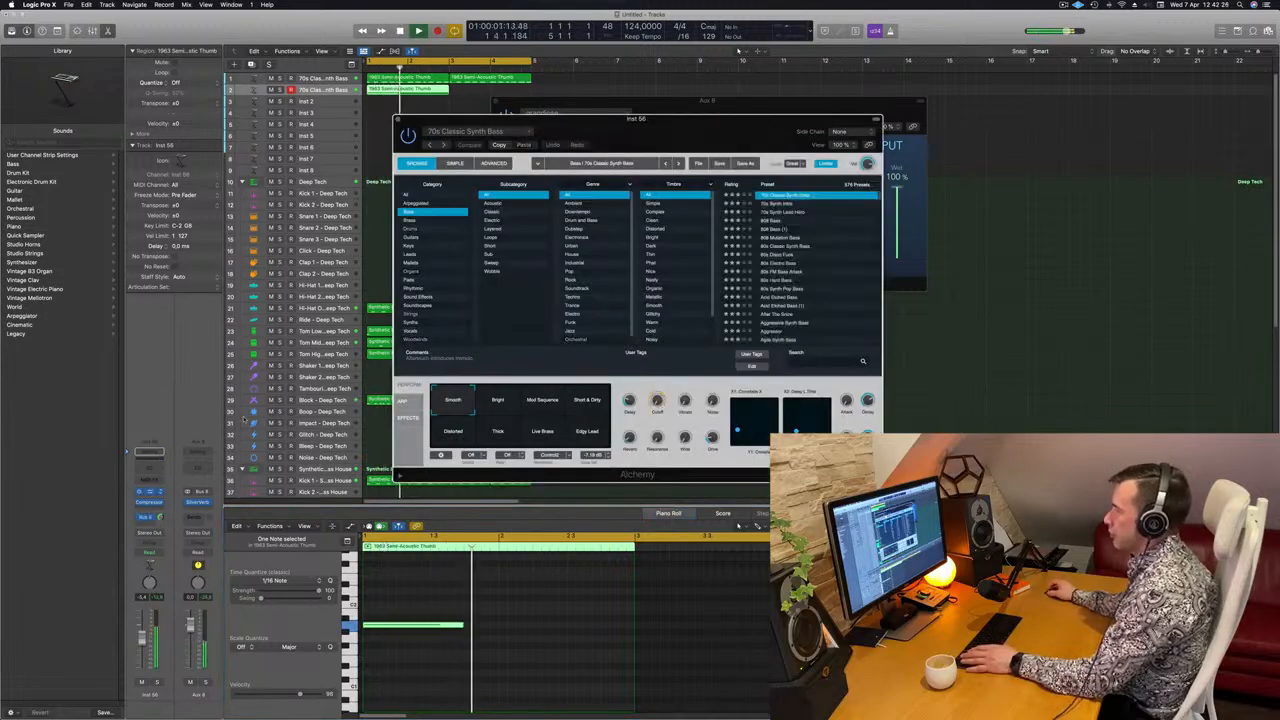
{"action": "left_click", "coordinate": [410, 220]}
{"action": "left_click_drag", "start_coordinate": [608, 122], "coordinate": [690, 125]}
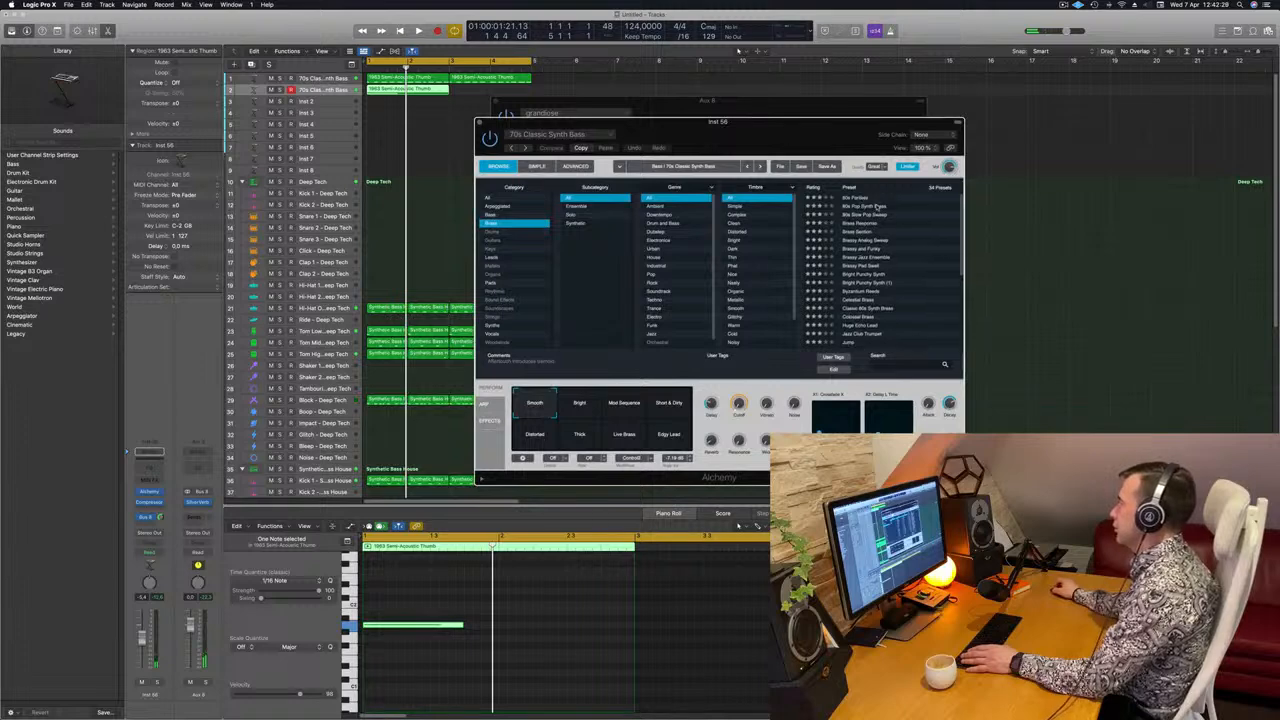
{"action": "scroll", "coordinate": [880, 260], "scroll_direction": "down", "scroll_amount": 5}
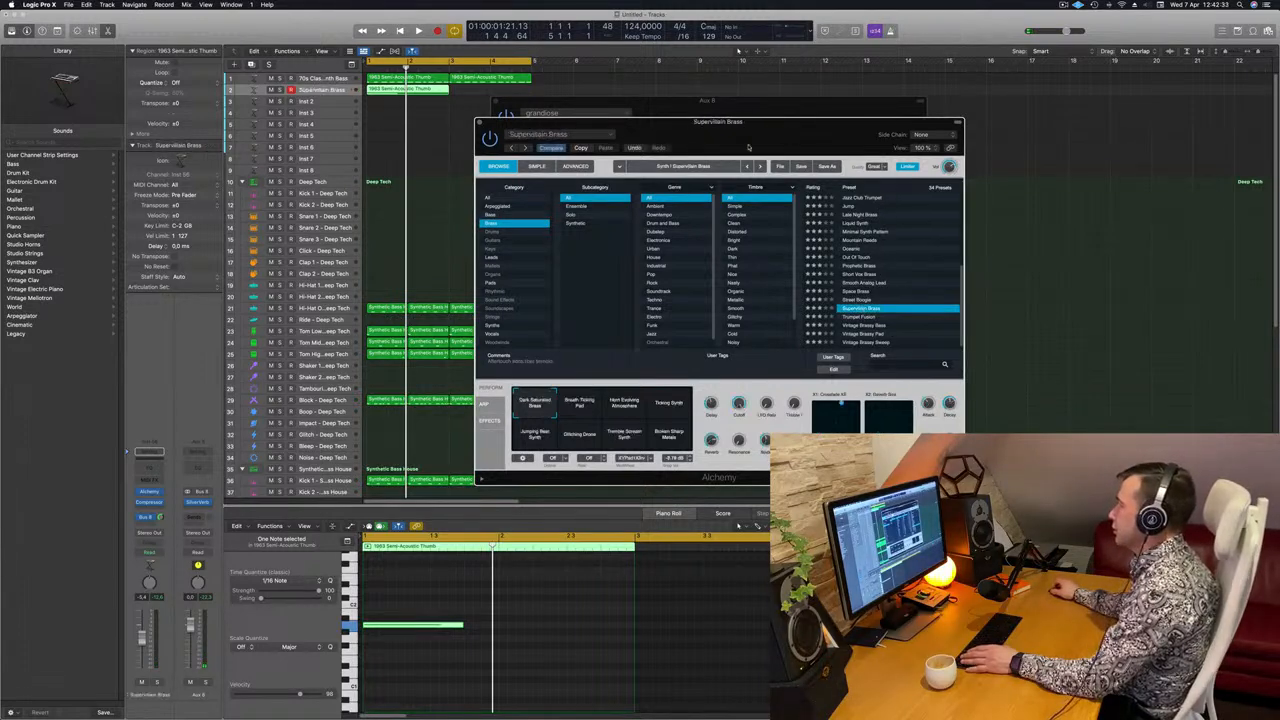
{"action": "left_click_drag", "start_coordinate": [652, 127], "coordinate": [837, 128]}
- Replay the loop while auditioning the Supervillain Brass performance snapshots, ending on Dark Saturated Brass
{"action": "key", "text": "space"}
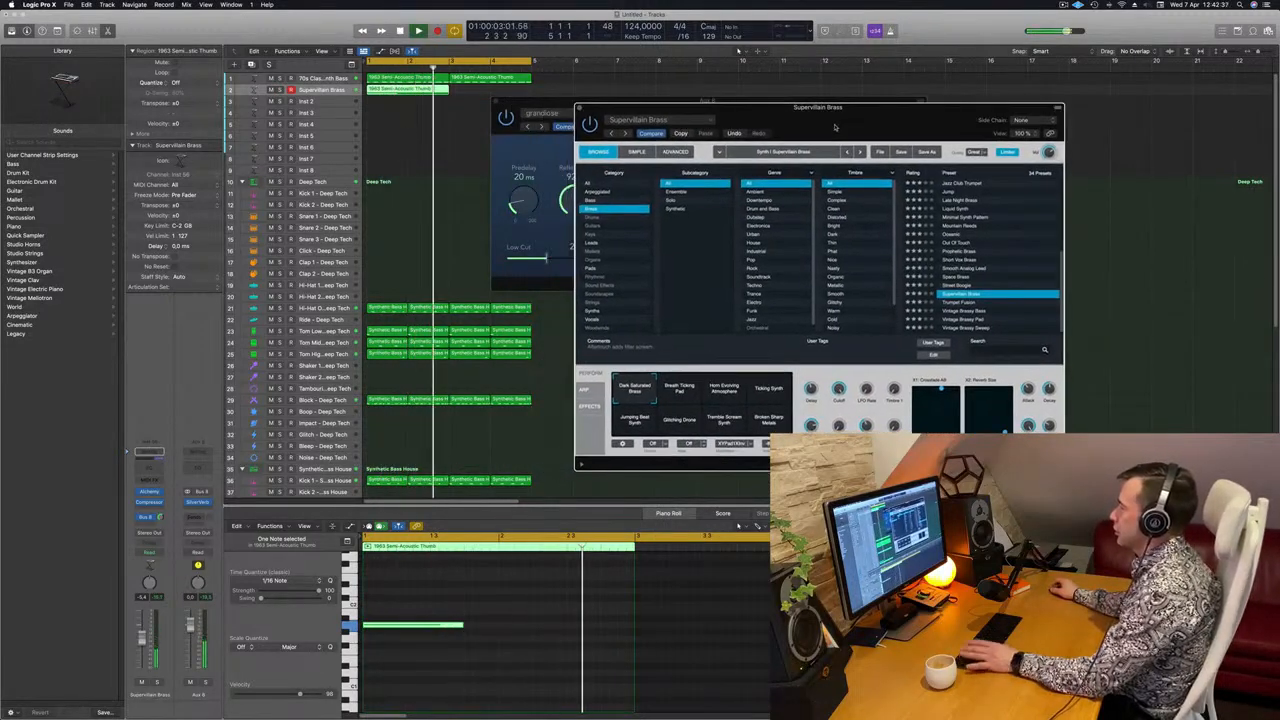
{"action": "left_click", "coordinate": [724, 390]}
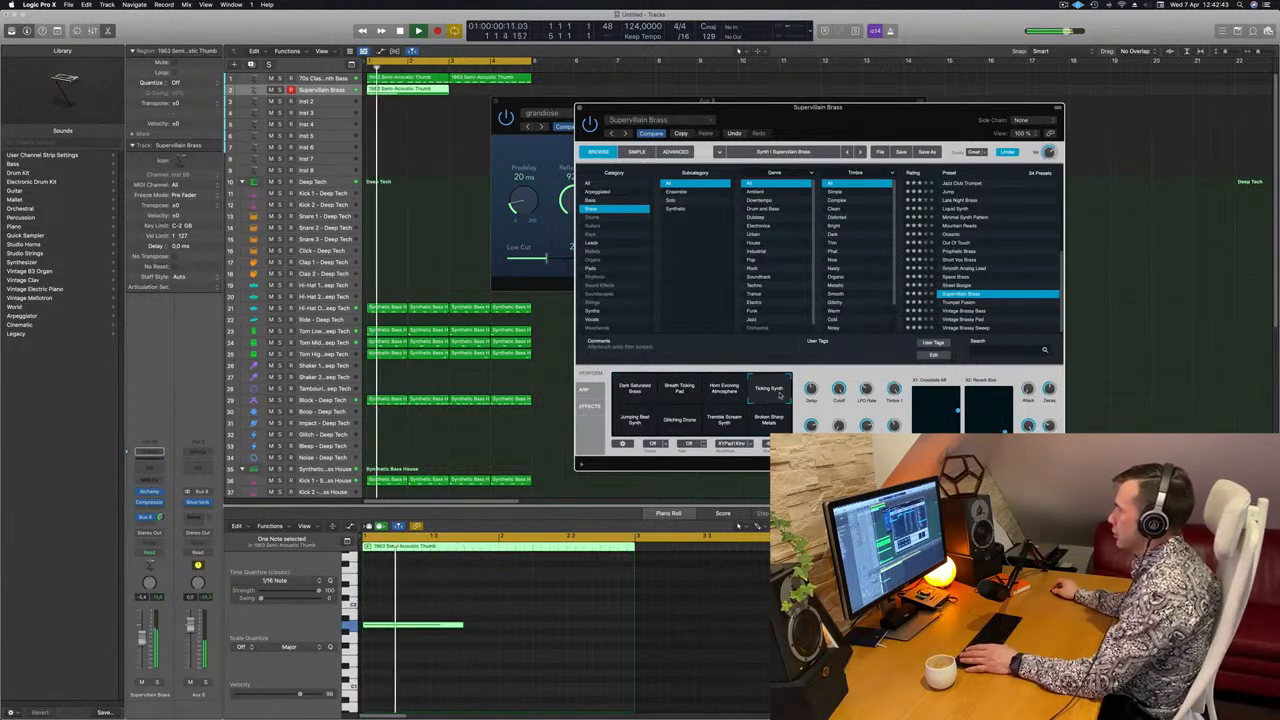
{"action": "left_click", "coordinate": [634, 420]}
{"action": "left_click", "coordinate": [679, 420]}
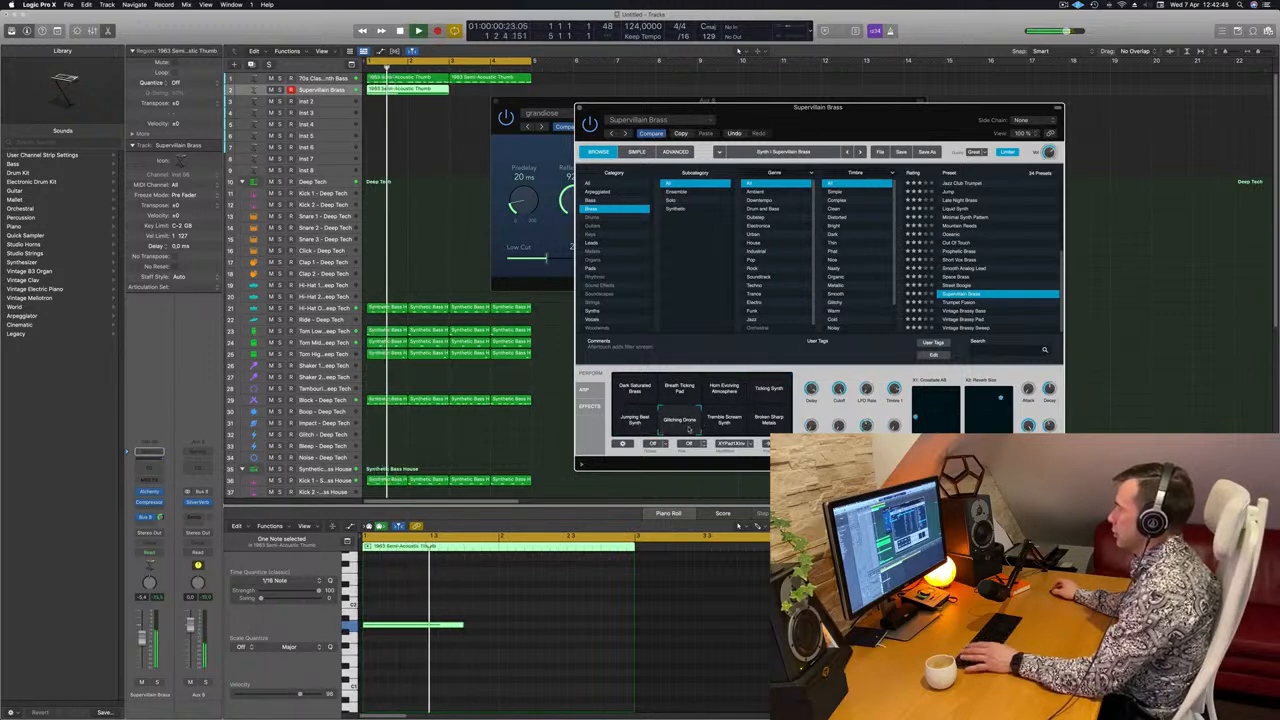
{"action": "left_click", "coordinate": [724, 420]}
{"action": "left_click", "coordinate": [679, 420]}
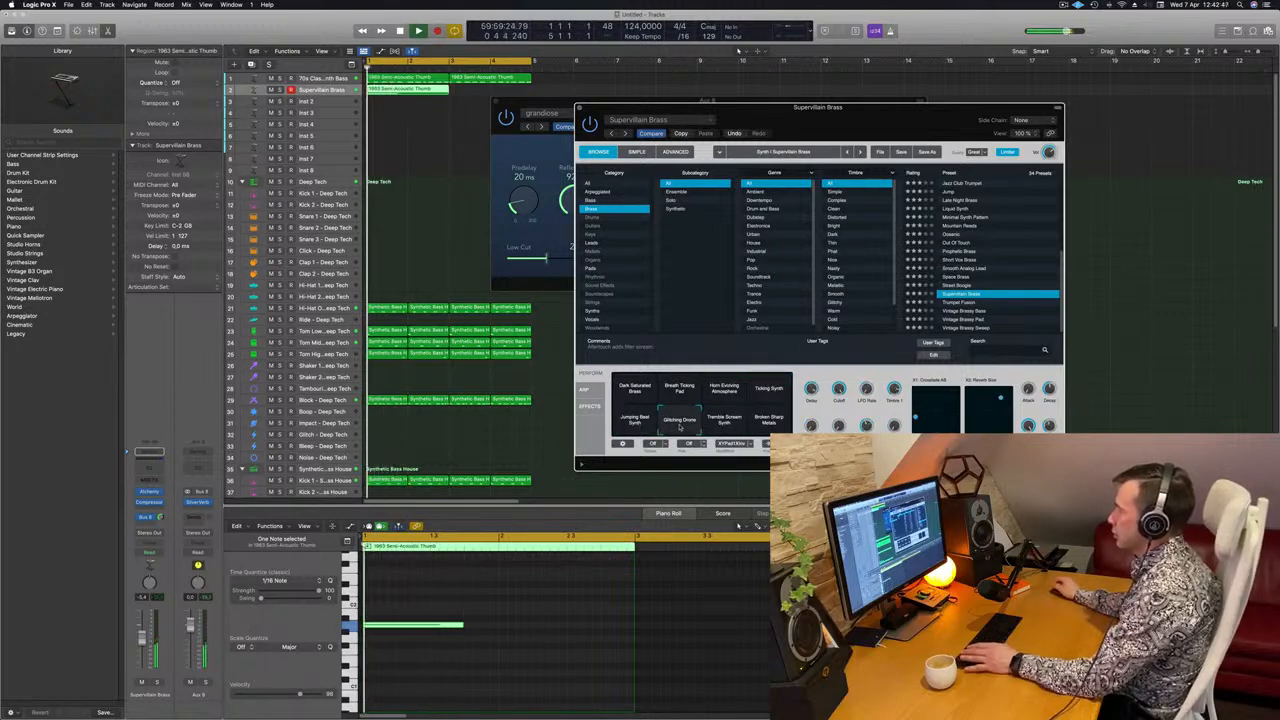
{"action": "left_click", "coordinate": [726, 425]}
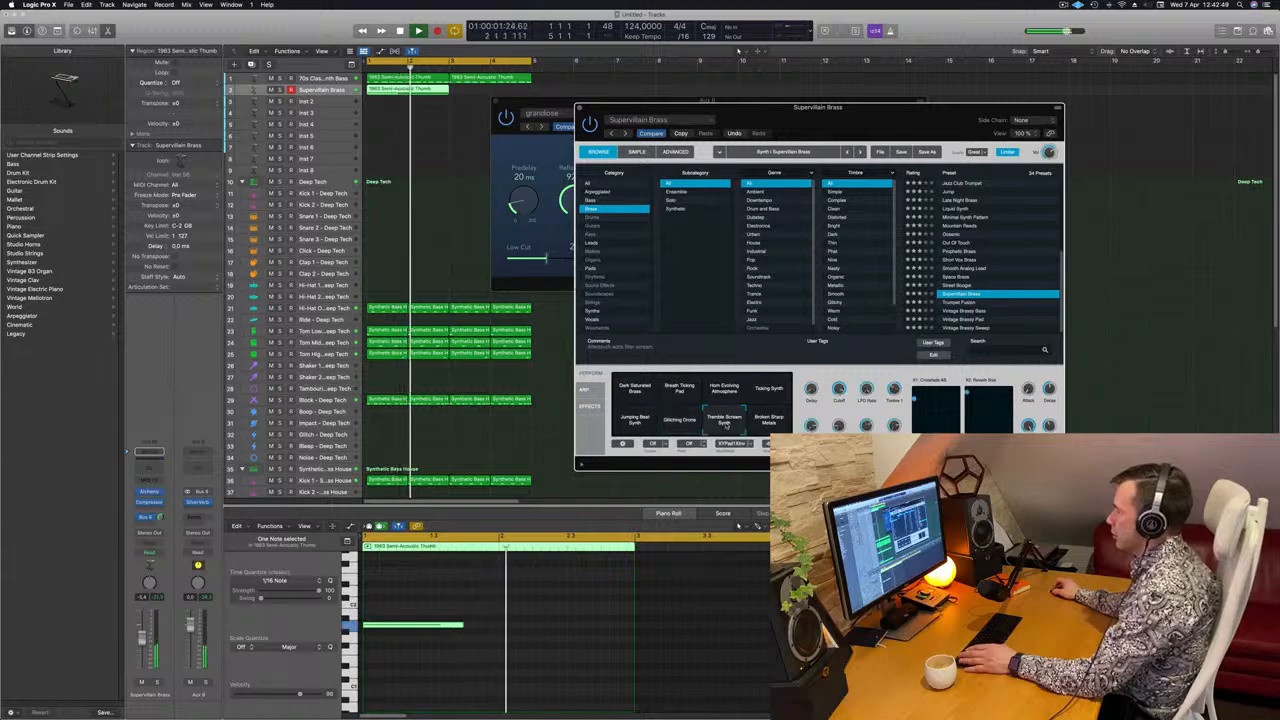
{"action": "left_click", "coordinate": [768, 421]}
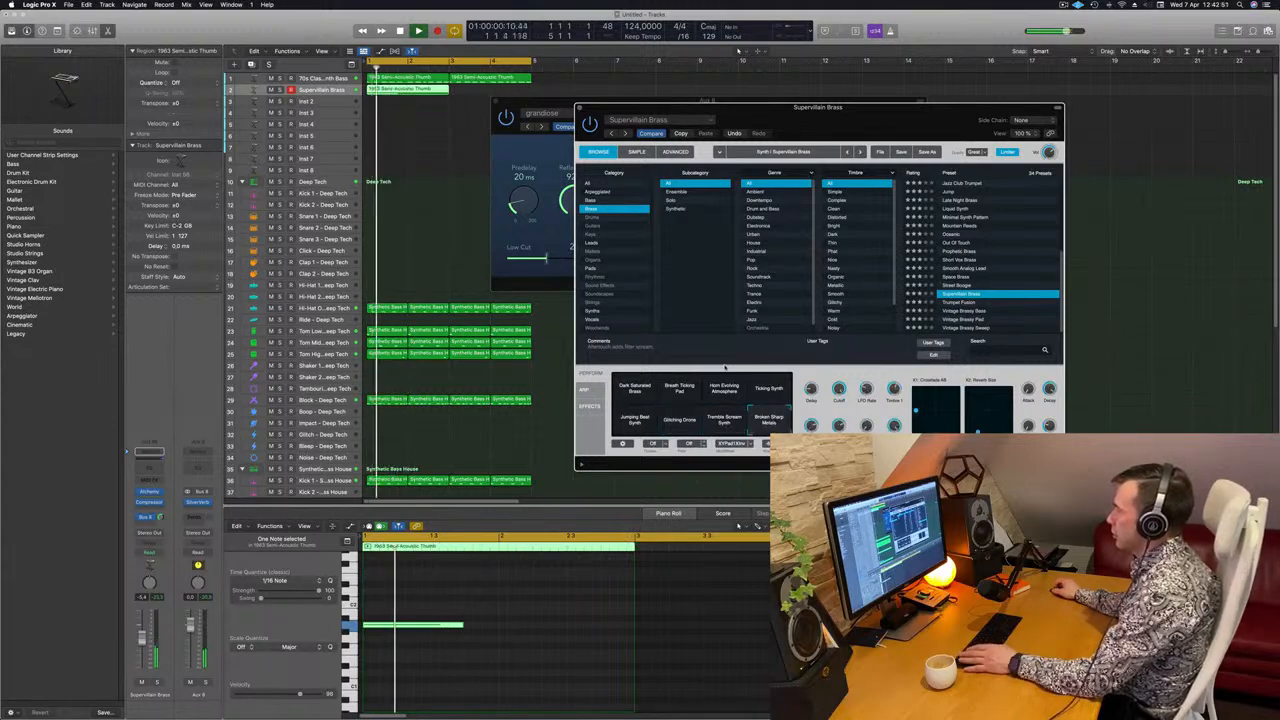
{"action": "left_click", "coordinate": [632, 392]}
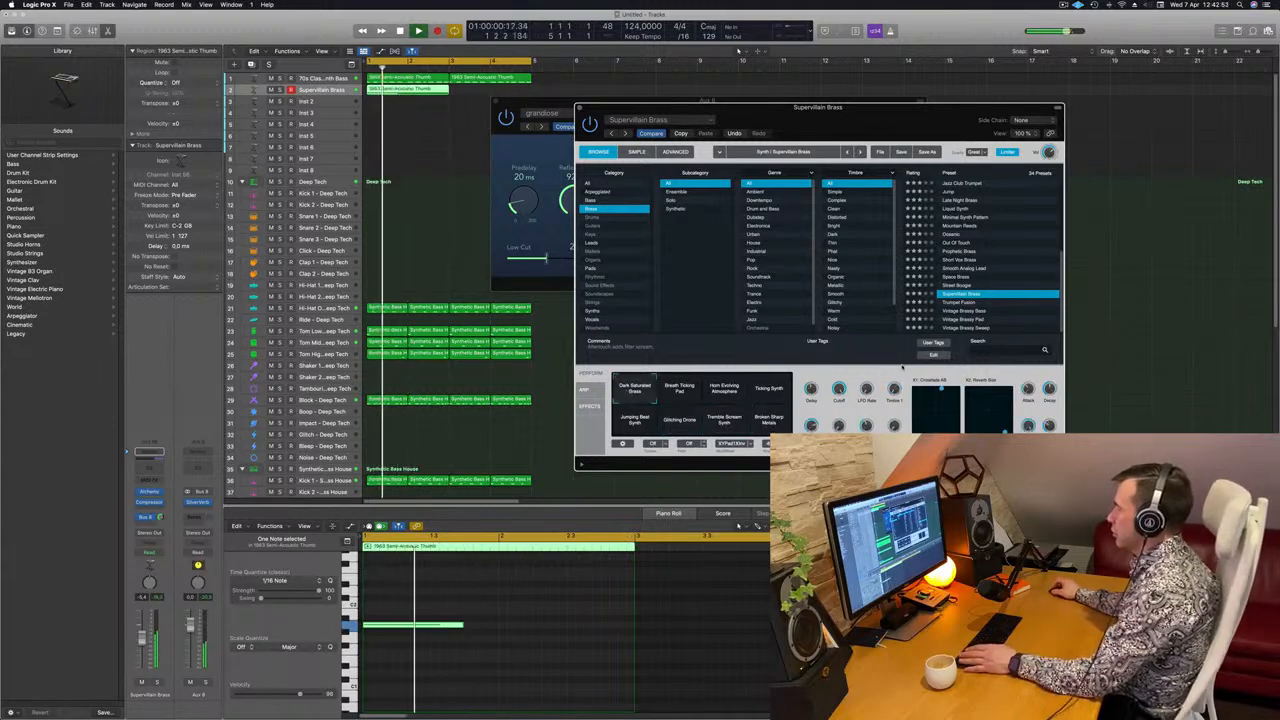
- Replay the loop and lower the Supervillain Brass track's volume to about -12.8 dB, moving the Alchemy window clear
{"action": "mouse_move", "coordinate": [889, 125]}
{"action": "left_mouse_down"}
{"action": "mouse_move", "coordinate": [824, 113]}
{"action": "mouse_move", "coordinate": [882, 136]}
{"action": "left_mouse_up"}
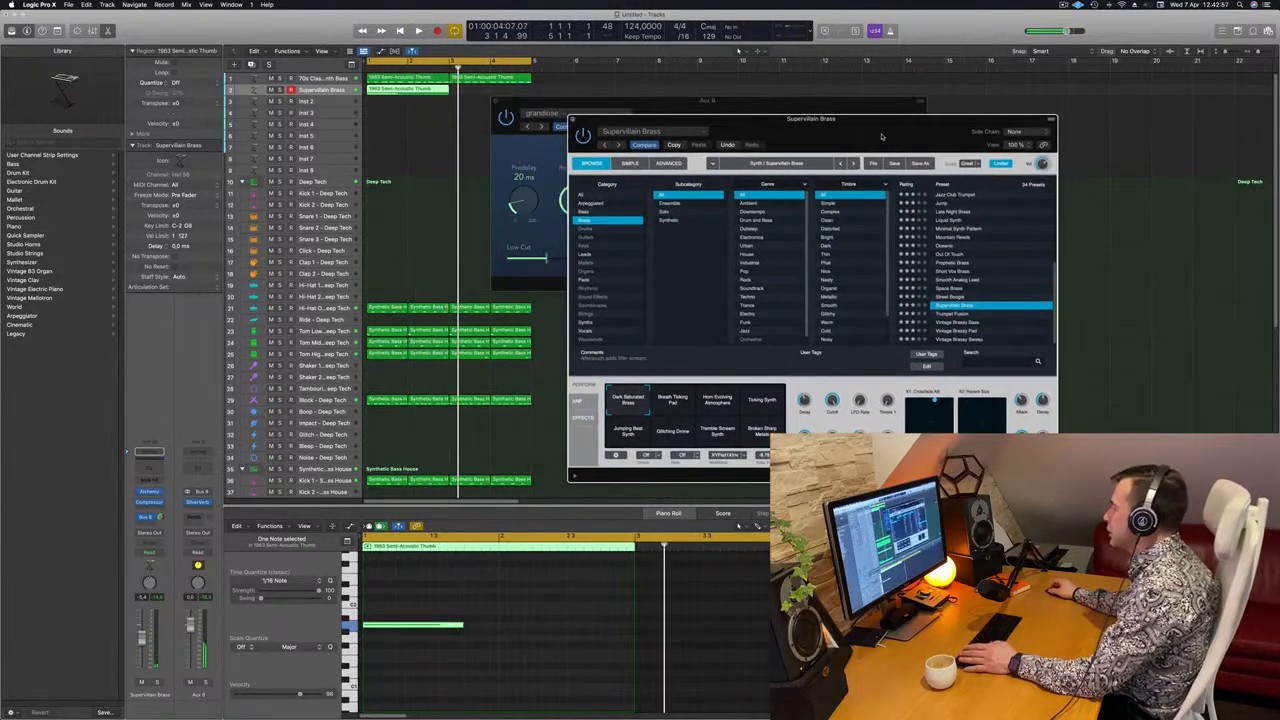
{"action": "key", "text": "space"}
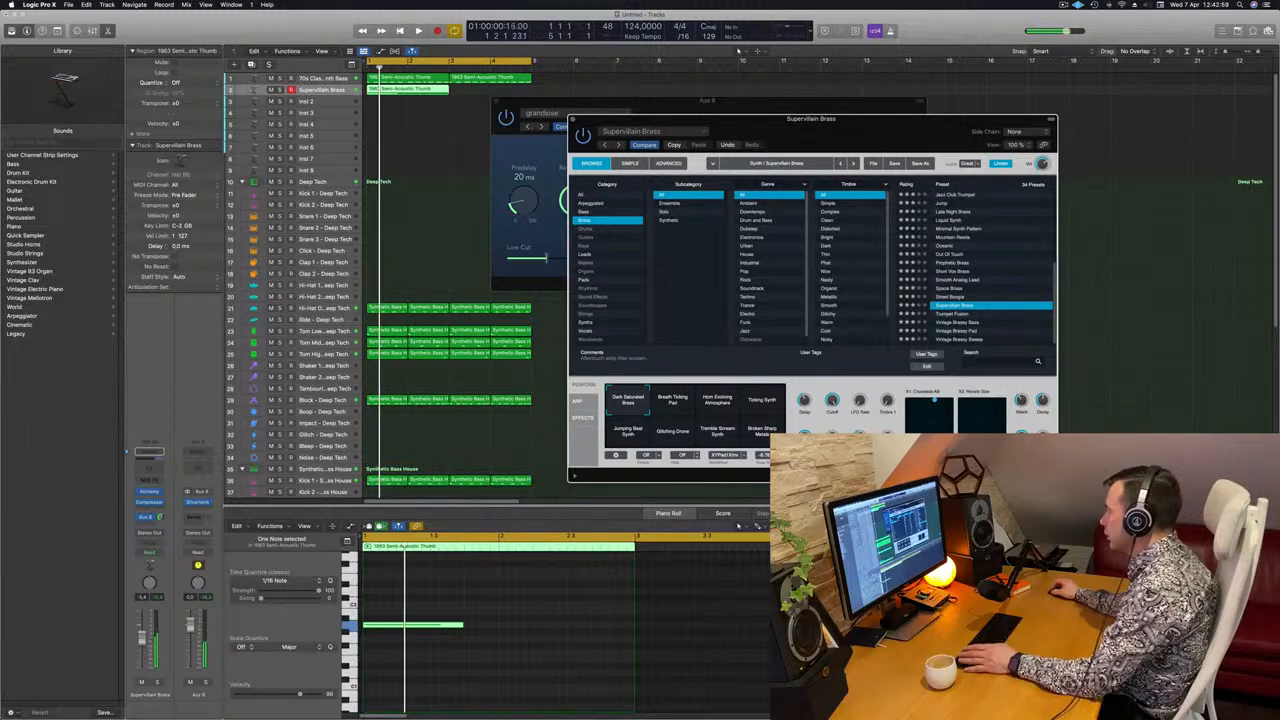
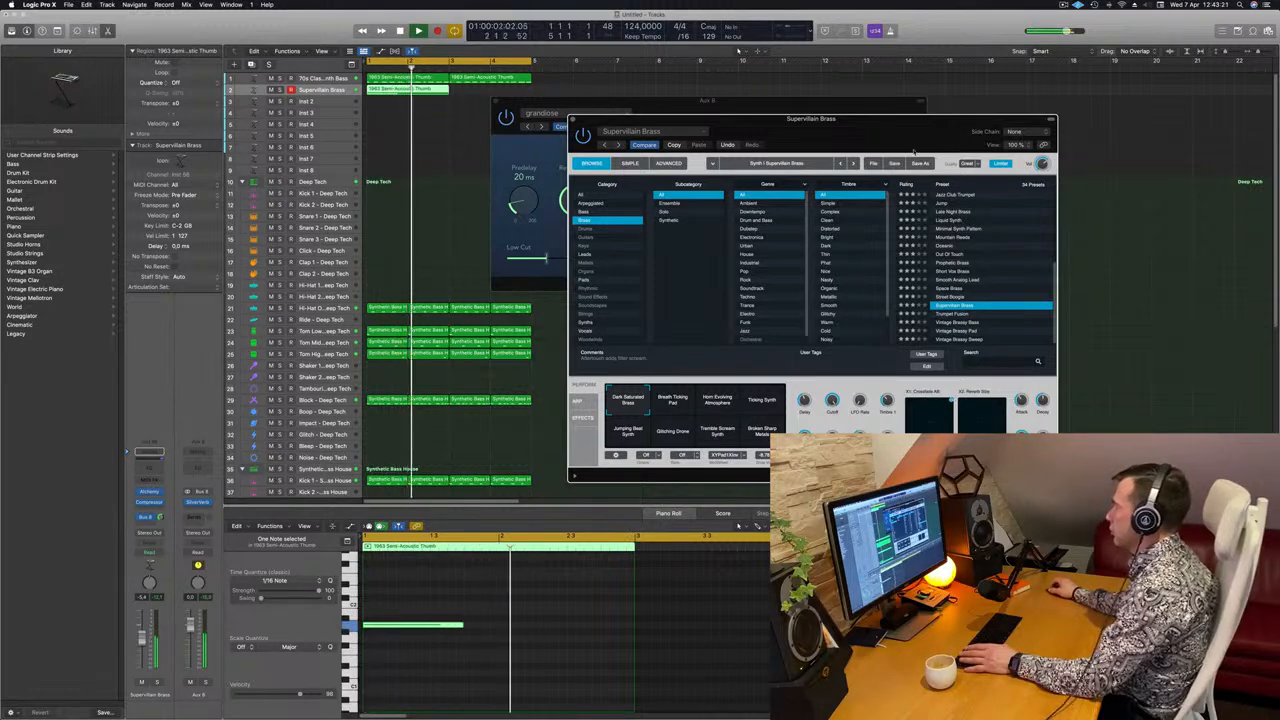
{"action": "left_click_drag", "start_coordinate": [810, 118], "coordinate": [938, 88]}
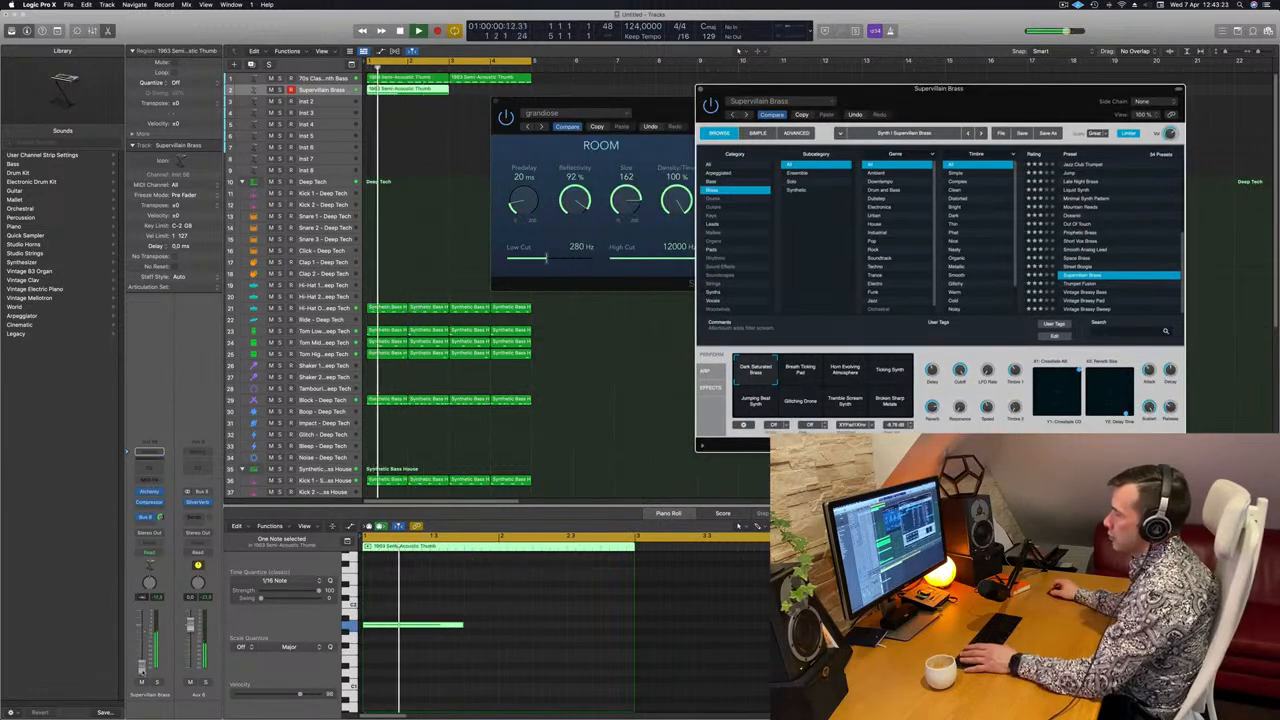
{"action": "left_click_drag", "start_coordinate": [142, 638], "coordinate": [142, 654]}
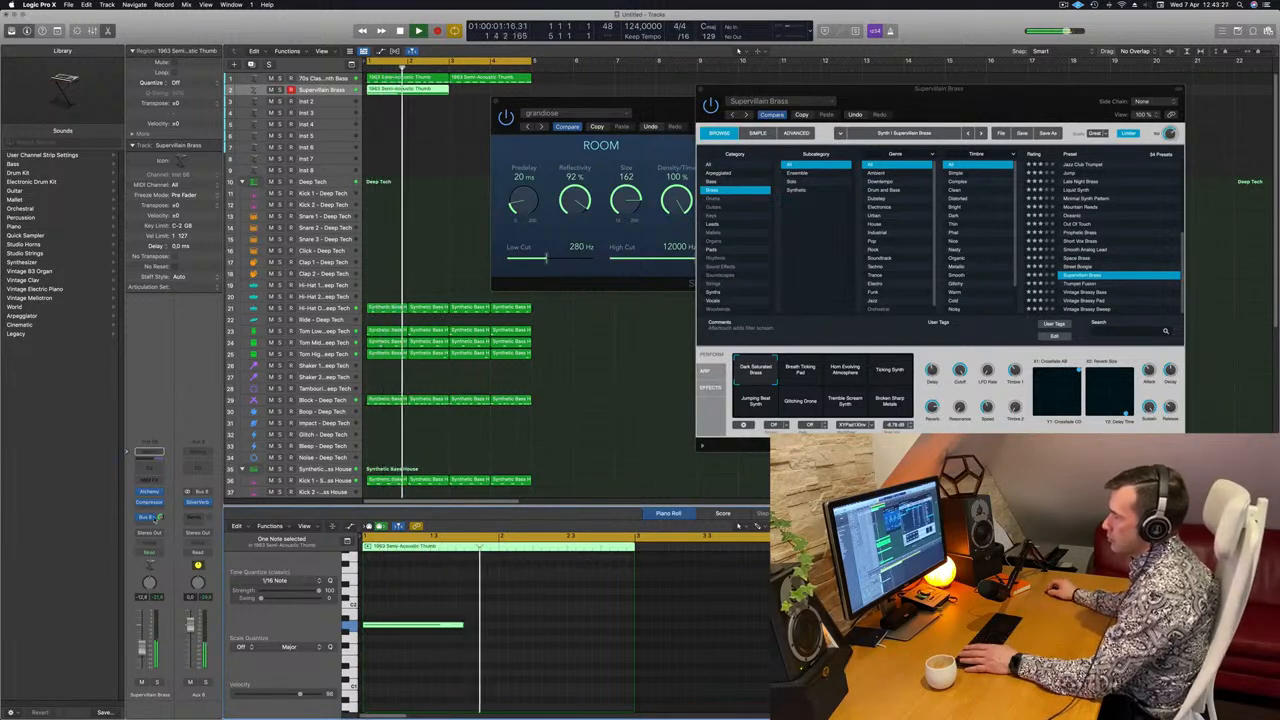
- Add a Channel EQ to the Supervillain Brass track, boost 2500 Hz by about 2.7 dB, adjust the 7500 Hz gain and close the EQ
{"action": "left_click", "coordinate": [149, 455]}
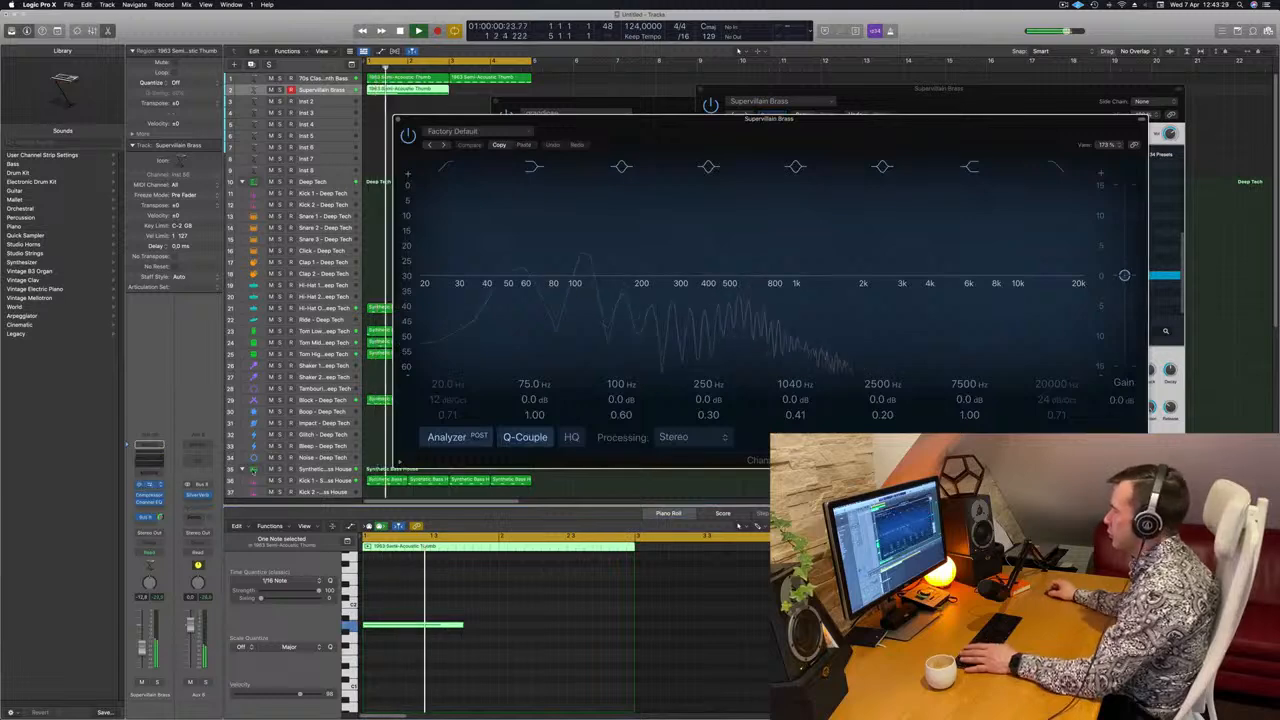
{"action": "mouse_move", "coordinate": [883, 277]}
{"action": "left_mouse_down"}
{"action": "mouse_move", "coordinate": [884, 244]}
{"action": "mouse_move", "coordinate": [884, 260]}
{"action": "left_mouse_up"}
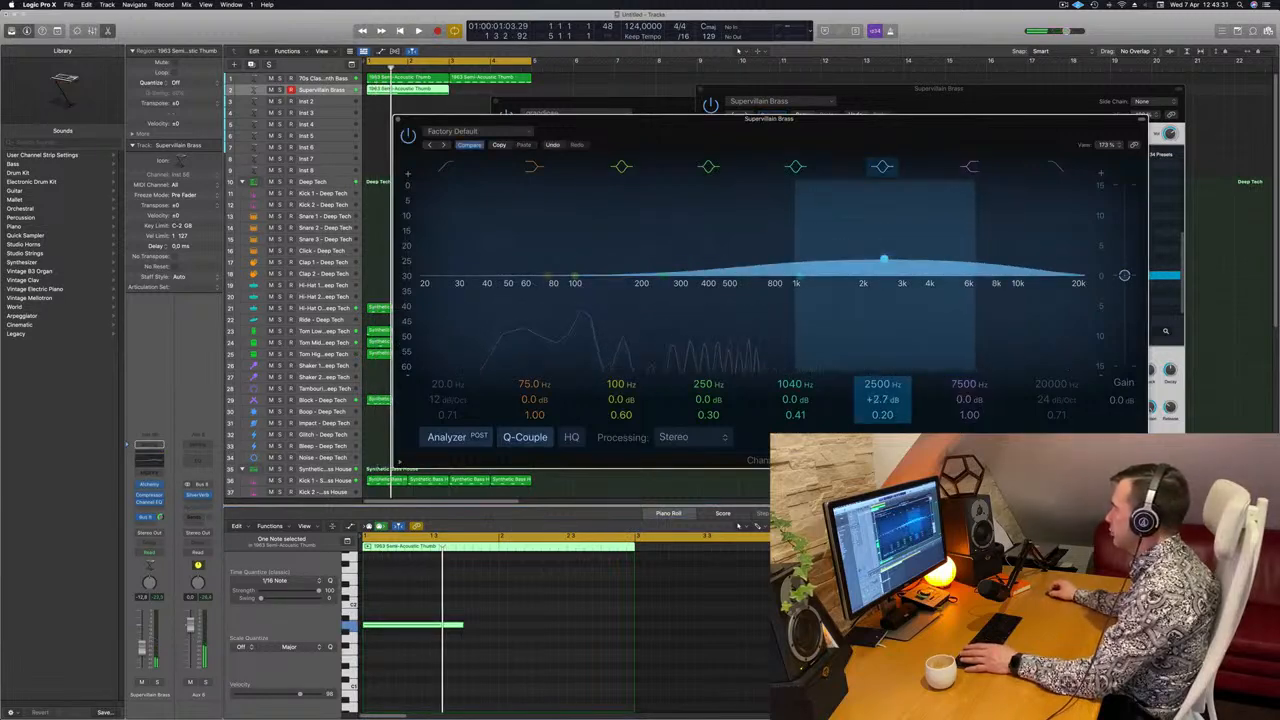
{"action": "left_click_drag", "start_coordinate": [959, 398], "coordinate": [981, 404]}
{"action": "key", "text": "space"}
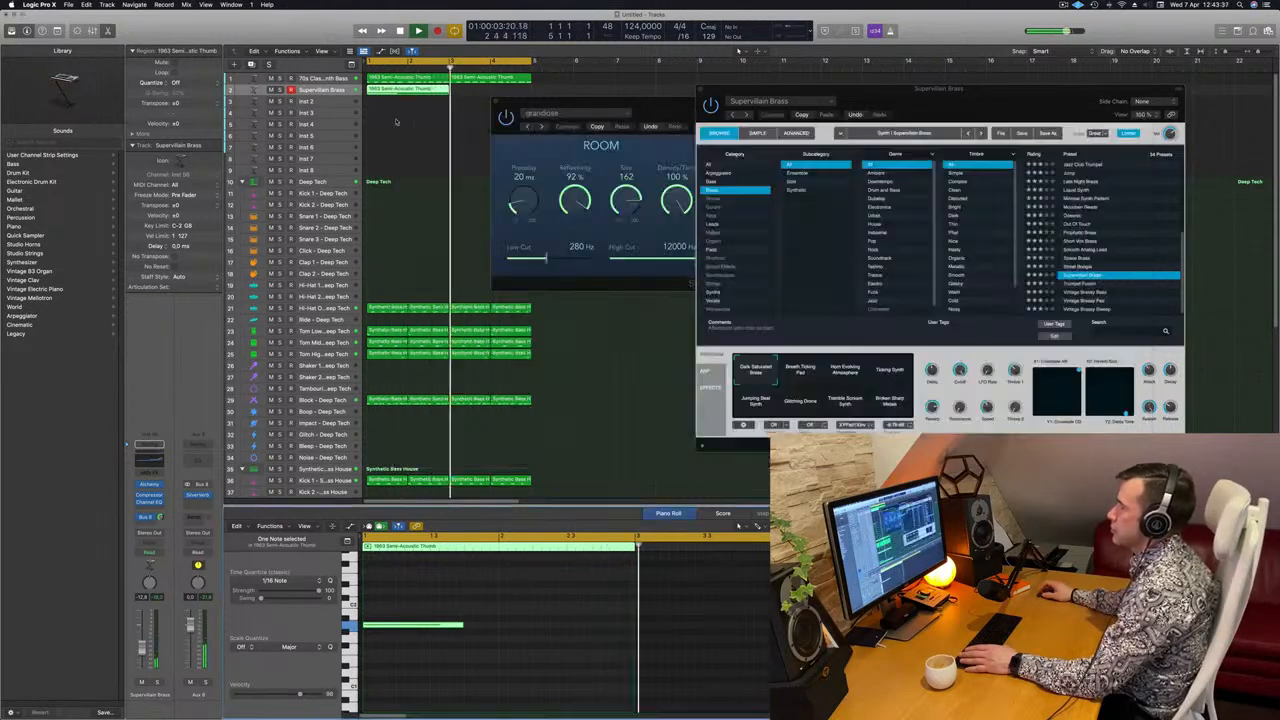
{"action": "left_click", "coordinate": [400, 120]}
- Close the SilverVerb, replay the loop from the start and lower the Supervillain Brass track's volume to about -16 dB
{"action": "left_click_drag", "start_coordinate": [630, 103], "coordinate": [609, 165]}
{"action": "key", "text": "Return"}
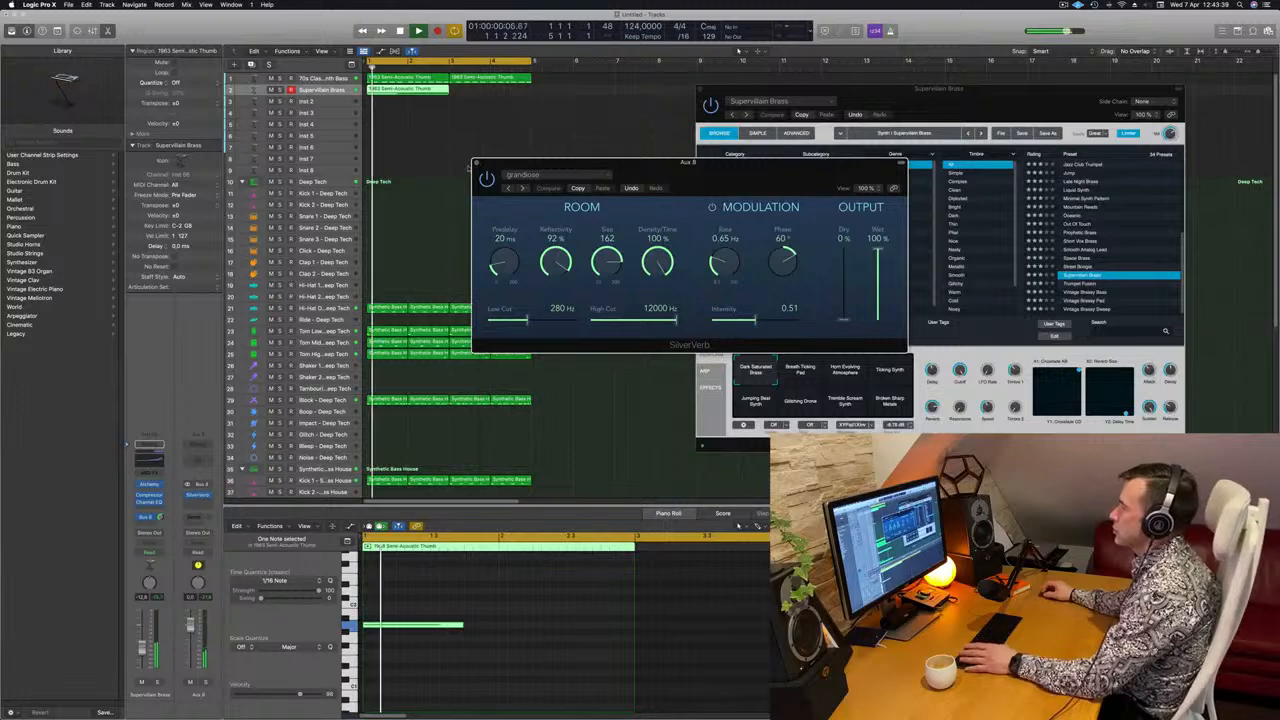
{"action": "left_click", "coordinate": [475, 163]}
{"action": "key", "text": "Return"}
{"action": "left_click_drag", "start_coordinate": [142, 647], "coordinate": [142, 652]}
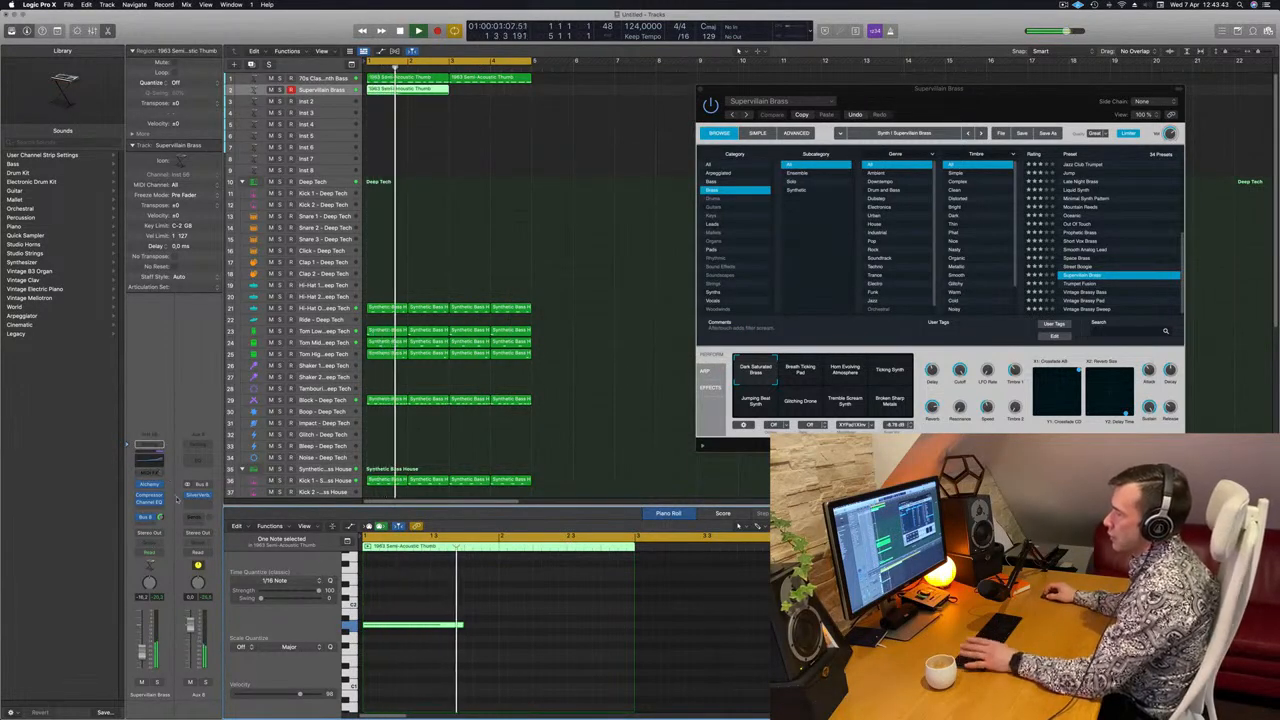
- Lower the compressor threshold on the Supervillain Brass track to about -23.5 dB and close the Compressor and Alchemy windows
{"action": "left_click", "coordinate": [149, 497]}
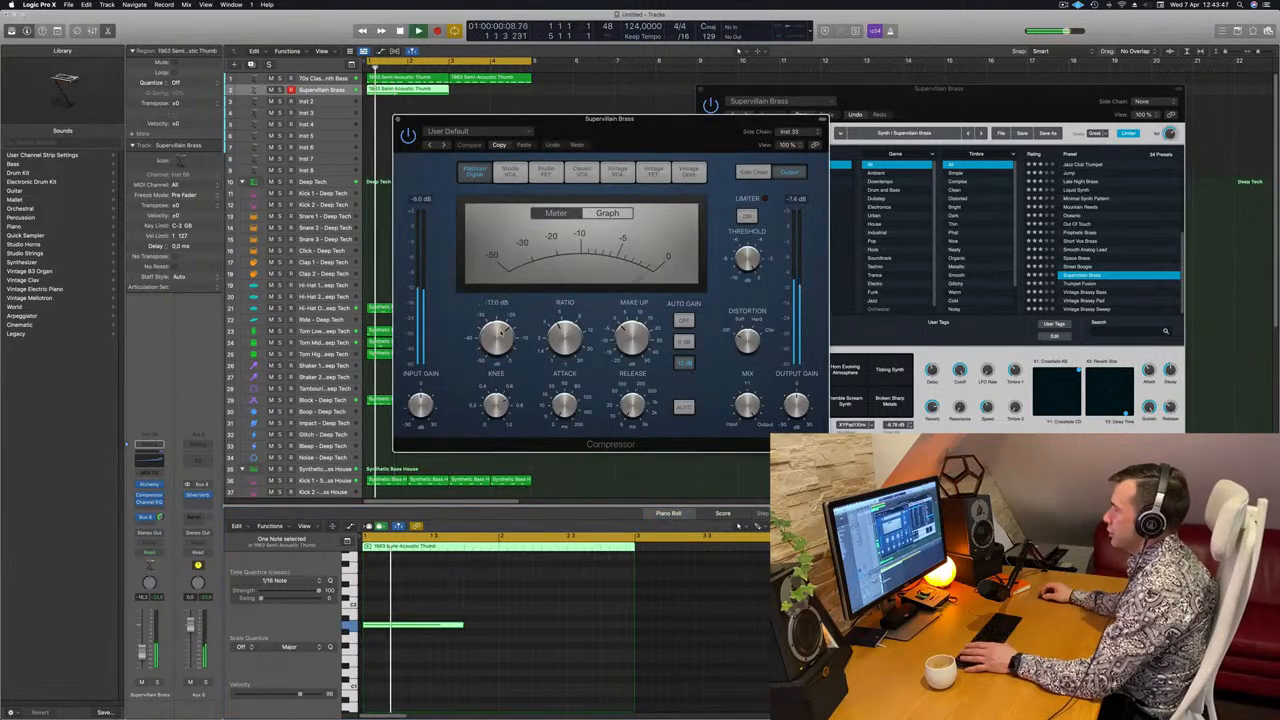
{"action": "left_click_drag", "start_coordinate": [513, 337], "coordinate": [497, 340]}
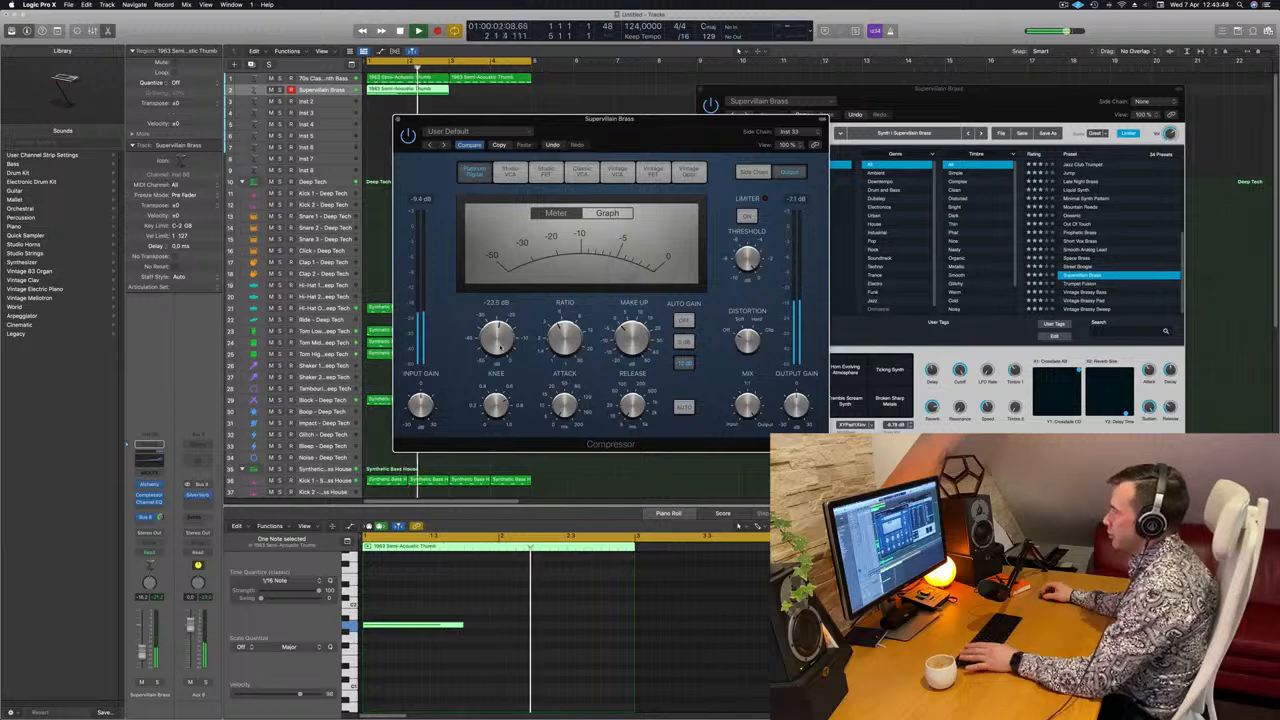
{"action": "left_click_drag", "start_coordinate": [674, 151], "coordinate": [889, 310]}
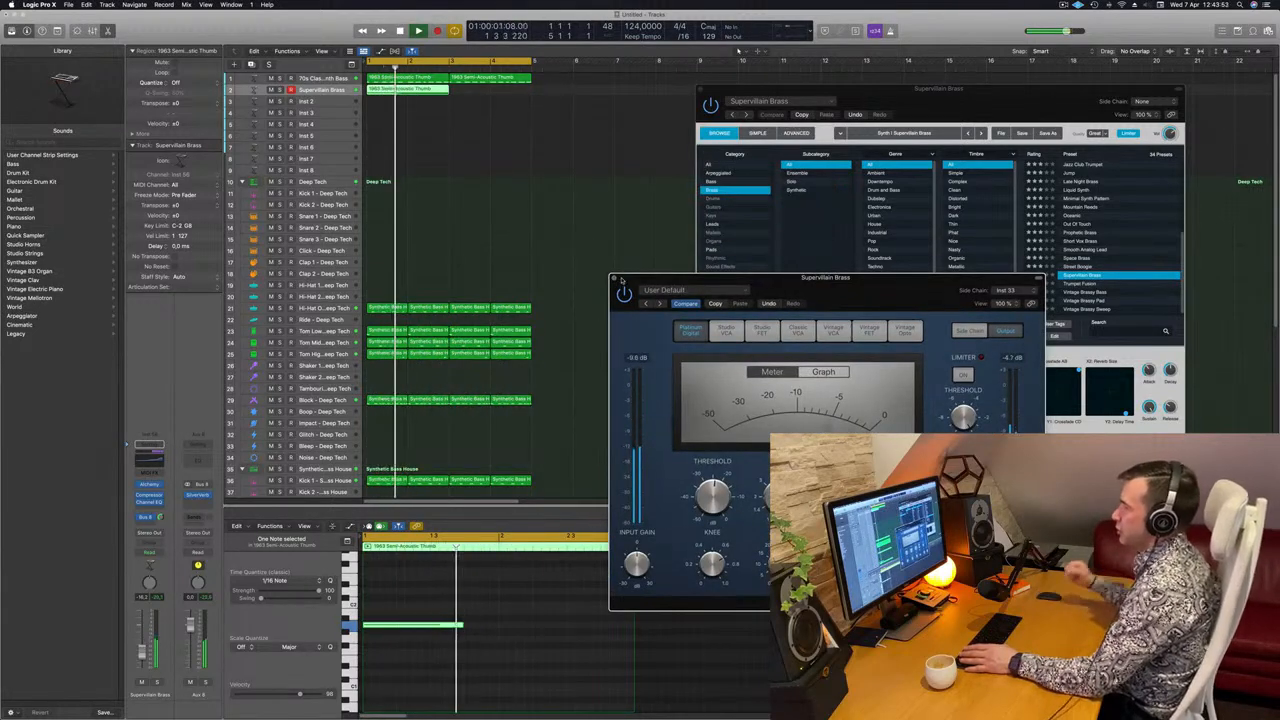
{"action": "left_click", "coordinate": [614, 278]}
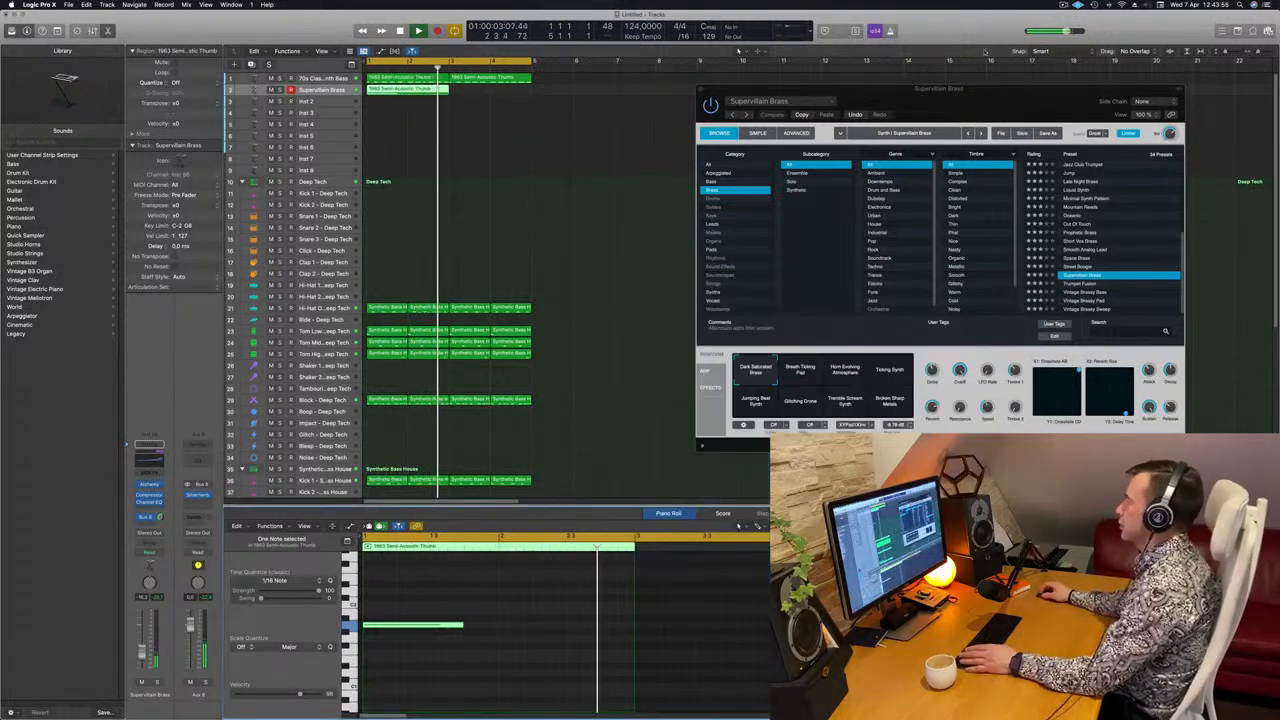
{"action": "left_click_drag", "start_coordinate": [1043, 110], "coordinate": [834, 140]}
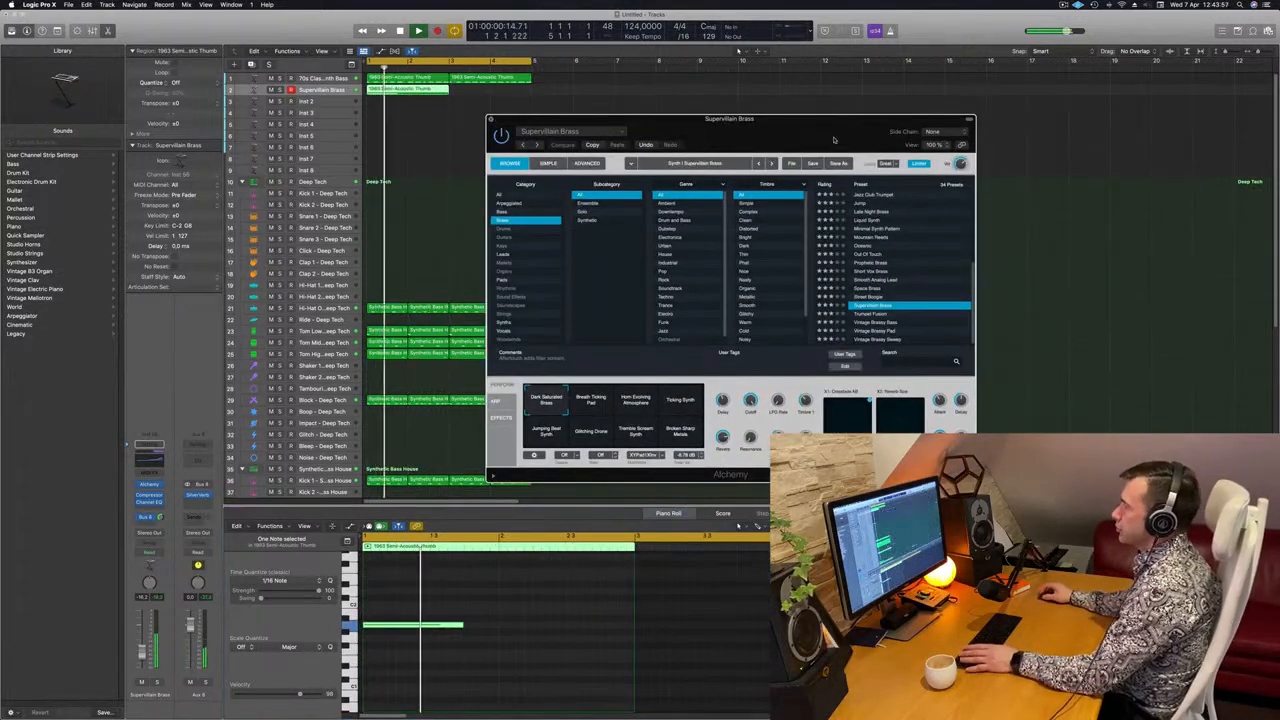
{"action": "key", "text": "super+w"}
- Repeat all the regions of the four-bar loop three times so the arrangement runs to bar 17
{"action": "key", "text": "space"}
{"action": "key", "text": "space"}
{"action": "key", "text": "super+z"}
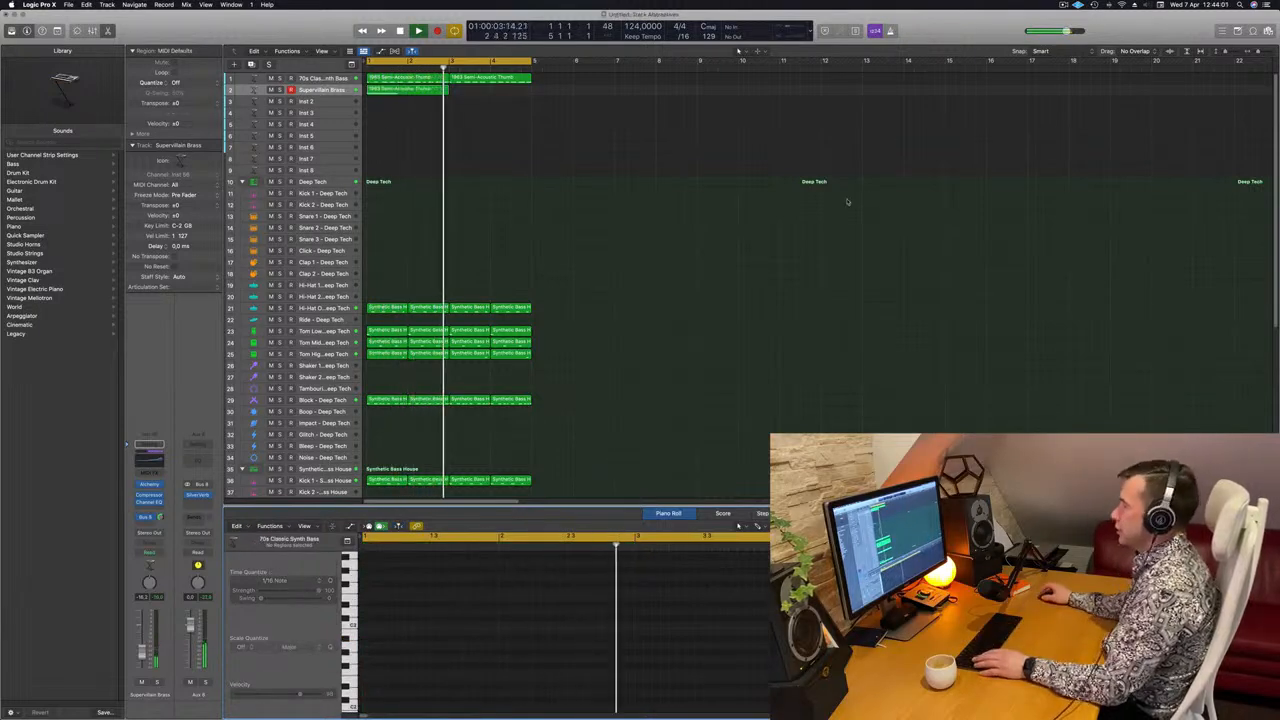
{"action": "key", "text": "super+a"}
{"action": "key", "text": "super+r"}
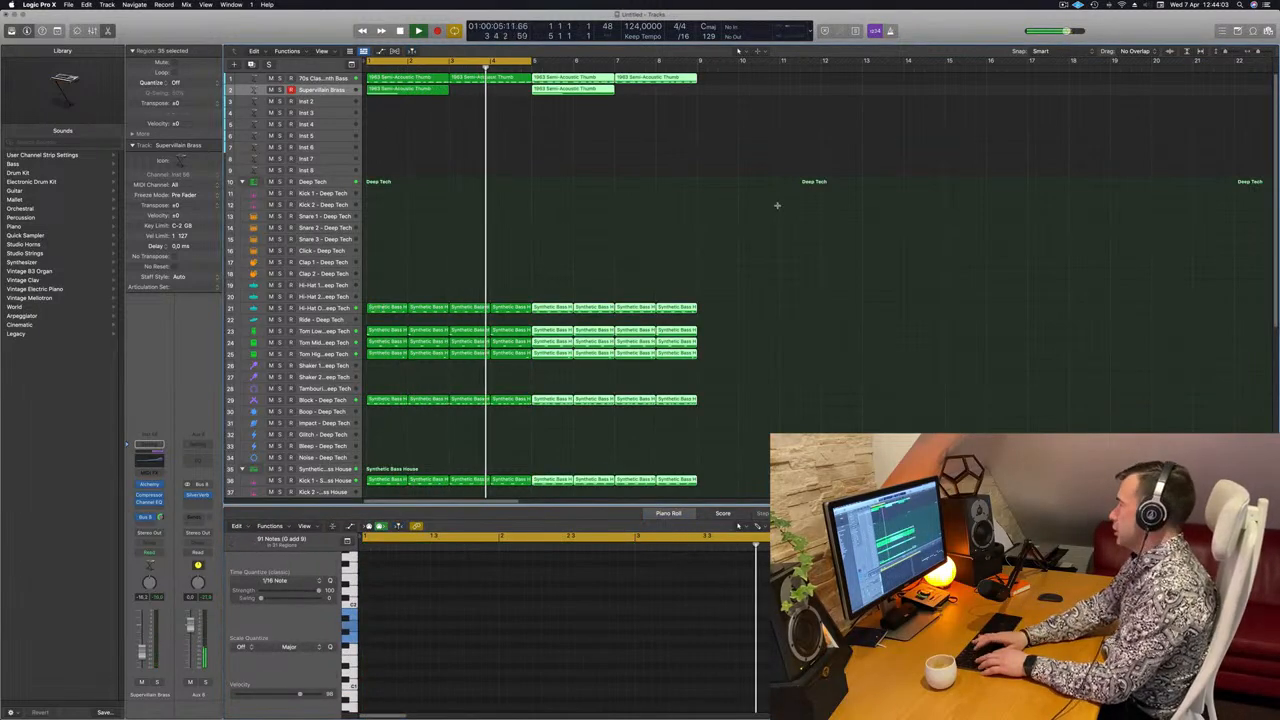
{"action": "key", "text": "super+r"}
{"action": "key", "text": "super+r"}
{"action": "scroll", "coordinate": [700, 197], "scroll_direction": "left", "scroll_amount": 5}
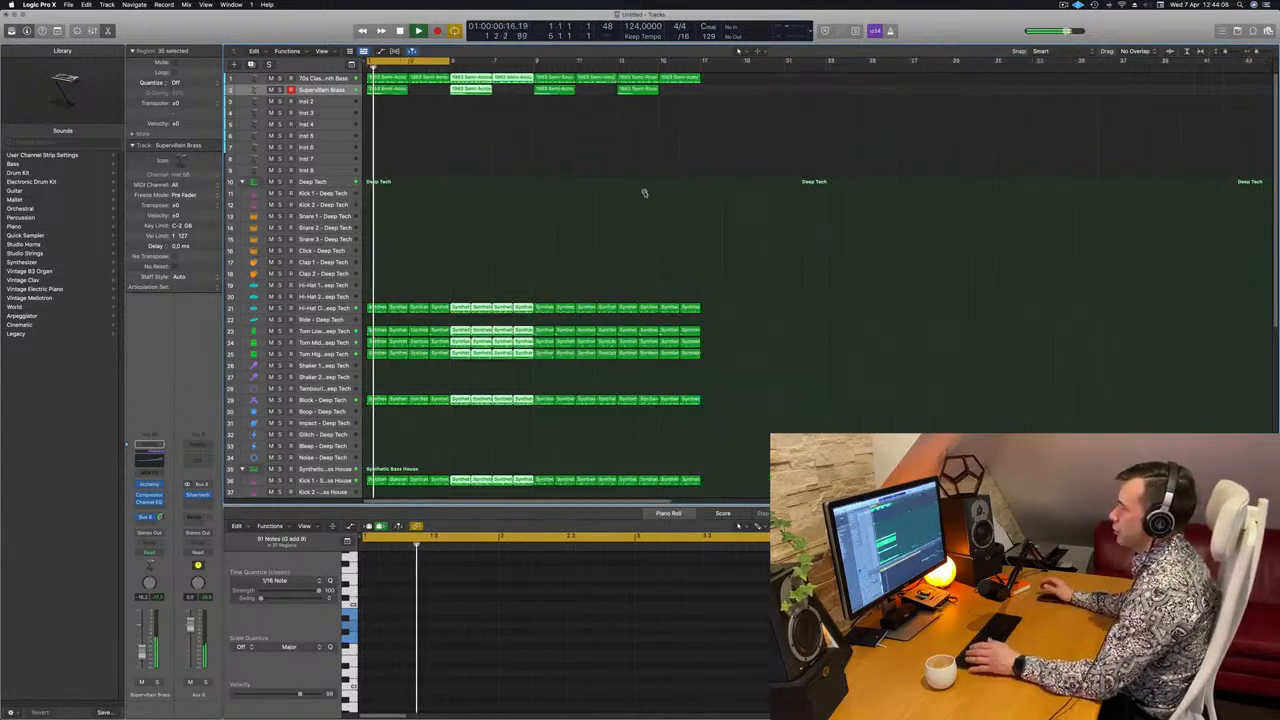
{"action": "scroll", "coordinate": [595, 203], "scroll_direction": "right", "scroll_amount": 3}
- Extend the cycle range to cover bars 1 to 17 and replay the arrangement from the start
{"action": "key", "text": "space"}
{"action": "key", "text": "space"}
{"action": "left_click", "coordinate": [371, 203]}
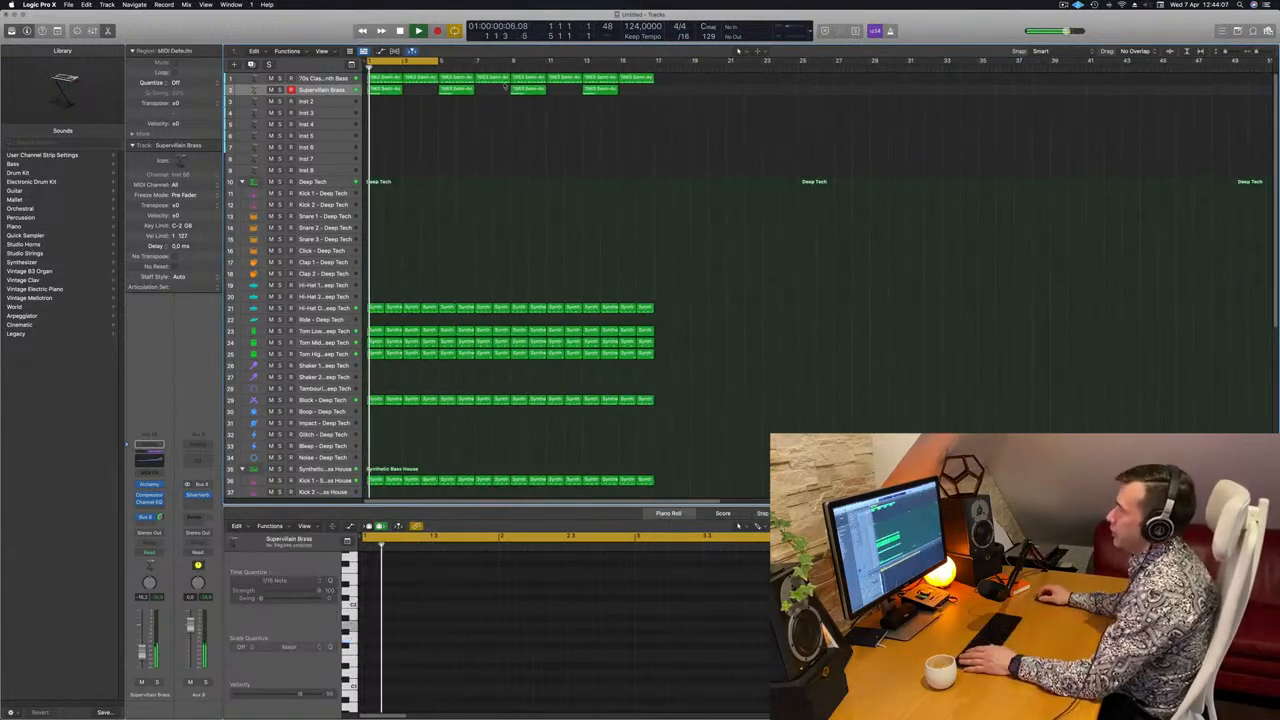
{"action": "left_click_drag", "start_coordinate": [445, 60], "coordinate": [655, 62]}
{"action": "left_click", "coordinate": [1077, 5]}
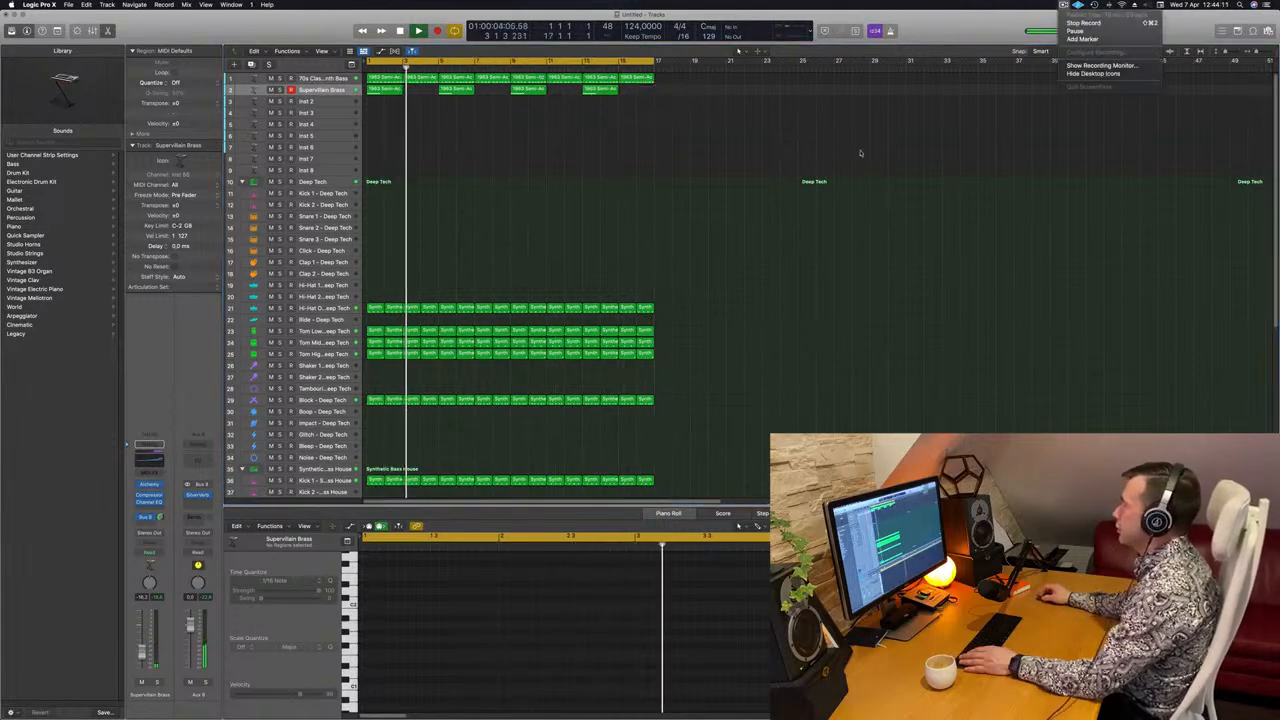
{"action": "left_click", "coordinate": [746, 182]}
{"action": "key", "text": "Return"}
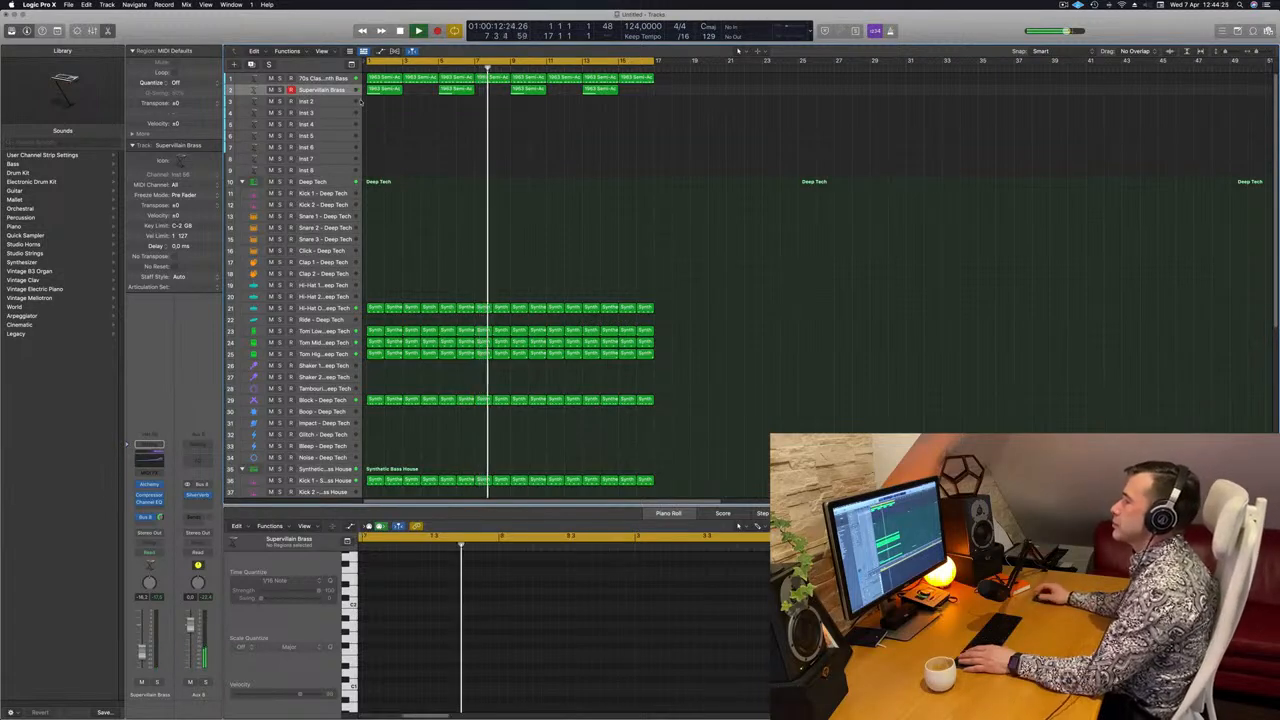
{"action": "key", "text": "Return"}
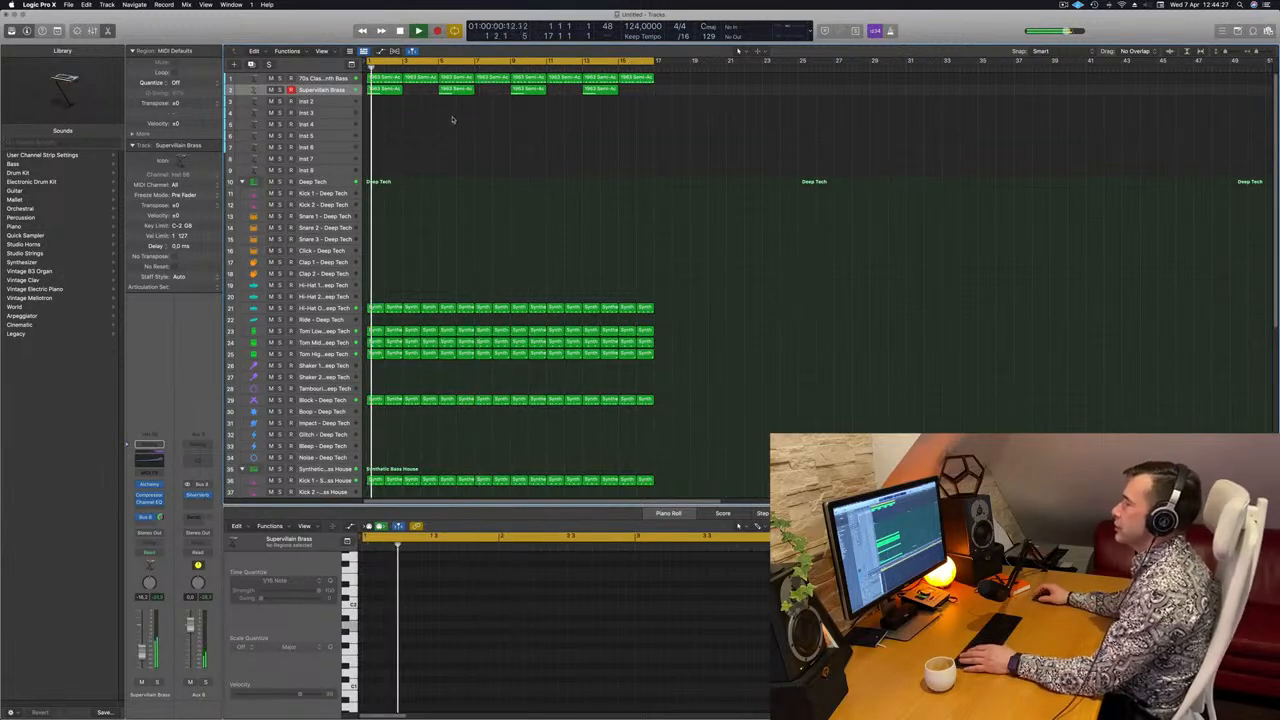
- Duplicate the Supervillain Brass track with its instrument, effects and send settings
{"action": "left_click", "coordinate": [384, 91]}
{"action": "mouse_move", "coordinate": [383, 96]}
{"action": "left_mouse_down"}
{"action": "mouse_move", "coordinate": [422, 113]}
{"action": "mouse_move", "coordinate": [391, 97]}
{"action": "left_mouse_up"}
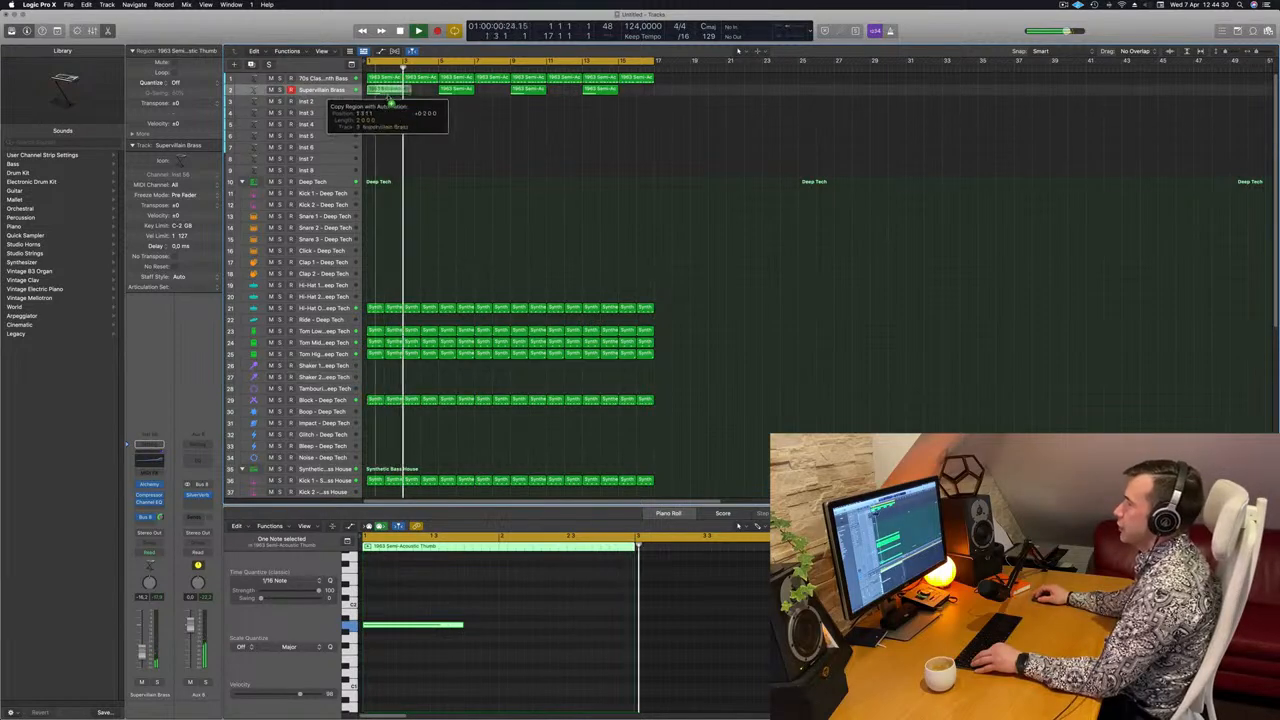
{"action": "left_click", "coordinate": [321, 90]}
{"action": "key", "text": "space"}
{"action": "key", "text": "super+d"}
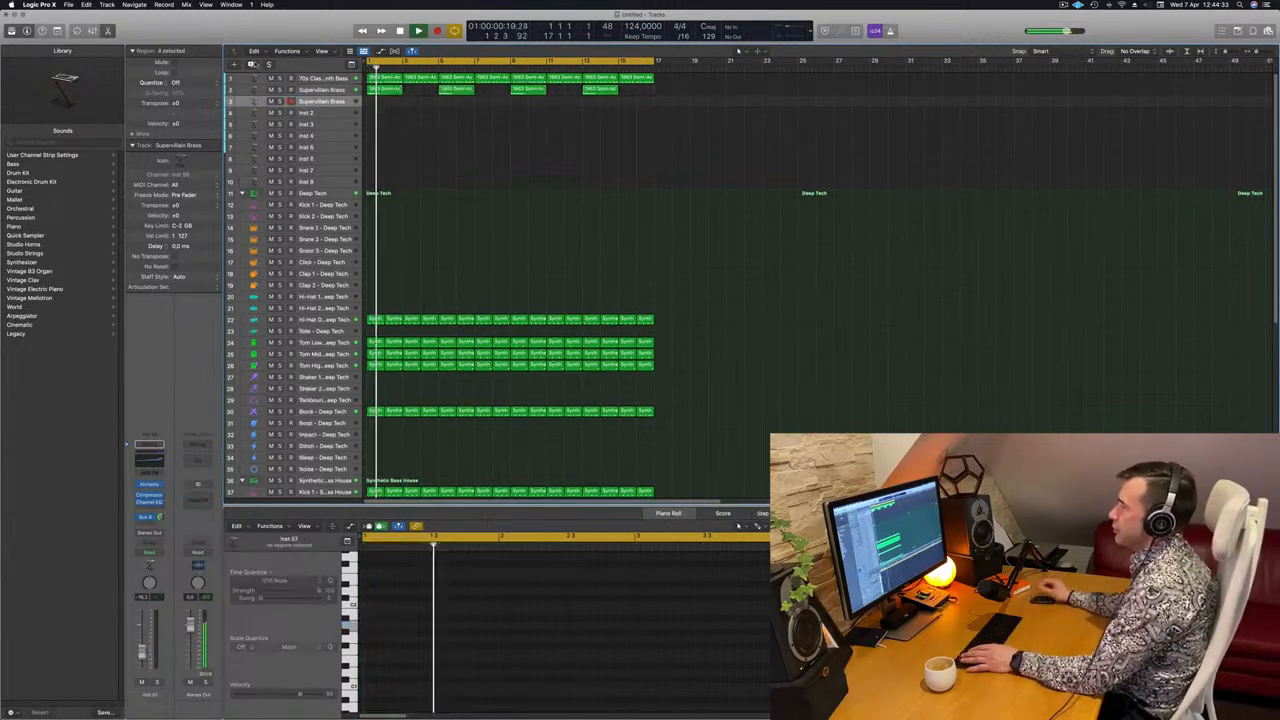
- Place the first brass region at bar 3 on the duplicated track and keep a copy at bar 1 of the original track
{"action": "left_click_drag", "start_coordinate": [397, 89], "coordinate": [427, 103]}
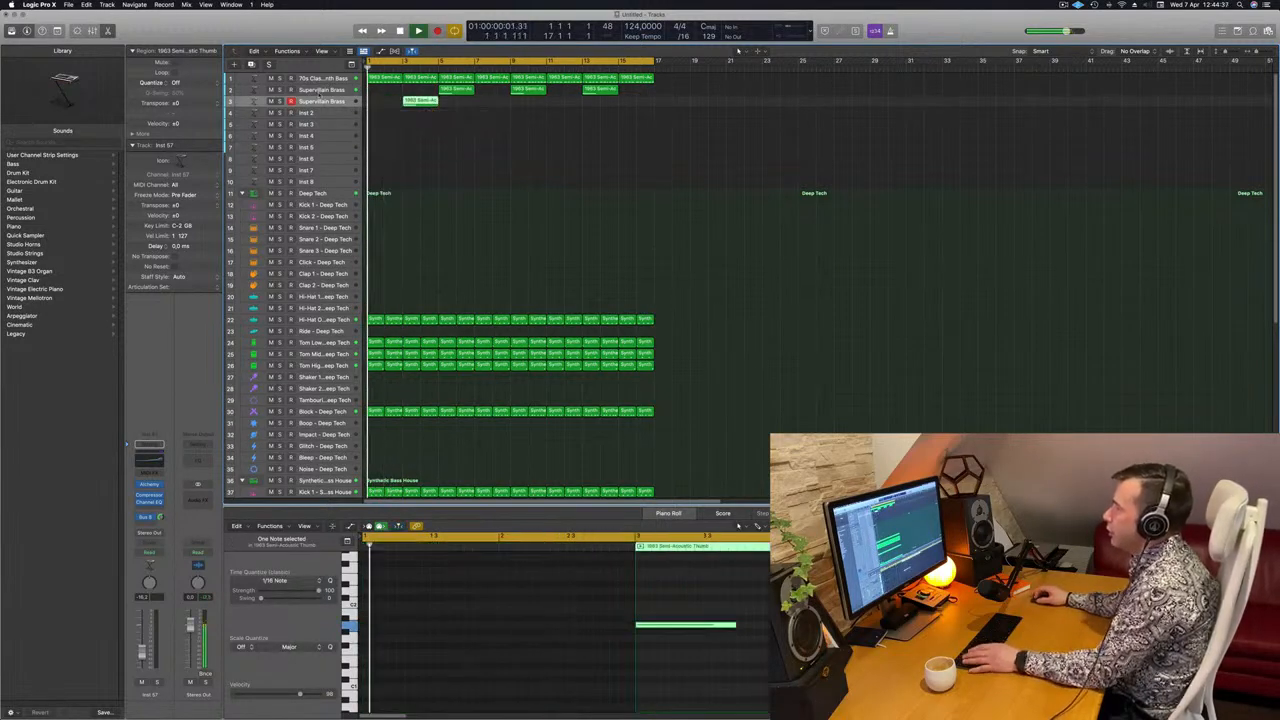
{"action": "left_click", "coordinate": [385, 90]}
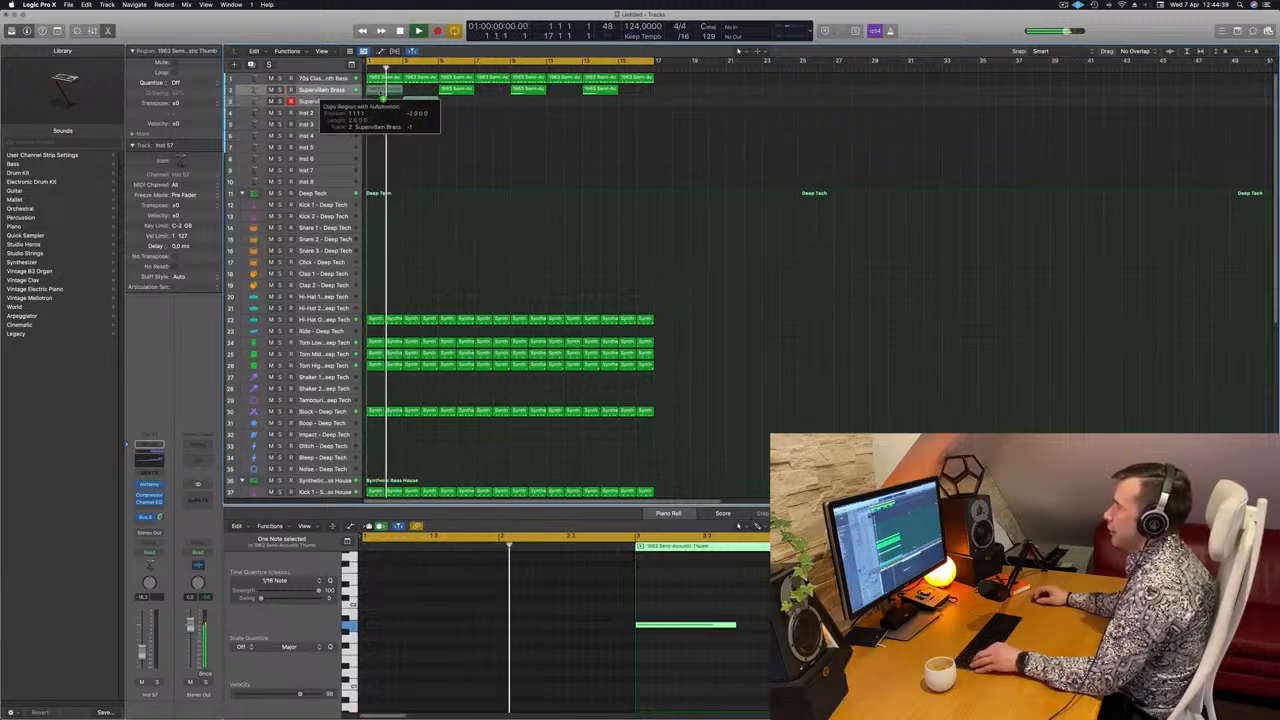
{"action": "left_click", "coordinate": [410, 104]}
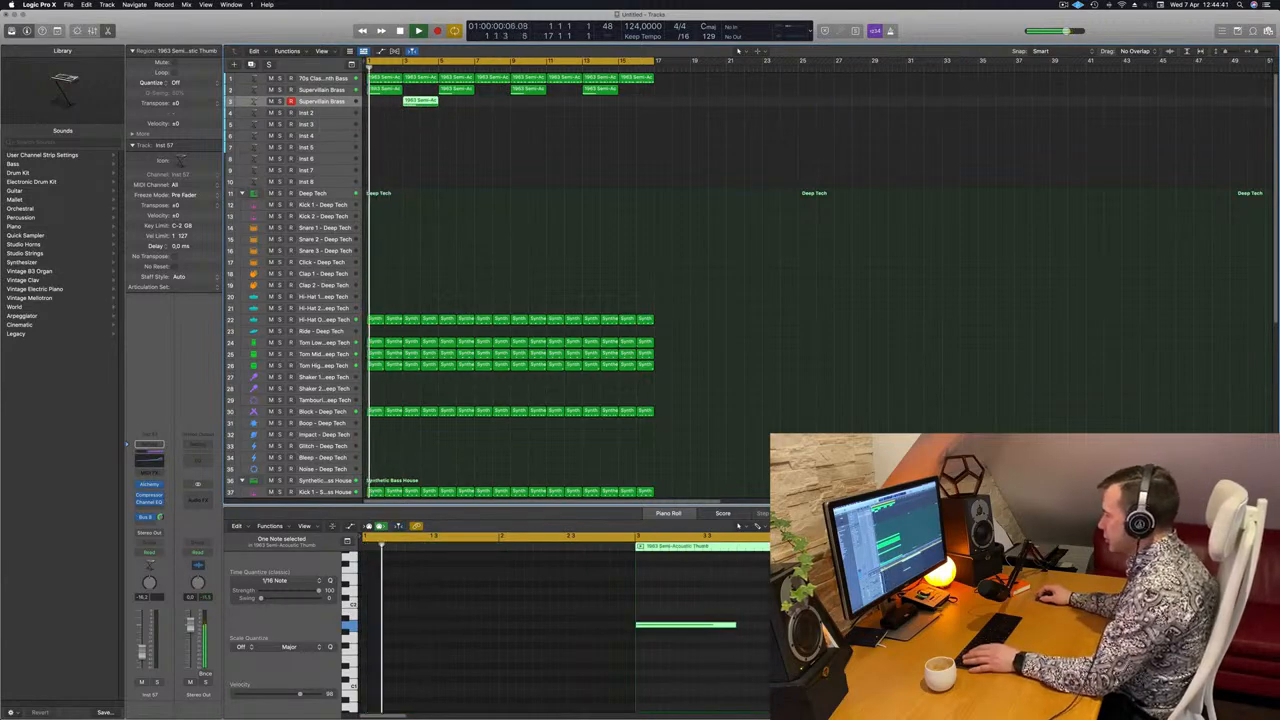
- Replace the long note in the duplicated track's region with two short notes of the same pitch
{"action": "left_click", "coordinate": [736, 625]}
{"action": "key", "text": "Return"}
{"action": "left_click_drag", "start_coordinate": [738, 627], "coordinate": [694, 627]}
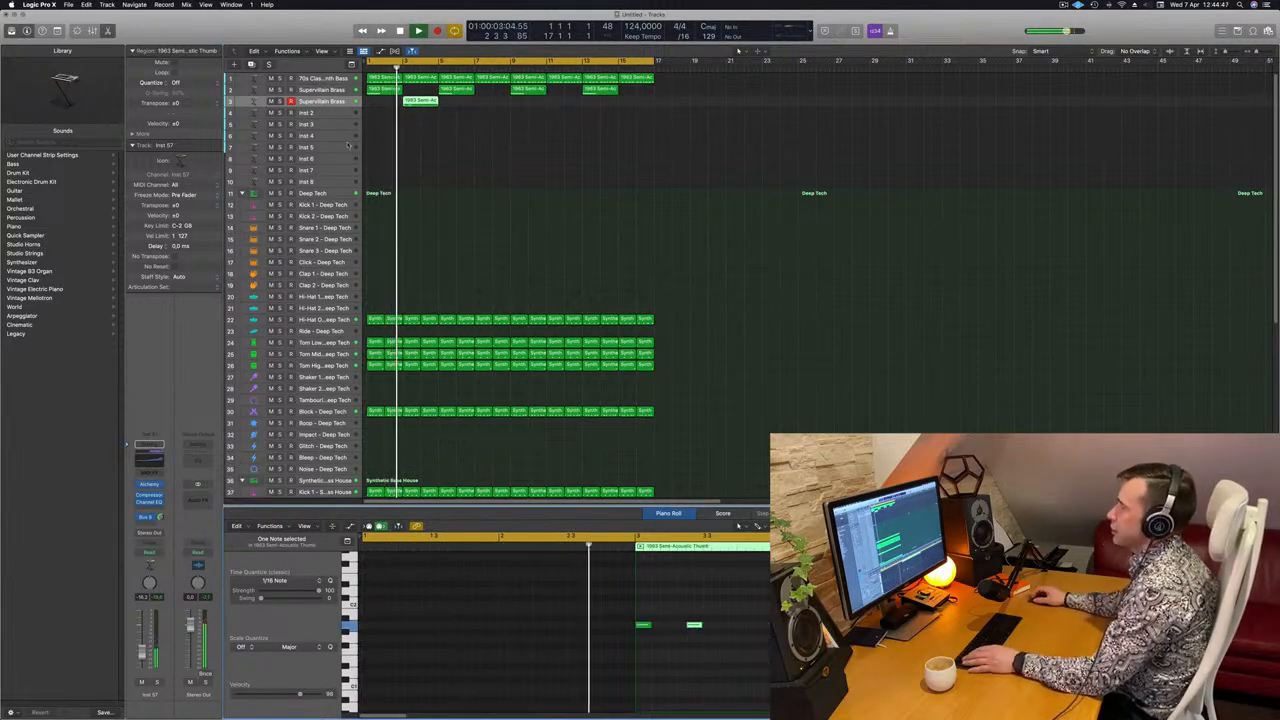
- Load the Chillwave Vibes preset from Alchemy's Keys category on the duplicated track and raise the track's volume
{"action": "left_click", "coordinate": [149, 485]}
{"action": "left_click_drag", "start_coordinate": [702, 141], "coordinate": [835, 155]}
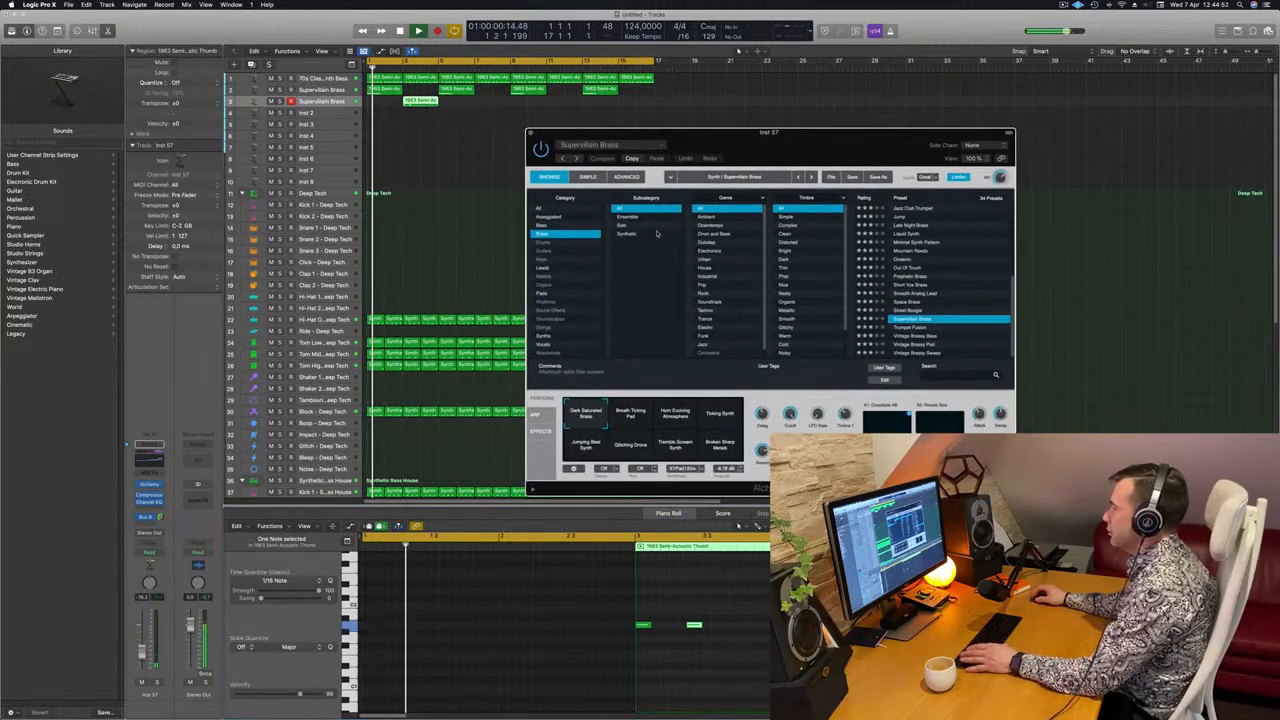
{"action": "left_click", "coordinate": [545, 260]}
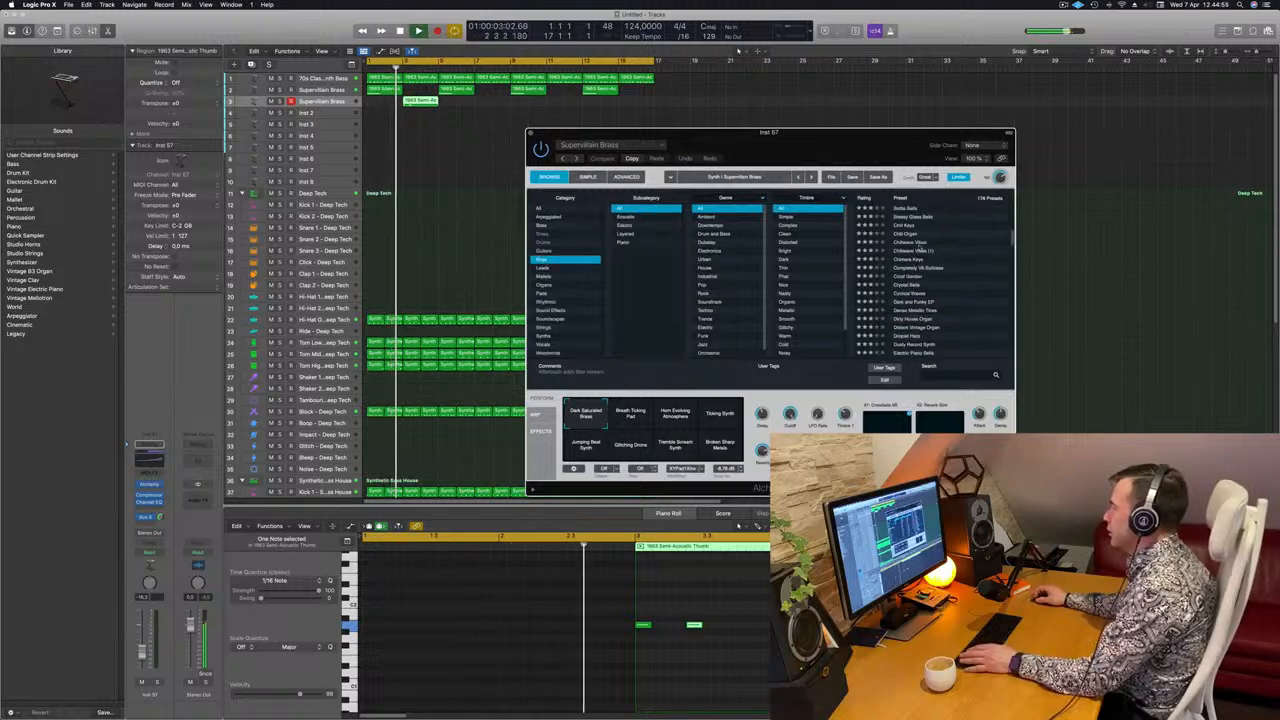
{"action": "left_click", "coordinate": [915, 243]}
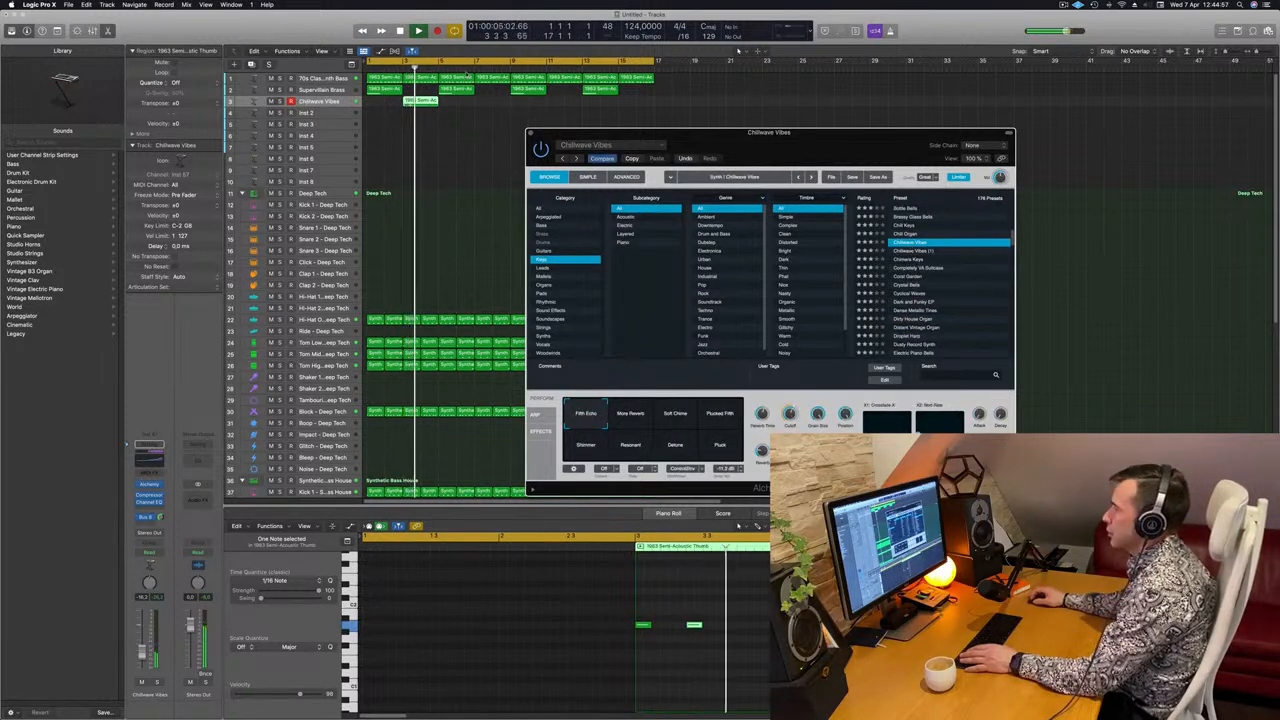
{"action": "left_click_drag", "start_coordinate": [790, 150], "coordinate": [713, 150]}
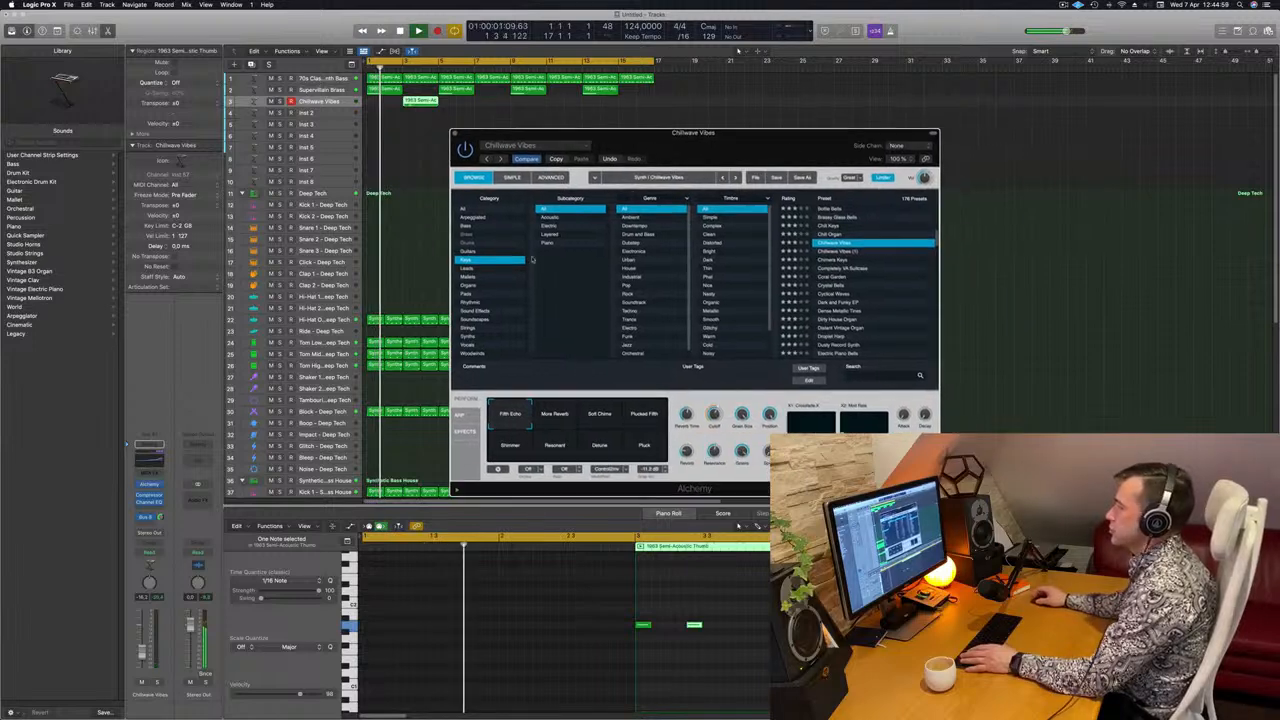
{"action": "left_click_drag", "start_coordinate": [142, 648], "coordinate": [142, 644]}
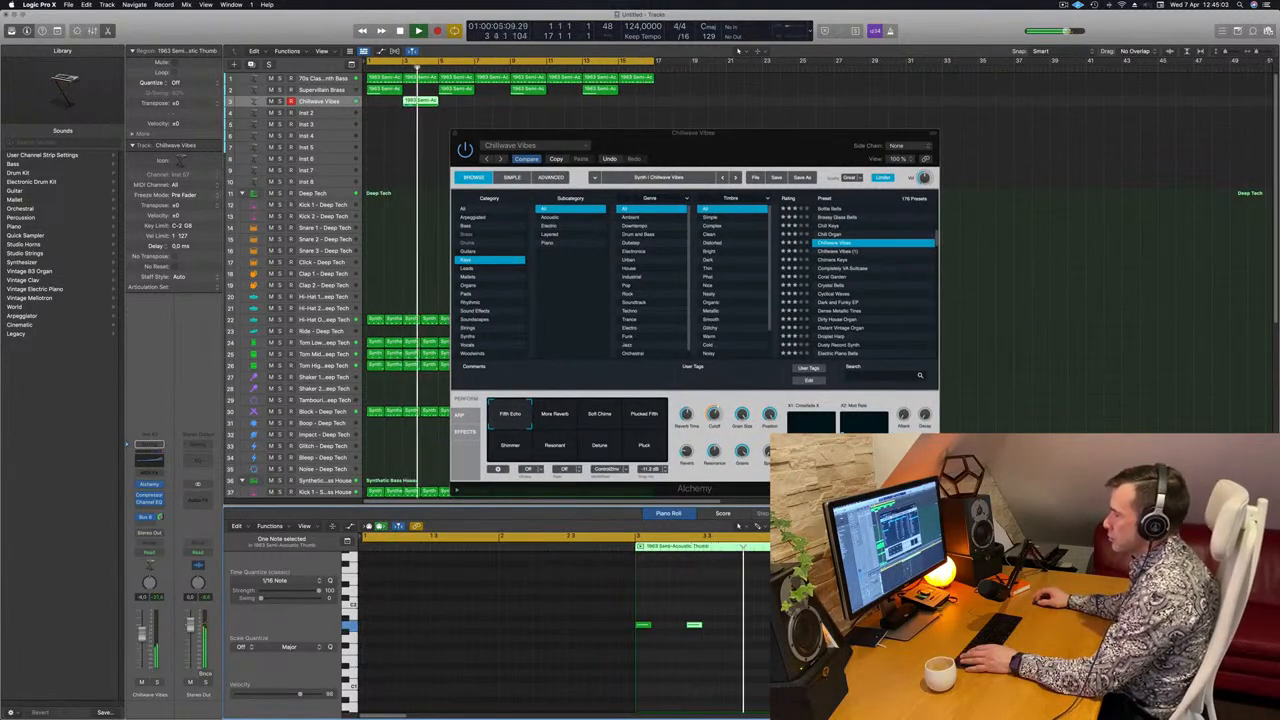
- Transpose both notes in the Chillwave Vibes region upward and replay the arrangement from the start
{"action": "key", "text": "space"}
{"action": "left_click_drag", "start_coordinate": [586, 590], "coordinate": [766, 686]}
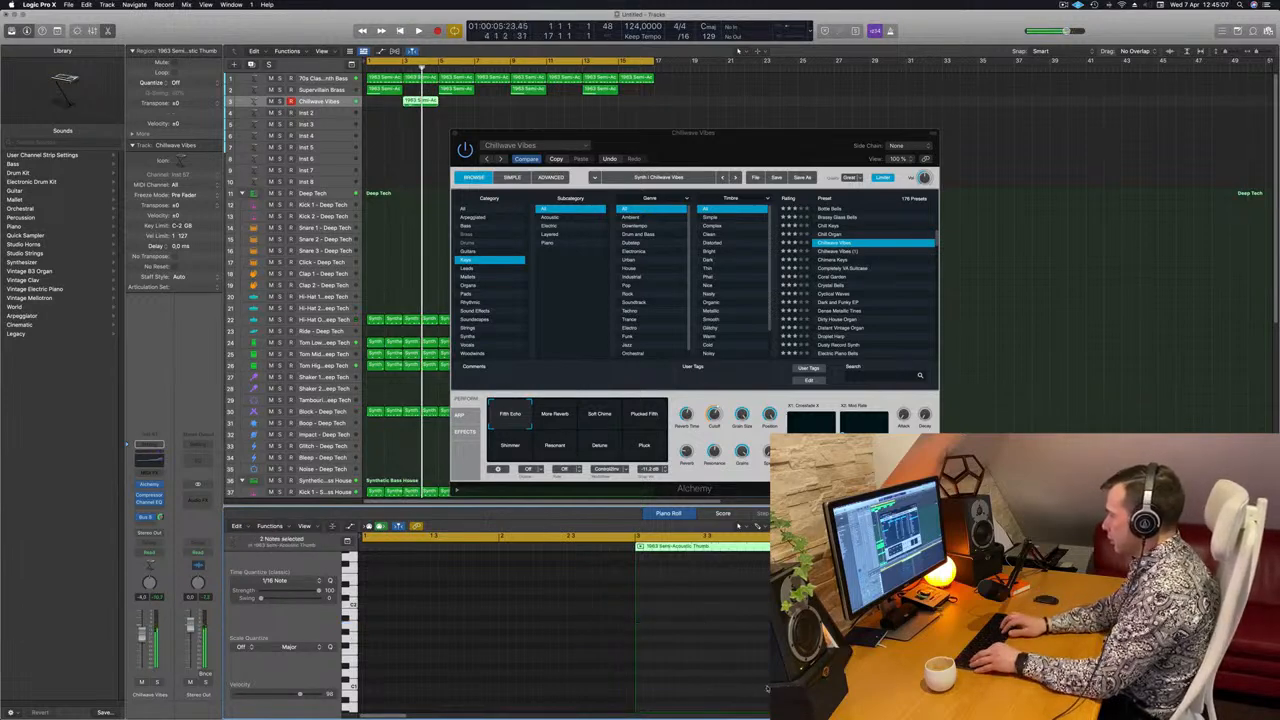
{"action": "key", "text": "Return"}
{"action": "key", "text": "space"}
- Replay from the start with the Alchemy window moved clear and lower the Chillwave Vibes track's volume to about -10.8 dB
{"action": "mouse_move", "coordinate": [799, 133]}
{"action": "left_mouse_down"}
{"action": "mouse_move", "coordinate": [749, 136]}
{"action": "mouse_move", "coordinate": [884, 120]}
{"action": "mouse_move", "coordinate": [808, 131]}
{"action": "left_mouse_up"}
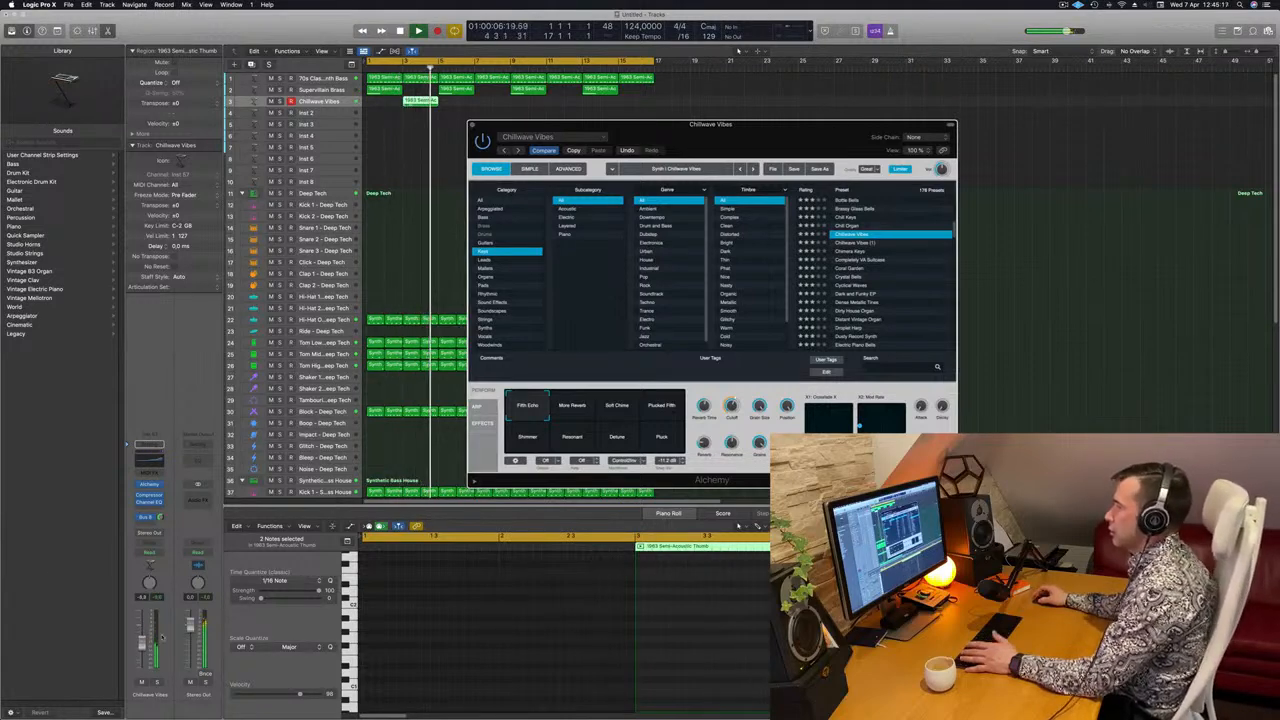
{"action": "key", "text": "Return"}
{"action": "left_click_drag", "start_coordinate": [783, 131], "coordinate": [806, 128]}
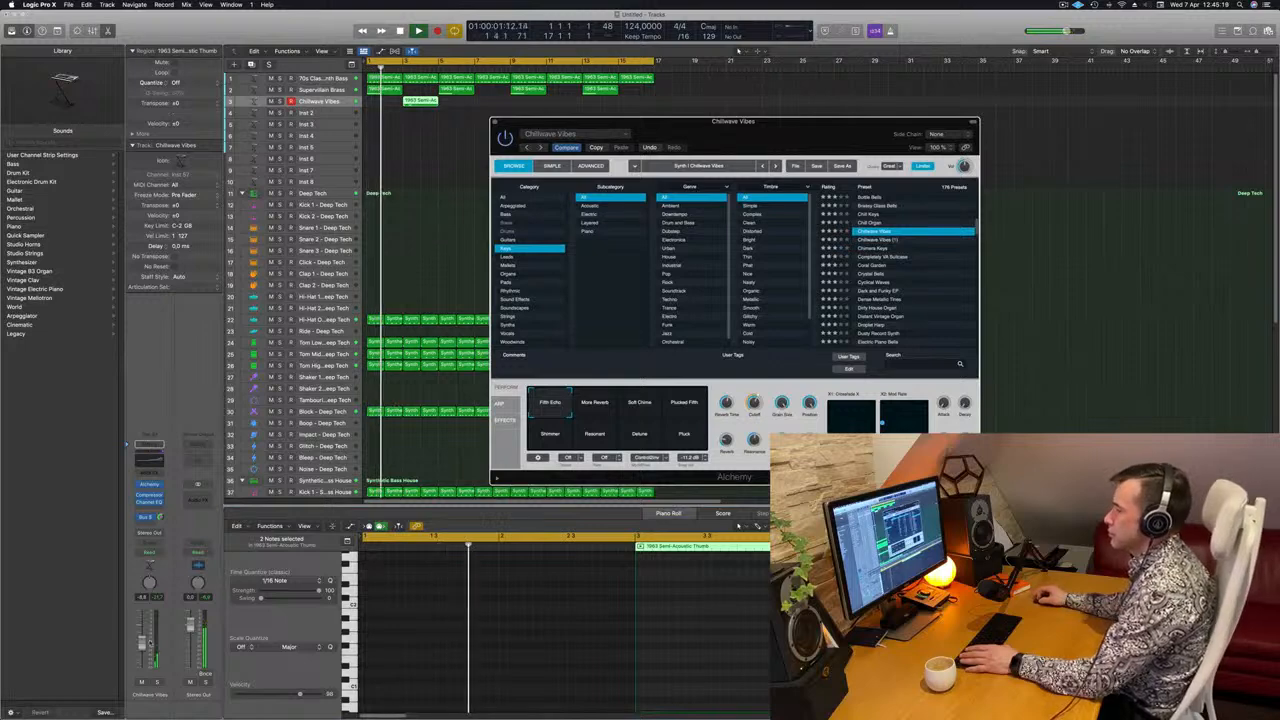
{"action": "left_click_drag", "start_coordinate": [142, 646], "coordinate": [143, 643]}
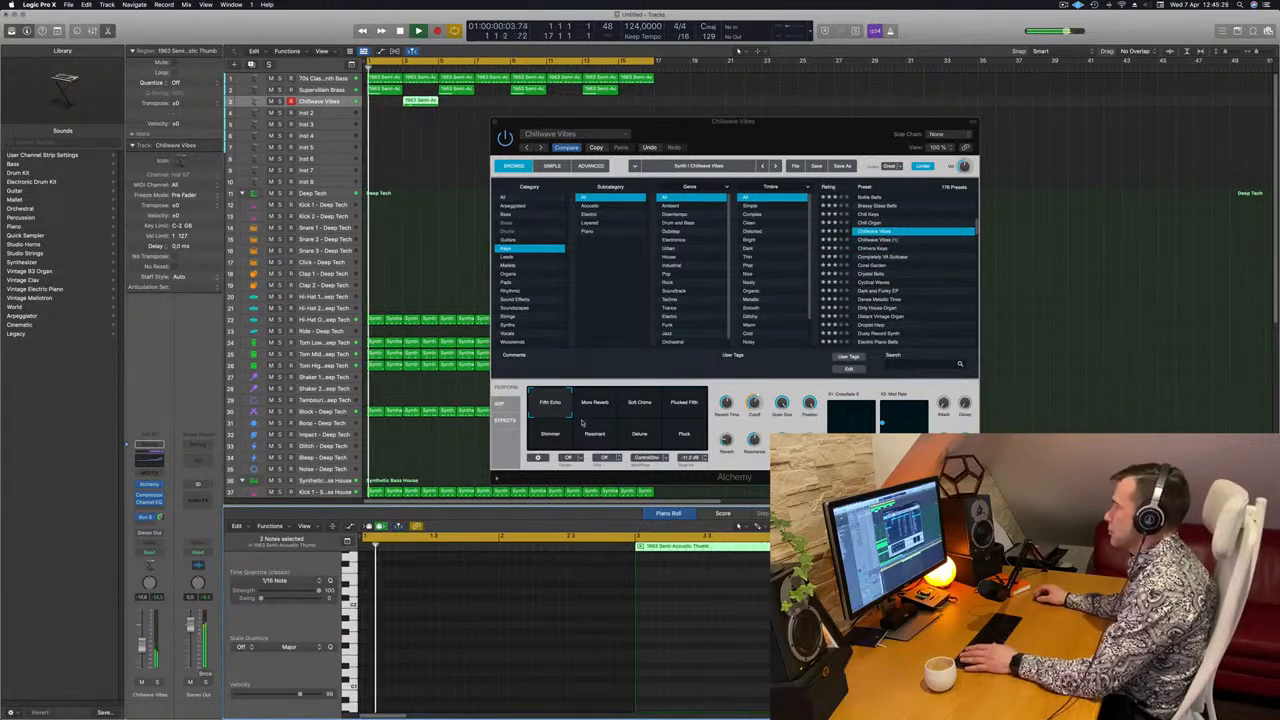
- Select the Soft Chime performance snapshot and copy the Chillwave Vibes region to bars 7, 11 and 15
{"action": "left_click", "coordinate": [641, 404]}
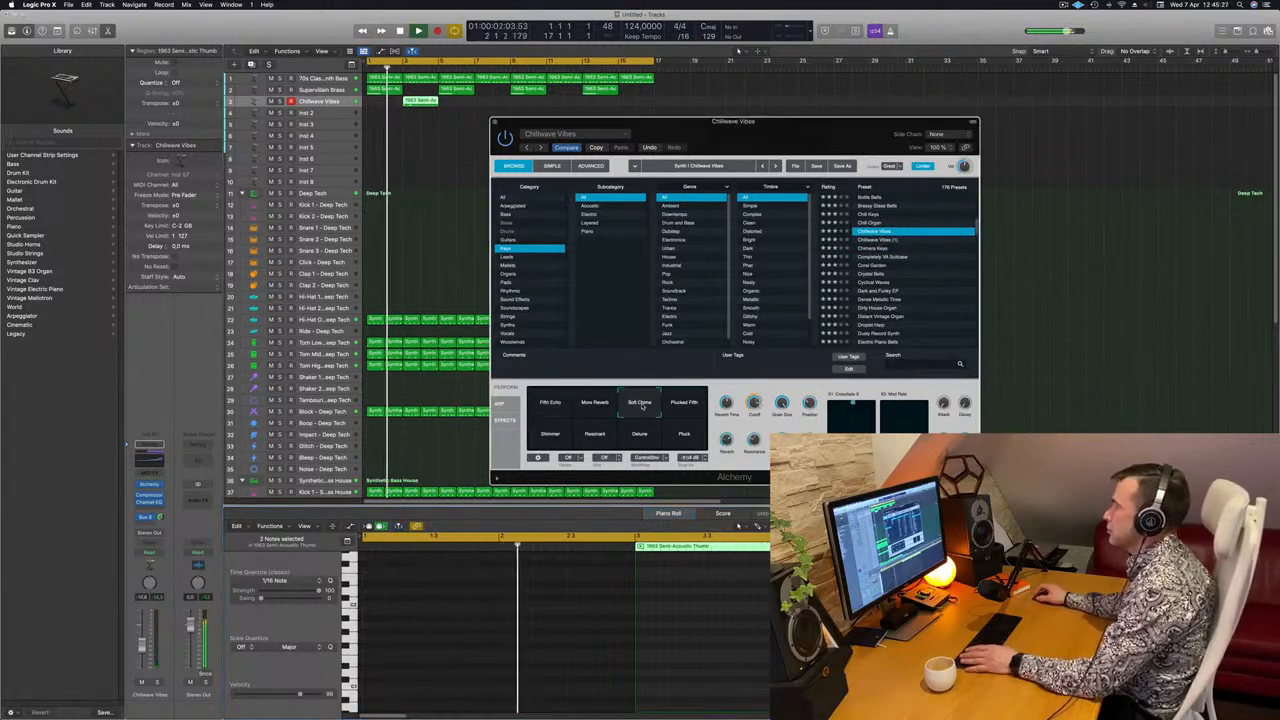
{"action": "left_click_drag", "start_coordinate": [640, 121], "coordinate": [536, 189]}
{"action": "left_click_drag", "start_coordinate": [422, 102], "coordinate": [637, 102]}
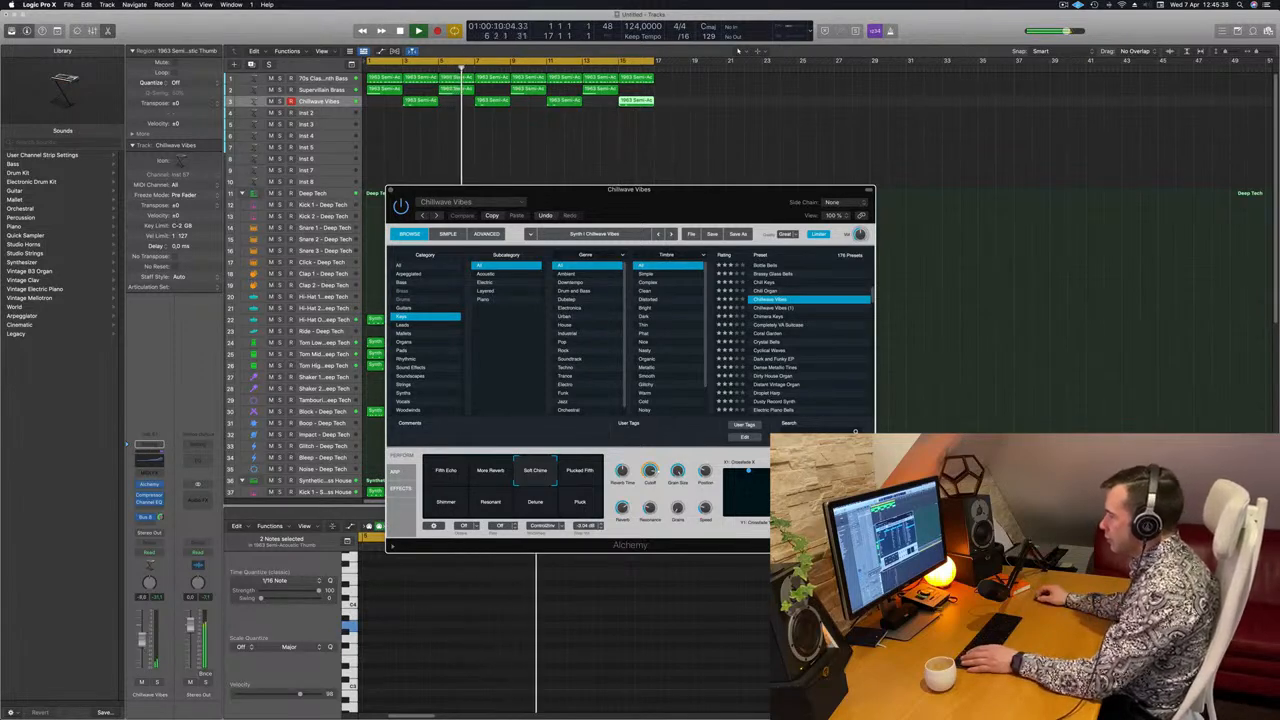
- Audition the Plucked Fifth snapshot, raise the Chillwave Vibes track's volume to about -4.1 dB and reposition the Alchemy window
{"action": "left_click", "coordinate": [254, 598]}
{"action": "left_click", "coordinate": [578, 478]}
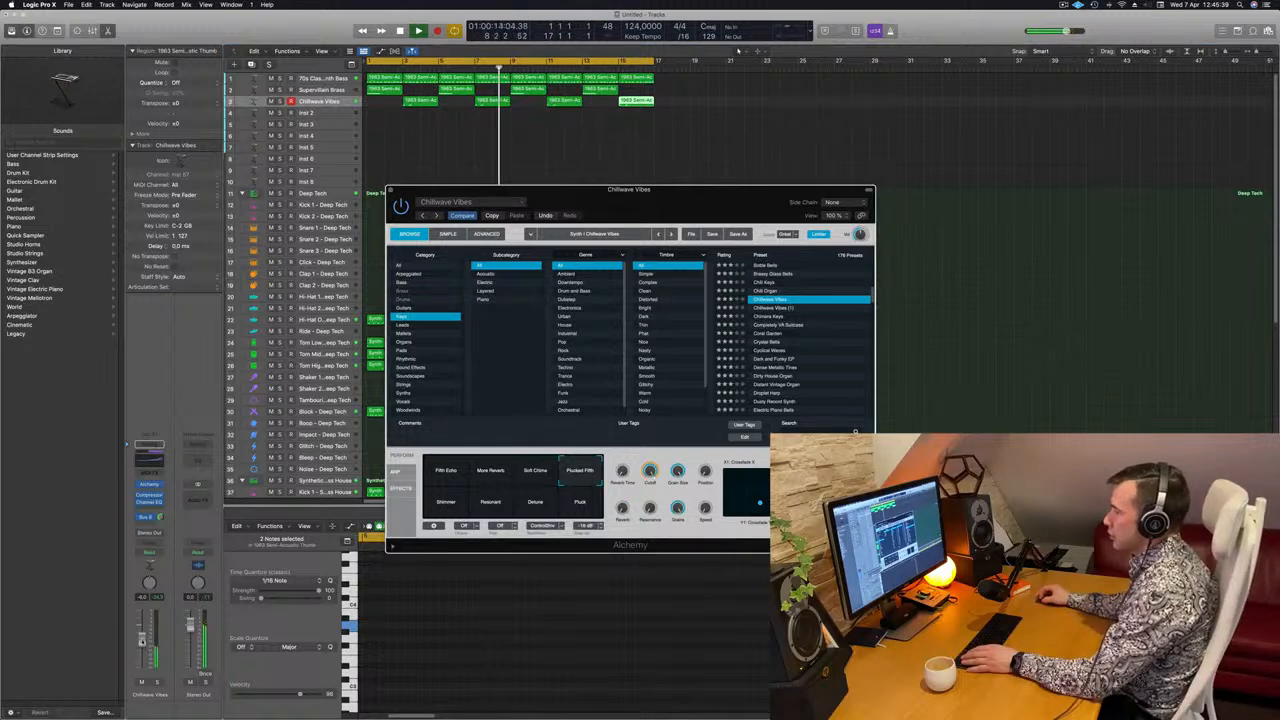
{"action": "left_click", "coordinate": [143, 633]}
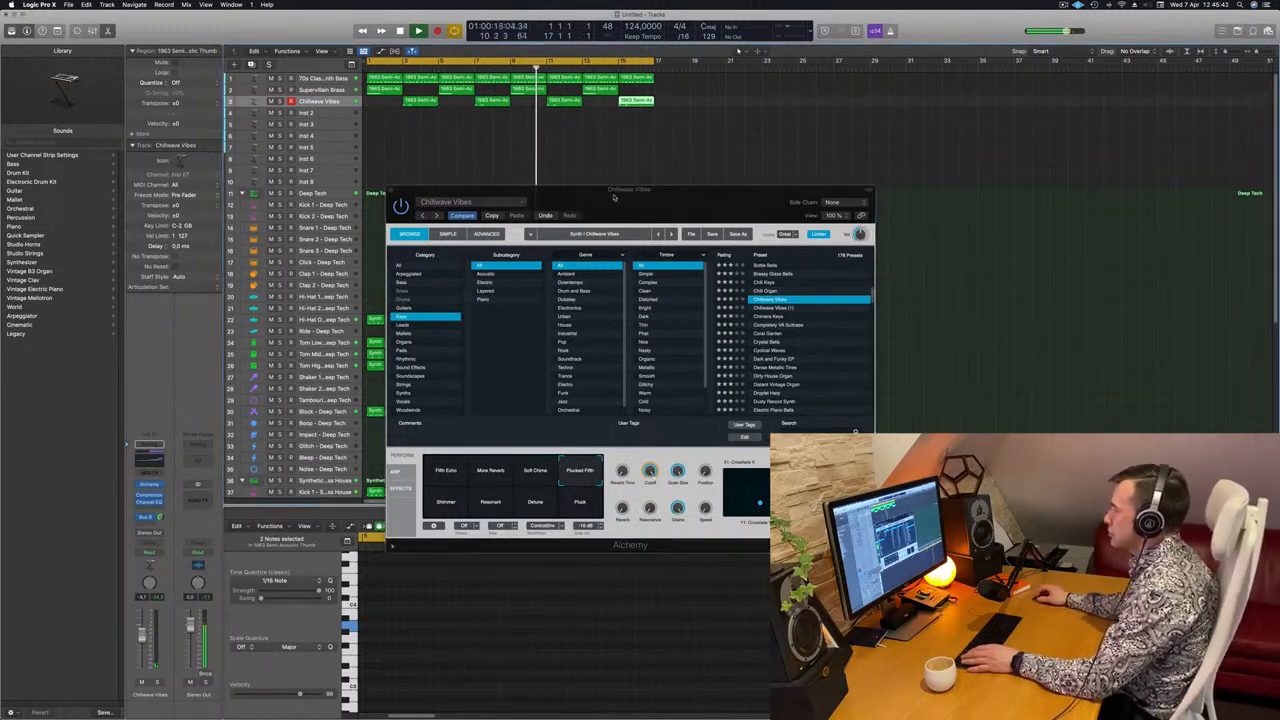
{"action": "left_click_drag", "start_coordinate": [614, 197], "coordinate": [692, 181]}
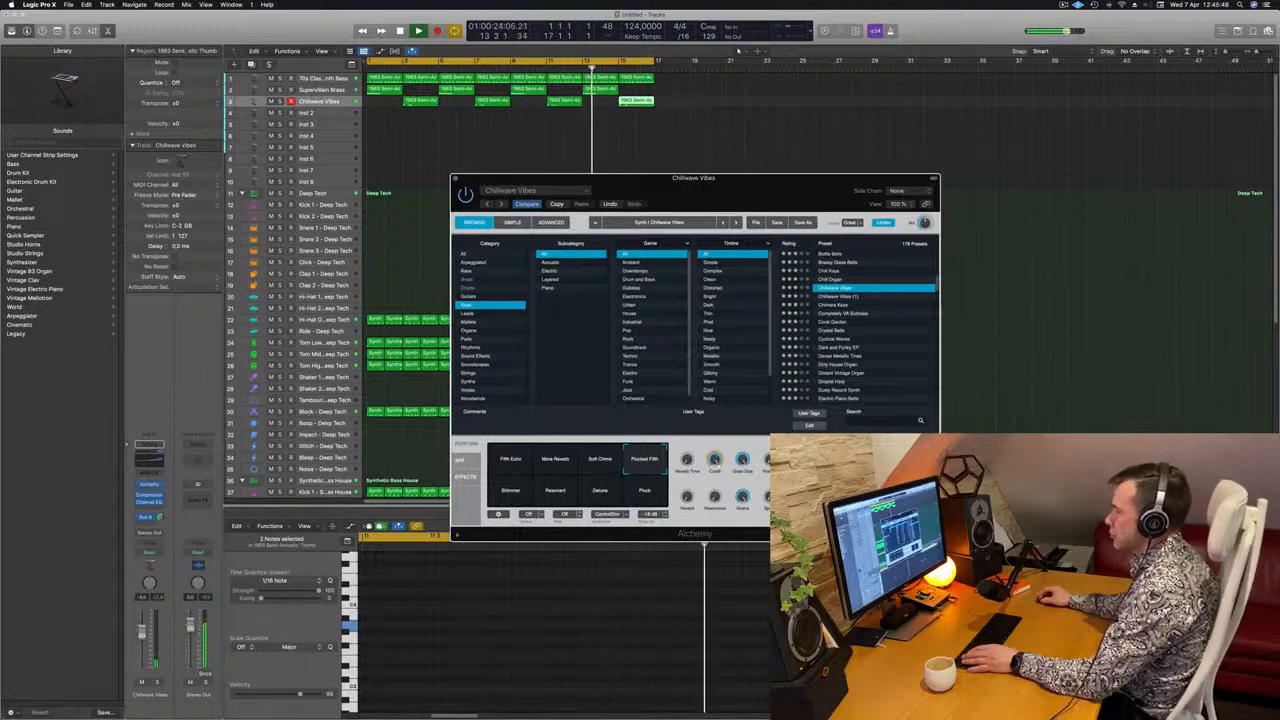
- Raise the Chillwave Vibes track's volume slightly more and audition the Shimmer, Resonant and Detune snapshots, ending on Pluck
{"action": "left_click", "coordinate": [212, 581]}
{"action": "left_click", "coordinate": [502, 502]}
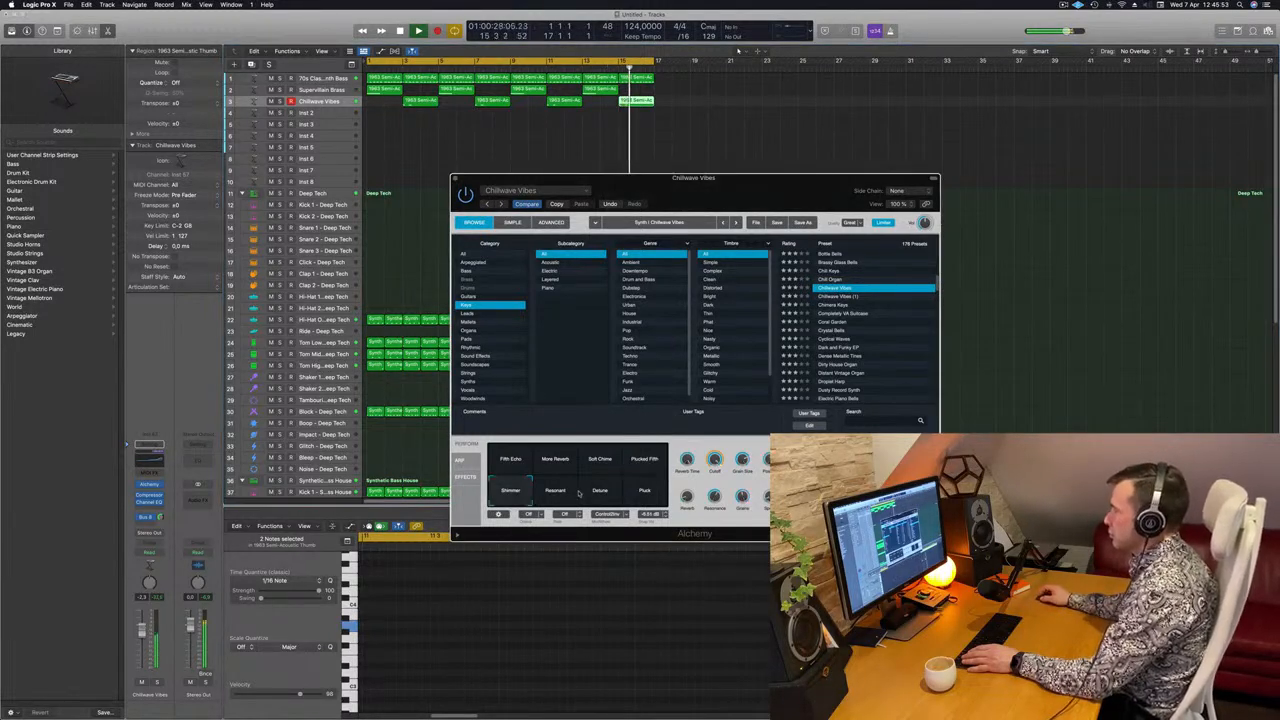
{"action": "left_click", "coordinate": [549, 497]}
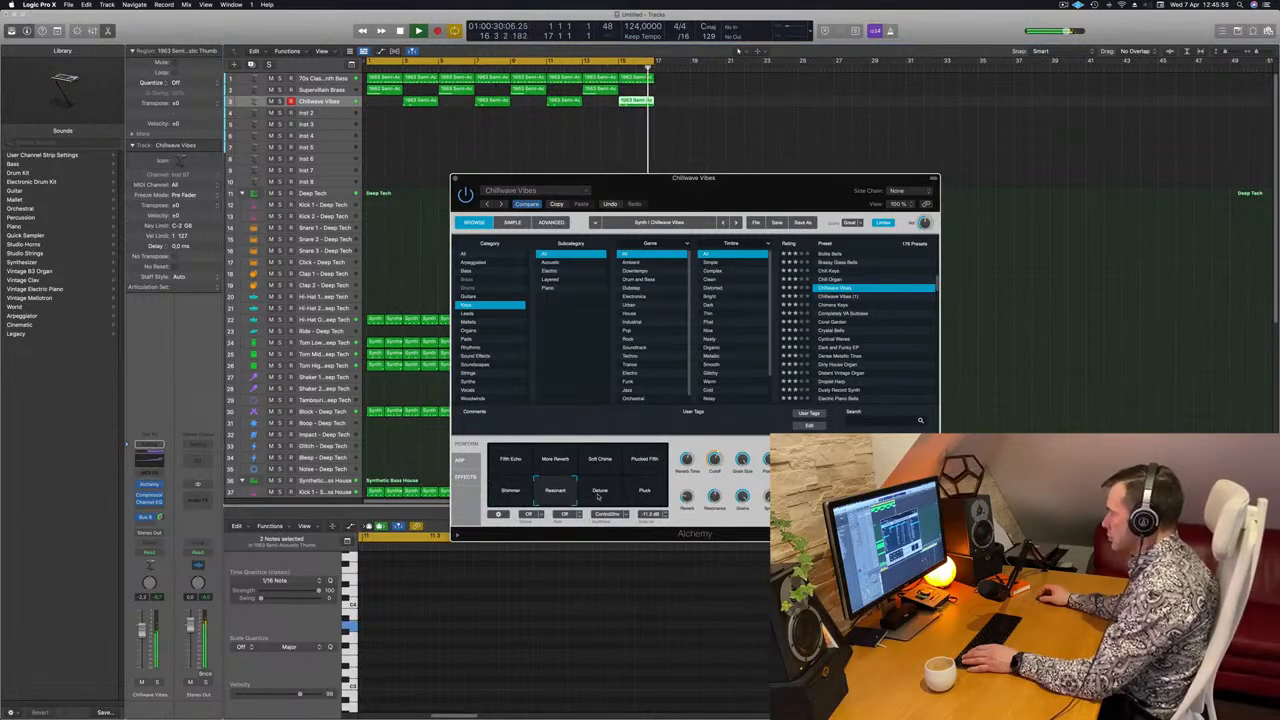
{"action": "left_click", "coordinate": [599, 492]}
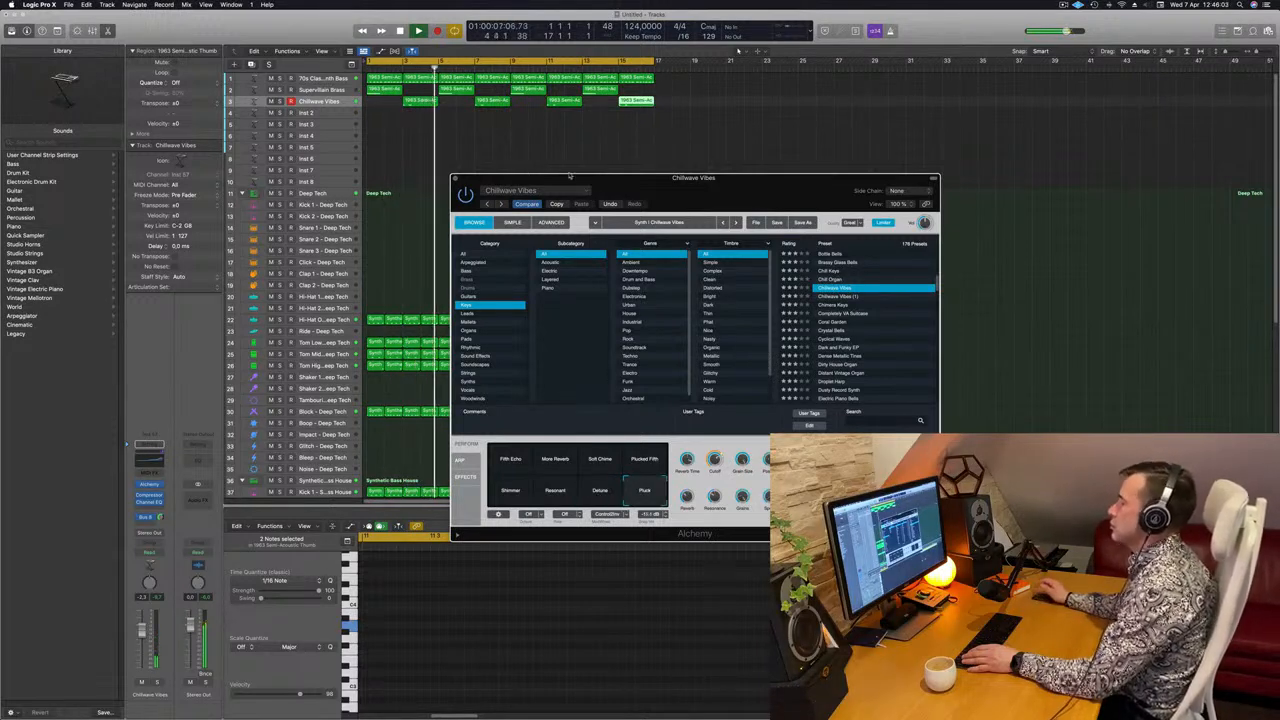
- Reposition the Alchemy window, switch to the Fifth Echo snapshot and lower the Chillwave Vibes track's volume to about -12 dB
{"action": "left_click_drag", "start_coordinate": [779, 182], "coordinate": [749, 176]}
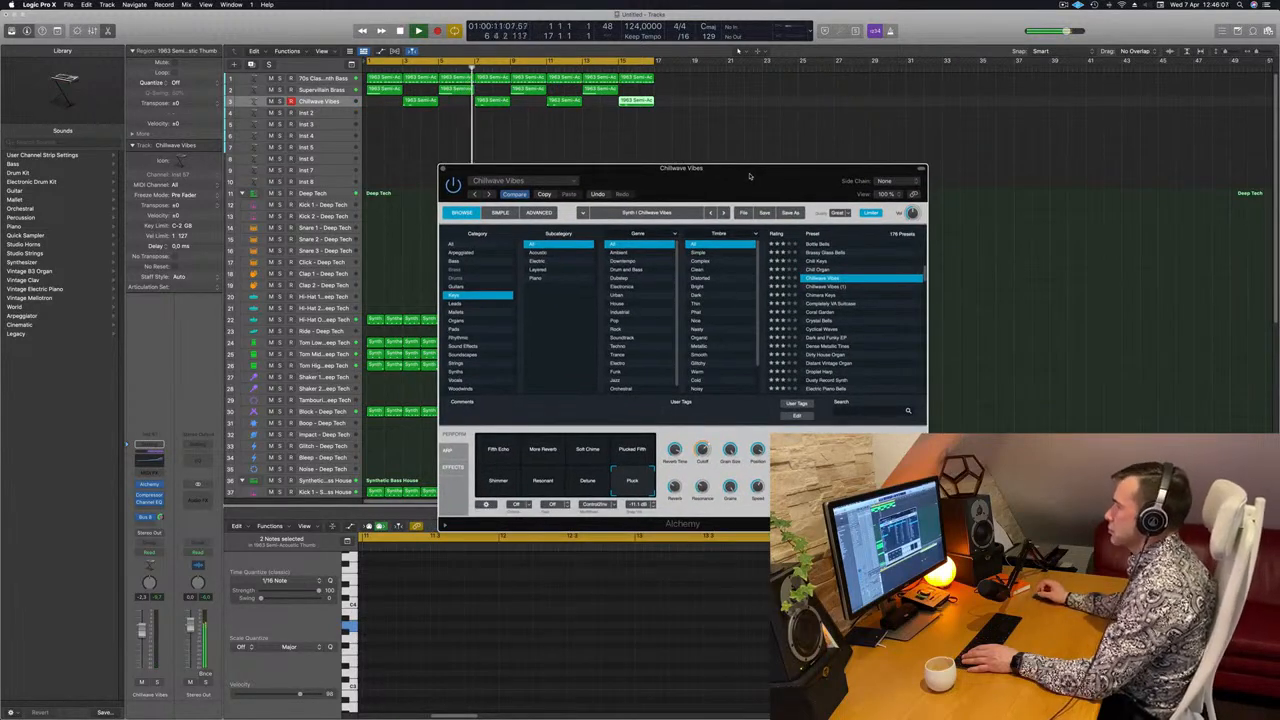
{"action": "left_click_drag", "start_coordinate": [731, 163], "coordinate": [758, 152]}
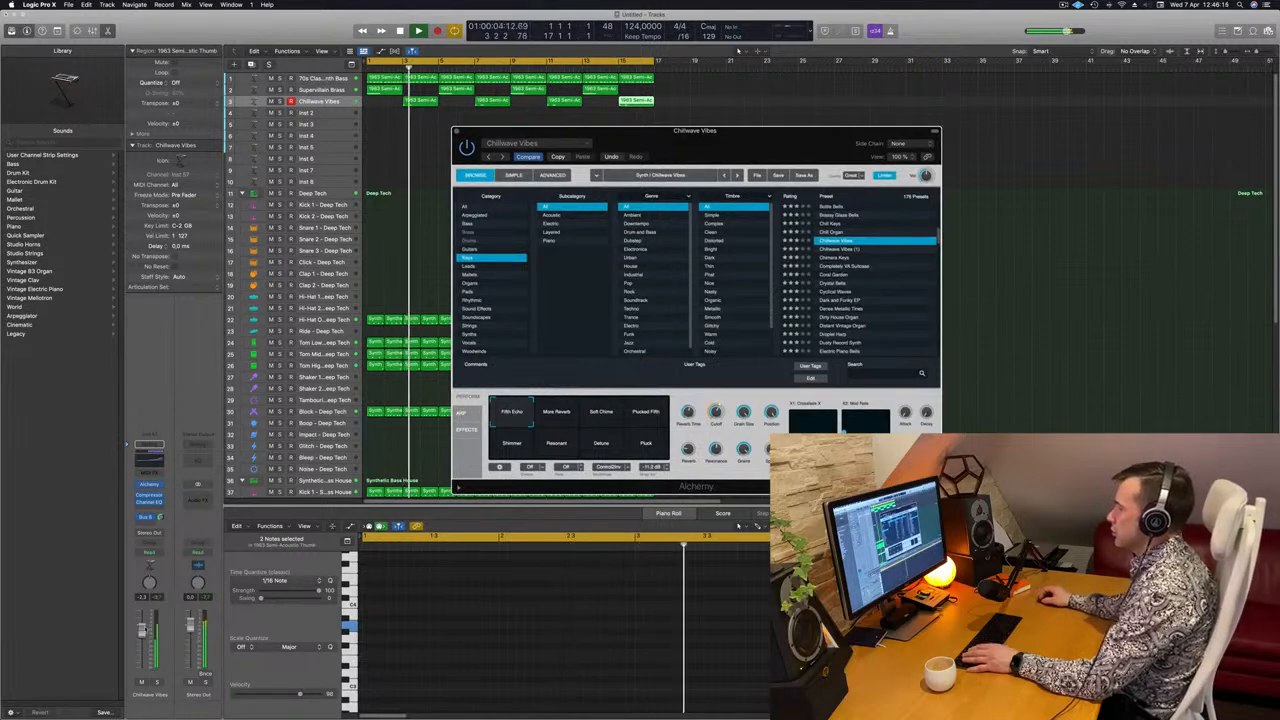
{"action": "left_click_drag", "start_coordinate": [142, 628], "coordinate": [142, 651]}
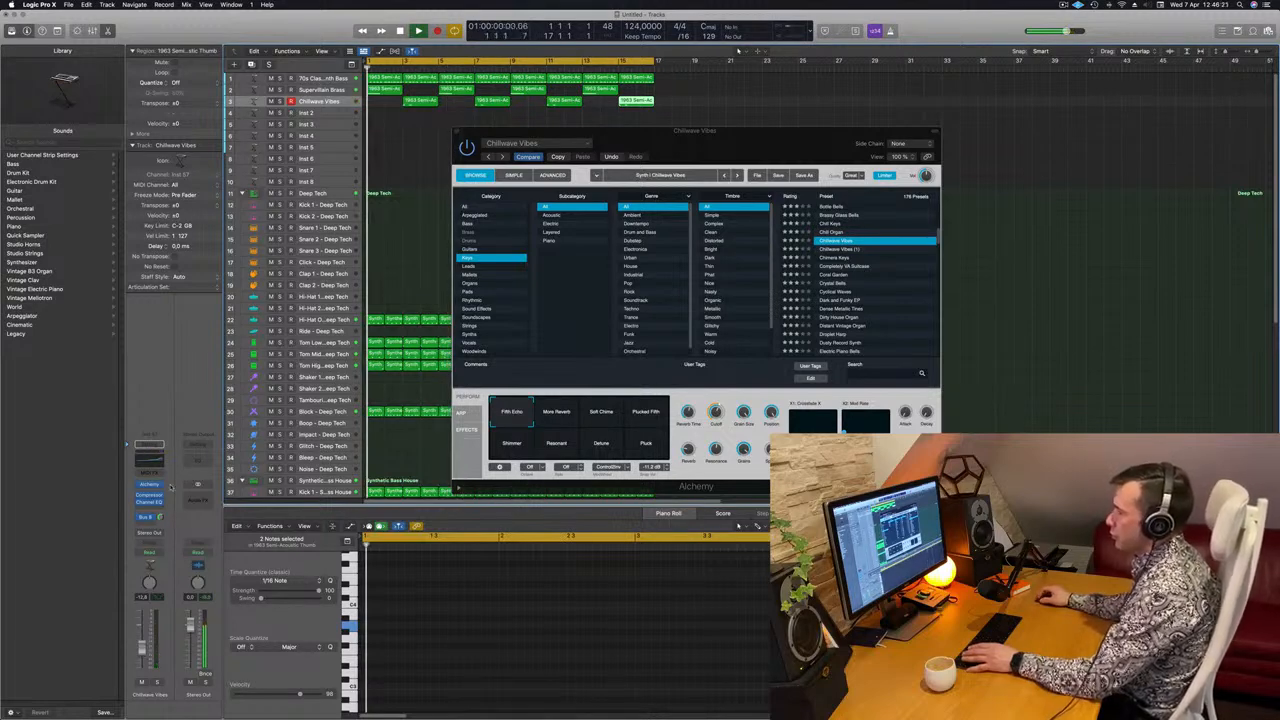
- Add a Compressor after SilverVerb on the Chillwave Vibes track's Bus 8 reverb aux and replay with the Alchemy window moved aside
{"action": "left_click", "coordinate": [150, 517]}
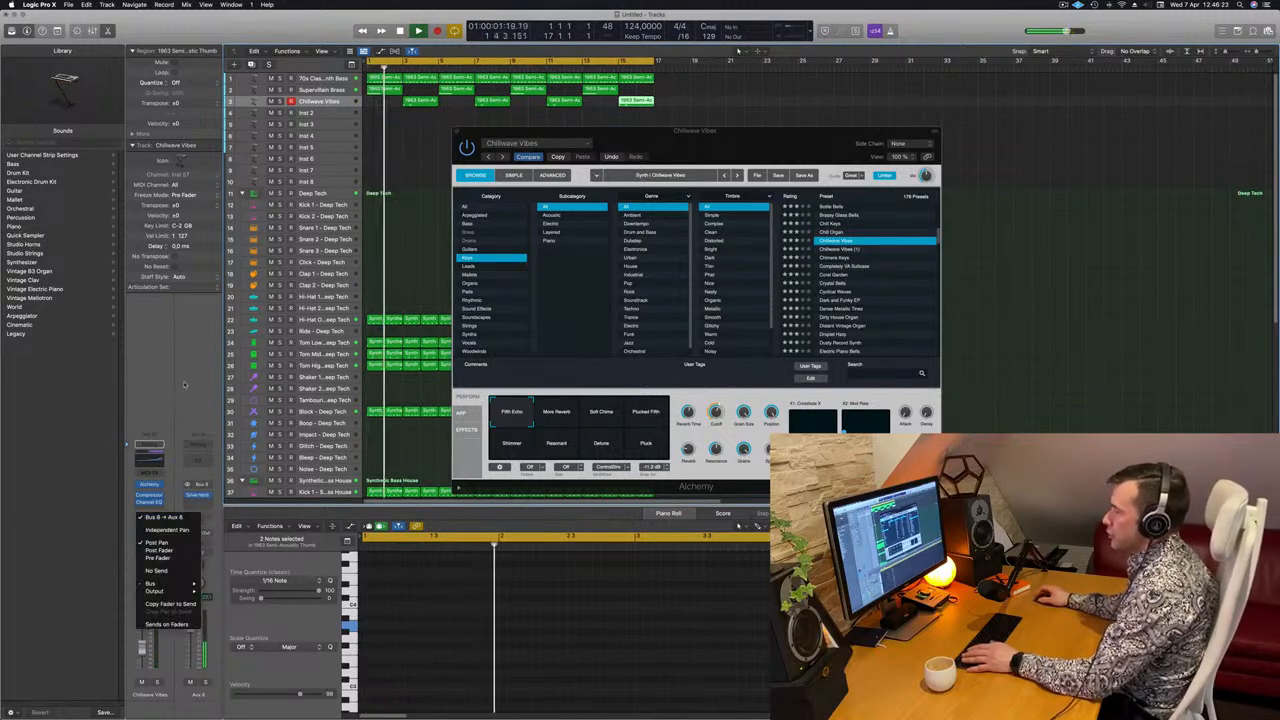
{"action": "left_click", "coordinate": [161, 473]}
{"action": "key", "text": "space"}
{"action": "key", "text": "space"}
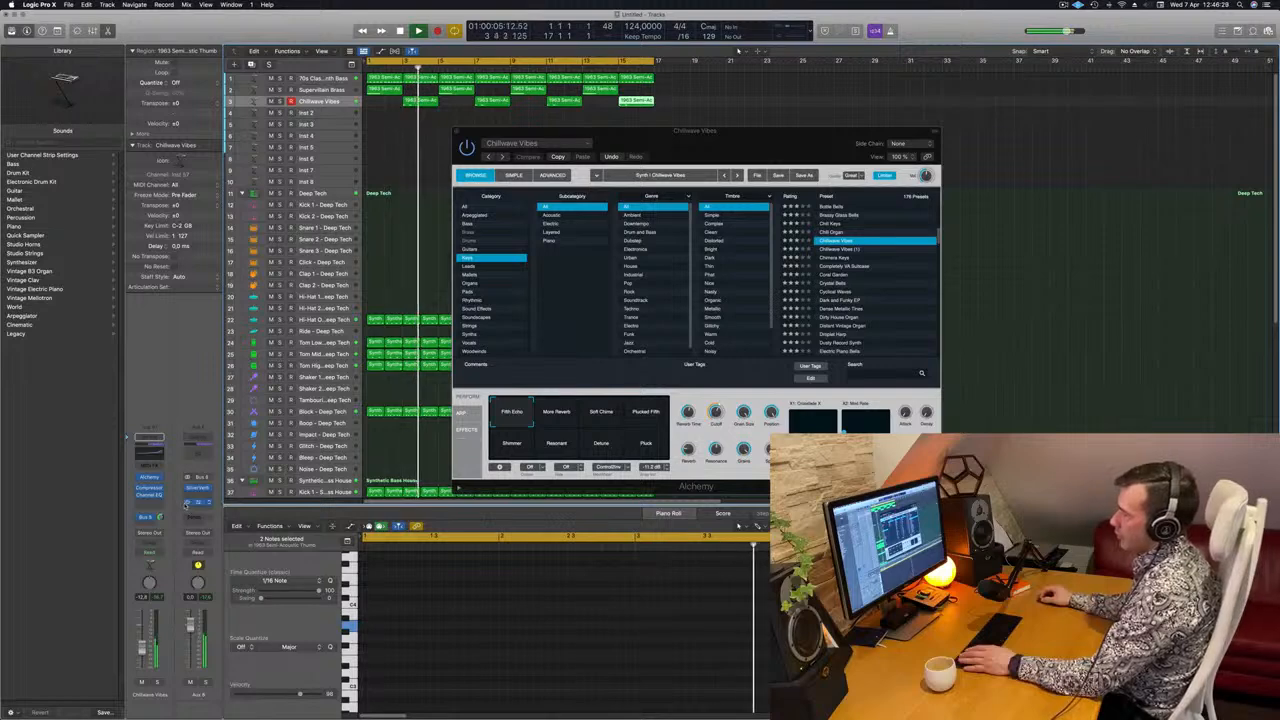
{"action": "left_click_drag", "start_coordinate": [737, 157], "coordinate": [660, 196]}
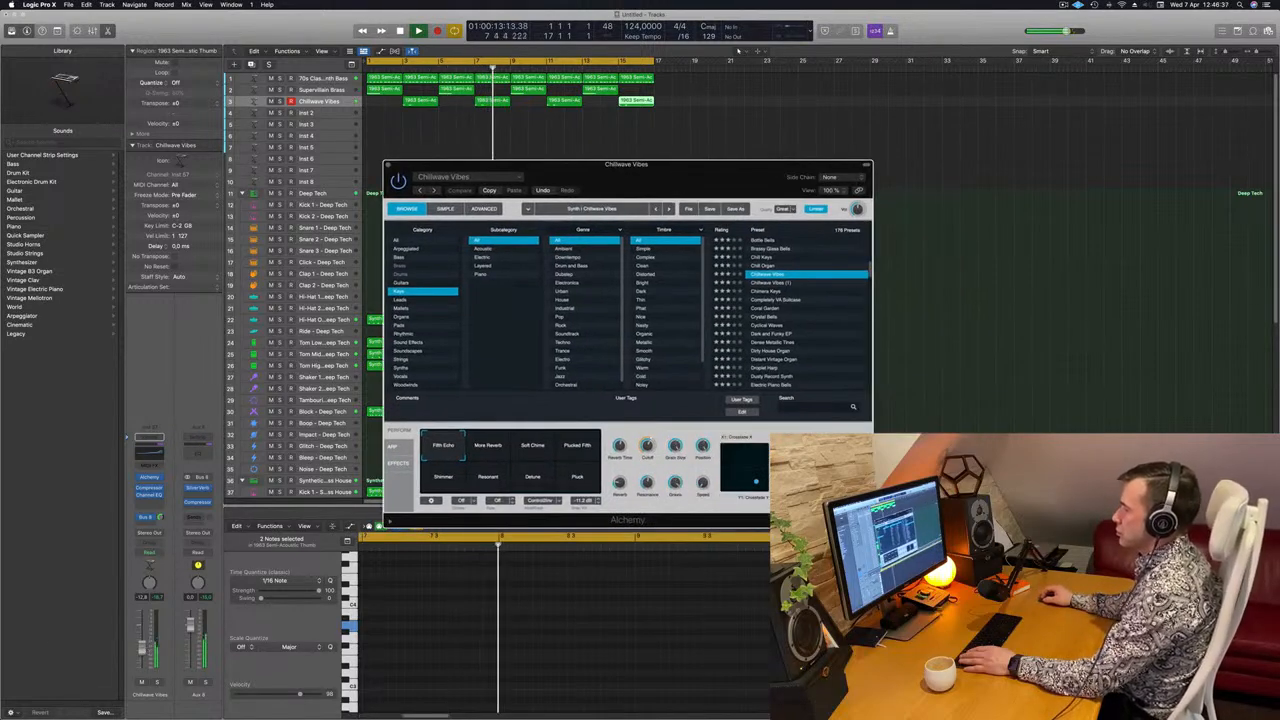
- Delete the second note from each Chillwave Vibes region at bars 3, 7, 11 and 15
{"action": "left_click", "coordinate": [332, 97]}
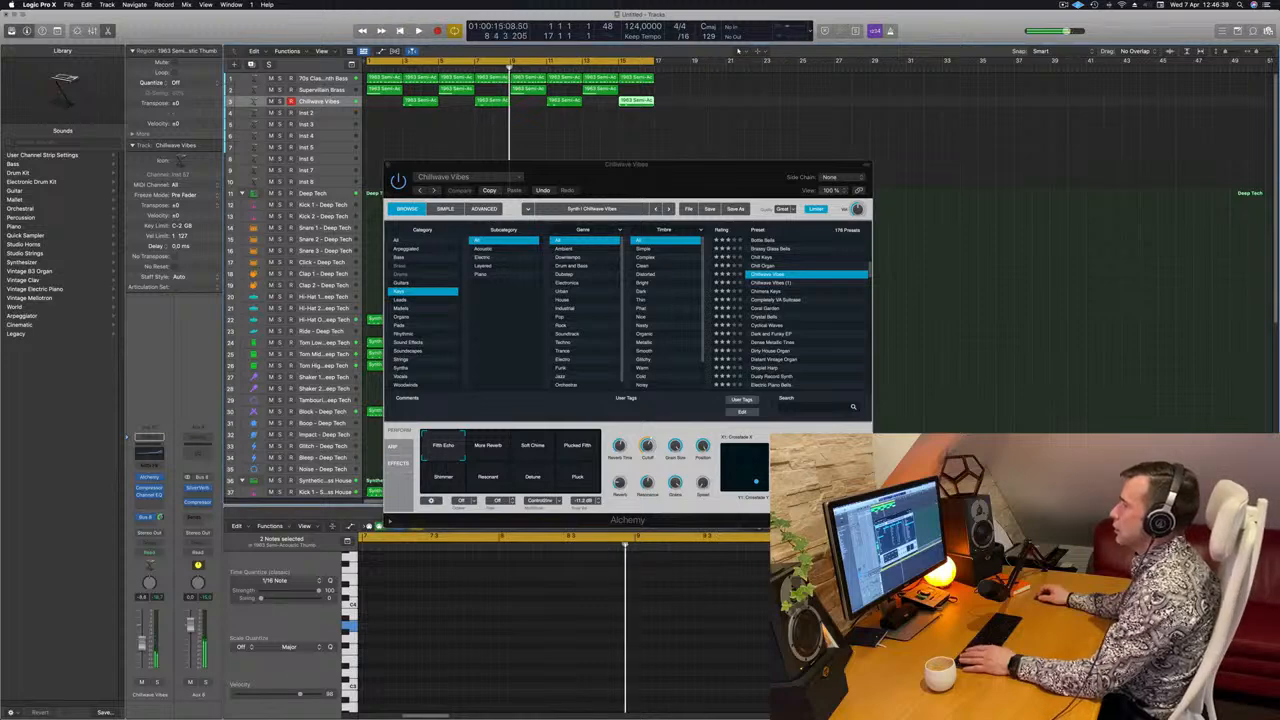
{"action": "left_click", "coordinate": [421, 101]}
{"action": "left_click_drag", "start_coordinate": [394, 582], "coordinate": [434, 638]}
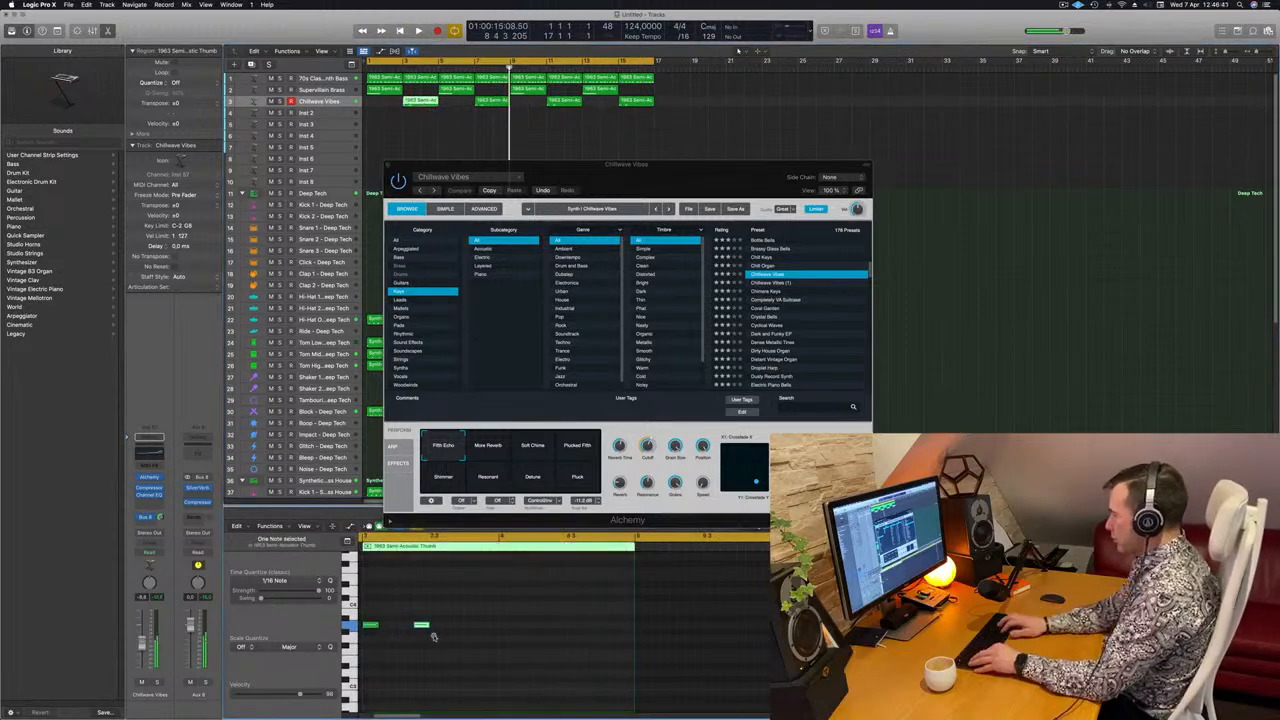
{"action": "key", "text": "space"}
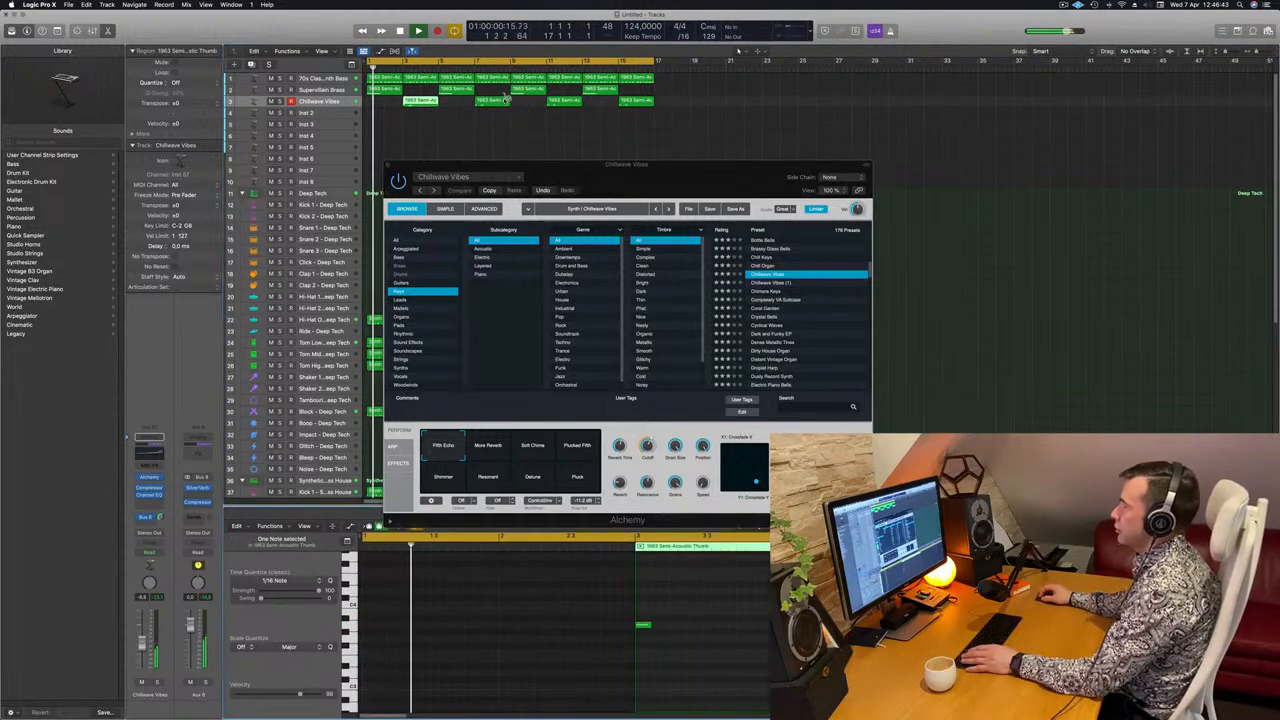
{"action": "left_click", "coordinate": [503, 100]}
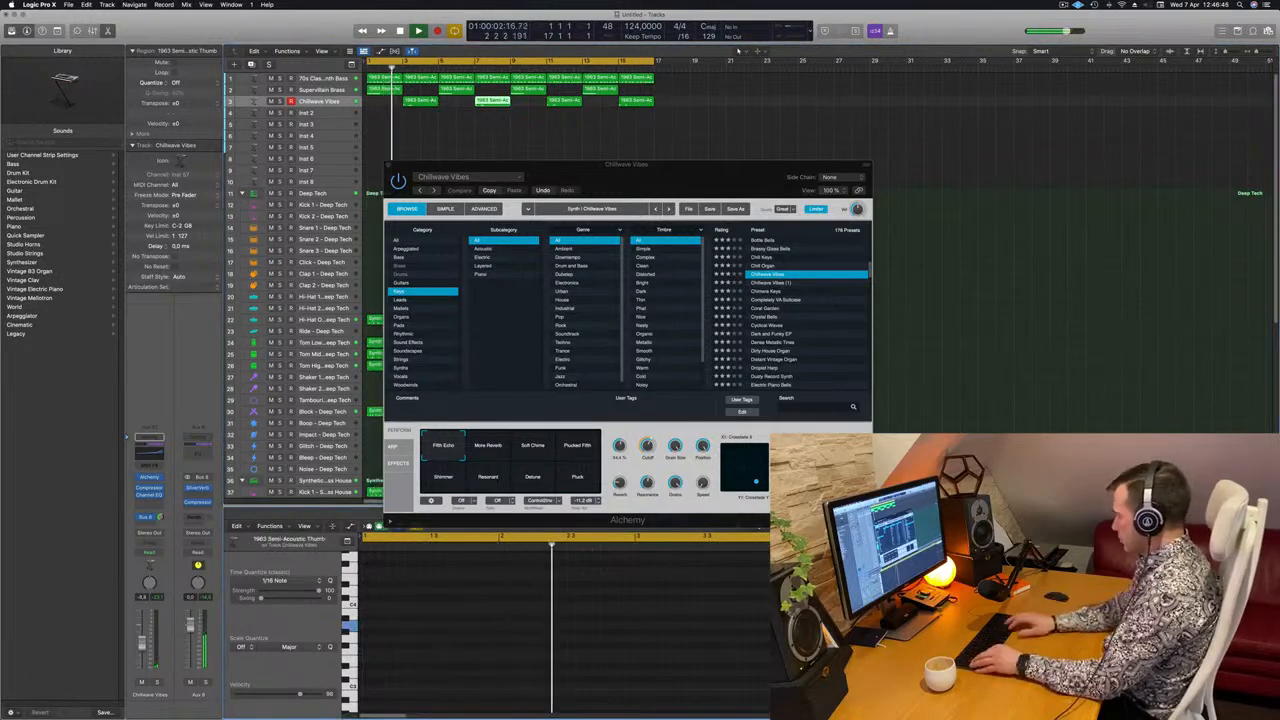
{"action": "left_click", "coordinate": [564, 100]}
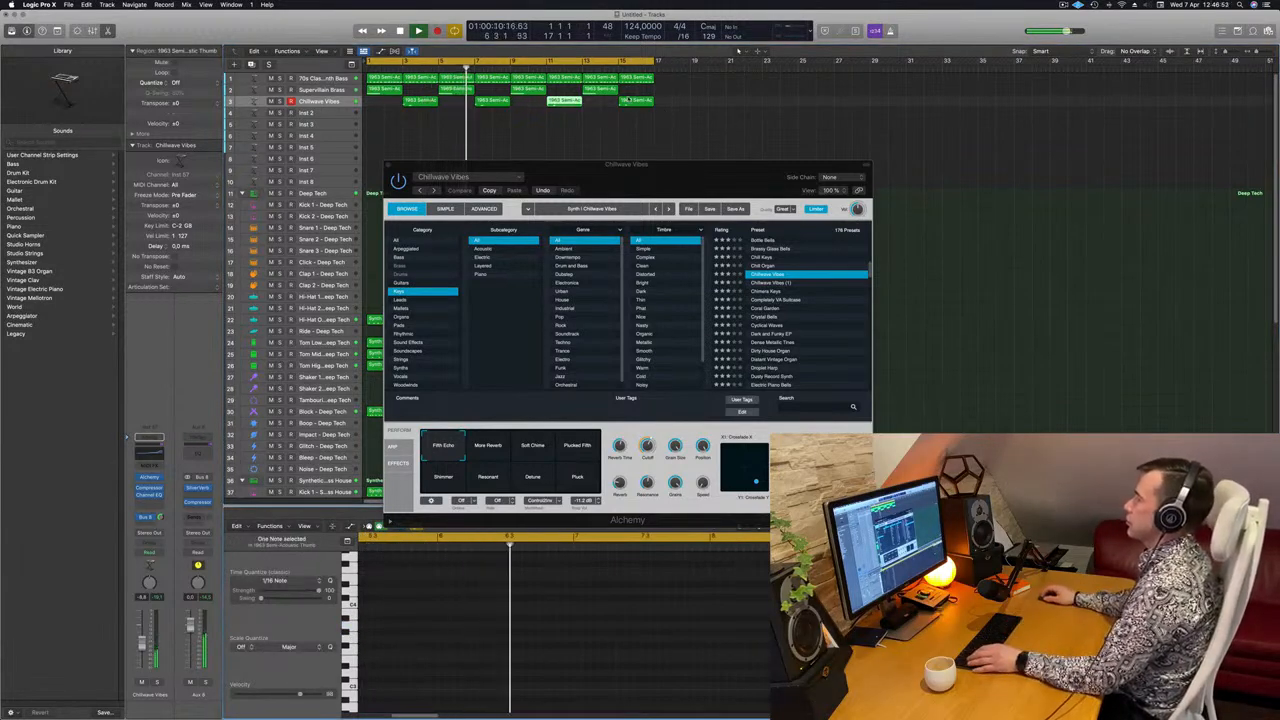
{"action": "left_click_drag", "start_coordinate": [456, 597], "coordinate": [409, 648]}
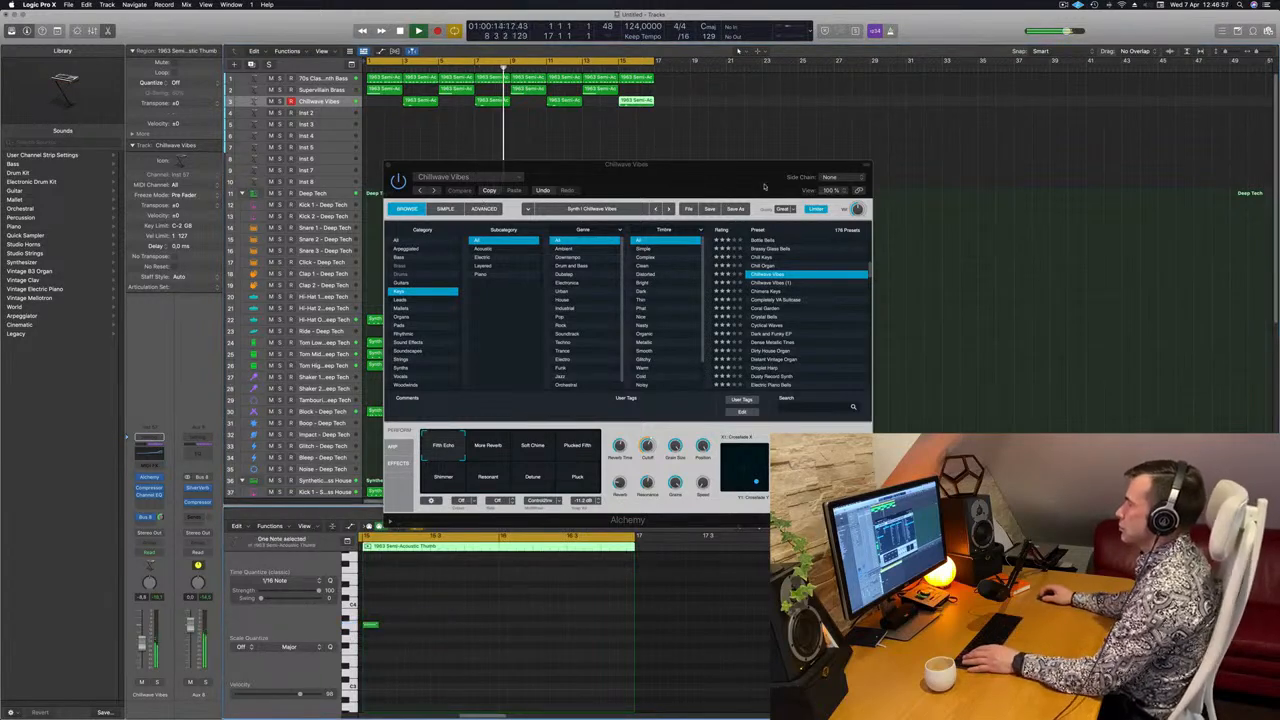
- Close the Alchemy window, select the Supervillain Brass track and replay the arrangement from the start
{"action": "left_click_drag", "start_coordinate": [764, 186], "coordinate": [706, 211]}
{"action": "left_click", "coordinate": [331, 189]}
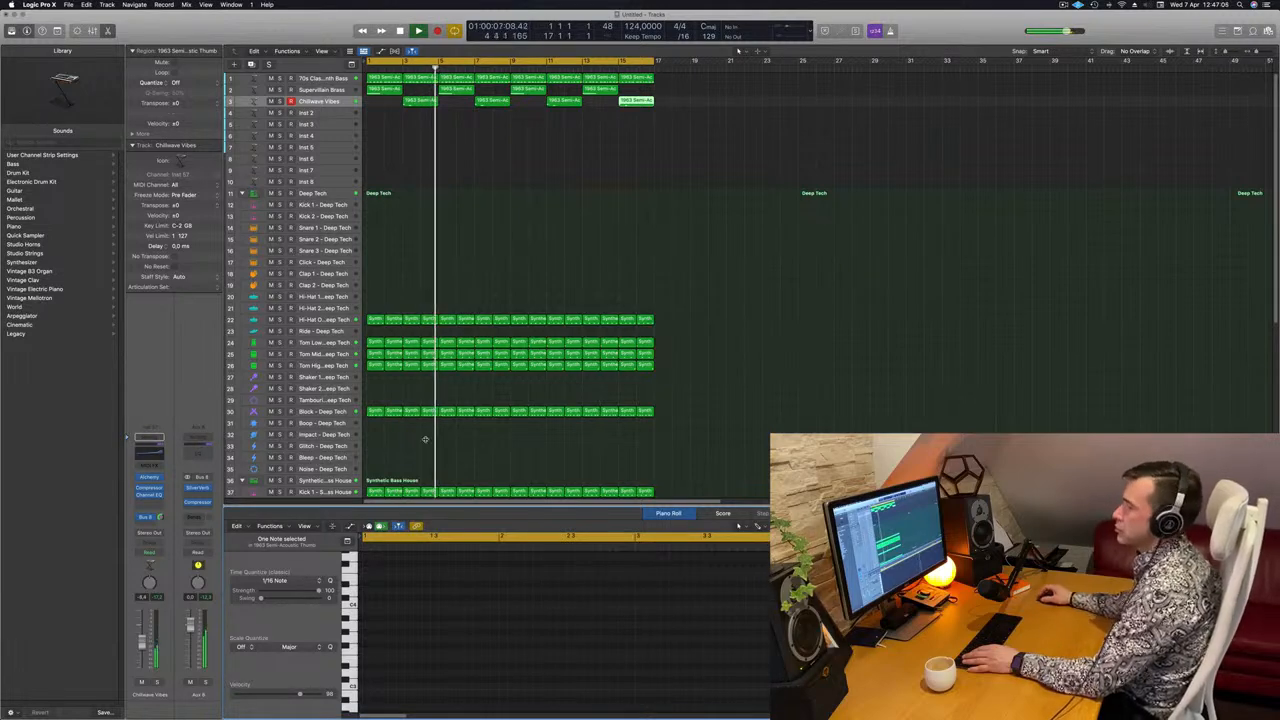
{"action": "left_click_drag", "start_coordinate": [443, 66], "coordinate": [437, 134]}
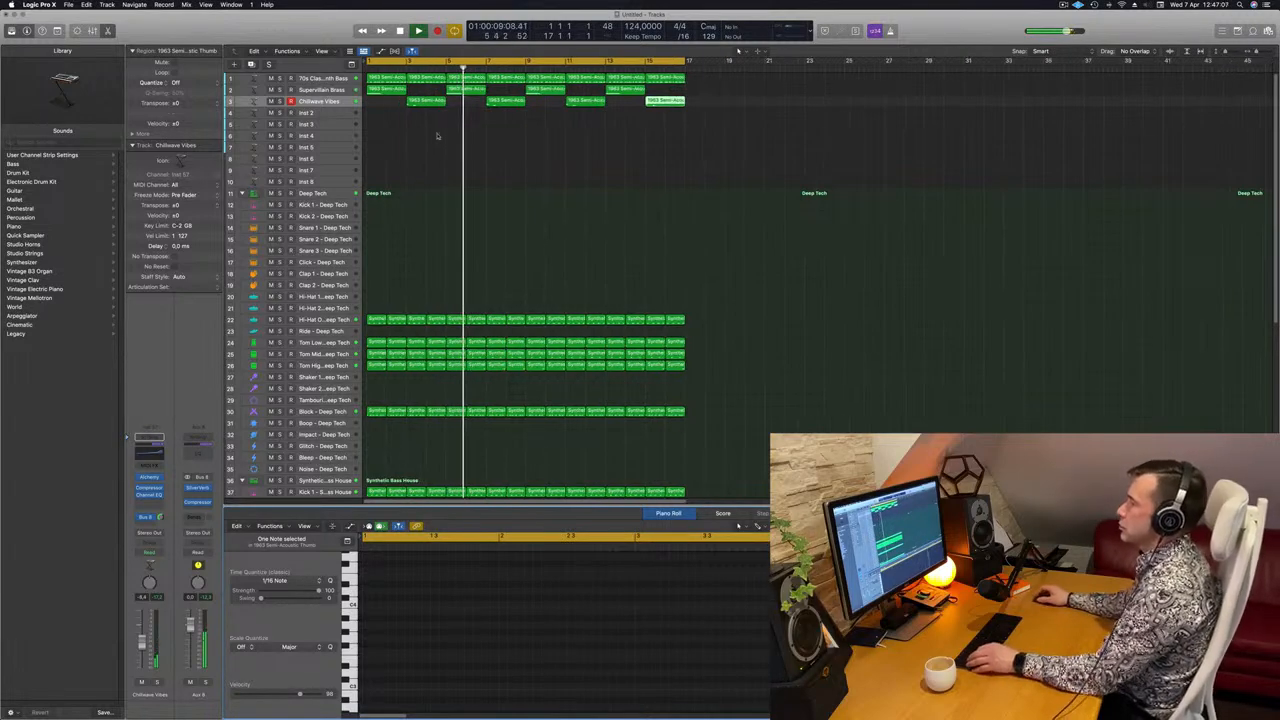
{"action": "scroll", "coordinate": [457, 163], "scroll_direction": "left", "scroll_amount": 3}
{"action": "left_click", "coordinate": [457, 163]}
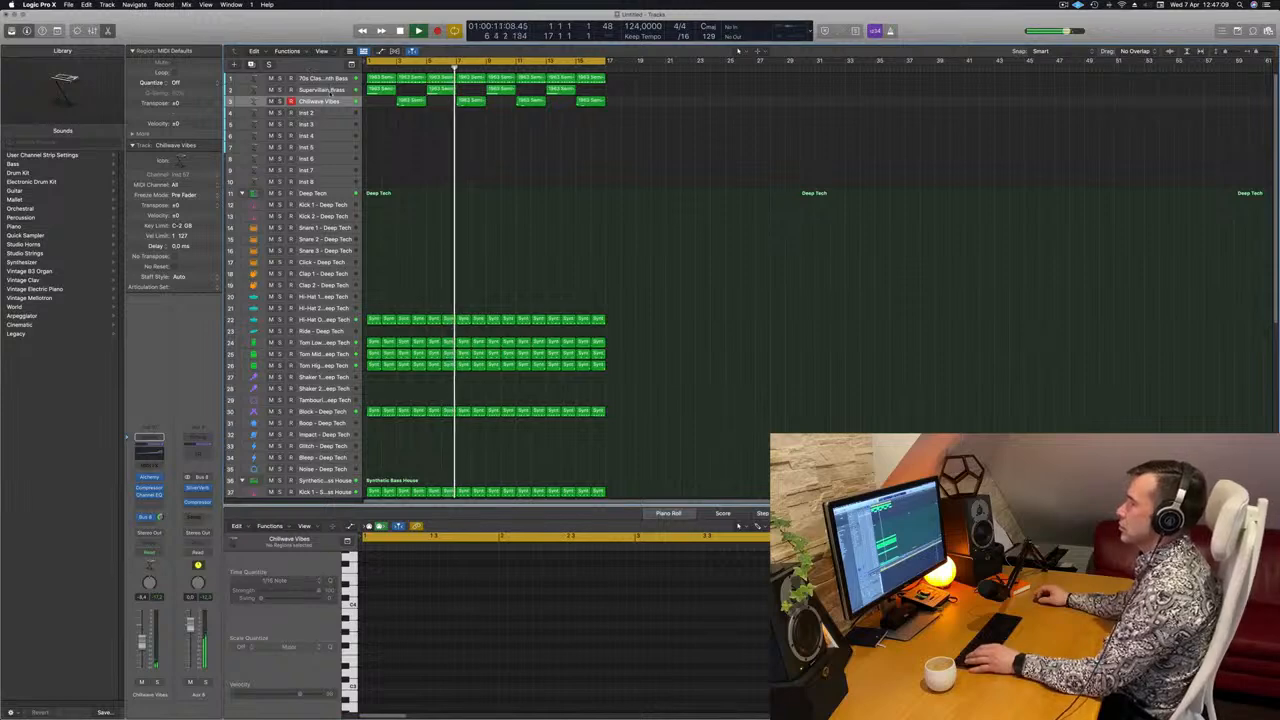
{"action": "left_click", "coordinate": [309, 89]}
{"action": "key", "text": "Return"}
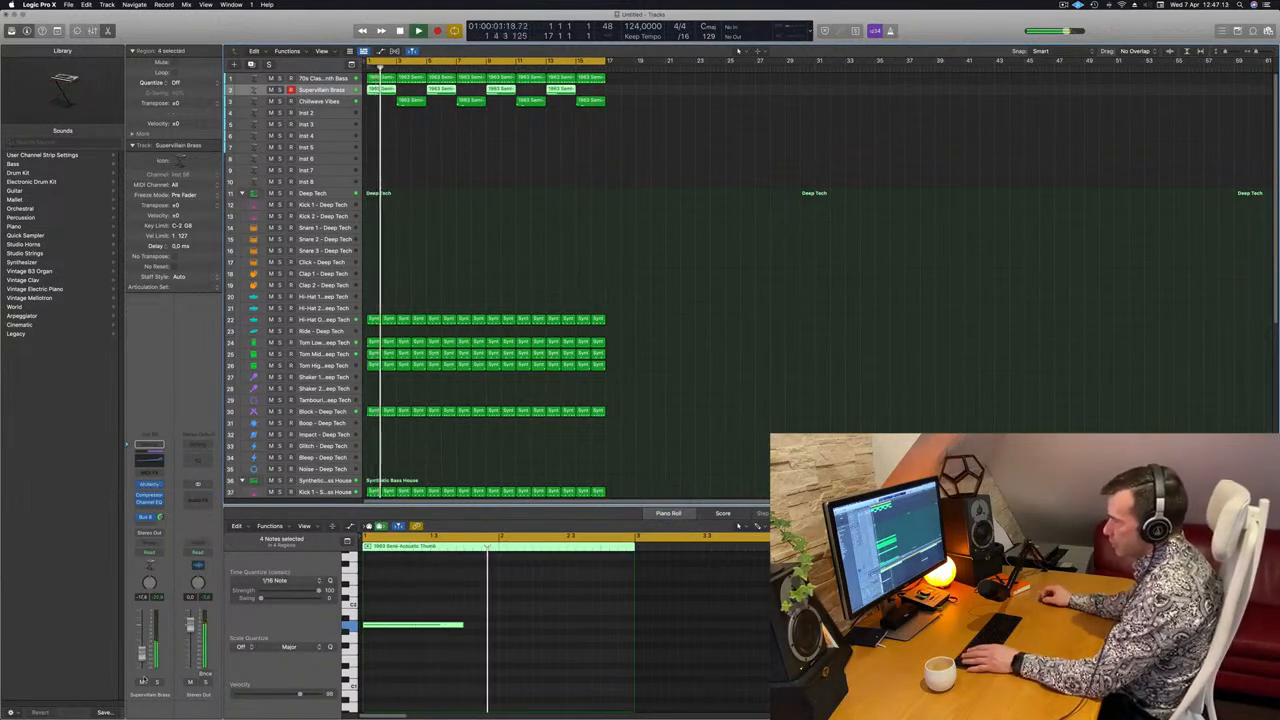
- Play the arrangement from the beginning and review the regions on the Supervillain Brass and Chillwave Vibes tracks
{"action": "key", "text": "Return"}
{"action": "left_click", "coordinate": [529, 223]}
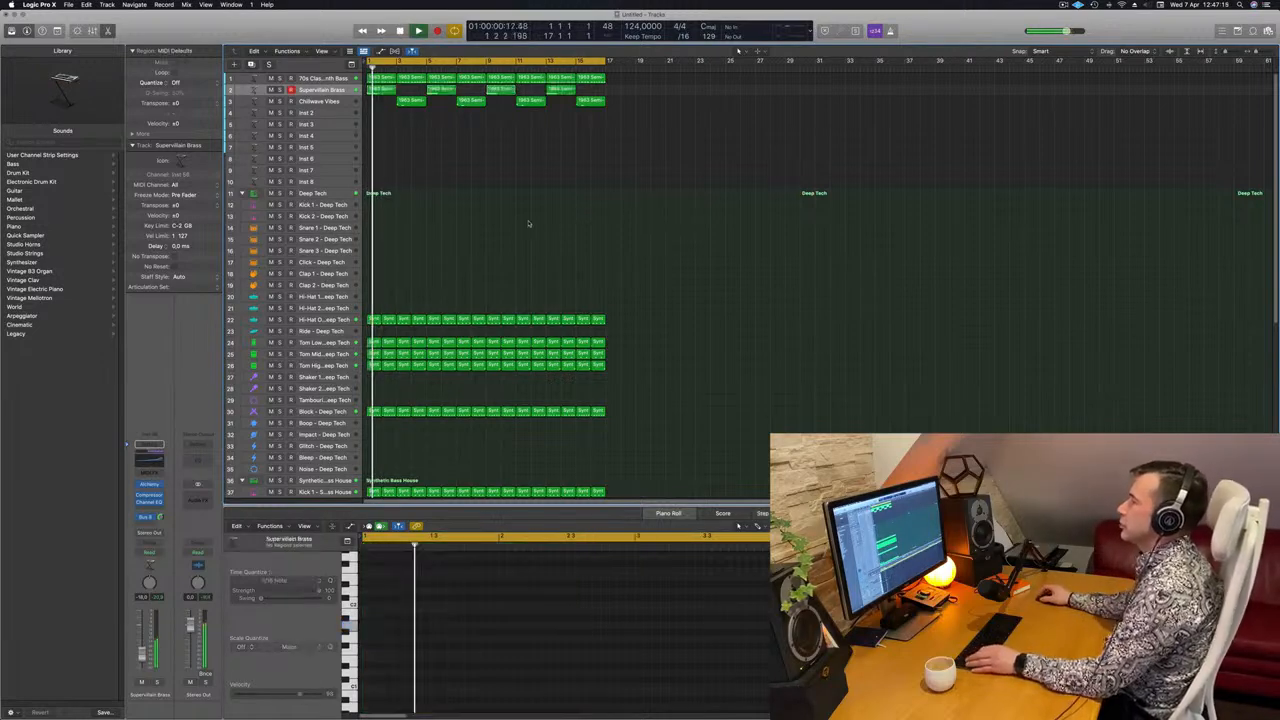
{"action": "scroll", "coordinate": [529, 223], "scroll_direction": "down", "scroll_amount": 2}
{"action": "scroll", "coordinate": [537, 222], "scroll_direction": "up", "scroll_amount": 3}
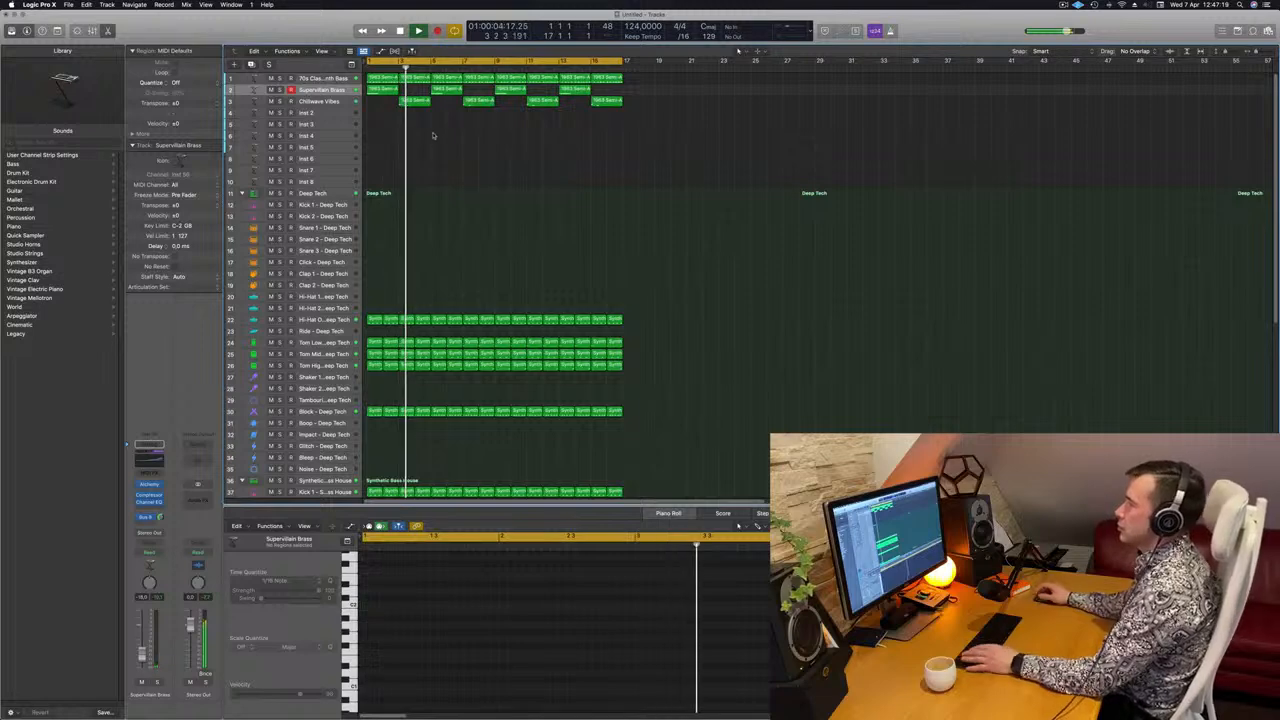
{"action": "left_click", "coordinate": [317, 102]}
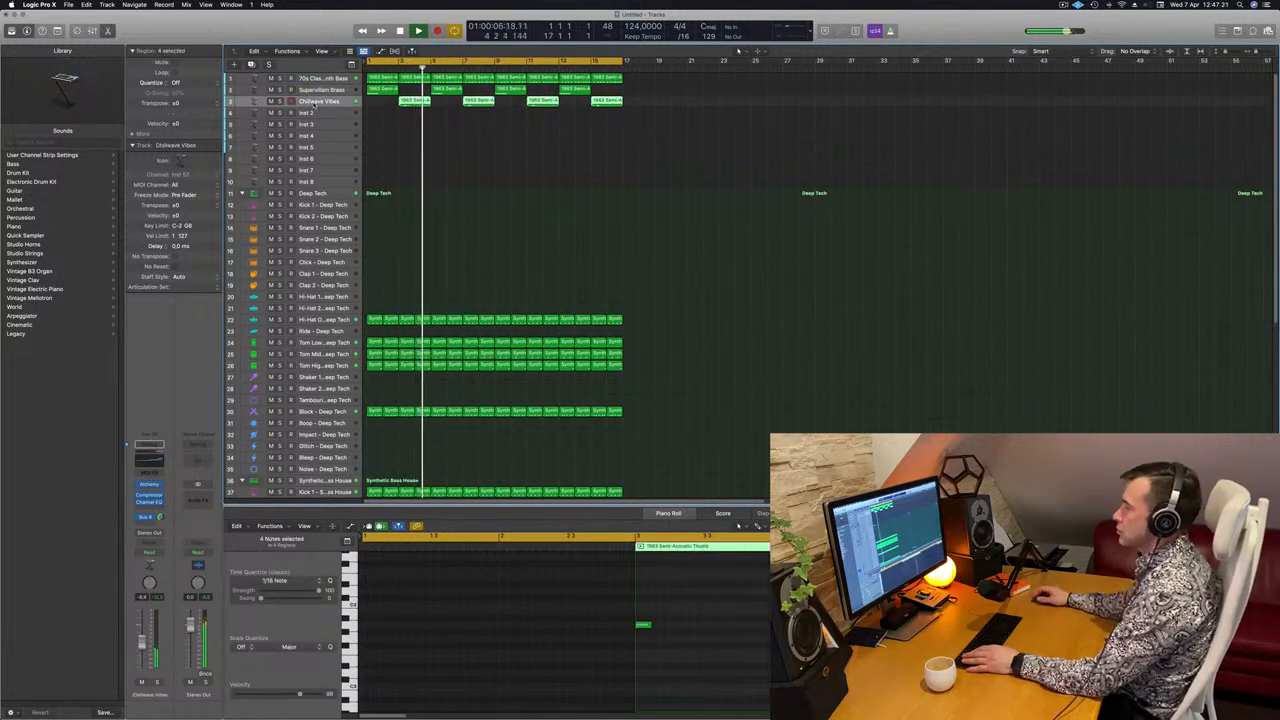
{"action": "left_click", "coordinate": [395, 140]}
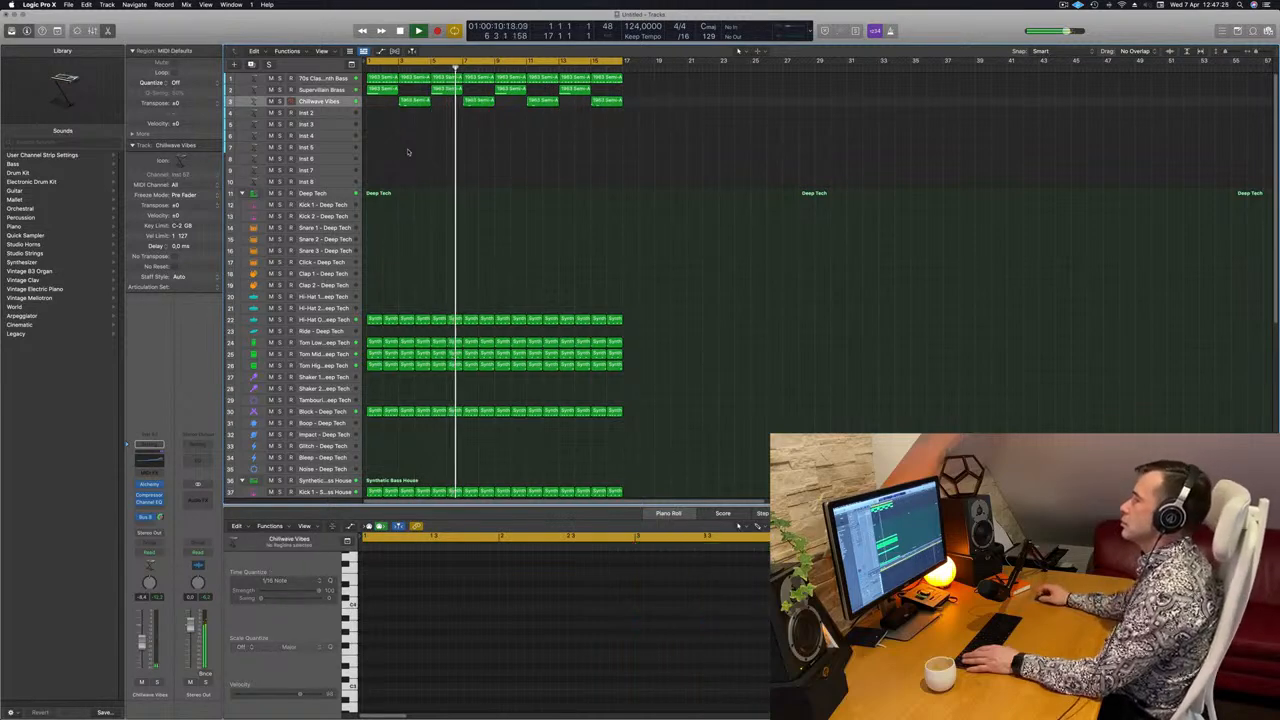
- Copy the first closed hi-hat region of the Synthetic Bass House kit onto its lower Tom High track at bar 1
{"action": "scroll", "coordinate": [415, 157], "scroll_direction": "down", "scroll_amount": 10}
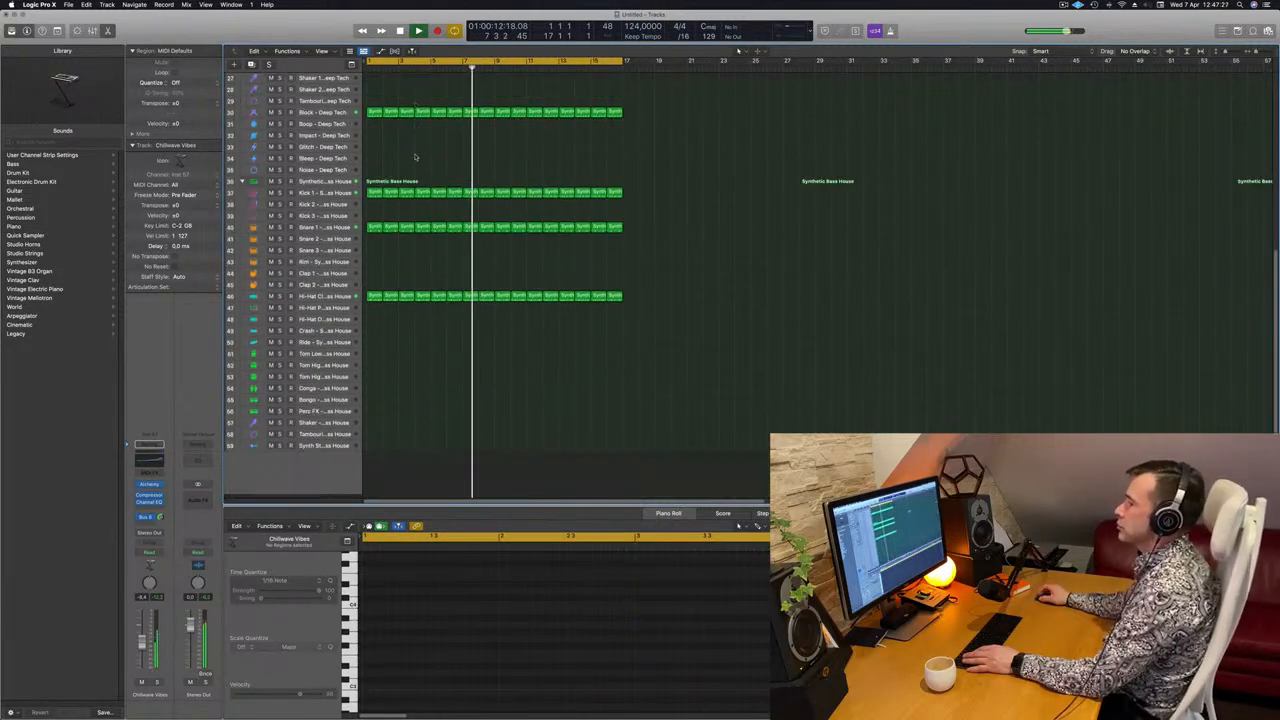
{"action": "left_click", "coordinate": [373, 299]}
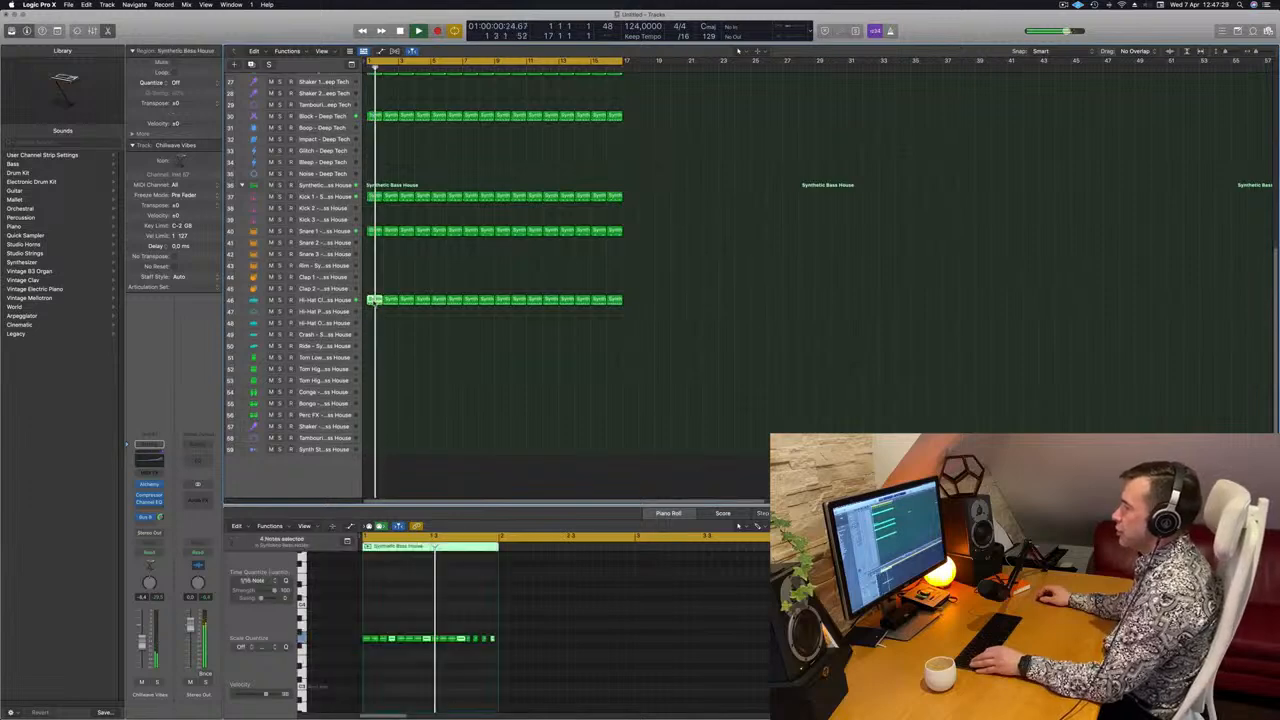
{"action": "left_click_drag", "start_coordinate": [373, 318], "coordinate": [372, 380]}
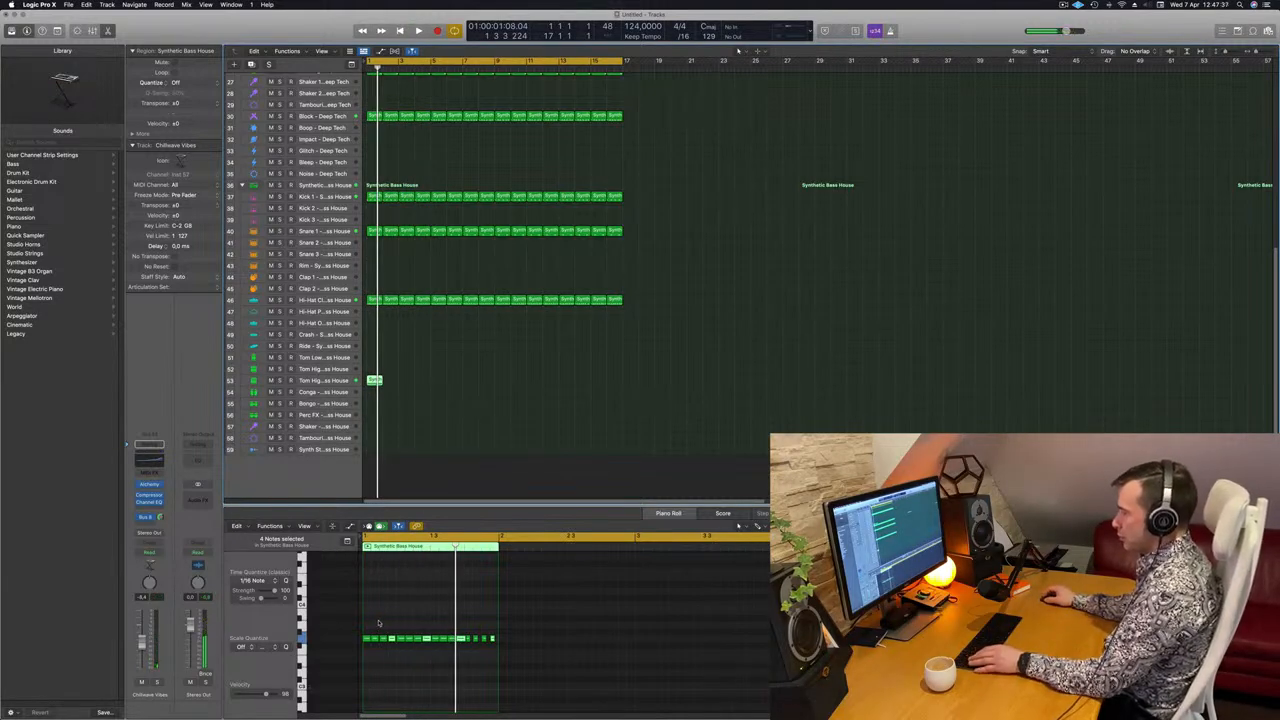
- Transpose all notes of the copied tom region and thin them out to a sparse syncopated pattern while listening
{"action": "key", "text": "shift+alt+Up"}
{"action": "key", "text": "super+a"}
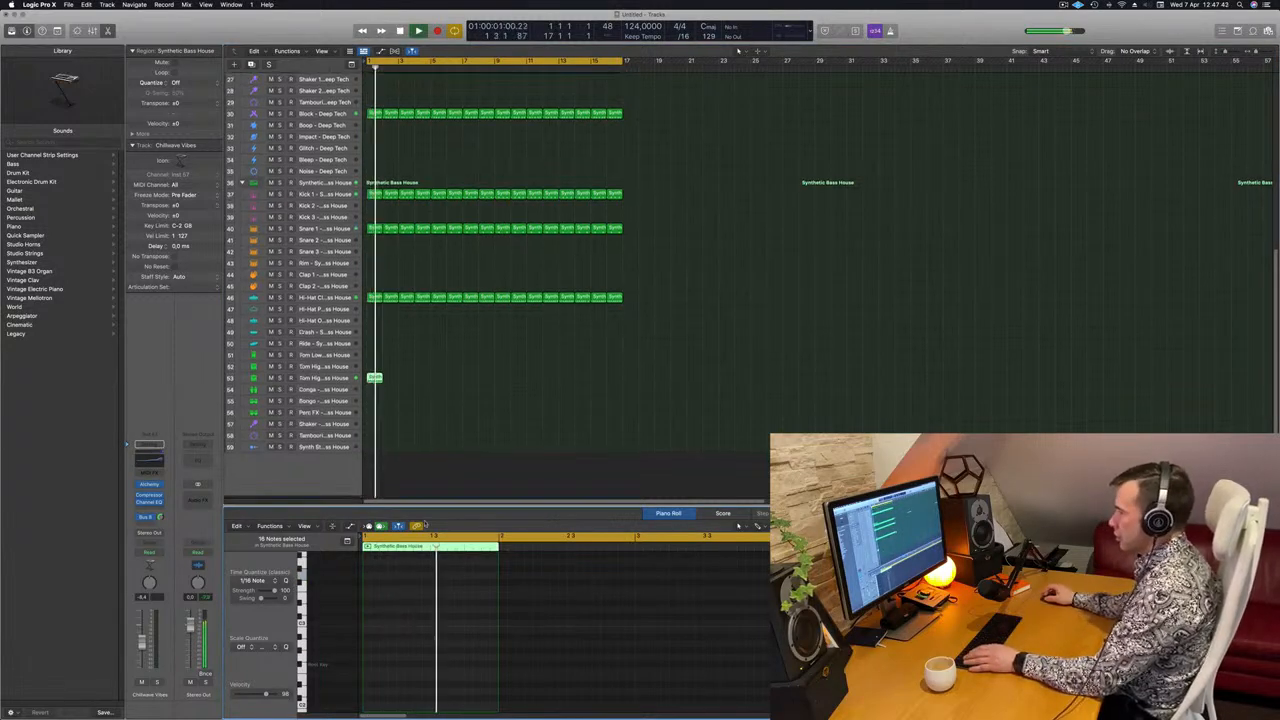
{"action": "scroll", "coordinate": [411, 606], "scroll_direction": "down", "scroll_amount": 4}
{"action": "scroll", "coordinate": [418, 653], "scroll_direction": "right", "scroll_amount": 3}
{"action": "key", "text": "space"}
{"action": "key", "text": "space"}
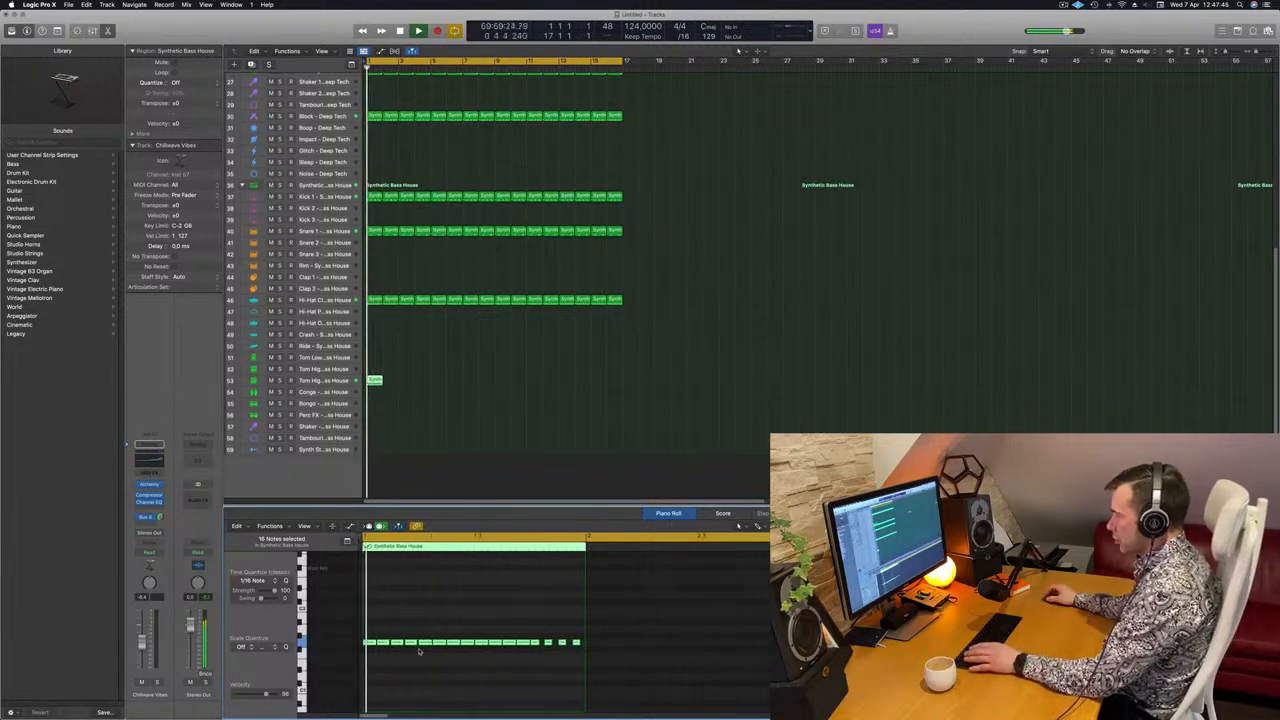
{"action": "key", "text": "space"}
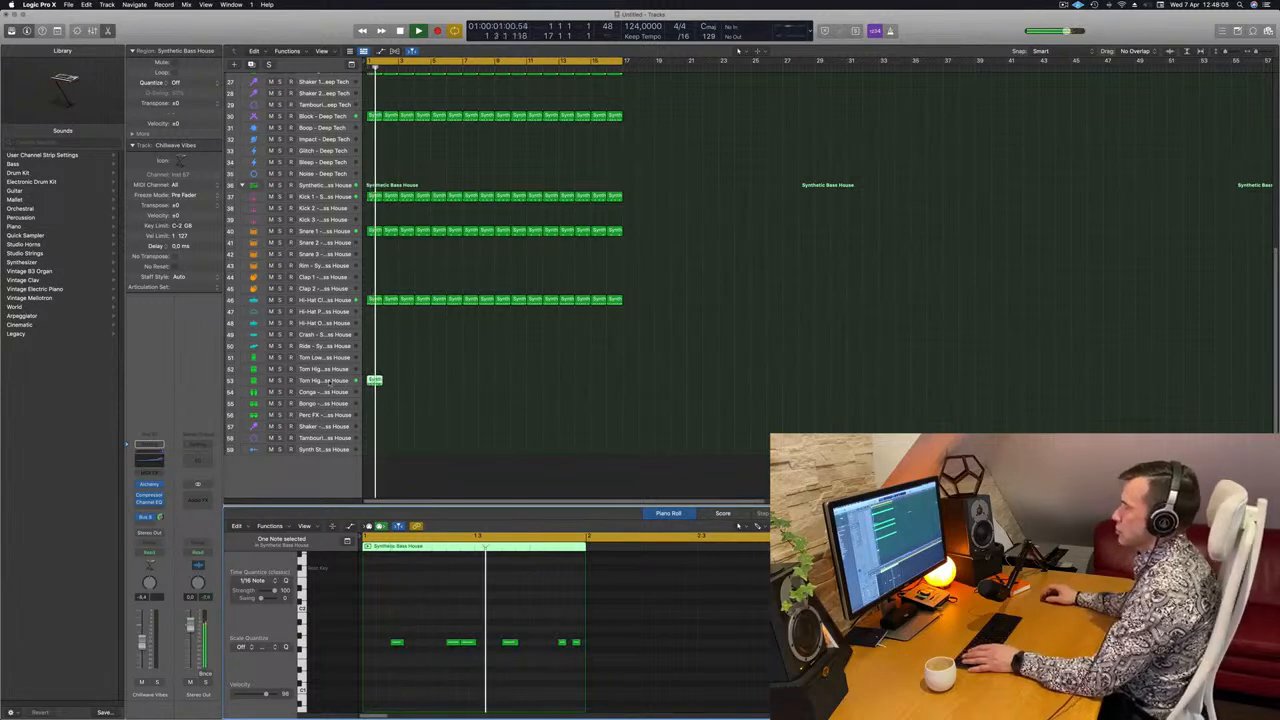
- Move the edited region from the Tom High track to the Conga track and delete its last note
{"action": "left_click", "coordinate": [325, 381]}
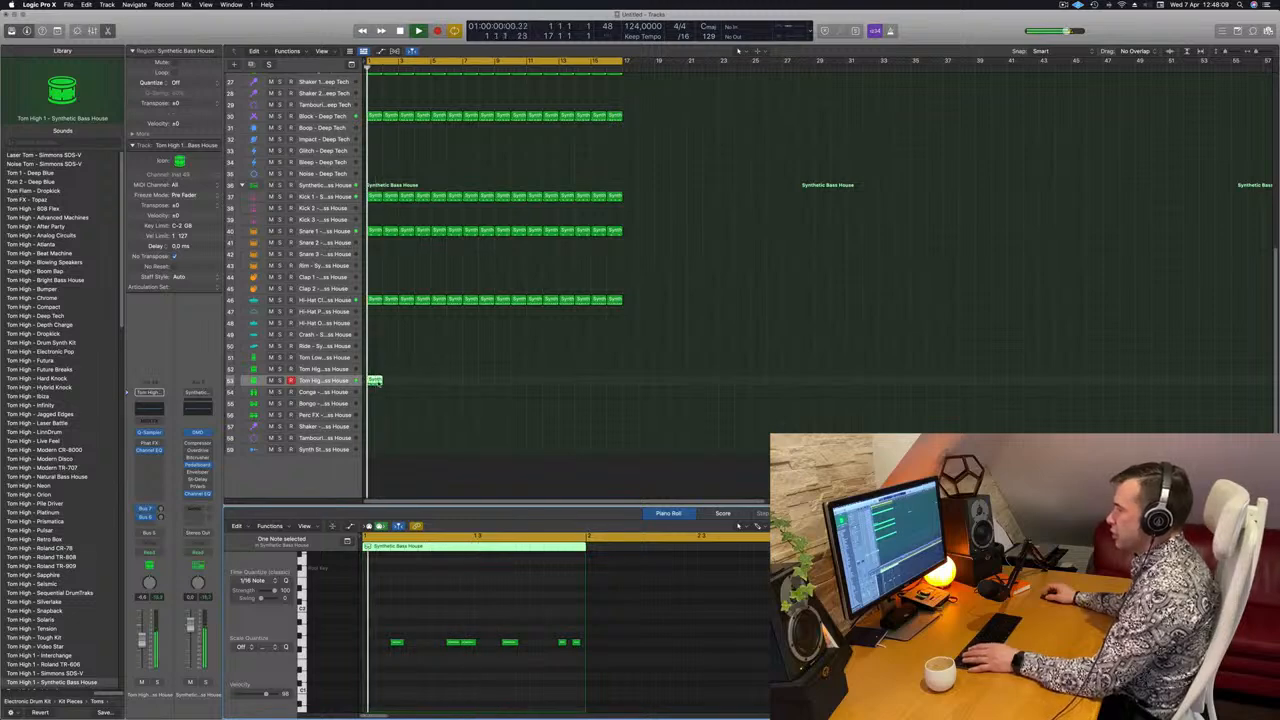
{"action": "left_click_drag", "start_coordinate": [374, 380], "coordinate": [376, 391]}
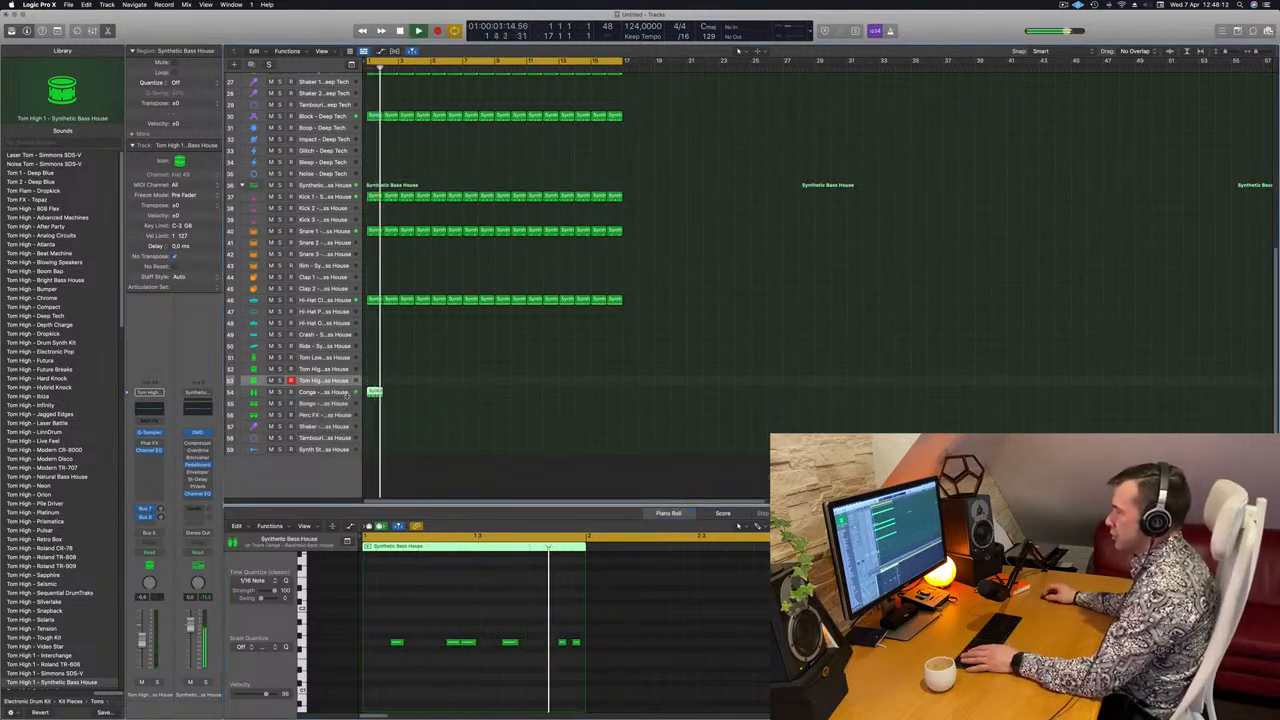
{"action": "key", "text": "Down"}
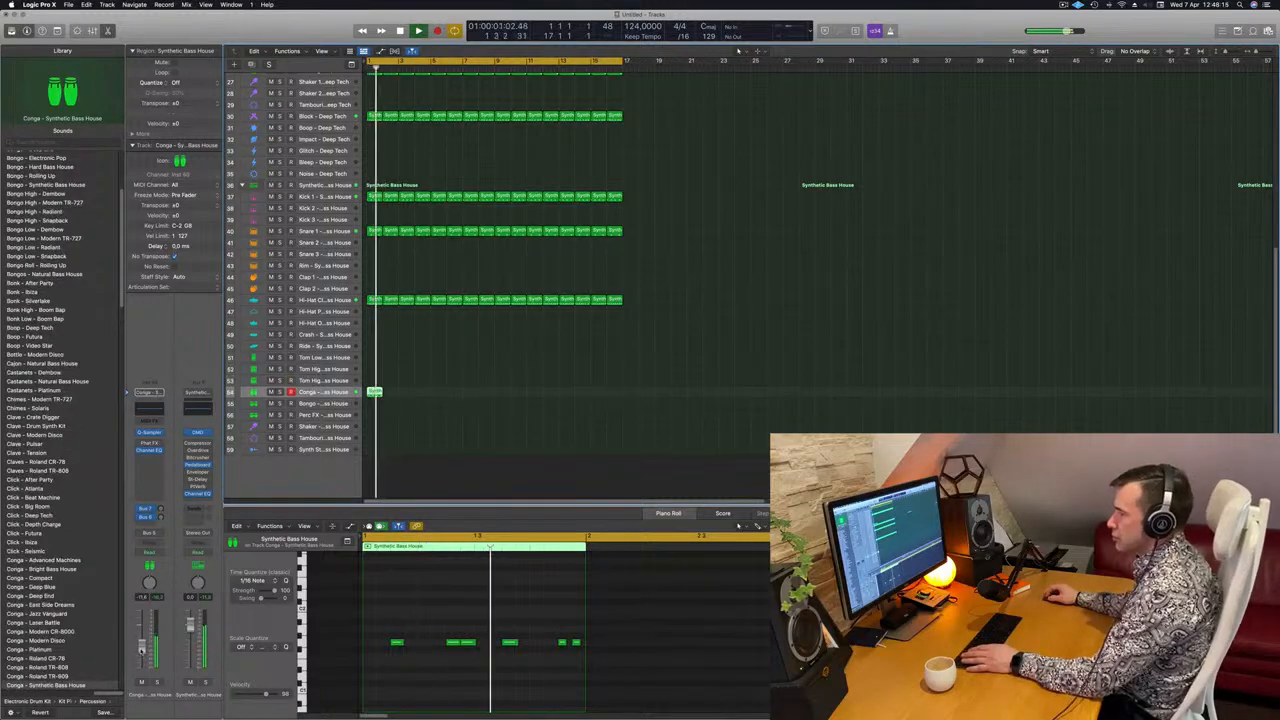
{"action": "left_click", "coordinate": [576, 641]}
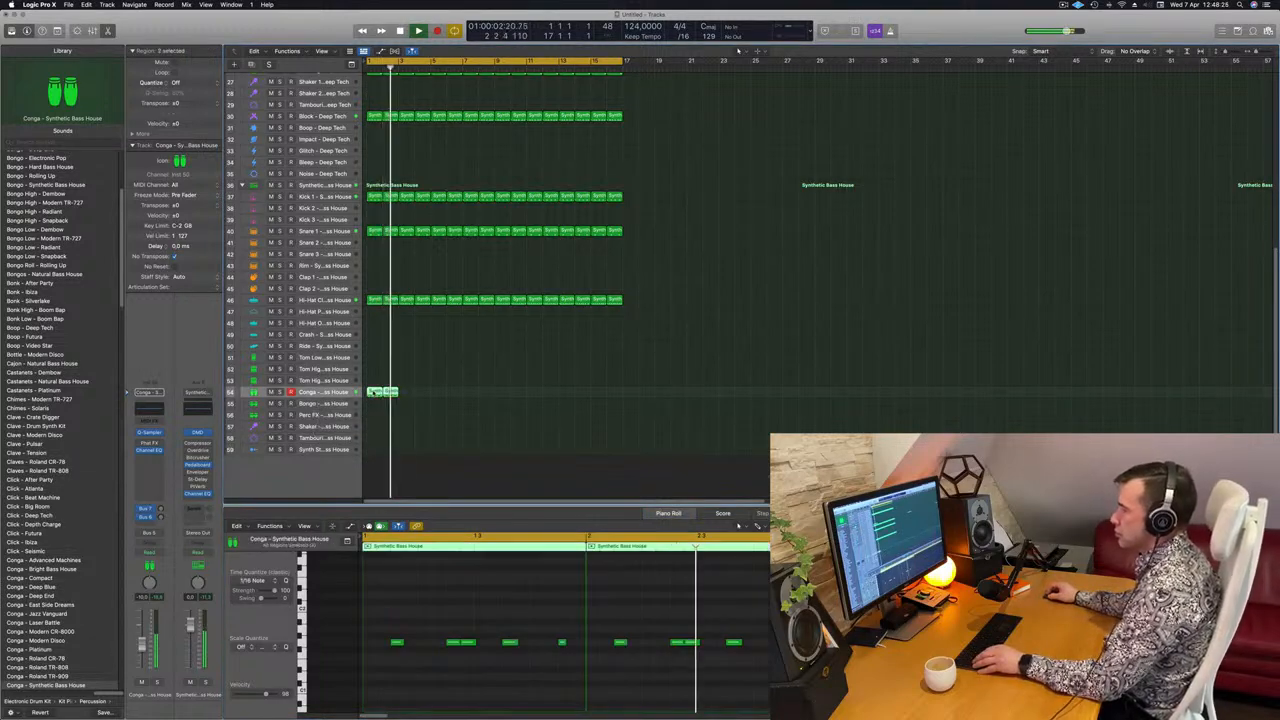
- Duplicate the one-bar Conga region repeatedly until it fills all 16 bars of the loop
{"action": "mouse_move", "coordinate": [384, 392]}
{"action": "left_mouse_down"}
{"action": "mouse_move", "coordinate": [416, 393]}
{"action": "mouse_move", "coordinate": [377, 393]}
{"action": "left_mouse_up"}
{"action": "key", "text": "super+r"}
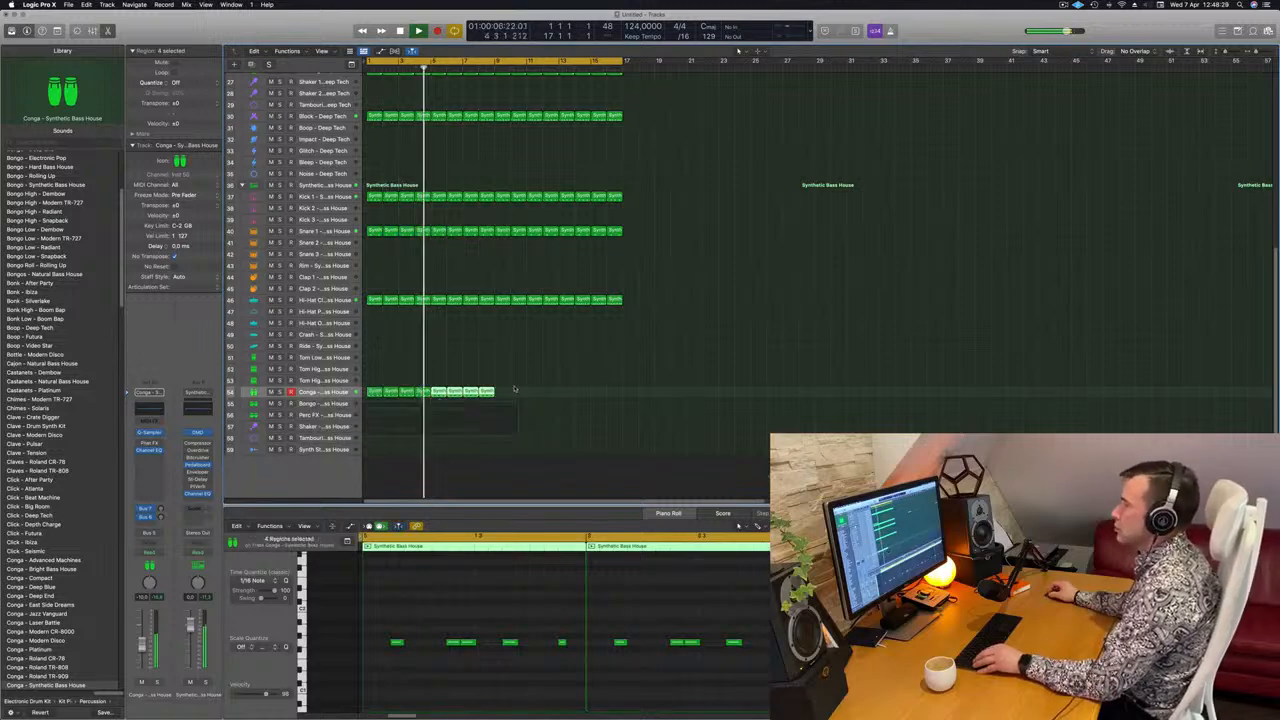
{"action": "left_click_drag", "start_coordinate": [389, 394], "coordinate": [503, 405]}
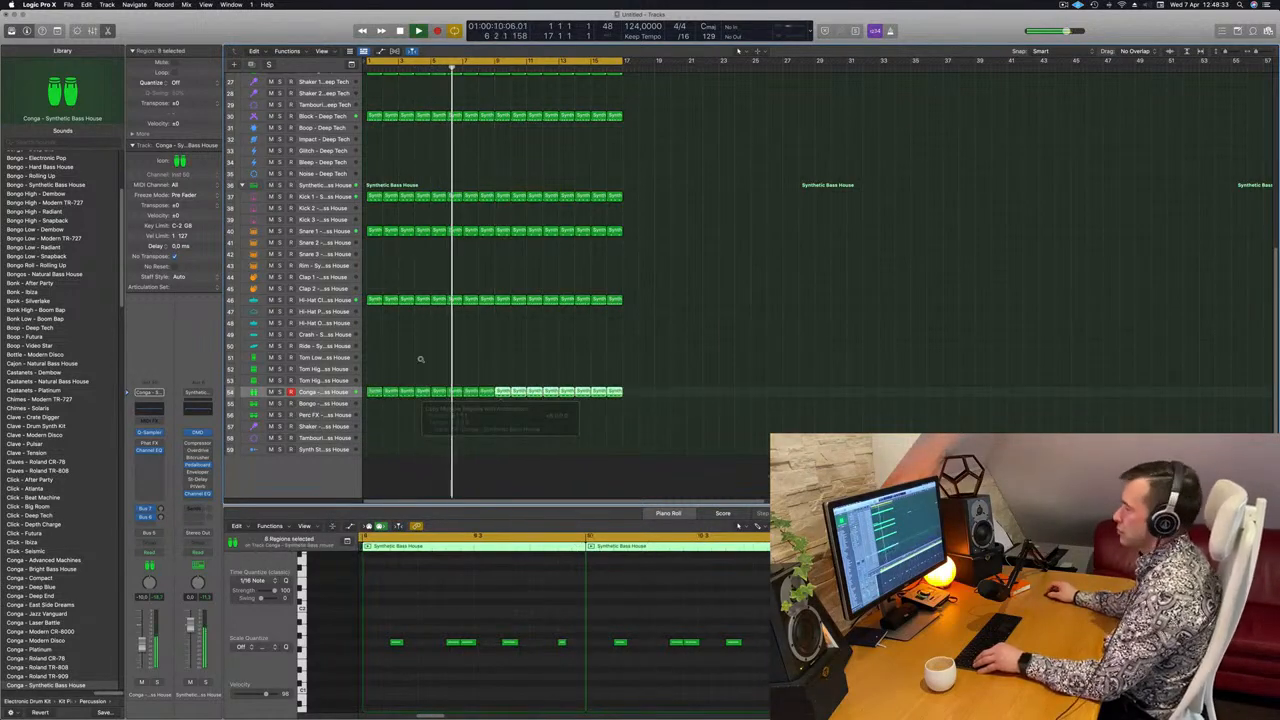
{"action": "left_click", "coordinate": [399, 451]}
- Check the Conga part in playback by toggling its solo and mute to compare it with the full mix
{"action": "left_click", "coordinate": [312, 393]}
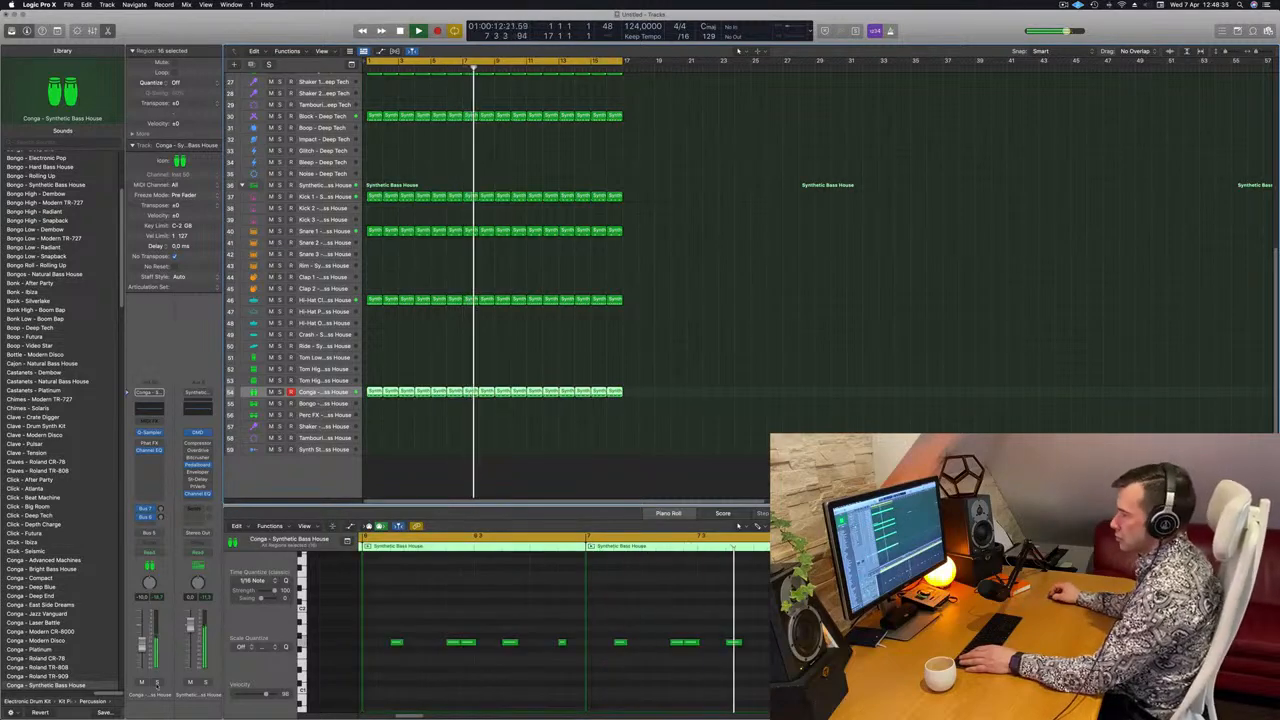
{"action": "key", "text": "s"}
{"action": "key", "text": "s"}
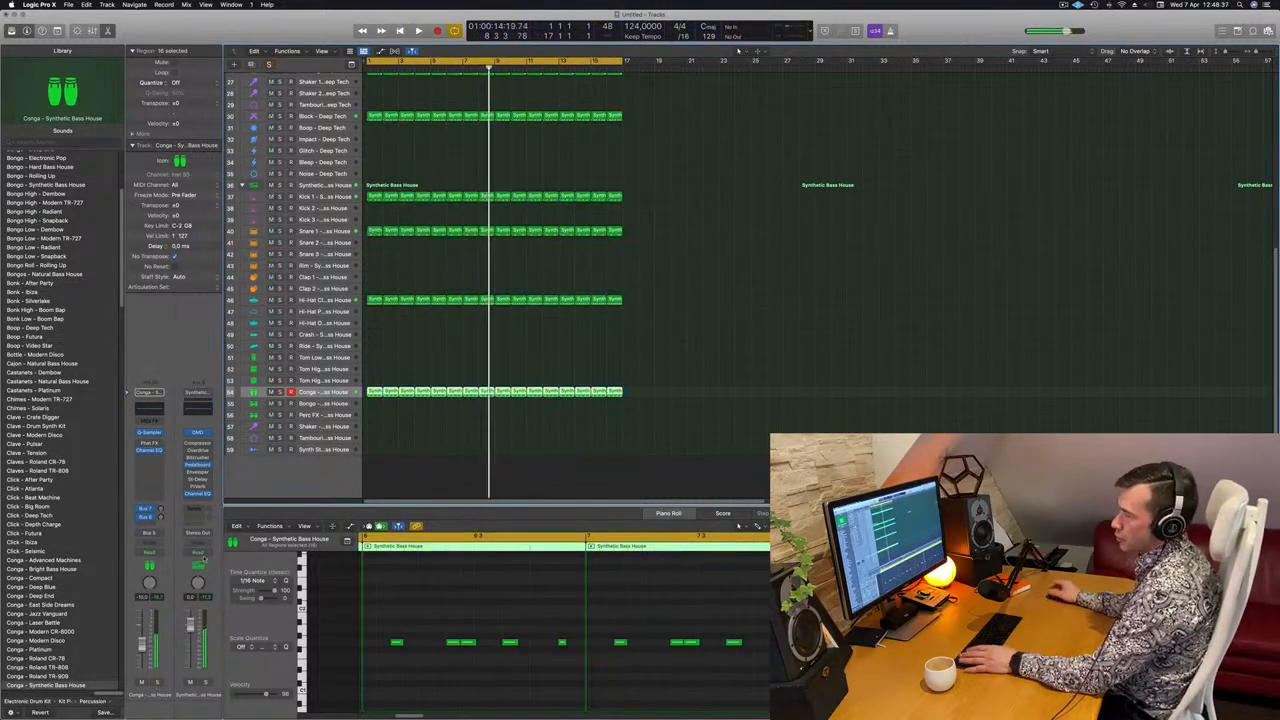
{"action": "key", "text": "Return"}
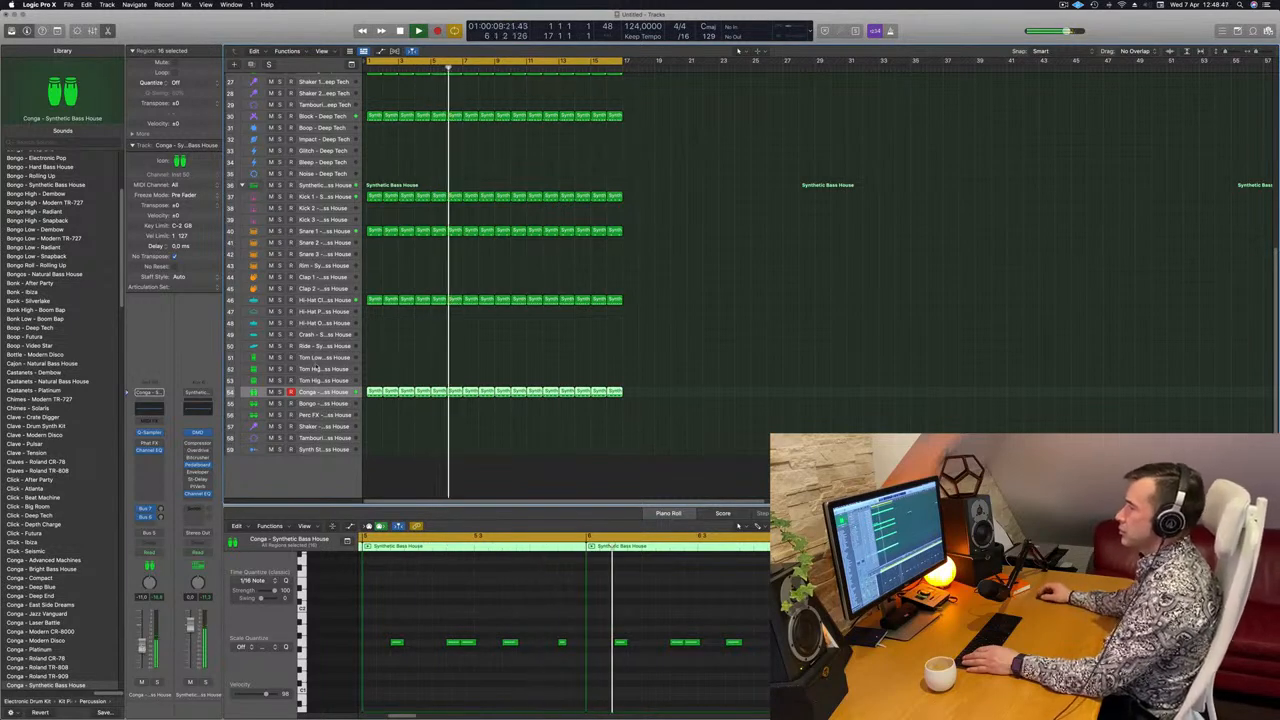
{"action": "left_click", "coordinate": [271, 392]}
{"action": "left_click", "coordinate": [271, 392]}
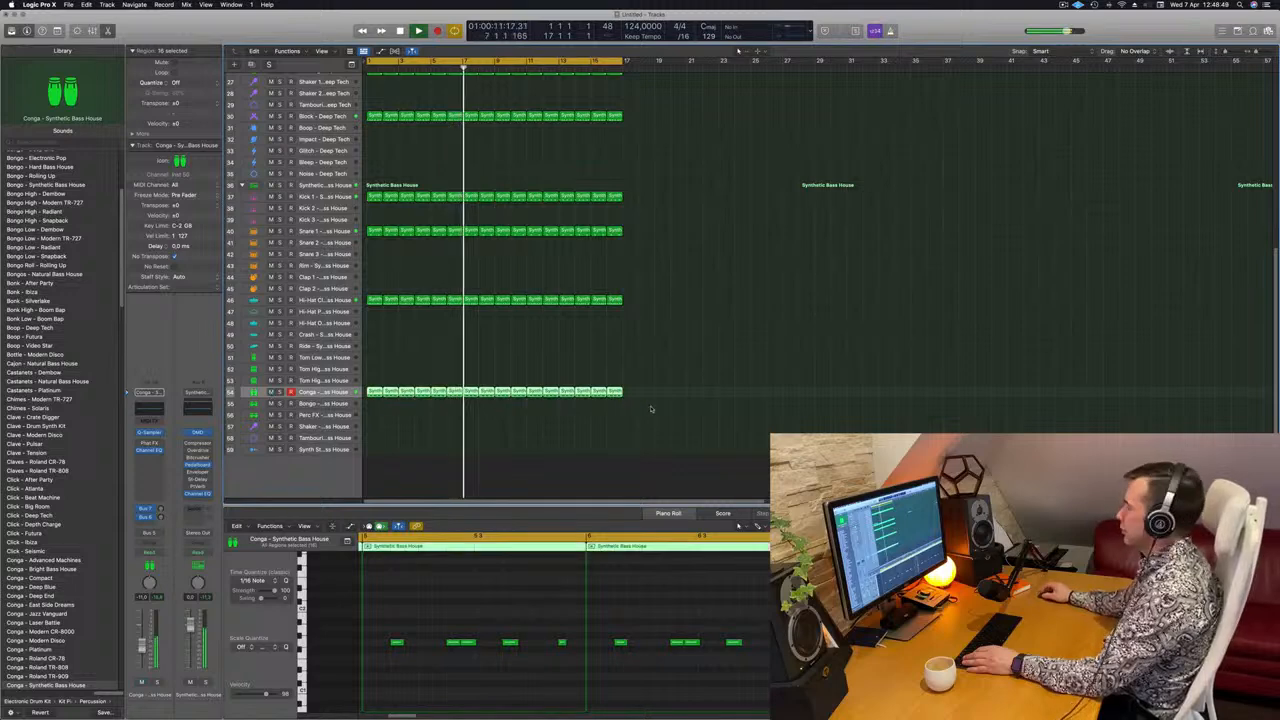
- Select all regions in the arrangement and name them after their tracks
{"action": "scroll", "coordinate": [678, 408], "scroll_direction": "up", "scroll_amount": 3}
{"action": "scroll", "coordinate": [678, 408], "scroll_direction": "up", "scroll_amount": 10}
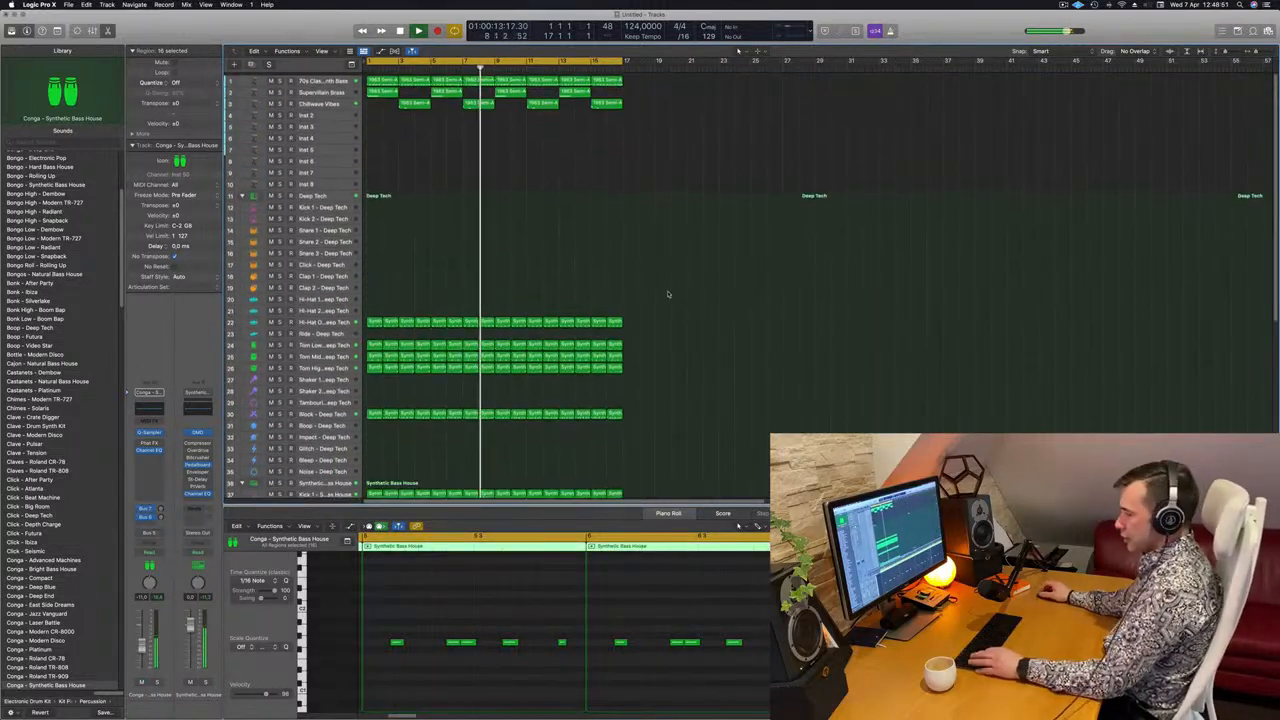
{"action": "key", "text": "super+a"}
{"action": "right_click", "coordinate": [524, 320]}
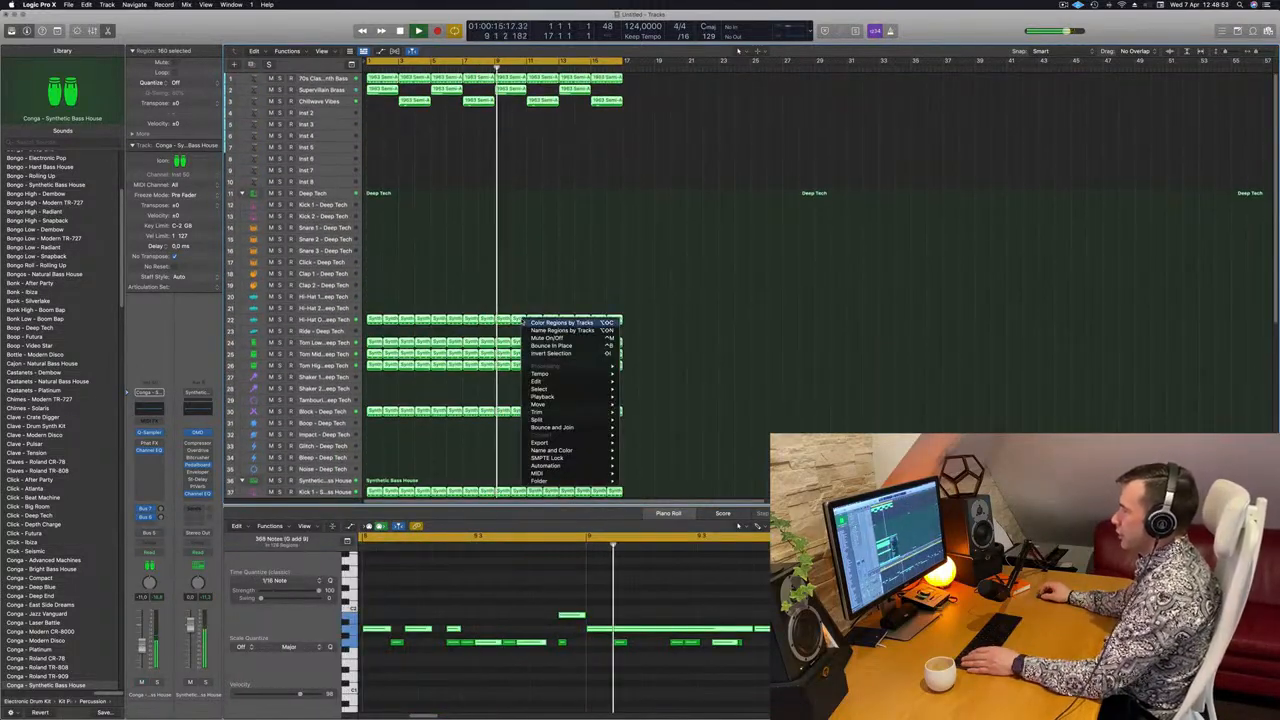
{"action": "left_click", "coordinate": [545, 330]}
{"action": "right_click", "coordinate": [519, 319]}
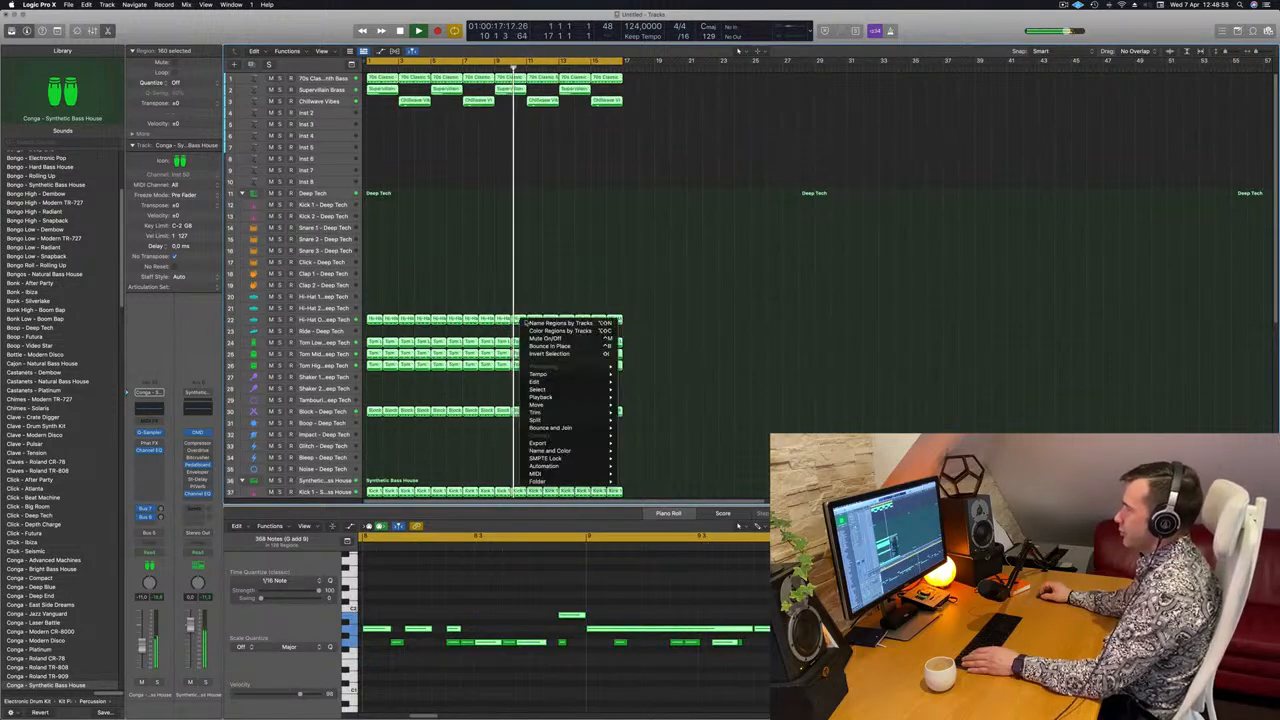
{"action": "left_click", "coordinate": [581, 323]}
- Color all selected regions by their tracks and clear the selection
{"action": "right_click", "coordinate": [532, 319]}
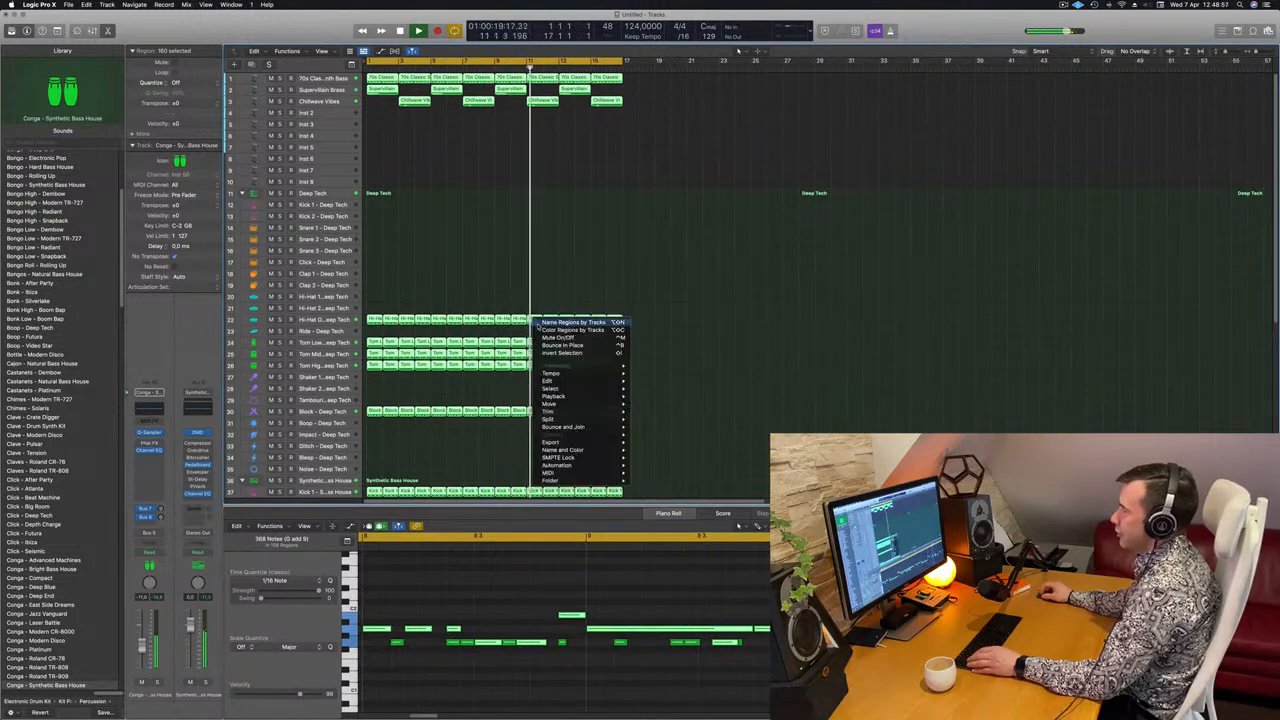
{"action": "left_click", "coordinate": [573, 329]}
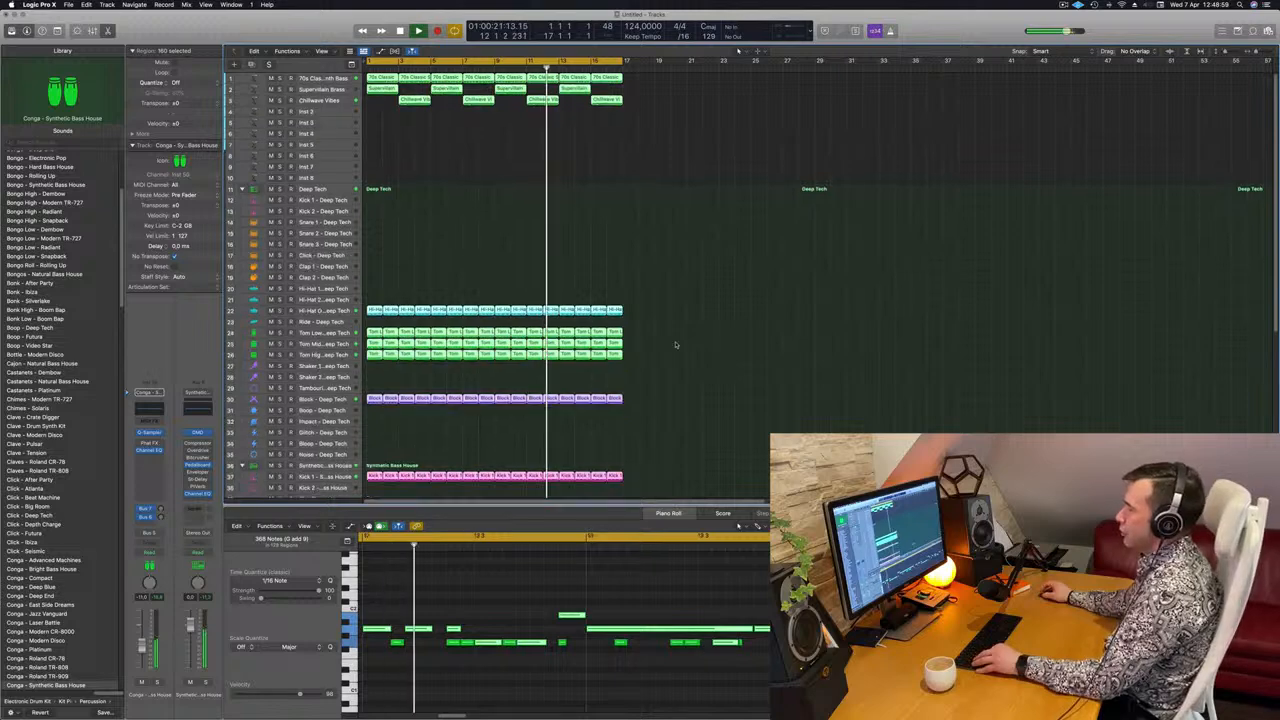
{"action": "left_click", "coordinate": [702, 357]}
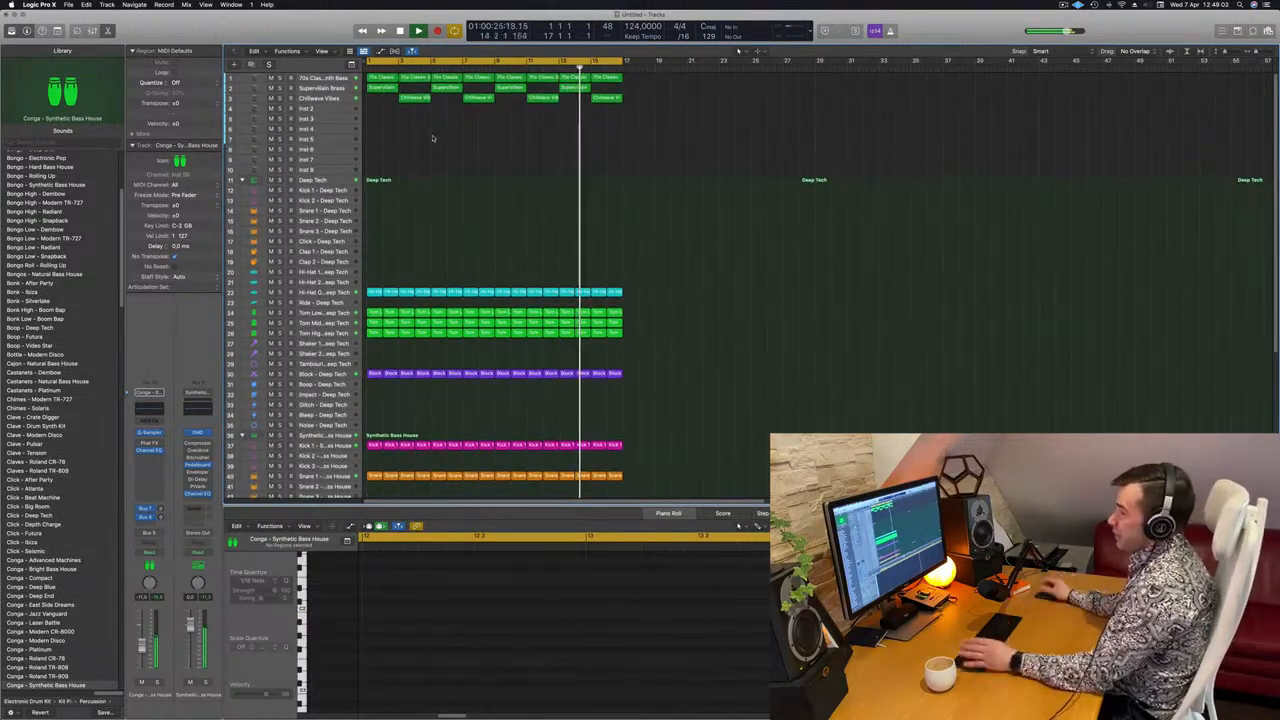
- Duplicate the Chillwave Vibes track and copy the first 70s Classic Synth Bass region onto the duplicate at bar 1
{"action": "scroll", "coordinate": [531, 229], "scroll_direction": "down", "scroll_amount": 10}
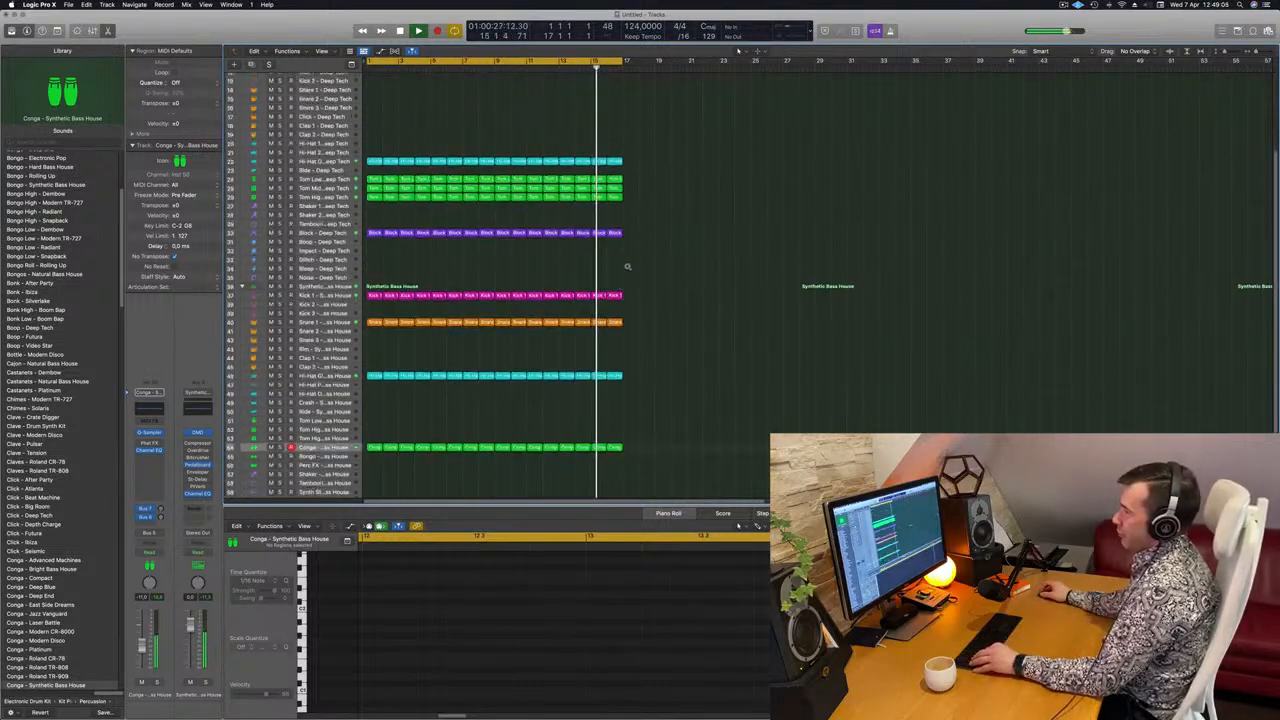
{"action": "scroll", "coordinate": [628, 267], "scroll_direction": "up", "scroll_amount": 10}
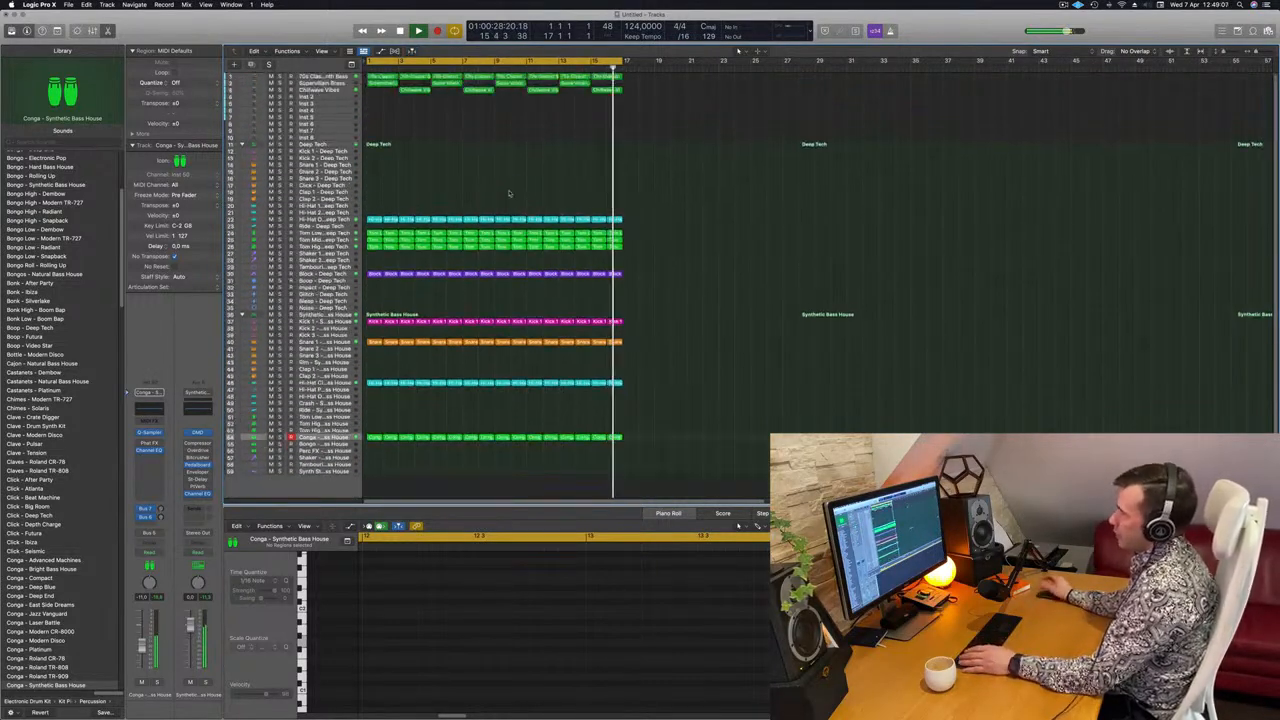
{"action": "key", "text": "super+Up"}
{"action": "key", "text": "super+Up"}
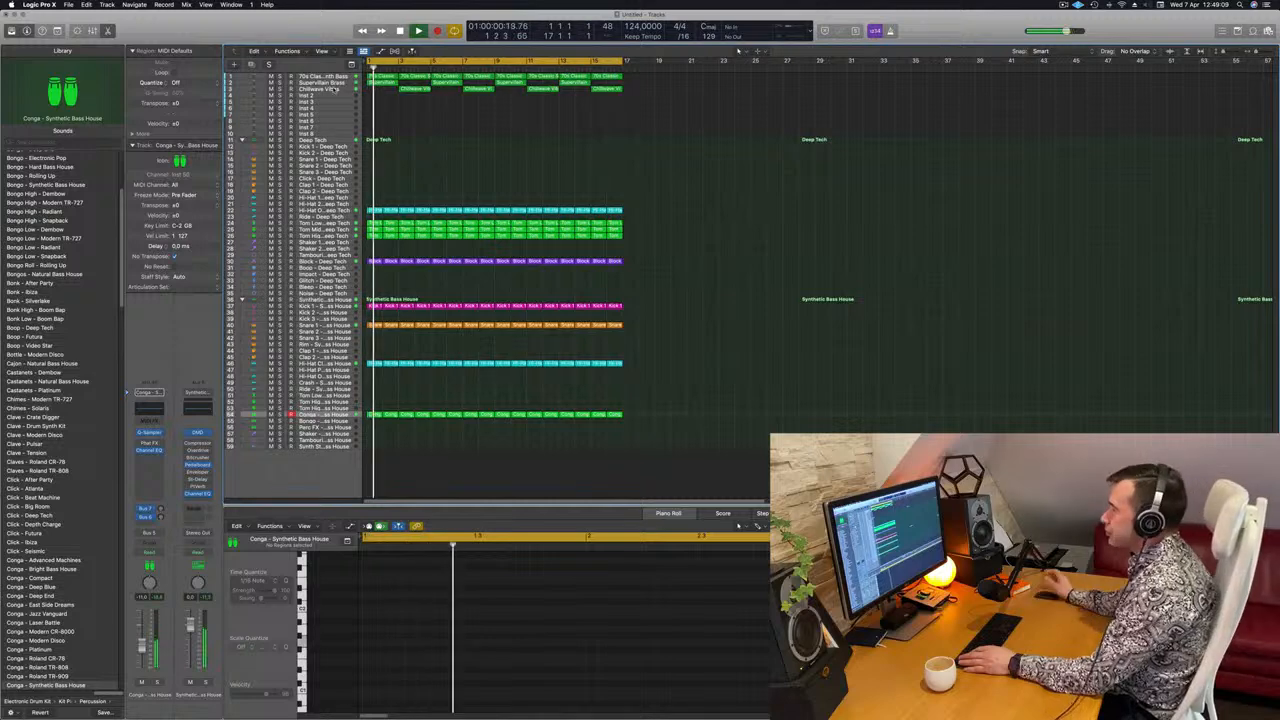
{"action": "left_click", "coordinate": [333, 88]}
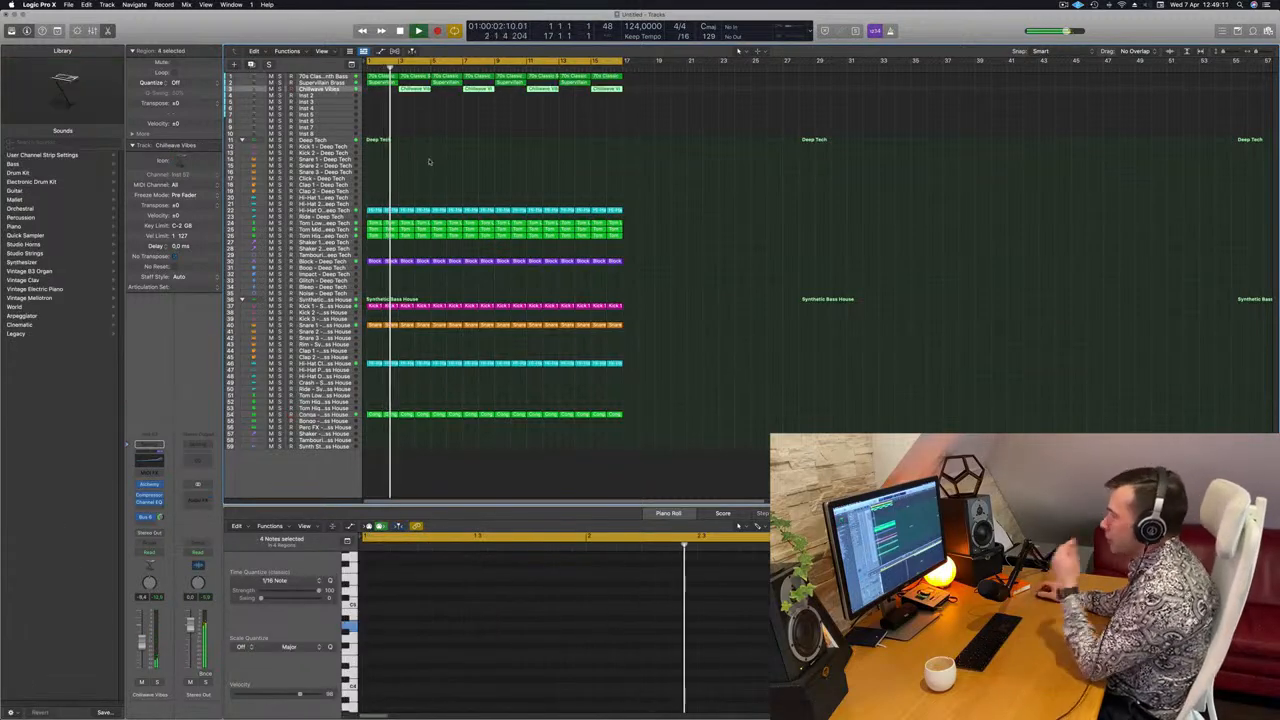
{"action": "key", "text": "super+d"}
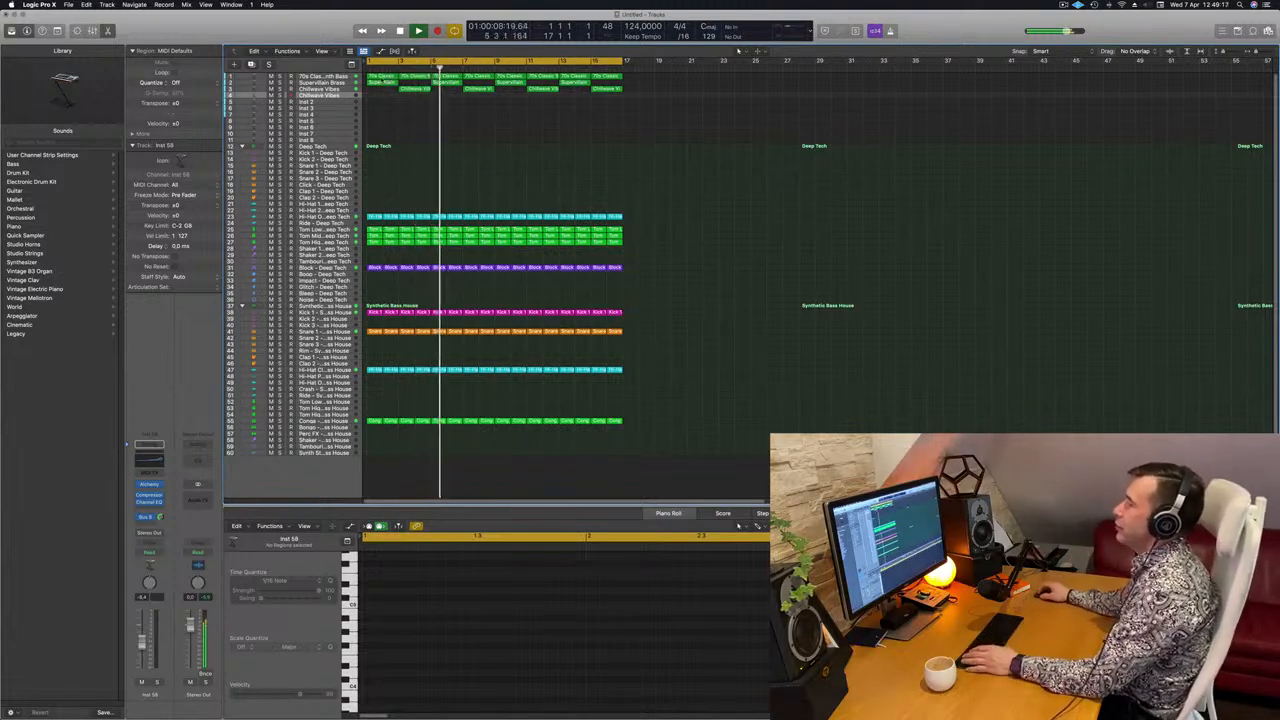
{"action": "left_click", "coordinate": [381, 78]}
{"action": "key", "text": "Return"}
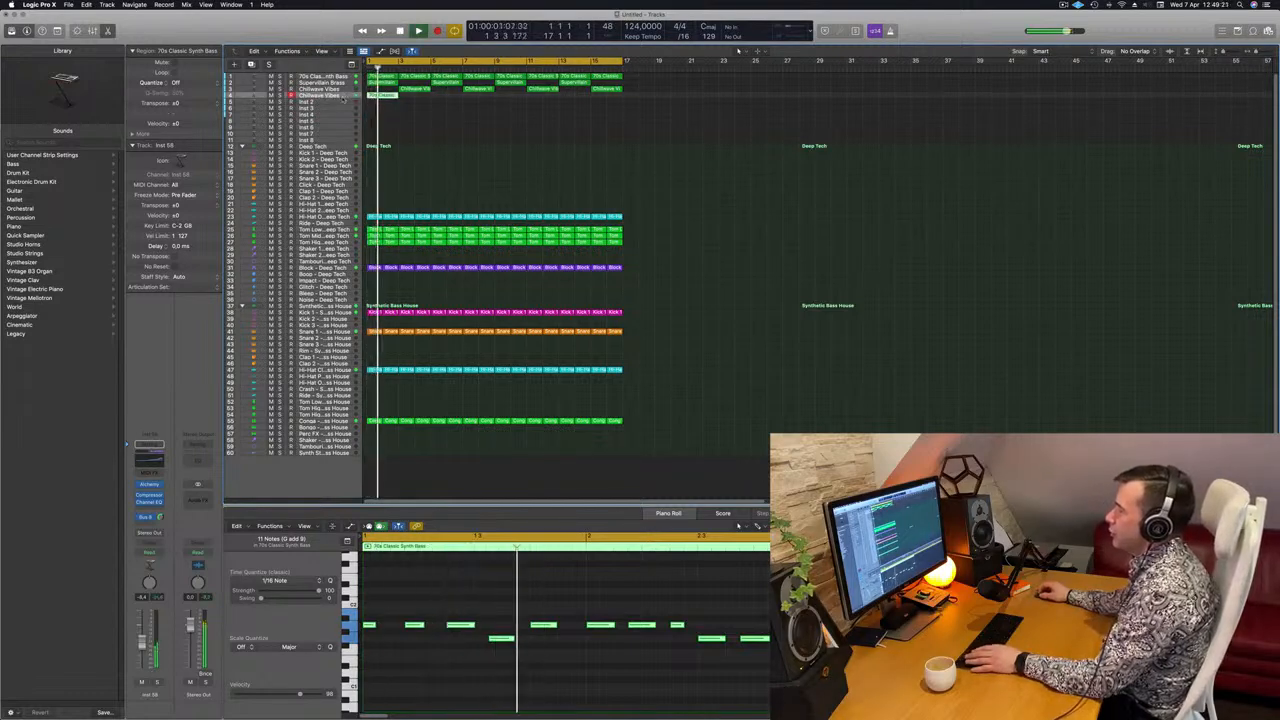
- Enlarge the duplicated Chillwave Vibes track with Track Zoom and solo it during playback
{"action": "left_click_drag", "start_coordinate": [231, 44], "coordinate": [227, 95]}
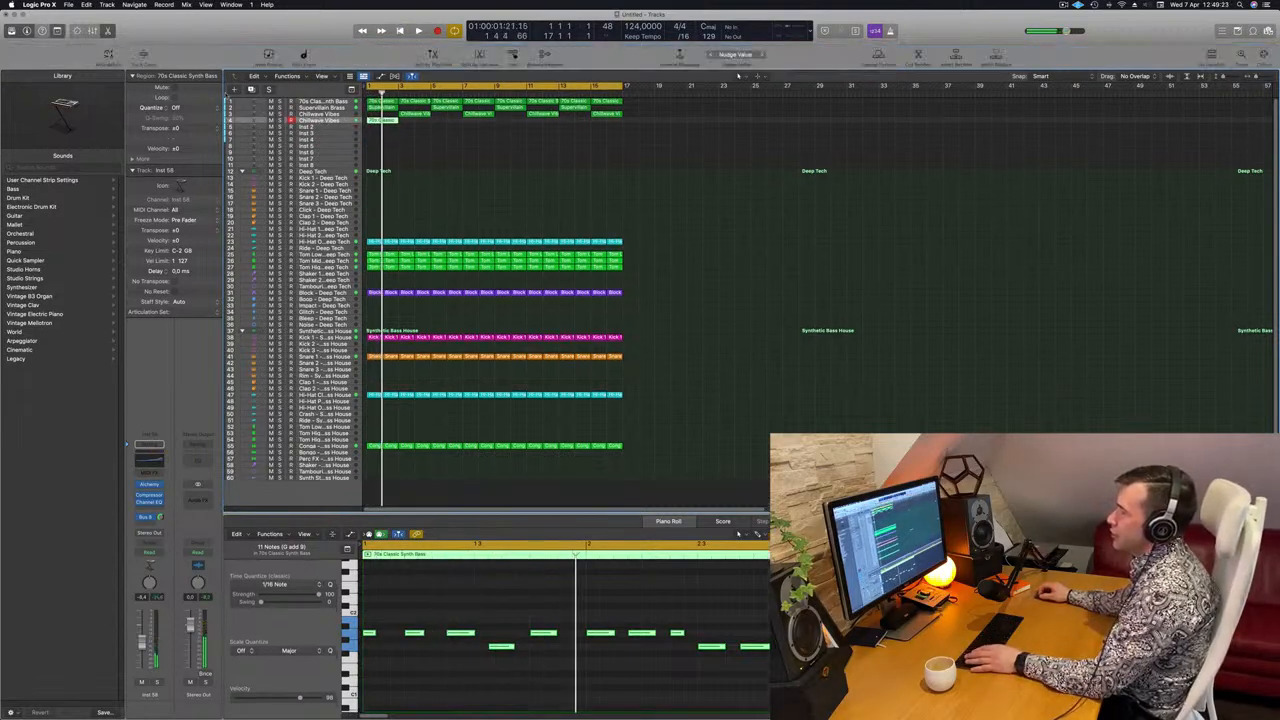
{"action": "left_click_drag", "start_coordinate": [352, 124], "coordinate": [353, 147]}
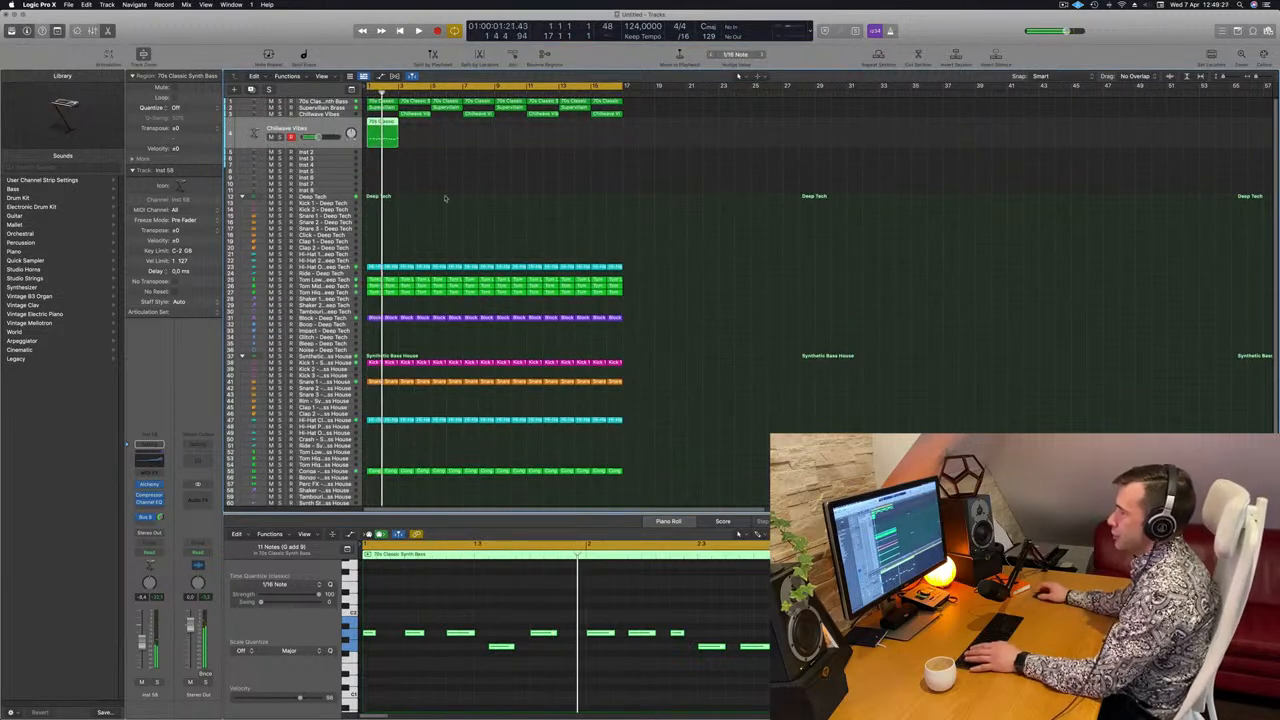
{"action": "key", "text": "space"}
{"action": "key", "text": "s"}
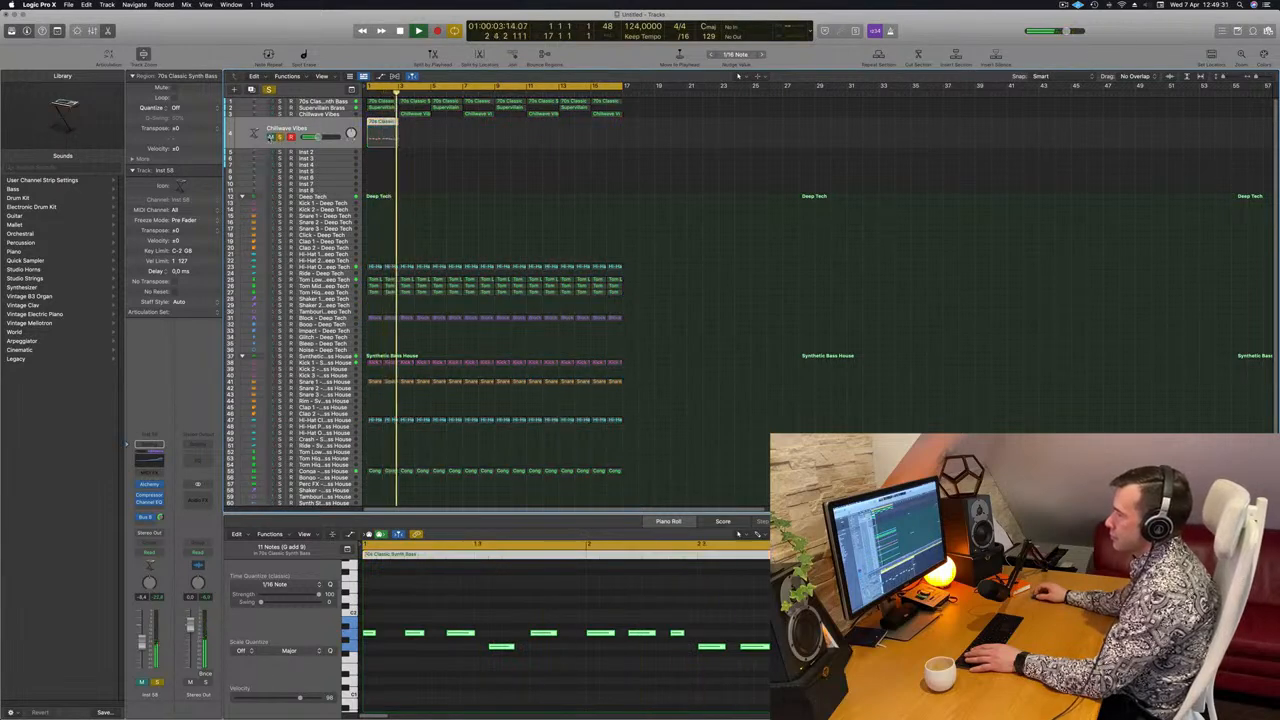
- Clear the solo on the duplicated Chillwave Vibes track and compare the loop with that track muted and unmuted
{"action": "key", "text": "s"}
{"action": "key", "text": "m"}
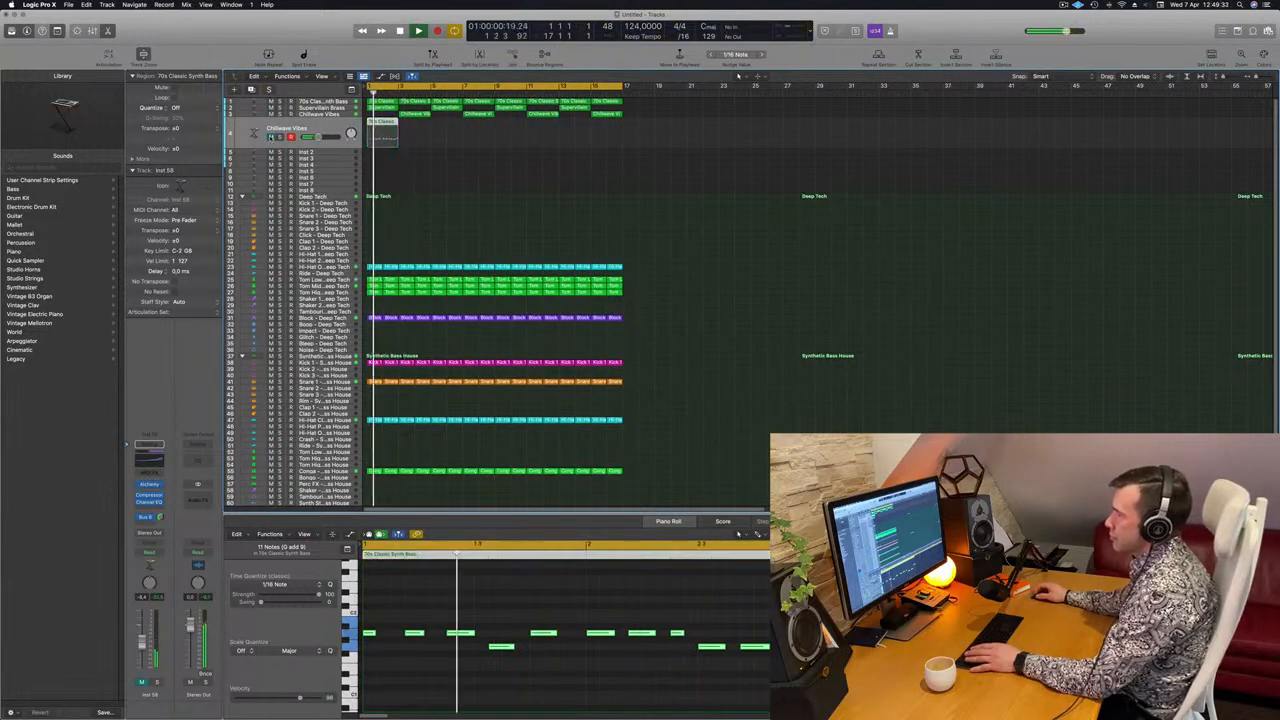
{"action": "key", "text": "m"}
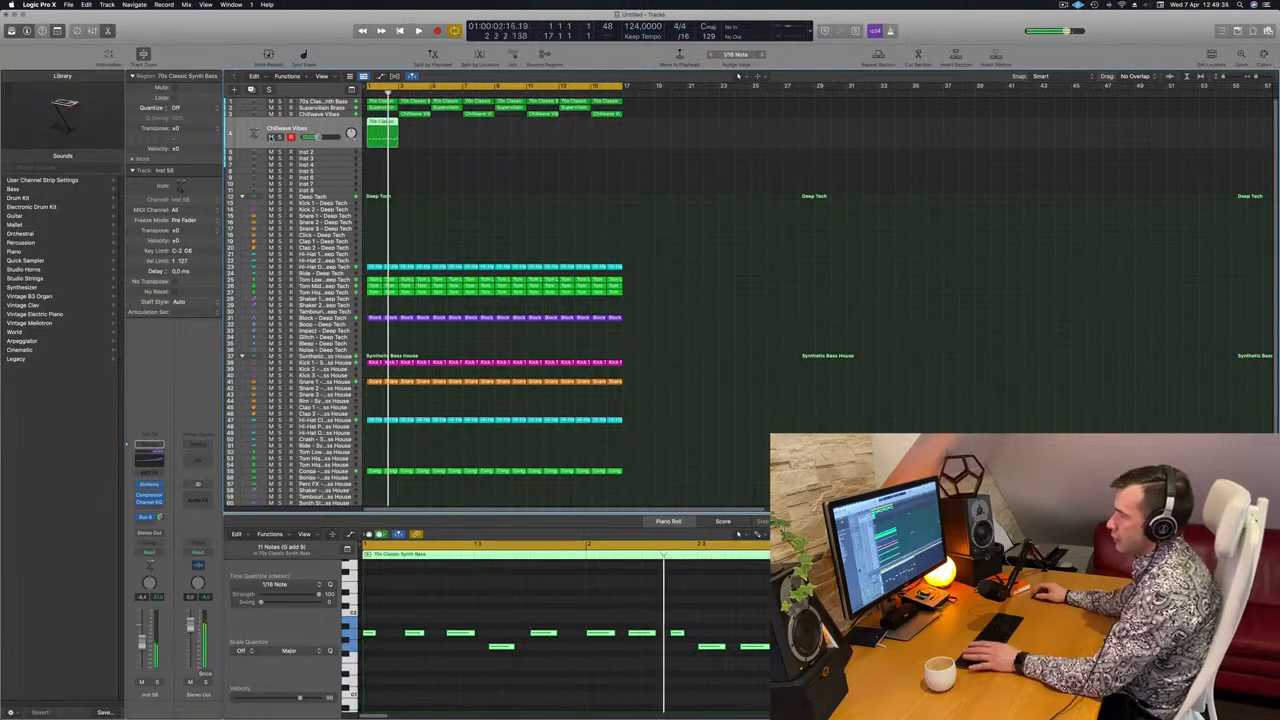
{"action": "key", "text": "Return"}
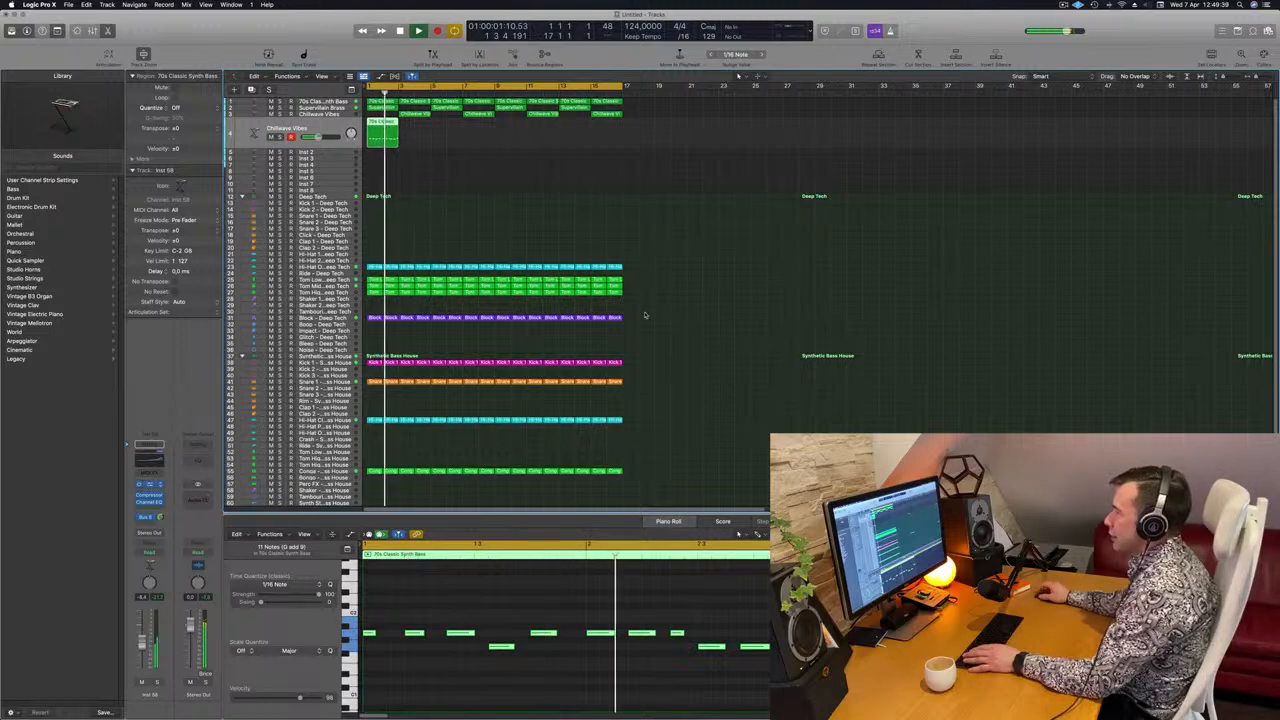
- Open Alchemy on the duplicated Chillwave Vibes track and load the Sign of Life preset from the Organs category
{"action": "left_click", "coordinate": [148, 485]}
{"action": "left_click_drag", "start_coordinate": [689, 143], "coordinate": [919, 158]}
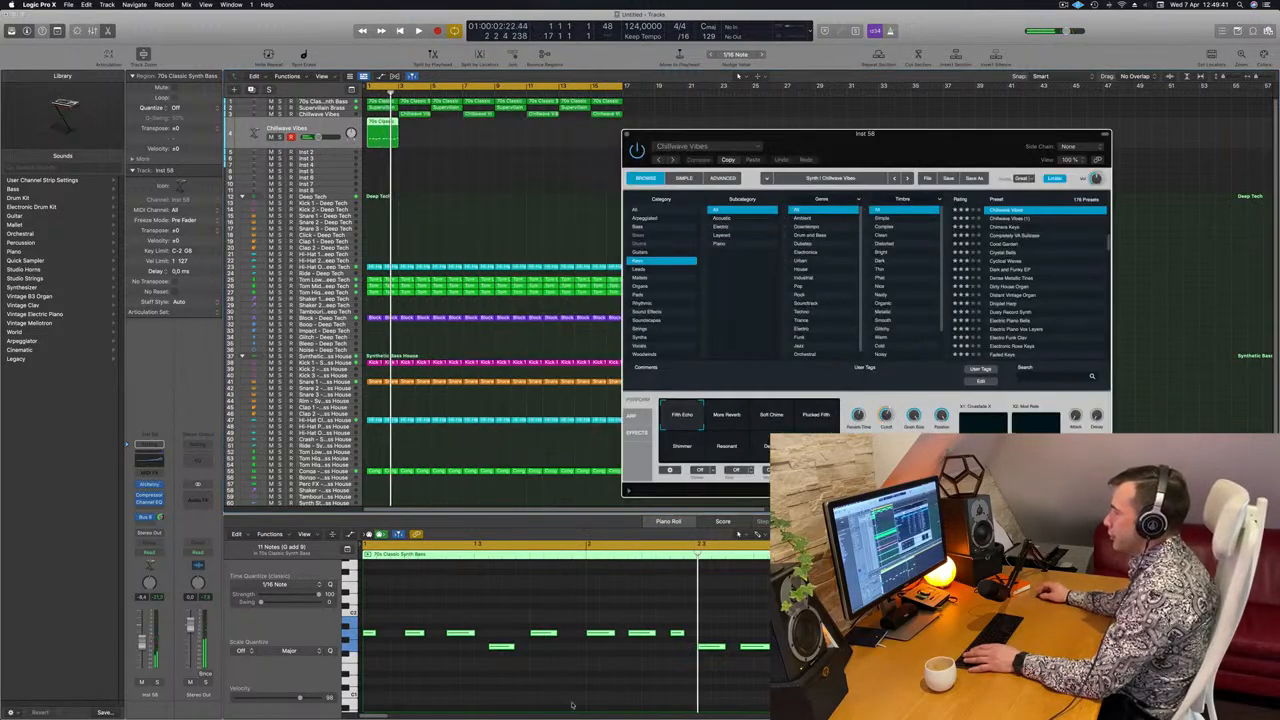
{"action": "left_click", "coordinate": [494, 617]}
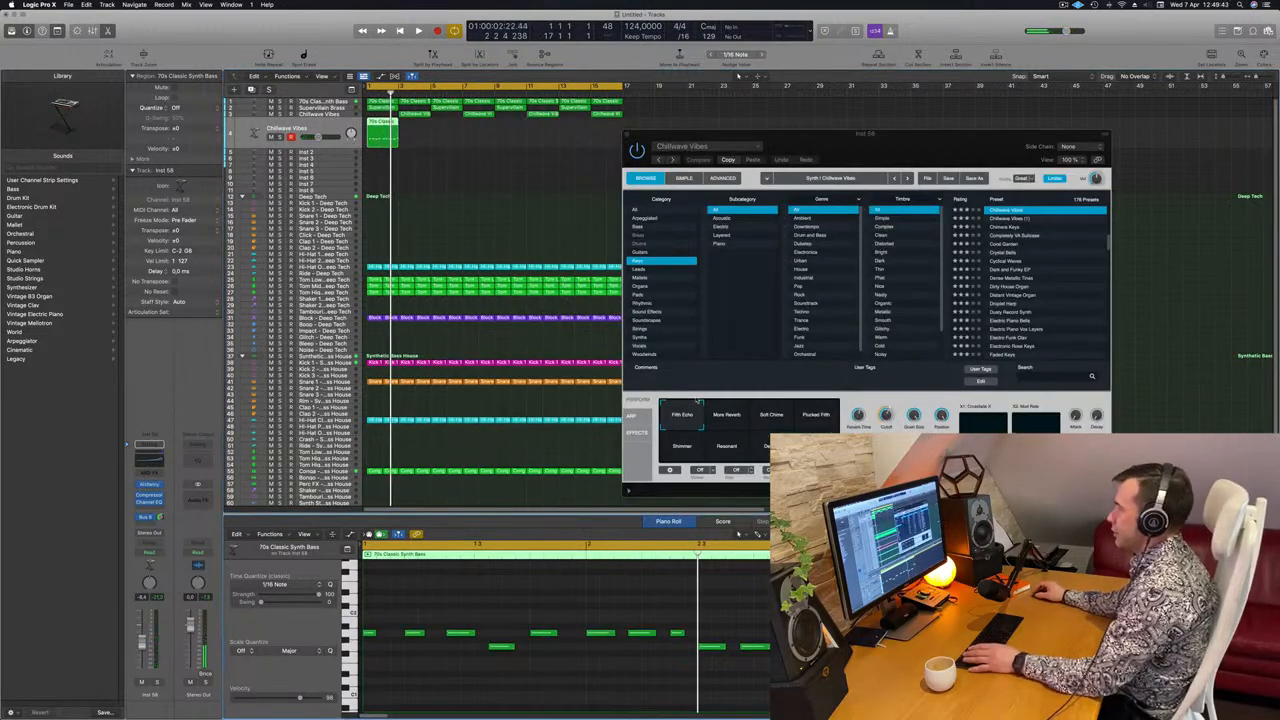
{"action": "left_click", "coordinate": [640, 287]}
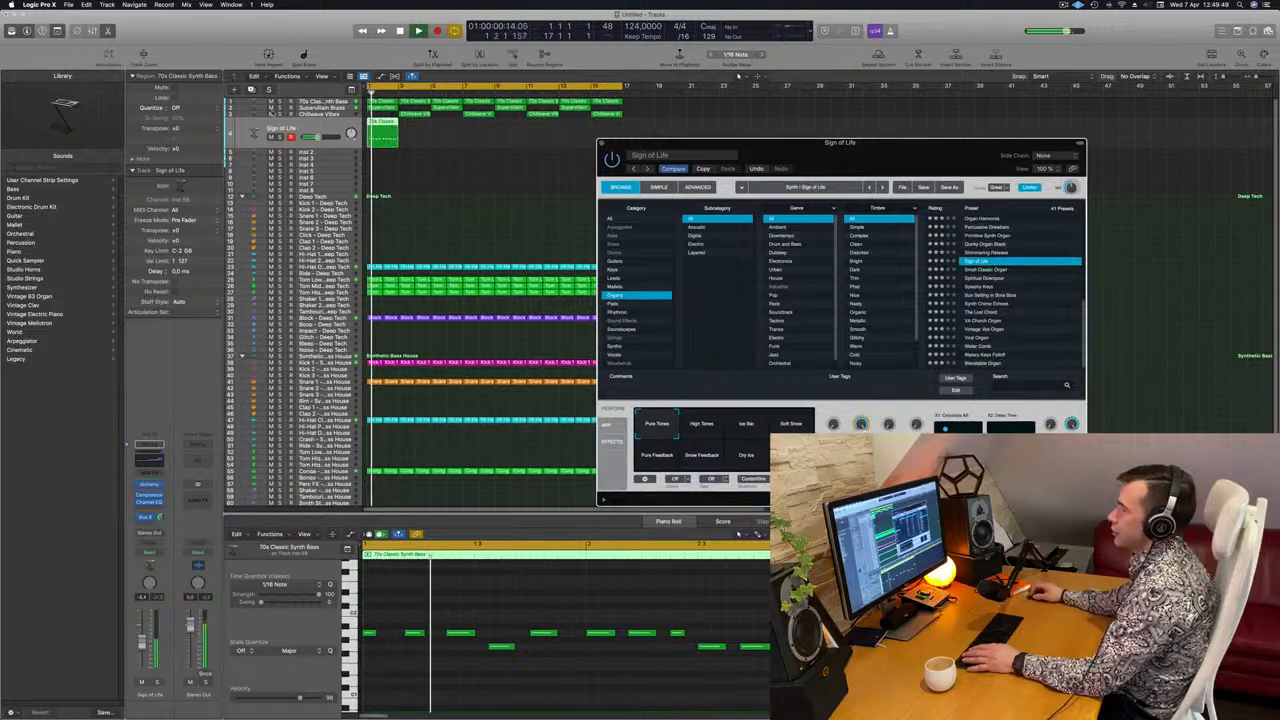
- Audition the Sign of Life track soloed from the start of the loop, and clear its solo
{"action": "left_click", "coordinate": [279, 138]}
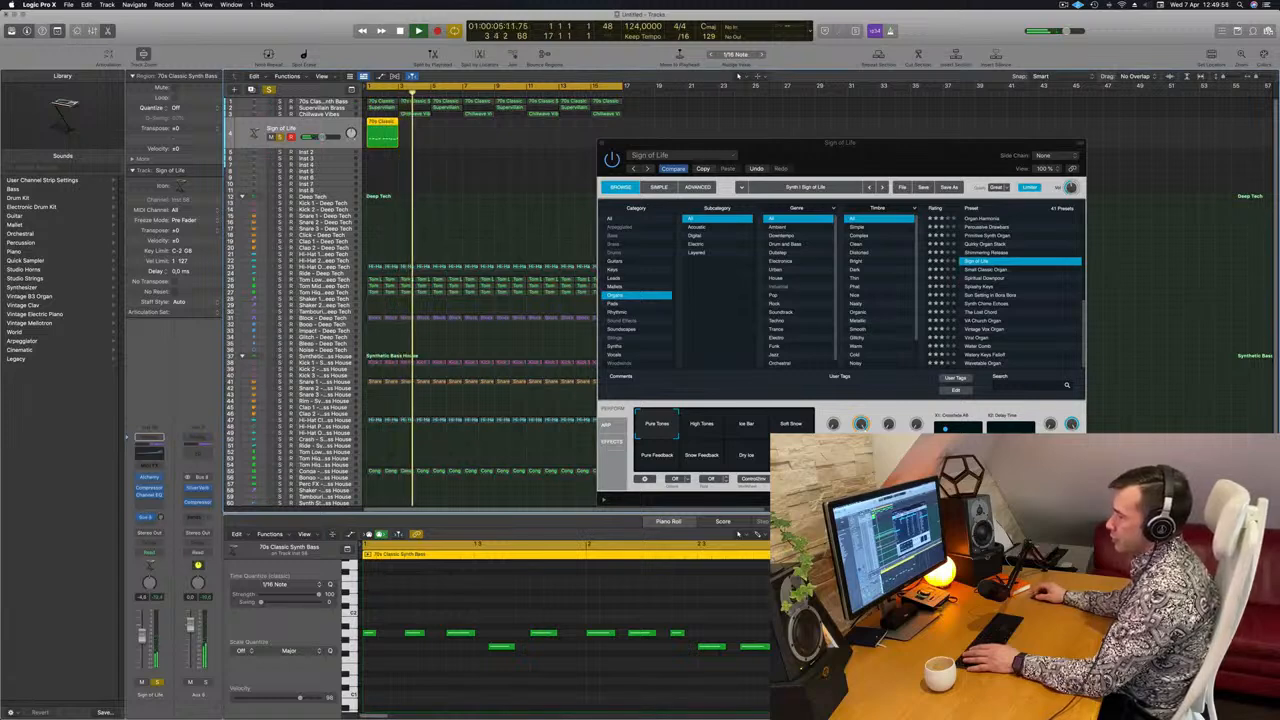
{"action": "key", "text": "Return"}
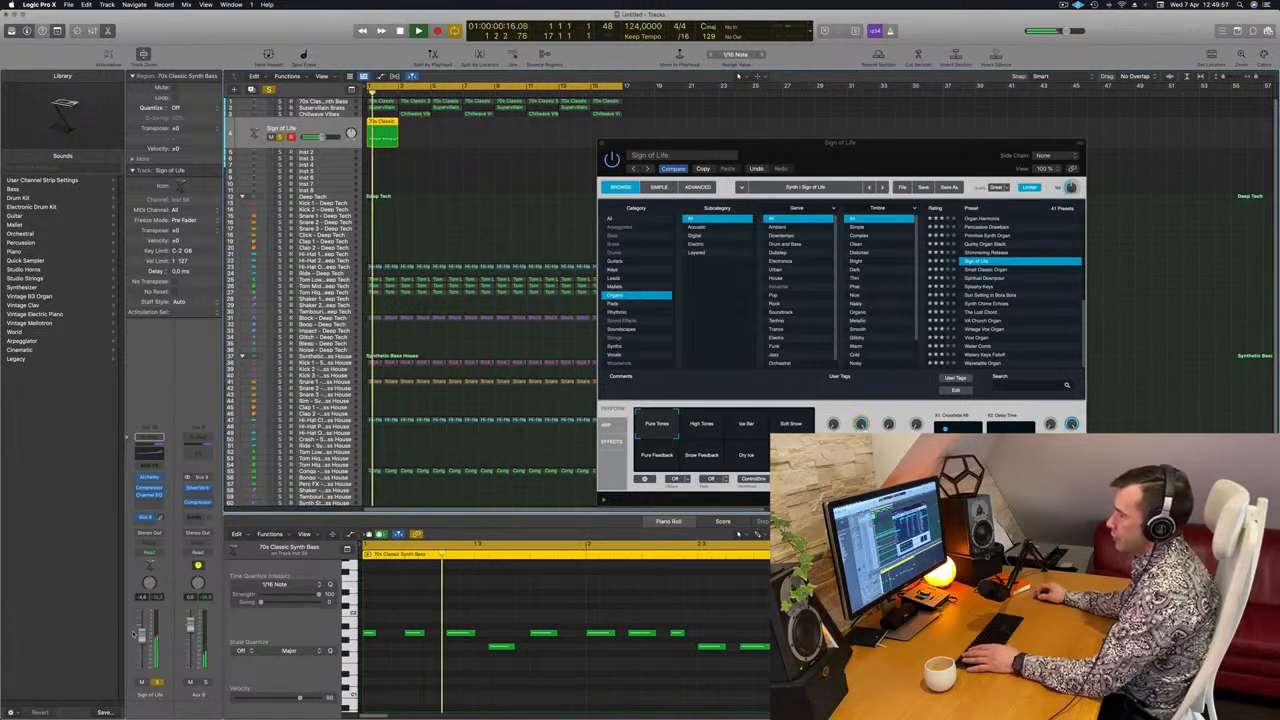
{"action": "left_click", "coordinate": [157, 682]}
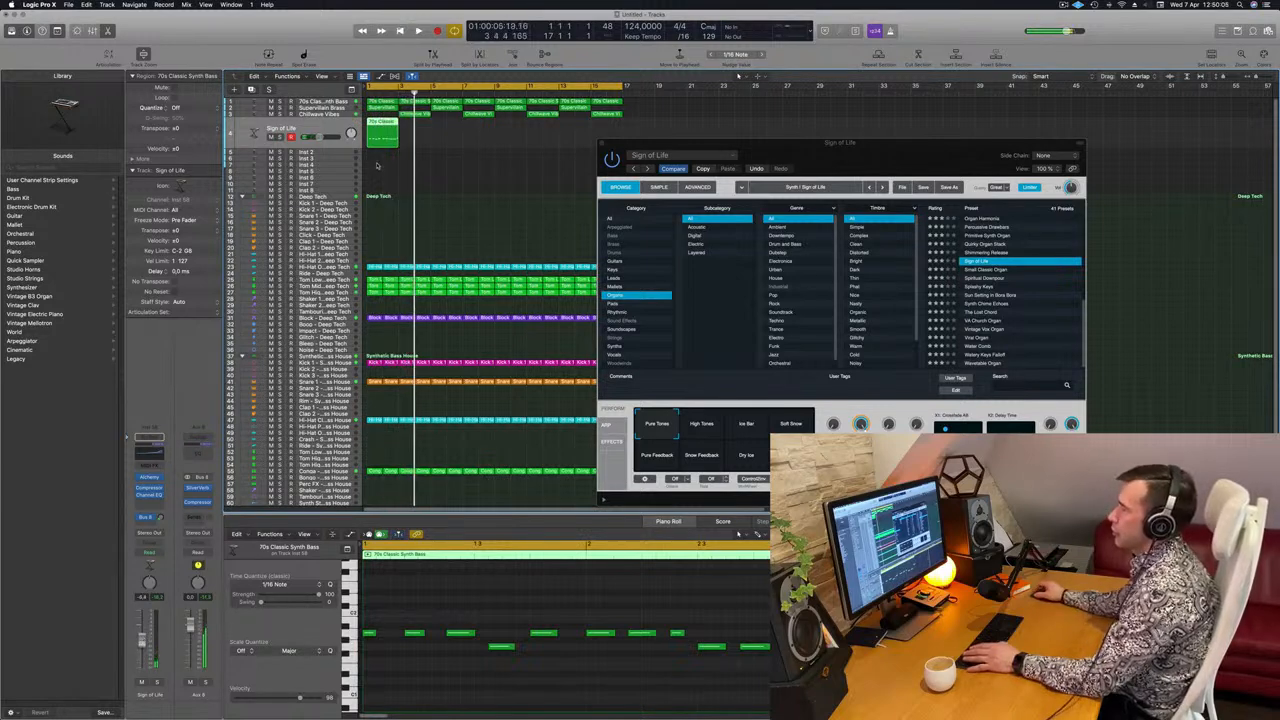
- Repeat the 70s Classic Synth Bass region on the Sign of Life track until it fills the 16-bar loop
{"action": "key", "text": "super+r"}
{"action": "key", "text": "super+r"}
{"action": "key", "text": "super+r"}
{"action": "key", "text": "super+r"}
{"action": "key", "text": "super+r"}
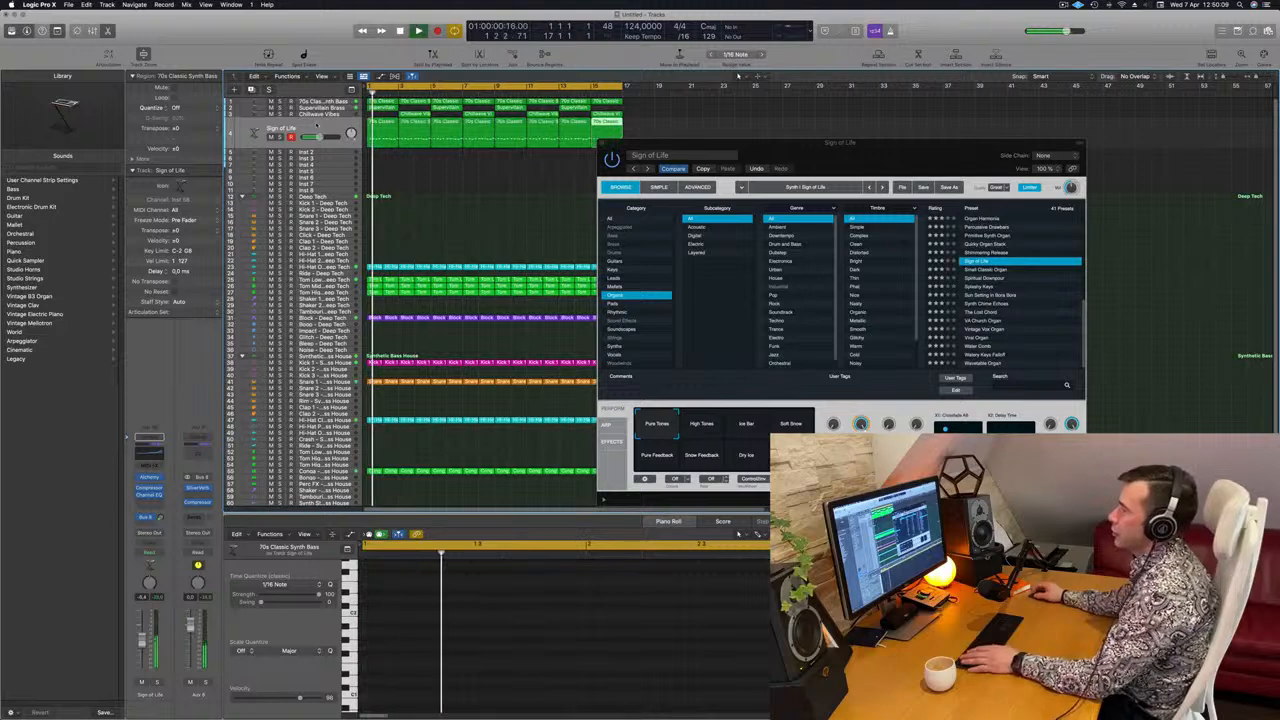
- Select all regions on the Sign of Life track and compare the loop with the track soloed, muted and in the full mix
{"action": "left_click", "coordinate": [316, 125]}
{"action": "key", "text": "ctrl+s"}
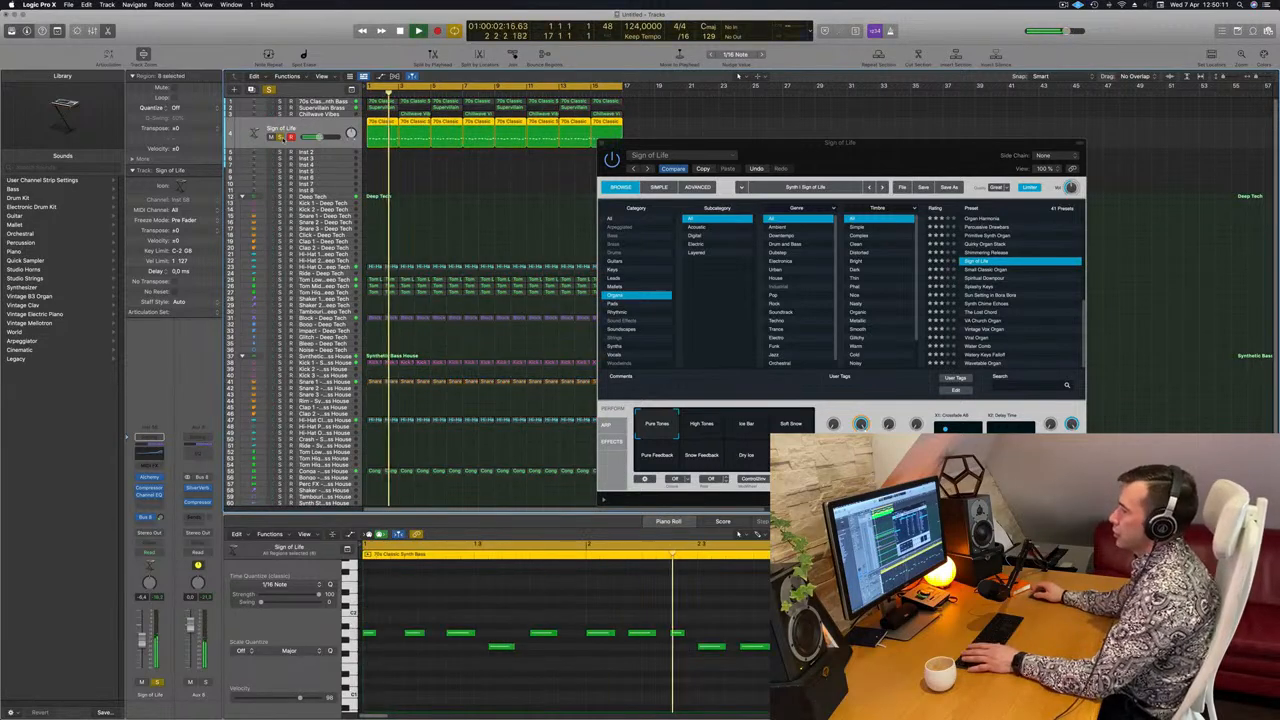
{"action": "key", "text": "ctrl+s"}
{"action": "key", "text": "Return"}
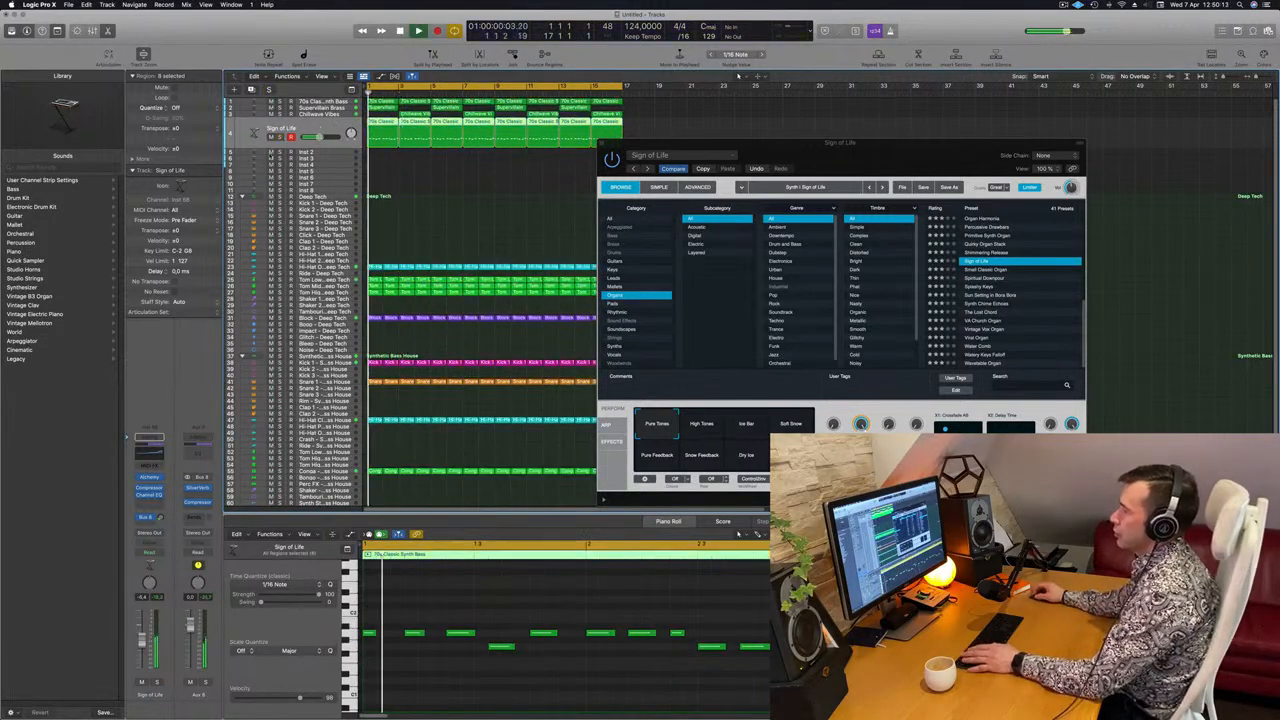
{"action": "left_click", "coordinate": [142, 683]}
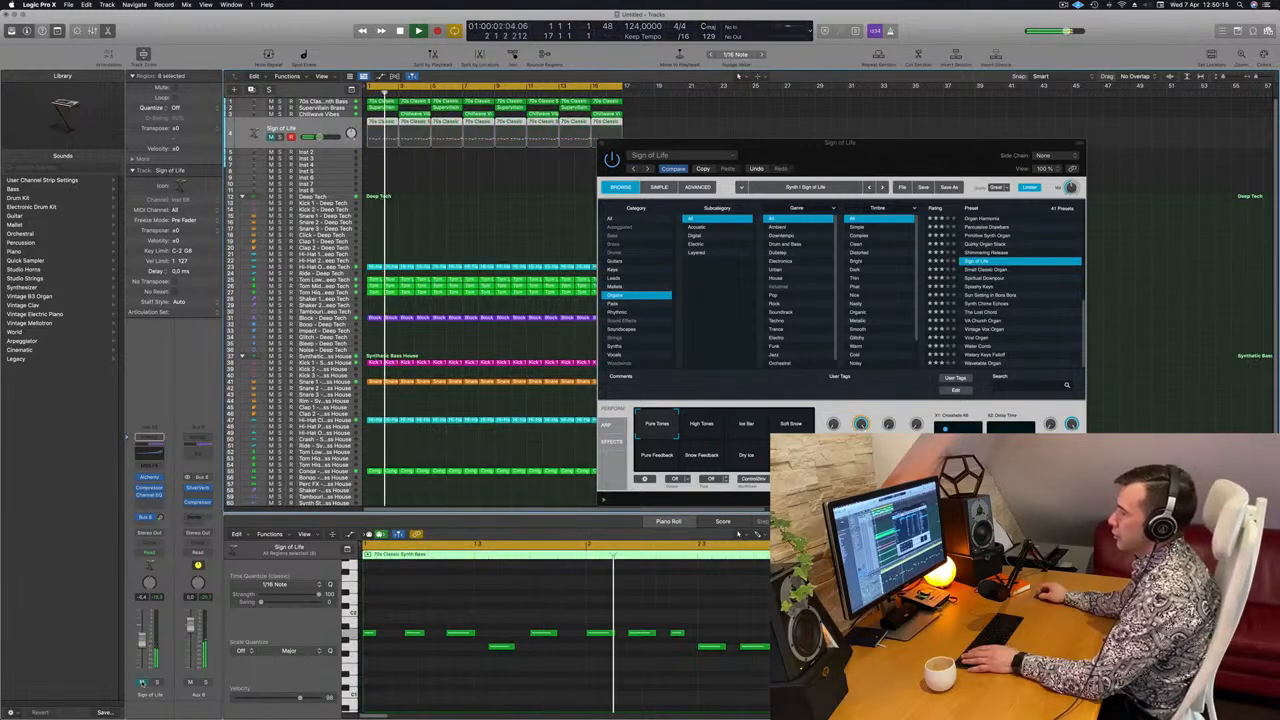
{"action": "key", "text": "ctrl+m"}
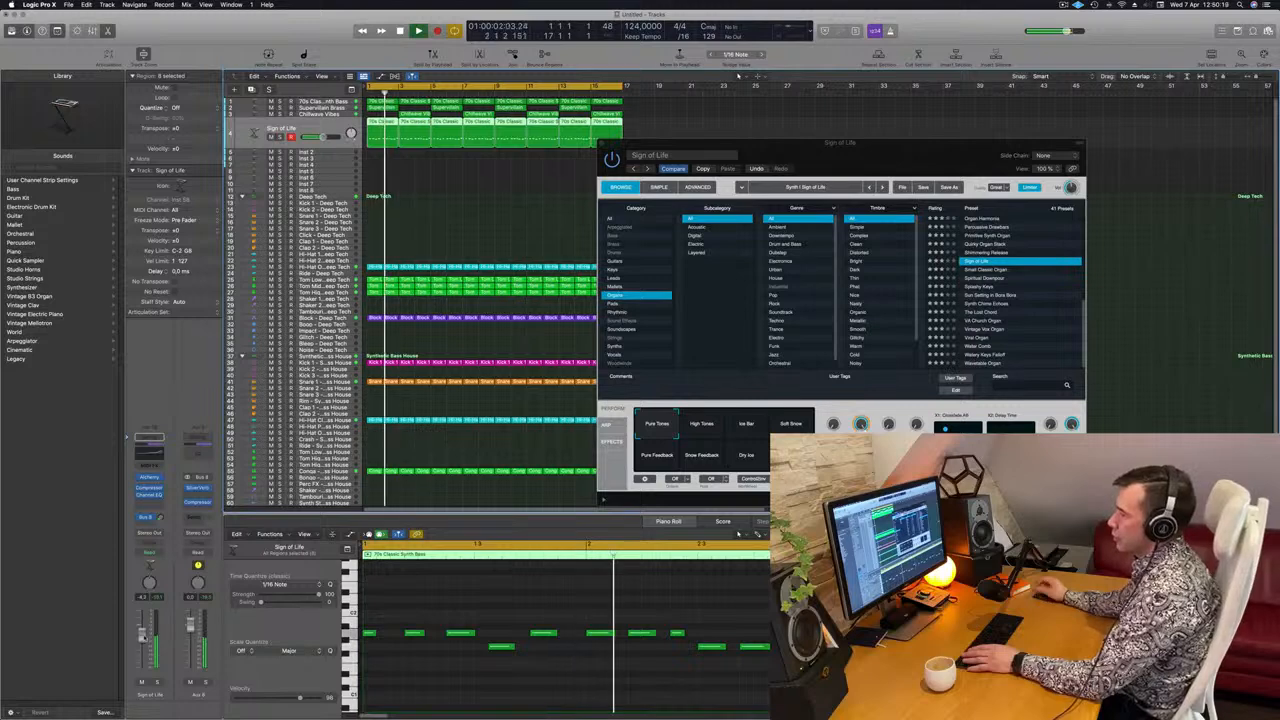
{"action": "left_click", "coordinate": [156, 683]}
{"action": "left_click", "coordinate": [156, 683]}
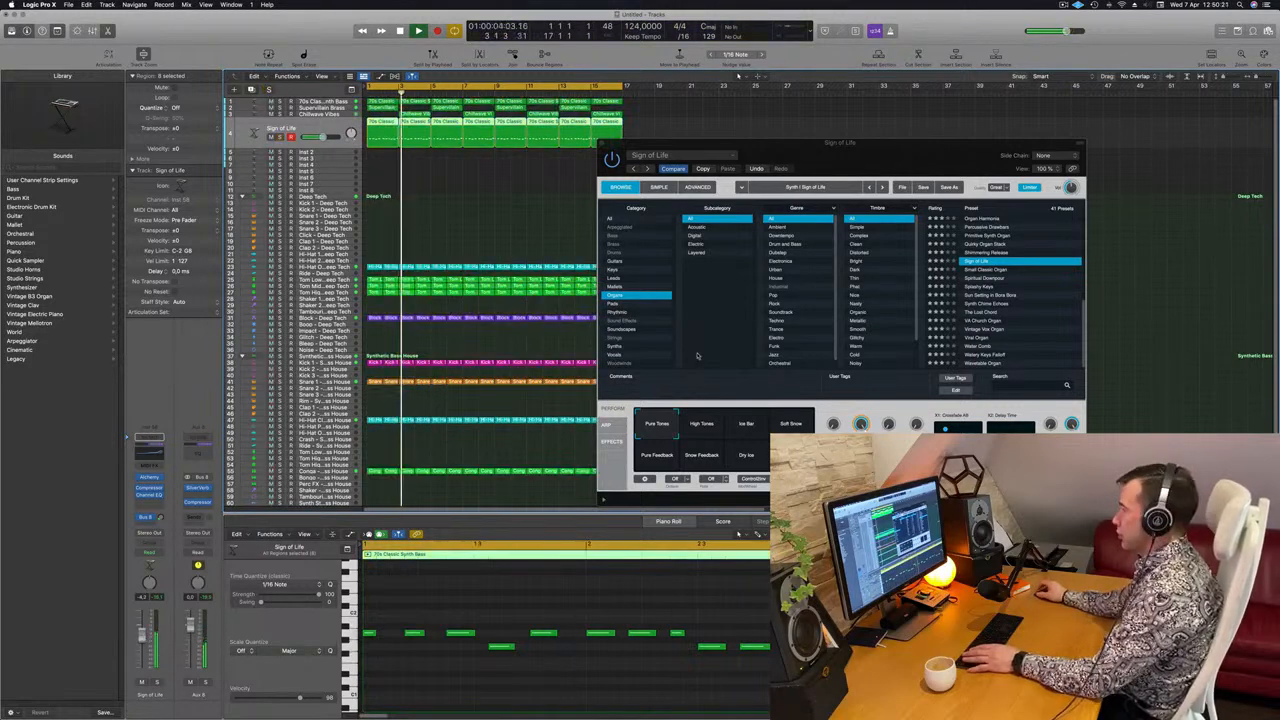
{"action": "key", "text": "Return"}
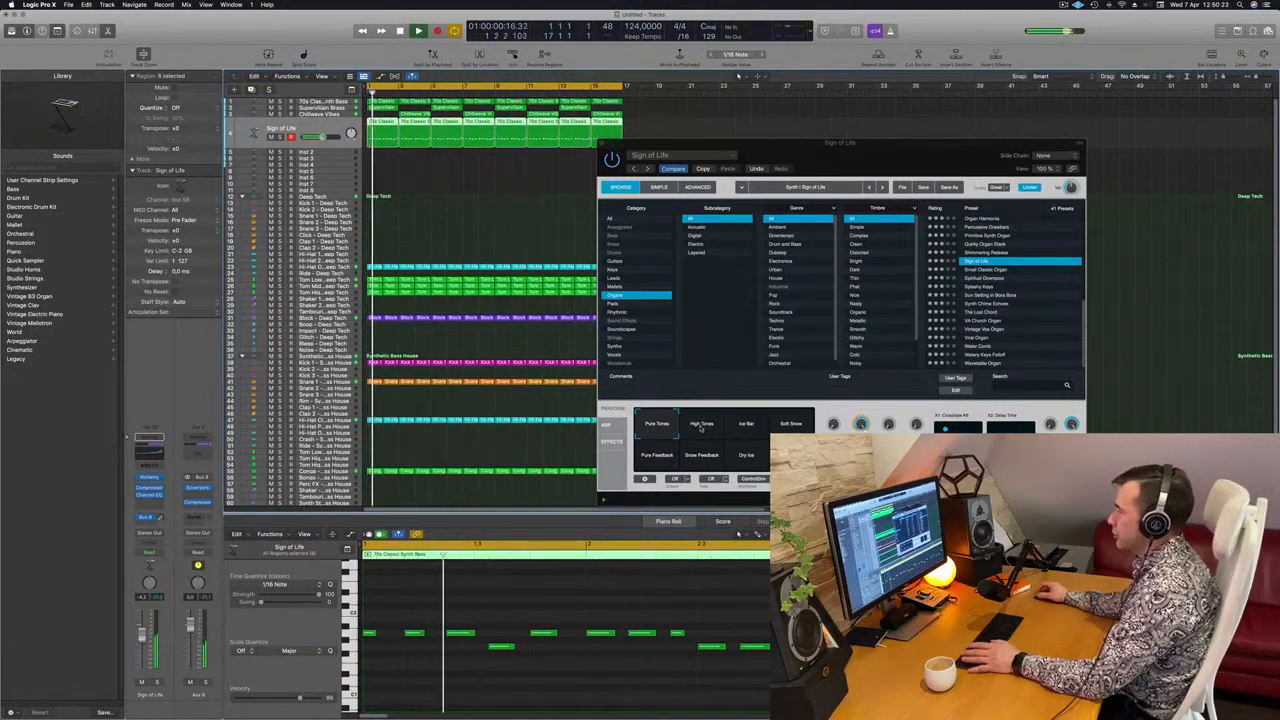
- Switch the Sign of Life preset to the High Tones variation and check it soloed and in the full mix
{"action": "left_click", "coordinate": [702, 425]}
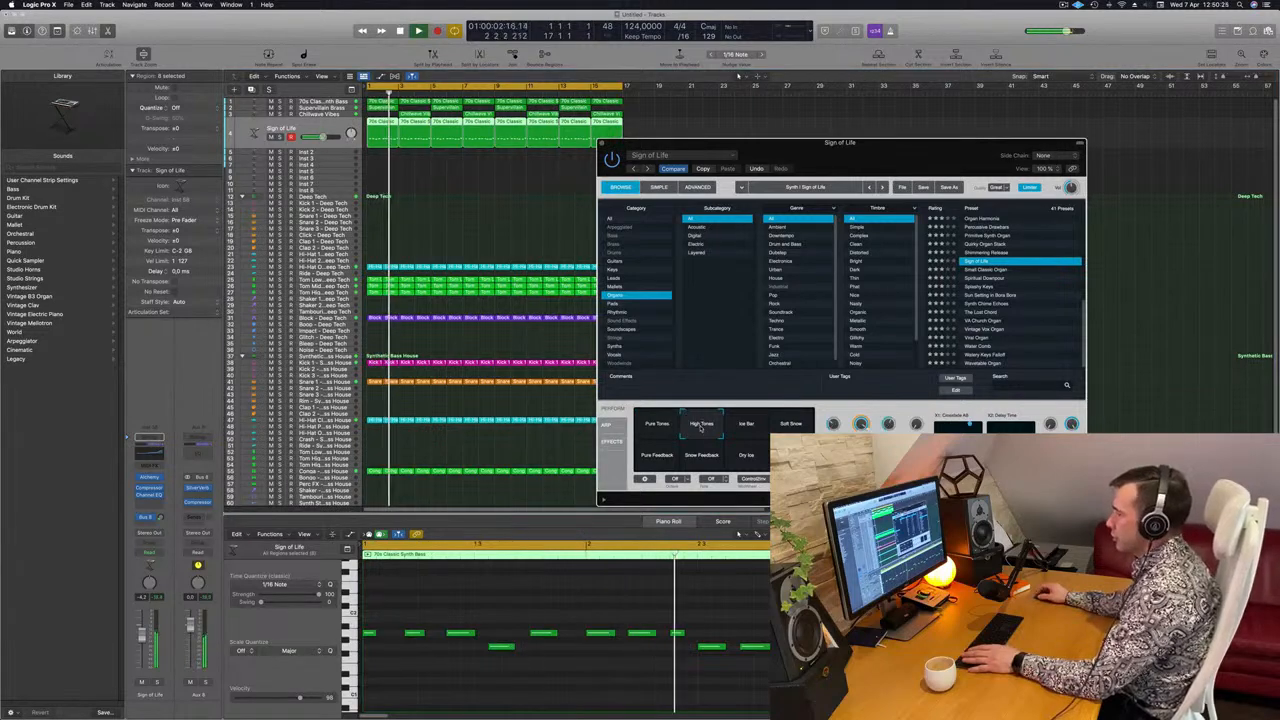
{"action": "key", "text": "Return"}
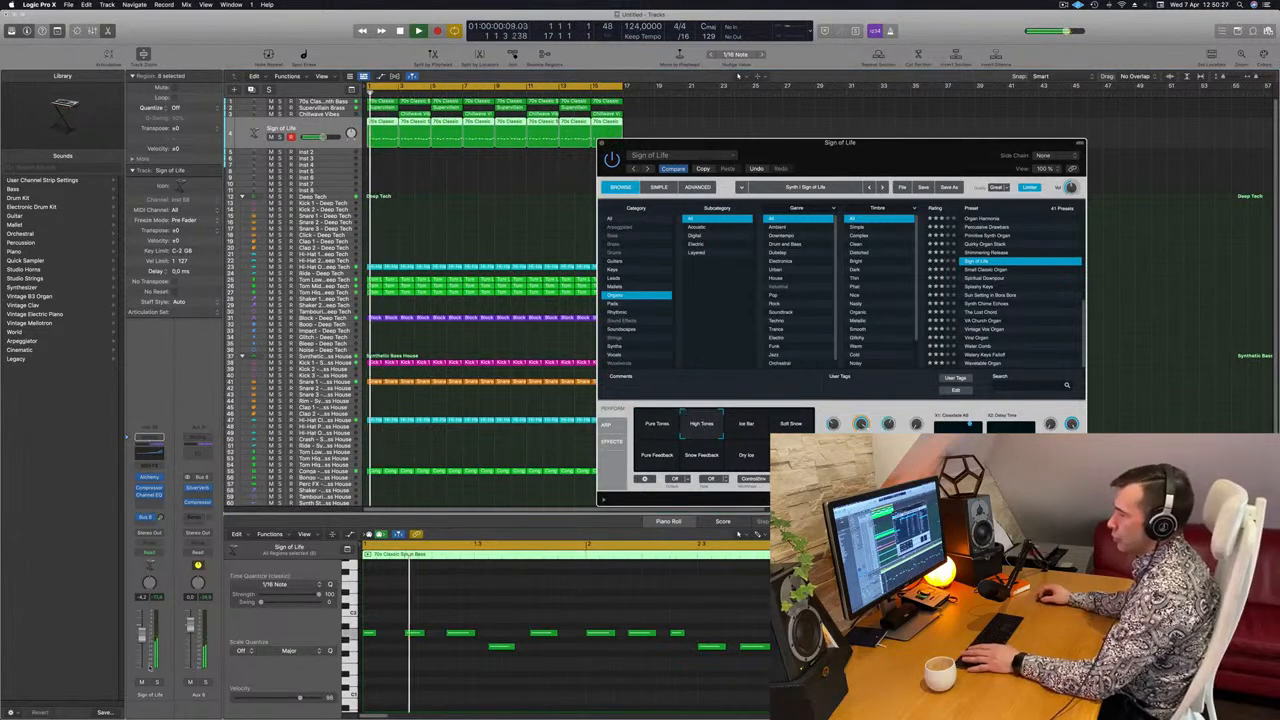
{"action": "left_click", "coordinate": [156, 682]}
{"action": "left_click", "coordinate": [156, 682]}
{"action": "key", "text": "Return"}
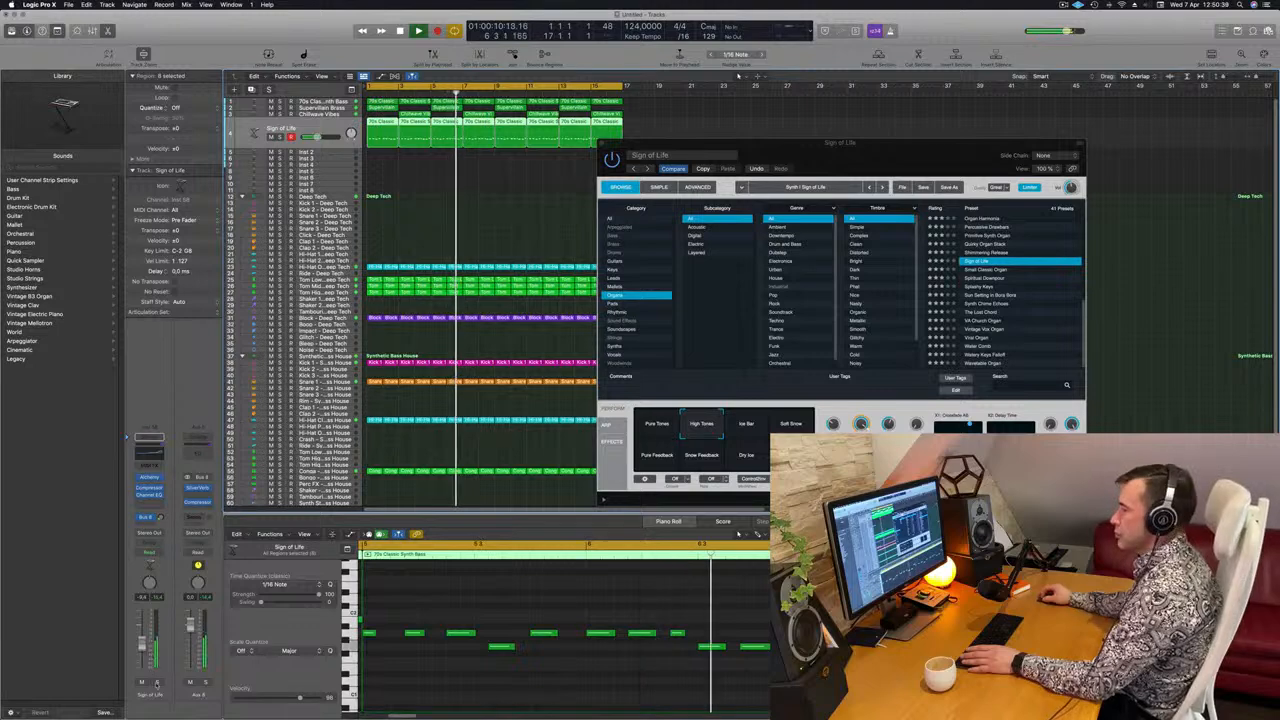
{"action": "key", "text": "s"}
{"action": "key", "text": "s"}
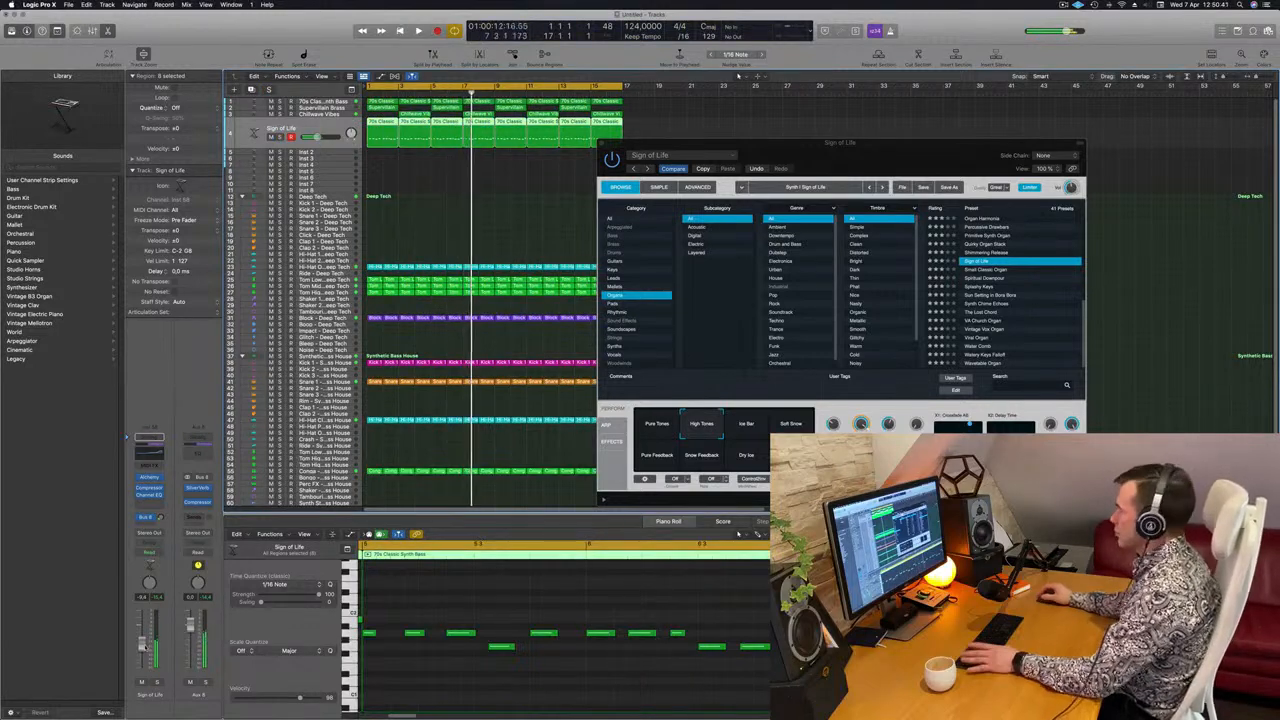
- Open the Channel EQ on the Sign of Life track and reset it to its factory default
{"action": "left_click_drag", "start_coordinate": [926, 164], "coordinate": [857, 182]}
{"action": "left_click", "coordinate": [152, 452]}
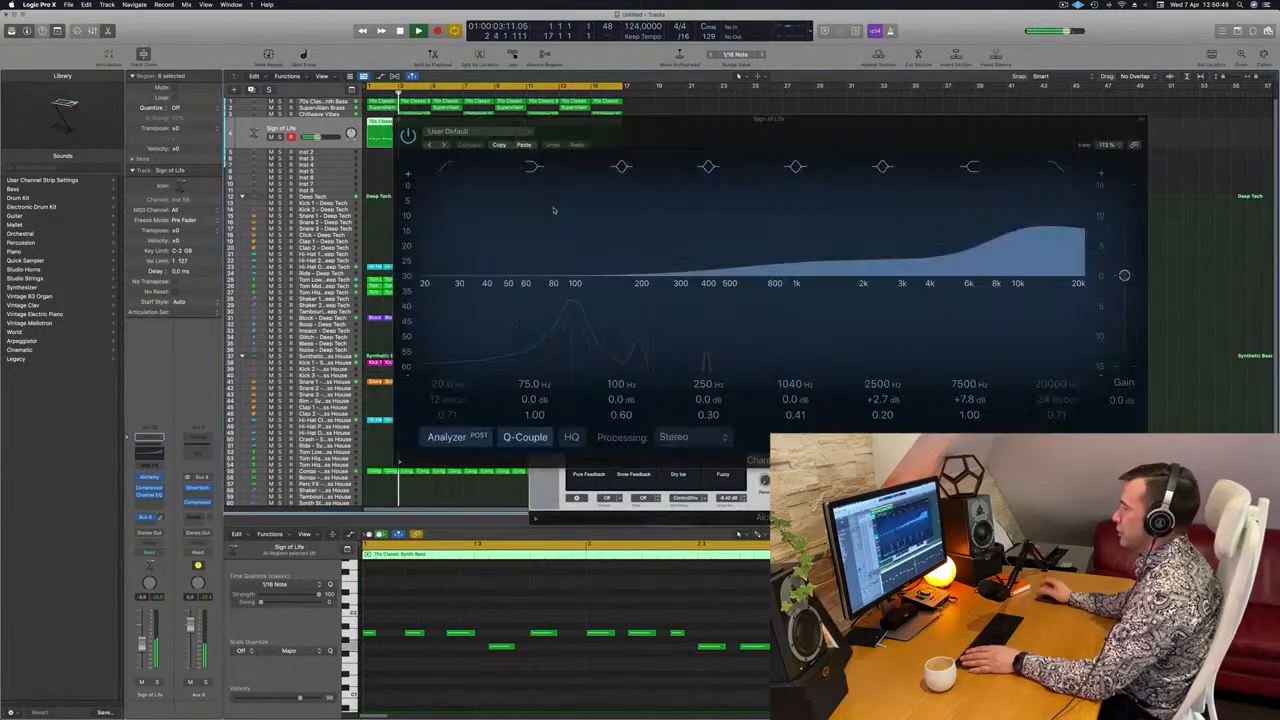
{"action": "left_click", "coordinate": [455, 131]}
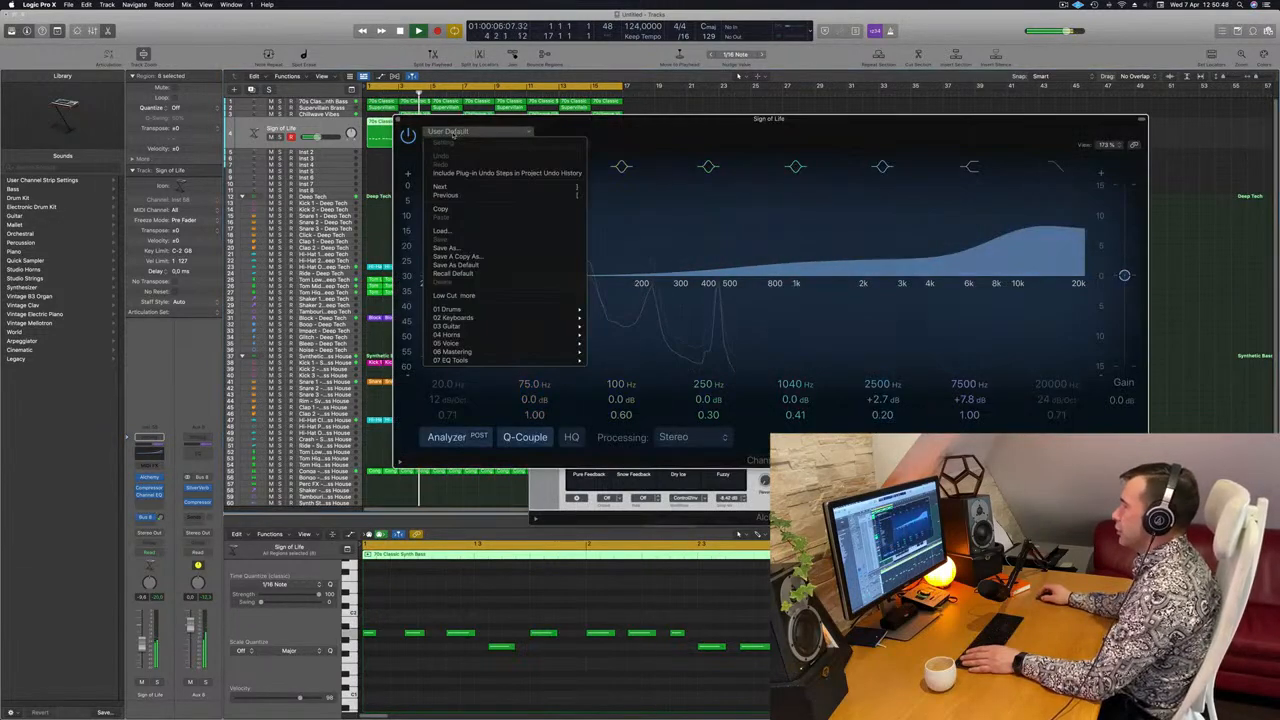
{"action": "left_click", "coordinate": [476, 274]}
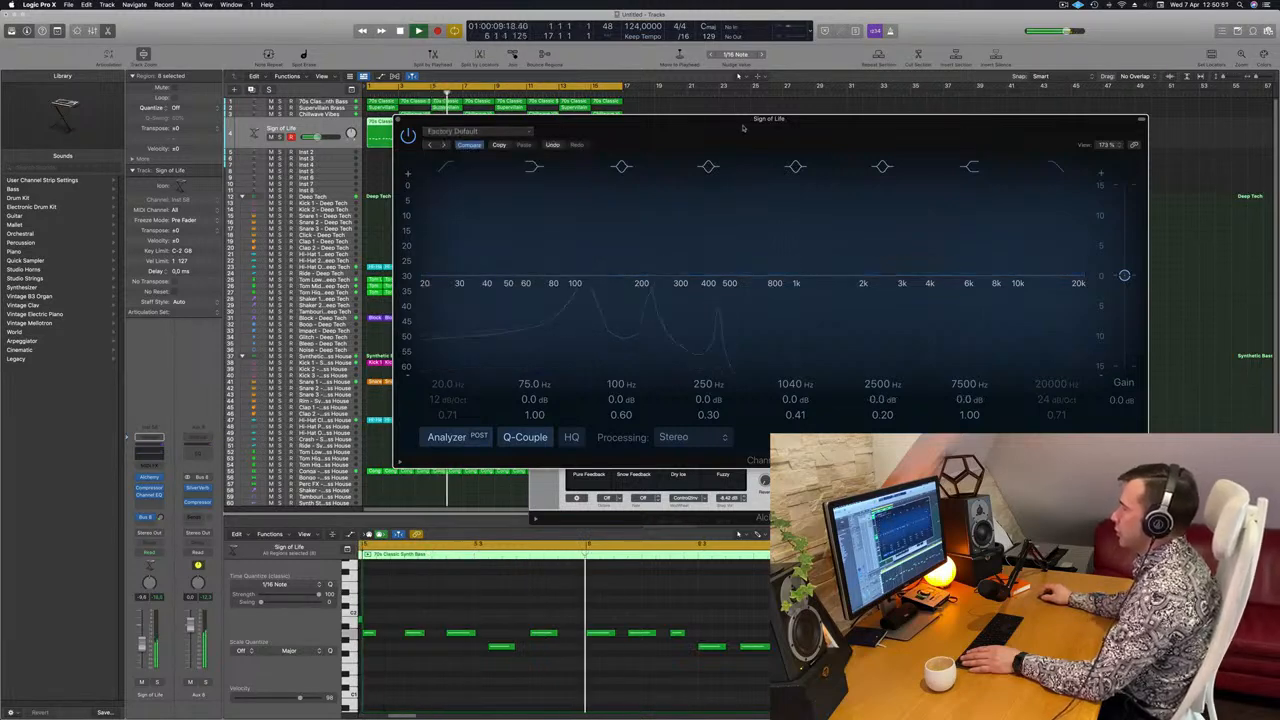
- Add a low cut at 98.5 Hz with a 12 dB/Oct slope and a Q of 0.93, and close the EQ
{"action": "mouse_move", "coordinate": [660, 133]}
{"action": "left_mouse_down"}
{"action": "mouse_move", "coordinate": [710, 124]}
{"action": "mouse_move", "coordinate": [642, 127]}
{"action": "left_mouse_up"}
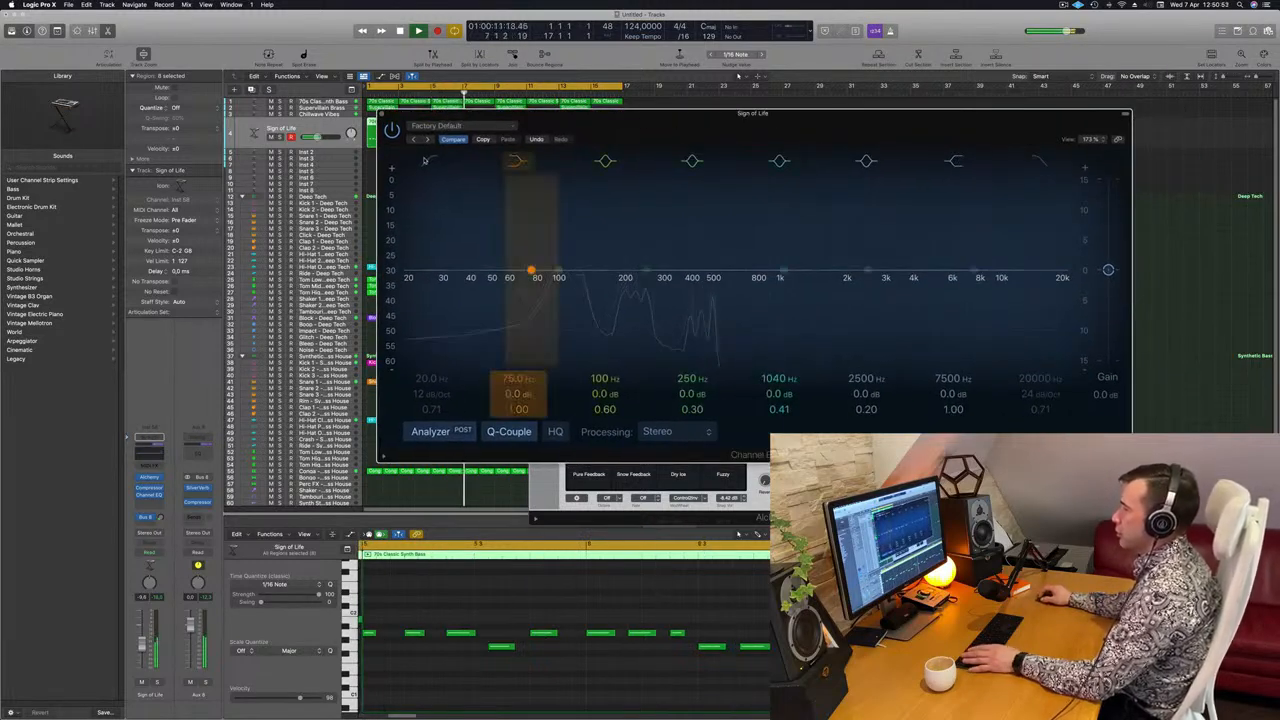
{"action": "left_click_drag", "start_coordinate": [565, 242], "coordinate": [595, 220]}
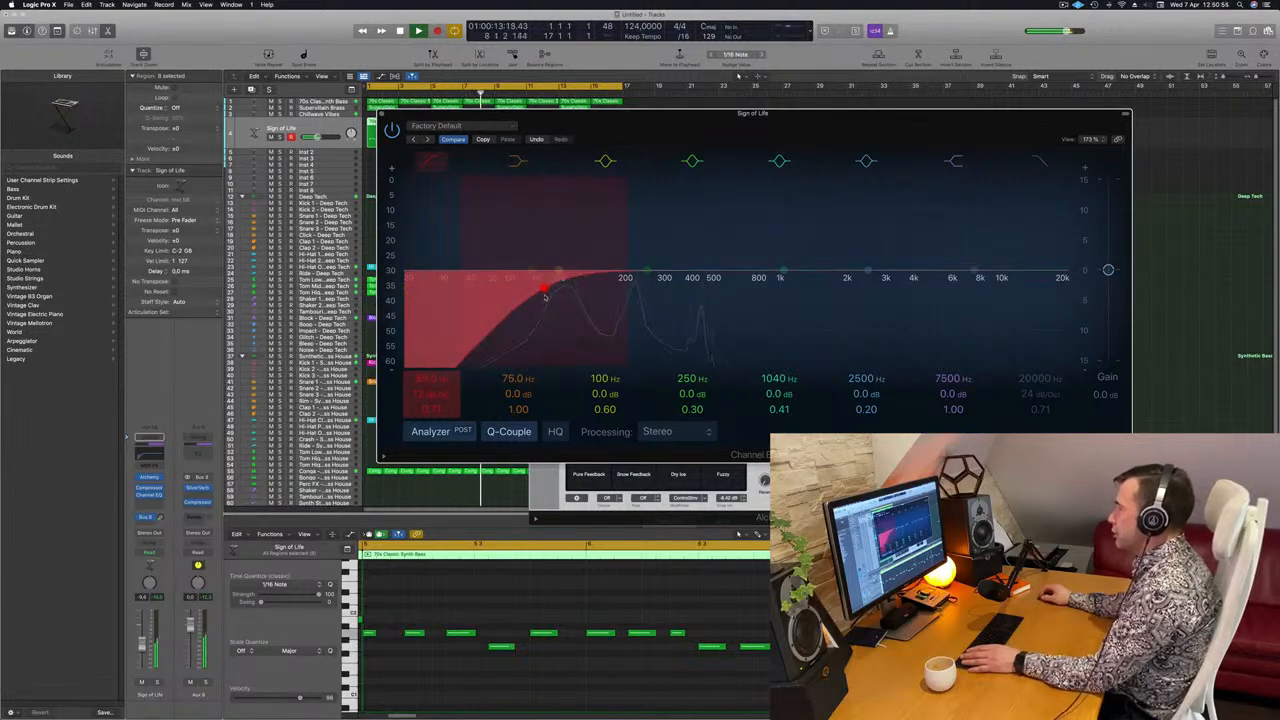
{"action": "left_click_drag", "start_coordinate": [547, 294], "coordinate": [549, 283]}
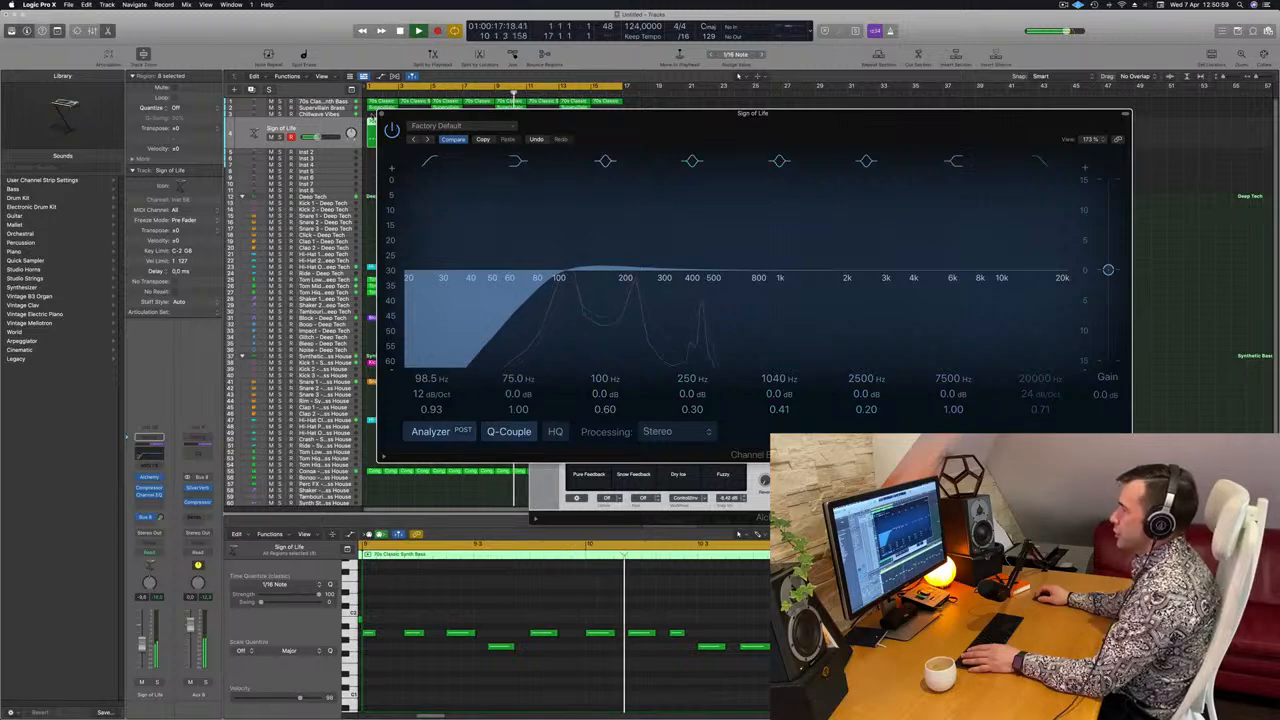
{"action": "left_click", "coordinate": [381, 114]}
- Audition the Sign of Life track soloed with 70s Classic Synth Bass and Kick 1, clear the solos and close Alchemy
{"action": "key", "text": "Return"}
{"action": "left_click", "coordinate": [157, 683]}
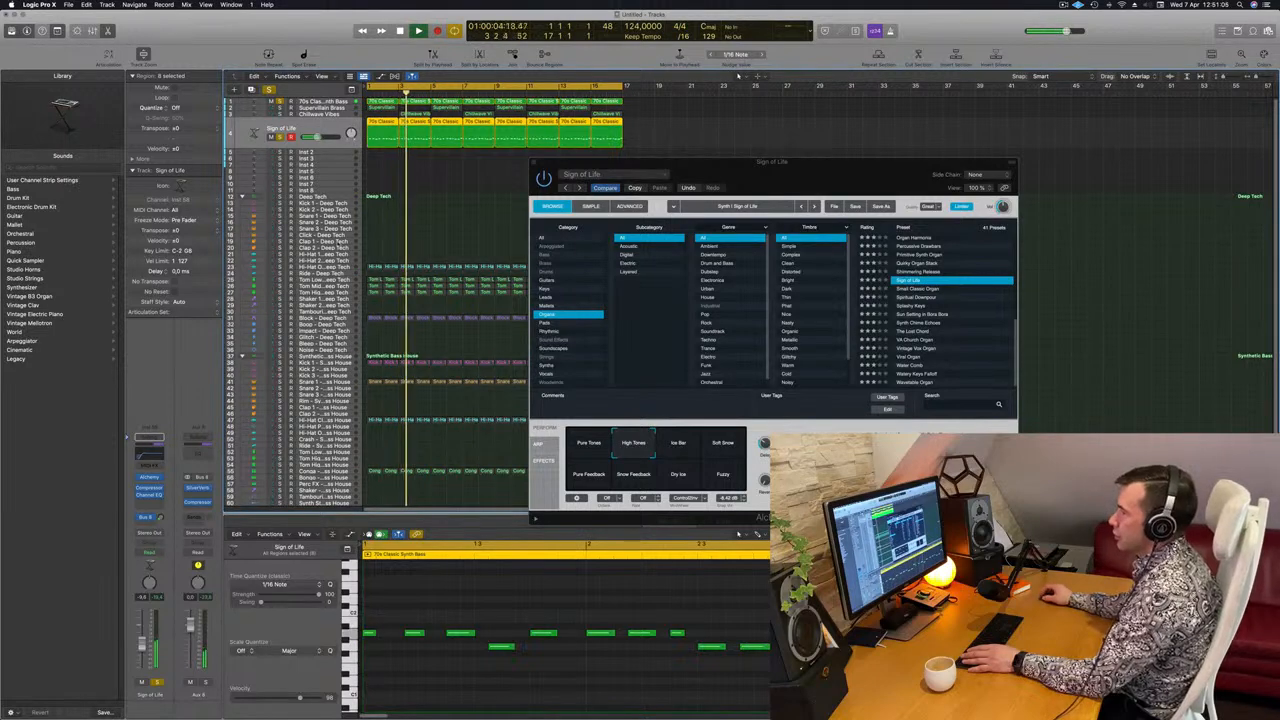
{"action": "left_click_drag", "start_coordinate": [697, 162], "coordinate": [951, 141]}
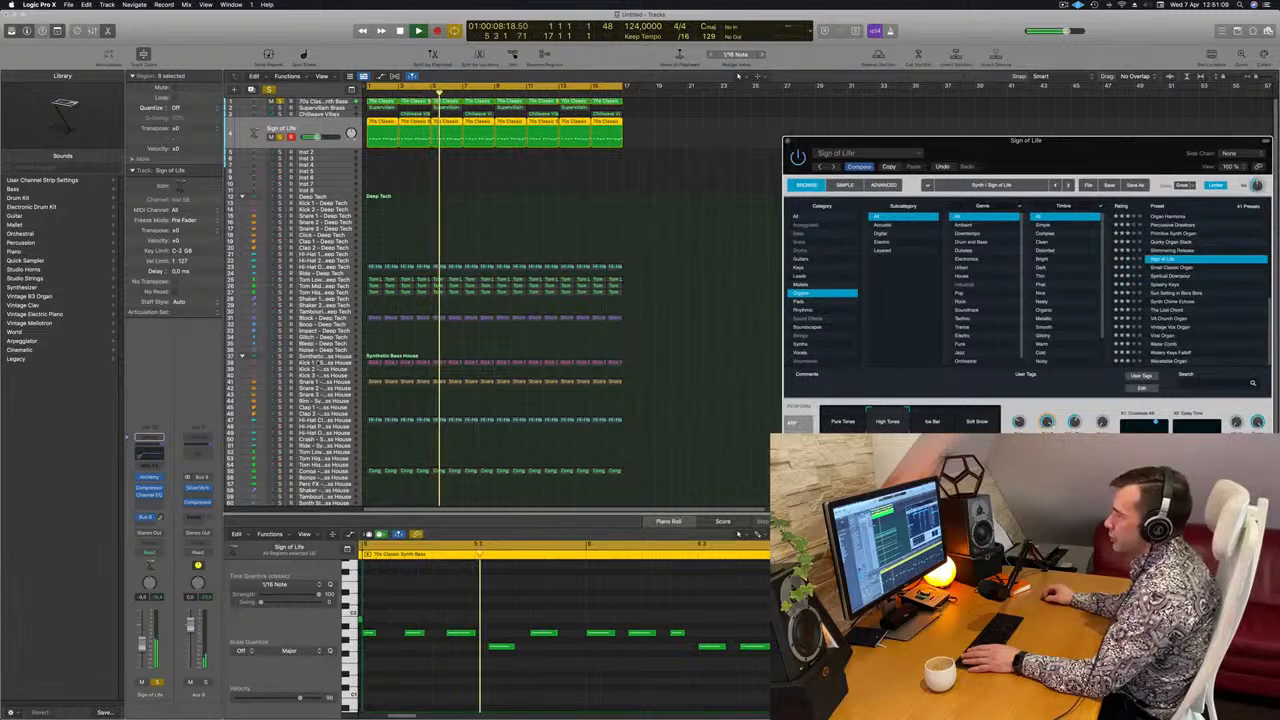
{"action": "left_click", "coordinate": [280, 363]}
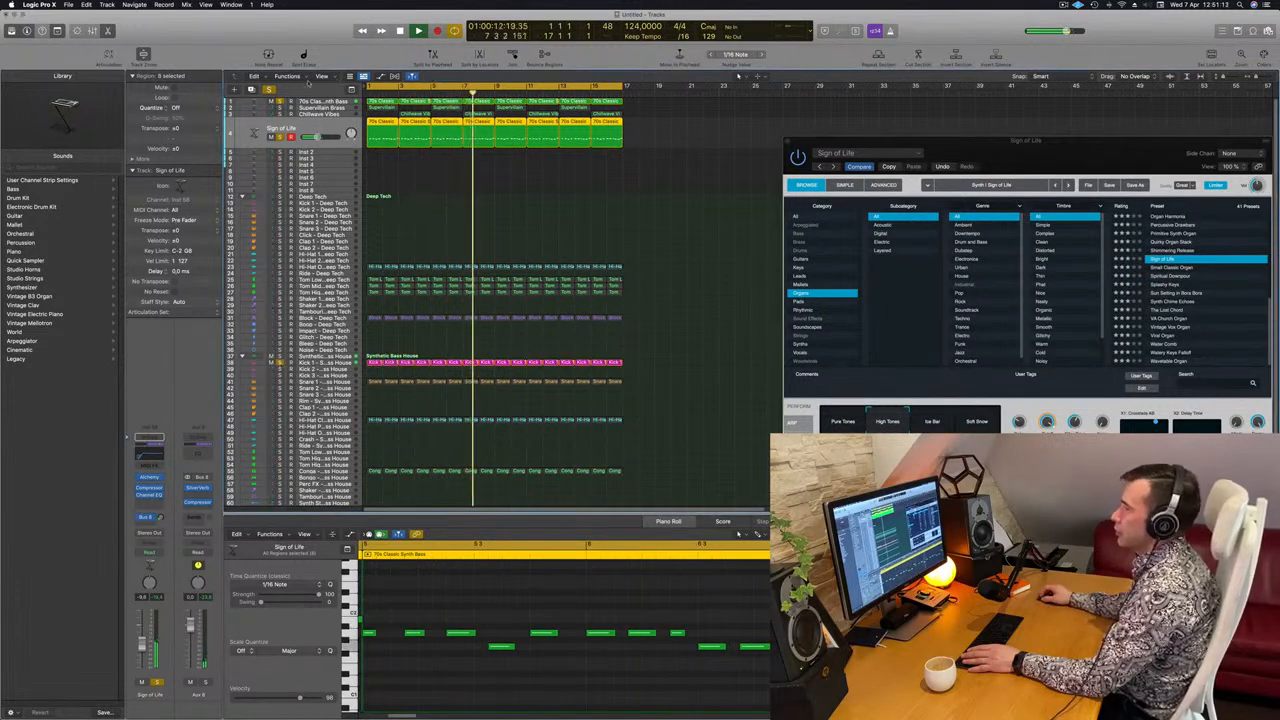
{"action": "key", "text": "super+a"}
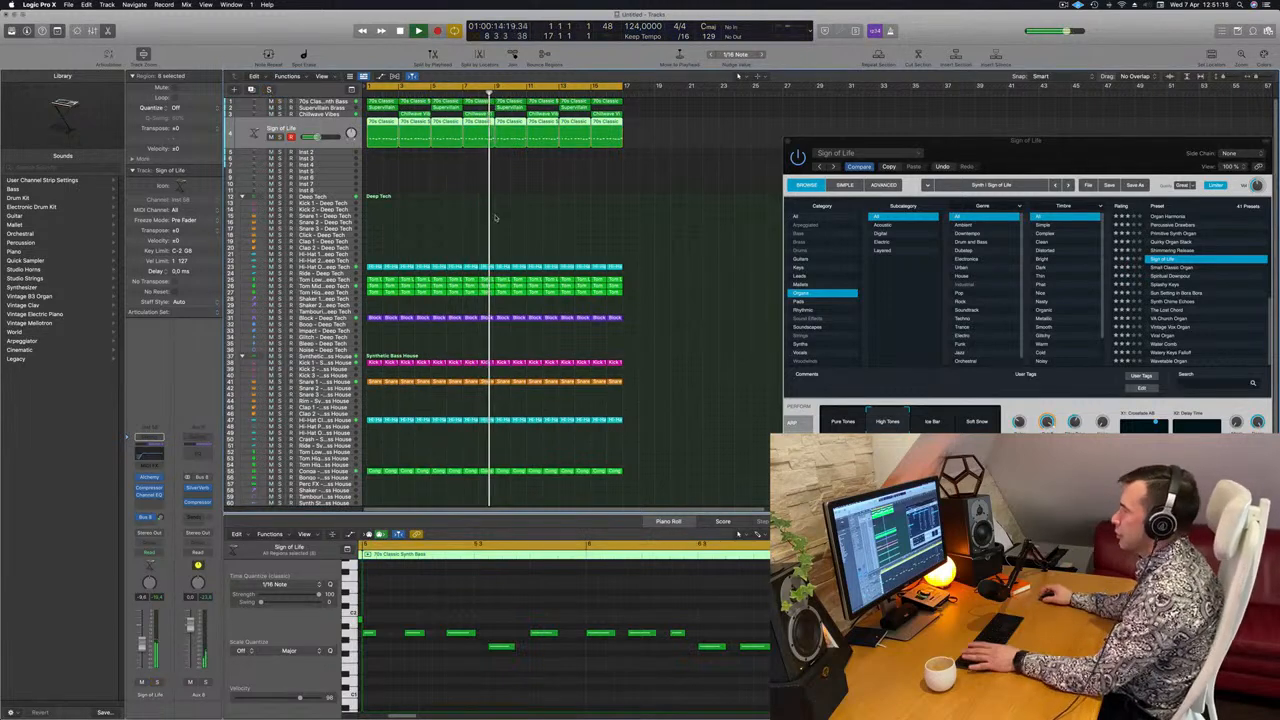
{"action": "left_click_drag", "start_coordinate": [818, 138], "coordinate": [708, 86]}
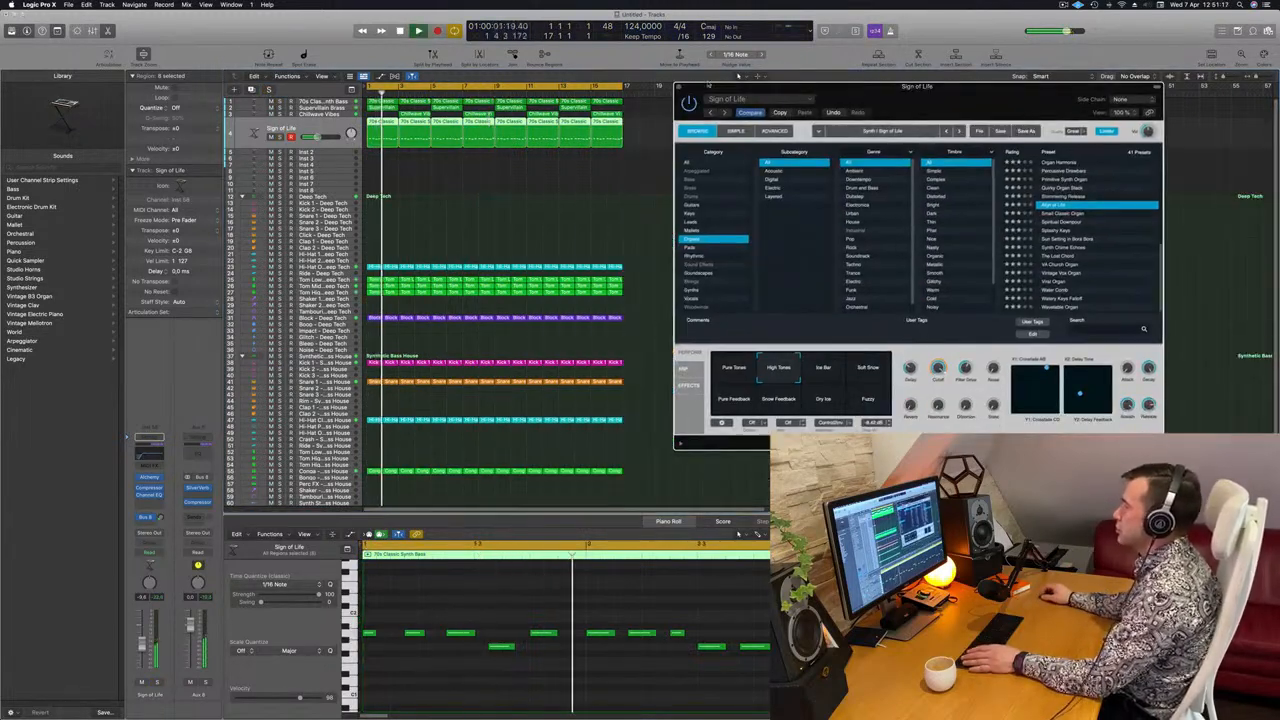
{"action": "key", "text": "super+w"}
- Select the original Chillwave Vibes track, lower its volume while the loop plays, and deselect its regions
{"action": "scroll", "coordinate": [620, 197], "scroll_direction": "up", "scroll_amount": 2}
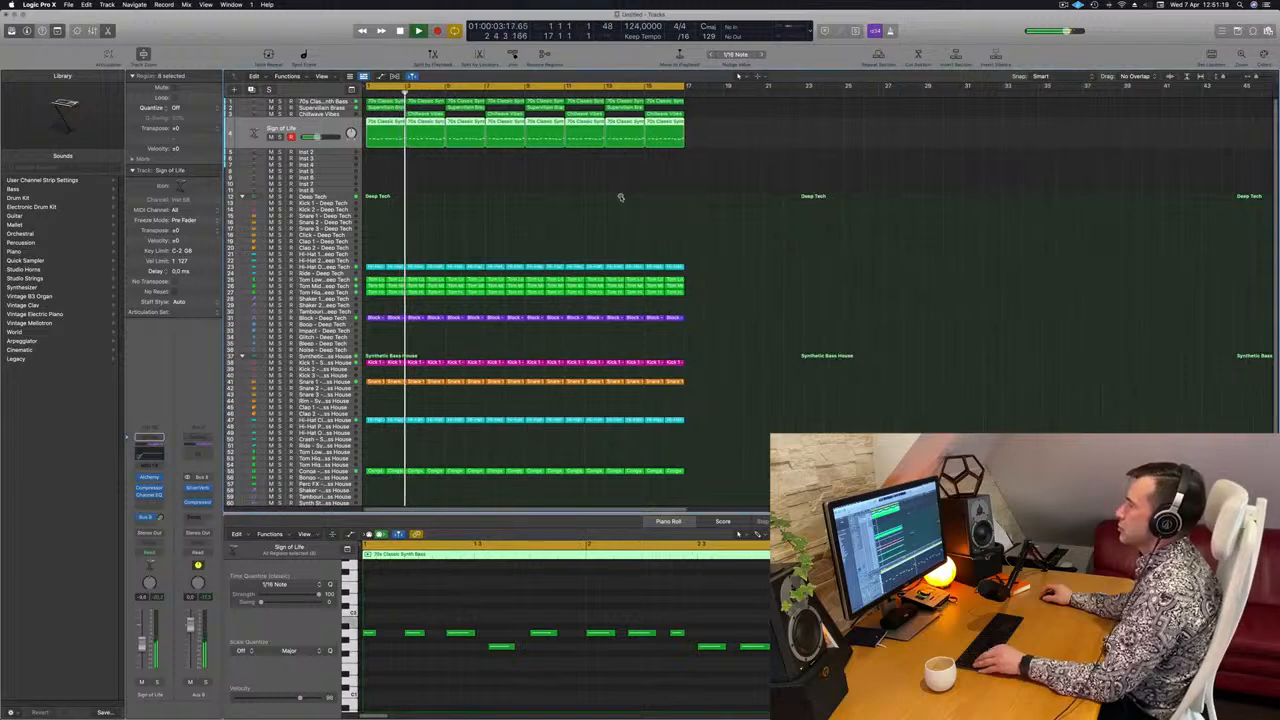
{"action": "scroll", "coordinate": [621, 197], "scroll_direction": "up", "scroll_amount": 1}
{"action": "scroll", "coordinate": [594, 197], "scroll_direction": "down", "scroll_amount": 2}
{"action": "left_click", "coordinate": [300, 114]}
{"action": "key", "text": "space"}
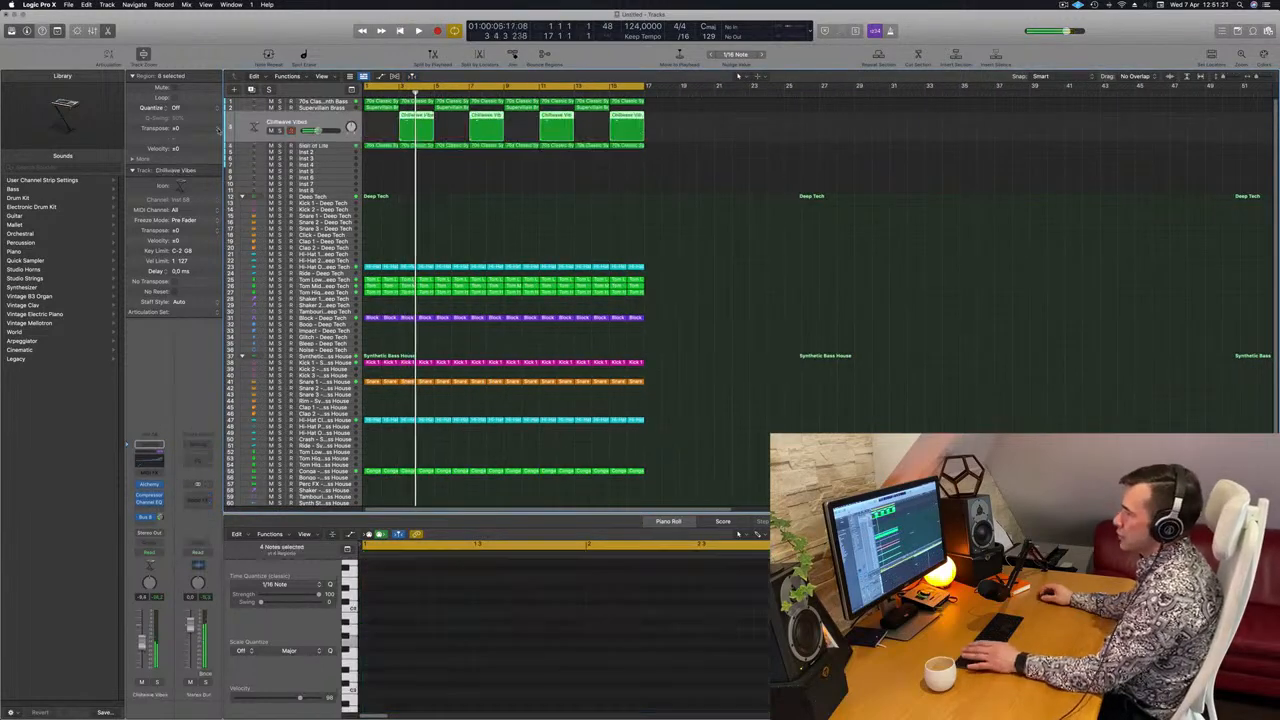
{"action": "key", "text": "space"}
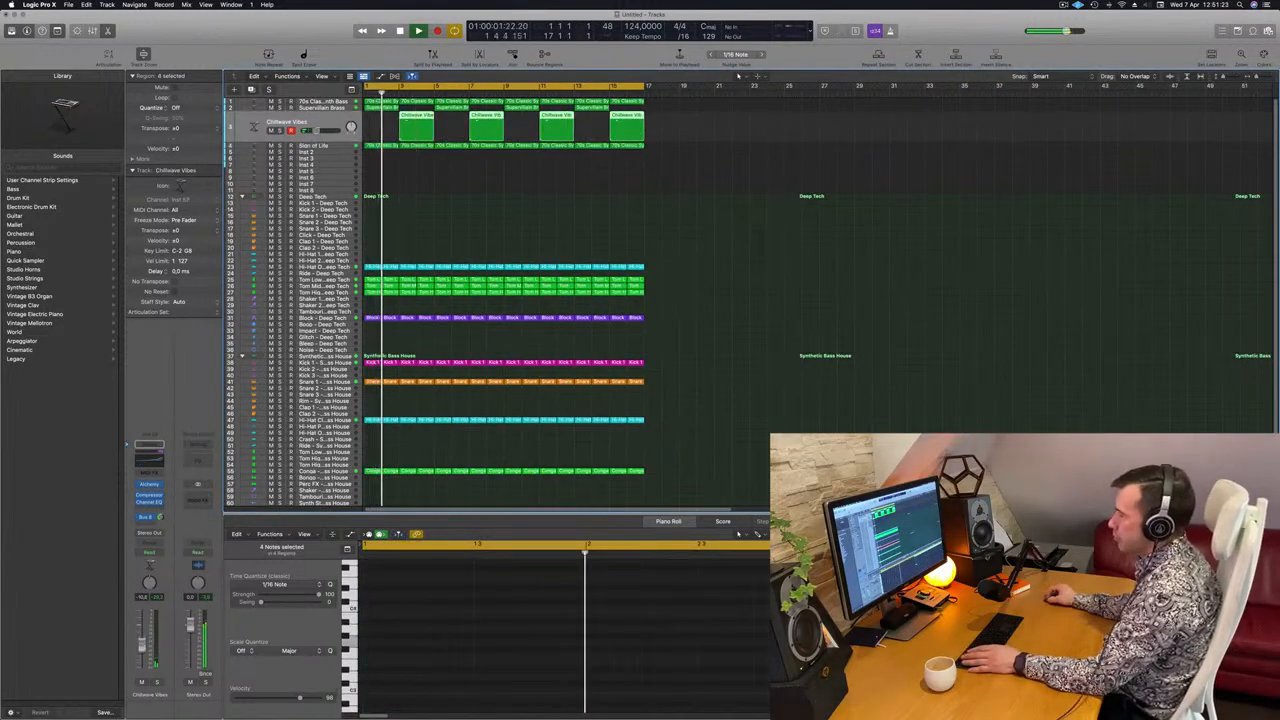
{"action": "left_click", "coordinate": [471, 203]}
{"action": "scroll", "coordinate": [568, 236], "scroll_direction": "up", "scroll_amount": 1}
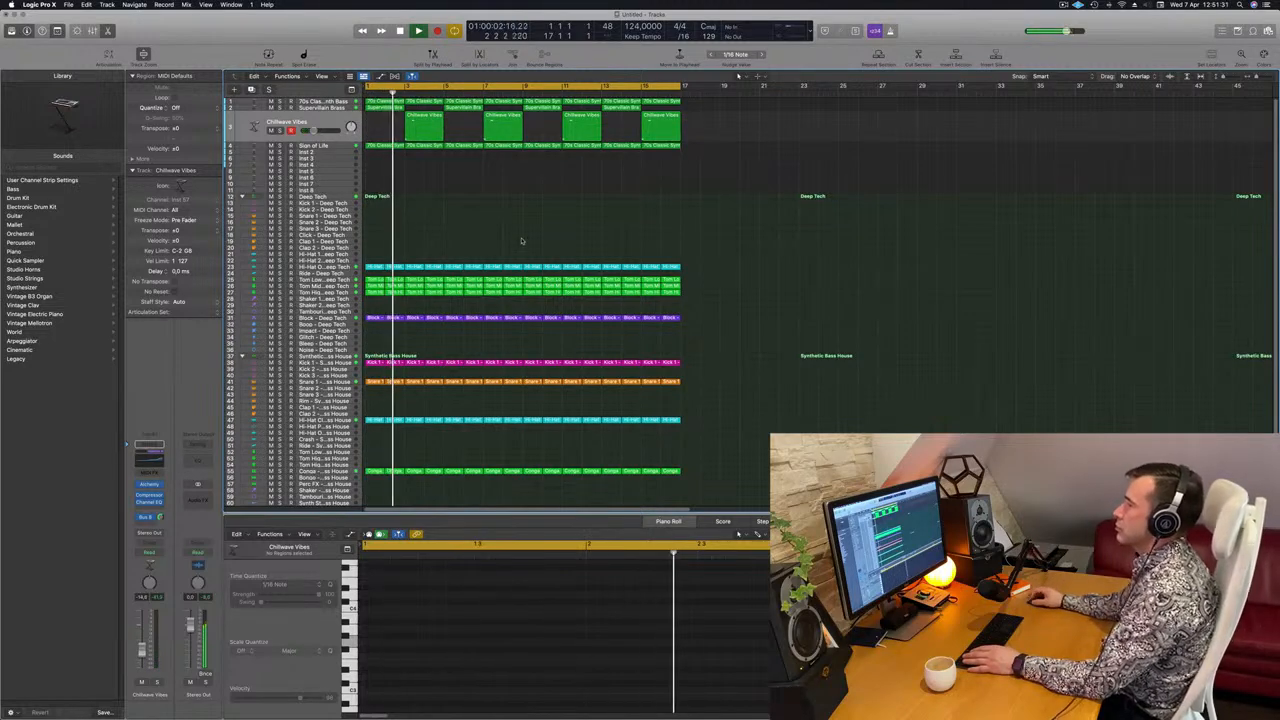
- Play the 16-bar loop again from its beginning and listen to the overall balance
{"action": "scroll", "coordinate": [563, 237], "scroll_direction": "left", "scroll_amount": 1}
{"action": "scroll", "coordinate": [604, 241], "scroll_direction": "right", "scroll_amount": 1}
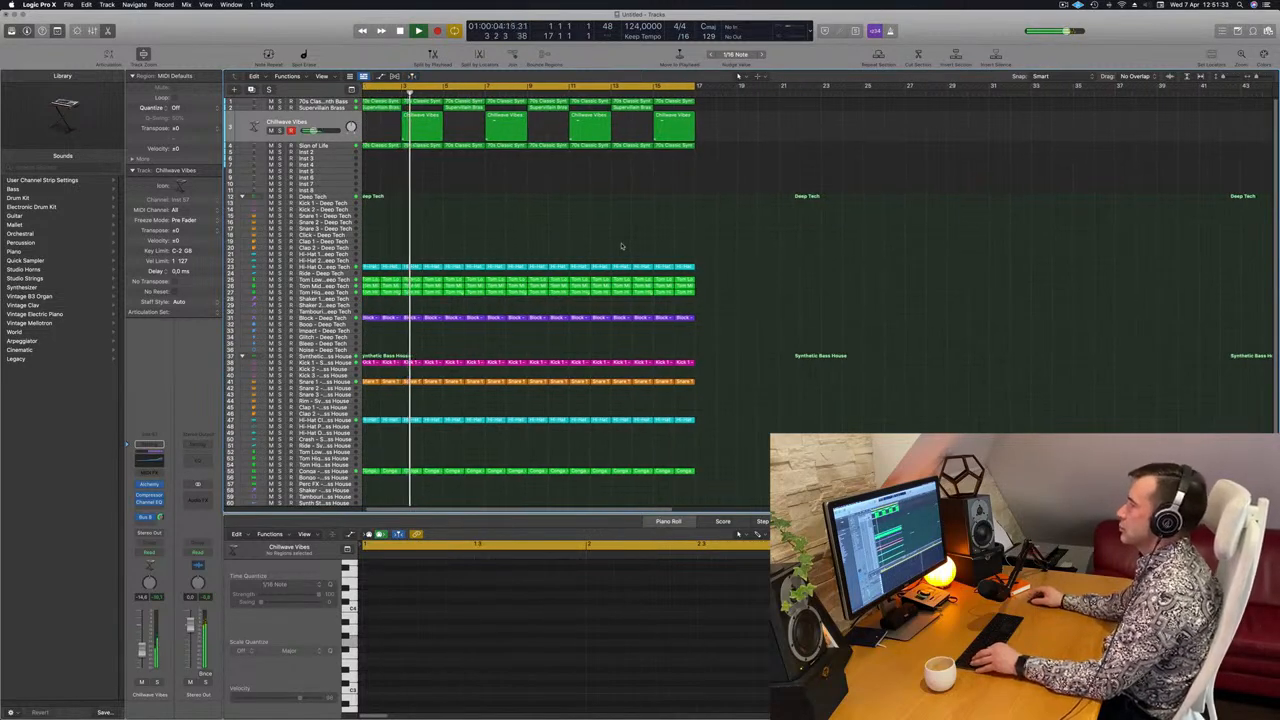
{"action": "scroll", "coordinate": [623, 246], "scroll_direction": "left", "scroll_amount": 3}
{"action": "key", "text": "Return"}
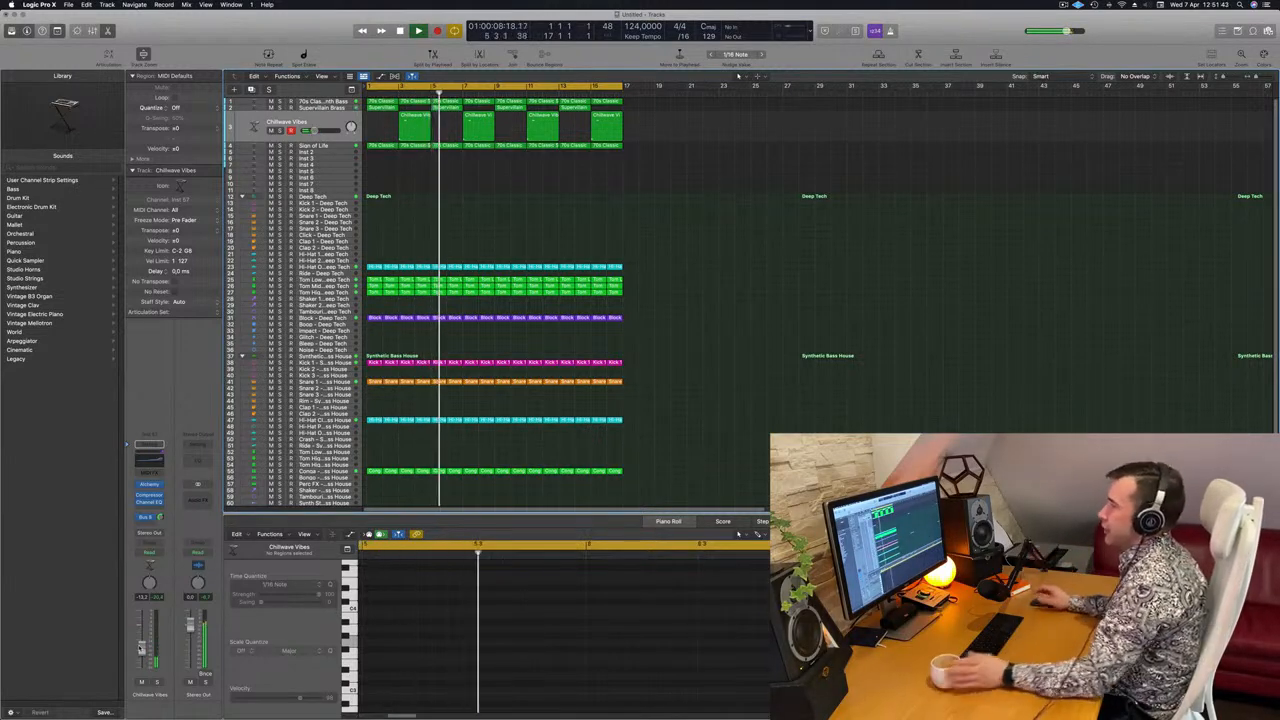
{"action": "key", "text": "Return"}
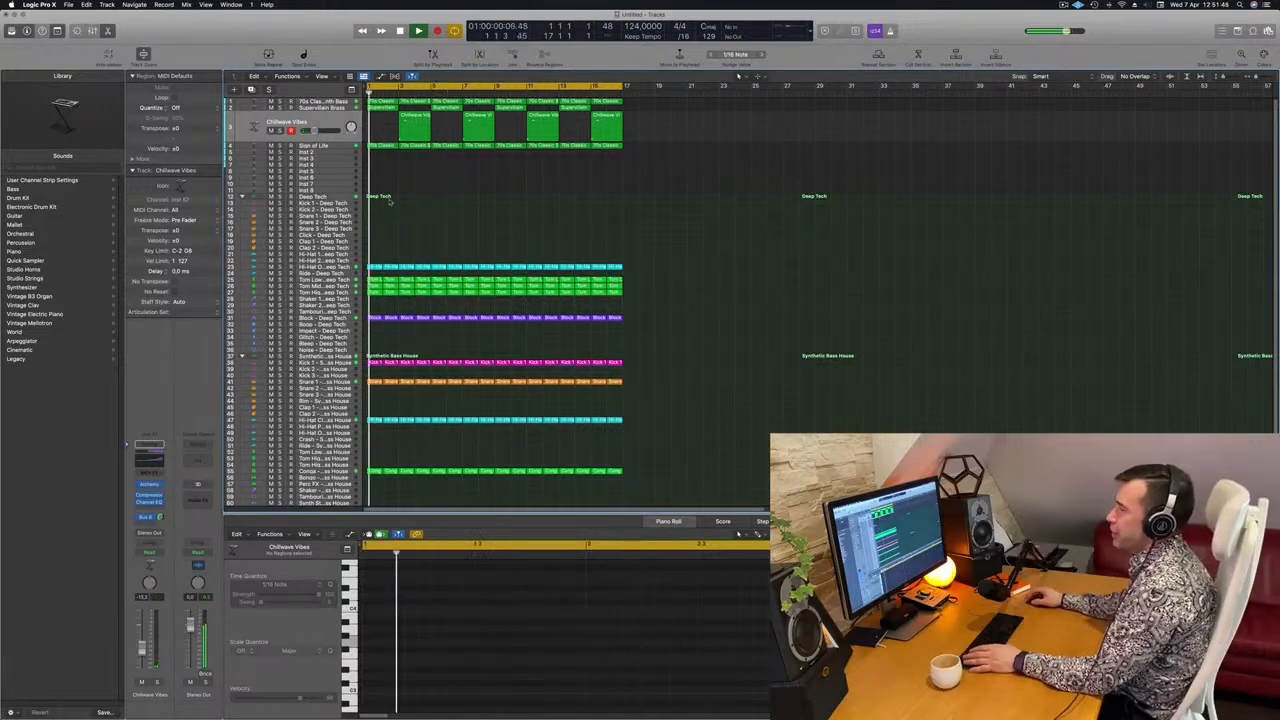
- Duplicate the Supervillain Brass track and place the empty copy directly below the Sign of Life track
{"action": "left_click", "coordinate": [336, 154]}
{"action": "key", "text": "Return"}
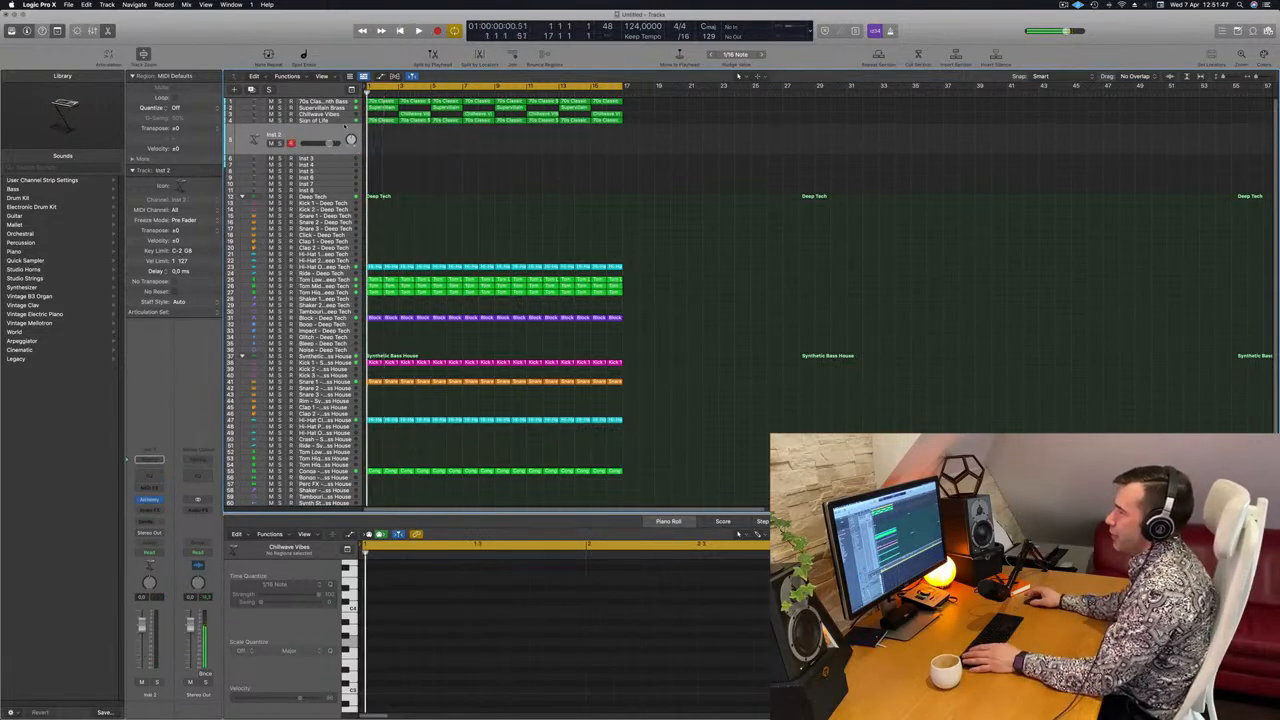
{"action": "left_click", "coordinate": [344, 109]}
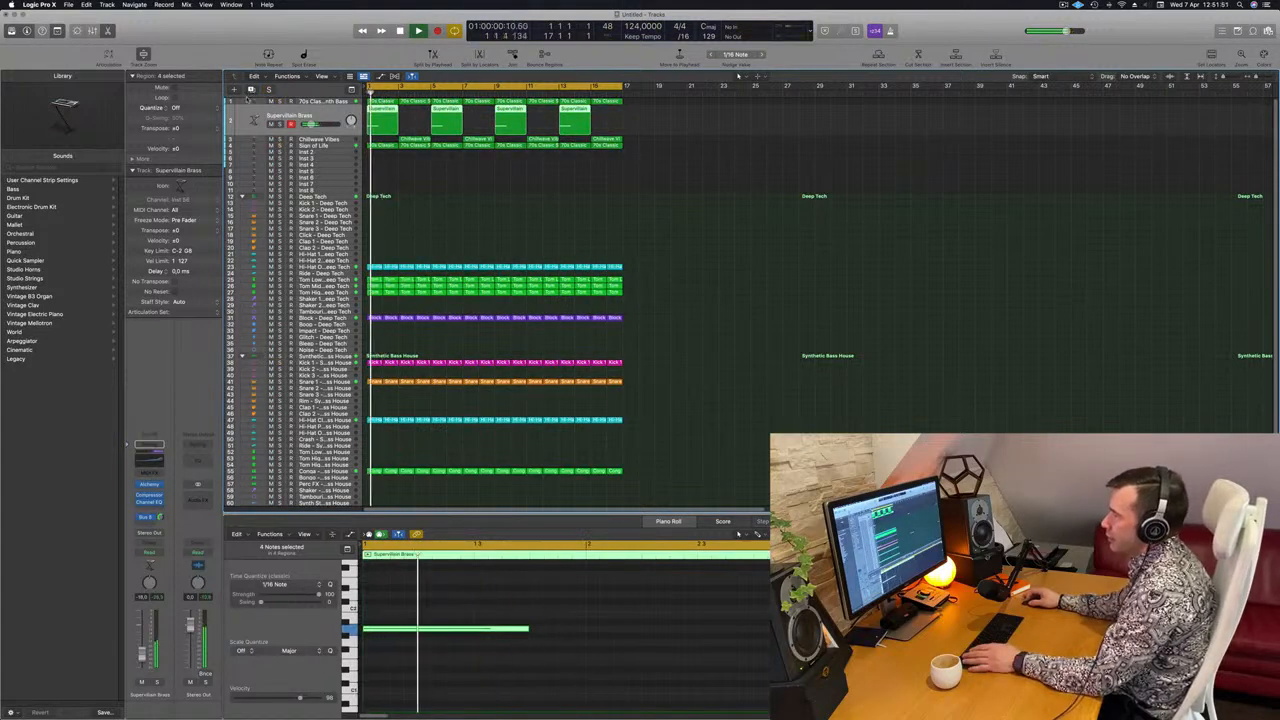
{"action": "left_click", "coordinate": [251, 91]}
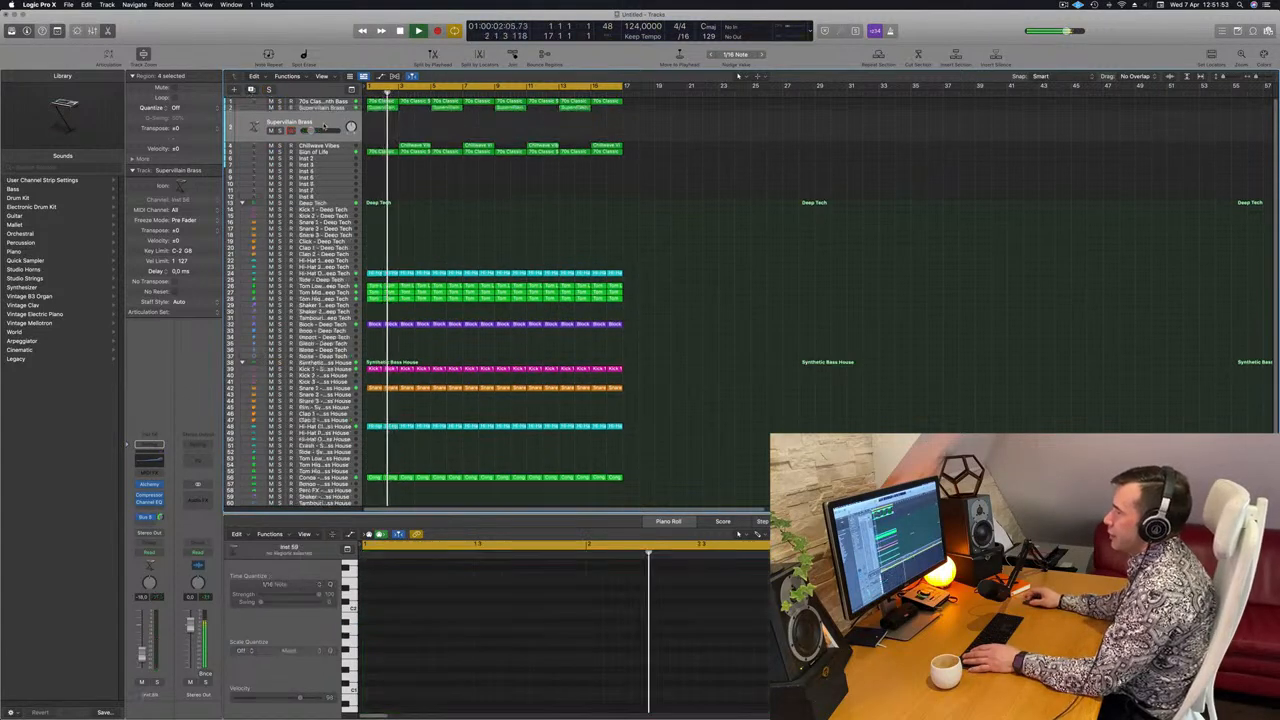
{"action": "left_click_drag", "start_coordinate": [324, 120], "coordinate": [350, 124]}
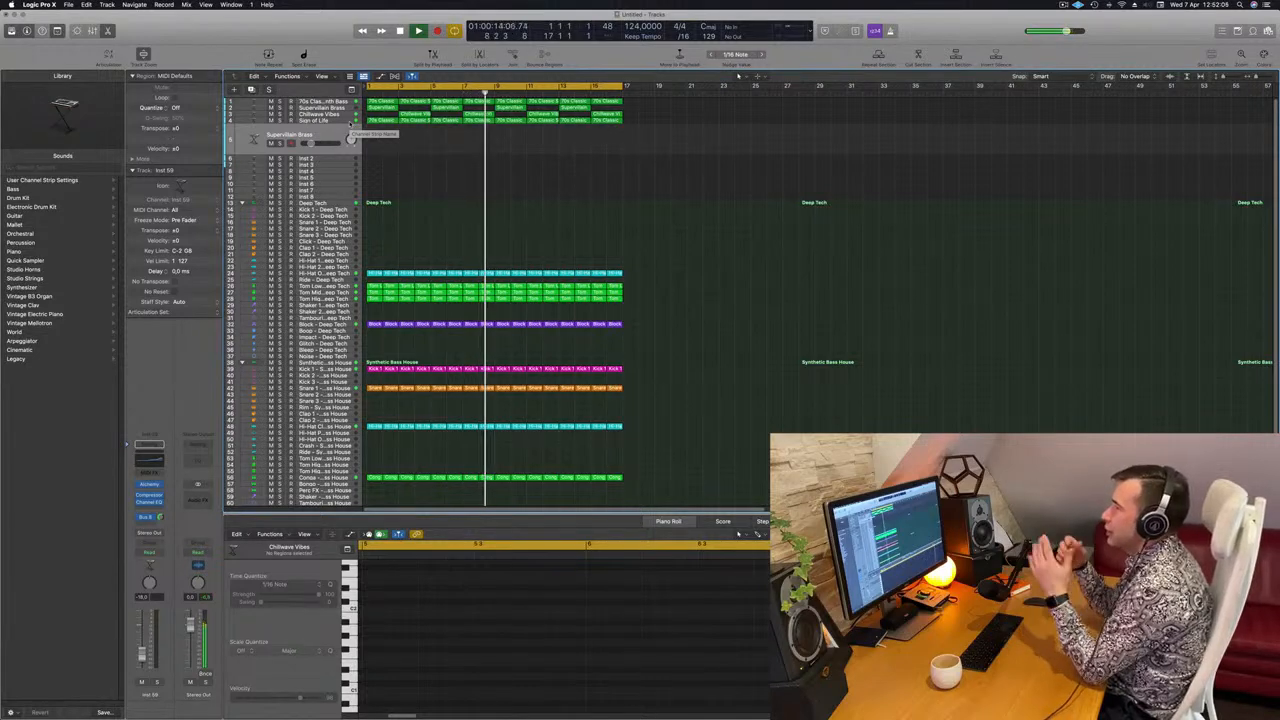
- Select the Sign of Life track and briefly solo it to check its sound in the playing loop
{"action": "left_click", "coordinate": [318, 120]}
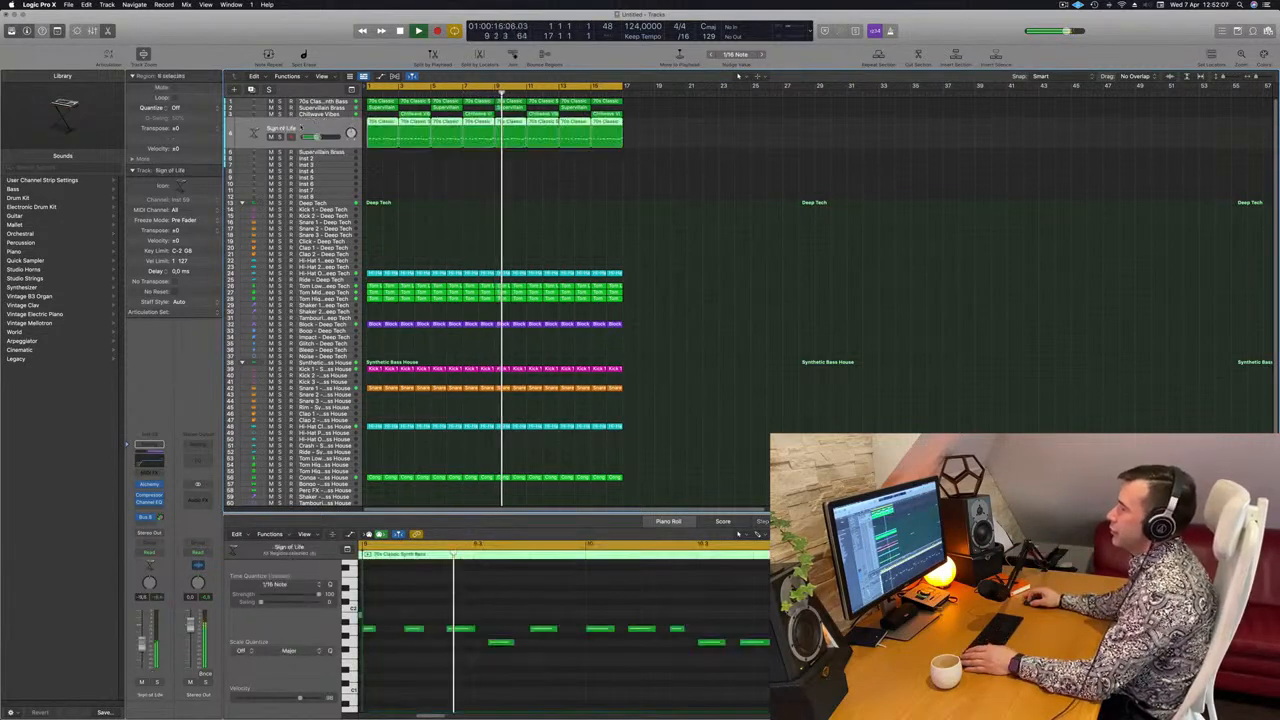
{"action": "left_click", "coordinate": [281, 135]}
{"action": "left_click", "coordinate": [281, 135]}
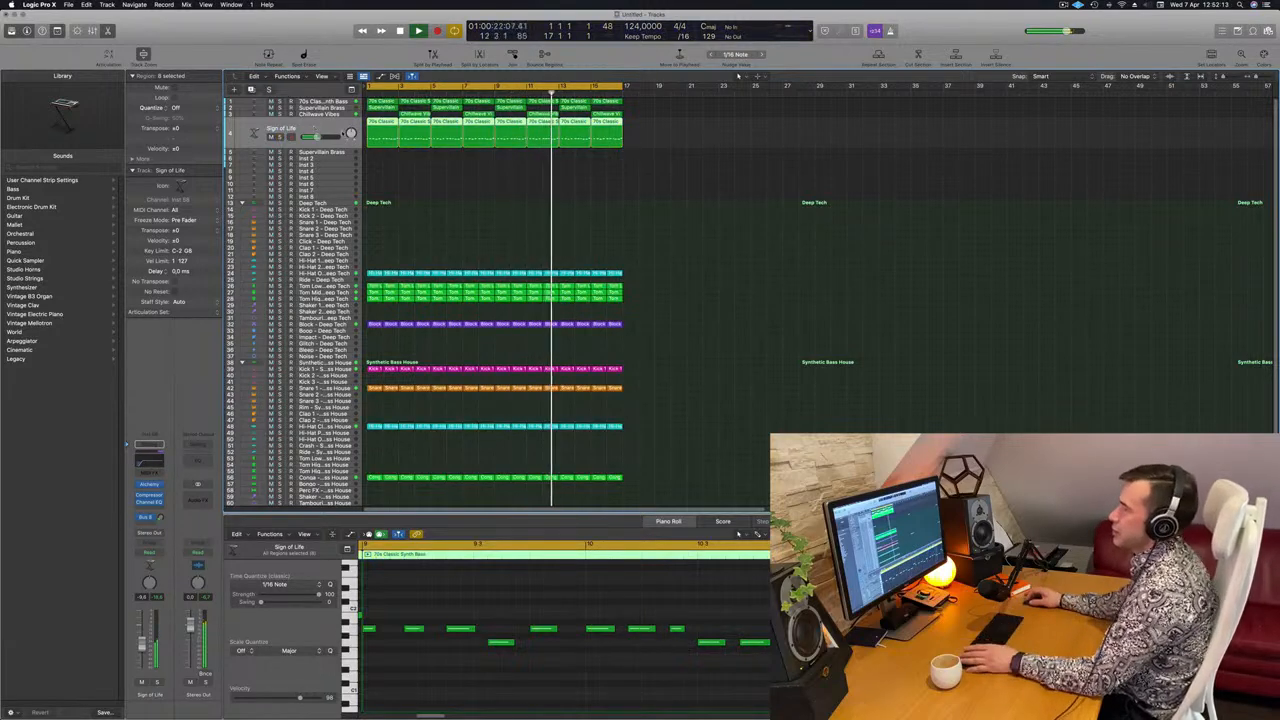
- Open Alchemy on the duplicated track and load the Analog Resonant Sweep 01 preset from the Pads category
{"action": "left_click", "coordinate": [311, 152]}
{"action": "key", "text": "Return"}
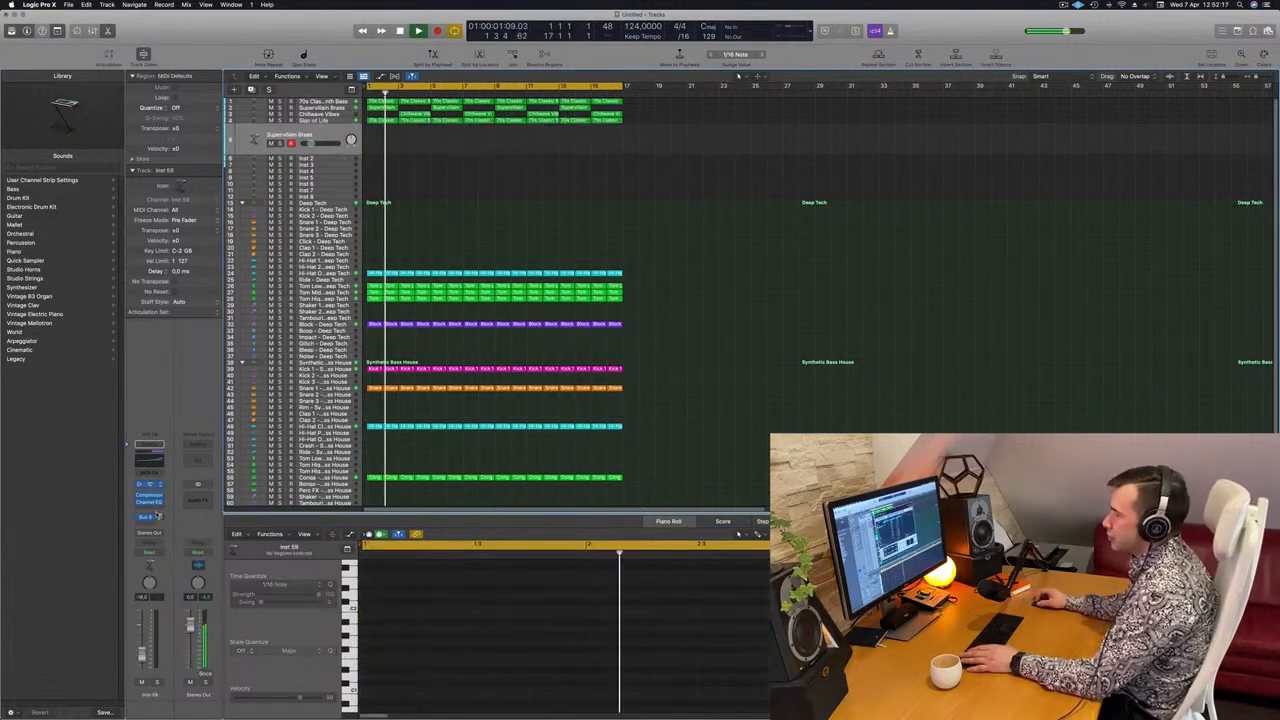
{"action": "left_click", "coordinate": [150, 484]}
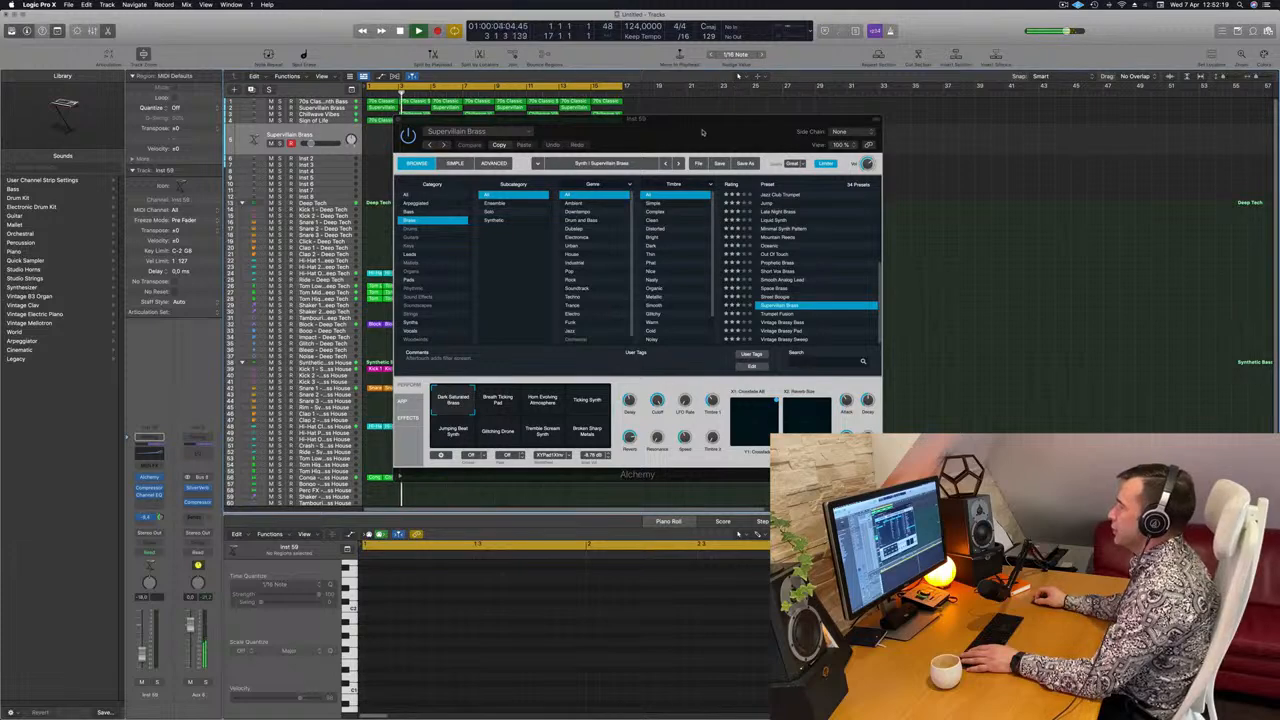
{"action": "left_click_drag", "start_coordinate": [703, 132], "coordinate": [731, 127]}
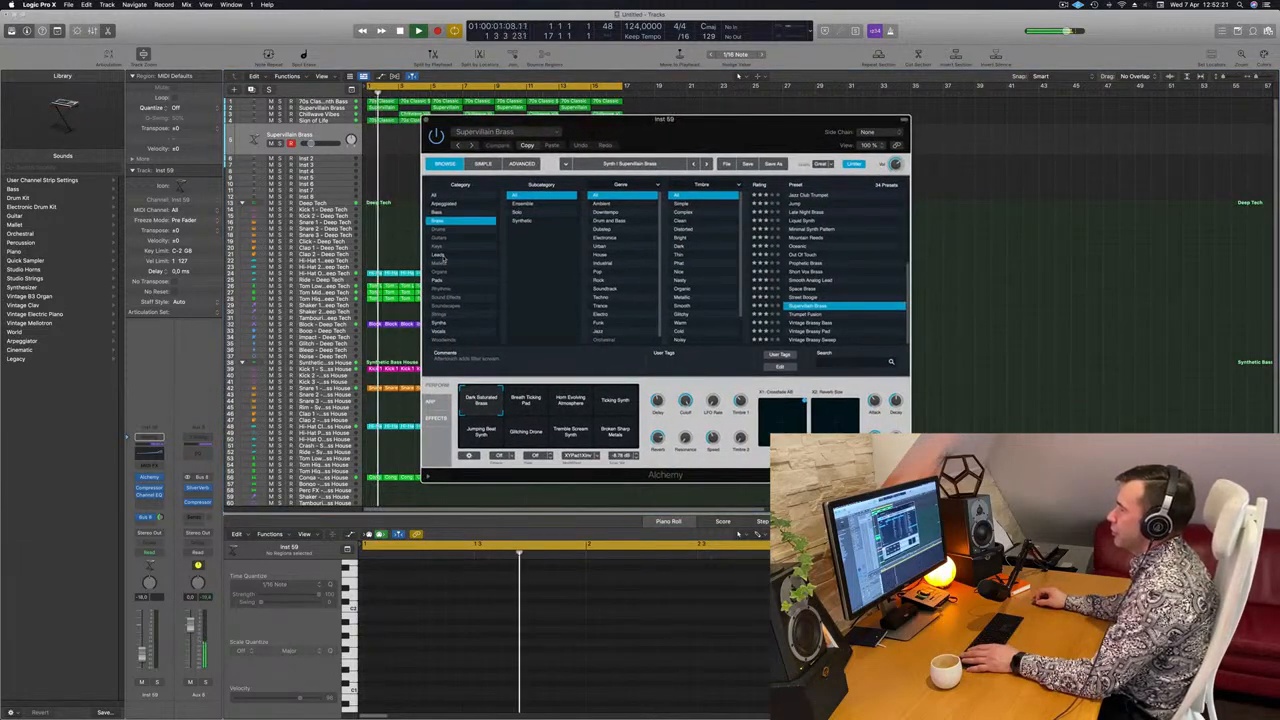
{"action": "left_click", "coordinate": [450, 281]}
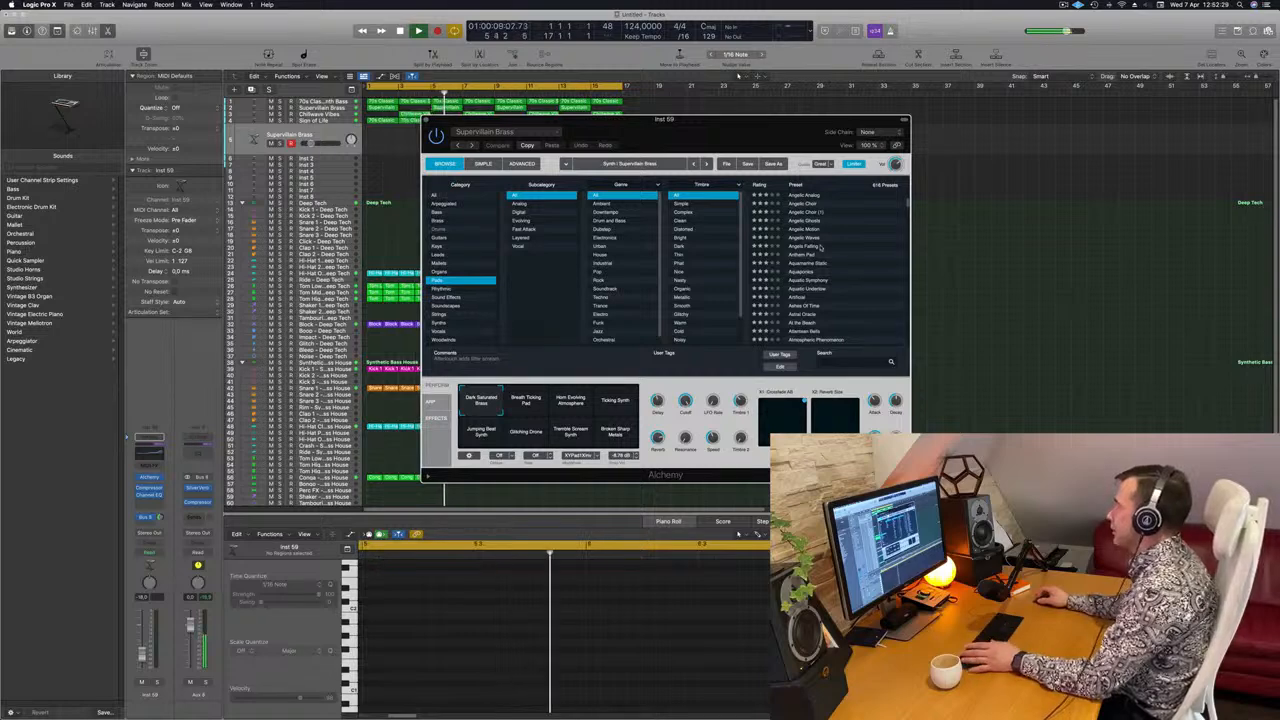
{"action": "scroll", "coordinate": [831, 248], "scroll_direction": "up", "scroll_amount": 3}
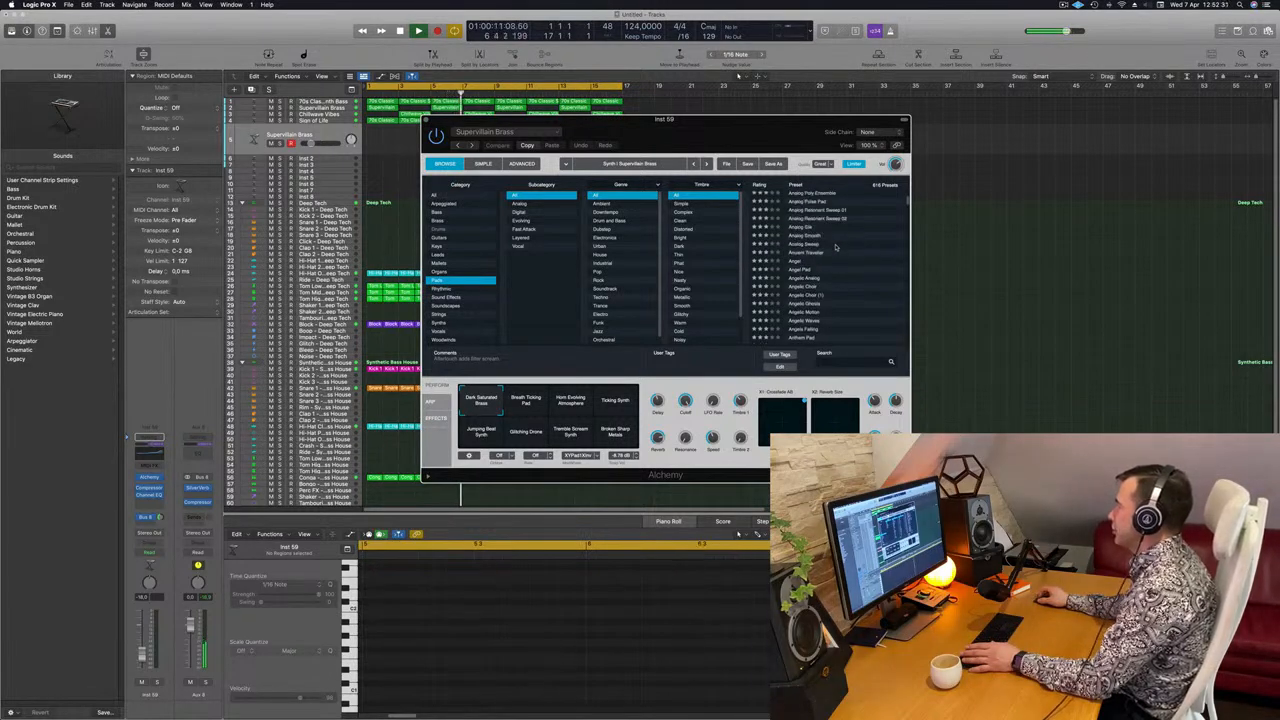
{"action": "scroll", "coordinate": [836, 247], "scroll_direction": "down", "scroll_amount": 1}
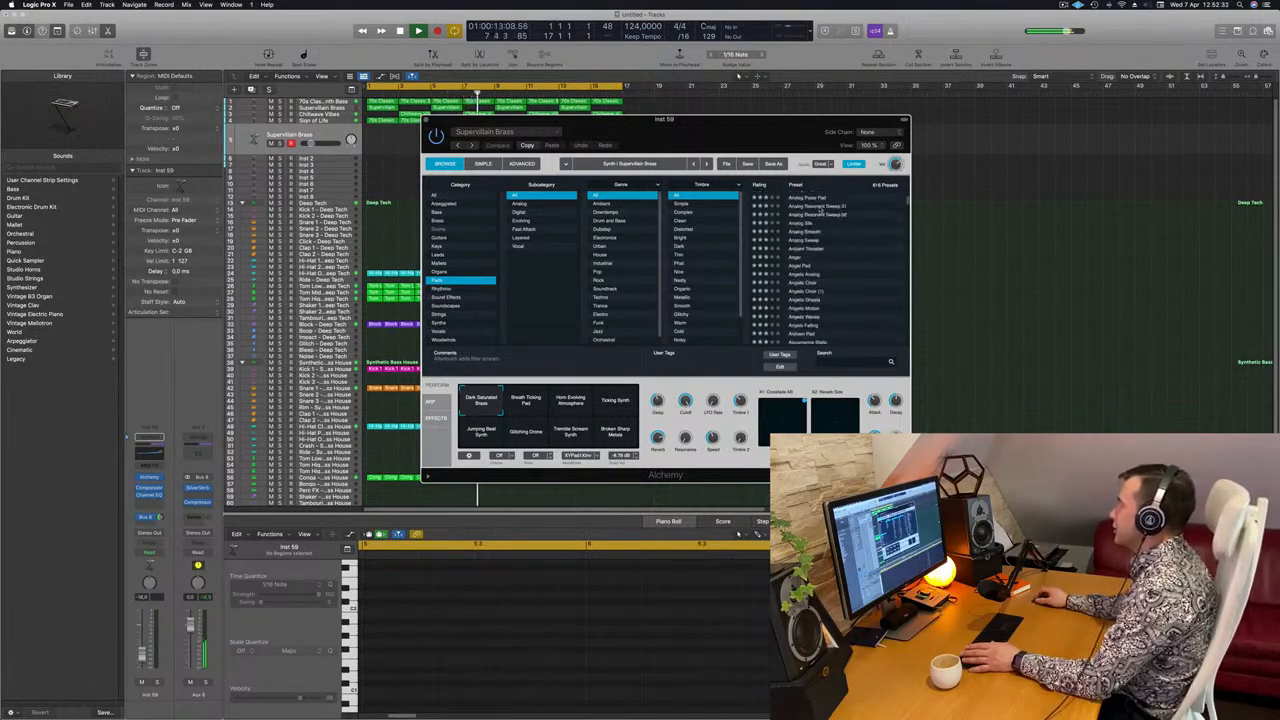
{"action": "left_click_drag", "start_coordinate": [765, 121], "coordinate": [905, 92]}
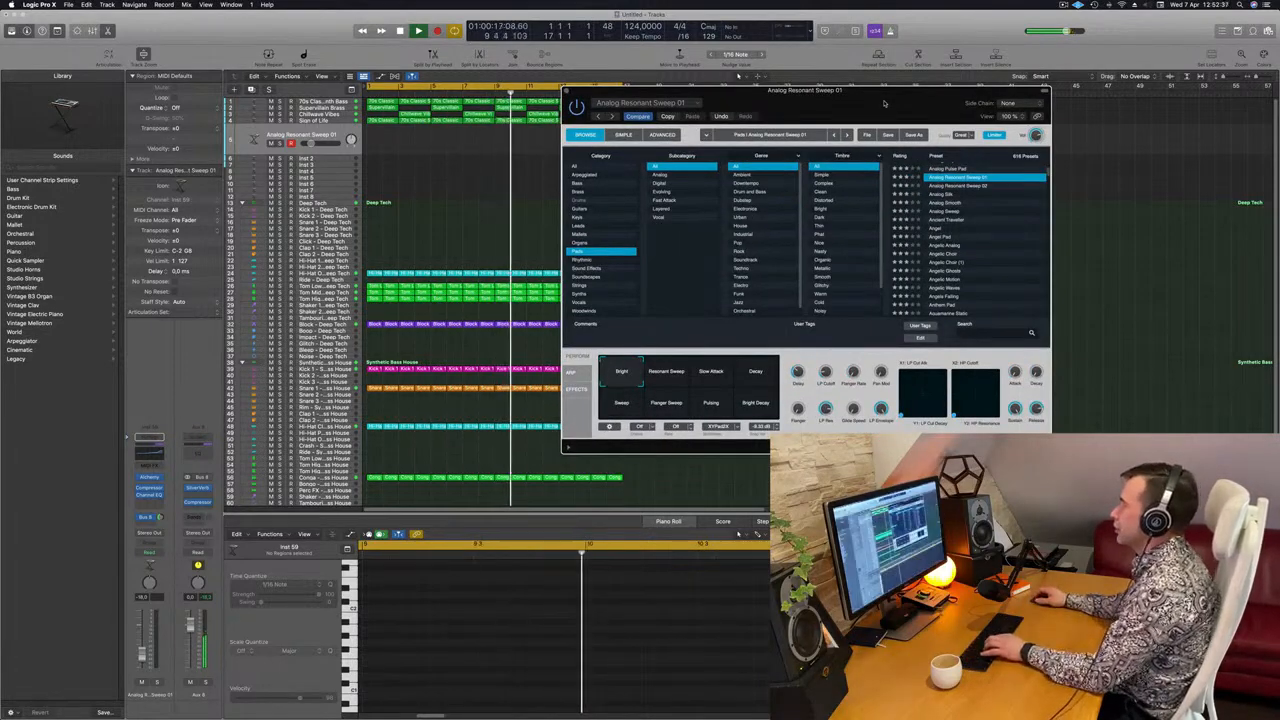
- Open Musical Typing for the Analog Resonant Sweep 01 track and position it and the Alchemy window over the arrangement
{"action": "key", "text": "super+k"}
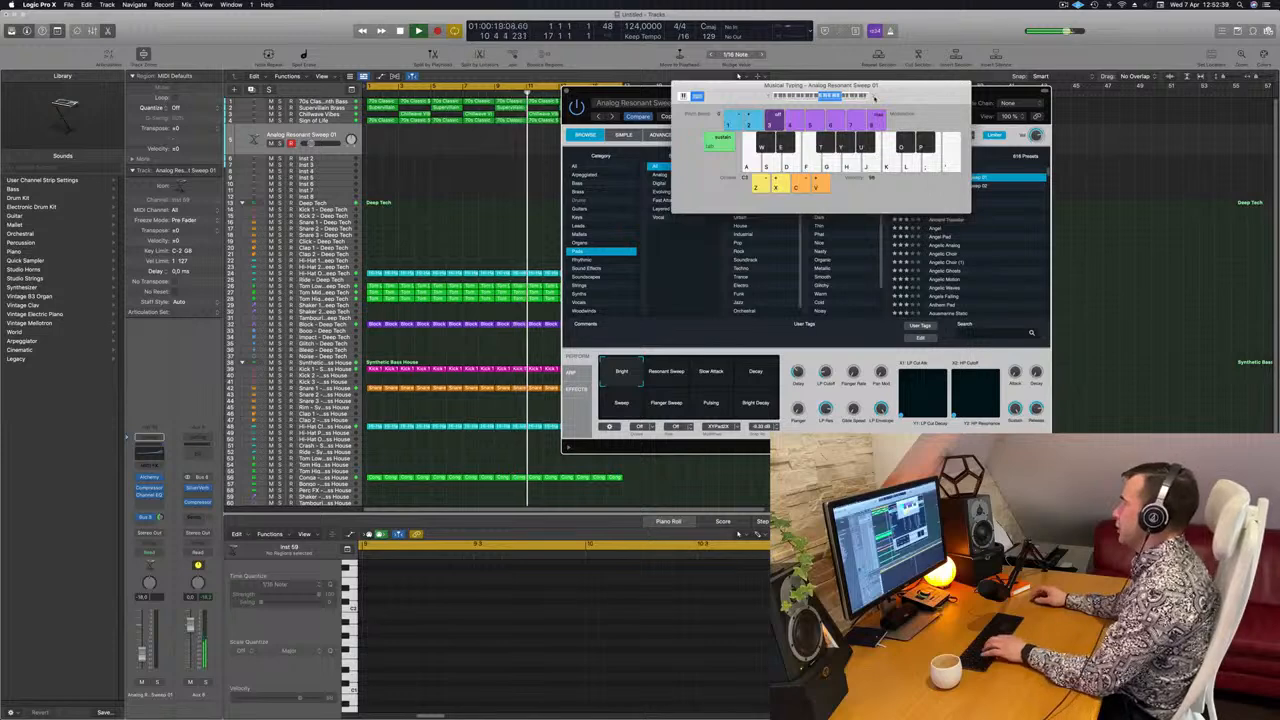
{"action": "left_click_drag", "start_coordinate": [924, 86], "coordinate": [990, 247]}
{"action": "left_click_drag", "start_coordinate": [842, 99], "coordinate": [751, 119]}
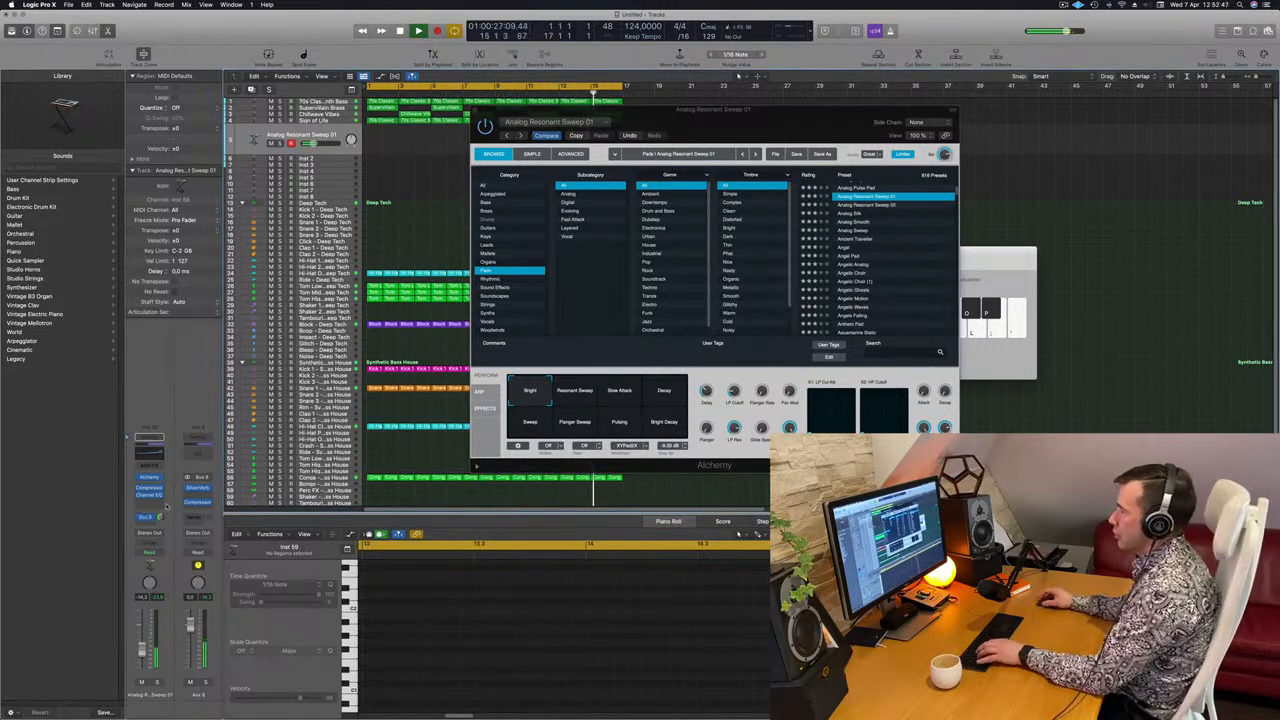
- Audition the preset's Resonant Sweep, Slow Attack, Decay and Sweep variations over the playing loop
{"action": "left_click_drag", "start_coordinate": [806, 108], "coordinate": [989, 85]}
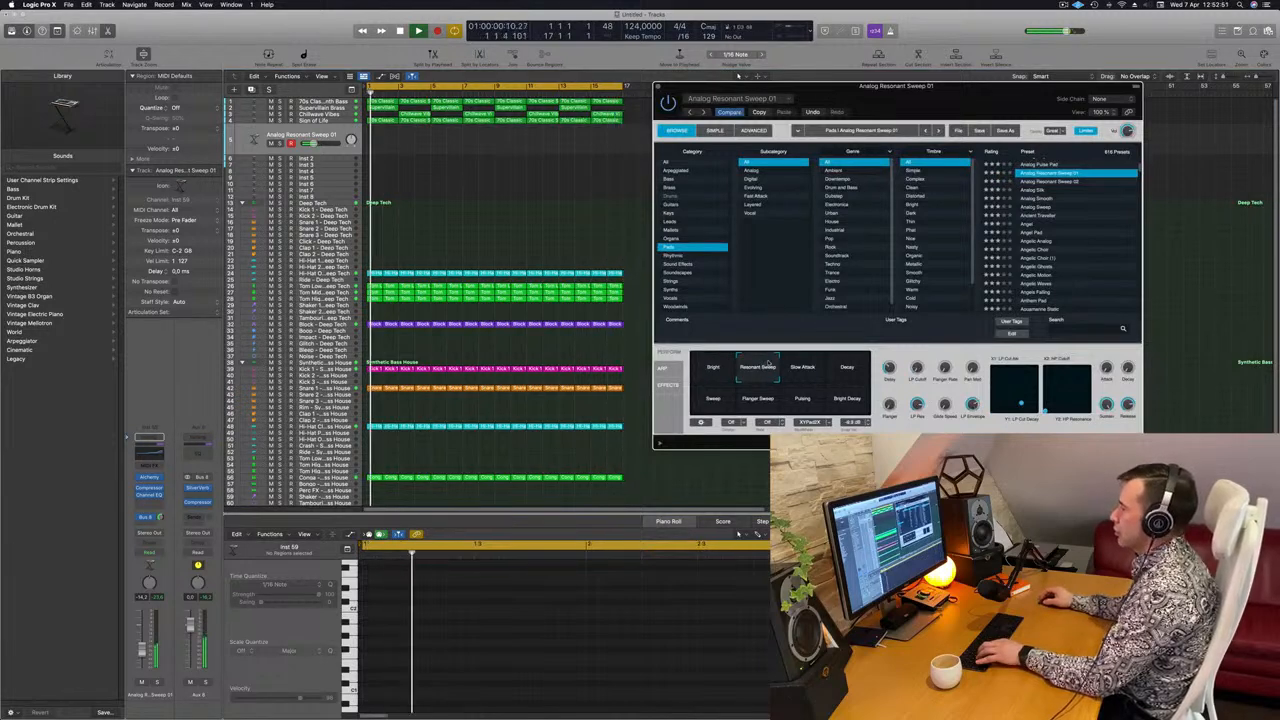
{"action": "left_click", "coordinate": [812, 370]}
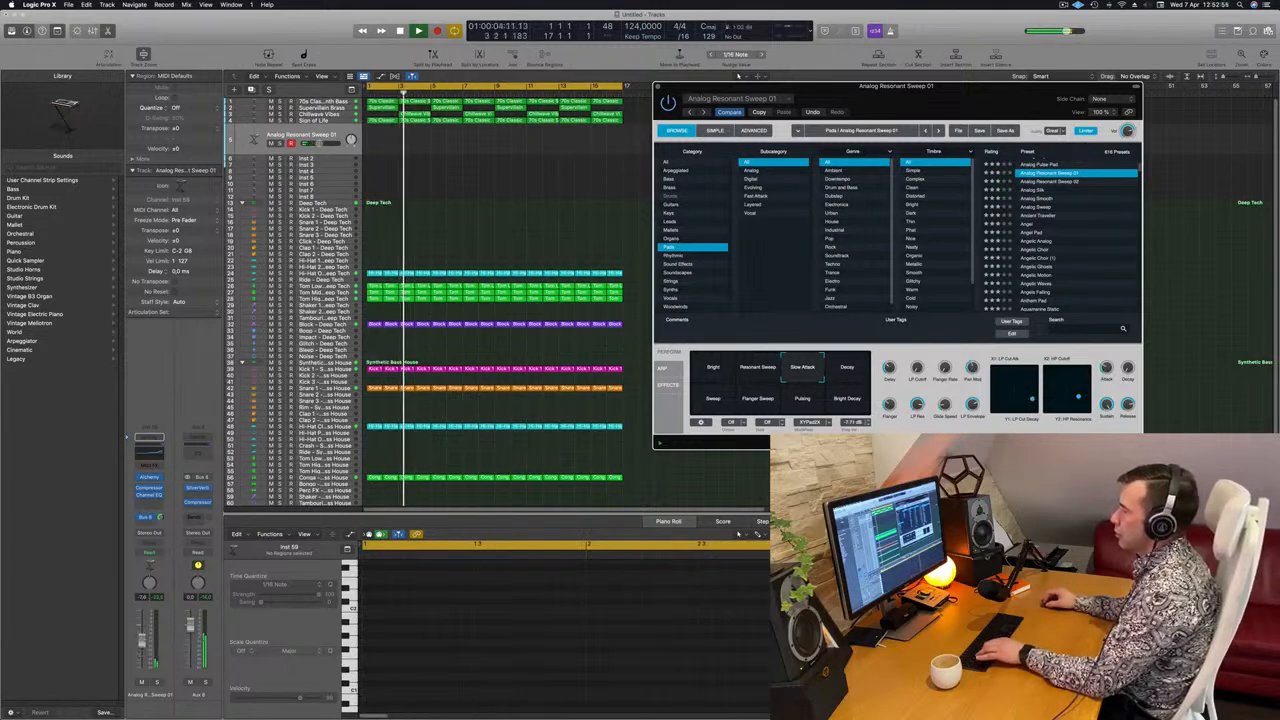
{"action": "left_click", "coordinate": [828, 373]}
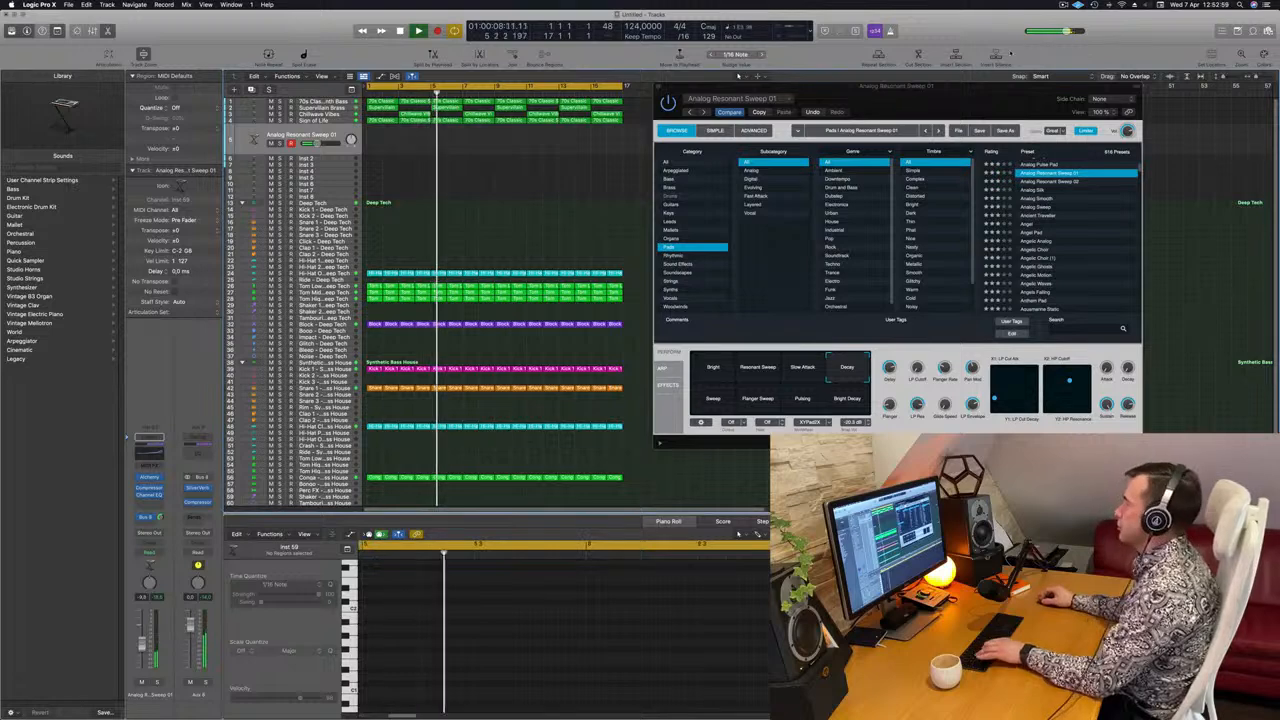
{"action": "mouse_move", "coordinate": [955, 100]}
{"action": "left_mouse_down"}
{"action": "mouse_move", "coordinate": [880, 112]}
{"action": "mouse_move", "coordinate": [973, 107]}
{"action": "left_mouse_up"}
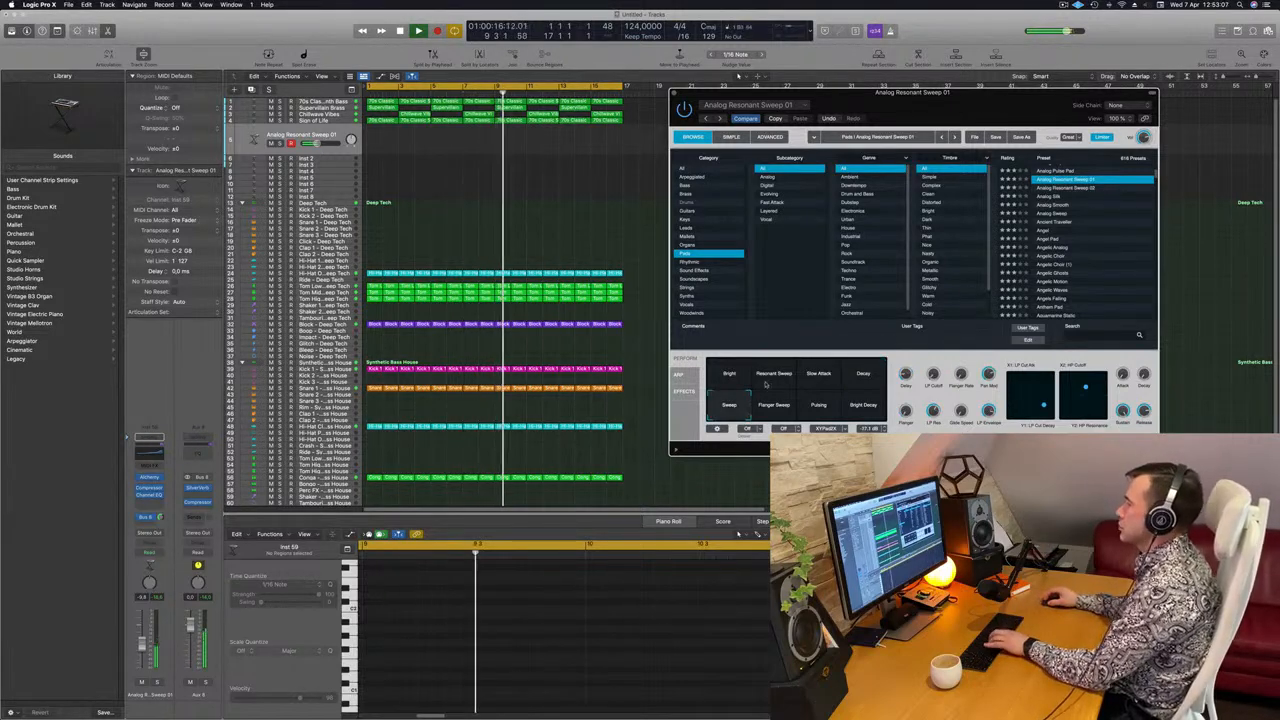
{"action": "mouse_move", "coordinate": [966, 100]}
{"action": "left_mouse_down"}
{"action": "mouse_move", "coordinate": [834, 78]}
{"action": "mouse_move", "coordinate": [1026, 88]}
{"action": "mouse_move", "coordinate": [947, 107]}
{"action": "left_mouse_up"}
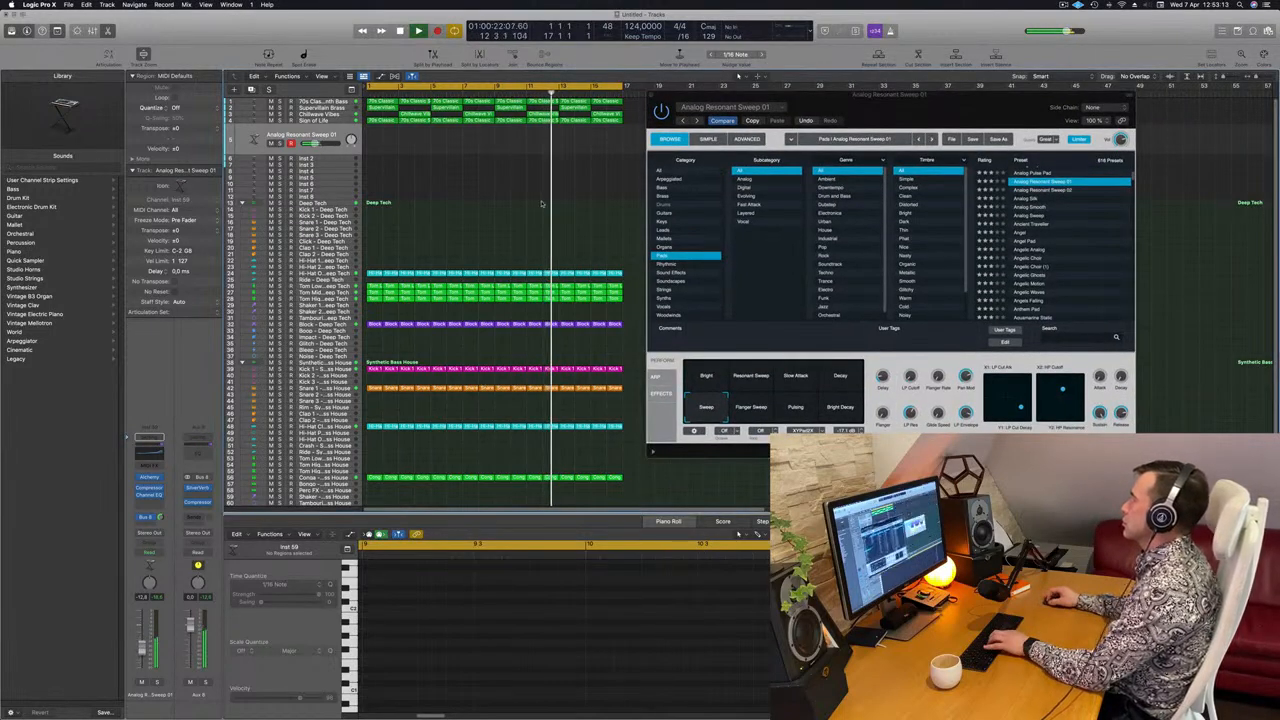
- Arrange Musical Typing beside the Alchemy window, try the Flanger Sweep variation and set the preset to Pulsing
{"action": "key", "text": "super+k"}
{"action": "left_click_drag", "start_coordinate": [978, 117], "coordinate": [657, 199]}
{"action": "left_click_drag", "start_coordinate": [894, 264], "coordinate": [984, 158]}
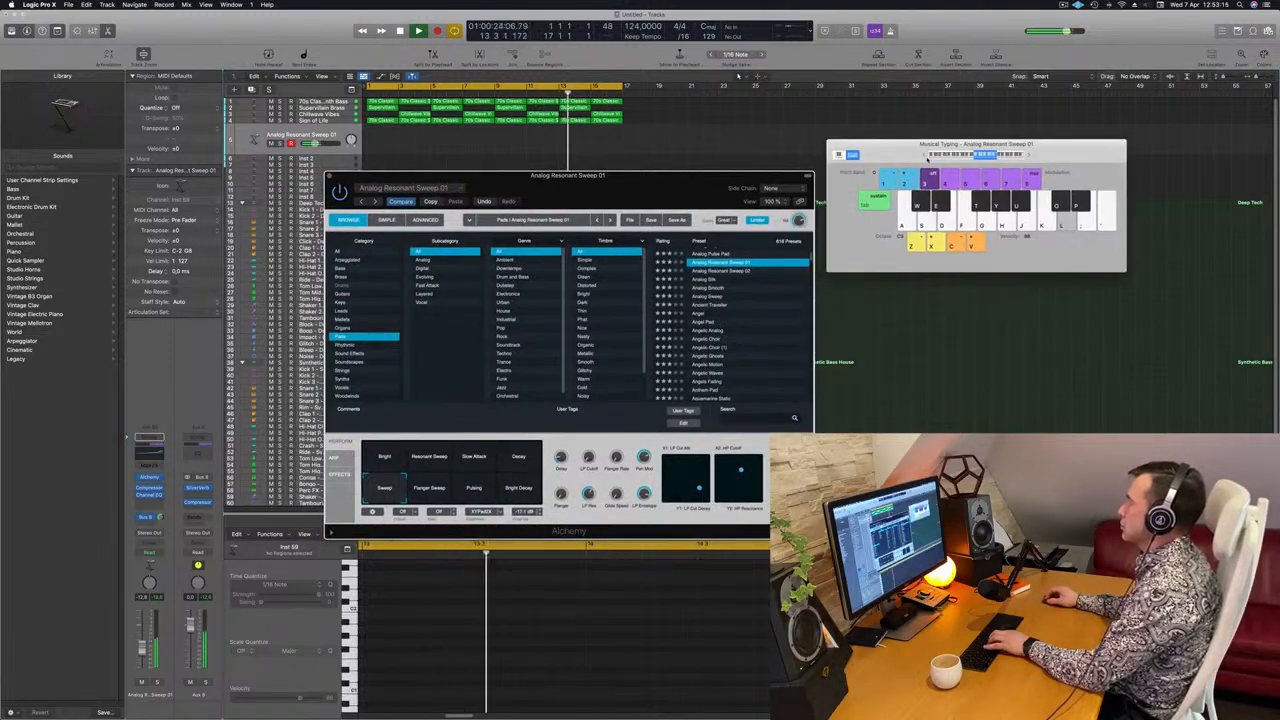
{"action": "left_click_drag", "start_coordinate": [687, 188], "coordinate": [640, 160]}
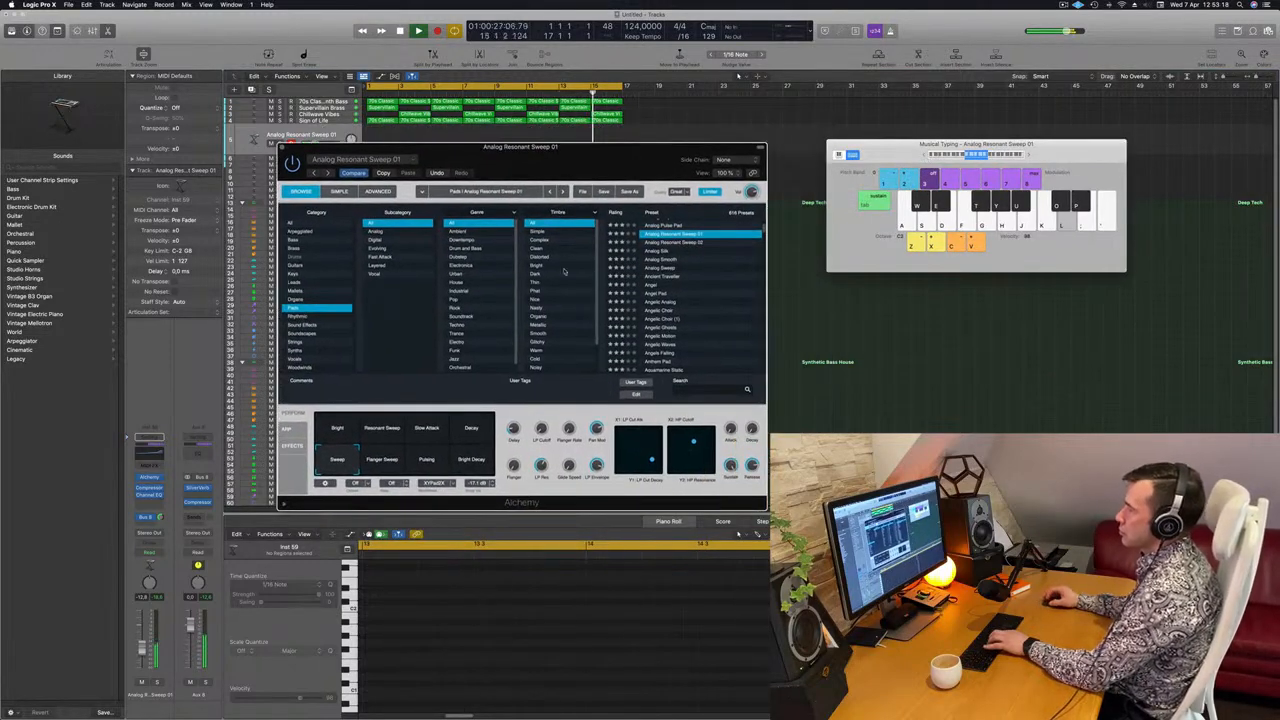
{"action": "left_click", "coordinate": [382, 466]}
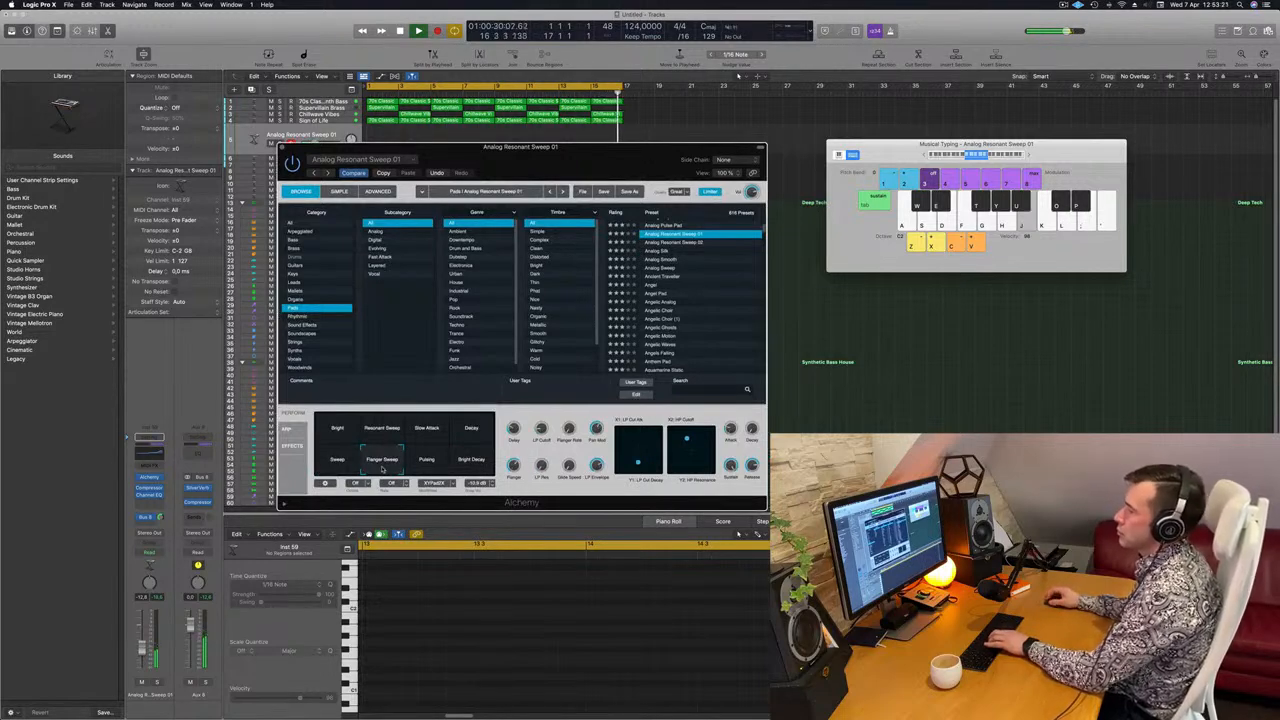
{"action": "left_click", "coordinate": [428, 461]}
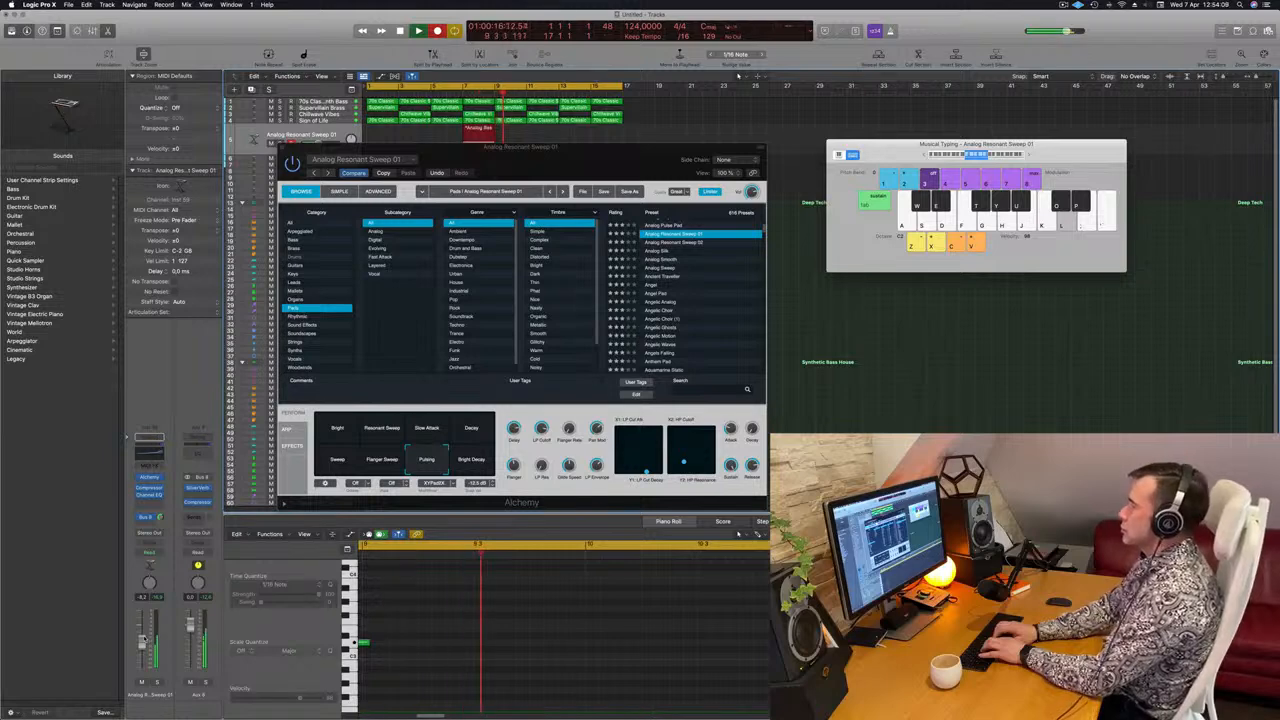
- Record a pad line of long held notes from bar 7 to bar 15 on the Analog Resonant Sweep 01 track
{"action": "key", "text": "h"}
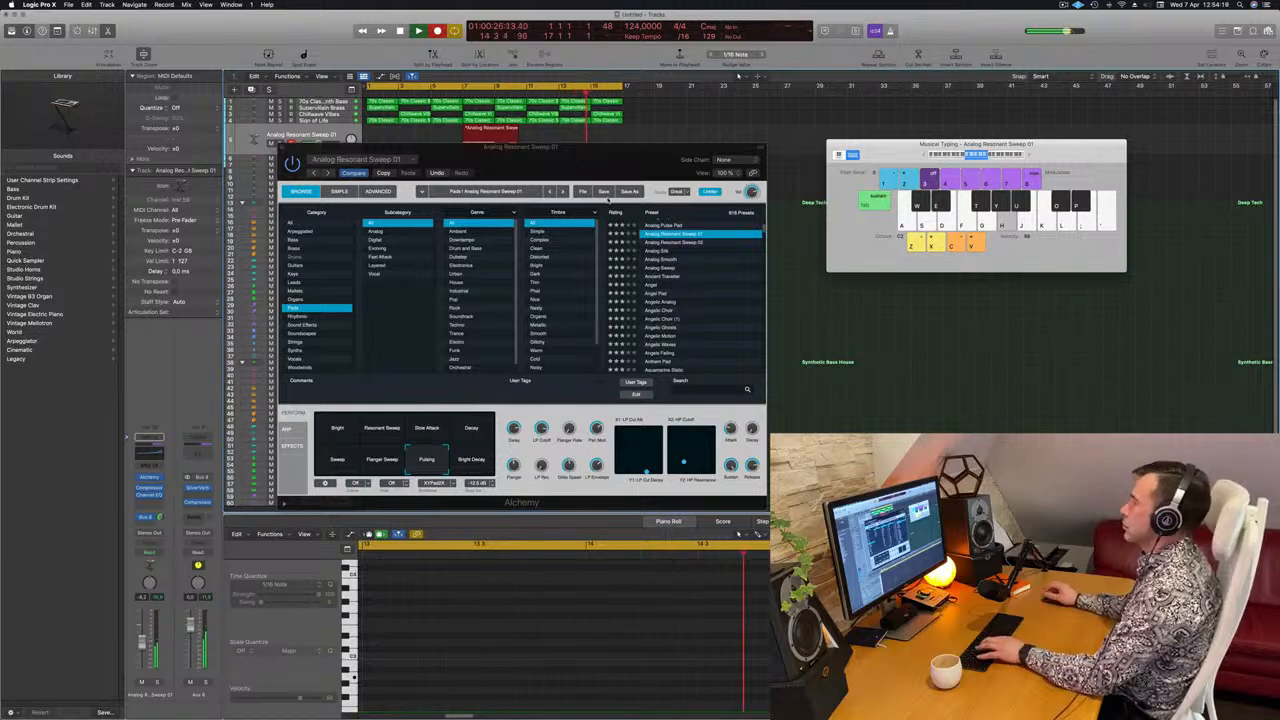
{"action": "left_click_drag", "start_coordinate": [622, 164], "coordinate": [772, 362]}
{"action": "key", "text": "space"}
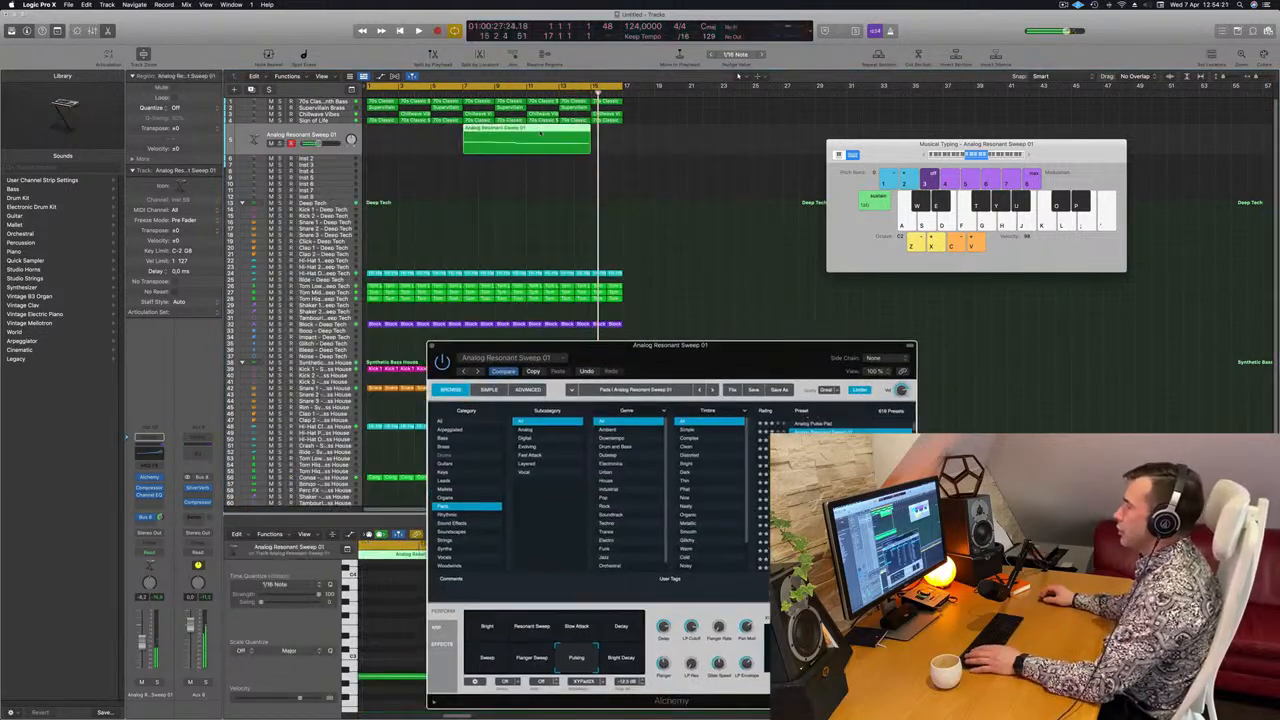
- Move the recorded pad region to start at bar 1, clear Alchemy out of the way and play from the beginning
{"action": "left_click_drag", "start_coordinate": [540, 137], "coordinate": [447, 137]}
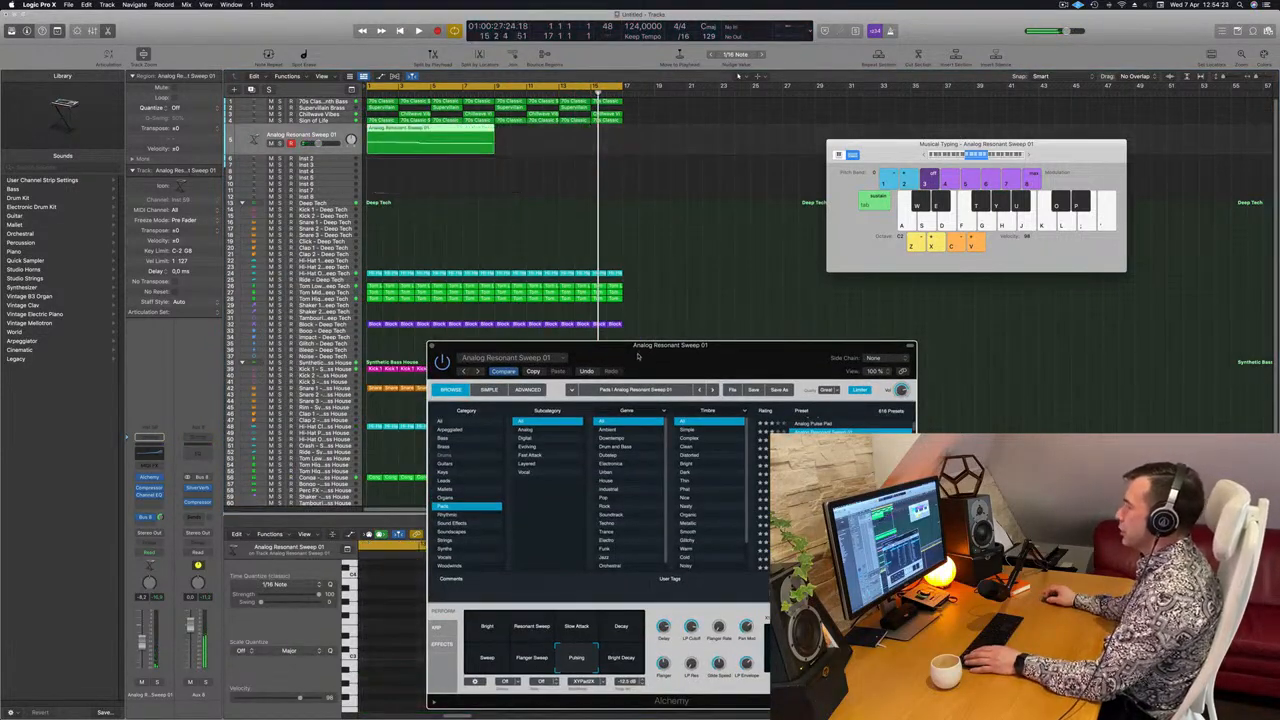
{"action": "left_click_drag", "start_coordinate": [640, 345], "coordinate": [1050, 187]}
{"action": "key", "text": "Return"}
{"action": "key", "text": "space"}
{"action": "left_click", "coordinate": [440, 131]}
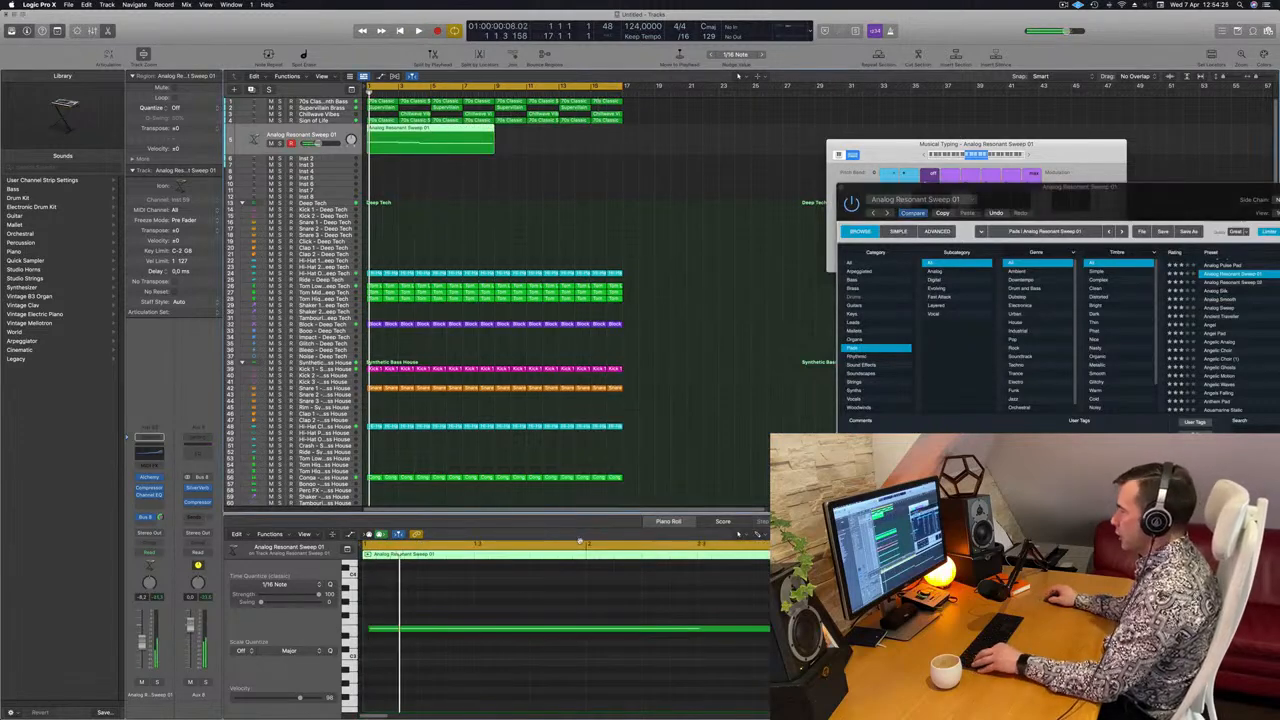
- Shift the pad region's first note back to the very start of bar 1 in the Piano Roll and resume playback
{"action": "scroll", "coordinate": [518, 616], "scroll_direction": "left", "scroll_amount": 3}
{"action": "left_click", "coordinate": [490, 631]}
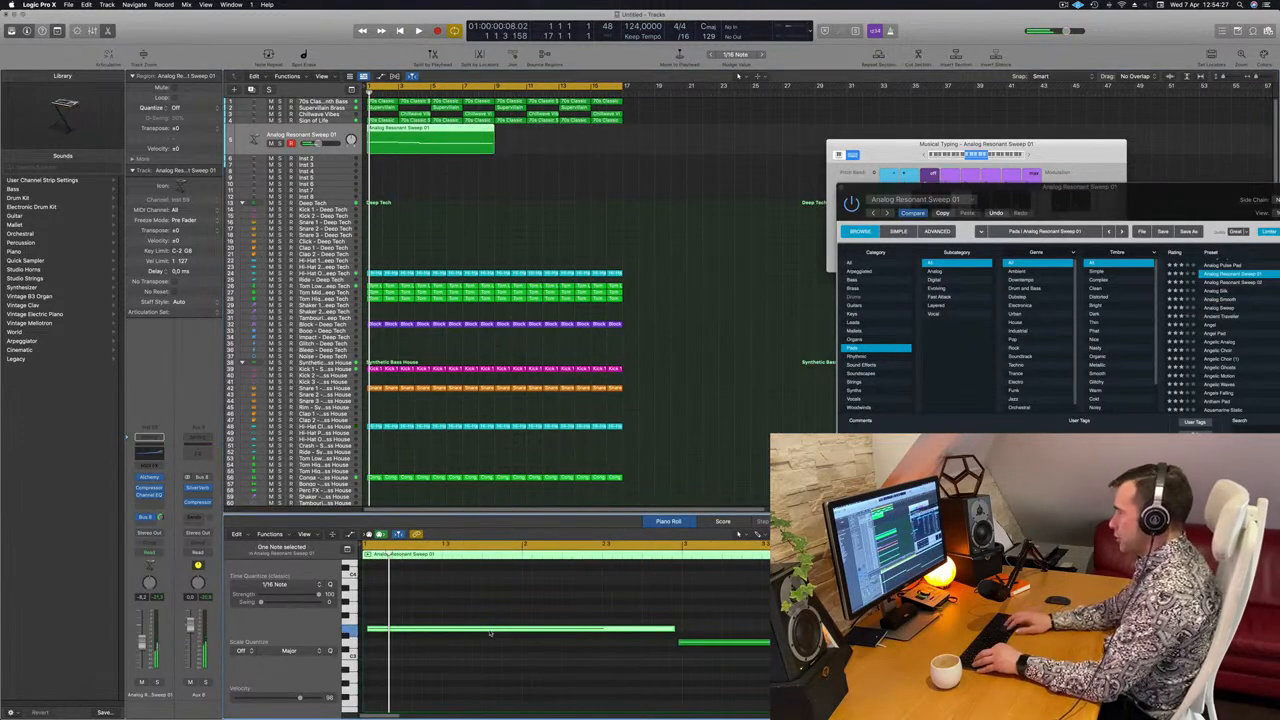
{"action": "left_click", "coordinate": [497, 645]}
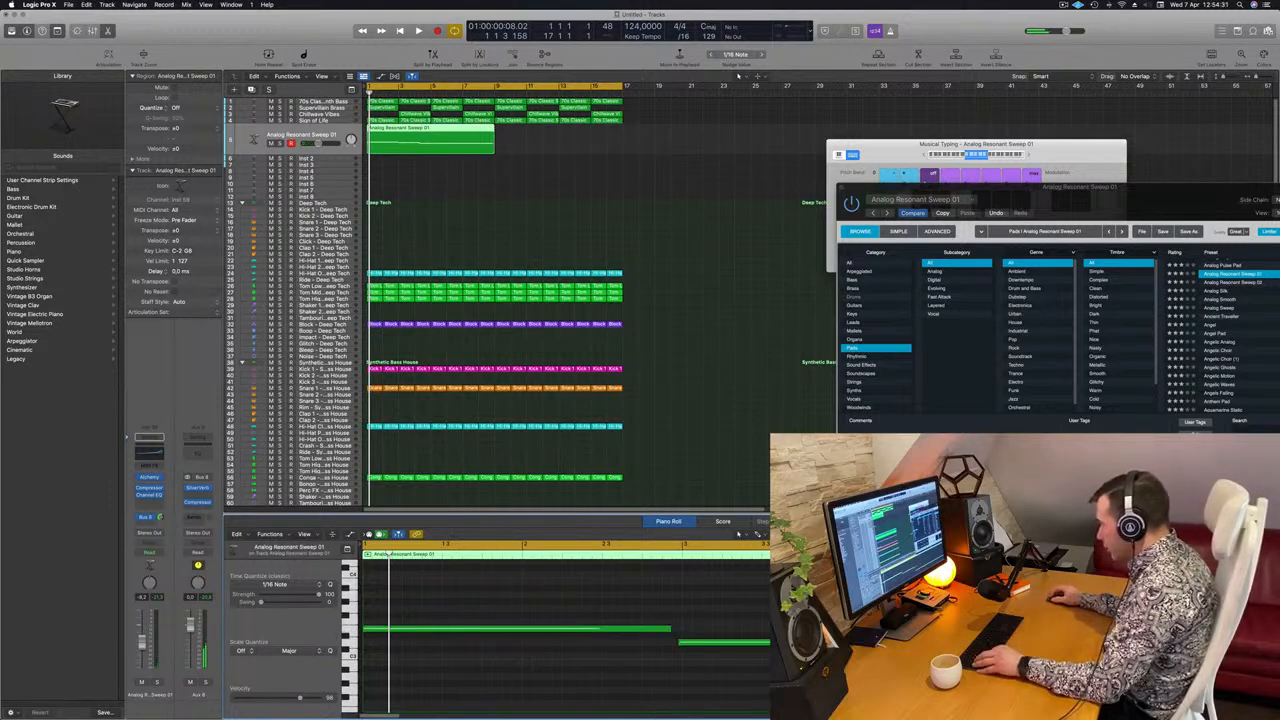
{"action": "scroll", "coordinate": [659, 623], "scroll_direction": "left", "scroll_amount": 3}
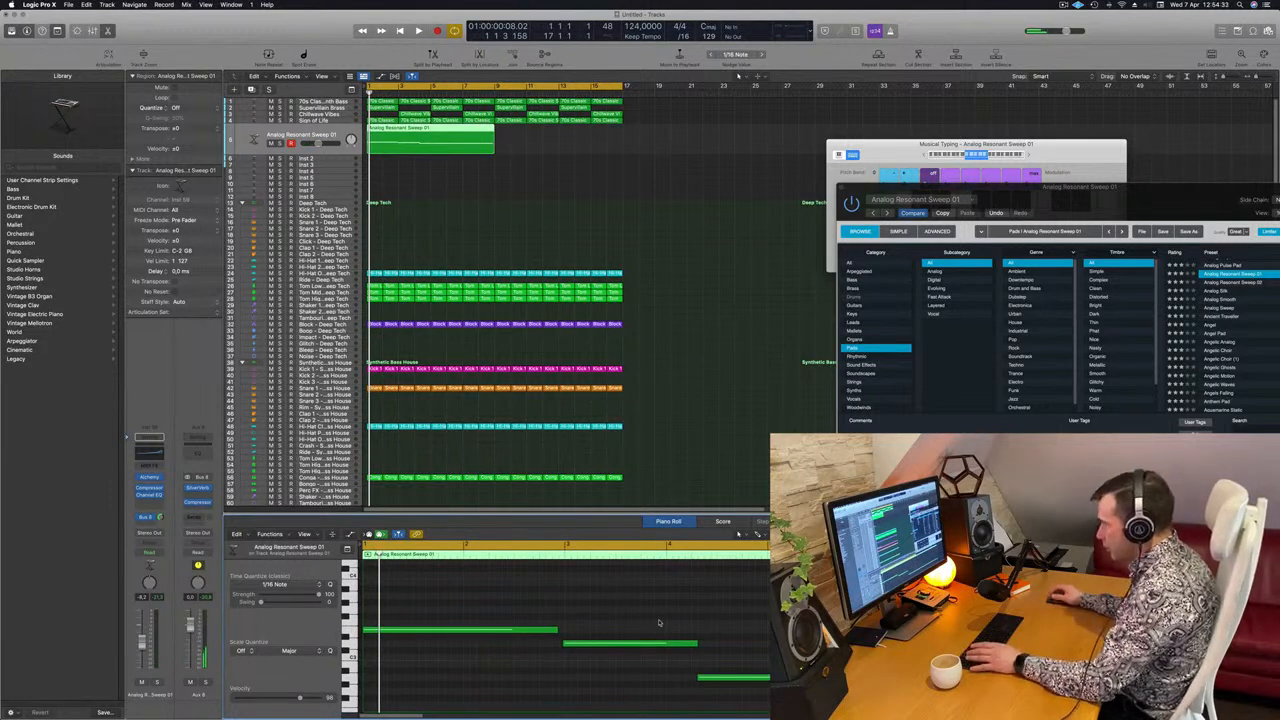
{"action": "key", "text": "space"}
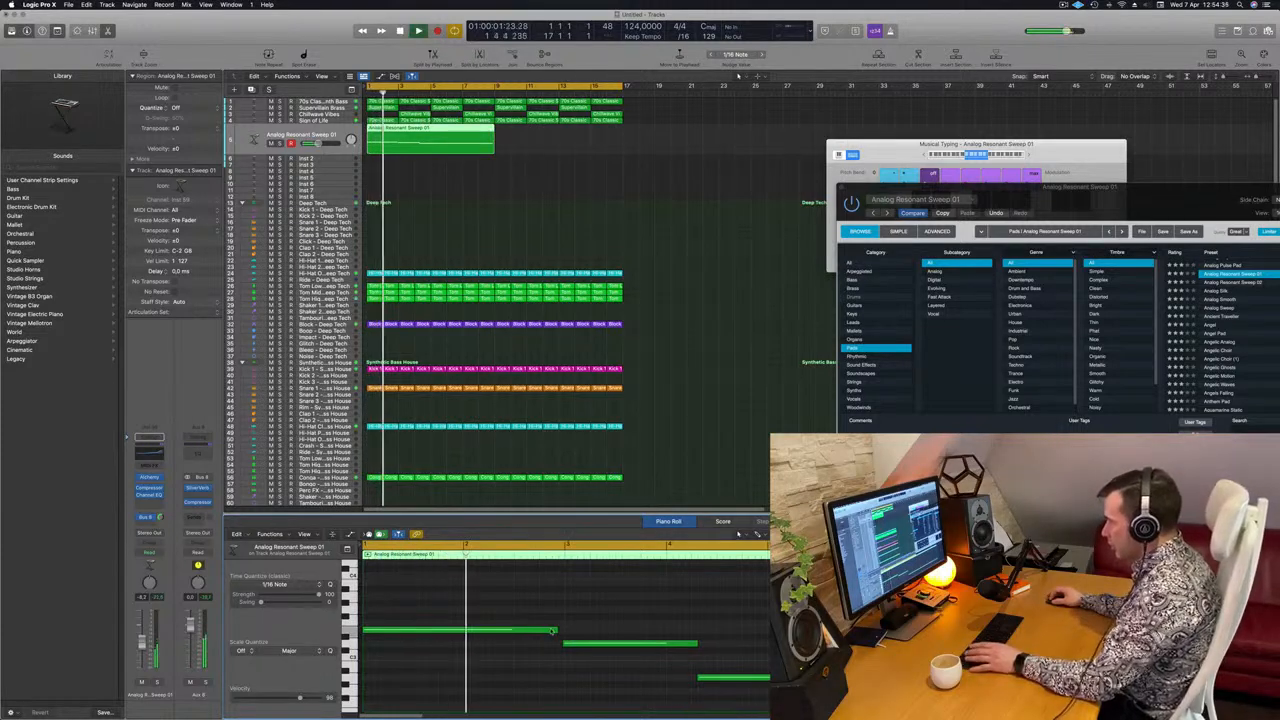
- Extend the pad's first note to bar 3, move its third note to bar 5 and stretch the second to meet it in the Piano Roll
{"action": "key", "text": "Return"}
{"action": "left_click_drag", "start_coordinate": [553, 630], "coordinate": [564, 631]}
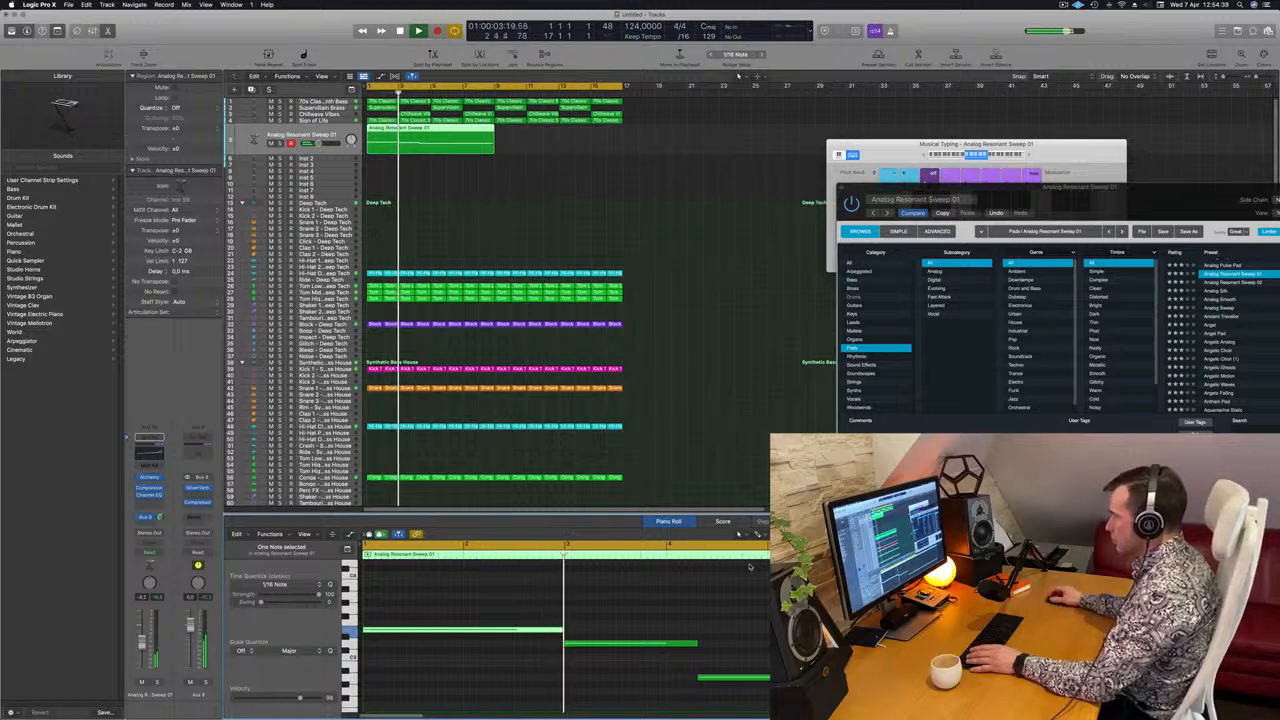
{"action": "left_click", "coordinate": [608, 643]}
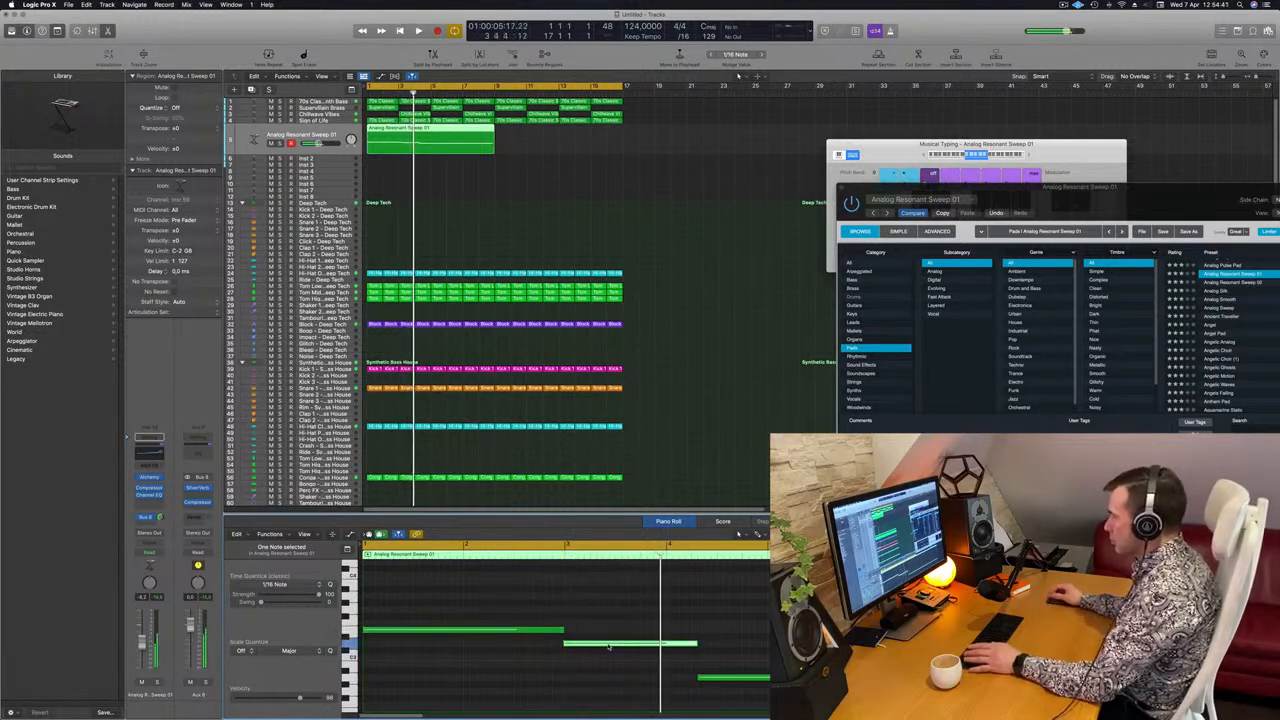
{"action": "key", "text": "Return"}
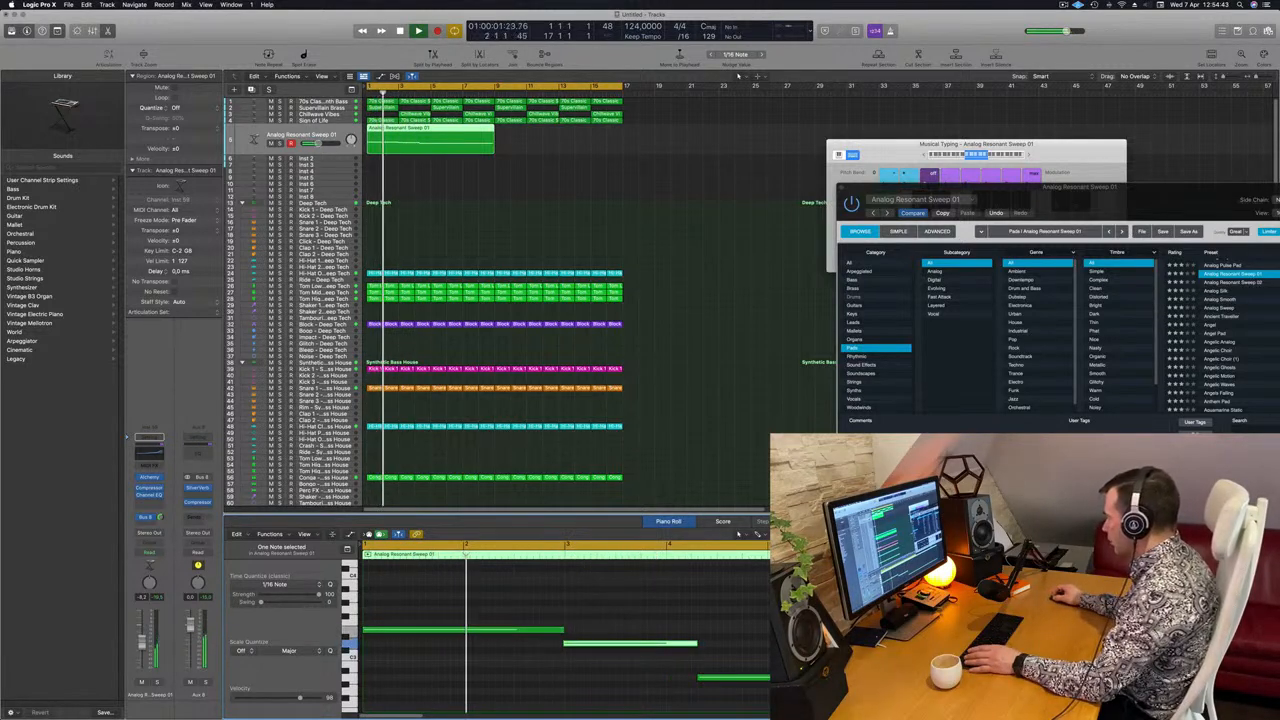
{"action": "left_click", "coordinate": [720, 678]}
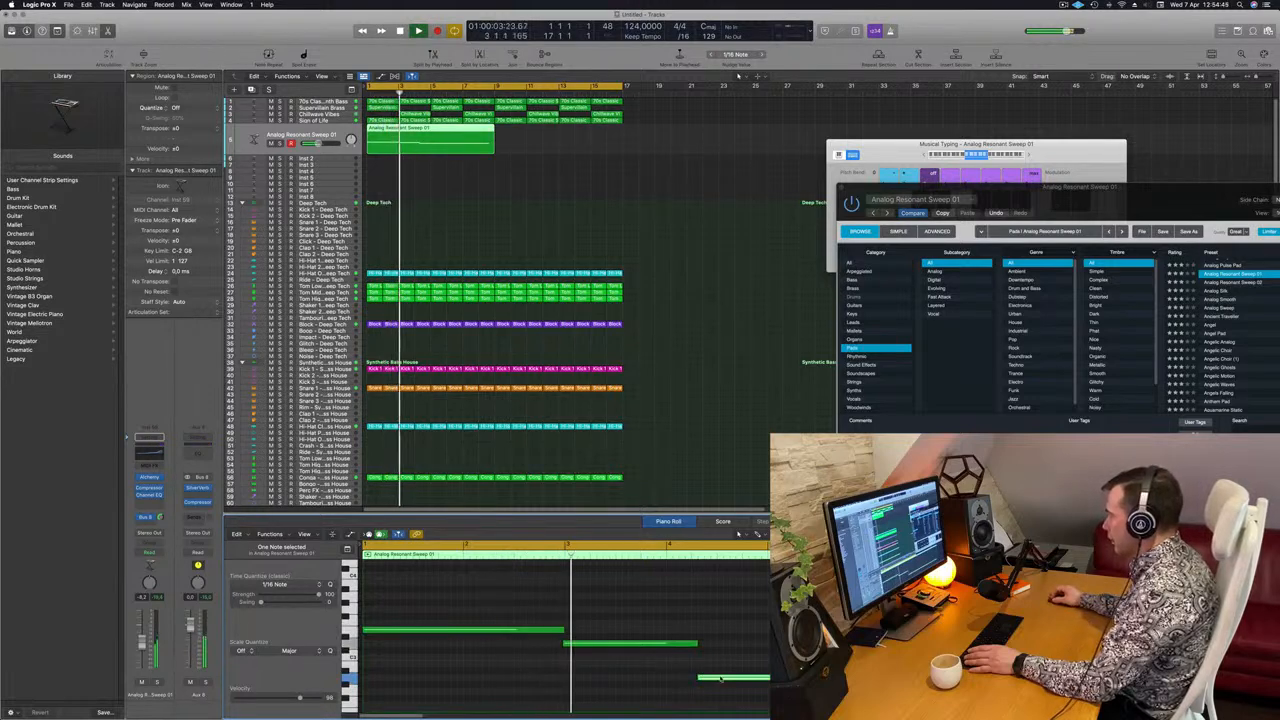
{"action": "left_click_drag", "start_coordinate": [720, 678], "coordinate": [790, 678]}
{"action": "key", "text": "space"}
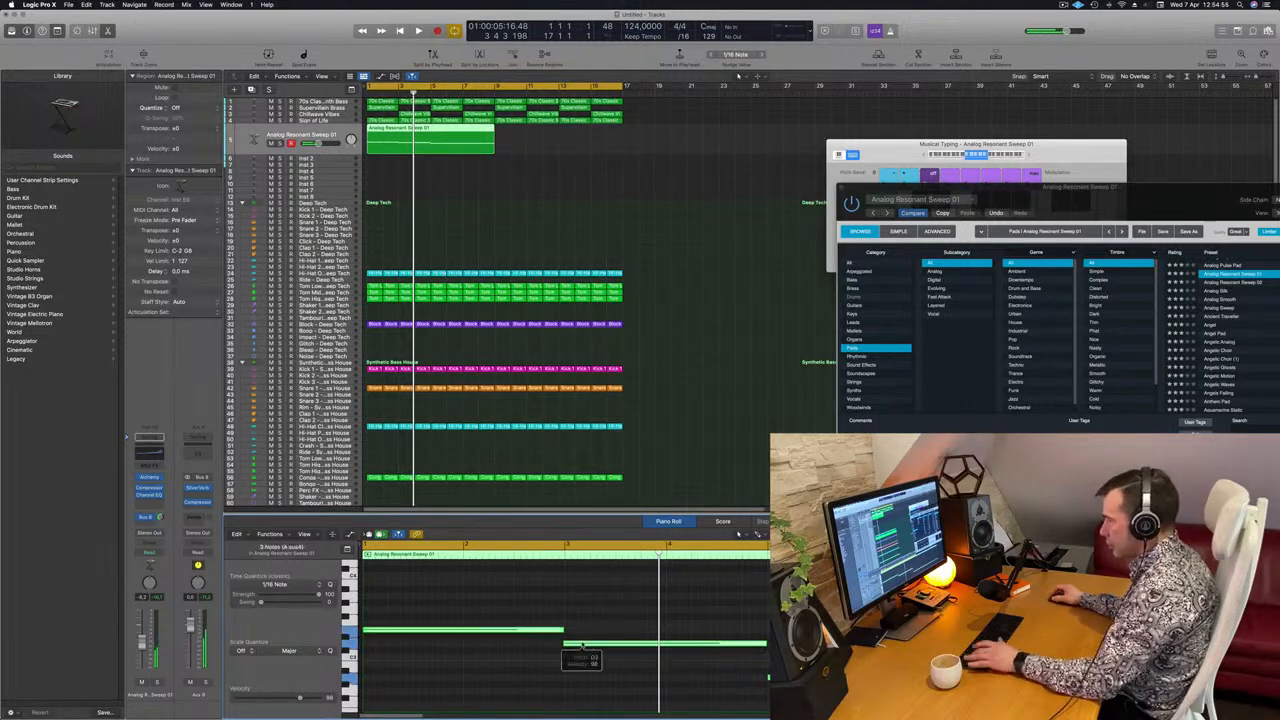
{"action": "key", "text": "space"}
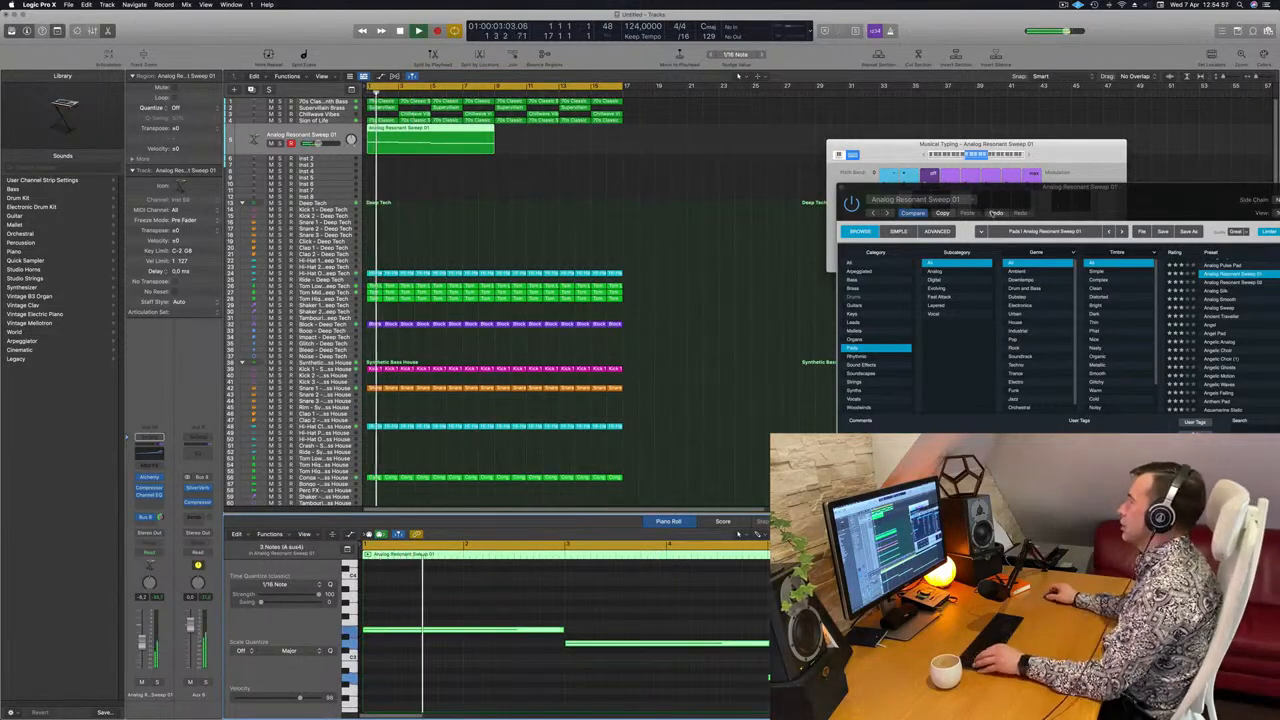
- Copy the eight-bar pad region to bar 9 so it fills all 16 bars, reposition Alchemy and replay the loop
{"action": "left_click_drag", "start_coordinate": [955, 187], "coordinate": [770, 179]}
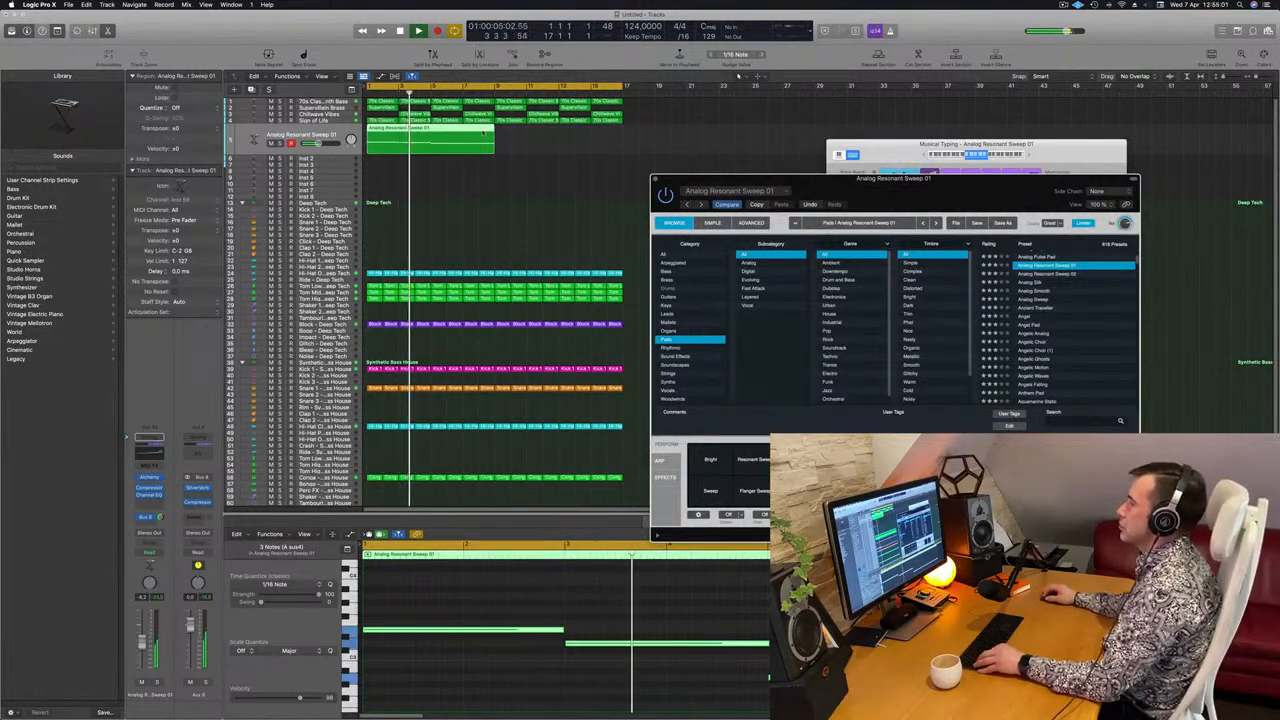
{"action": "left_click_drag", "start_coordinate": [448, 130], "coordinate": [578, 137]}
{"action": "mouse_move", "coordinate": [894, 190]}
{"action": "left_mouse_down"}
{"action": "mouse_move", "coordinate": [836, 190]}
{"action": "mouse_move", "coordinate": [828, 149]}
{"action": "mouse_move", "coordinate": [804, 187]}
{"action": "mouse_move", "coordinate": [789, 167]}
{"action": "mouse_move", "coordinate": [738, 181]}
{"action": "mouse_move", "coordinate": [866, 155]}
{"action": "mouse_move", "coordinate": [897, 182]}
{"action": "left_mouse_up"}
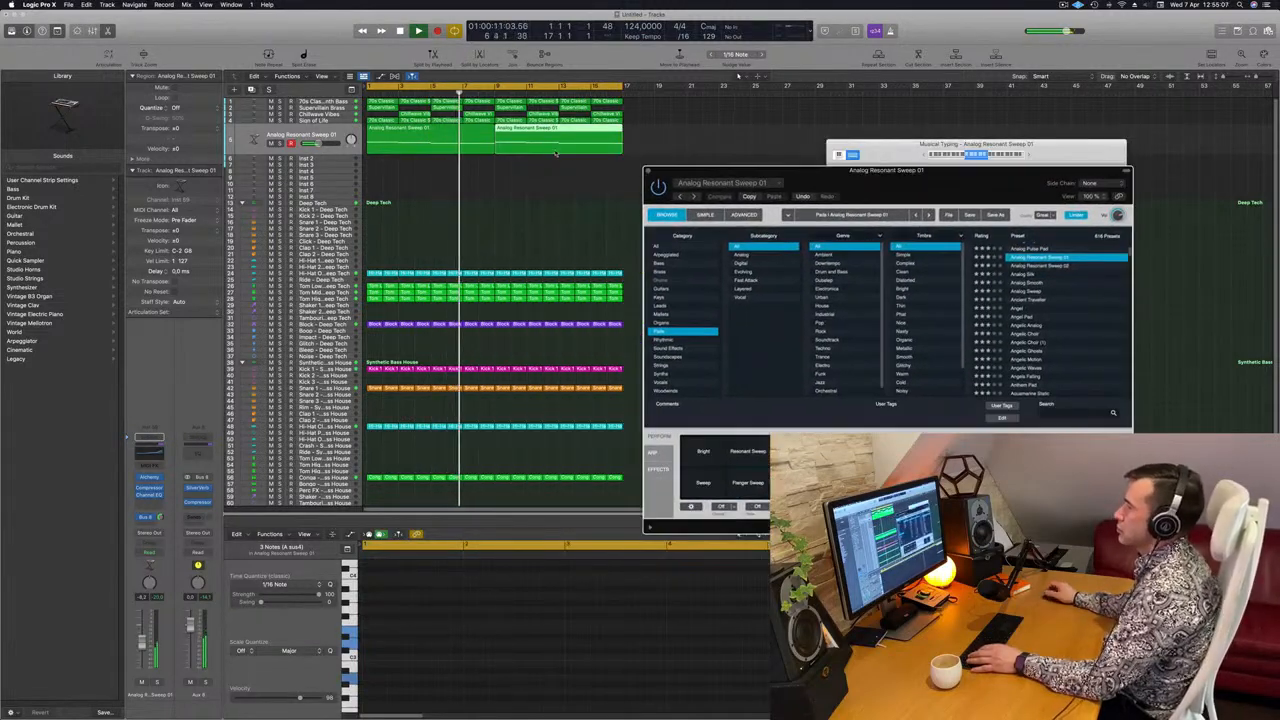
{"action": "key", "text": "space"}
{"action": "key", "text": "space"}
- Select the Analog Resonant Sweep 01 track and rebalance its volume while playing from the beginning
{"action": "left_click", "coordinate": [258, 147]}
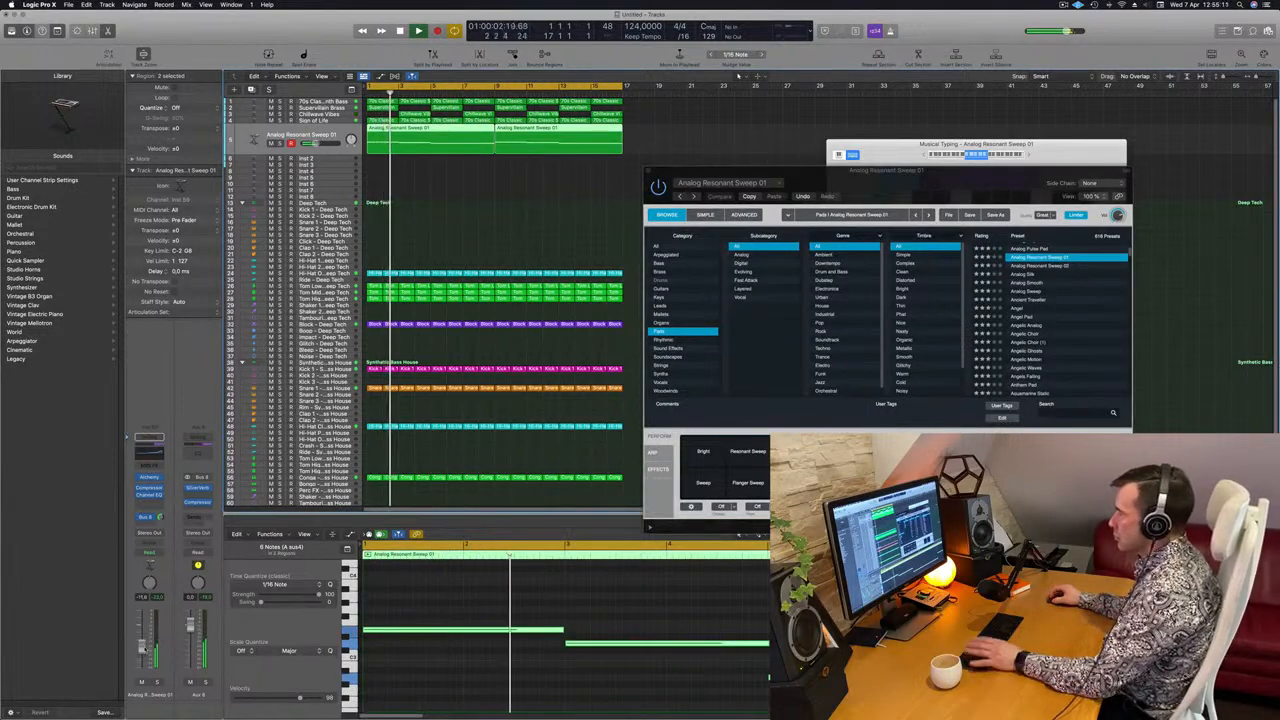
{"action": "key", "text": "Return"}
{"action": "left_click_drag", "start_coordinate": [313, 143], "coordinate": [318, 143]}
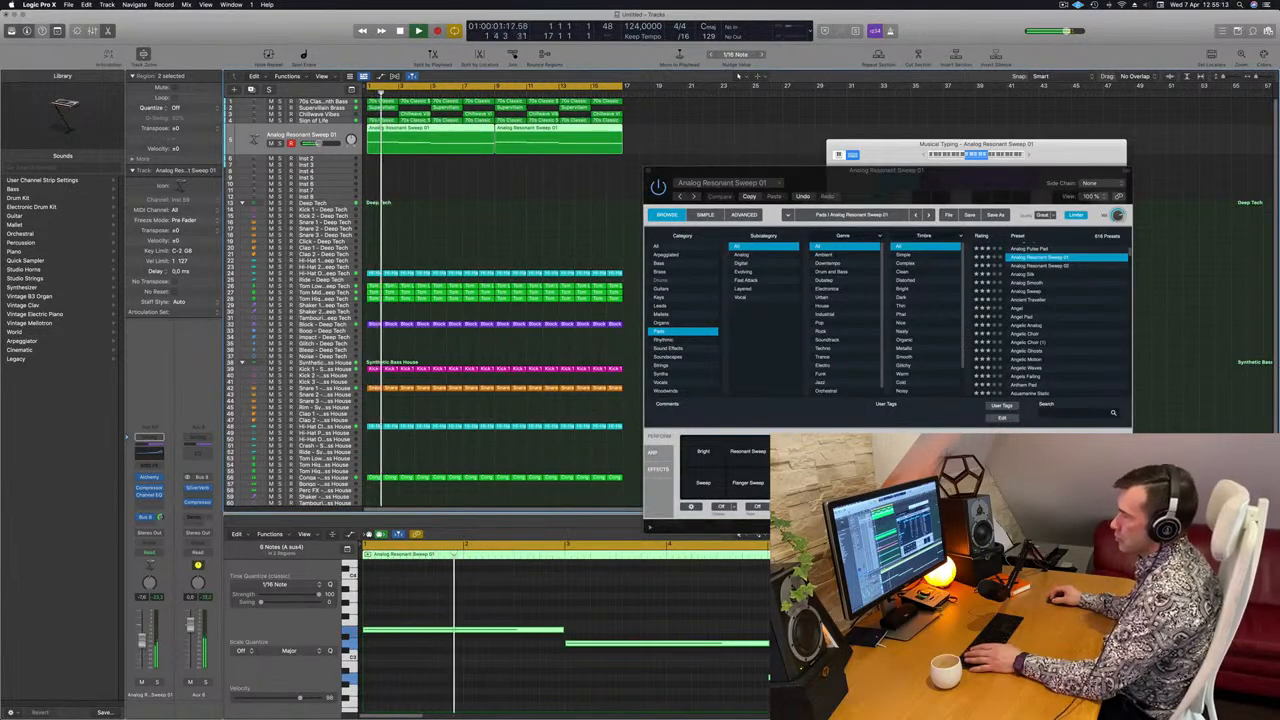
- Set the Compressor threshold on the pad track to -27.5 dB, close the plug-in and replay the loop
{"action": "left_click", "coordinate": [149, 489]}
{"action": "key", "text": "space"}
{"action": "key", "text": "space"}
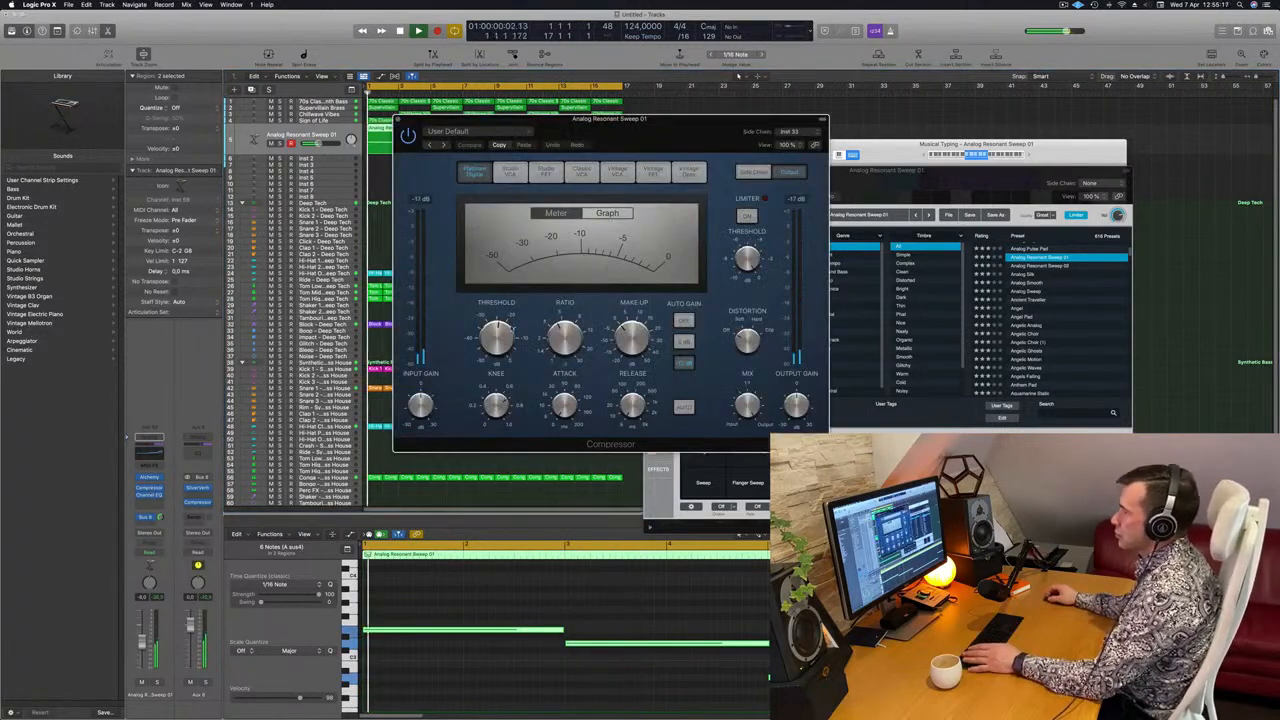
{"action": "mouse_move", "coordinate": [499, 337]}
{"action": "left_mouse_down"}
{"action": "mouse_move", "coordinate": [506, 313]}
{"action": "mouse_move", "coordinate": [503, 341]}
{"action": "left_mouse_up"}
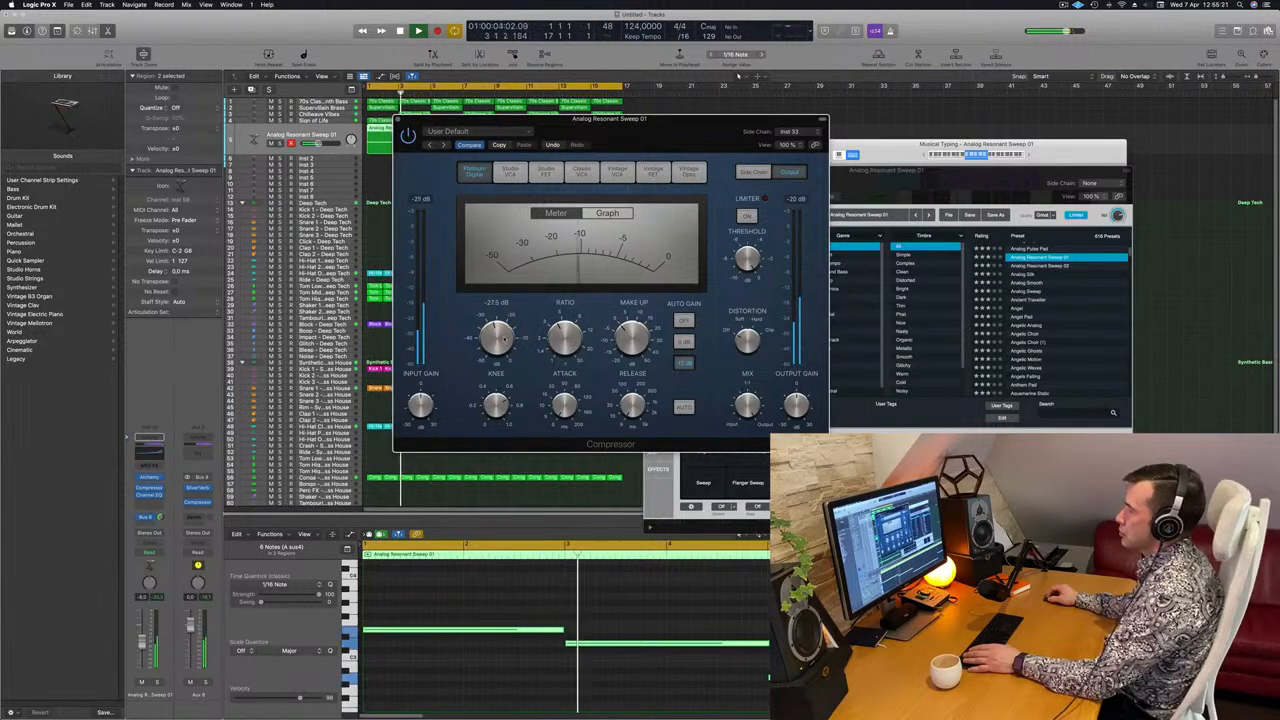
{"action": "left_click_drag", "start_coordinate": [606, 119], "coordinate": [578, 145]}
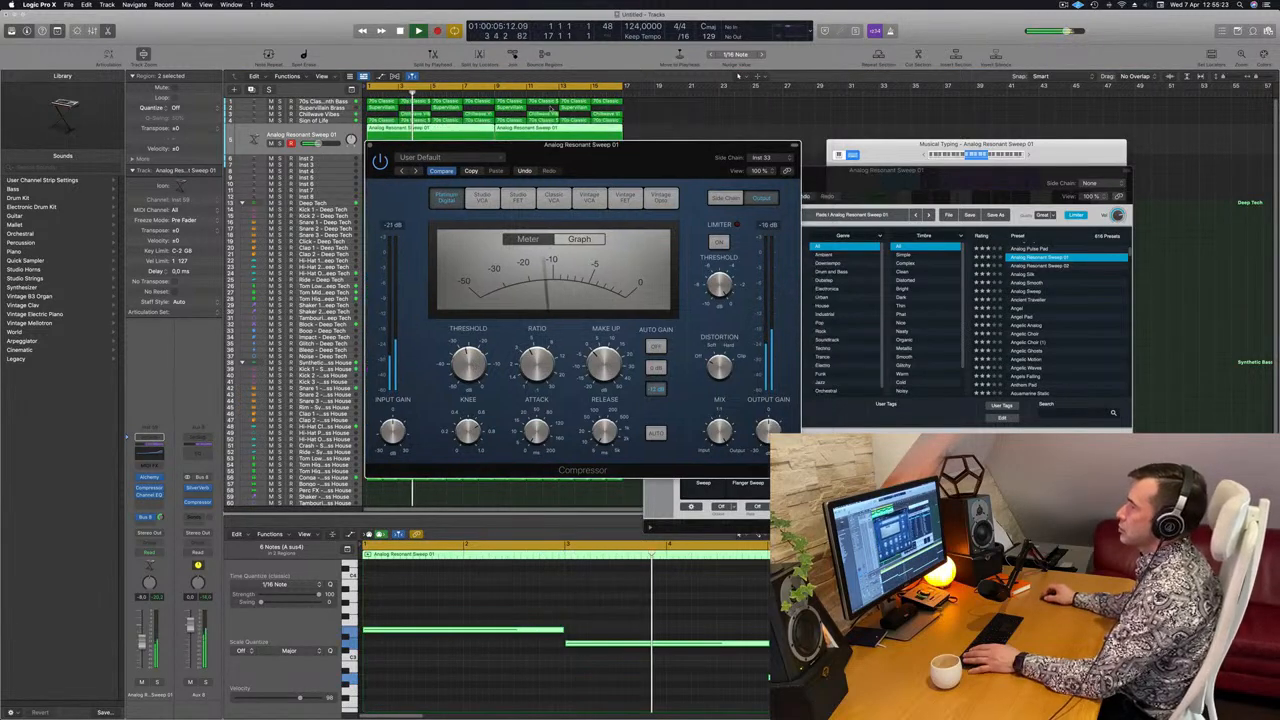
{"action": "left_click", "coordinate": [369, 147]}
{"action": "key", "text": "space"}
{"action": "key", "text": "space"}
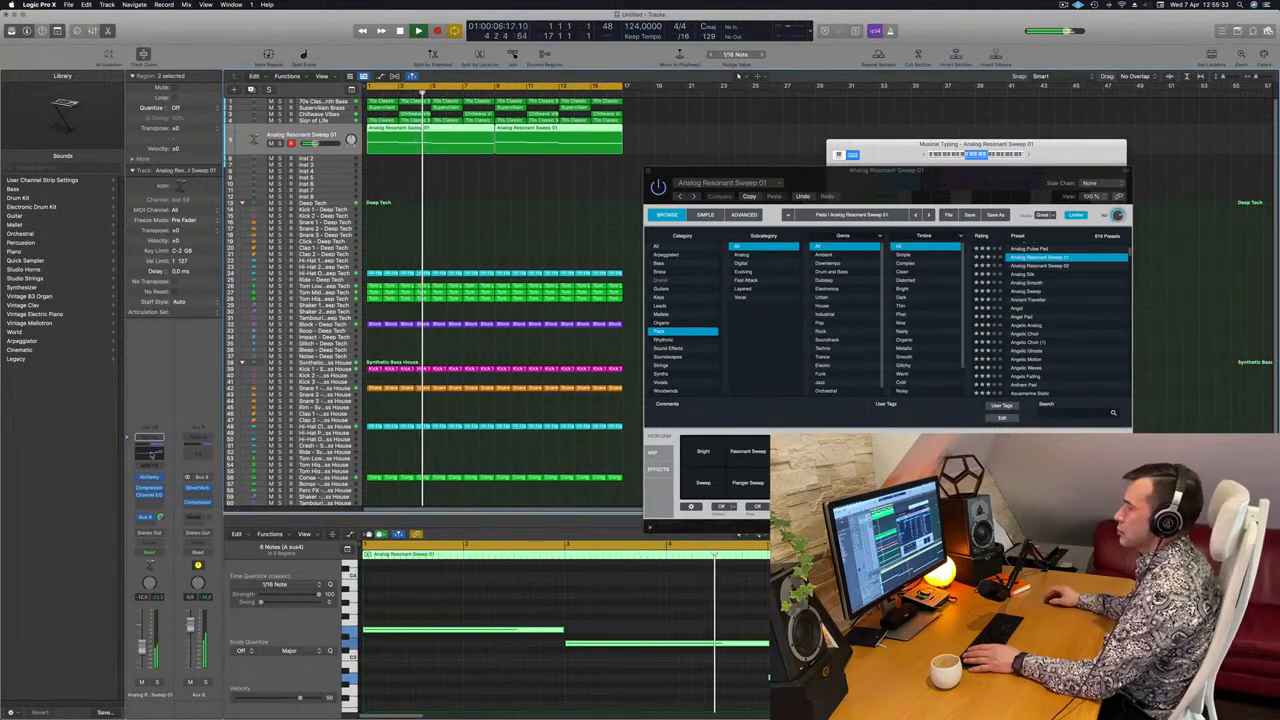
- Set the Channel EQ low cut on the pad track to 268 Hz at 12 dB/Oct and close the plug-in
{"action": "left_click", "coordinate": [150, 454]}
{"action": "left_click_drag", "start_coordinate": [452, 176], "coordinate": [693, 224]}
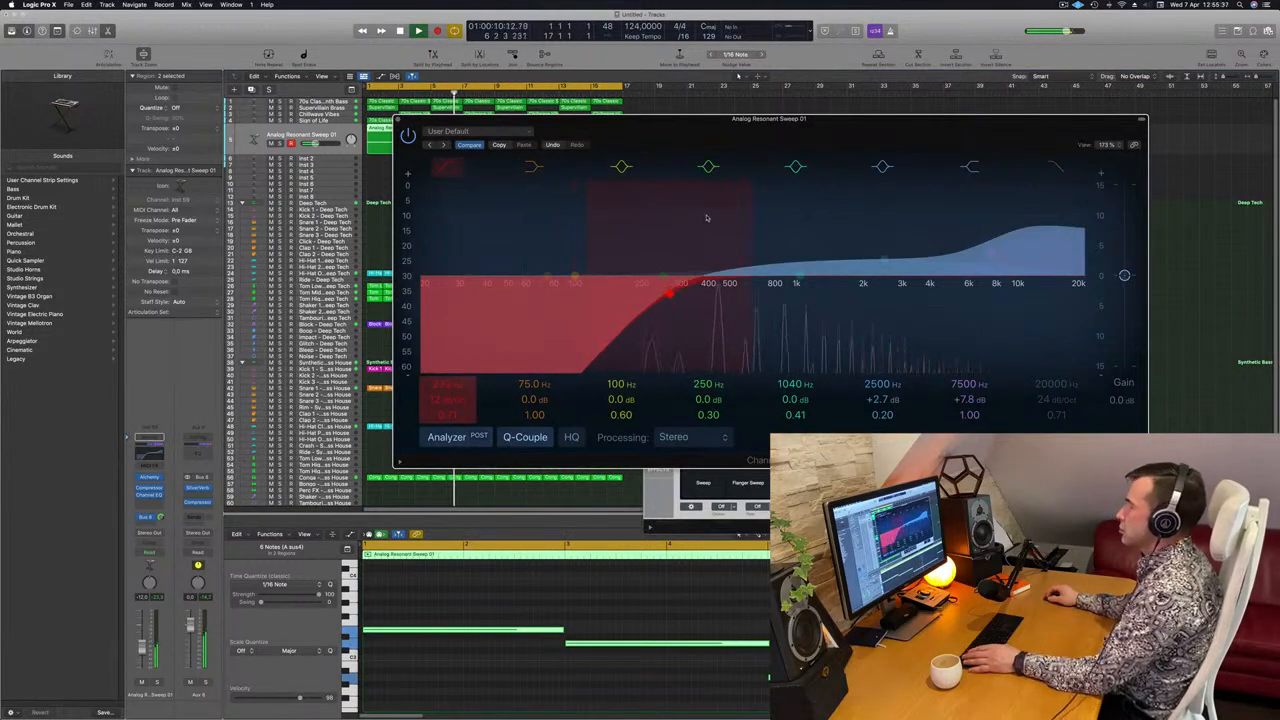
{"action": "left_click_drag", "start_coordinate": [811, 121], "coordinate": [620, 158]}
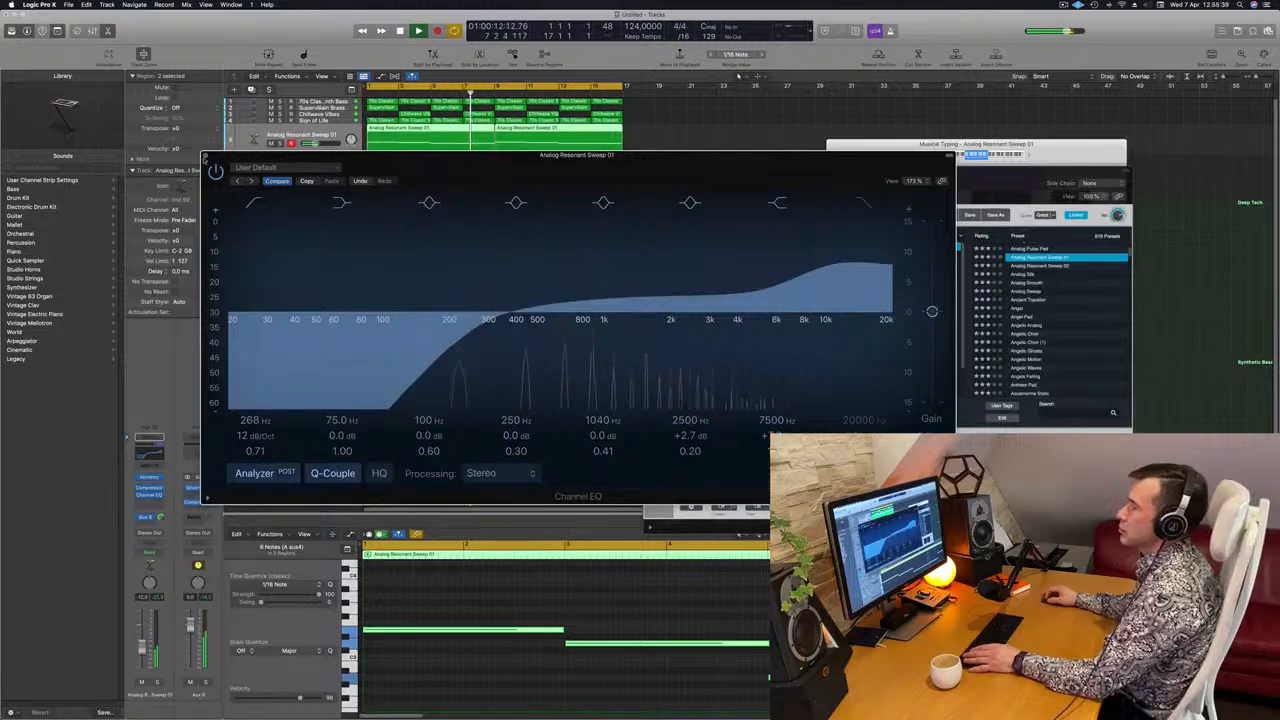
{"action": "left_click", "coordinate": [205, 157]}
- Raise the Analog Resonant Sweep 01 channel volume slightly and reposition the Alchemy window during playback
{"action": "left_click_drag", "start_coordinate": [908, 168], "coordinate": [817, 114]}
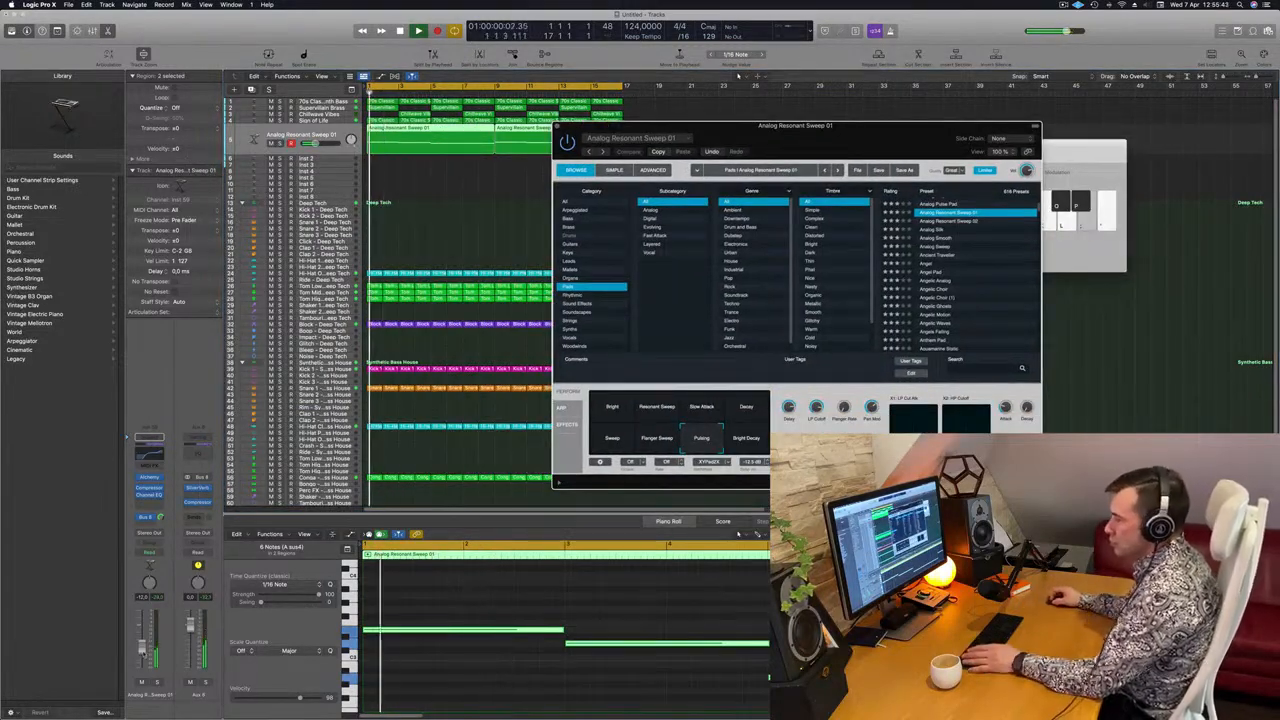
{"action": "left_click_drag", "start_coordinate": [143, 650], "coordinate": [143, 646]}
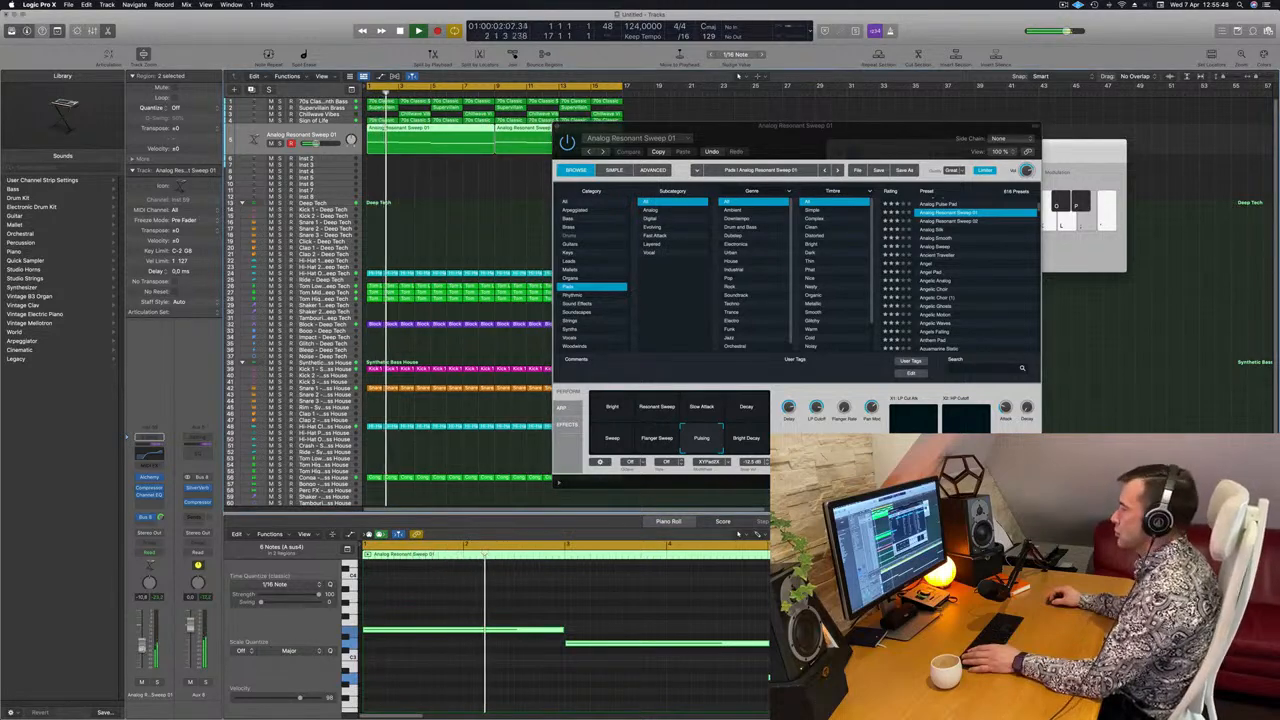
{"action": "left_click_drag", "start_coordinate": [876, 152], "coordinate": [853, 233]}
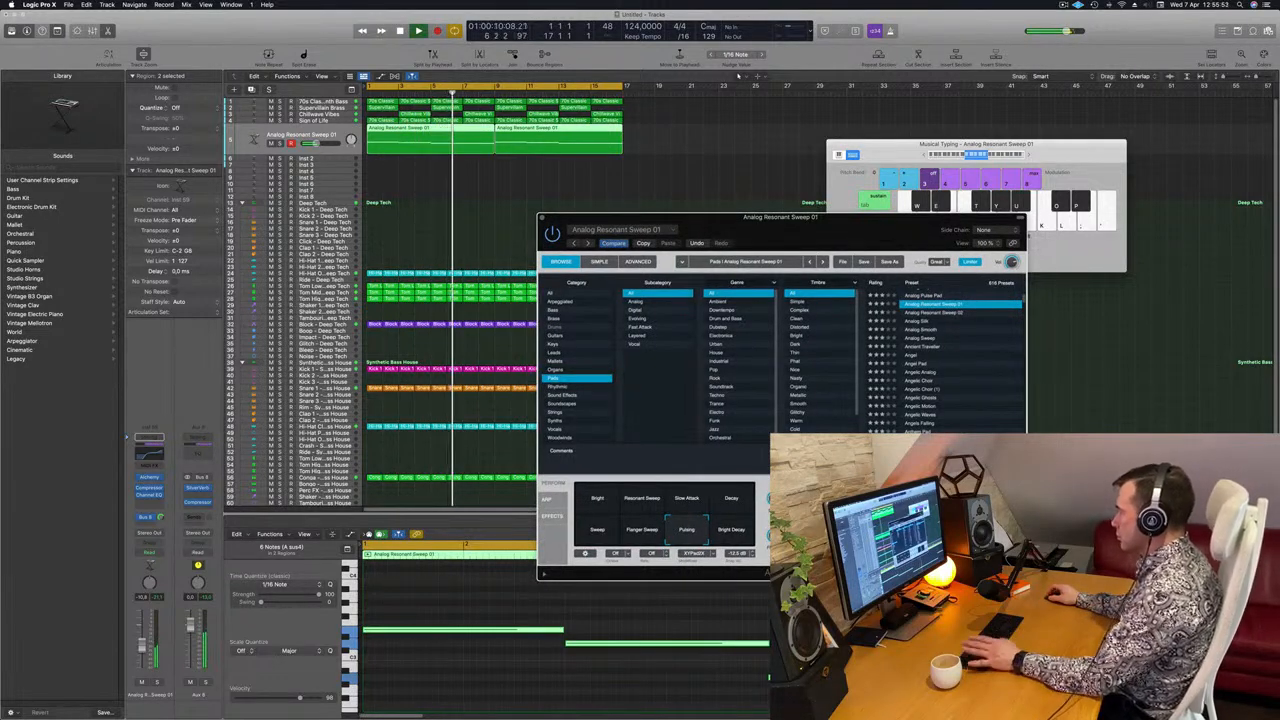
- Replay the loop repeatedly from bar 1 to judge how the pulsing pad sits with the drums and other synths
{"action": "key", "text": "Return"}
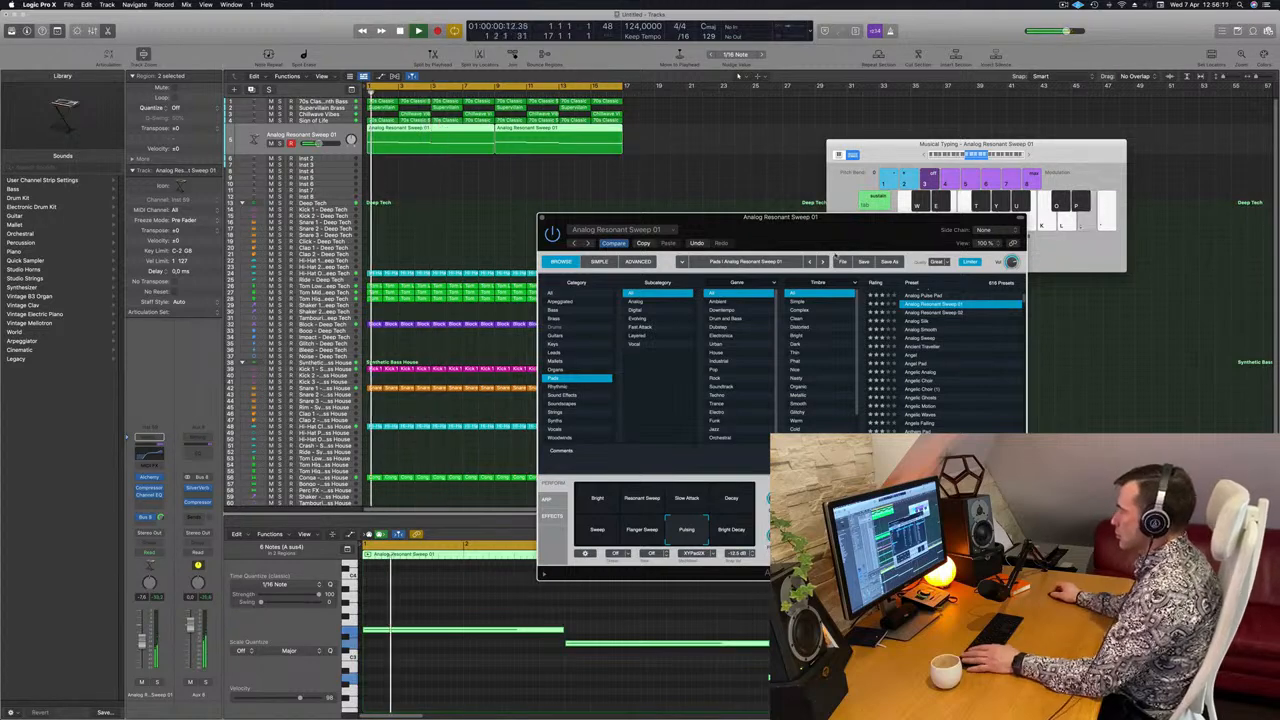
{"action": "left_click_drag", "start_coordinate": [722, 244], "coordinate": [747, 191]}
{"action": "left_click_drag", "start_coordinate": [870, 190], "coordinate": [905, 200]}
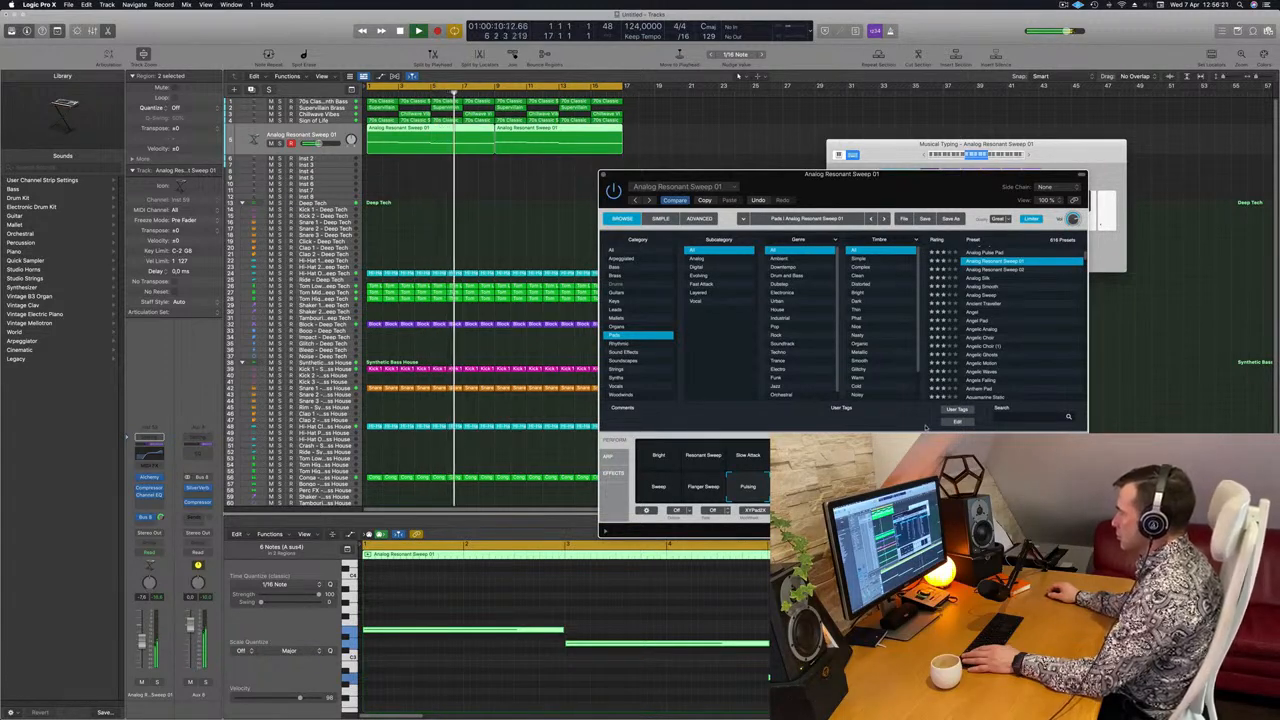
{"action": "key", "text": "Return"}
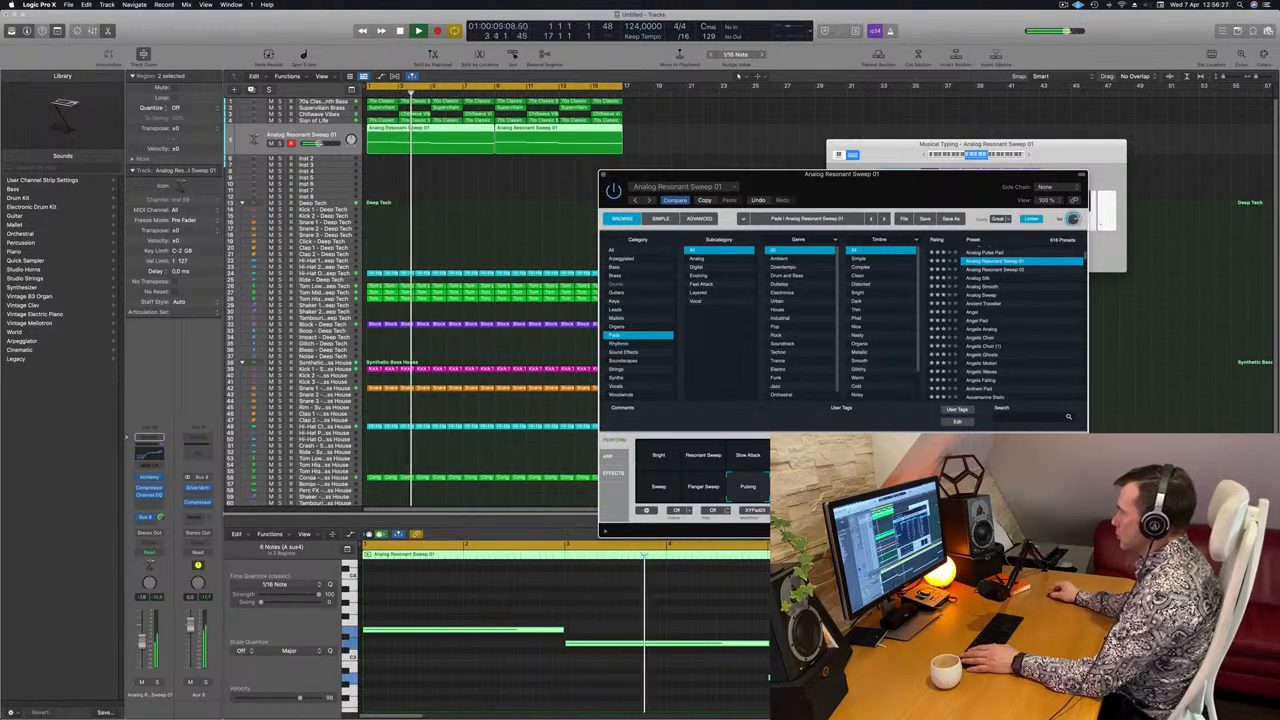
{"action": "key", "text": "Return"}
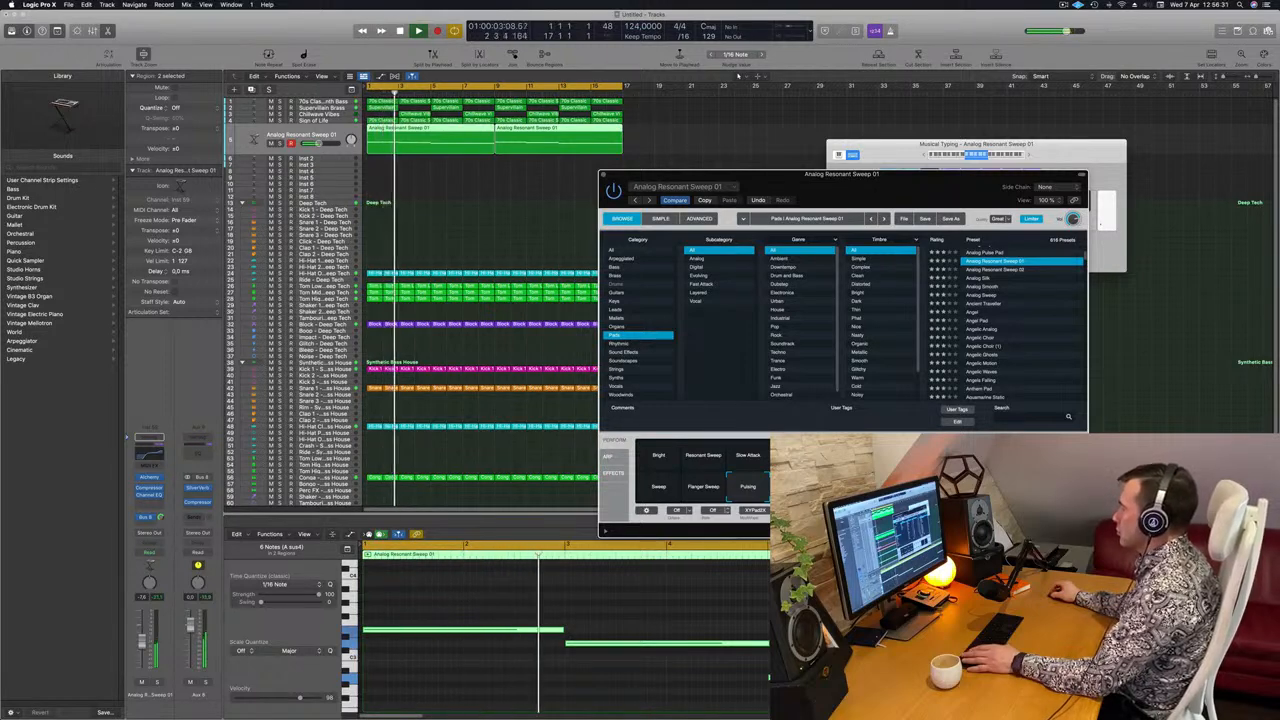
{"action": "left_click_drag", "start_coordinate": [929, 194], "coordinate": [887, 183]}
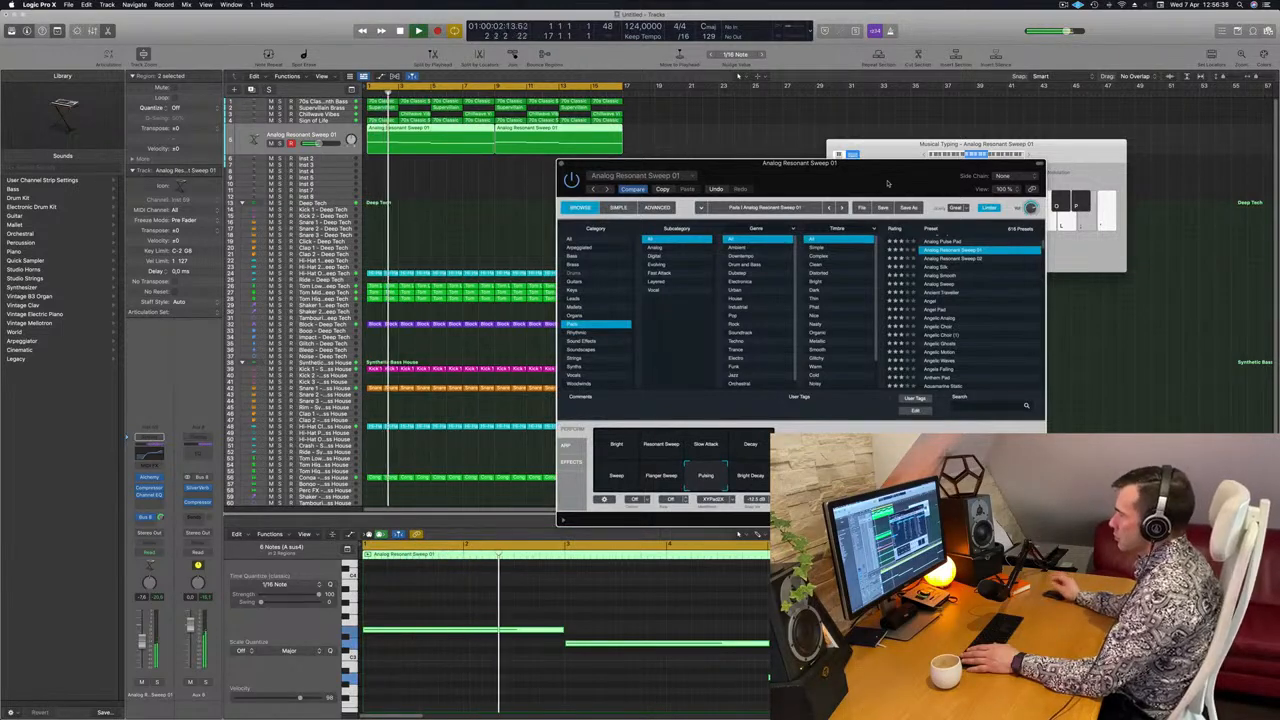
{"action": "left_click_drag", "start_coordinate": [877, 167], "coordinate": [895, 144]}
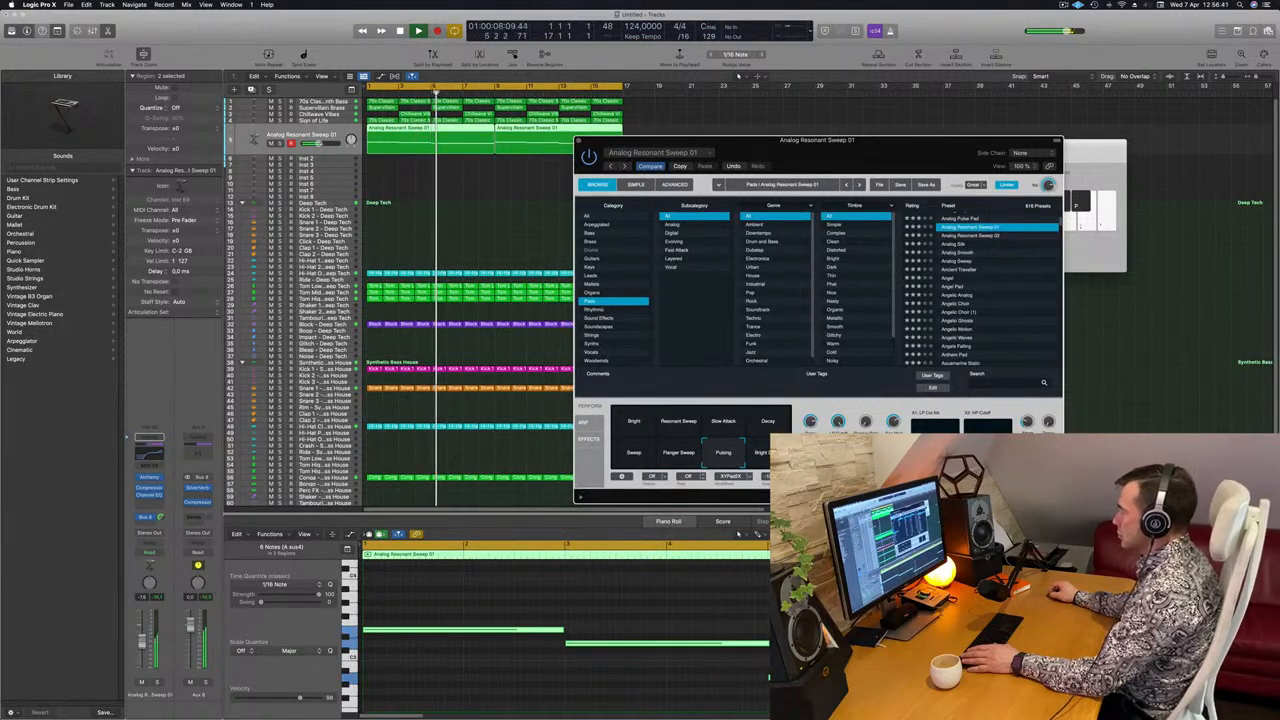
{"action": "key", "text": "Return"}
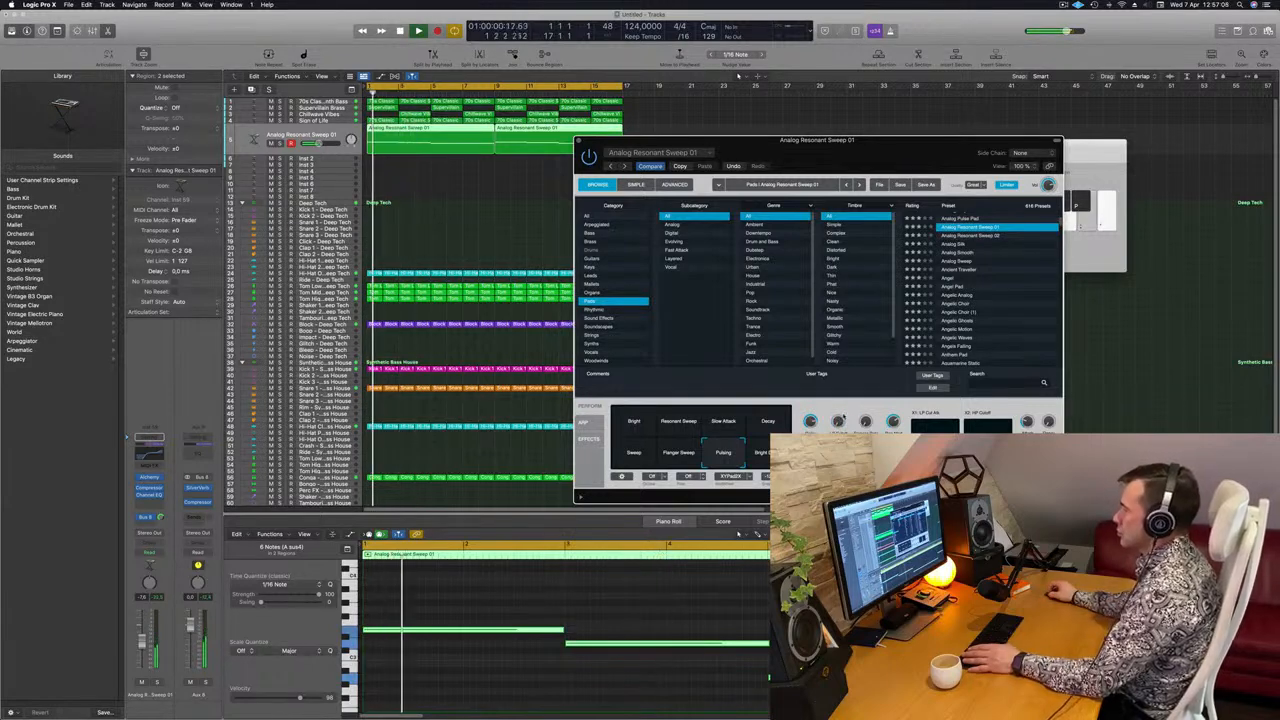
{"action": "key", "text": "Return"}
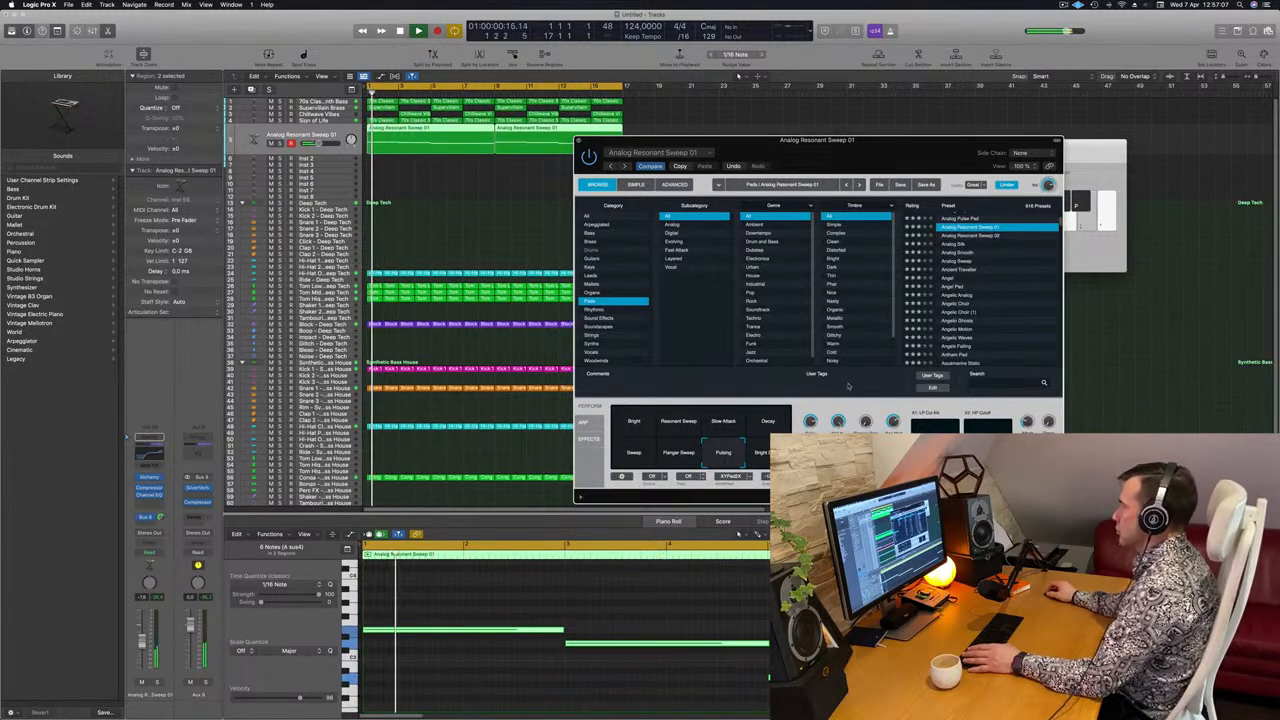
- Move Alchemy off the arrangement, lower the pad channel's volume and replay from the beginning
{"action": "left_click_drag", "start_coordinate": [893, 150], "coordinate": [973, 124]}
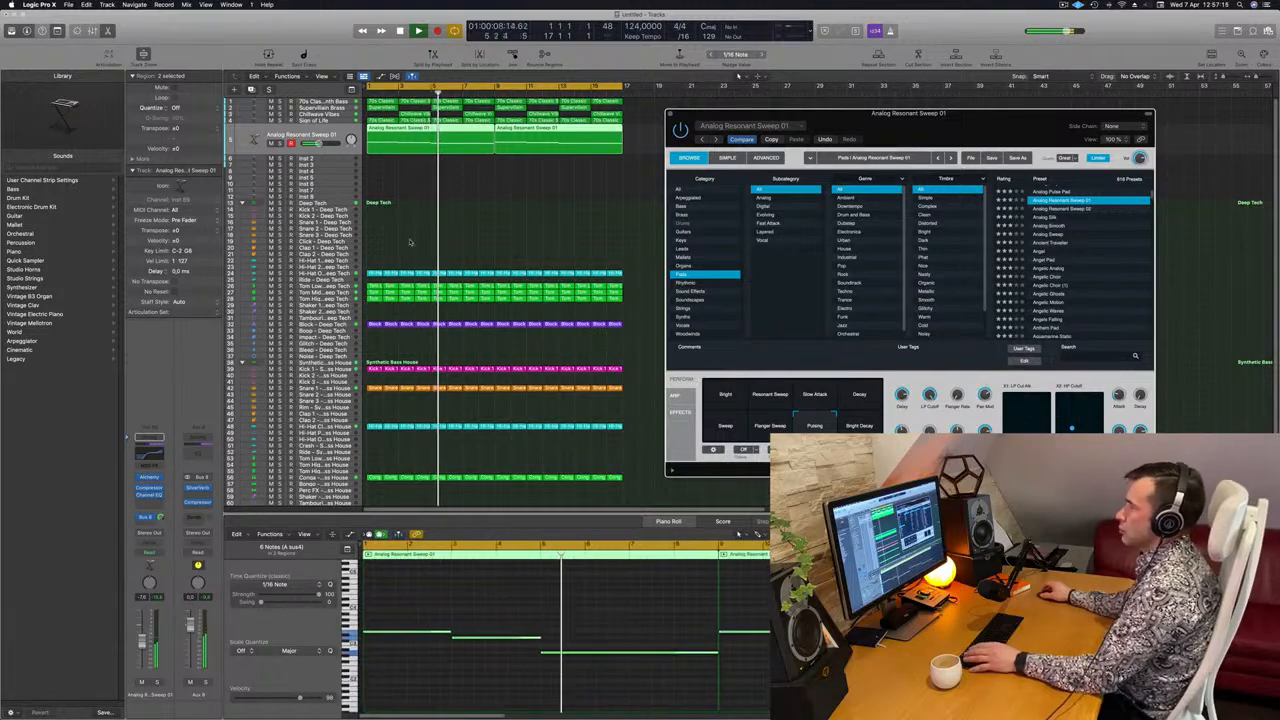
{"action": "left_click_drag", "start_coordinate": [142, 645], "coordinate": [142, 651]}
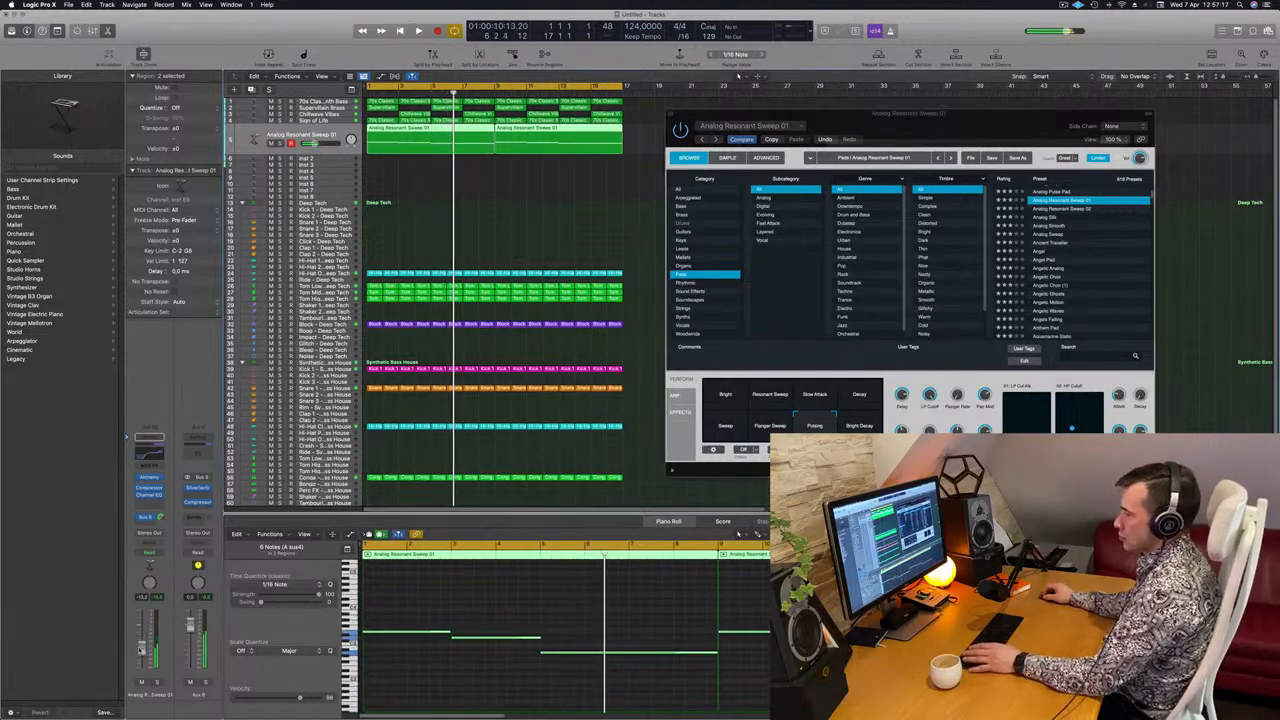
{"action": "key", "text": "Return"}
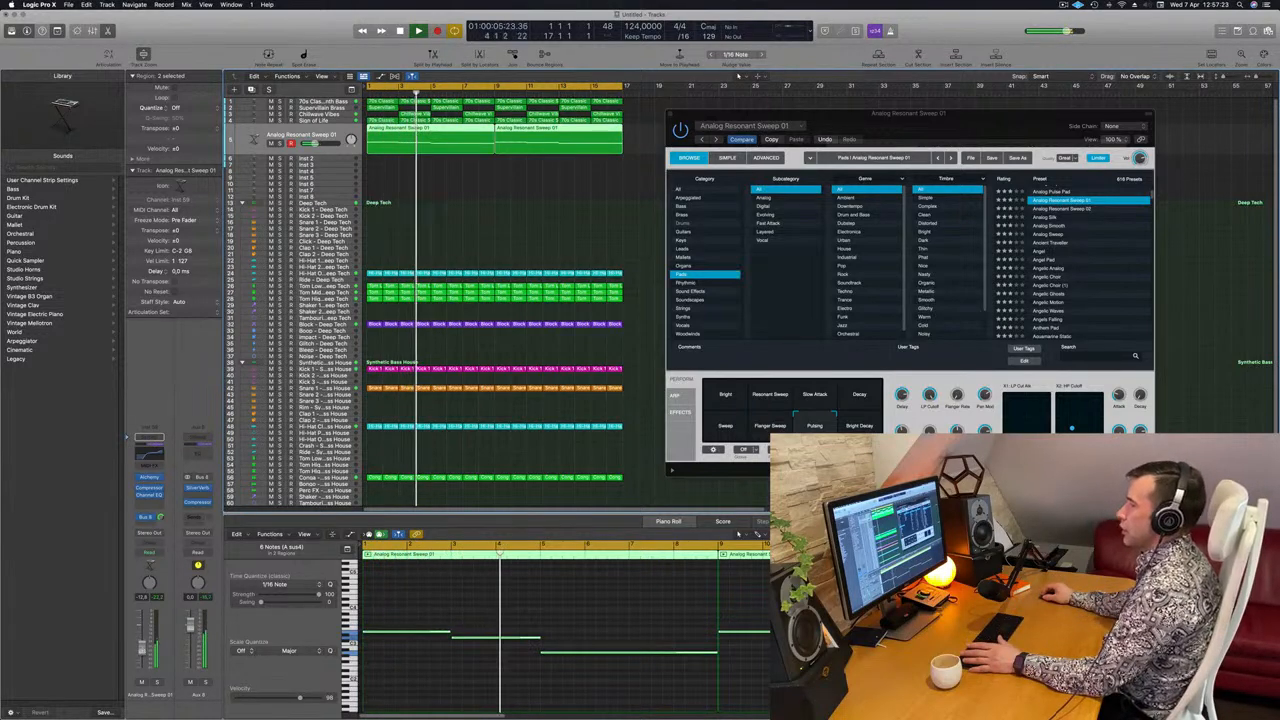
{"action": "key", "text": "Return"}
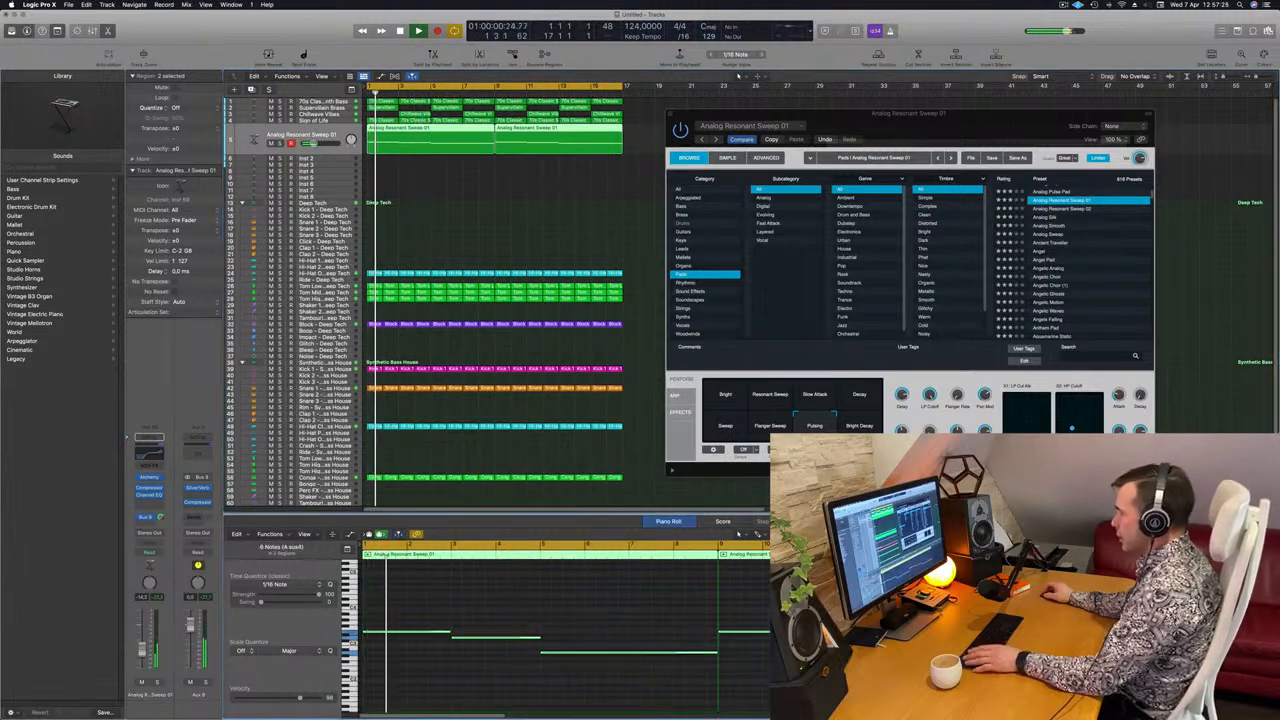
- Duplicate all the pad notes one octave higher in the Piano Roll and replay from the beginning
{"action": "left_click_drag", "start_coordinate": [420, 632], "coordinate": [423, 600]}
{"action": "key", "text": "space"}
{"action": "key", "text": "Return"}
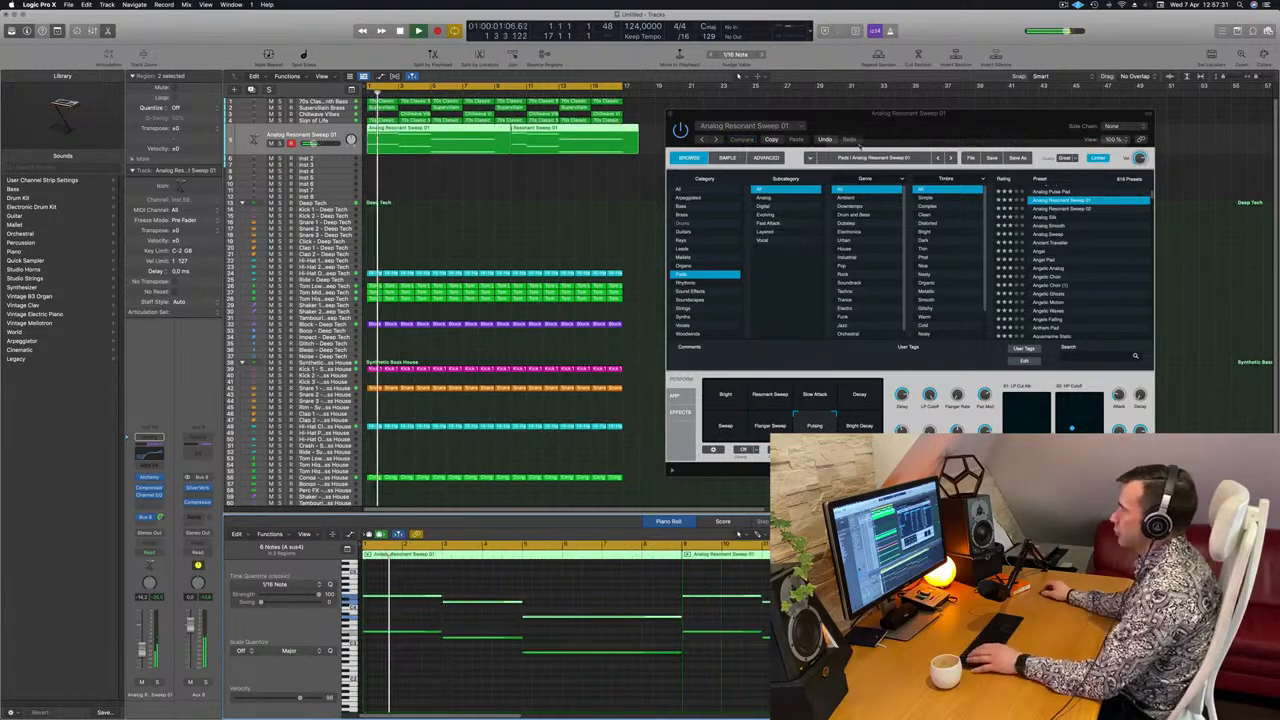
- Duplicate the upper-octave pad notes down to just below the original line as a third voice
{"action": "left_click_drag", "start_coordinate": [1020, 114], "coordinate": [985, 153]}
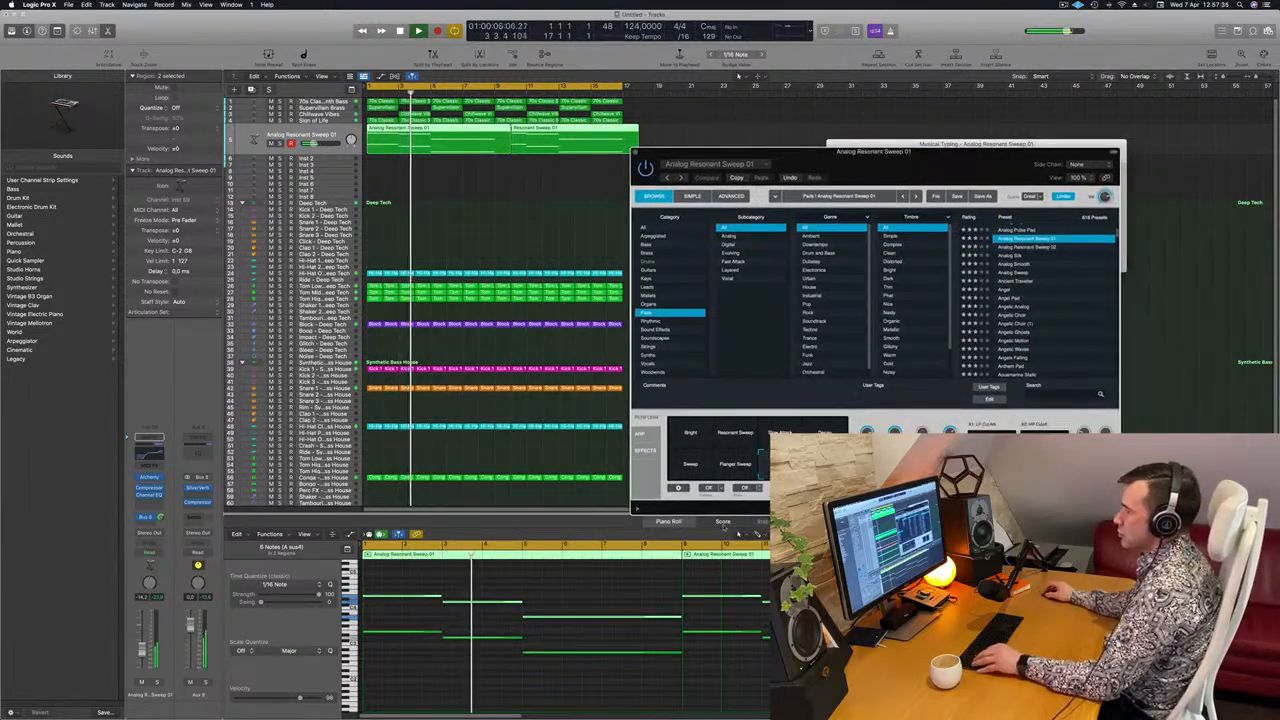
{"action": "scroll", "coordinate": [448, 653], "scroll_direction": "down", "scroll_amount": 1}
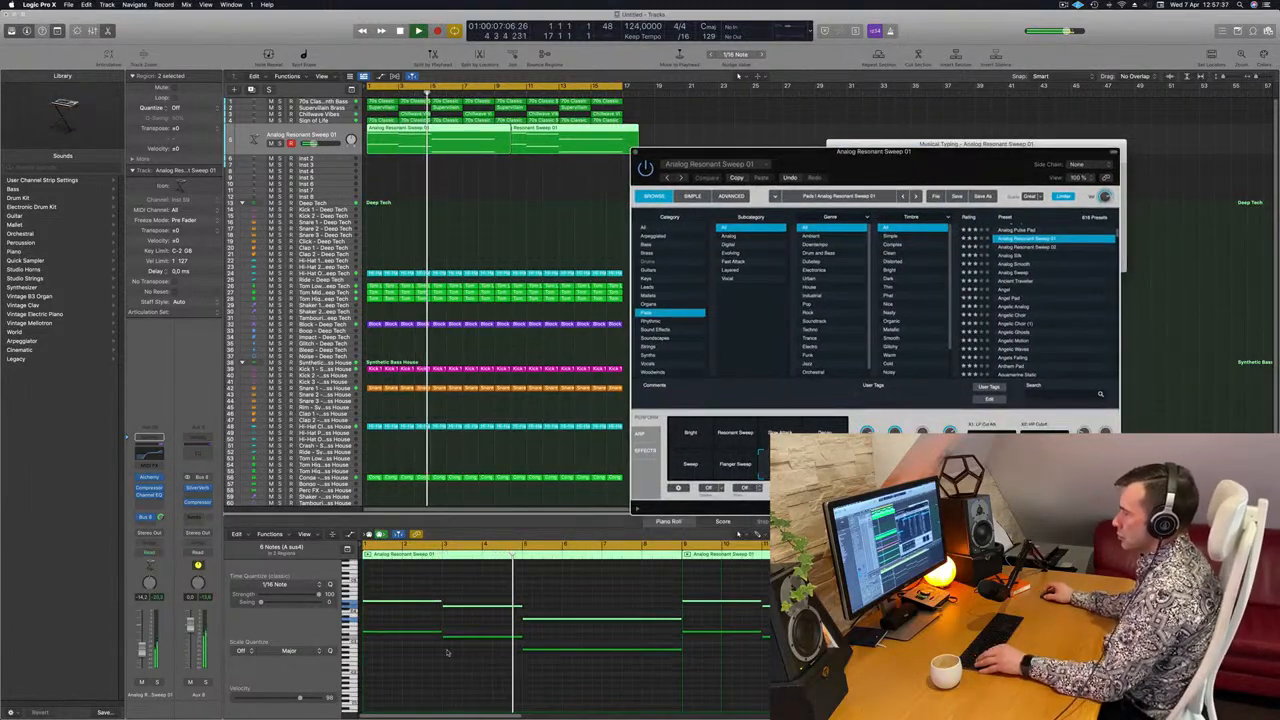
{"action": "left_click_drag", "start_coordinate": [421, 602], "coordinate": [424, 654]}
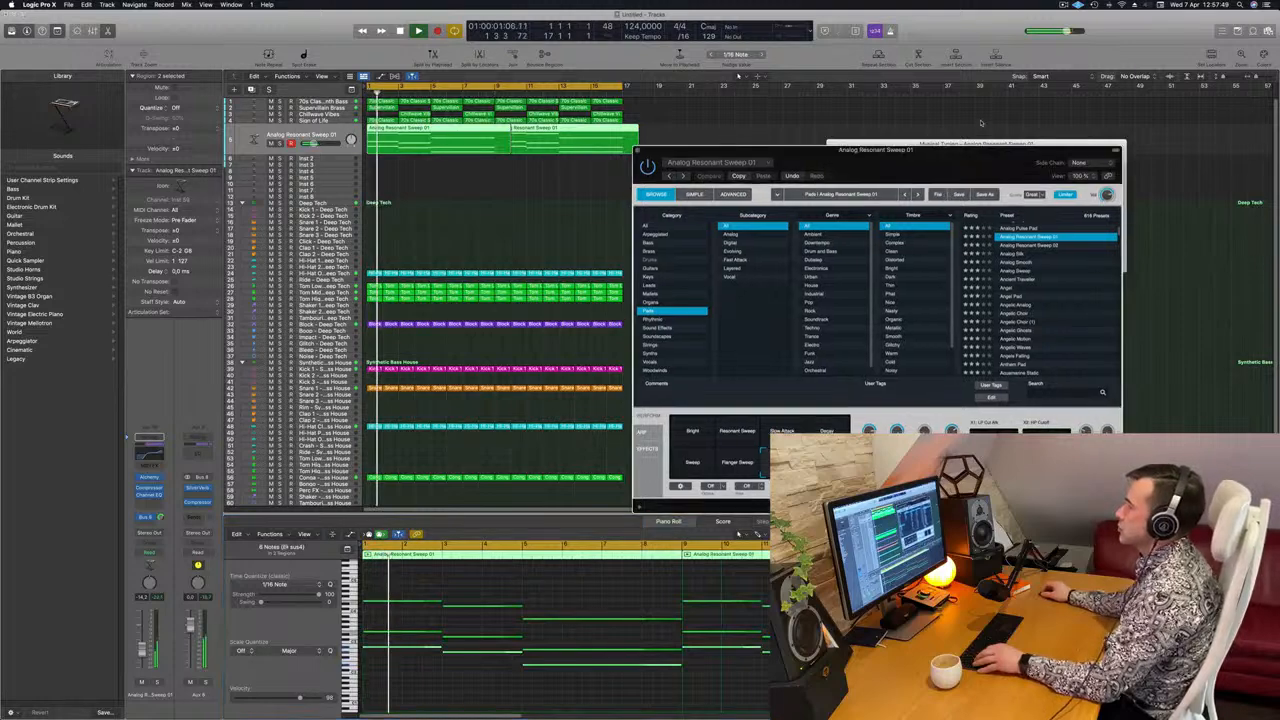
- Move Alchemy aside and undo the third voice duplicated below the original pad line
{"action": "left_click_drag", "start_coordinate": [944, 151], "coordinate": [864, 121]}
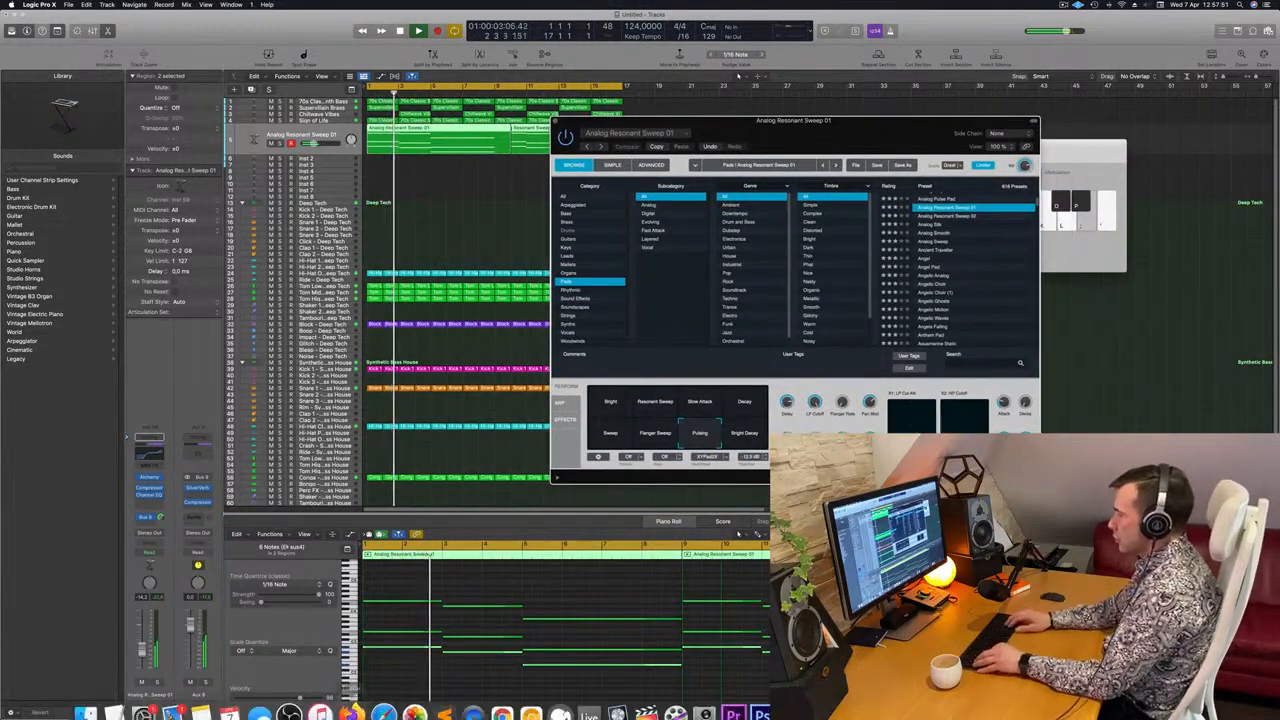
{"action": "left_click", "coordinate": [457, 686]}
{"action": "key", "text": "super+z"}
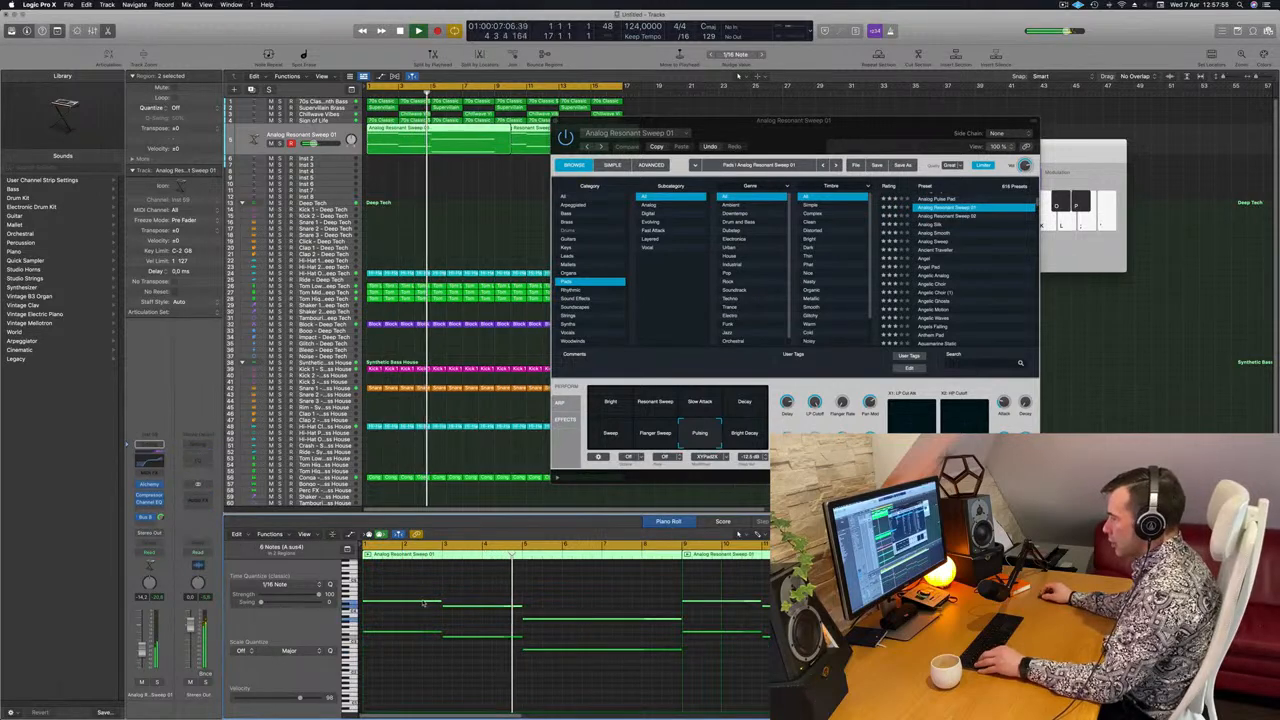
- Try a lower third voice by duplicating the upper-octave pad notes downward and shifting its pitch while the loop plays
{"action": "left_click_drag", "start_coordinate": [423, 603], "coordinate": [423, 665]}
{"action": "key", "text": "Return"}
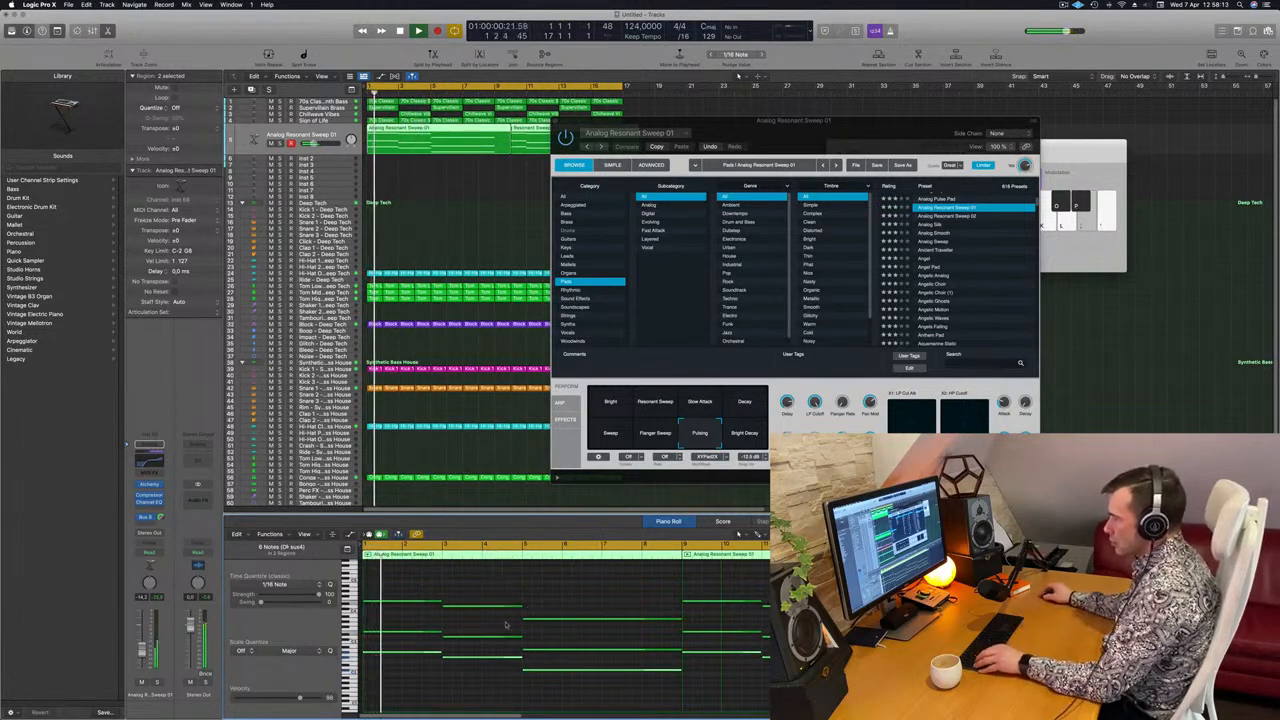
{"action": "mouse_move", "coordinate": [419, 655]}
{"action": "left_mouse_down"}
{"action": "mouse_move", "coordinate": [420, 636]}
{"action": "mouse_move", "coordinate": [419, 655]}
{"action": "left_mouse_up"}
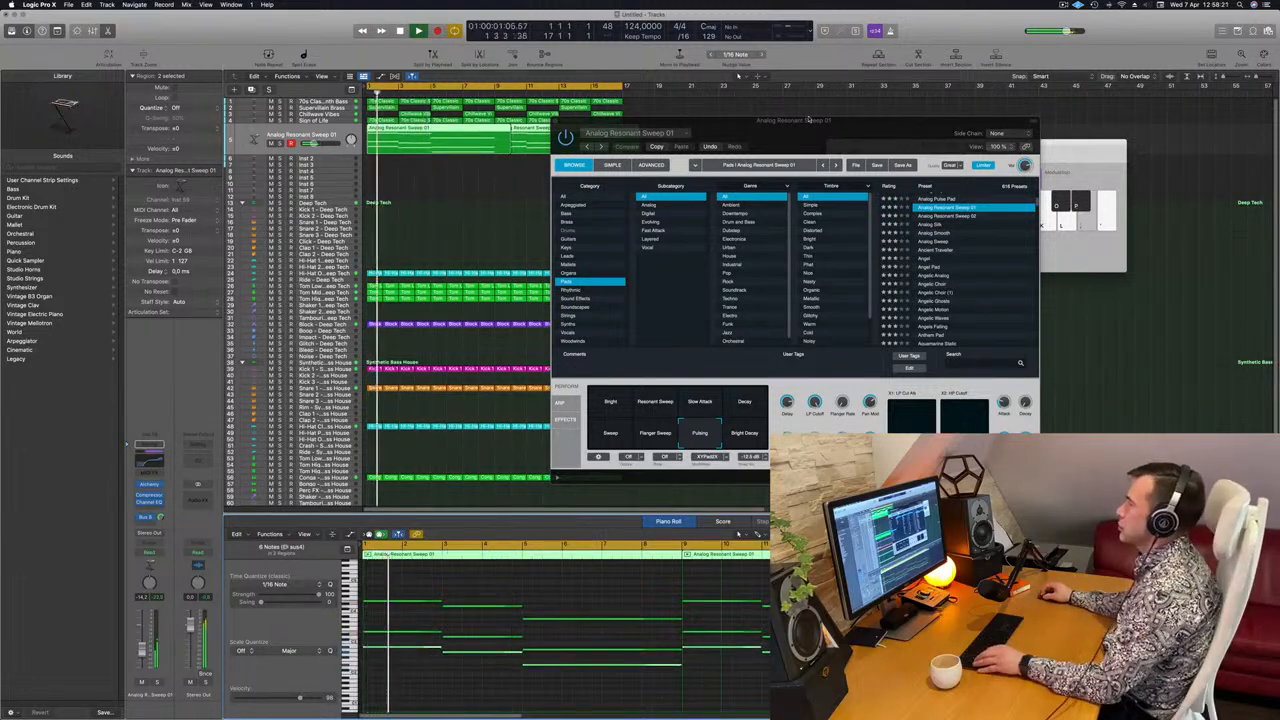
{"action": "left_click_drag", "start_coordinate": [809, 119], "coordinate": [820, 117]}
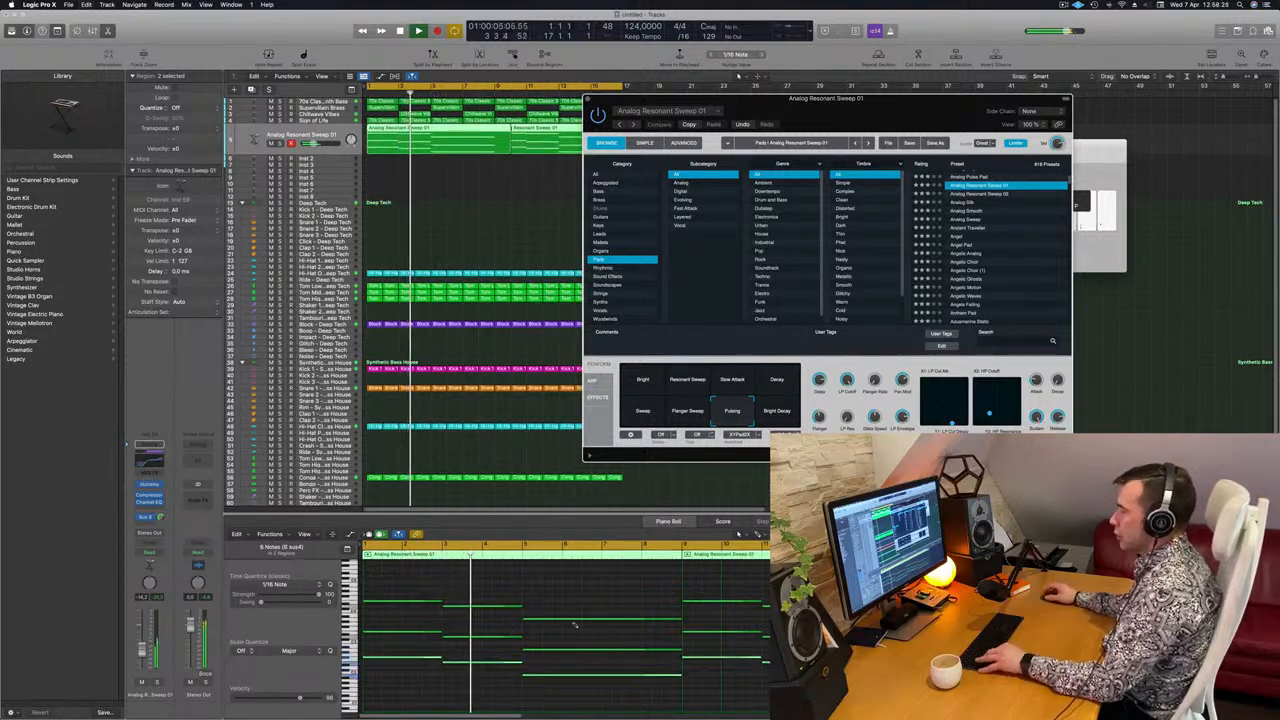
{"action": "key", "text": "space"}
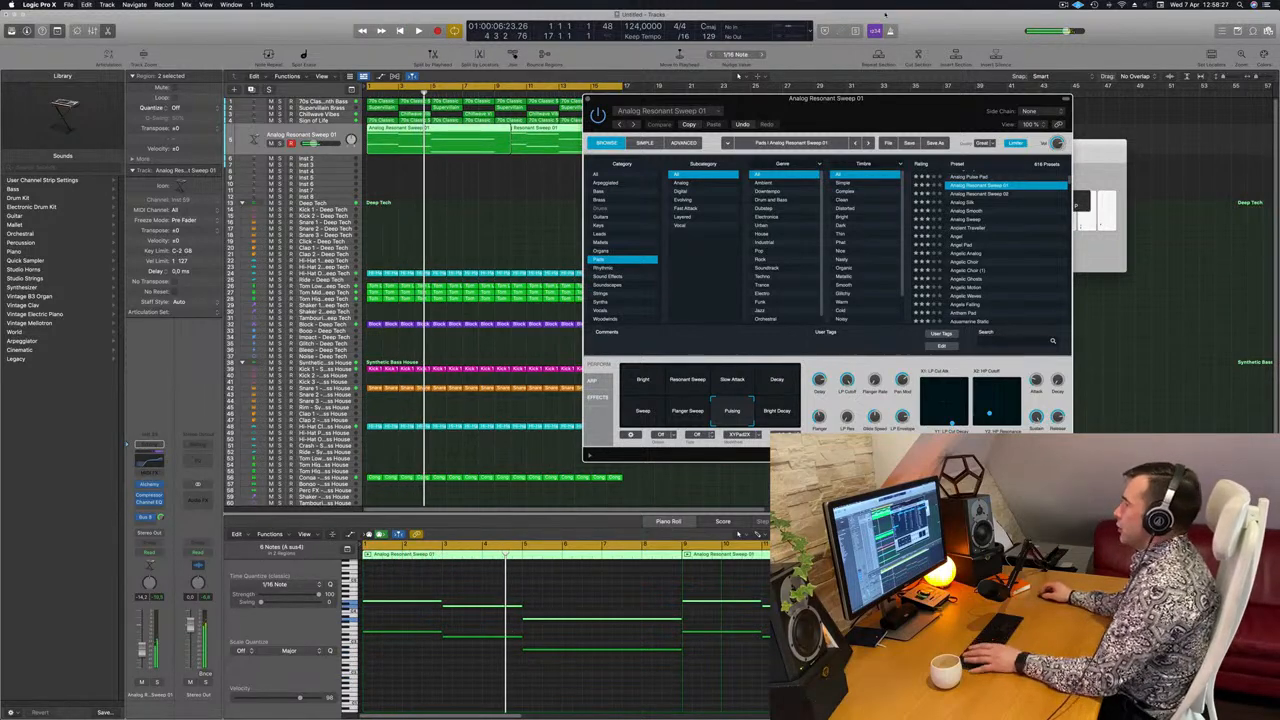
- Lower the pad channel's volume in two stages while replaying the loop from the beginning, keeping Alchemy out of the way
{"action": "left_click_drag", "start_coordinate": [885, 111], "coordinate": [793, 116]}
{"action": "key", "text": "space"}
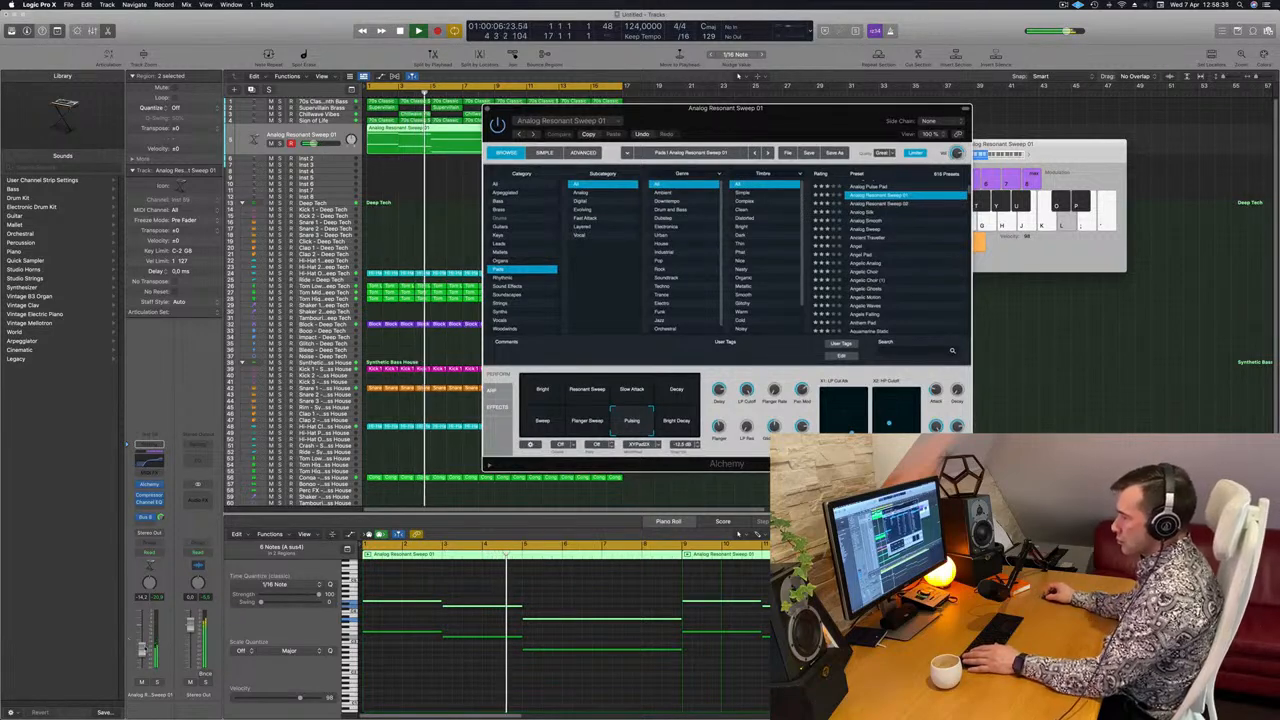
{"action": "left_click_drag", "start_coordinate": [142, 649], "coordinate": [142, 669]}
{"action": "key", "text": "Return"}
{"action": "key", "text": "Return"}
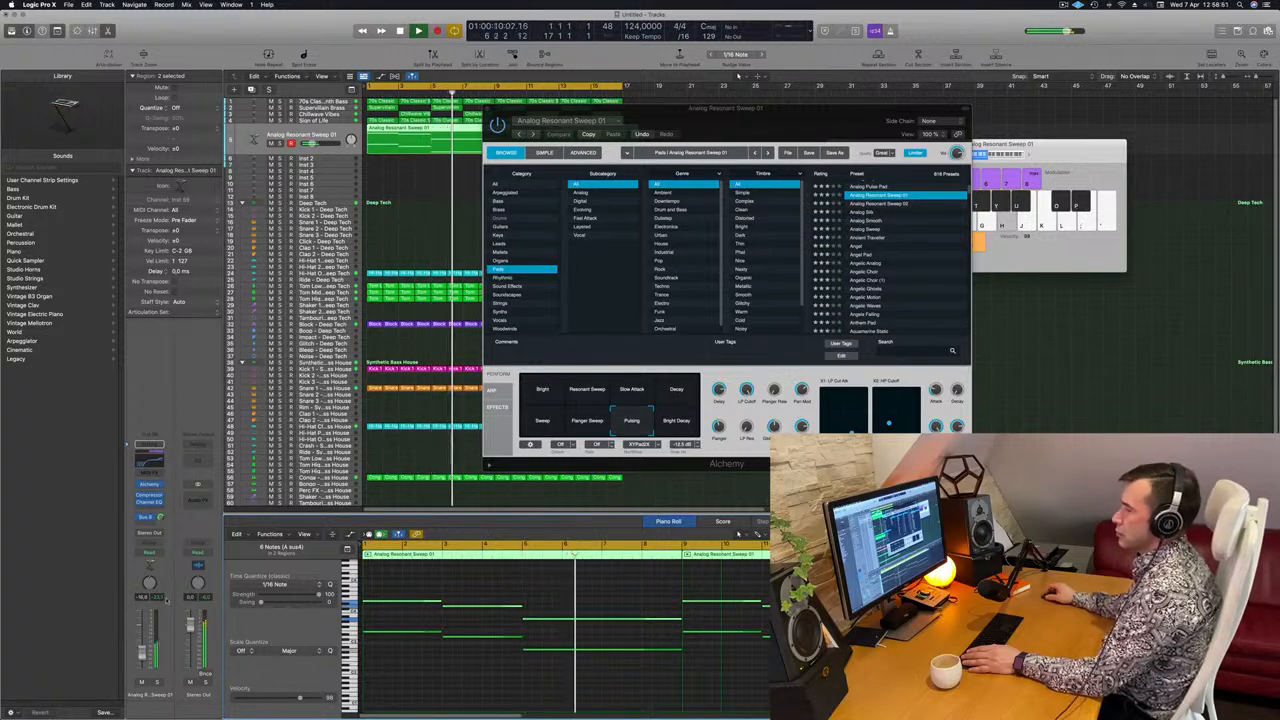
{"action": "left_click_drag", "start_coordinate": [627, 108], "coordinate": [585, 115]}
{"action": "key", "text": "space"}
{"action": "key", "text": "Return"}
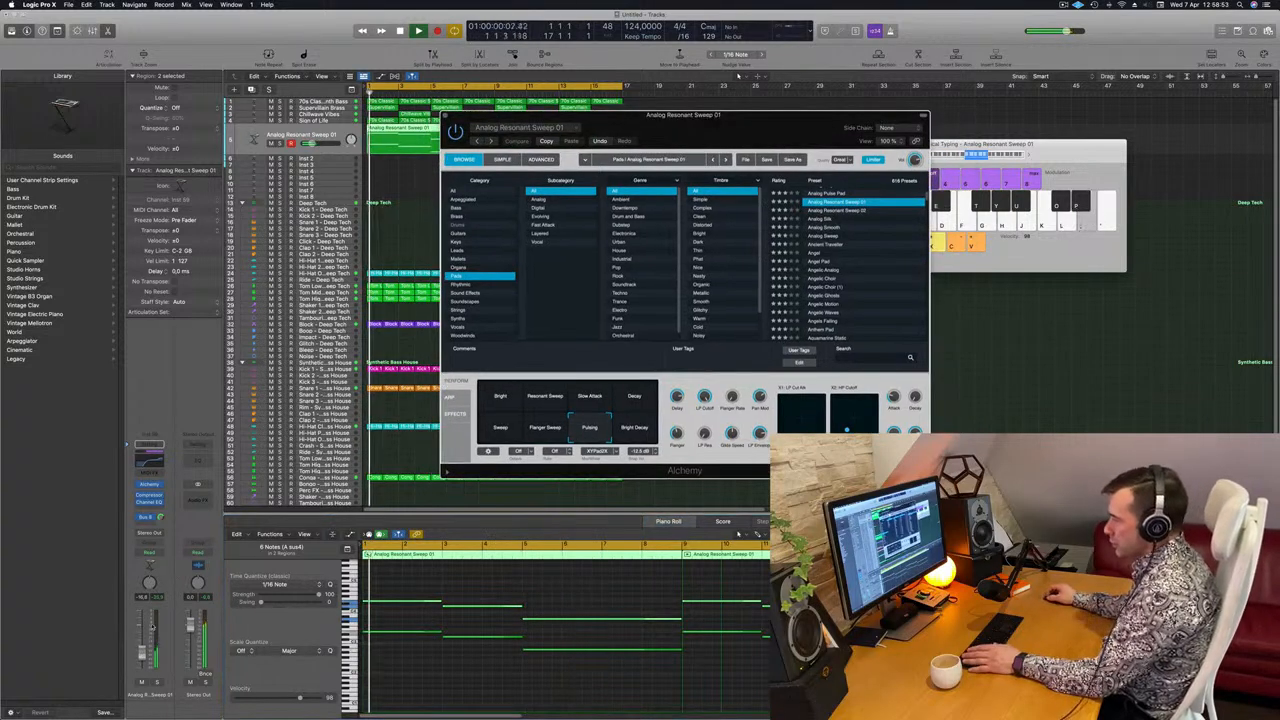
{"action": "left_click_drag", "start_coordinate": [141, 656], "coordinate": [141, 658]}
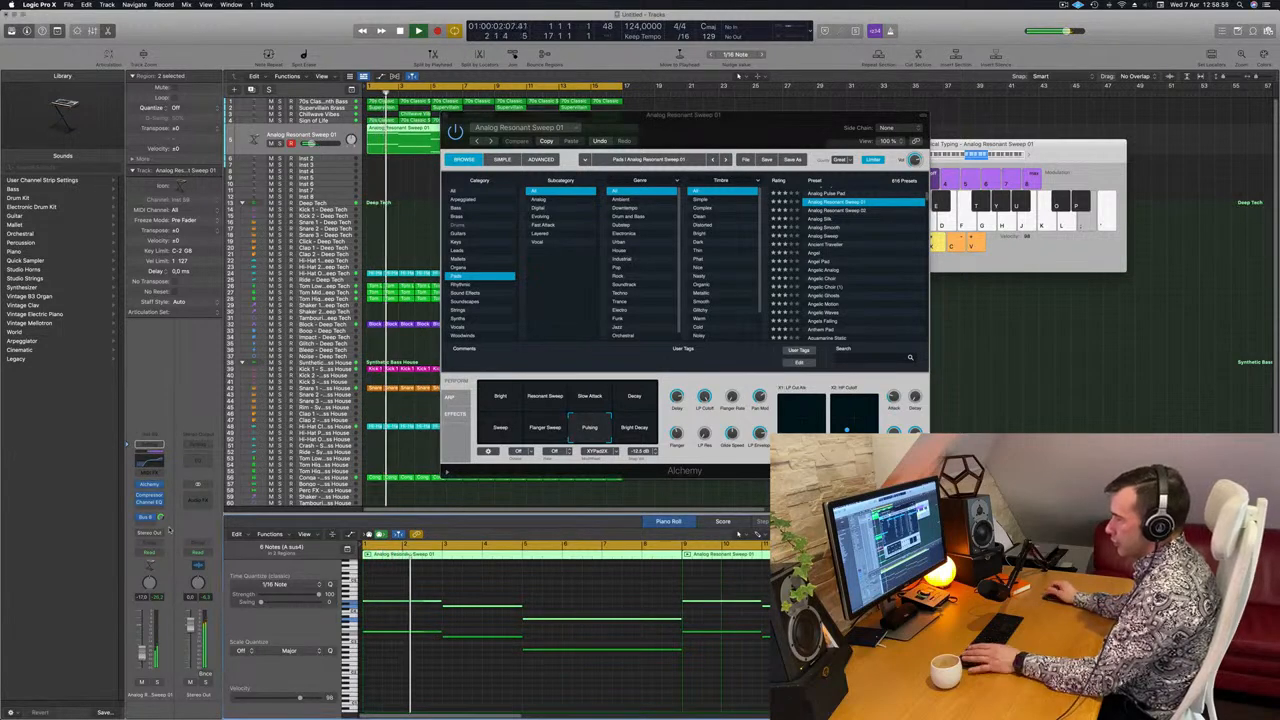
- In the pad's Channel EQ, raise the high shelf strongly at 7950 Hz and set the low cut to 402 Hz
{"action": "key", "text": "Return"}
{"action": "left_click", "coordinate": [152, 463]}
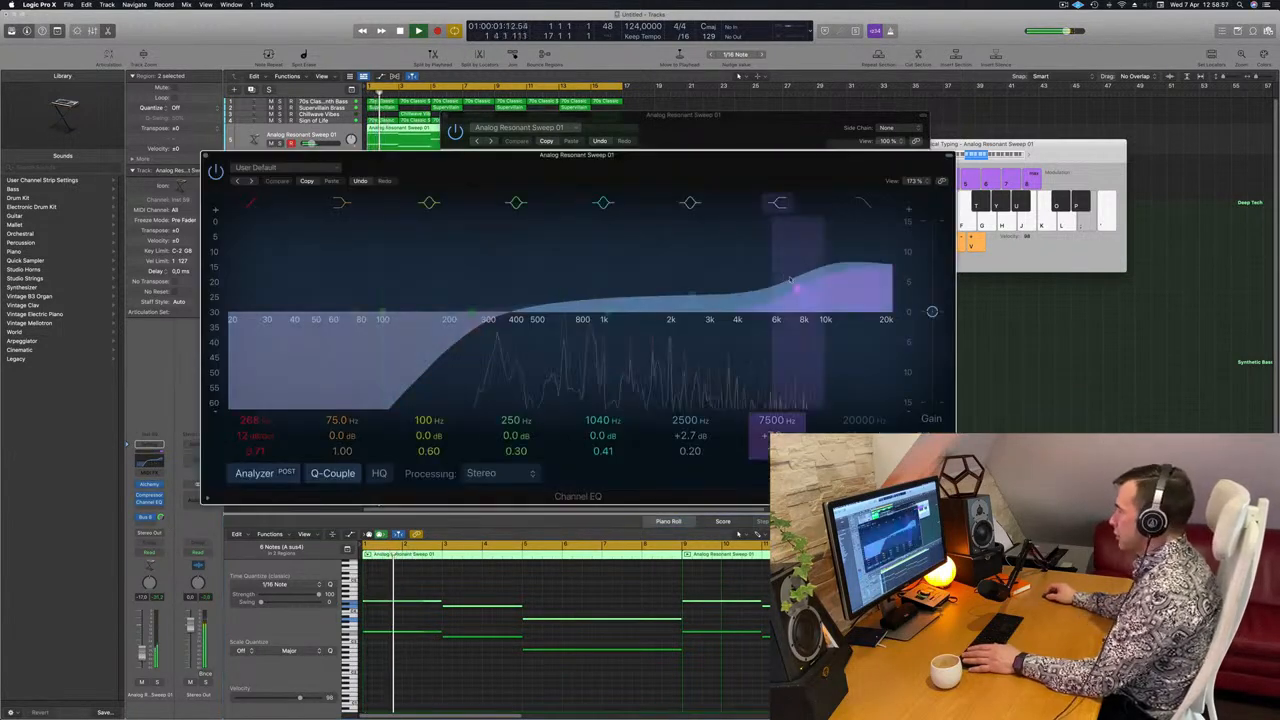
{"action": "mouse_move", "coordinate": [798, 290]}
{"action": "left_mouse_down"}
{"action": "mouse_move", "coordinate": [787, 236]}
{"action": "mouse_move", "coordinate": [816, 208]}
{"action": "mouse_move", "coordinate": [801, 226]}
{"action": "mouse_move", "coordinate": [802, 265]}
{"action": "left_mouse_up"}
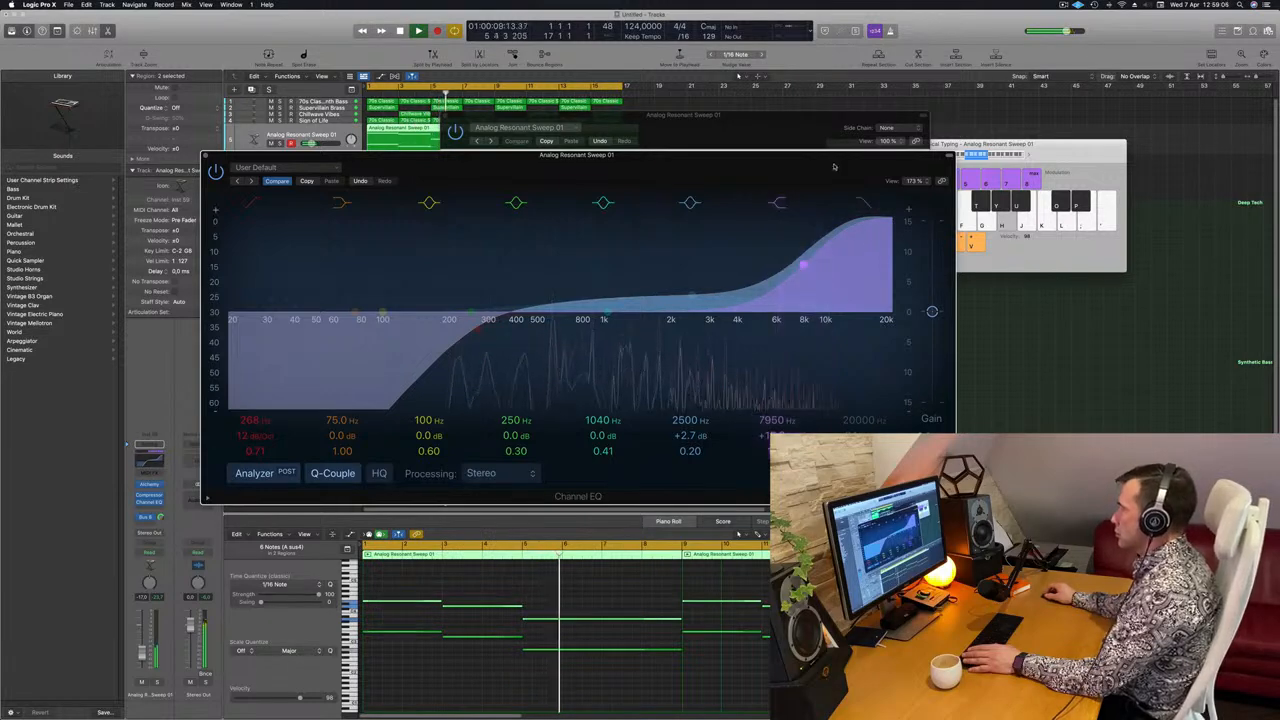
{"action": "left_click_drag", "start_coordinate": [782, 165], "coordinate": [952, 173]}
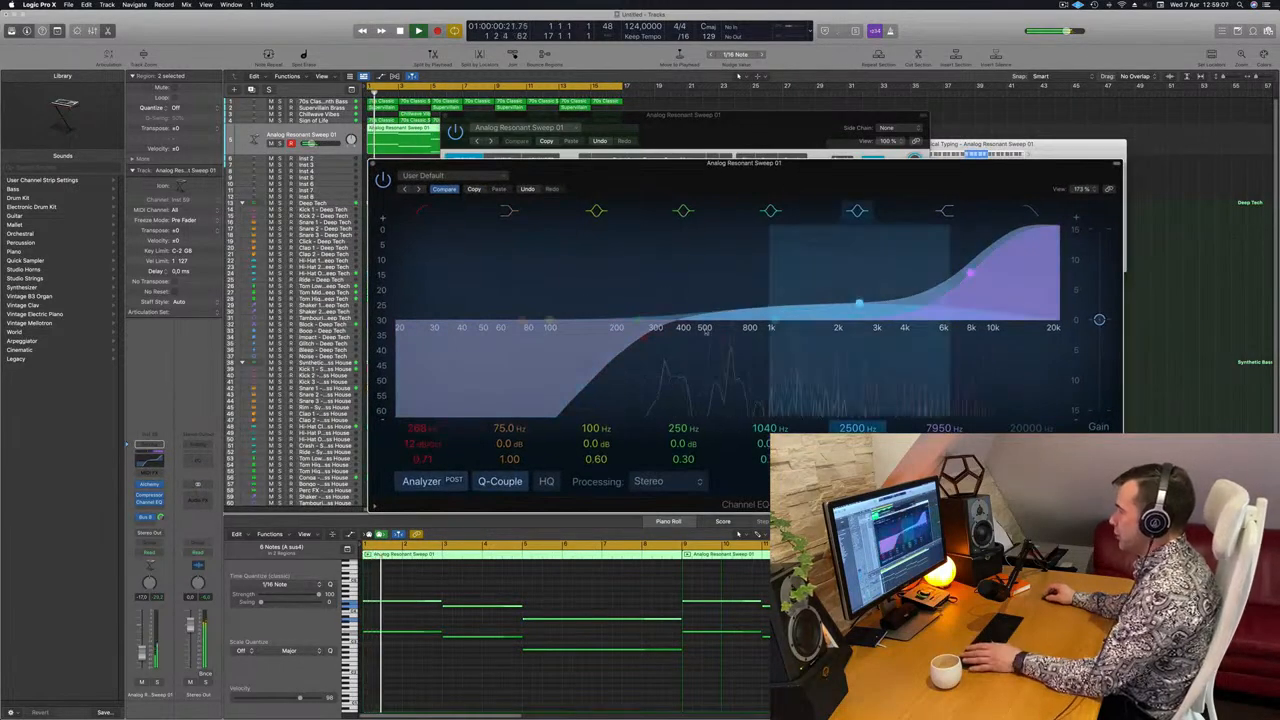
{"action": "mouse_move", "coordinate": [657, 337]}
{"action": "left_mouse_down"}
{"action": "mouse_move", "coordinate": [710, 341]}
{"action": "mouse_move", "coordinate": [680, 342]}
{"action": "left_mouse_up"}
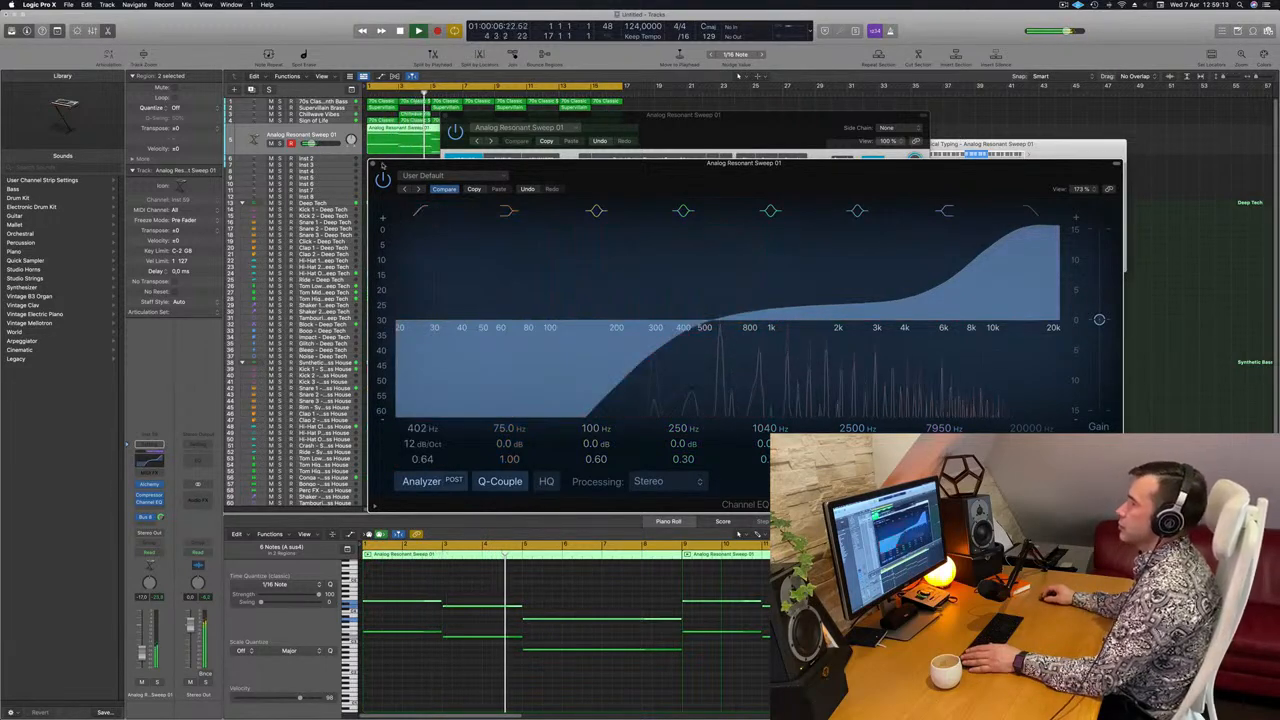
- Split the first pad region at bar 9 and join the cut-off piece to the second pad region
{"action": "left_click_drag", "start_coordinate": [747, 118], "coordinate": [1037, 97]}
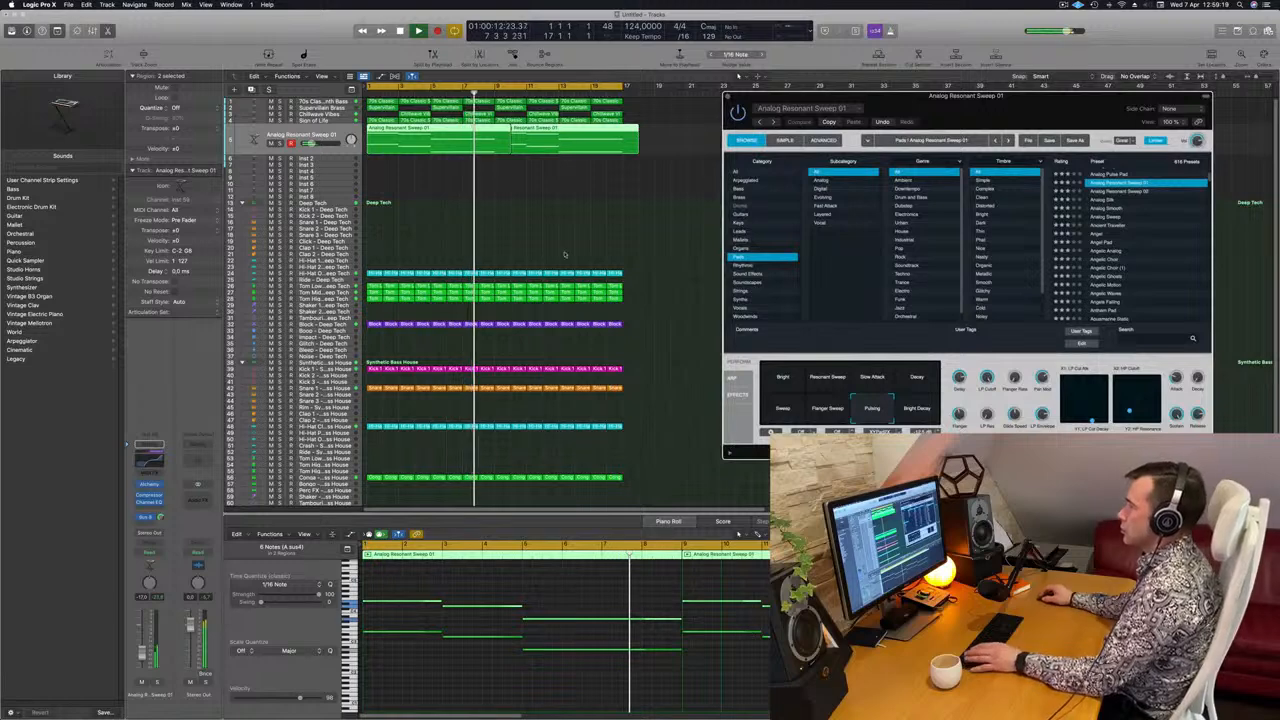
{"action": "left_click", "coordinate": [492, 133]}
{"action": "left_click", "coordinate": [704, 239]}
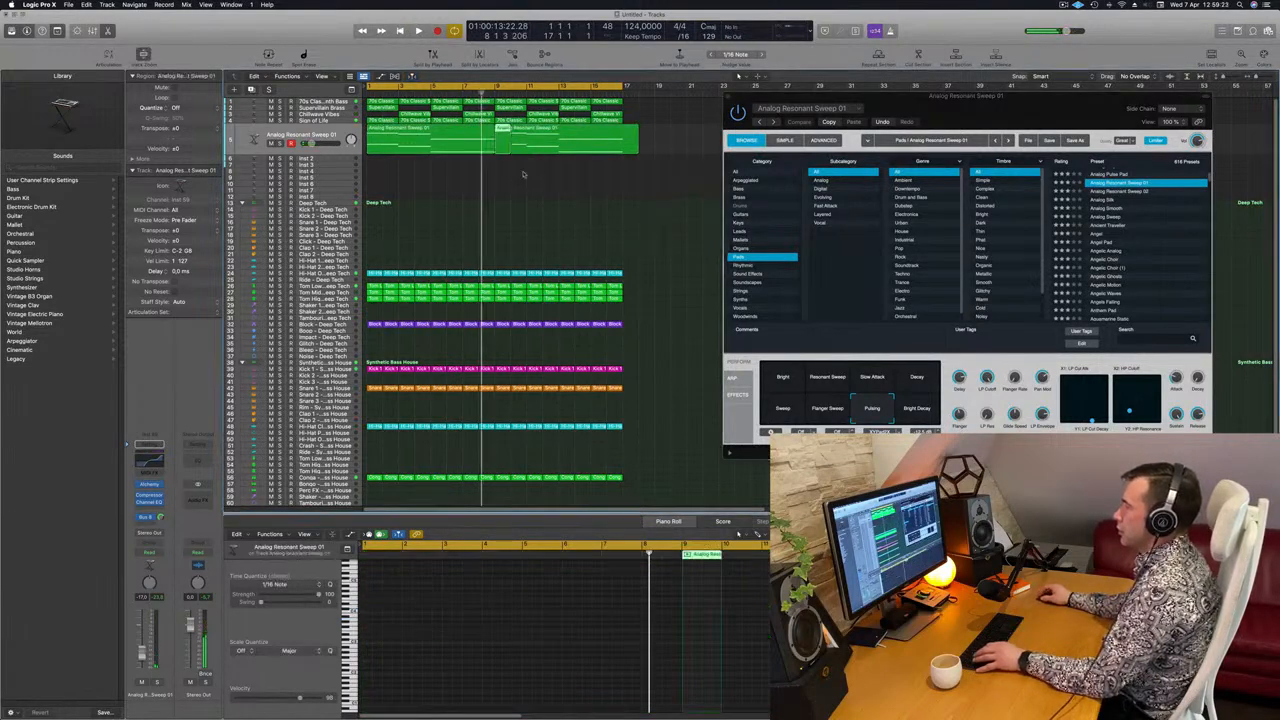
{"action": "key", "text": "Return"}
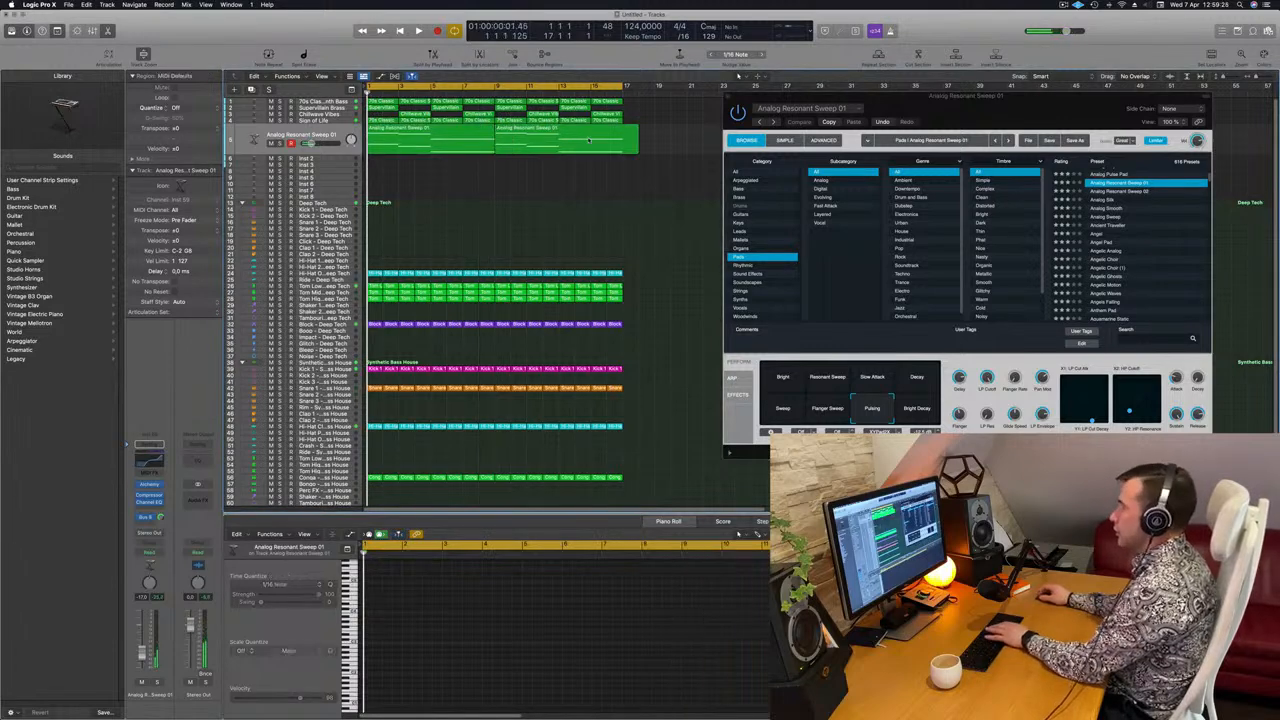
- Cut the second pad region at bar 17 and delete the leftover tail
{"action": "left_click", "coordinate": [627, 147]}
{"action": "left_click", "coordinate": [623, 147]}
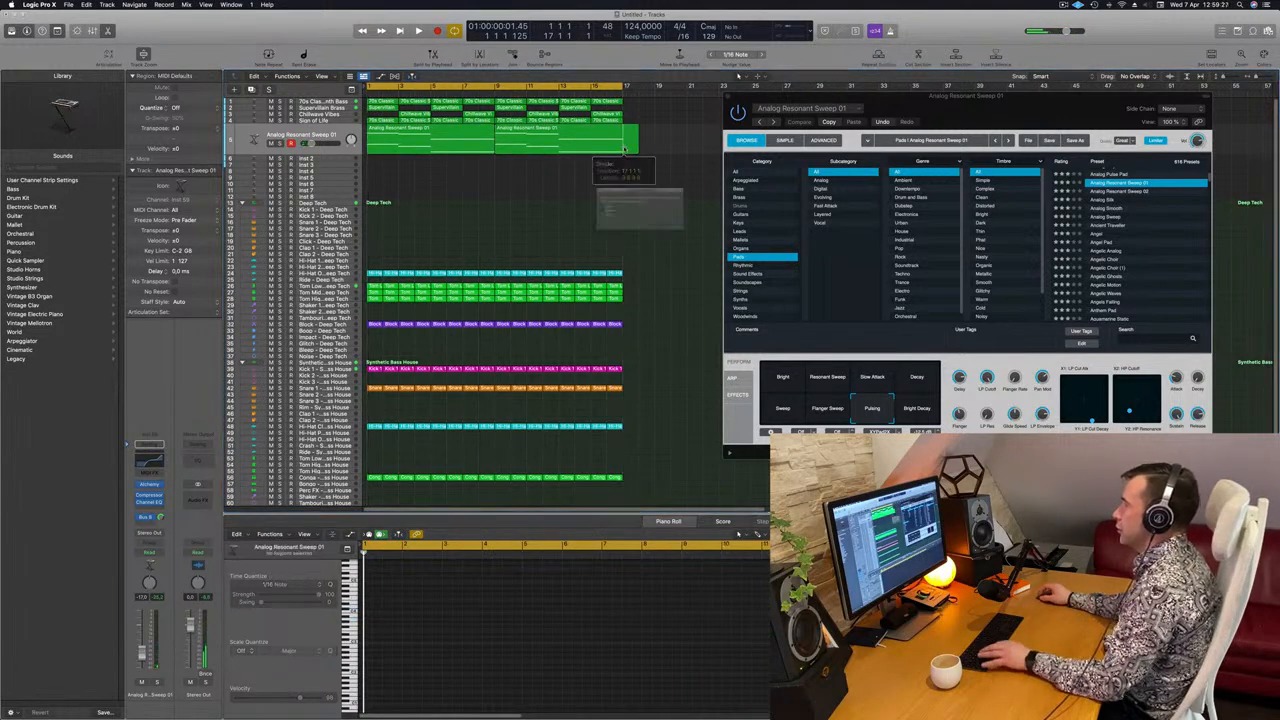
{"action": "left_click", "coordinate": [707, 238]}
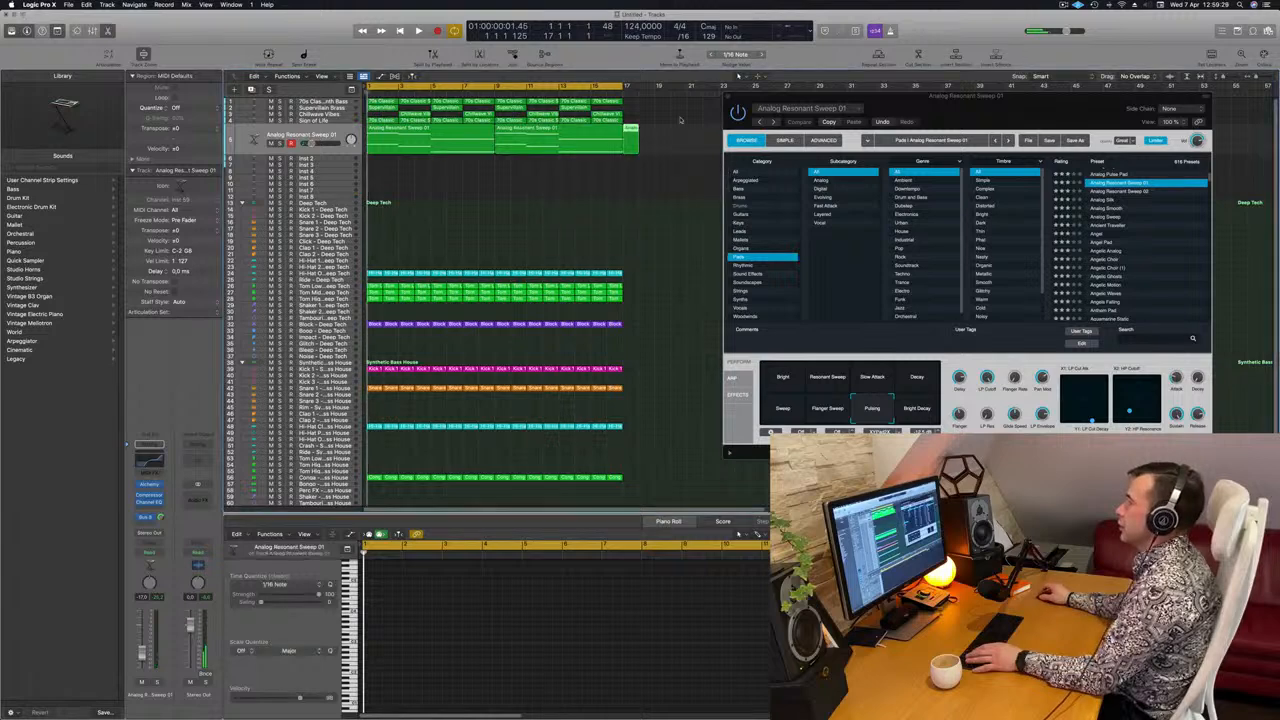
- Play the loop and restart it from the beginning to check the trimmed pad regions against the other tracks
{"action": "key", "text": "space"}
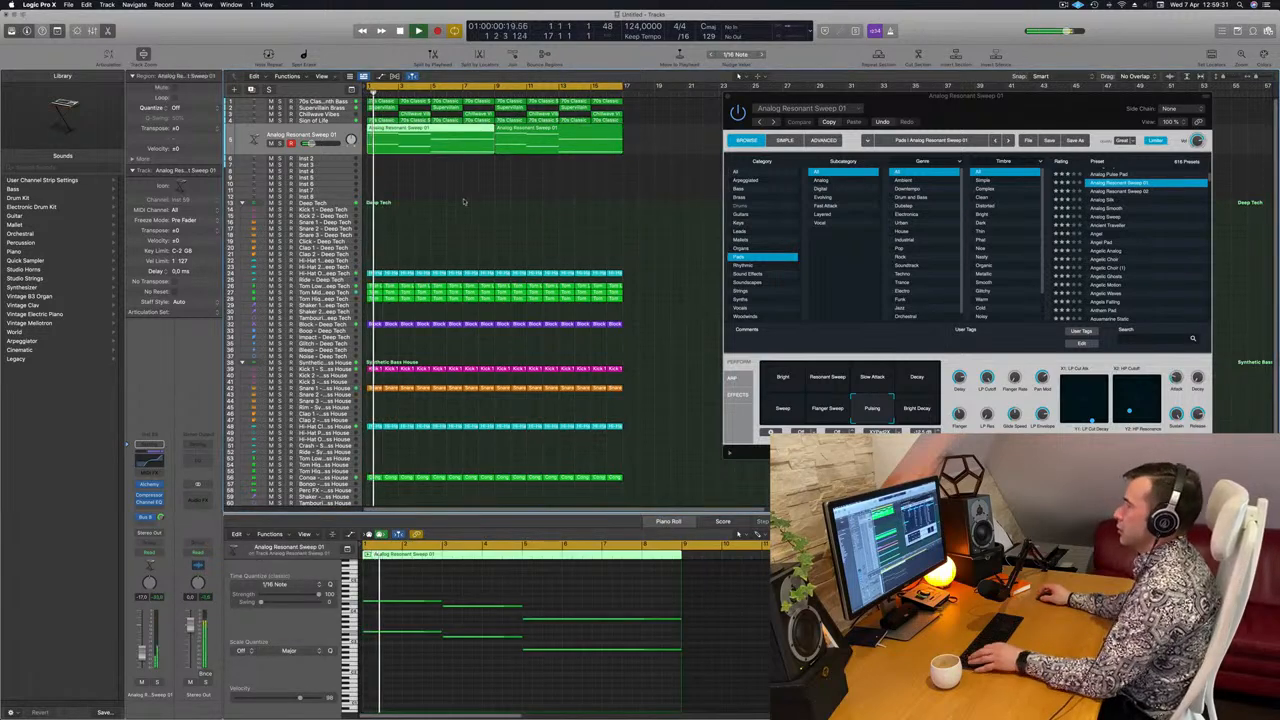
{"action": "scroll", "coordinate": [436, 244], "scroll_direction": "left", "scroll_amount": 1}
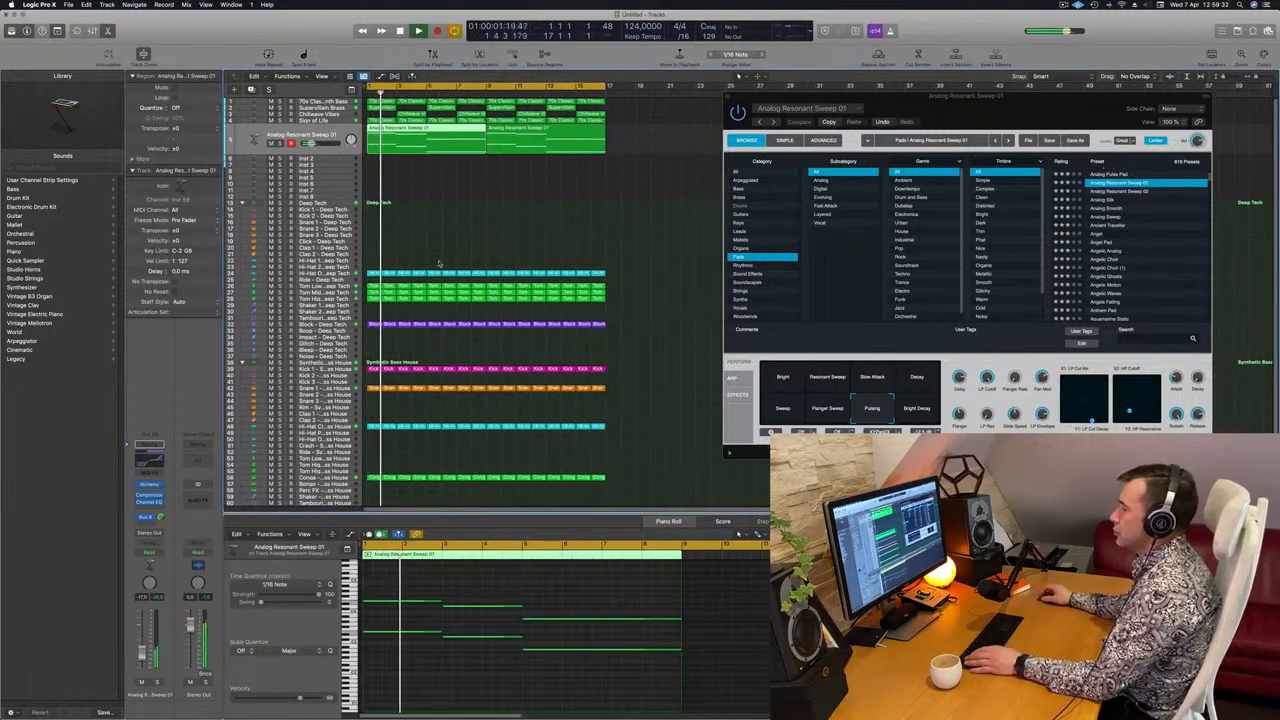
{"action": "left_click", "coordinate": [460, 182]}
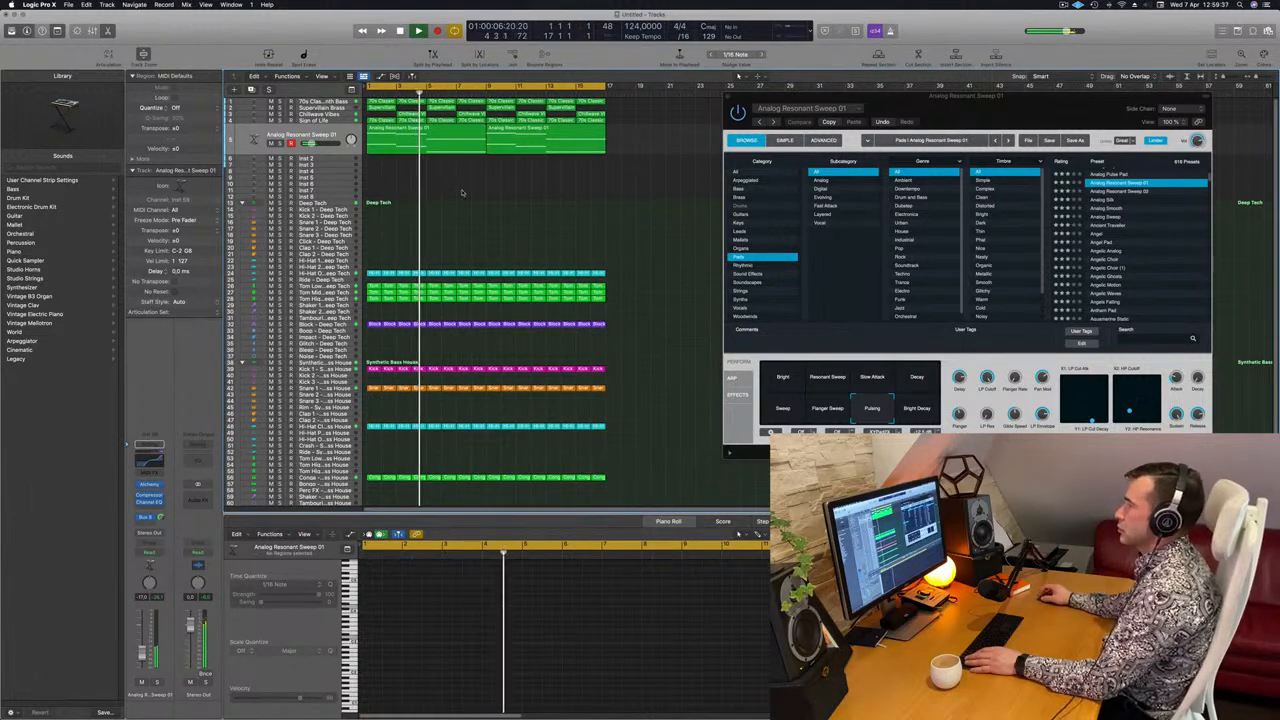
{"action": "scroll", "coordinate": [394, 152], "scroll_direction": "left", "scroll_amount": 1}
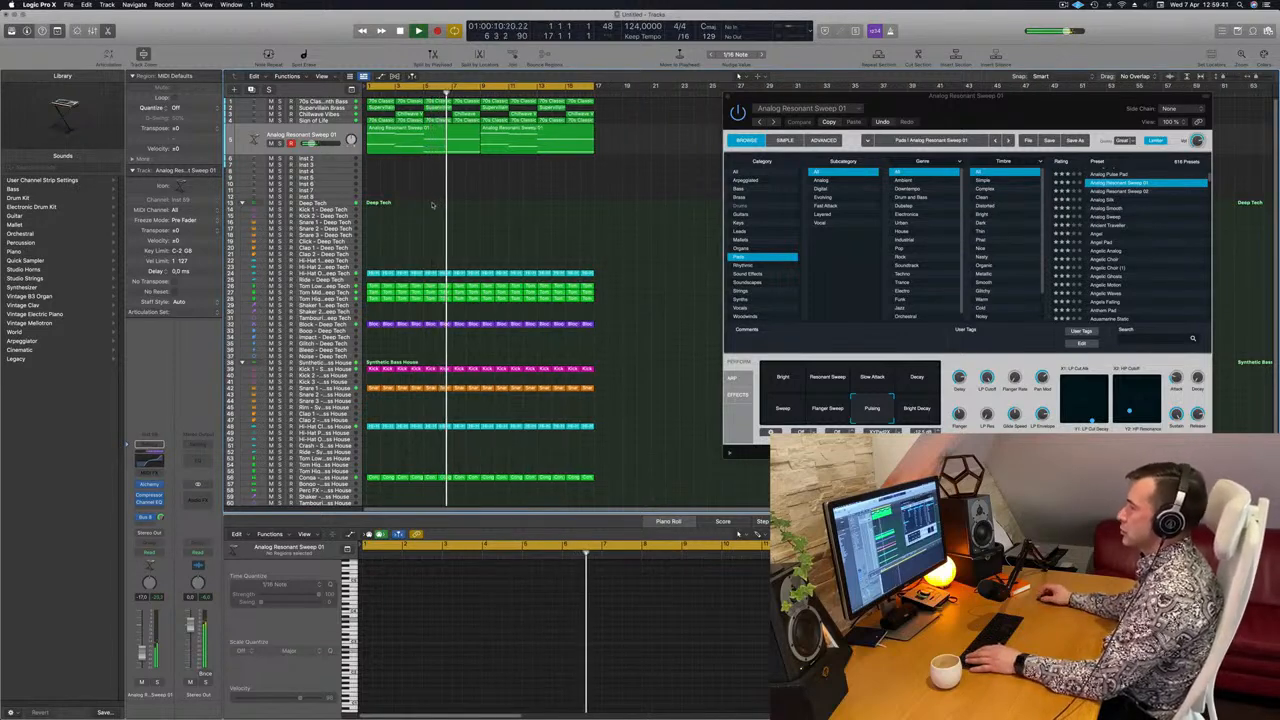
{"action": "key", "text": "Return"}
- In the first pad region, delete the second pair of notes and extend the first pair to fill the gap
{"action": "left_click", "coordinate": [417, 141]}
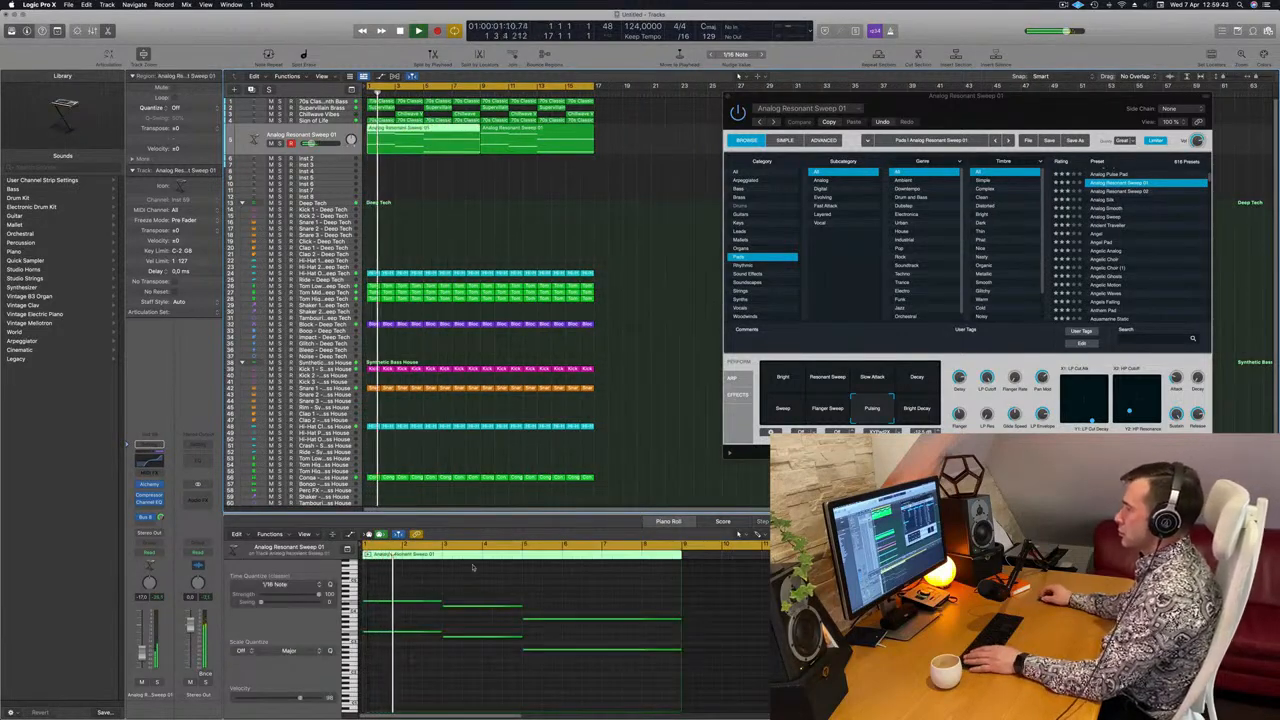
{"action": "left_click_drag", "start_coordinate": [470, 600], "coordinate": [470, 675]}
{"action": "key", "text": "BackSpace"}
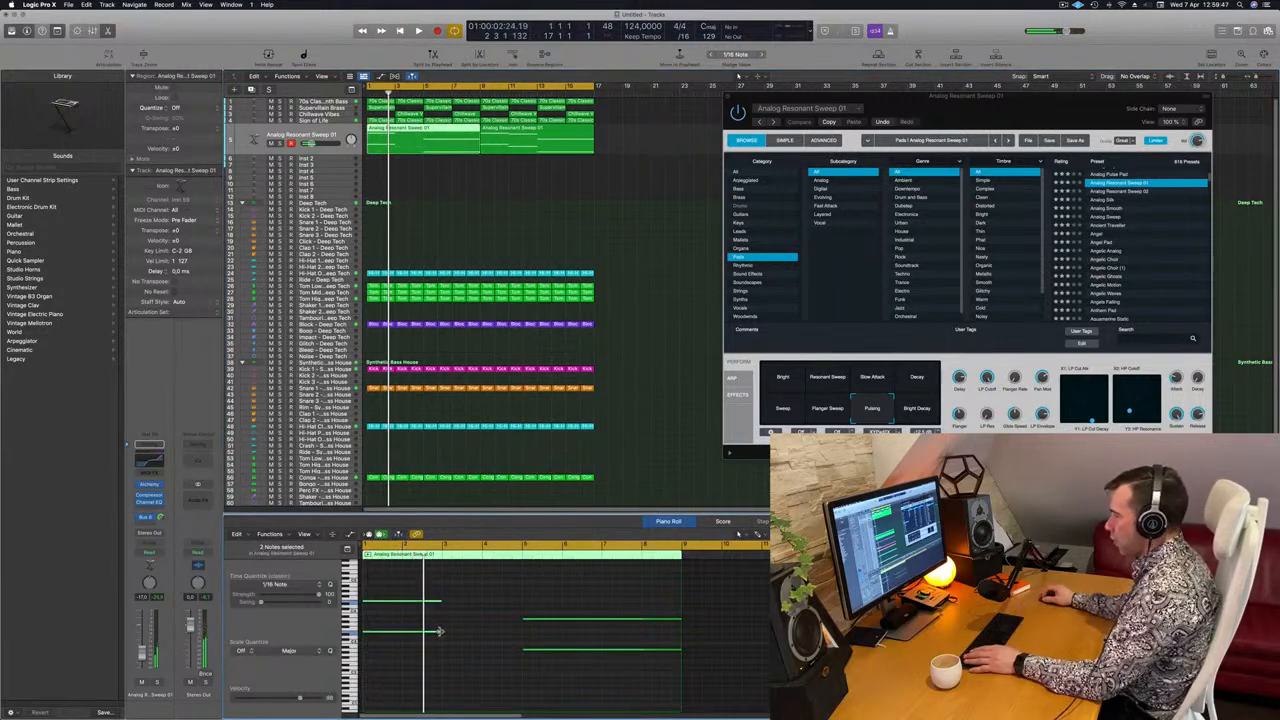
{"action": "left_click_drag", "start_coordinate": [438, 631], "coordinate": [509, 636]}
{"action": "left_click", "coordinate": [637, 291]}
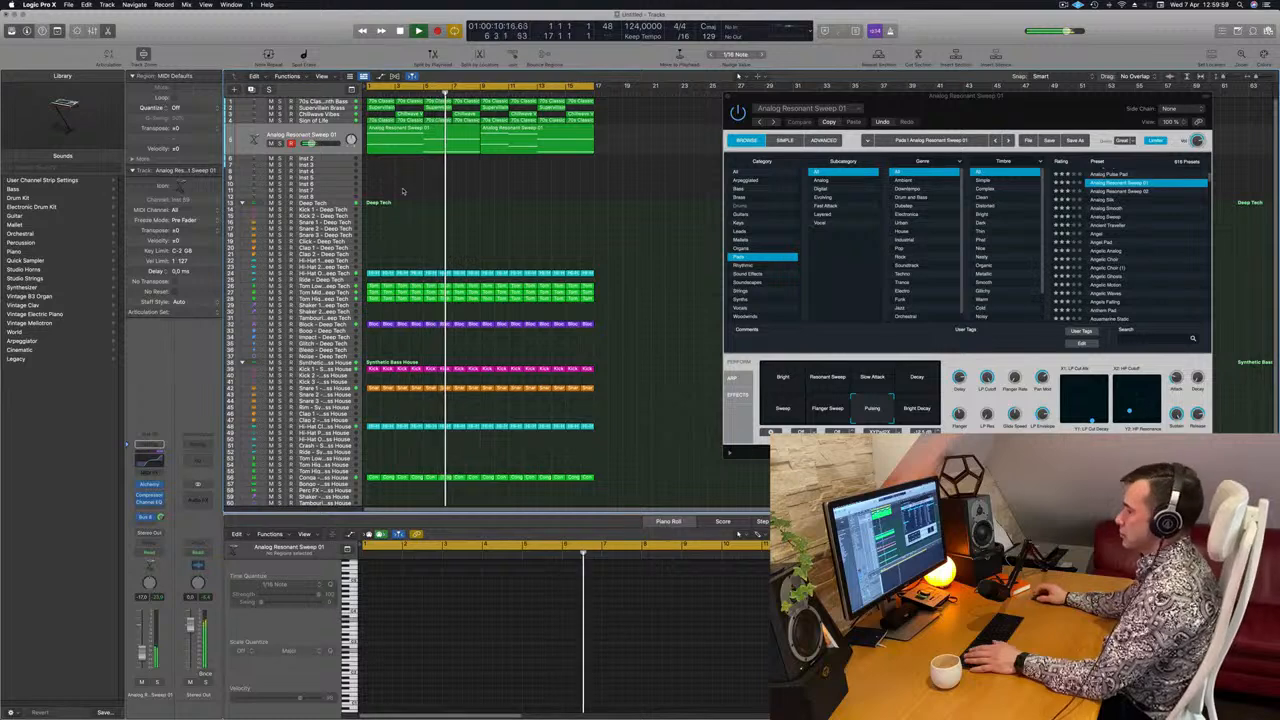
- Replay the loop from the beginning and insert a stereo Stereo Spread effect after the Channel EQ on the pad channel
{"action": "key", "text": "Return"}
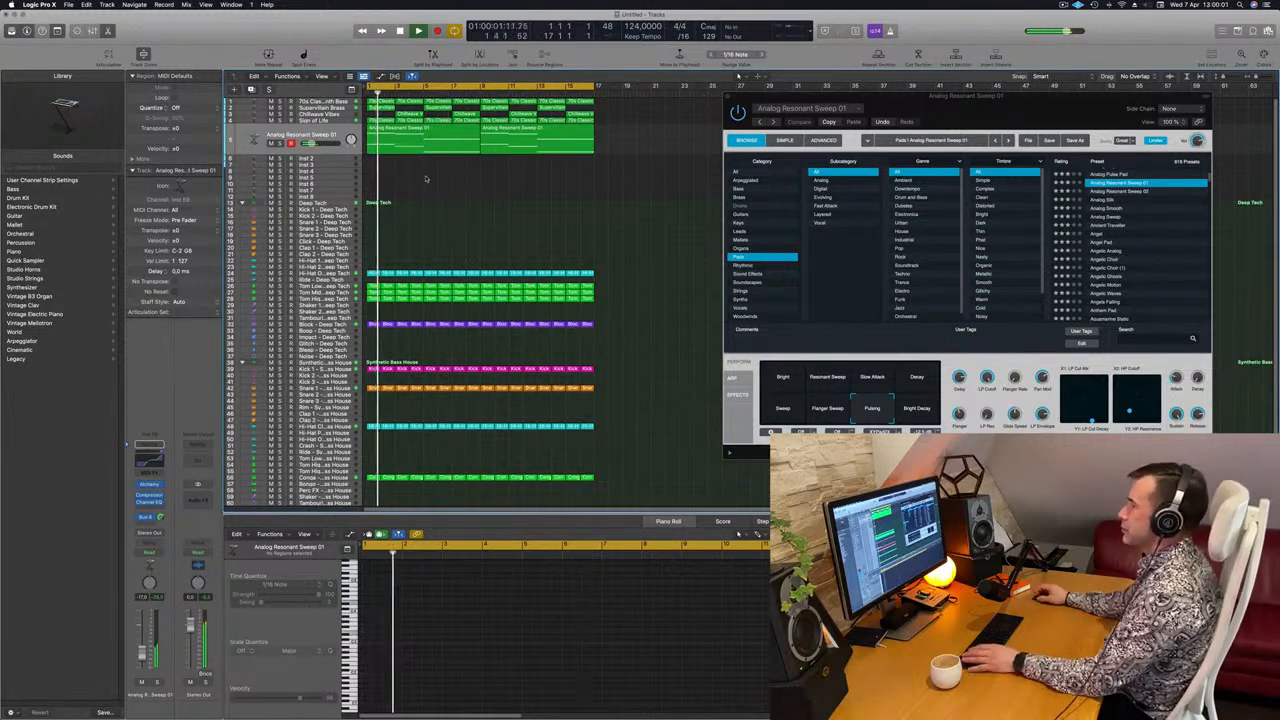
{"action": "left_click_drag", "start_coordinate": [1072, 117], "coordinate": [886, 136]}
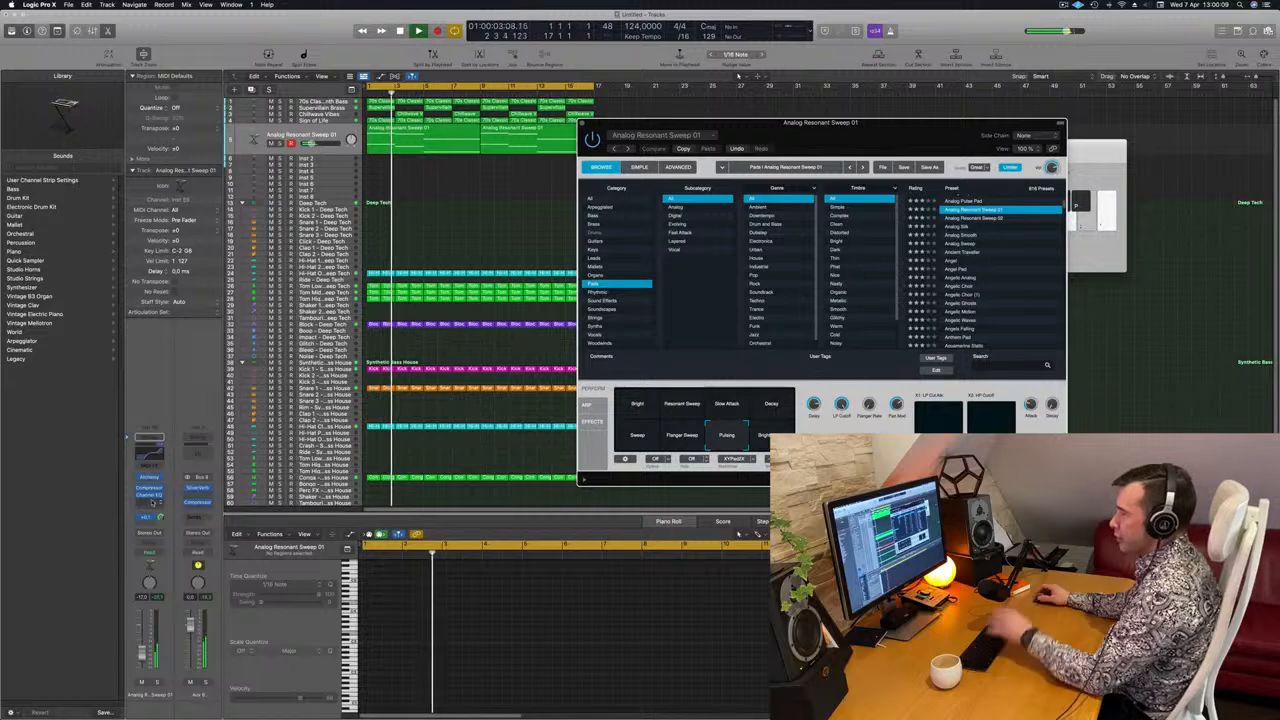
{"action": "left_click", "coordinate": [152, 505]}
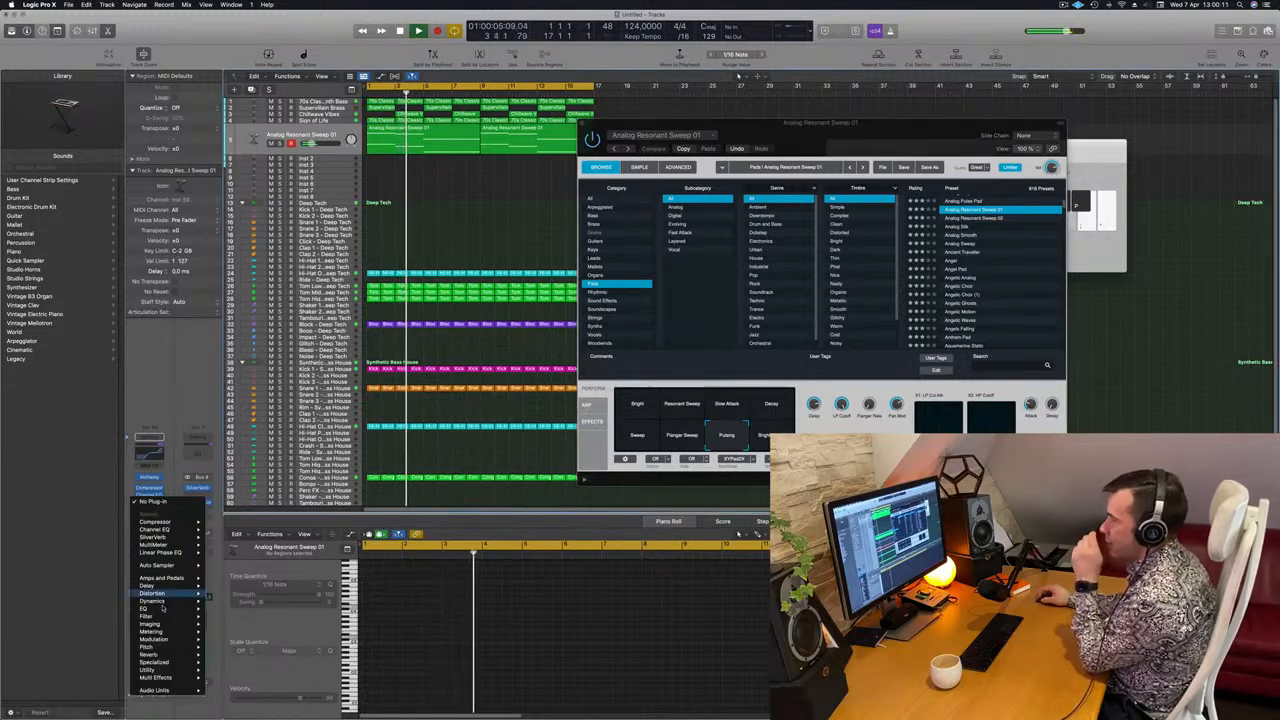
{"action": "mouse_move", "coordinate": [160, 660]}
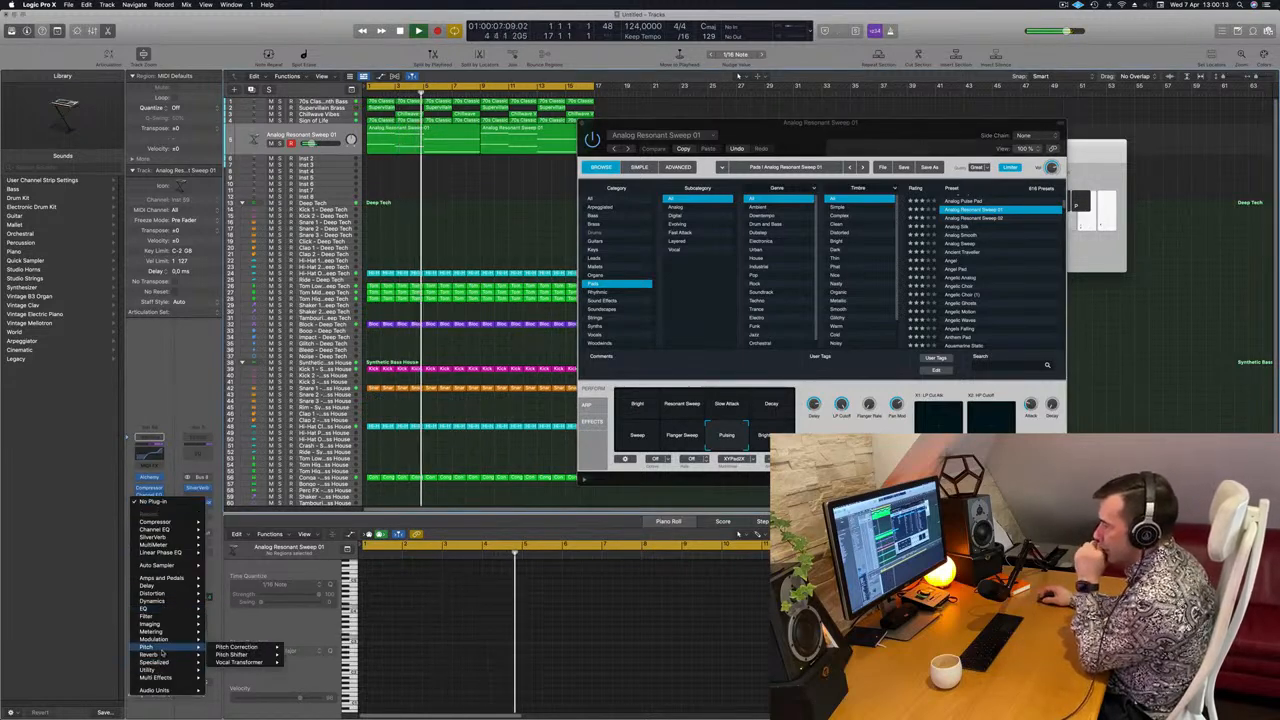
{"action": "mouse_move", "coordinate": [180, 615]}
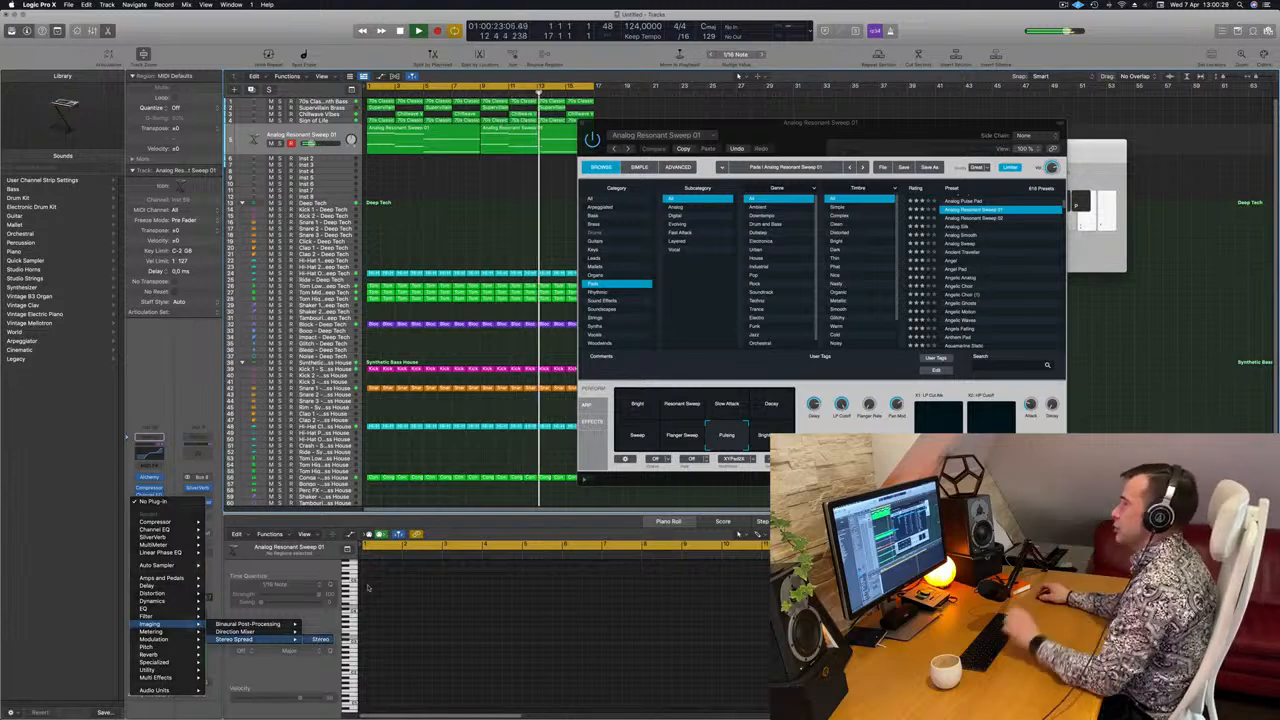
{"action": "left_click", "coordinate": [318, 639]}
- Step through the Stereo Spread presets on the pad channel and load Medium Mid & HF Spread
{"action": "left_click_drag", "start_coordinate": [566, 128], "coordinate": [575, 132]}
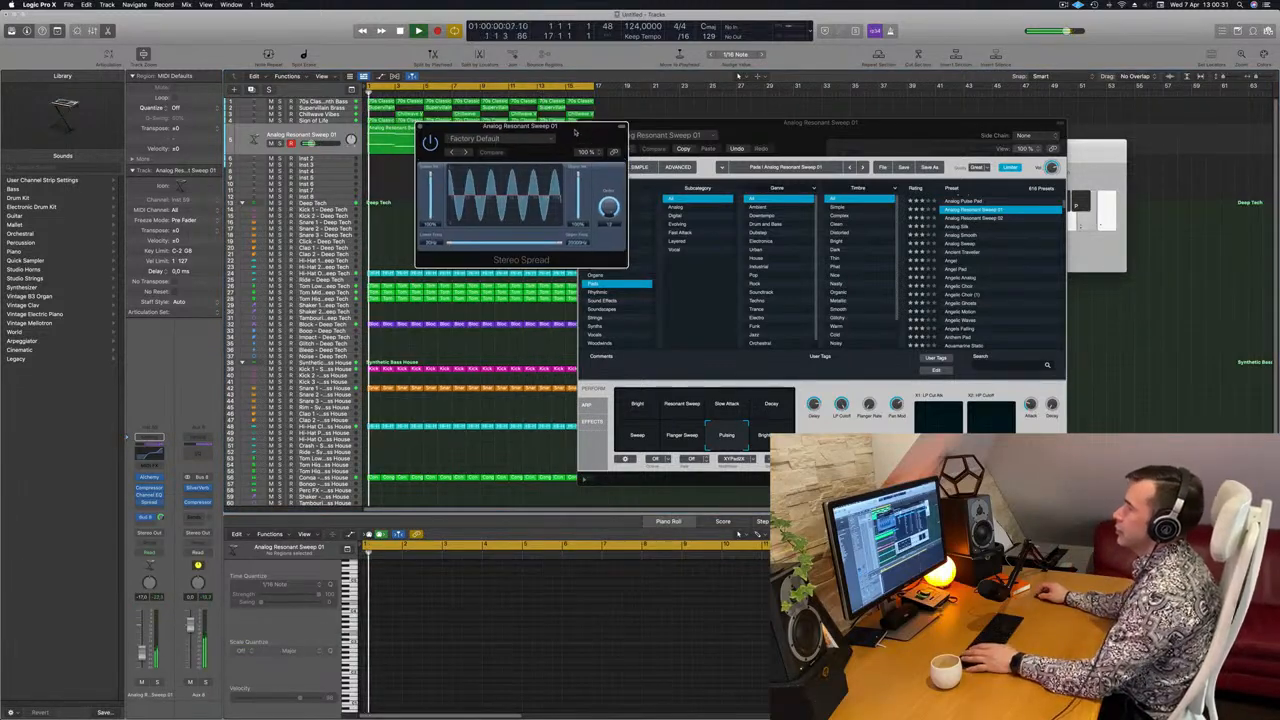
{"action": "left_click", "coordinate": [464, 152]}
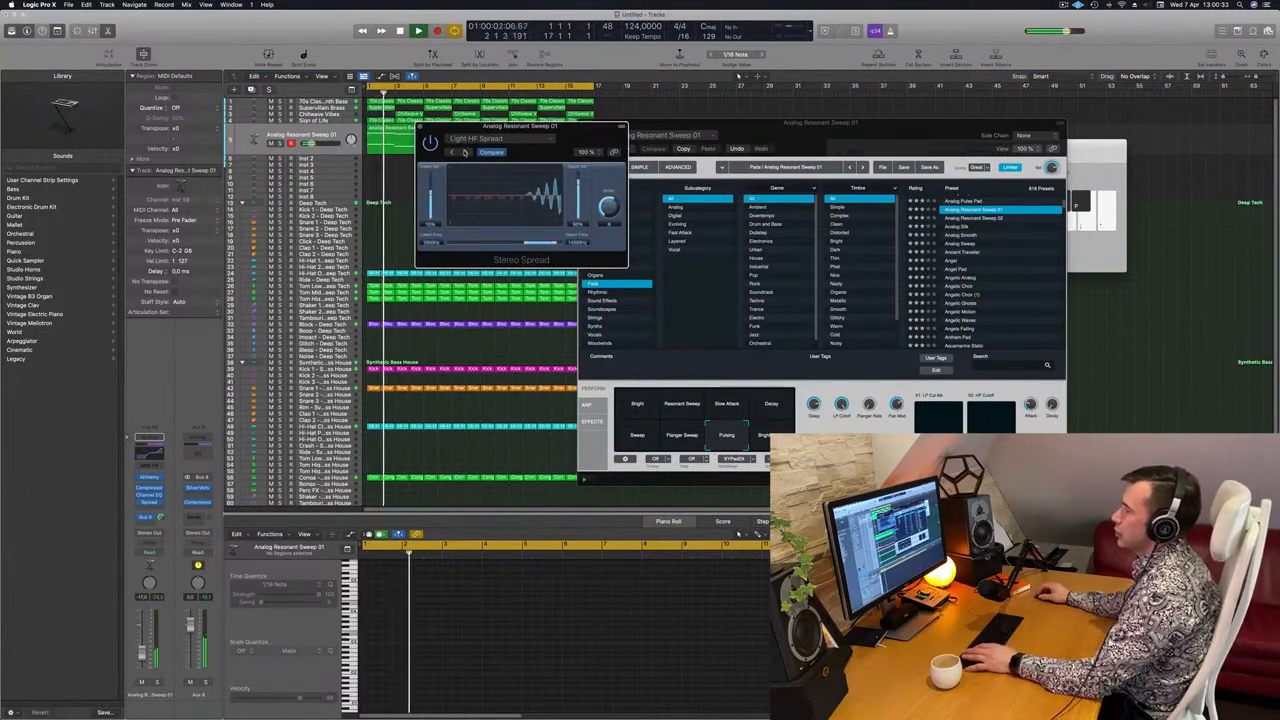
{"action": "left_click", "coordinate": [464, 152]}
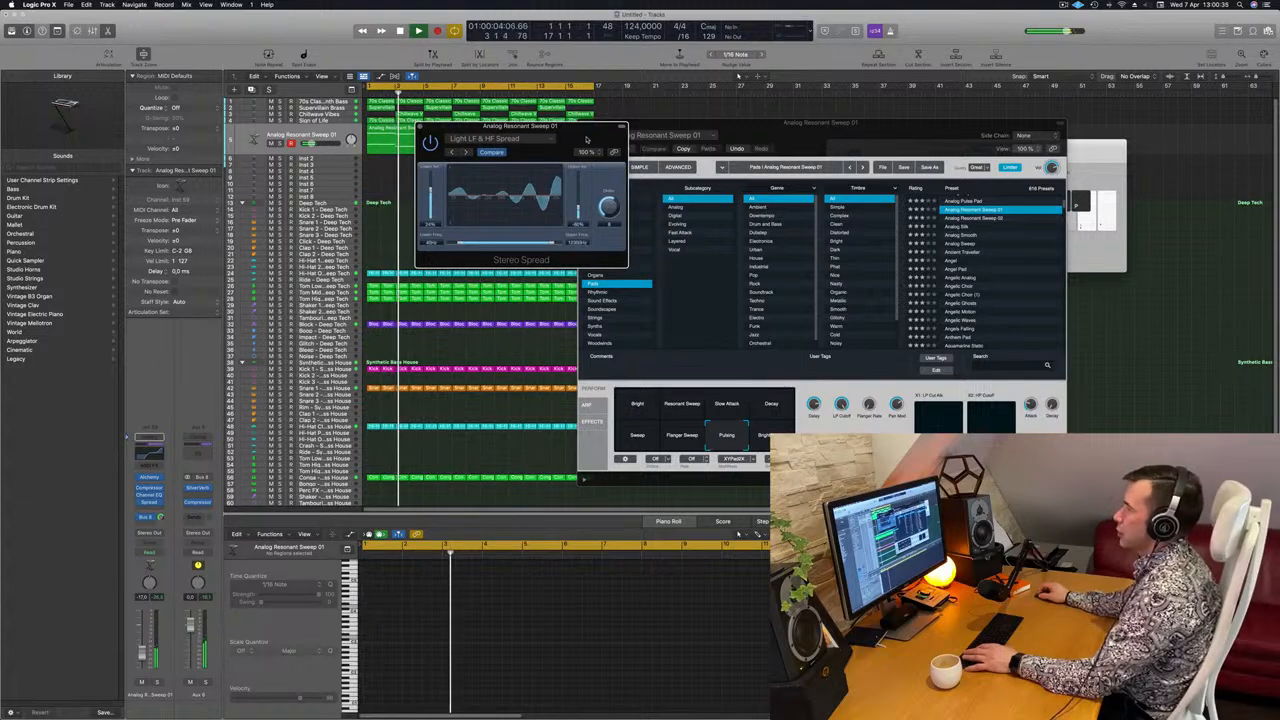
{"action": "left_click_drag", "start_coordinate": [574, 138], "coordinate": [679, 157]}
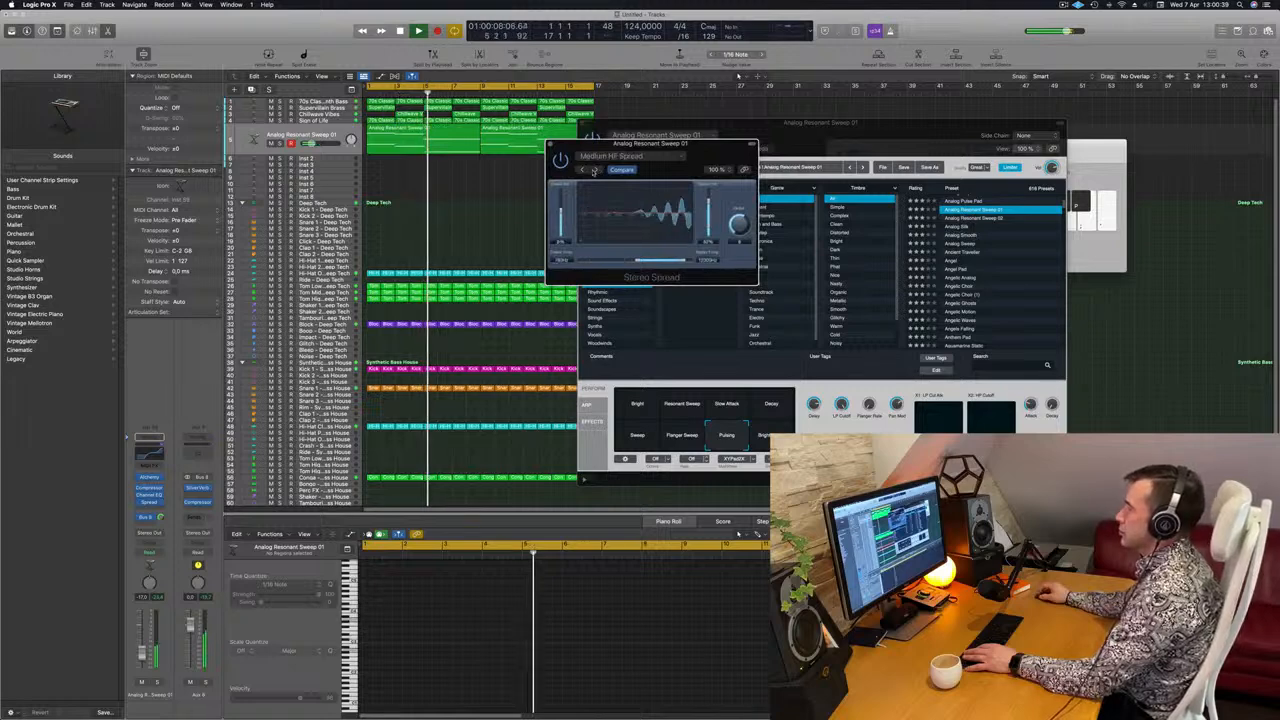
{"action": "left_click", "coordinate": [595, 170]}
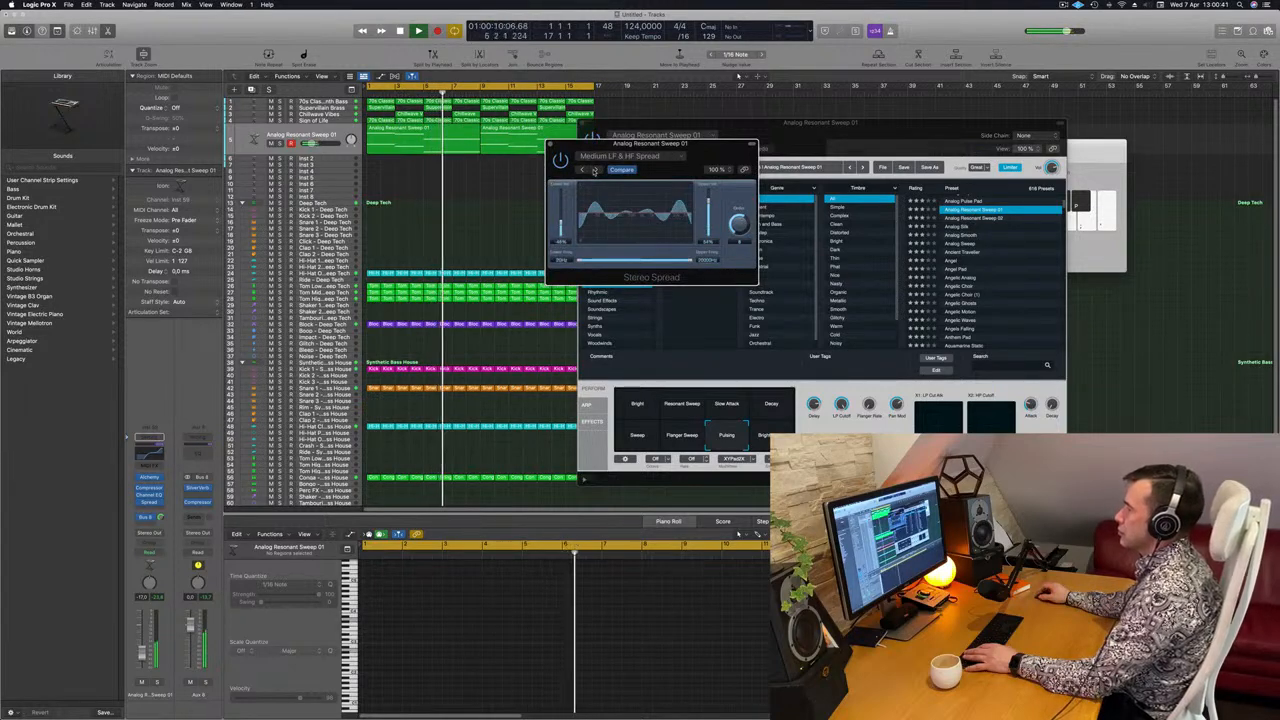
{"action": "left_click", "coordinate": [597, 170]}
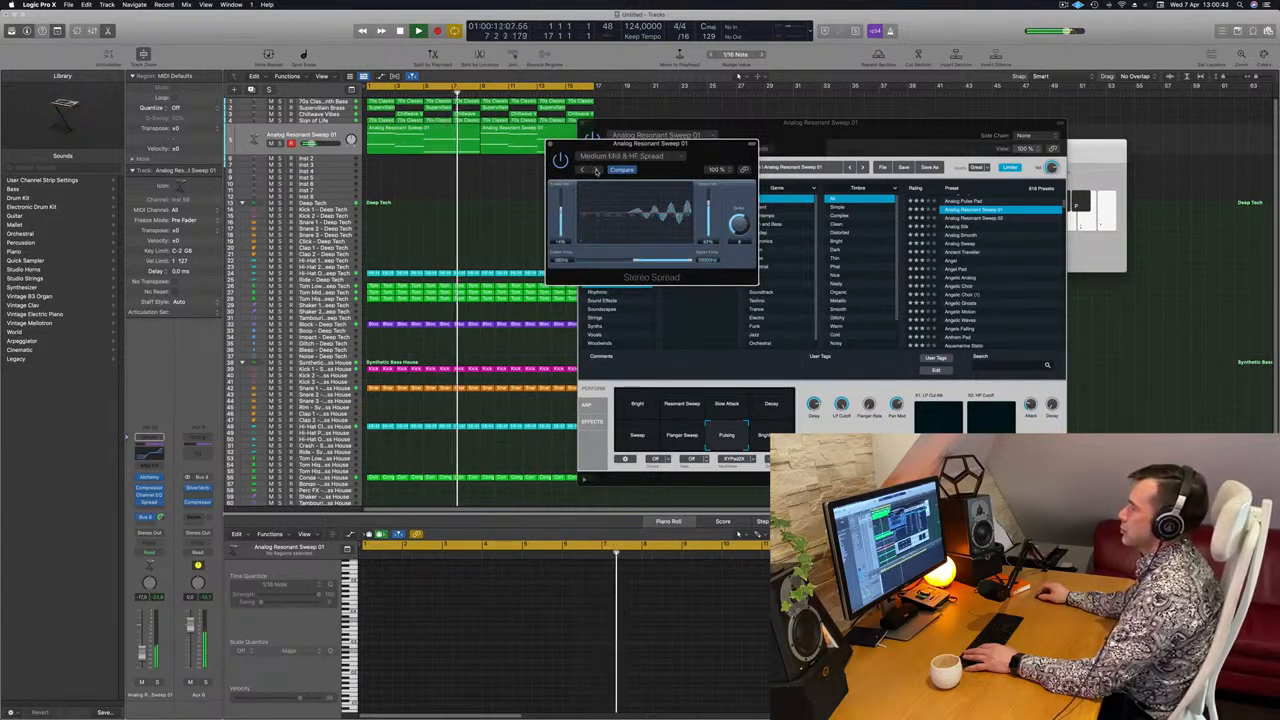
- Raise the Stereo Spread order to 11 and adjust its lower and upper intensities while replaying the loop
{"action": "left_click_drag", "start_coordinate": [714, 156], "coordinate": [651, 160]}
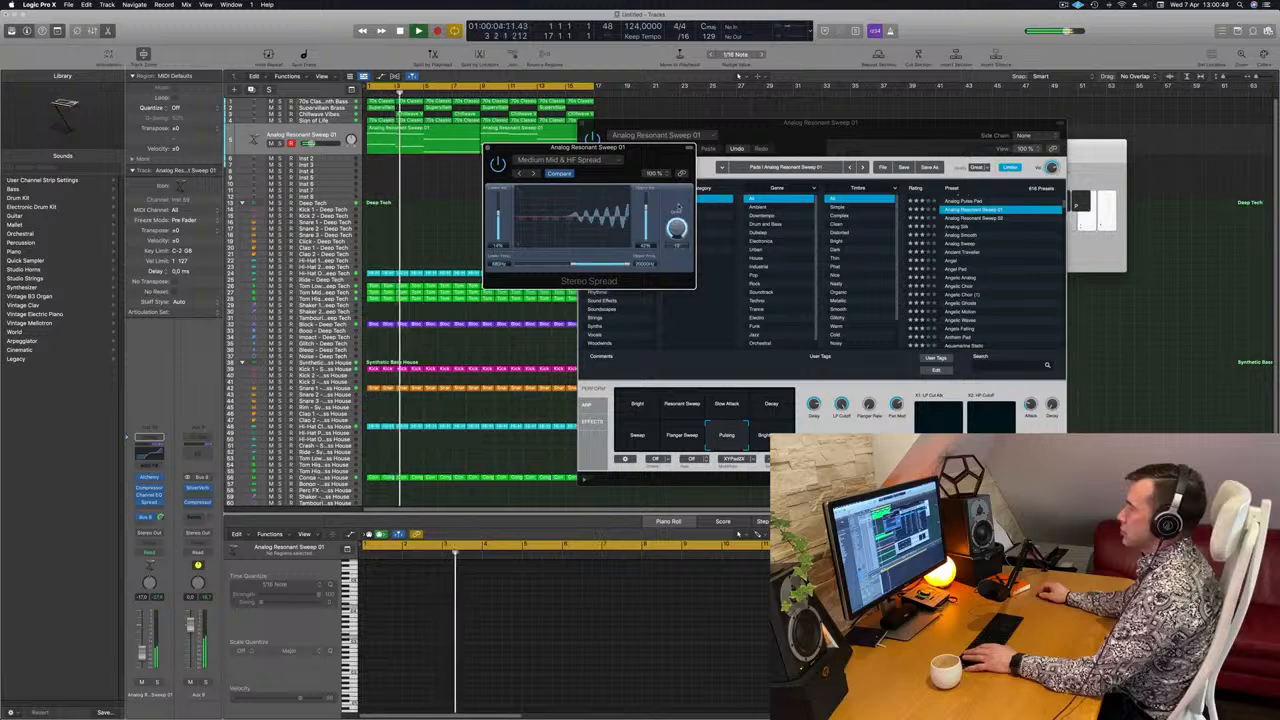
{"action": "left_click_drag", "start_coordinate": [646, 208], "coordinate": [647, 195]}
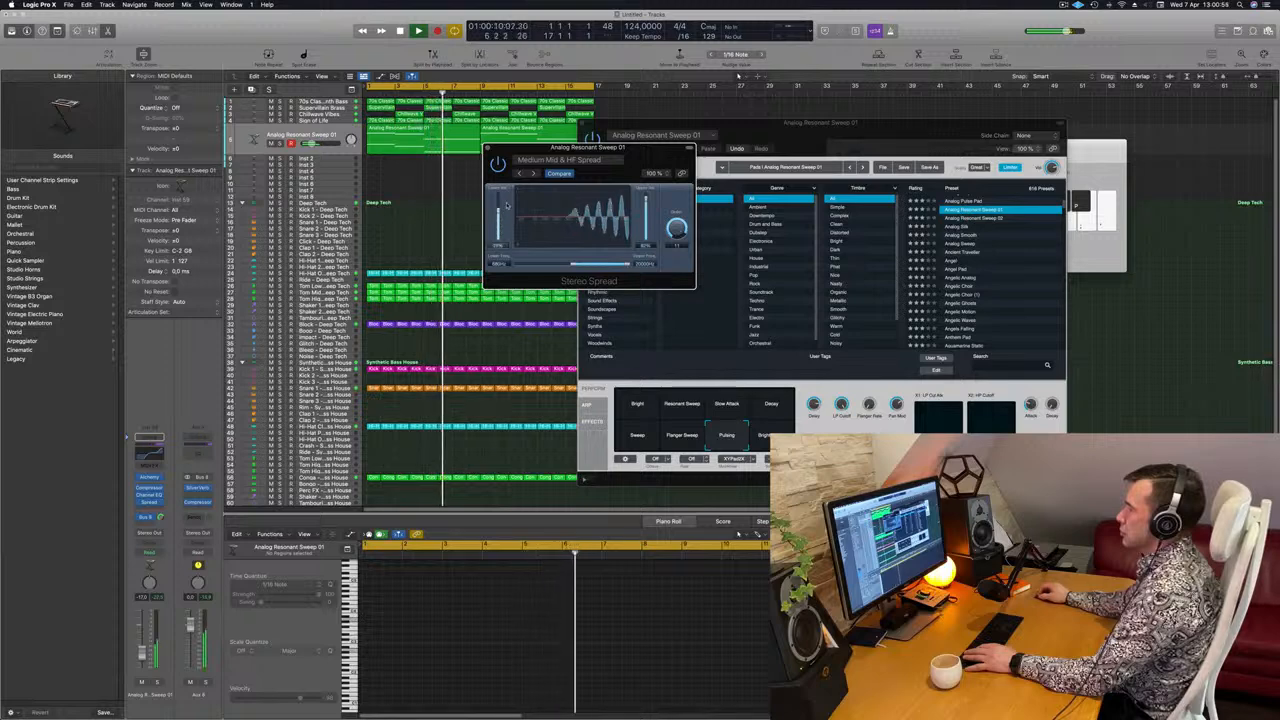
{"action": "key", "text": "Return"}
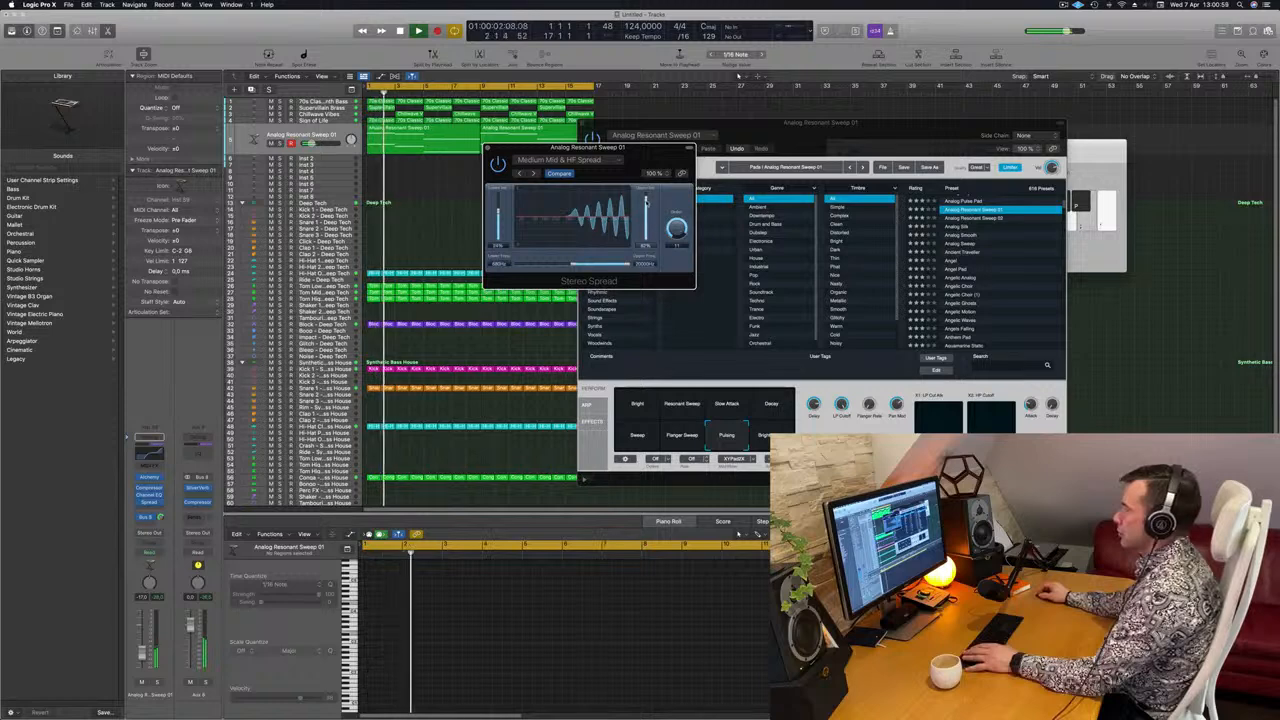
{"action": "left_click_drag", "start_coordinate": [646, 200], "coordinate": [646, 244]}
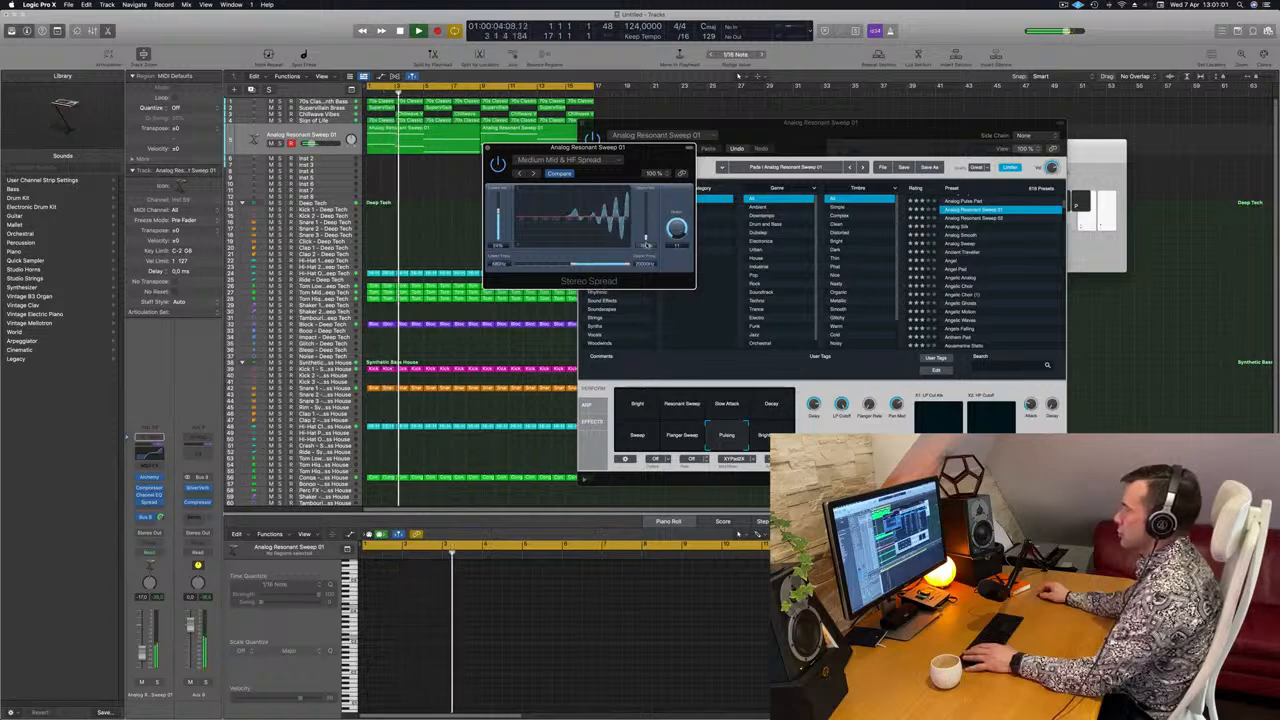
{"action": "key", "text": "Return"}
- Raise the Stereo Spread's lower frequency to about 2700 Hz, reduce the order and close the effect
{"action": "left_click_drag", "start_coordinate": [570, 160], "coordinate": [588, 161]}
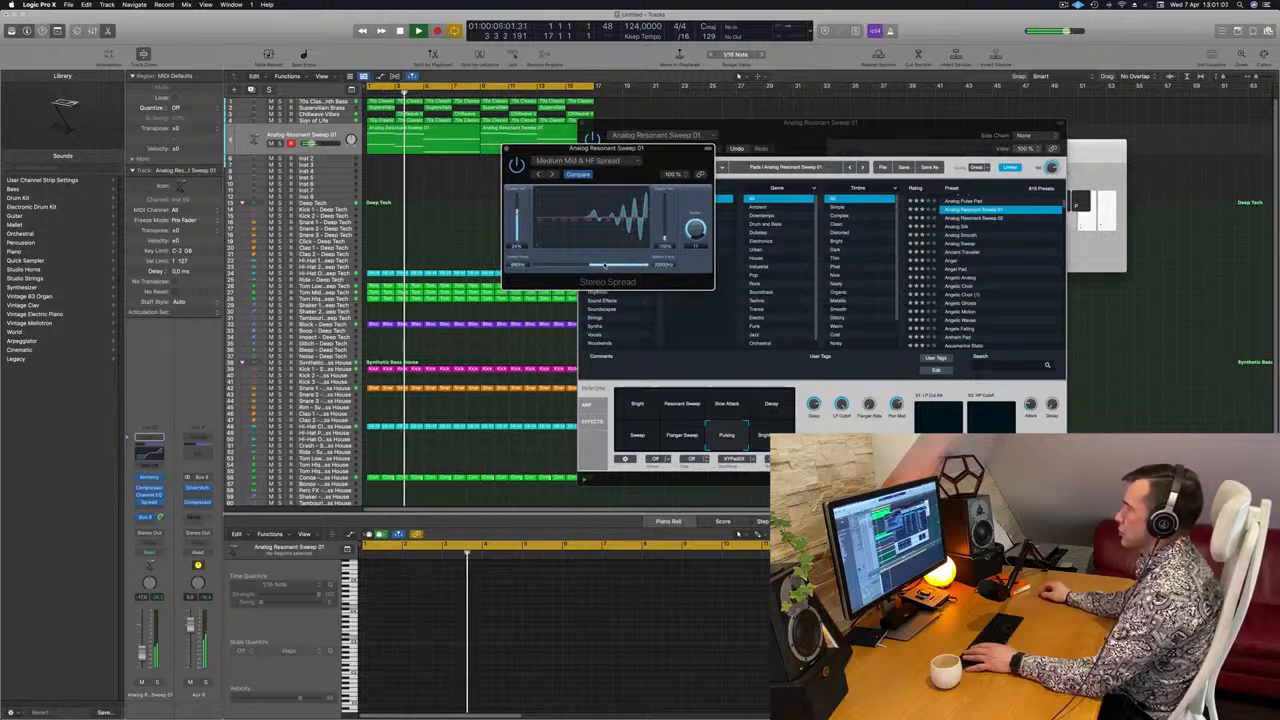
{"action": "left_click_drag", "start_coordinate": [597, 266], "coordinate": [615, 266]}
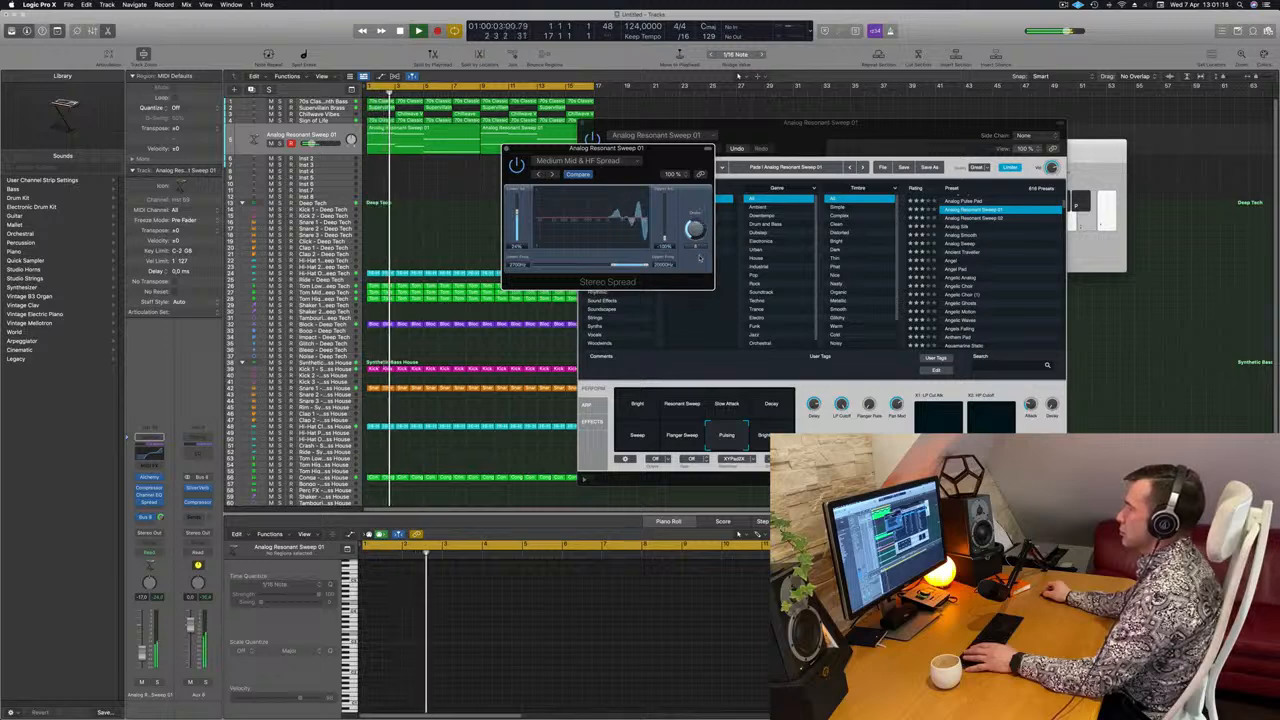
{"action": "left_click_drag", "start_coordinate": [665, 153], "coordinate": [547, 159]}
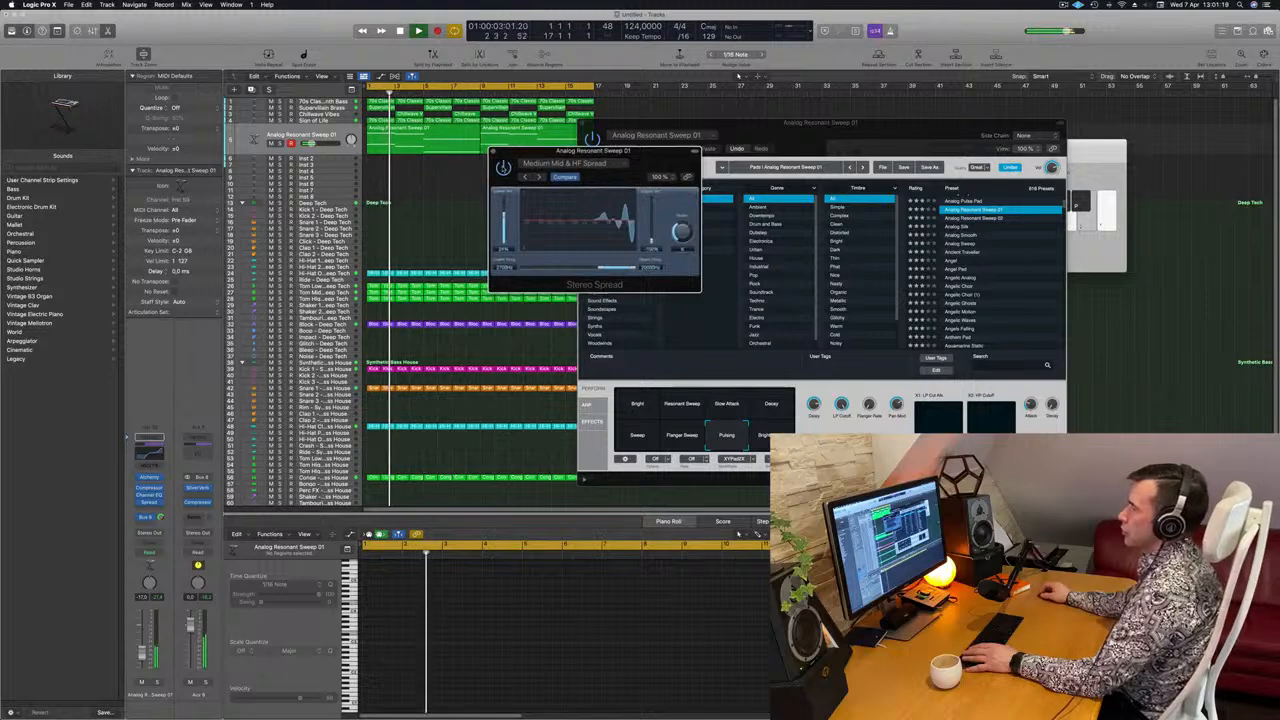
{"action": "left_click_drag", "start_coordinate": [676, 157], "coordinate": [674, 157]}
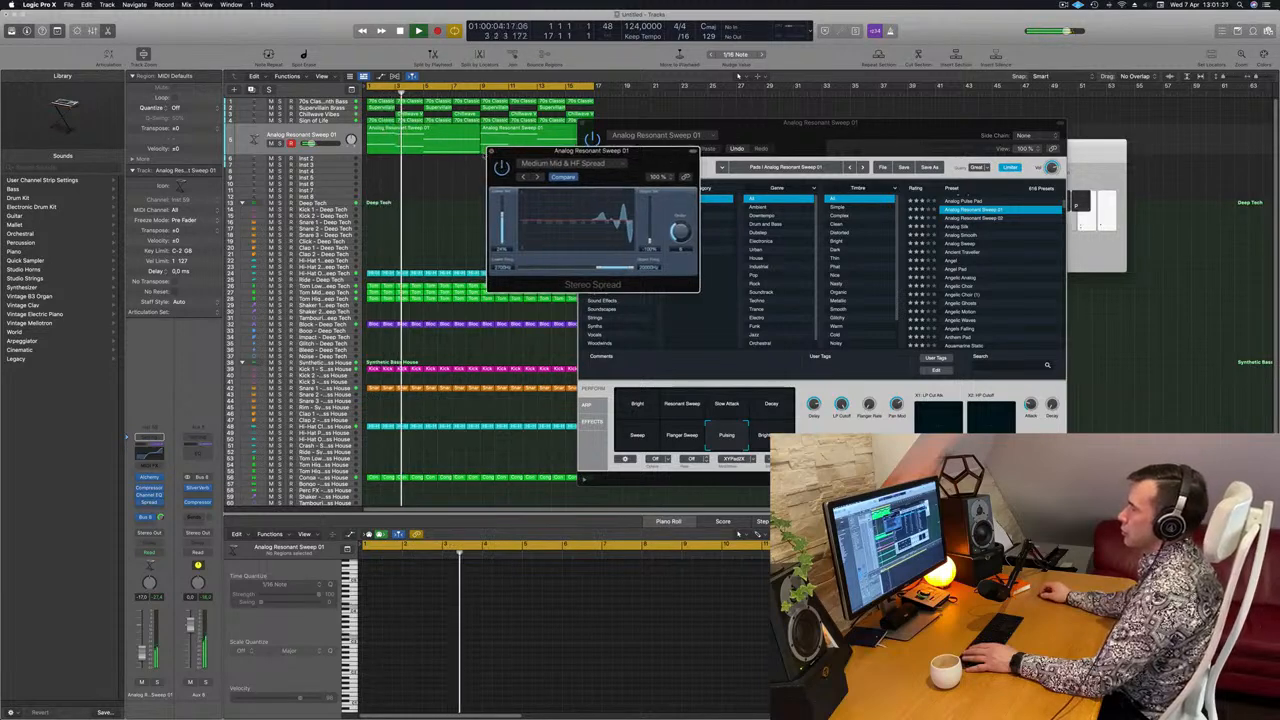
{"action": "left_click", "coordinate": [491, 151]}
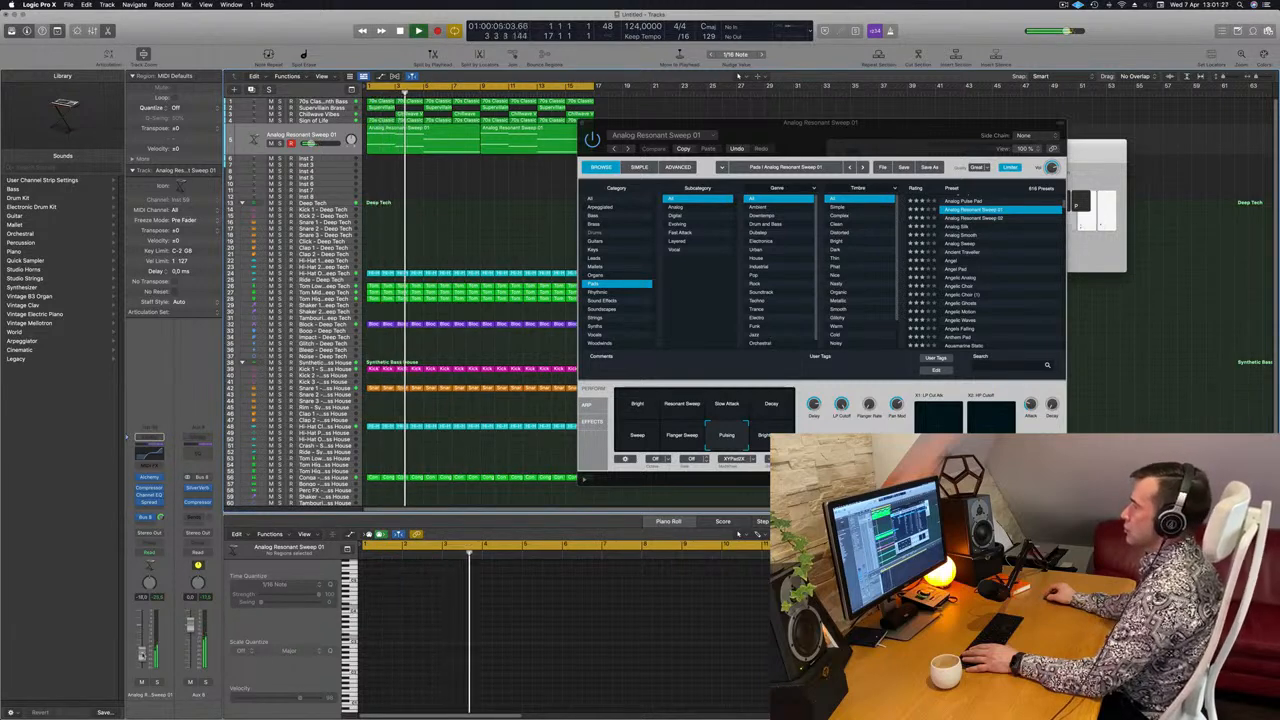
- Audition Alchemy's performance snapshots from Bright through Bright Decay against the loop and return to Pulsing
{"action": "left_click_drag", "start_coordinate": [738, 164], "coordinate": [676, 180]}
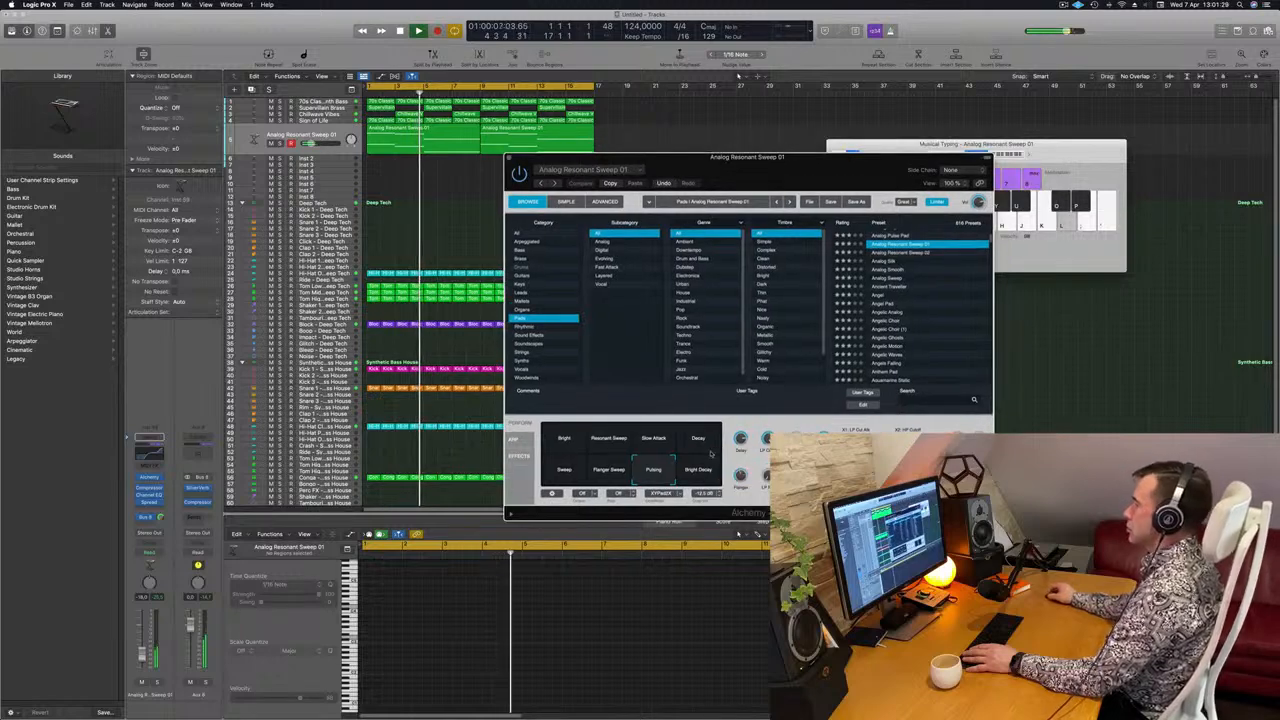
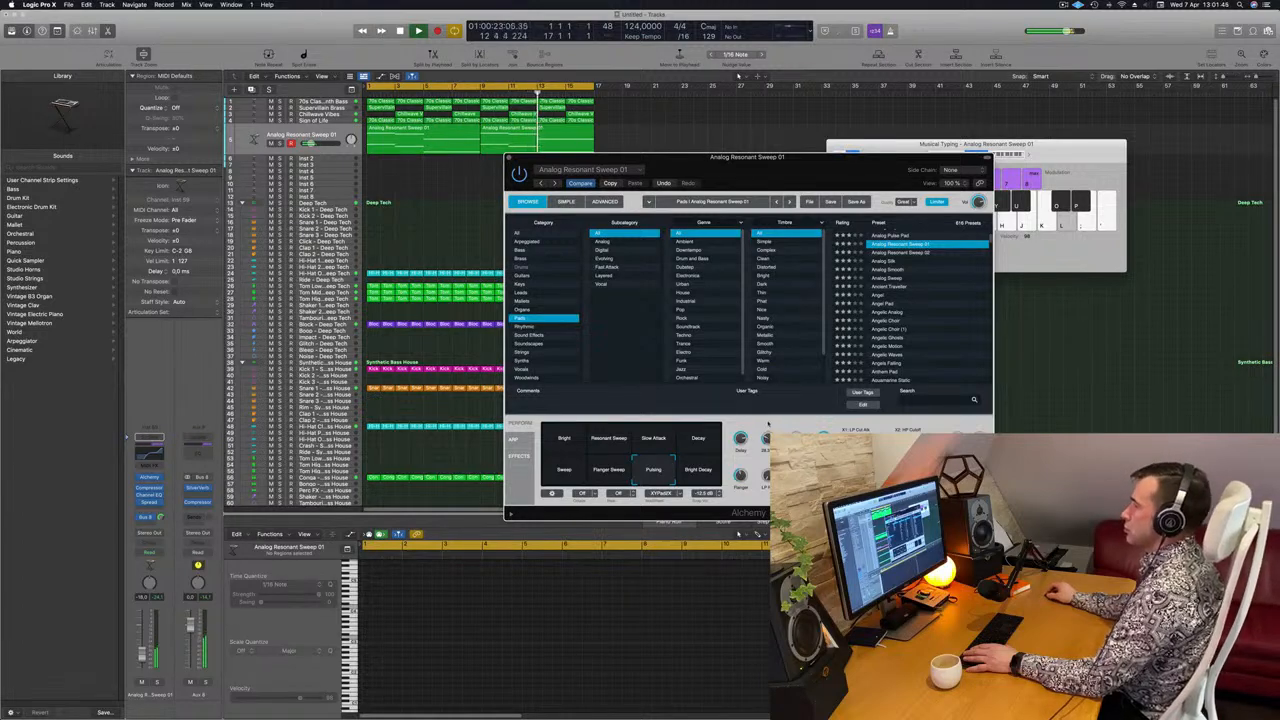
{"action": "left_click_drag", "start_coordinate": [729, 150], "coordinate": [695, 155]}
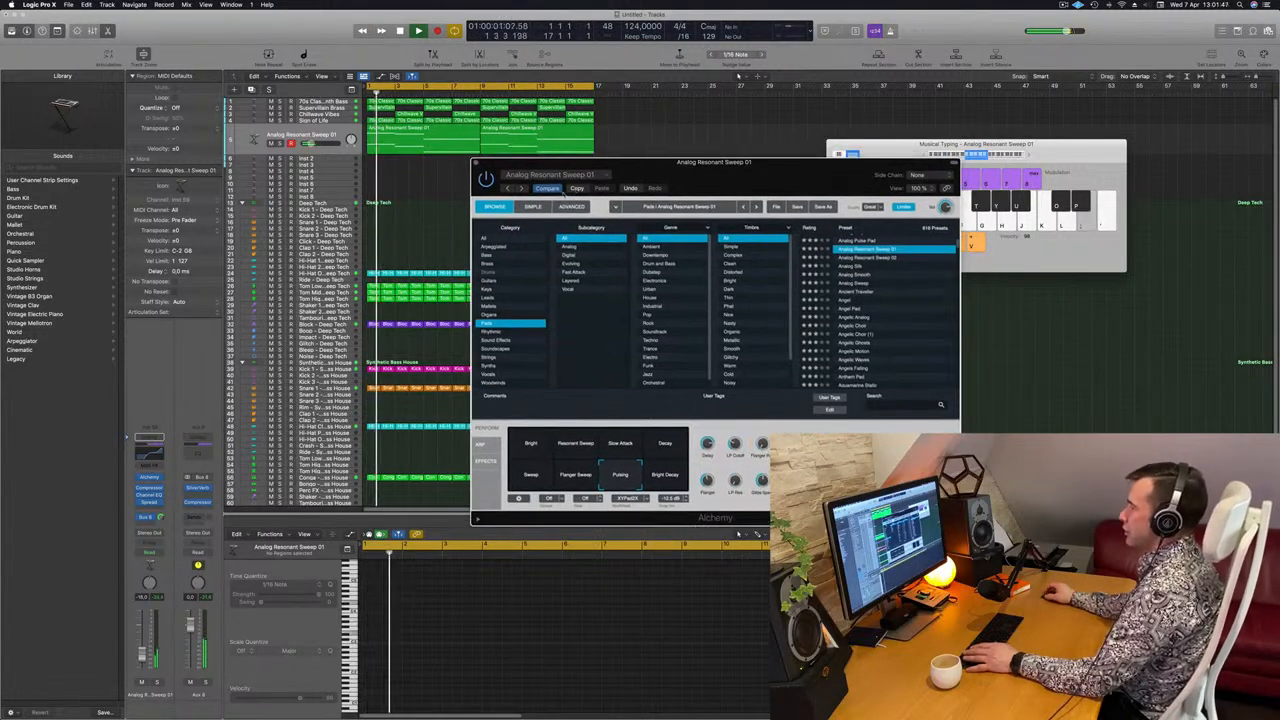
{"action": "left_click", "coordinate": [527, 447]}
{"action": "left_click_drag", "start_coordinate": [731, 184], "coordinate": [768, 79]}
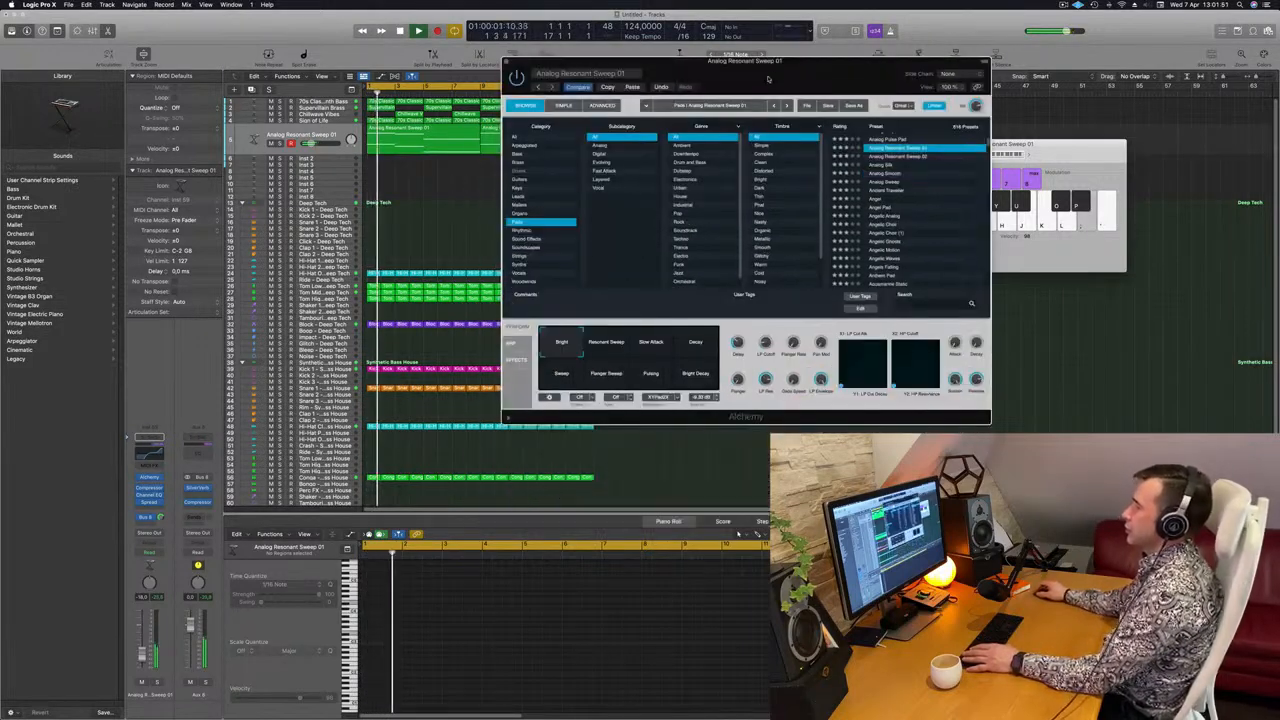
{"action": "left_click", "coordinate": [609, 345]}
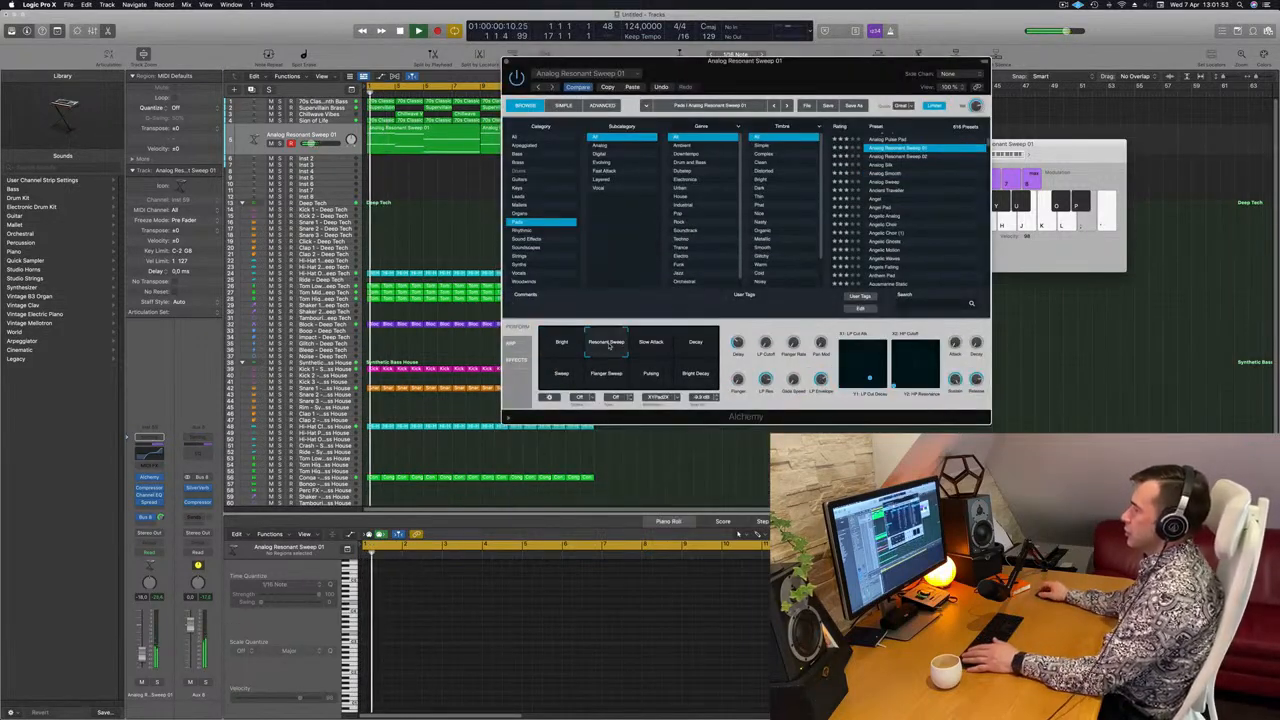
{"action": "left_click", "coordinate": [655, 346]}
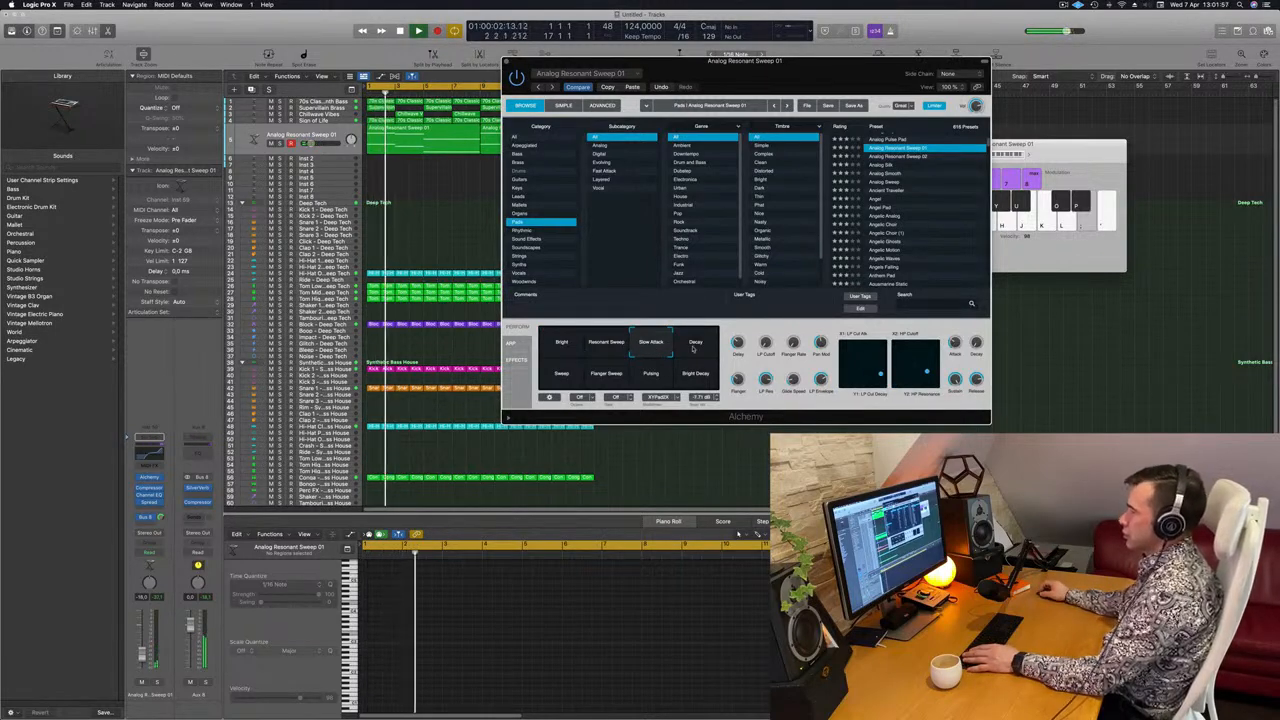
{"action": "left_click", "coordinate": [694, 347]}
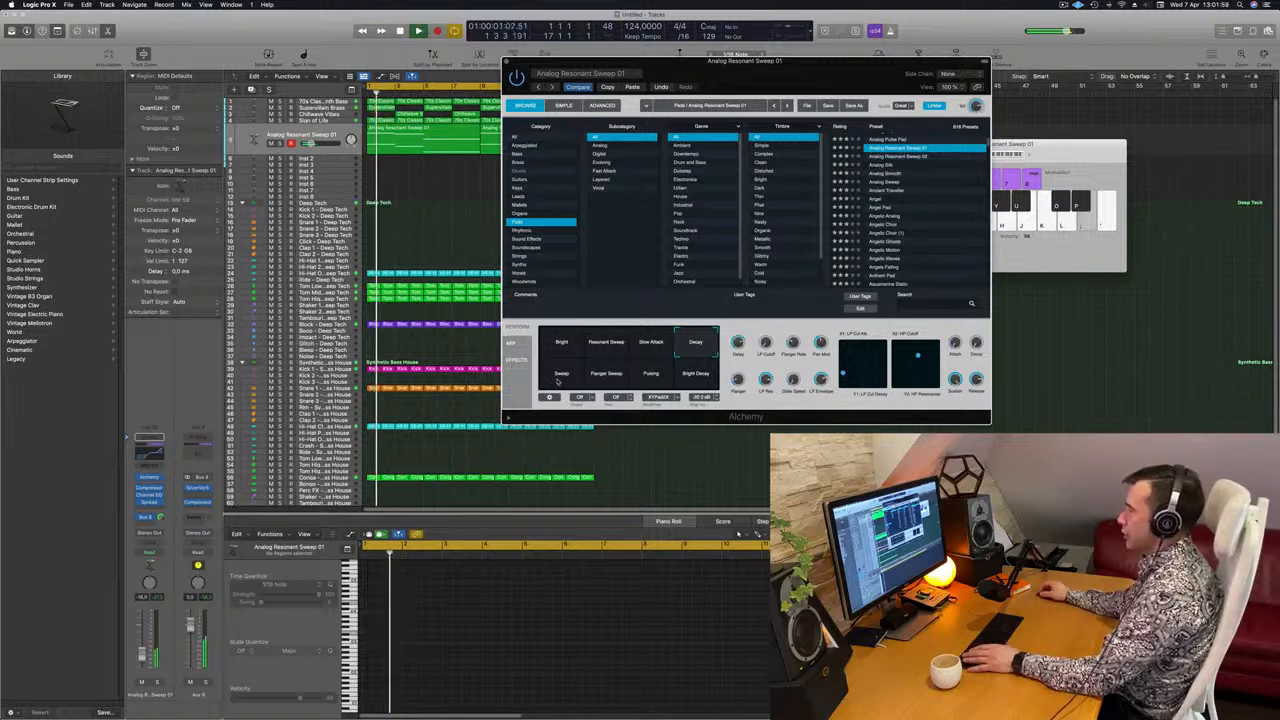
{"action": "left_click", "coordinate": [562, 378]}
{"action": "left_click", "coordinate": [604, 374]}
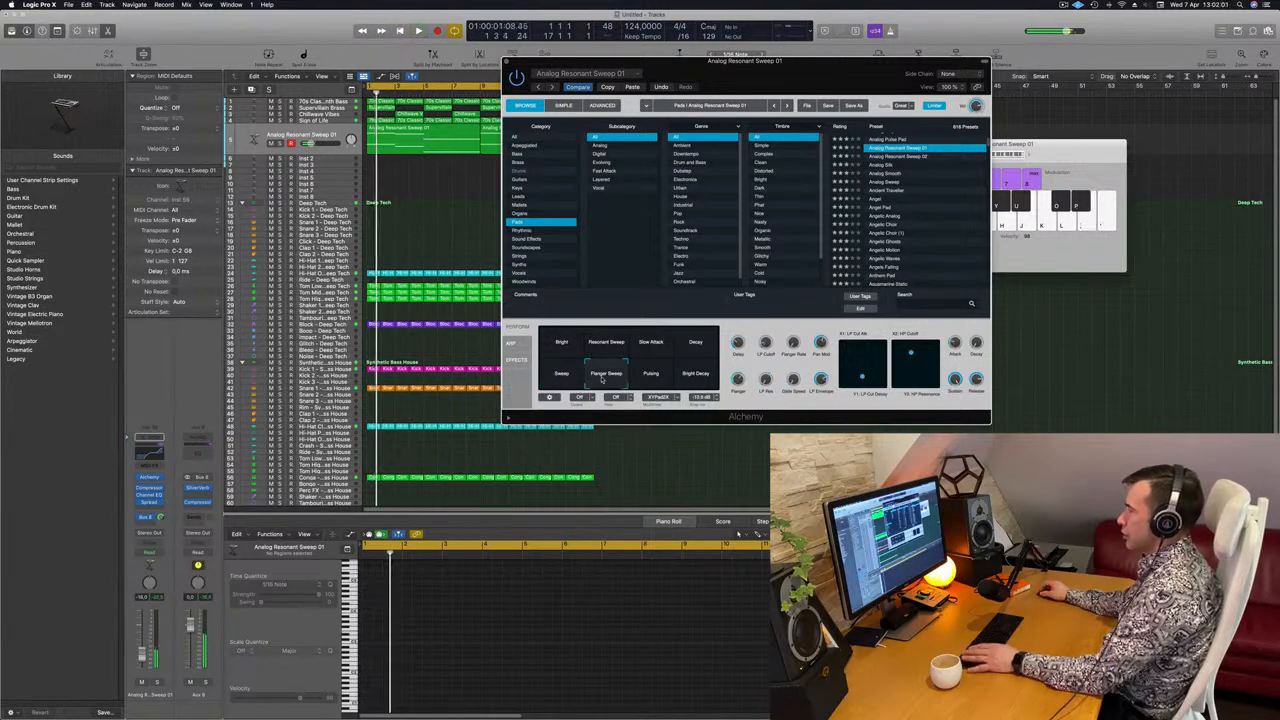
{"action": "left_click", "coordinate": [647, 377]}
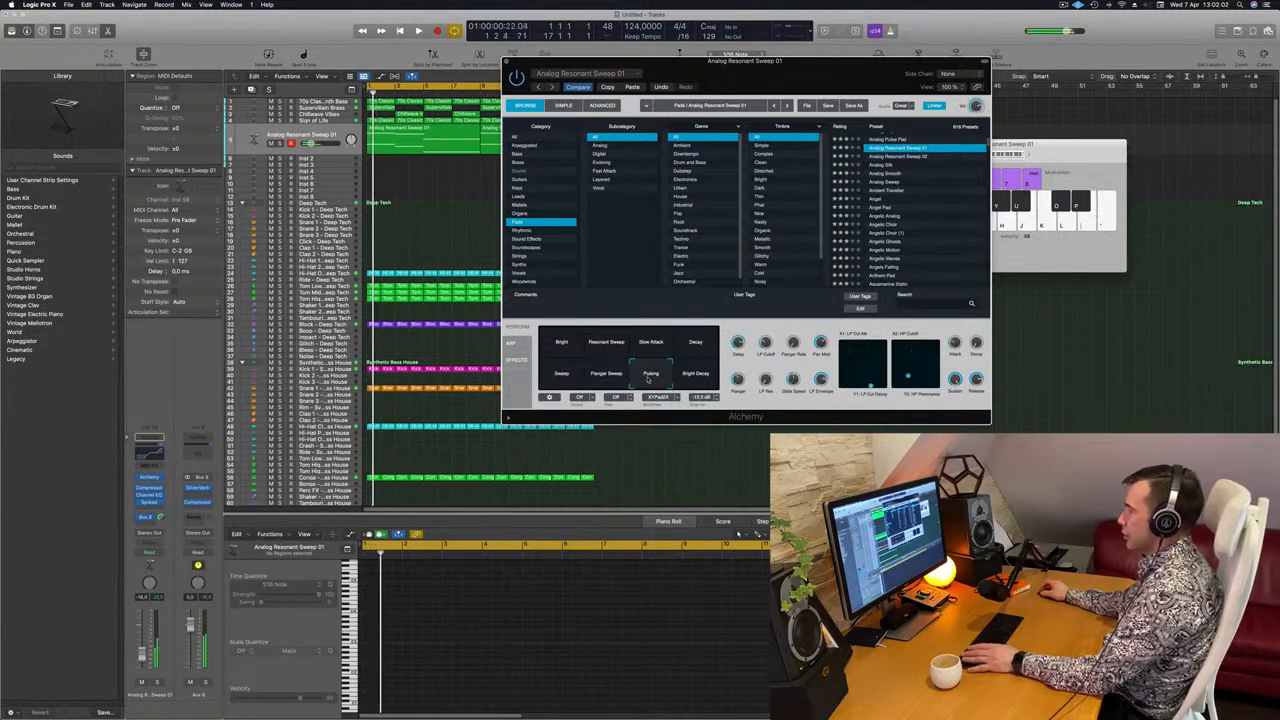
{"action": "left_click", "coordinate": [705, 378]}
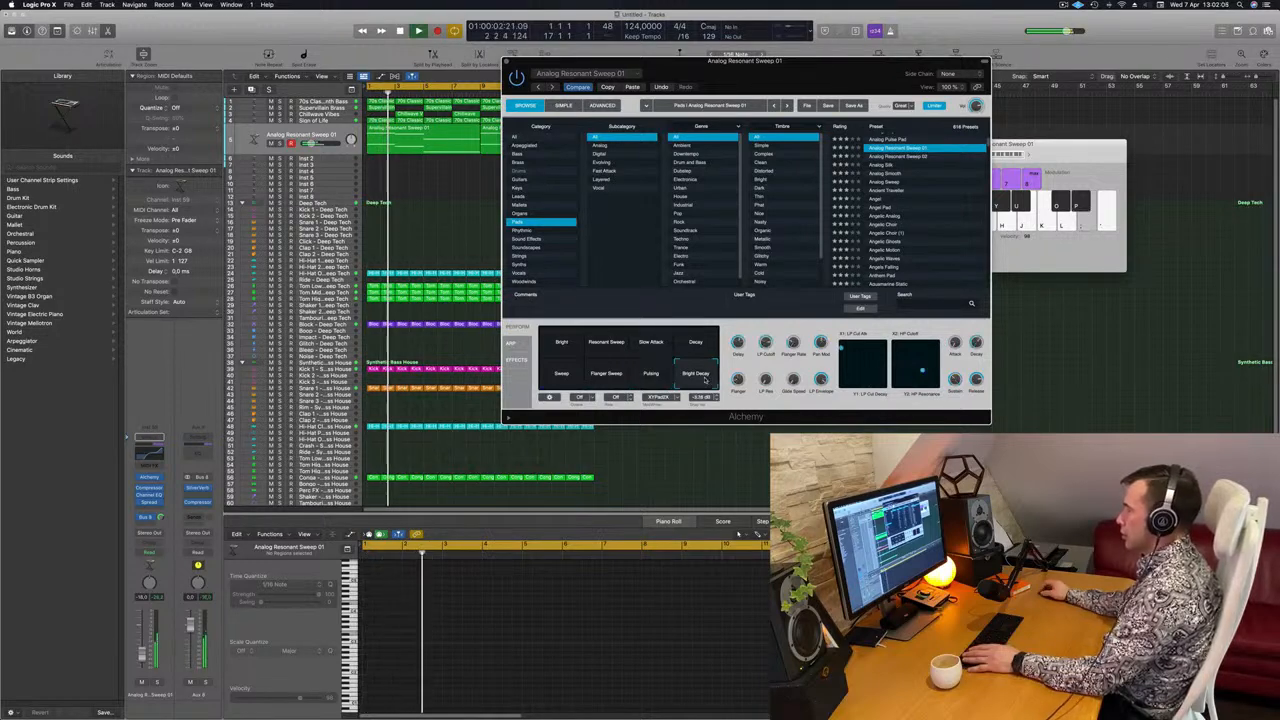
{"action": "left_click", "coordinate": [653, 376]}
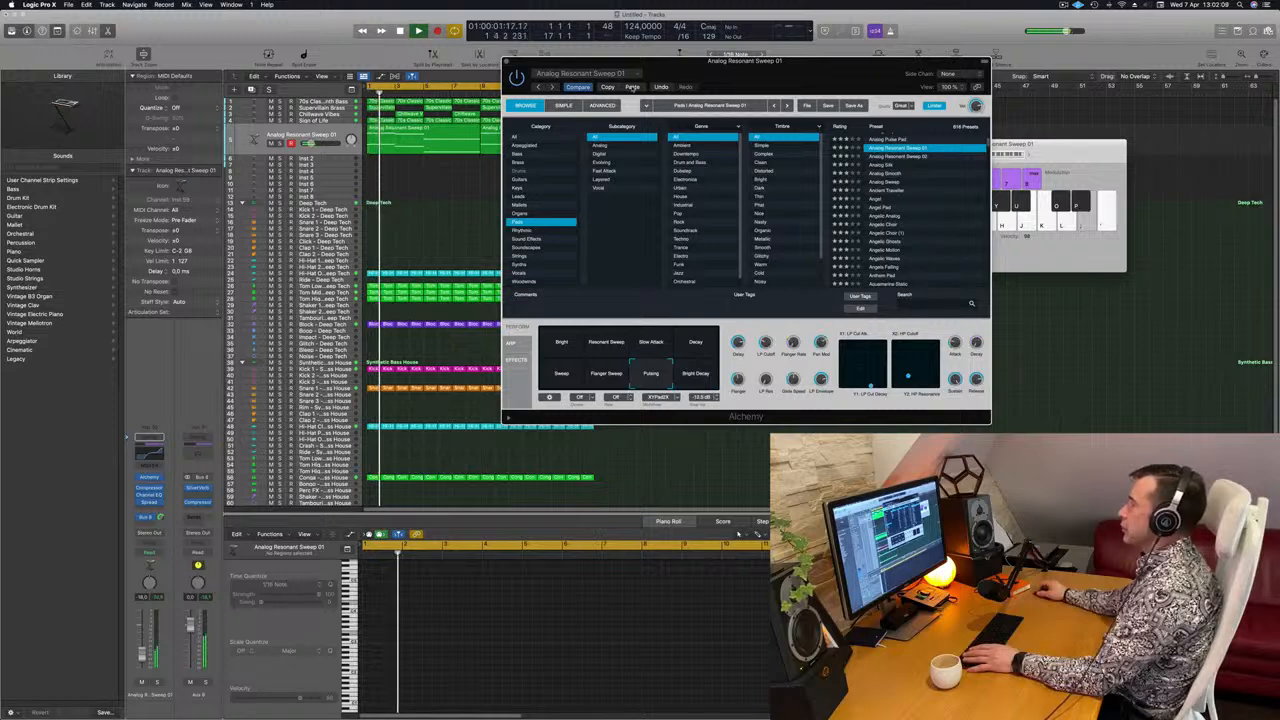
- Close Alchemy, replay the loop from the beginning and duplicate the pad track with its channel settings
{"action": "left_click_drag", "start_coordinate": [763, 62], "coordinate": [849, 89]}
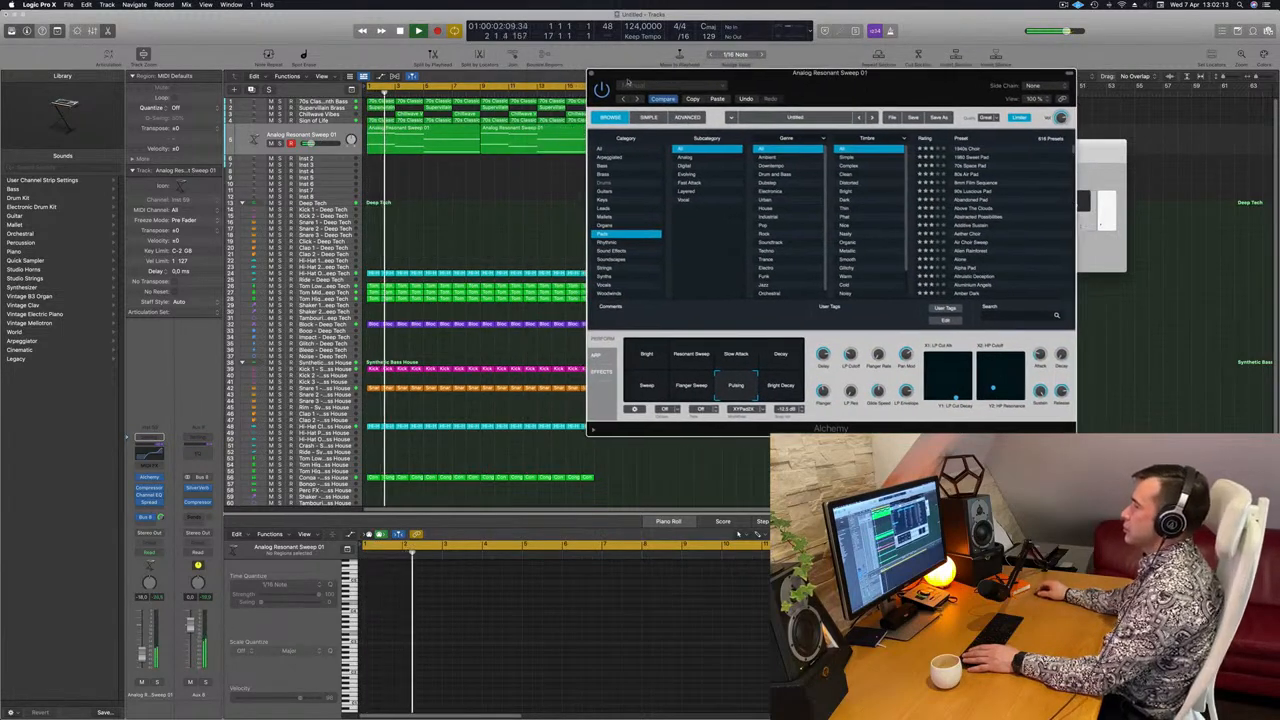
{"action": "key", "text": "super+w"}
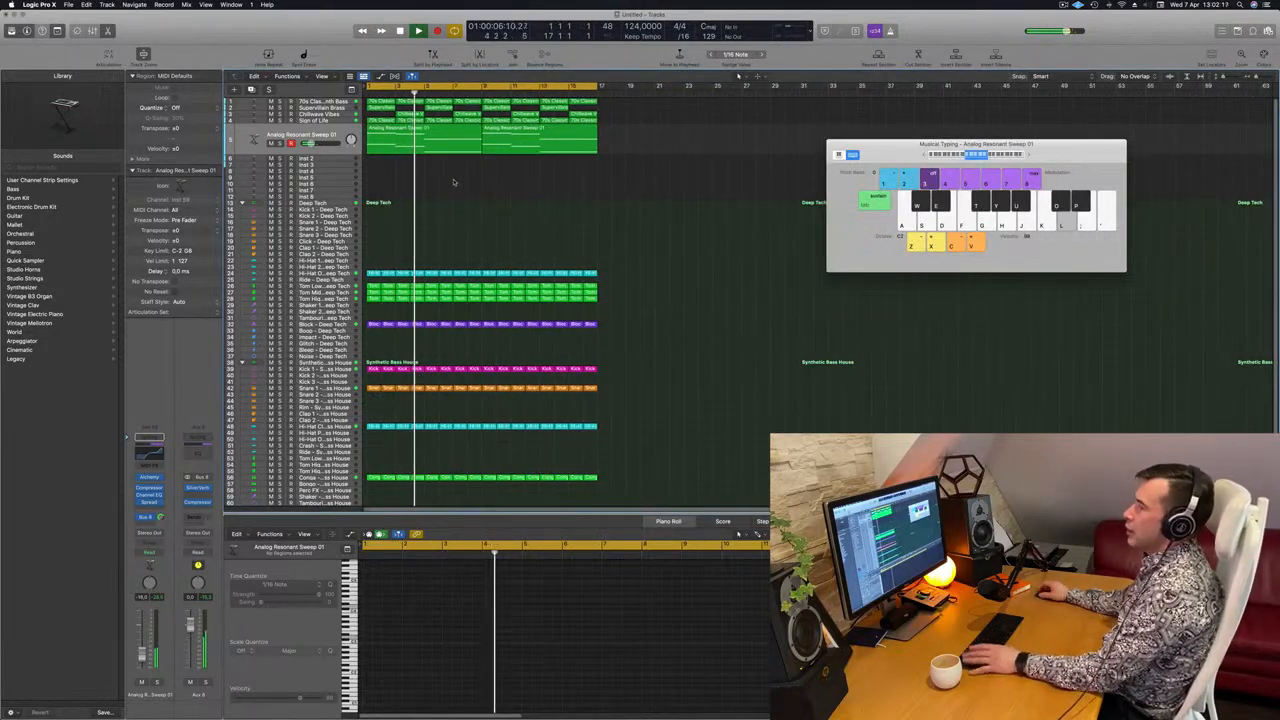
{"action": "key", "text": "Return"}
{"action": "left_click", "coordinate": [254, 139]}
{"action": "key", "text": "Return"}
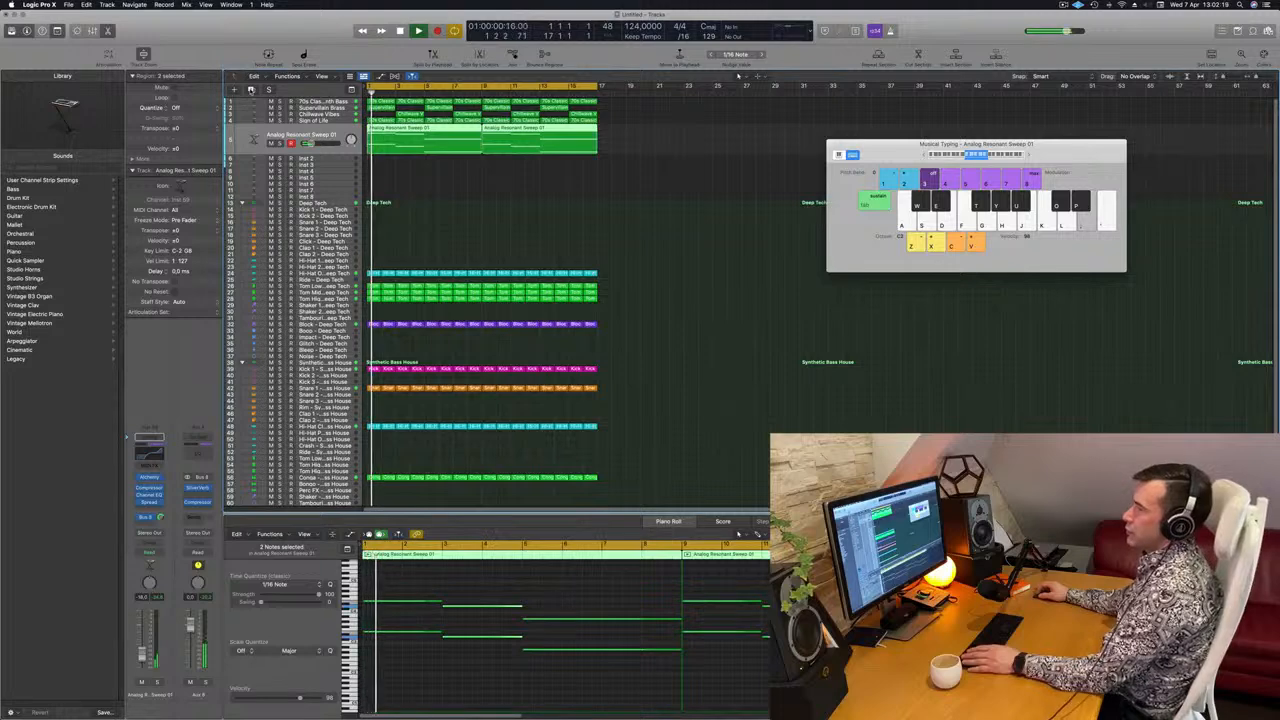
{"action": "key", "text": "alt+super+s"}
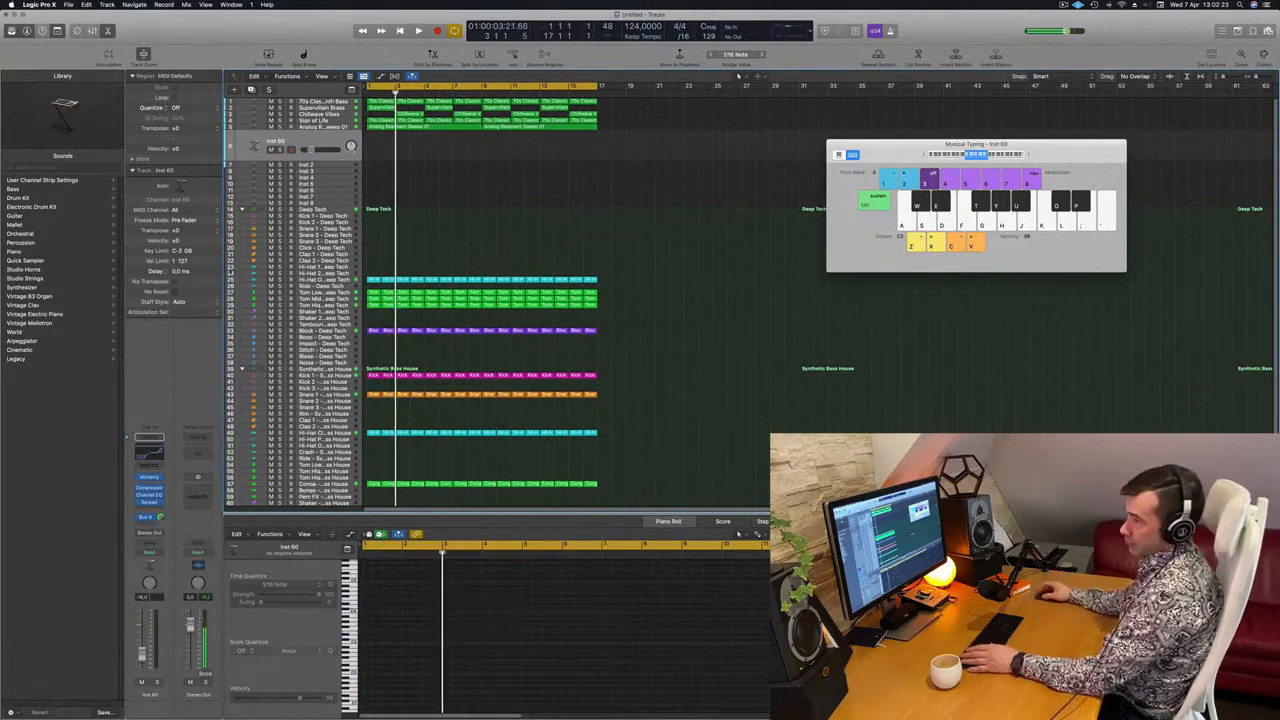
- Reset the Channel EQ on the duplicated track to the flat Factory Default setting
{"action": "left_click", "coordinate": [149, 454]}
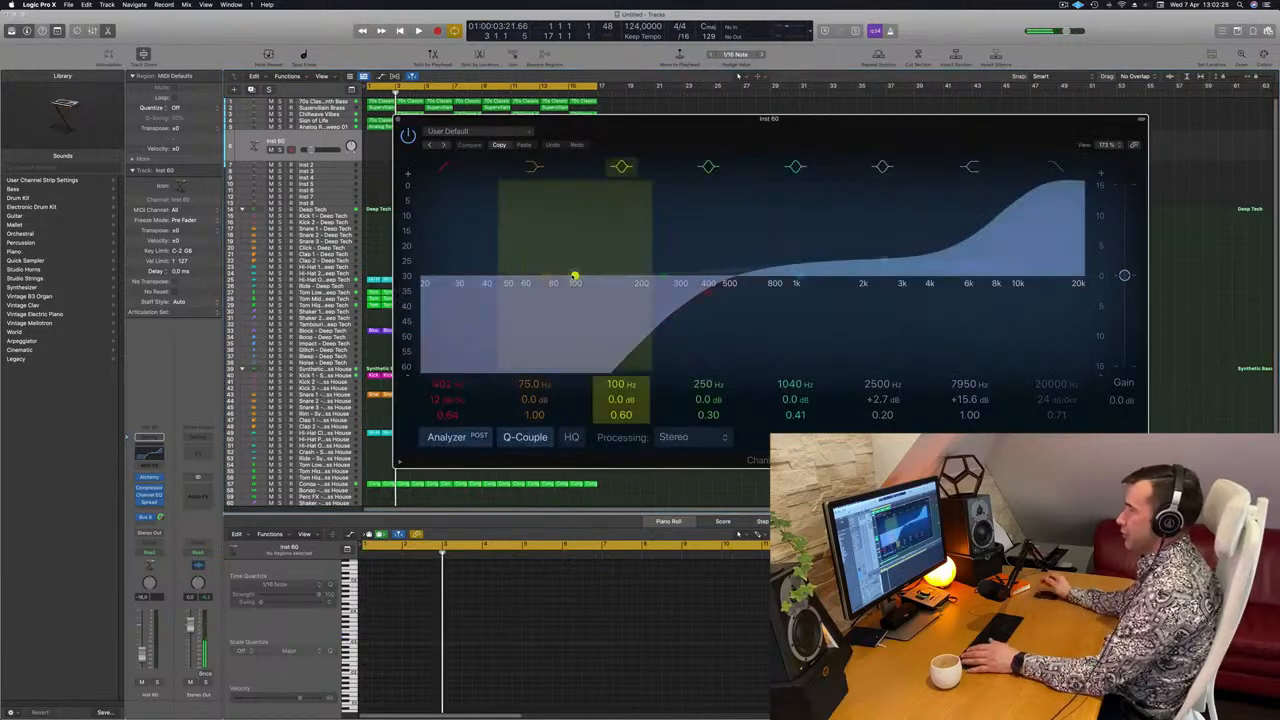
{"action": "left_click", "coordinate": [505, 134]}
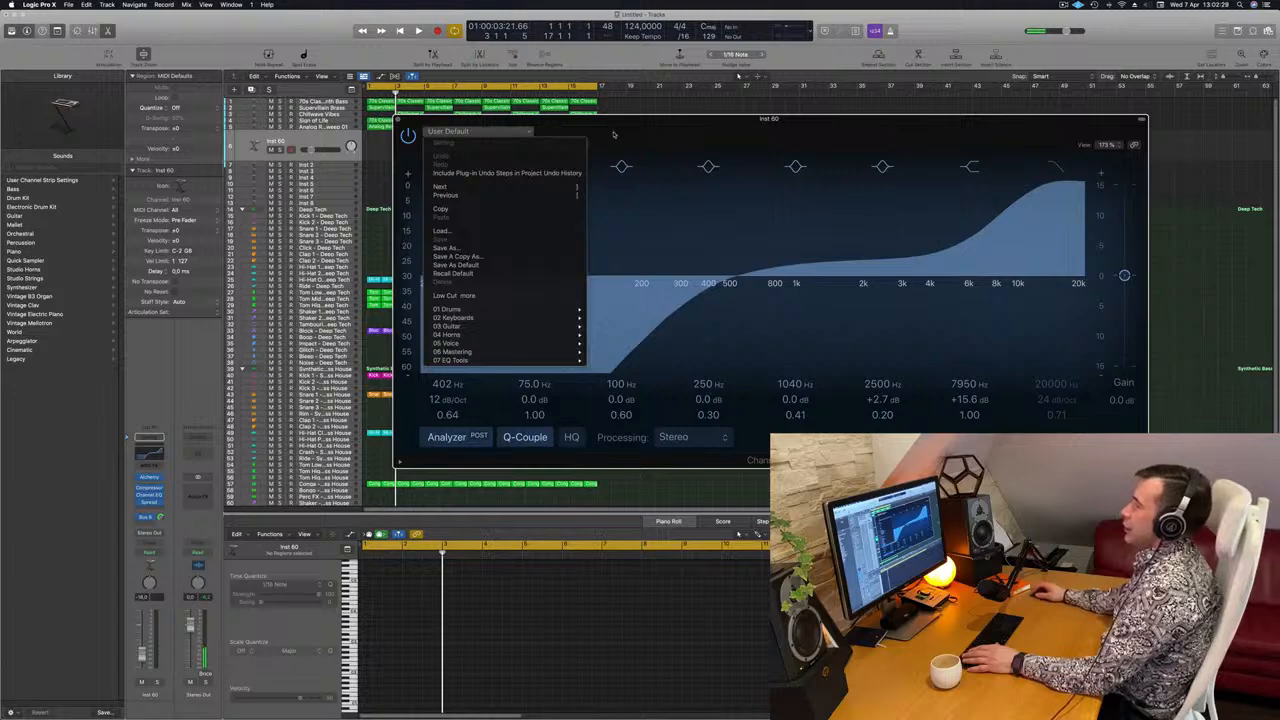
{"action": "left_click", "coordinate": [485, 274]}
{"action": "key", "text": "Return"}
- Check the duplicated track's Compressor during loop playback, close it and move the Channel EQ window clear of the tracks
{"action": "key", "text": "space"}
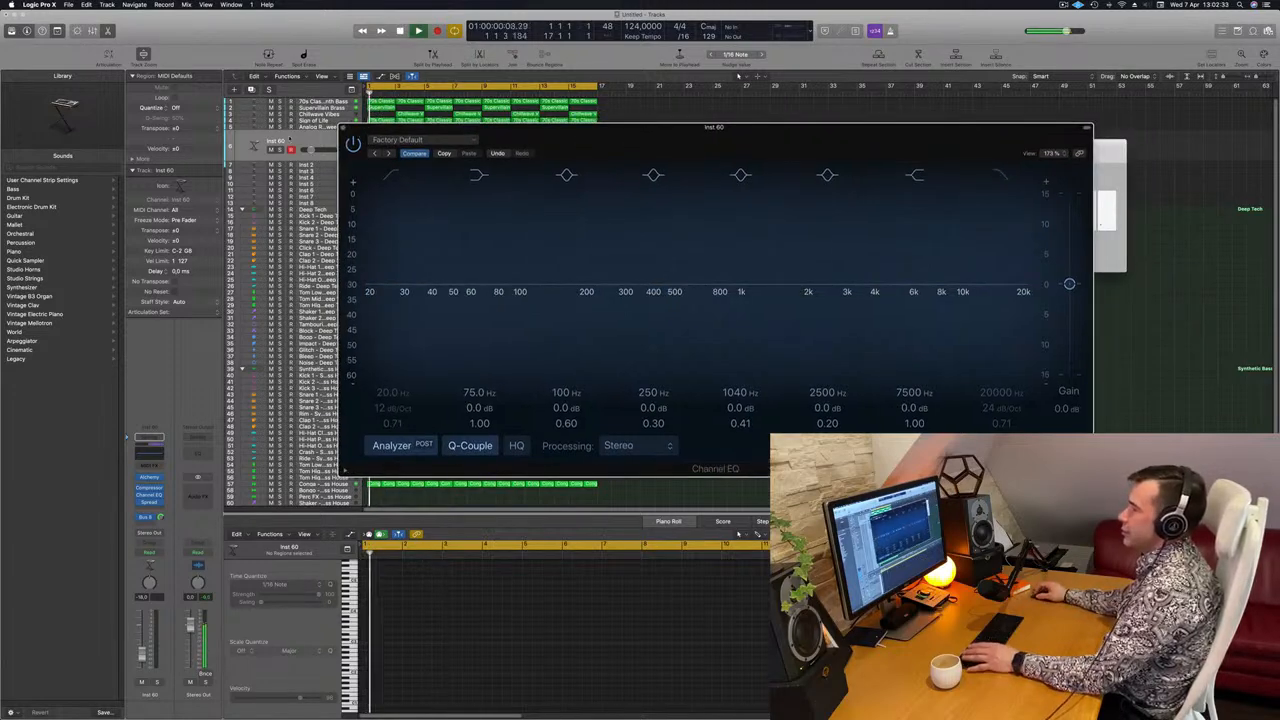
{"action": "key", "text": "space"}
{"action": "left_click", "coordinate": [103, 366]}
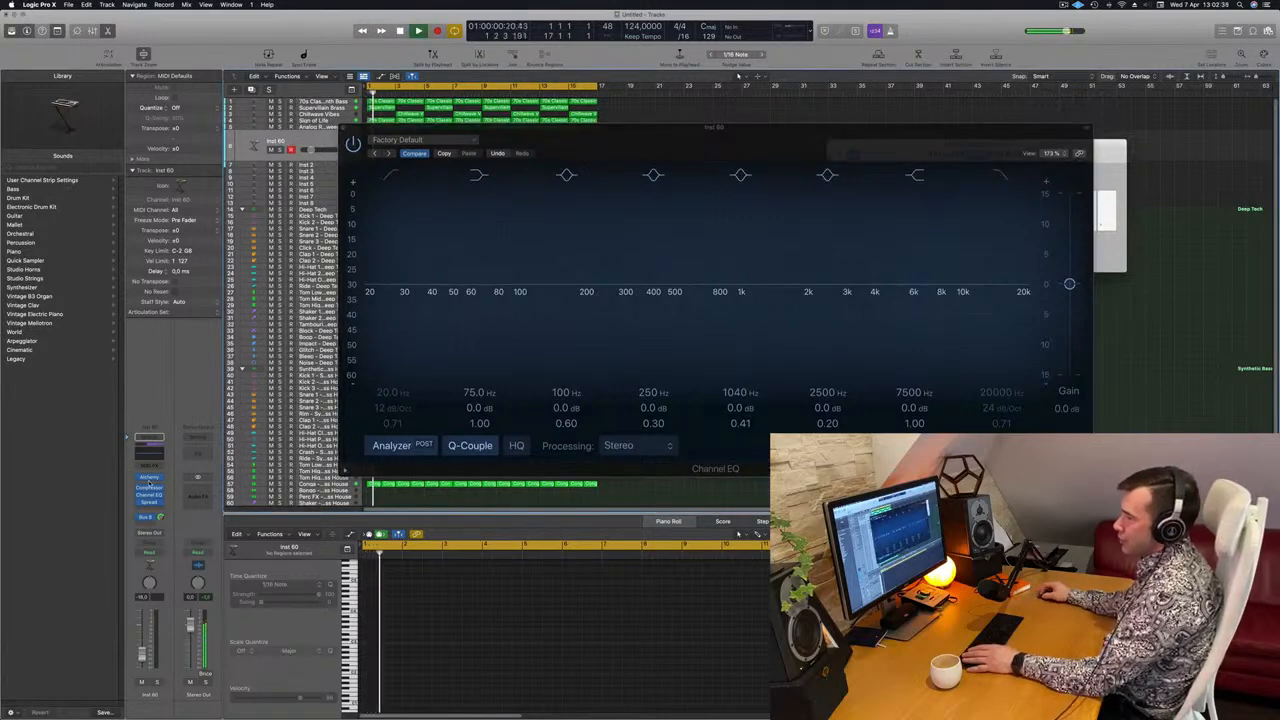
{"action": "left_click", "coordinate": [161, 518]}
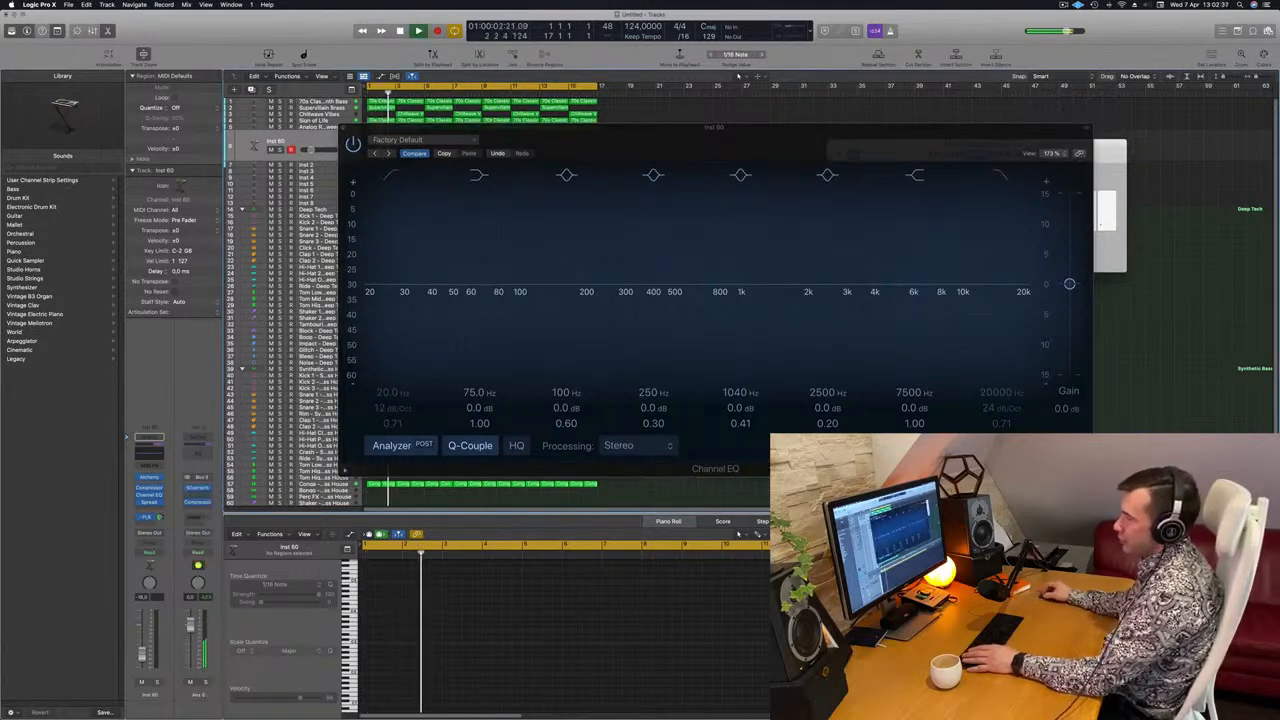
{"action": "left_click", "coordinate": [149, 494]}
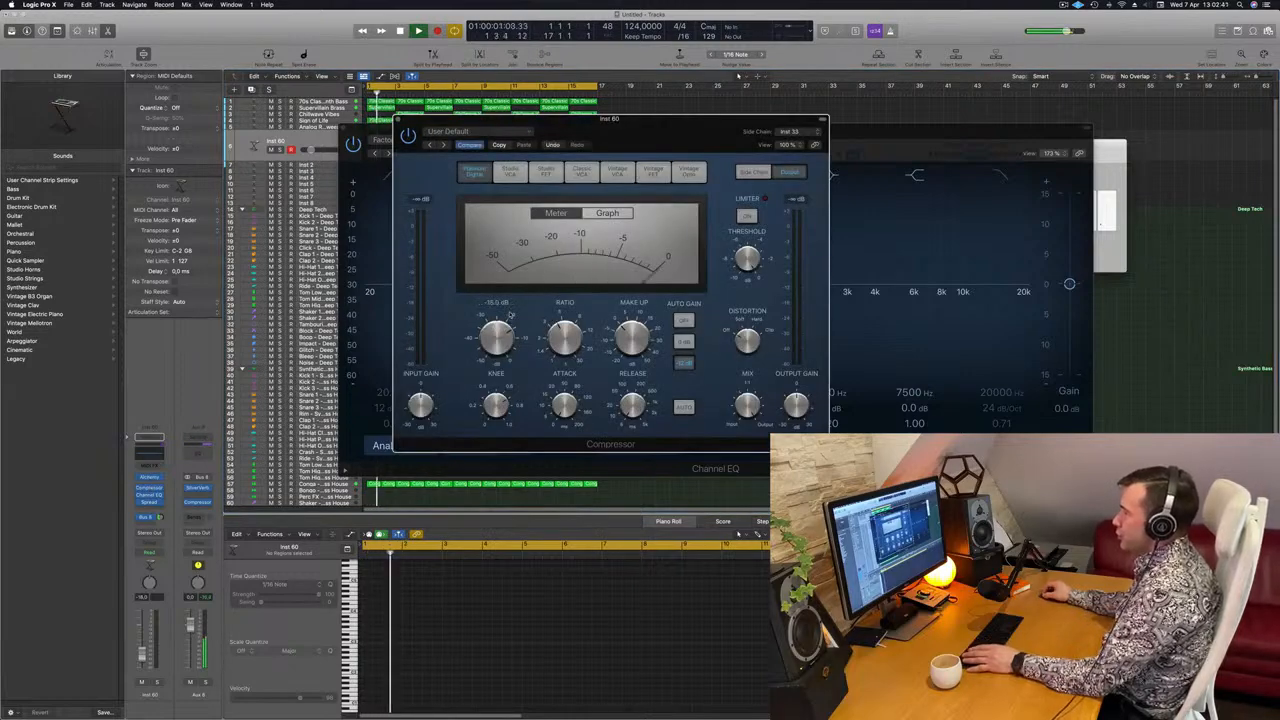
{"action": "left_click_drag", "start_coordinate": [436, 122], "coordinate": [1037, 142]}
{"action": "left_click", "coordinate": [515, 143]}
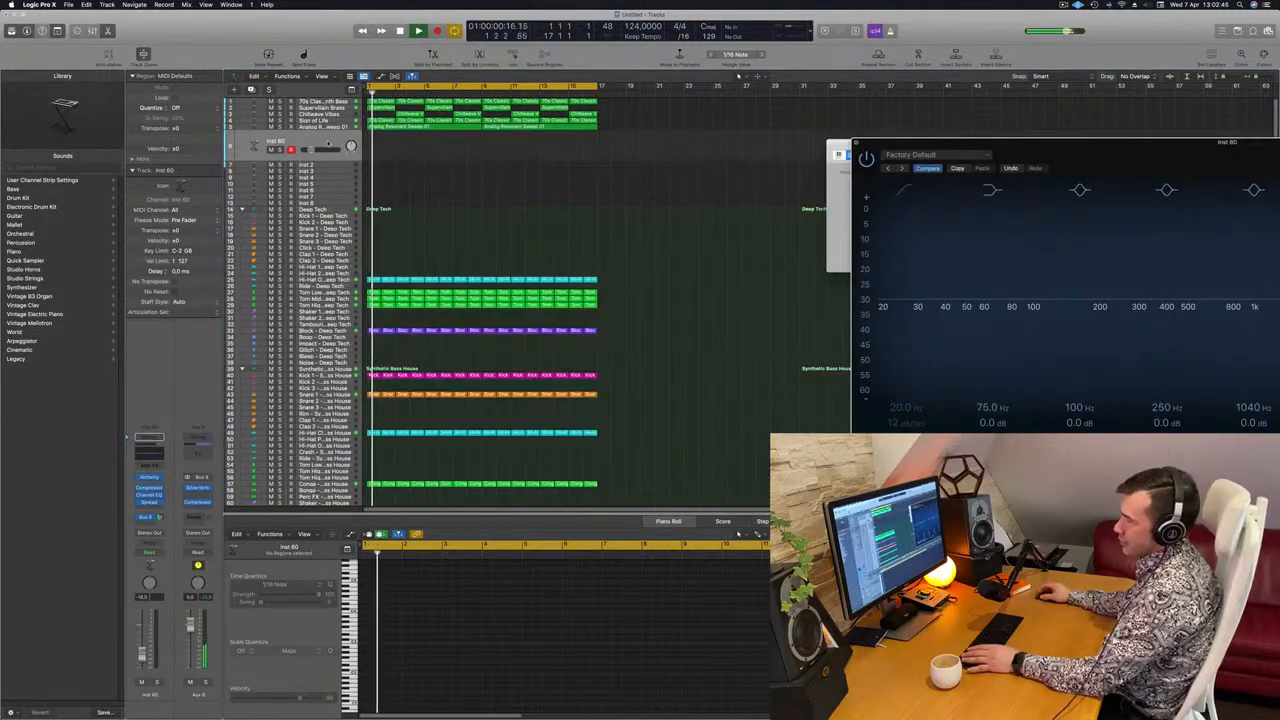
- Open Alchemy on the duplicated track, filter the pads by Fast Attack and load the Heavenly Vox preset
{"action": "left_click", "coordinate": [328, 143]}
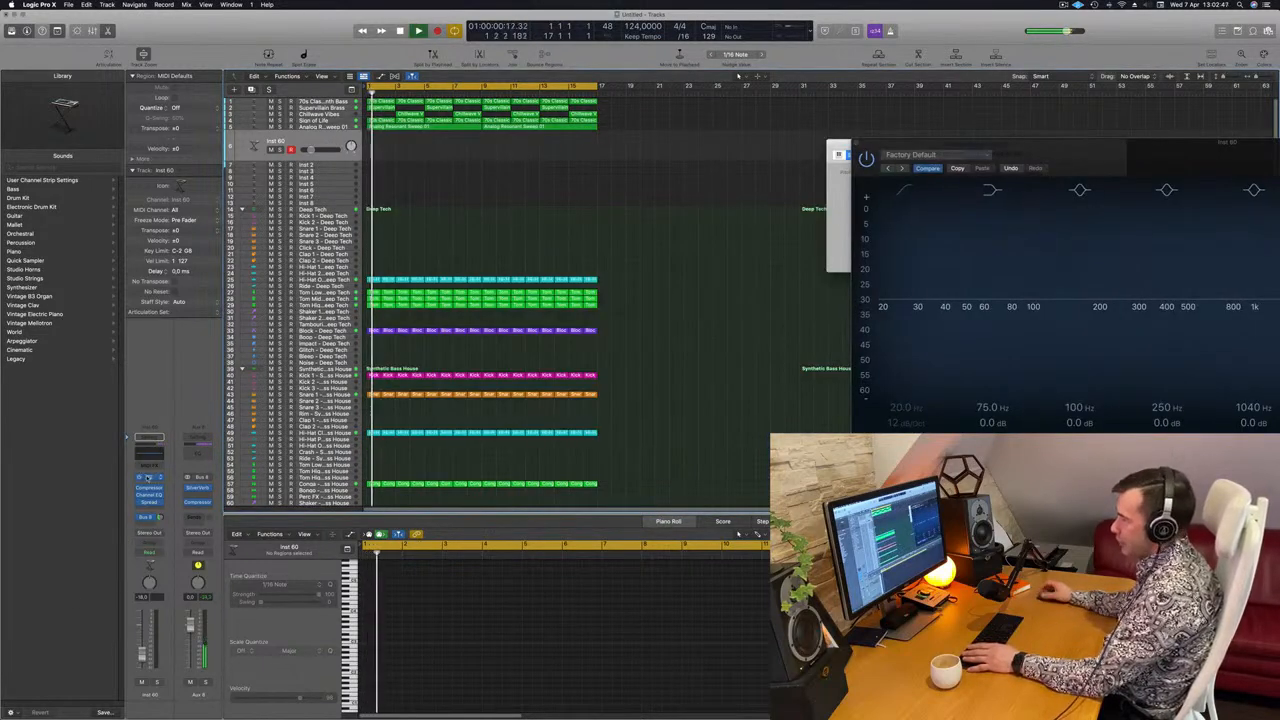
{"action": "left_click", "coordinate": [148, 478]}
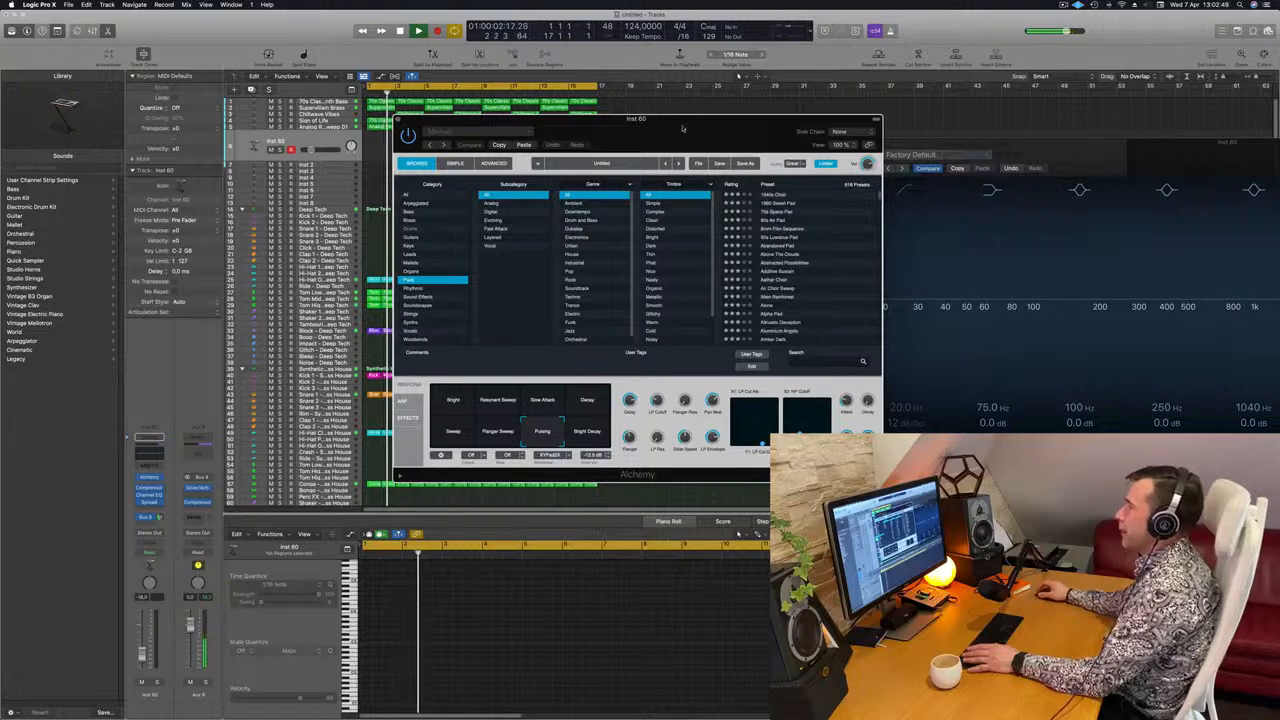
{"action": "left_click_drag", "start_coordinate": [683, 128], "coordinate": [744, 180]}
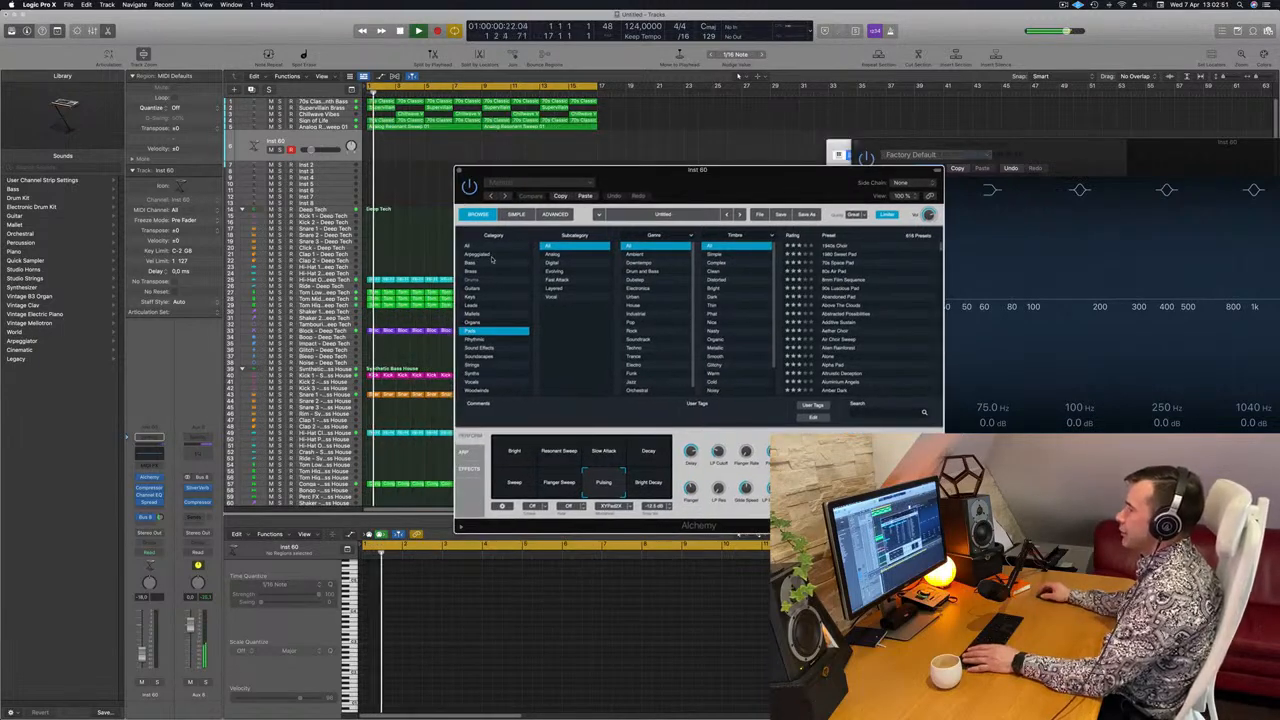
{"action": "left_click", "coordinate": [570, 279]}
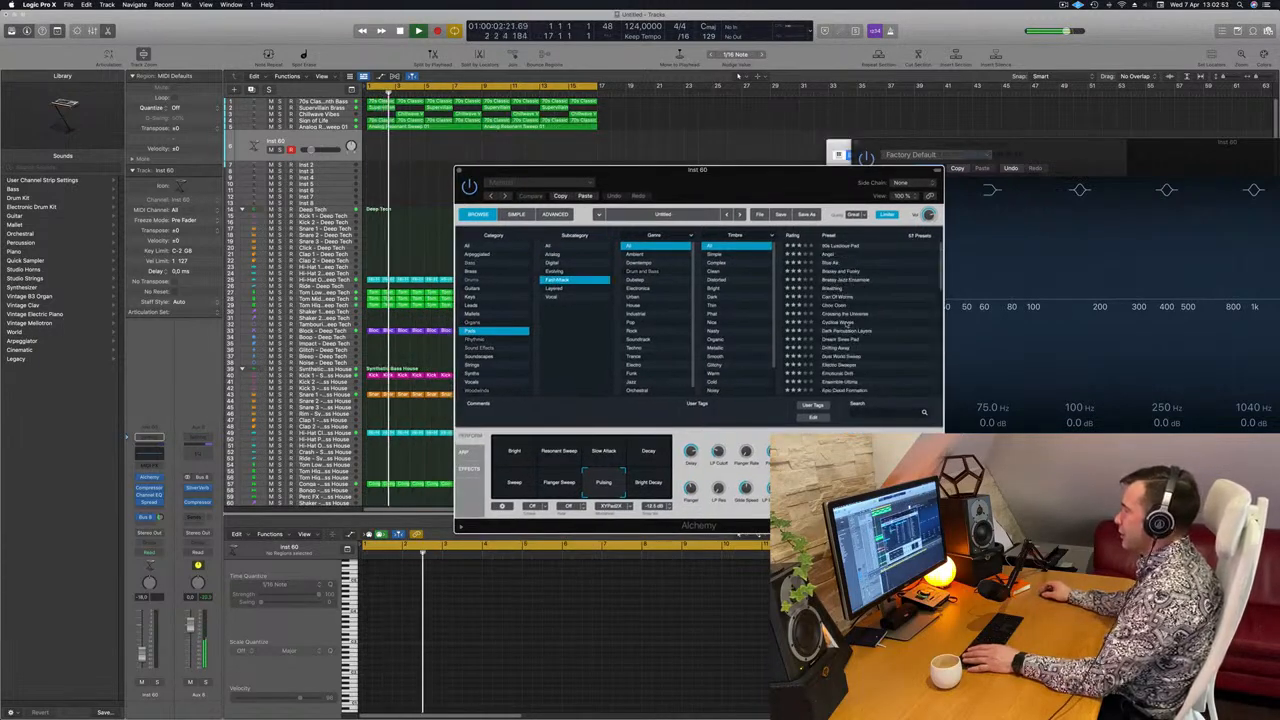
{"action": "scroll", "coordinate": [845, 325], "scroll_direction": "down", "scroll_amount": 5}
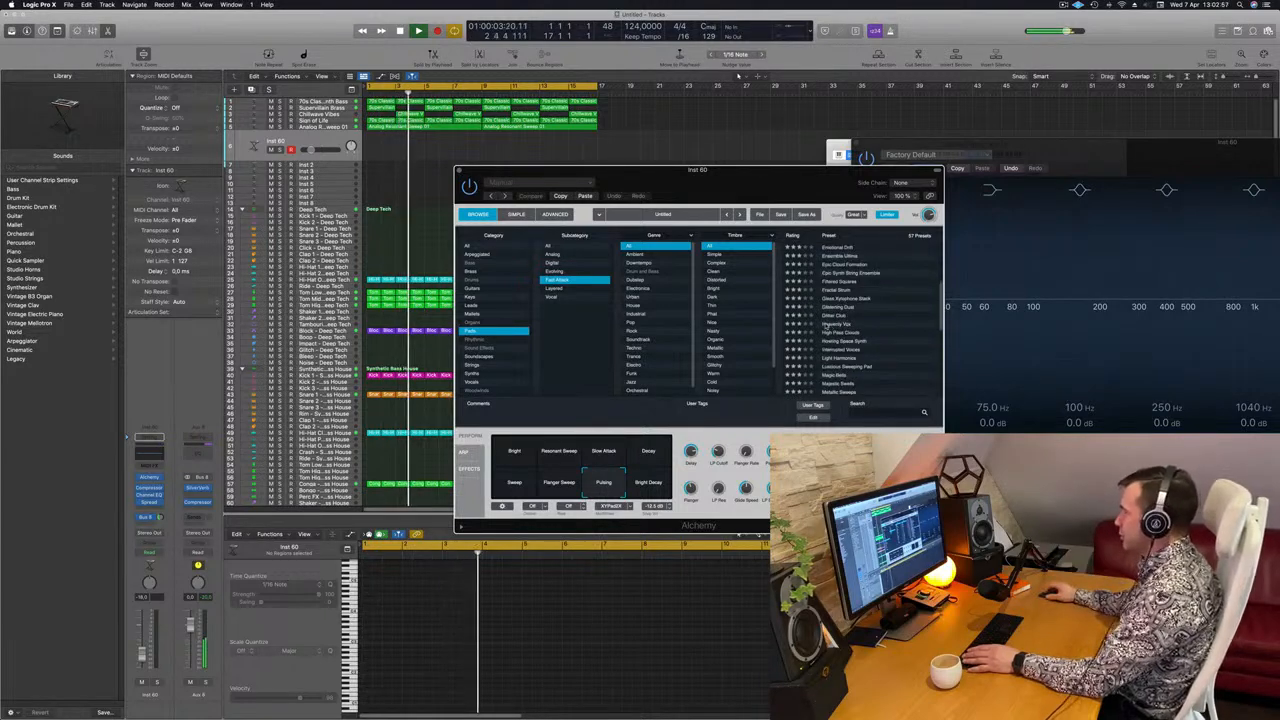
{"action": "left_click", "coordinate": [826, 324]}
{"action": "left_click_drag", "start_coordinate": [755, 192], "coordinate": [950, 175]}
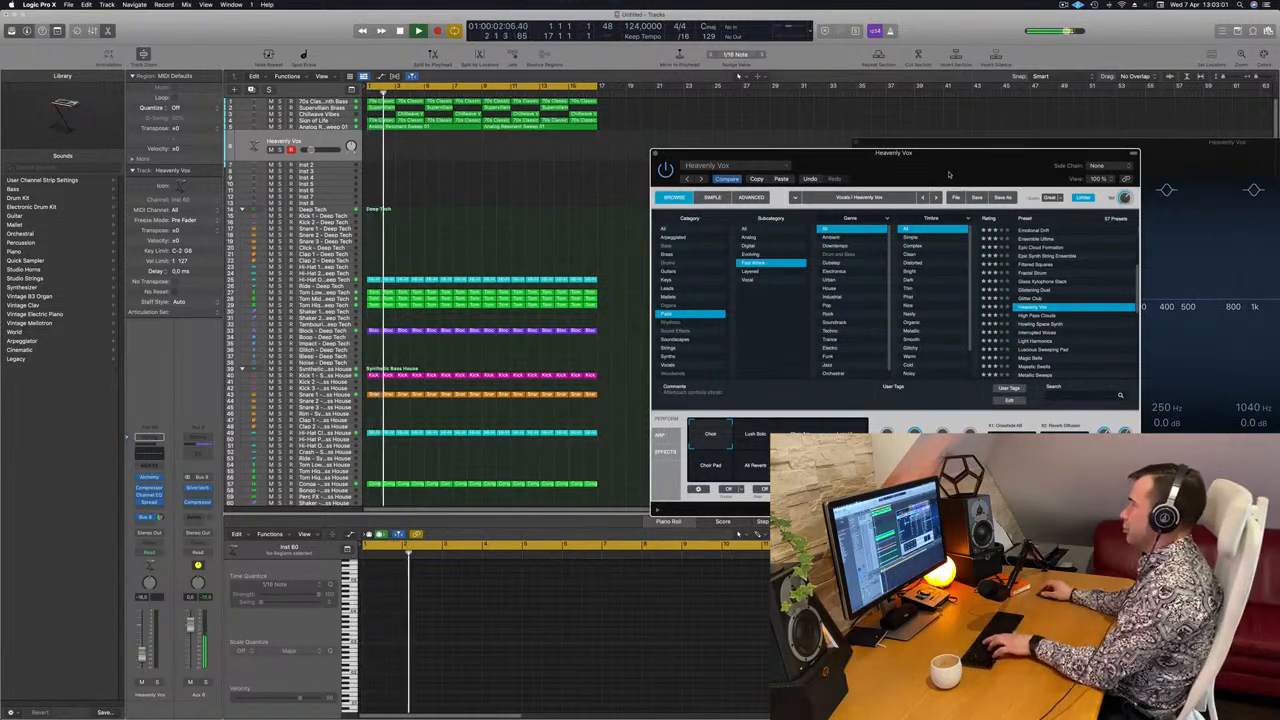
- Try a melody with Heavenly Vox in Musical Typing one octave higher and raise the track's volume slightly
{"action": "key", "text": "super+k"}
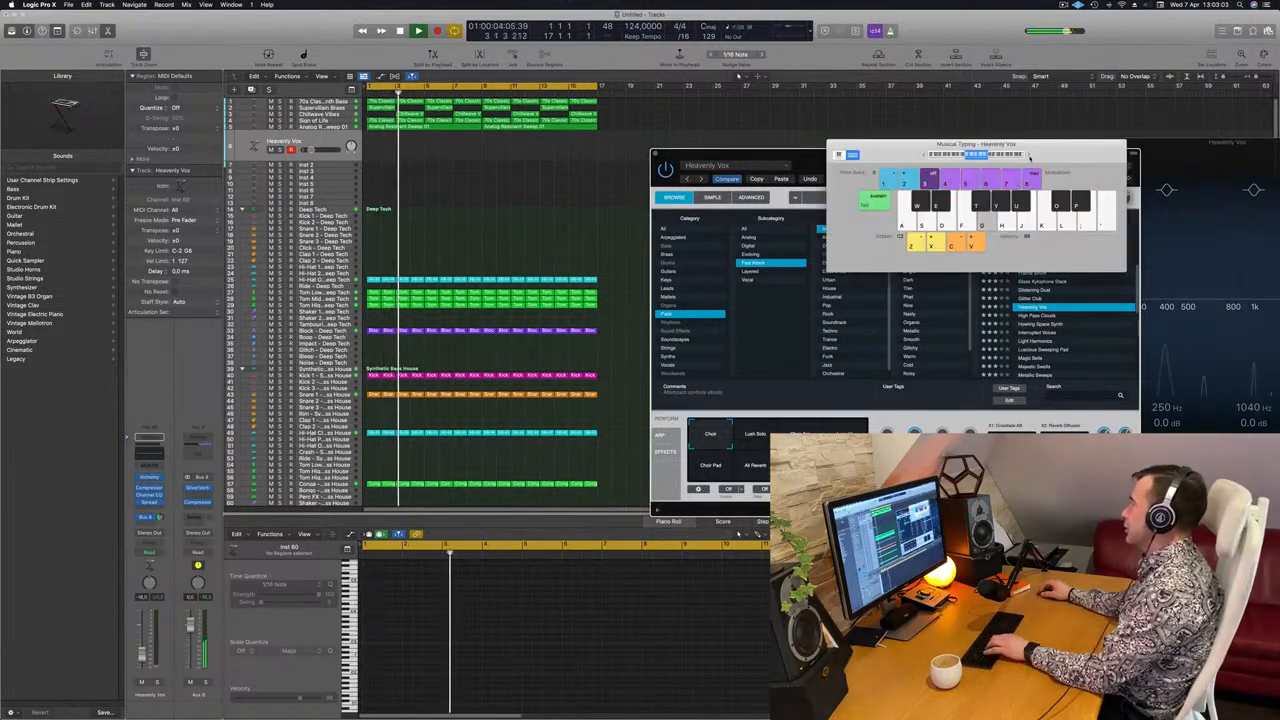
{"action": "key", "text": "x"}
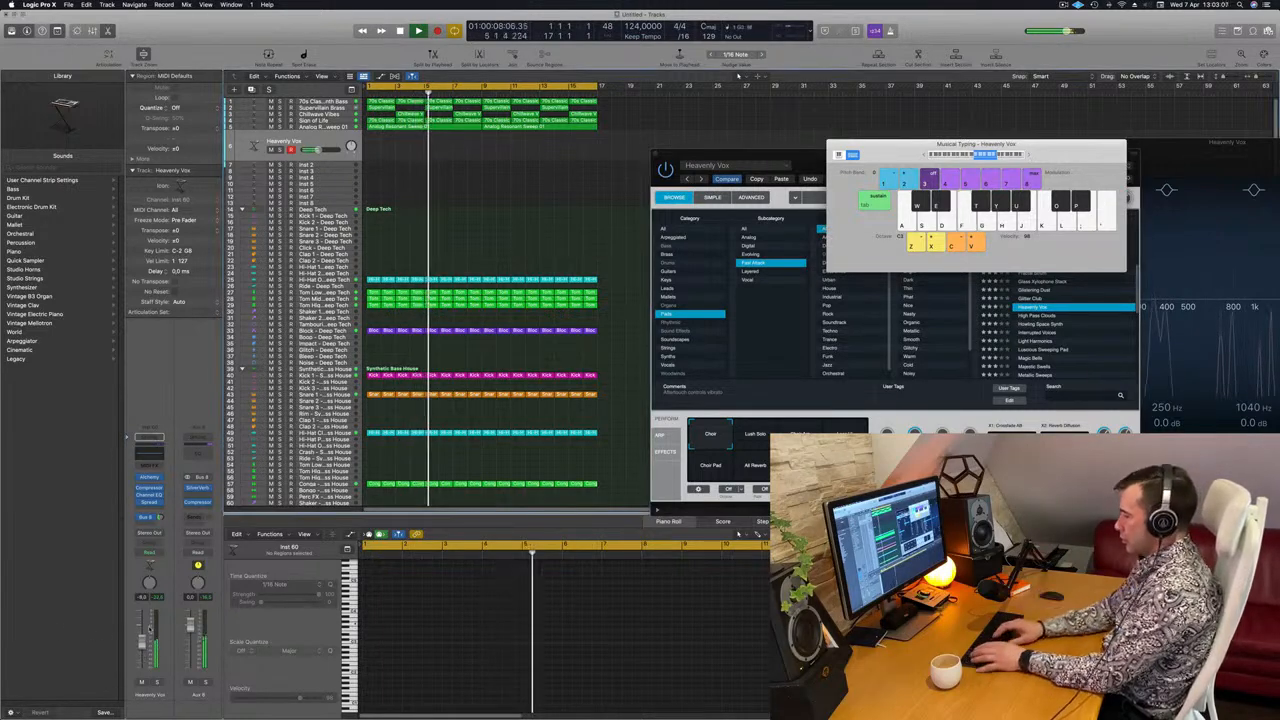
{"action": "key", "text": "l"}
{"action": "key", "text": "k"}
{"action": "key", "text": "g"}
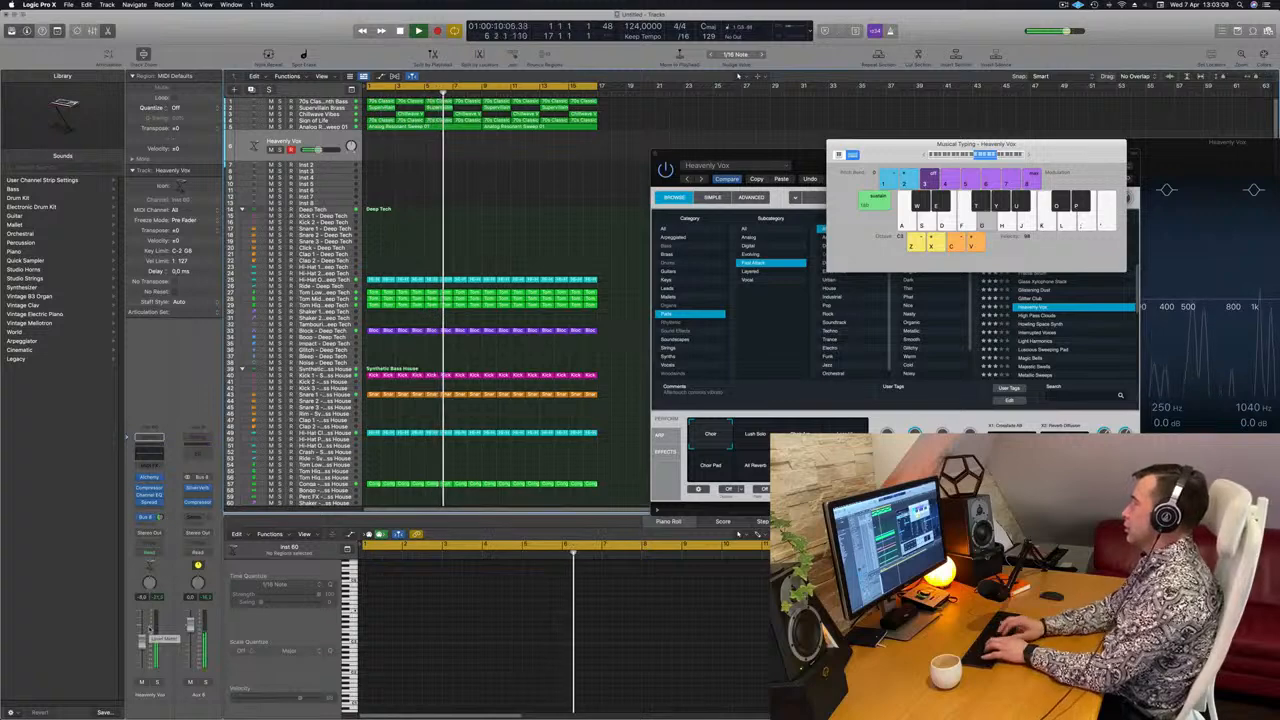
{"action": "key", "text": "f"}
{"action": "key", "text": "d"}
{"action": "left_click_drag", "start_coordinate": [142, 640], "coordinate": [142, 634]}
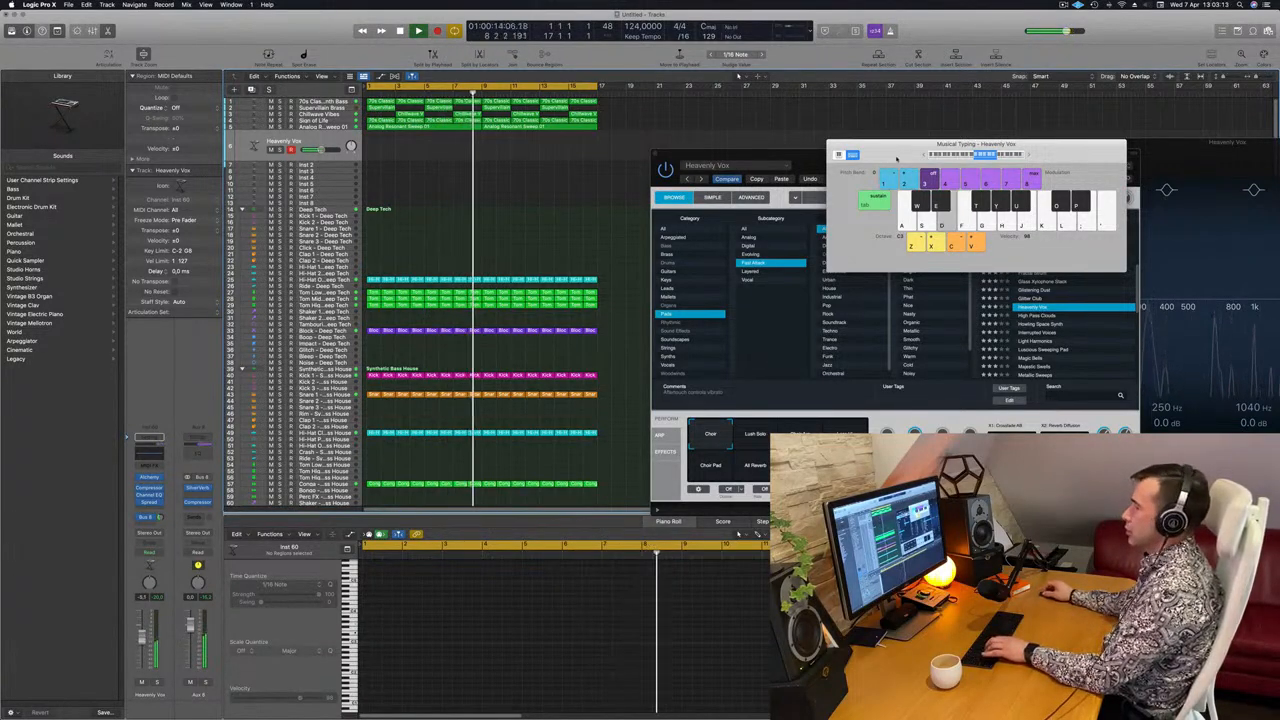
- Separate the Musical Typing and Alchemy windows, then audition Heavenly Vox and High Pass Clouds against the loop
{"action": "left_click_drag", "start_coordinate": [897, 158], "coordinate": [565, 275]}
{"action": "key", "text": "f"}
{"action": "key", "text": "g"}
{"action": "left_click_drag", "start_coordinate": [916, 153], "coordinate": [1003, 105]}
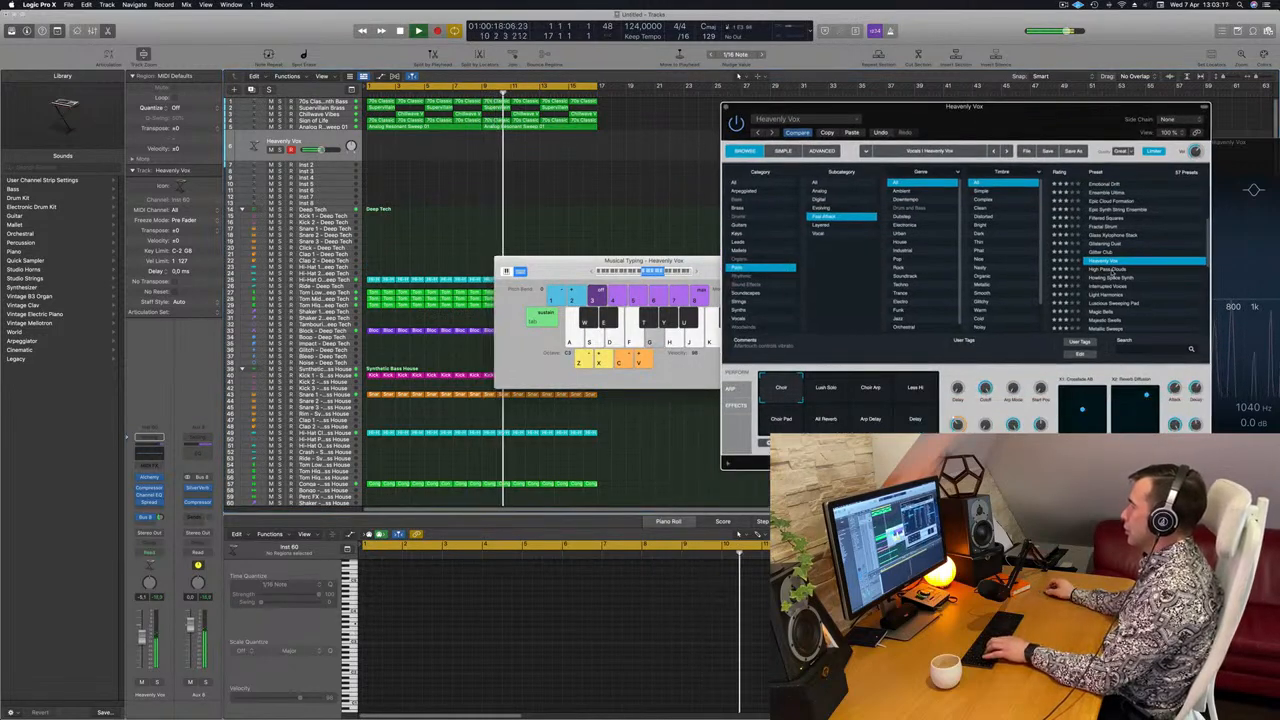
{"action": "left_click", "coordinate": [1111, 269]}
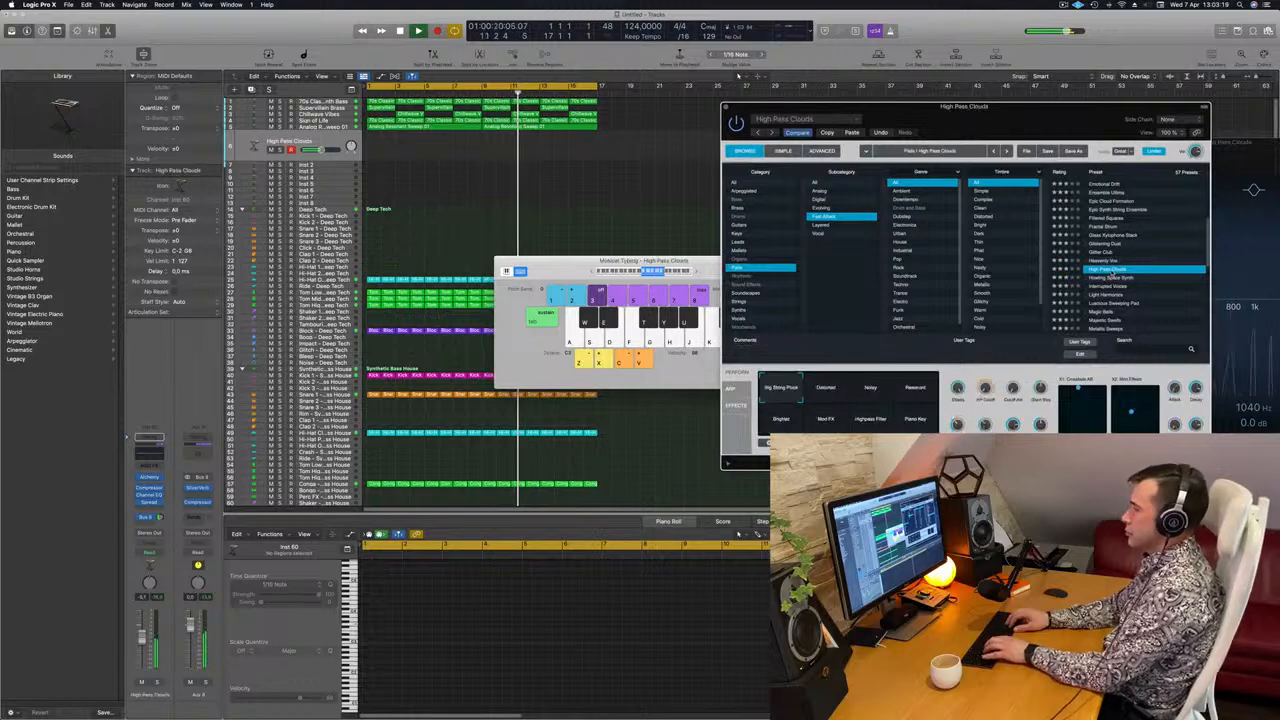
{"action": "key", "text": "f"}
{"action": "key", "text": "g"}
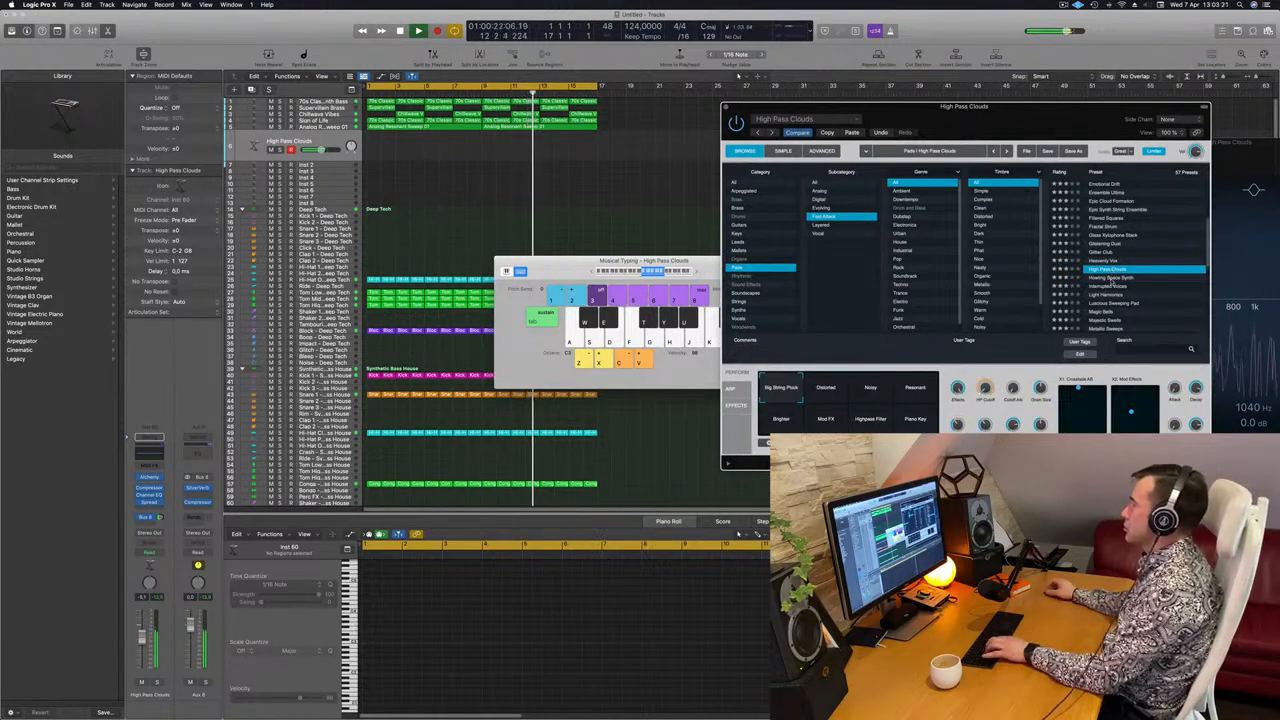
- Audition the Howling Space Synth preset, load Interrupted Voices instead and adjust the track's volume
{"action": "left_click", "coordinate": [1111, 279]}
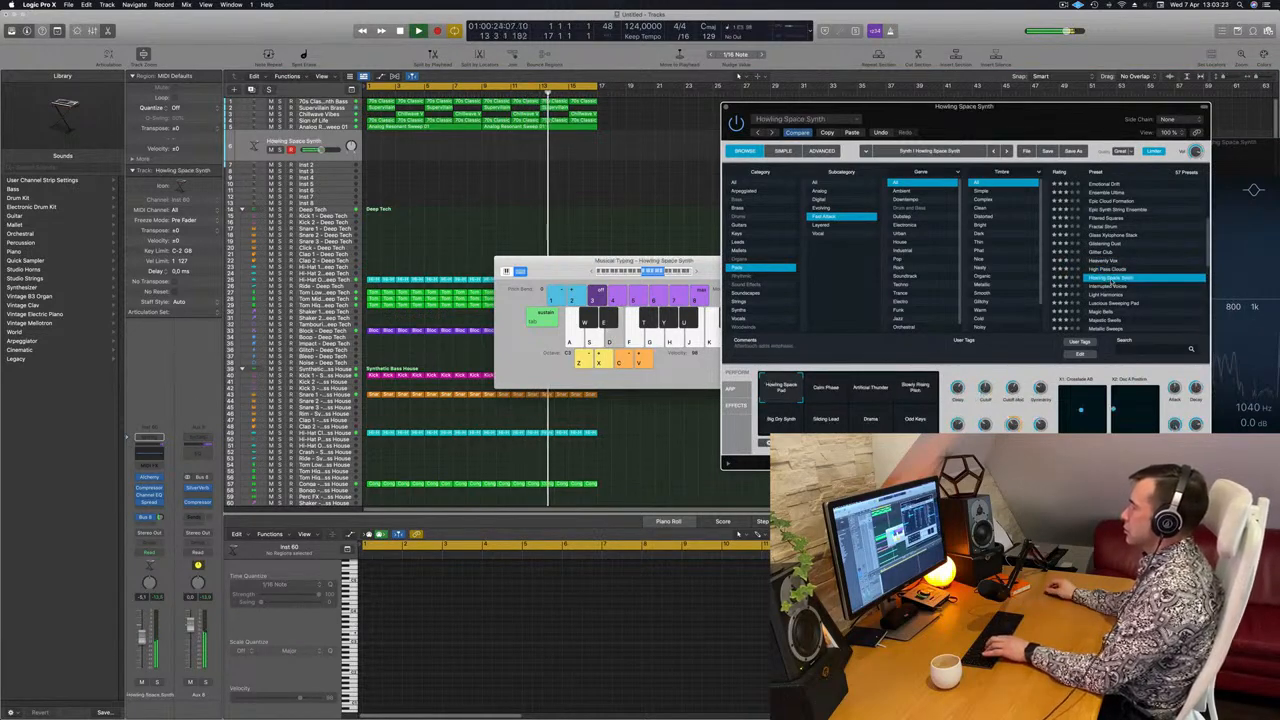
{"action": "key", "text": "f"}
{"action": "key", "text": "g"}
{"action": "left_click", "coordinate": [1115, 286]}
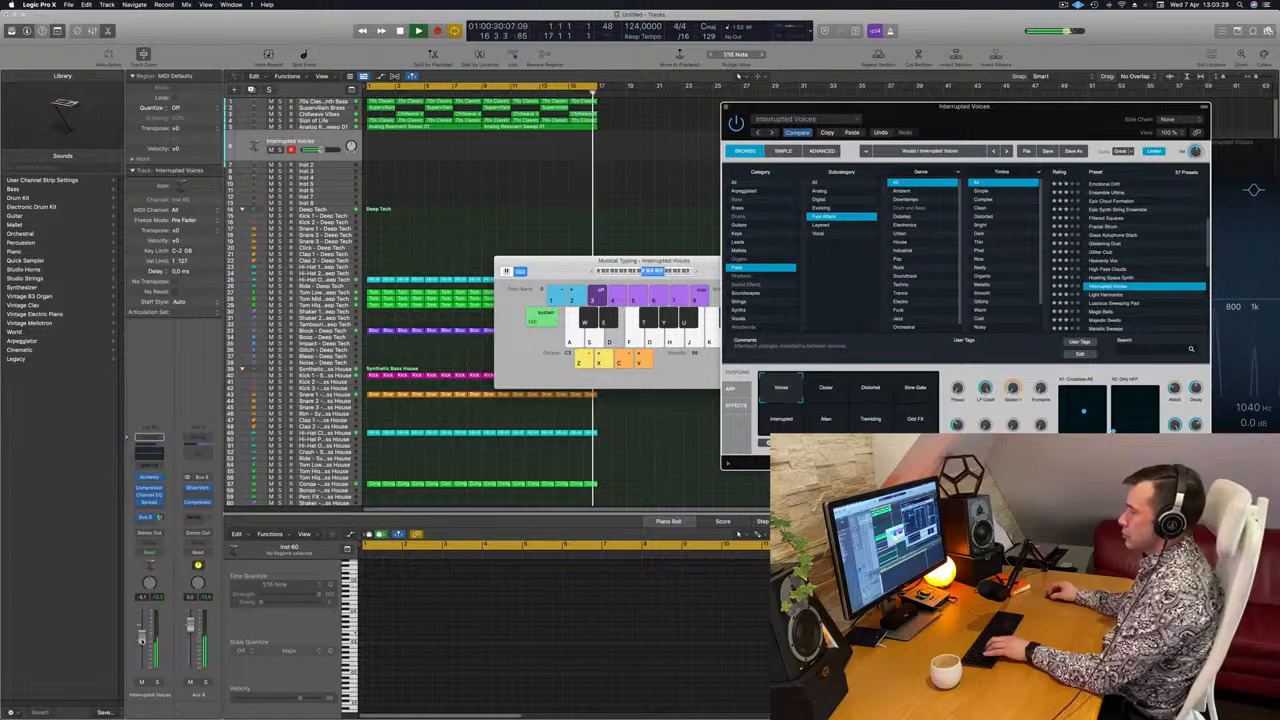
{"action": "left_click_drag", "start_coordinate": [142, 633], "coordinate": [141, 637]}
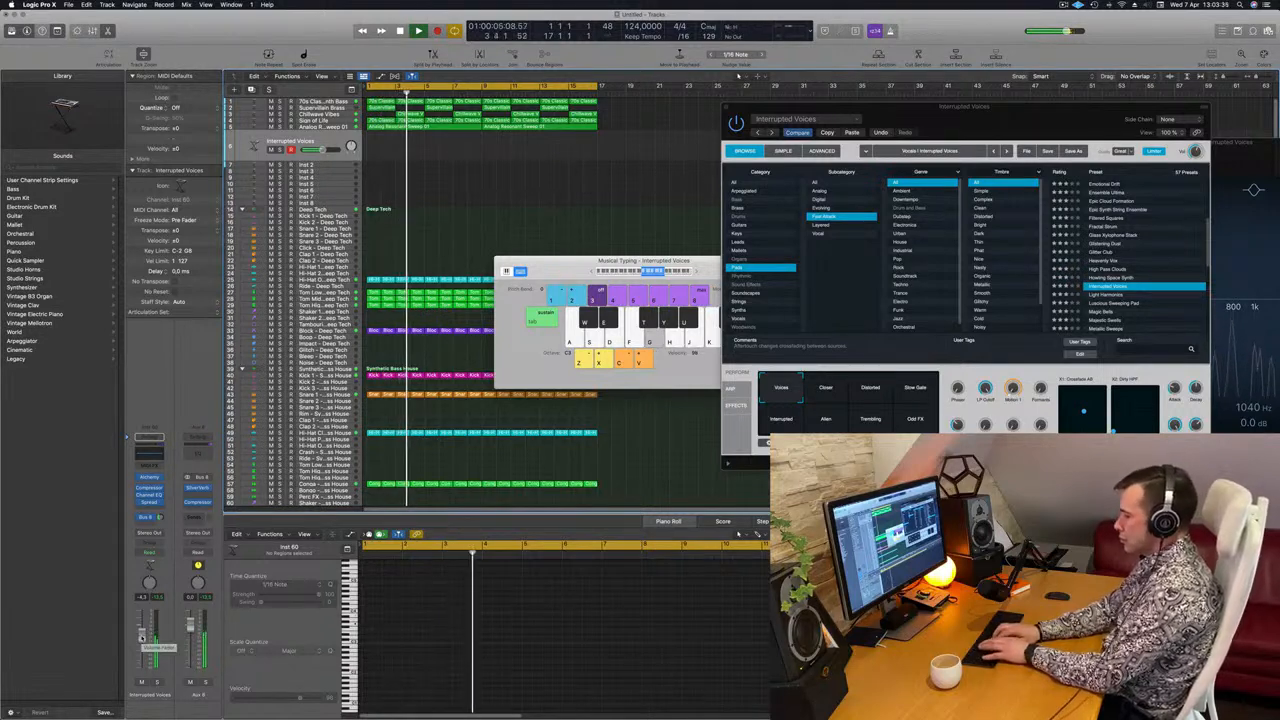
- Record an Interrupted Voices melody take over the loop from about bar 4 with Musical Typing
{"action": "key", "text": "g"}
{"action": "key", "text": "k"}
{"action": "key", "text": "g"}
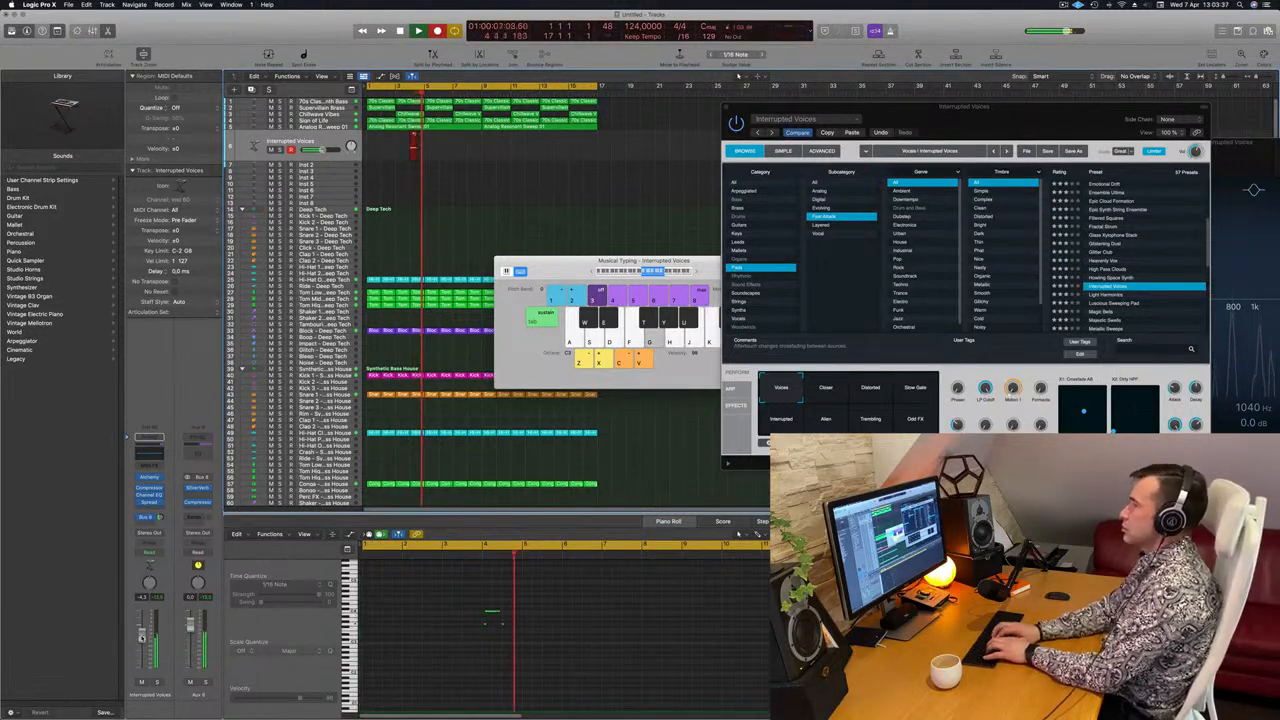
{"action": "key", "text": "j"}
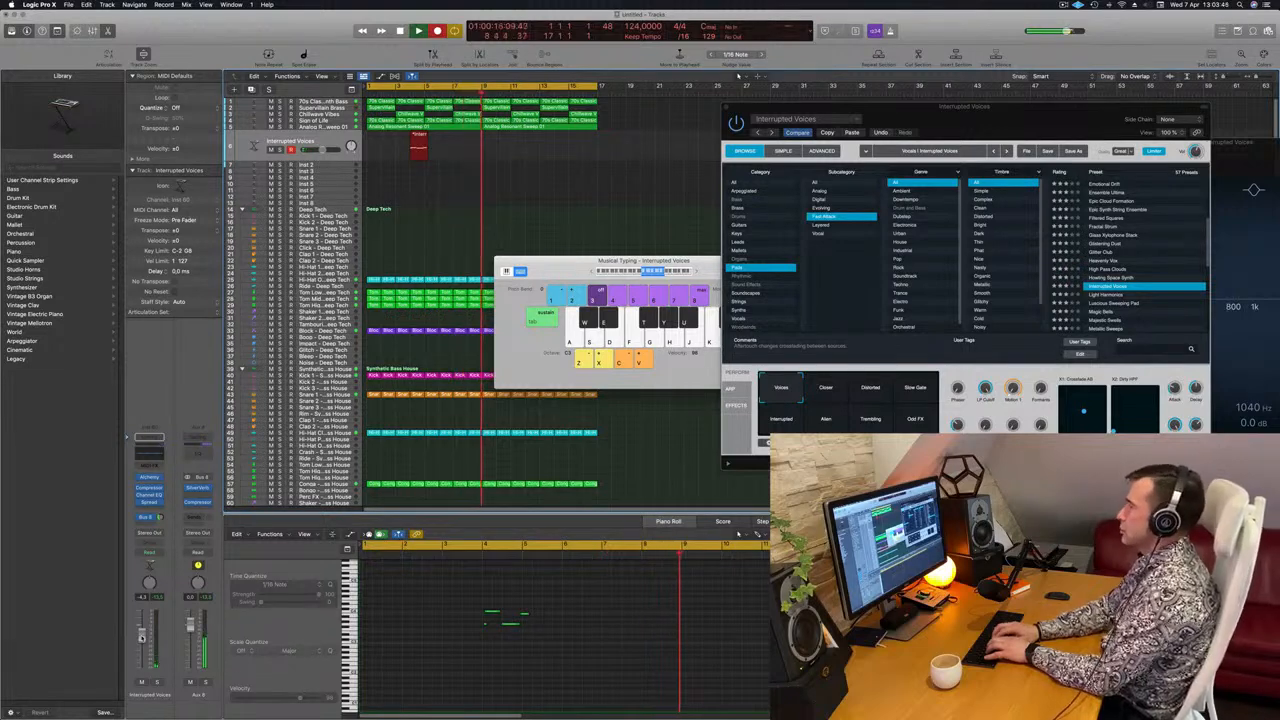
{"action": "key", "text": "j"}
{"action": "key", "text": "g"}
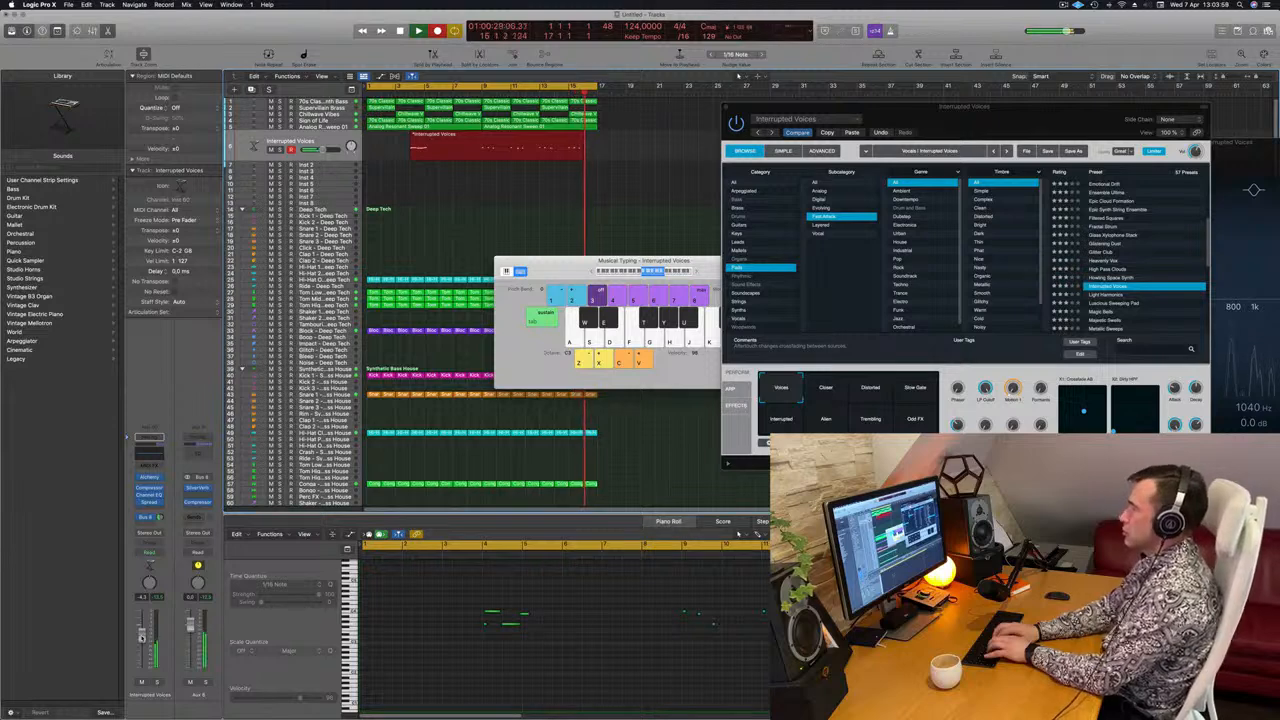
- Record a short Interrupted Voices phrase over the first three bars of the loop and stop
{"action": "key", "text": "k"}
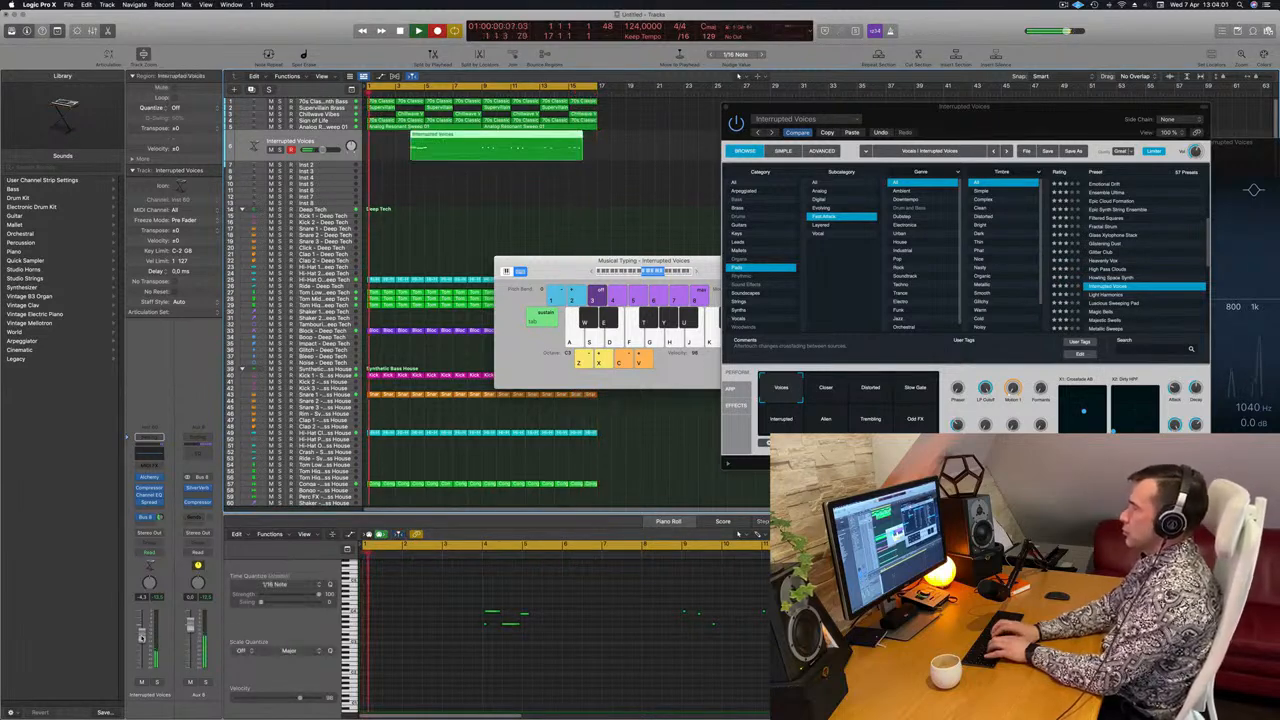
{"action": "key", "text": "j"}
{"action": "key", "text": "g"}
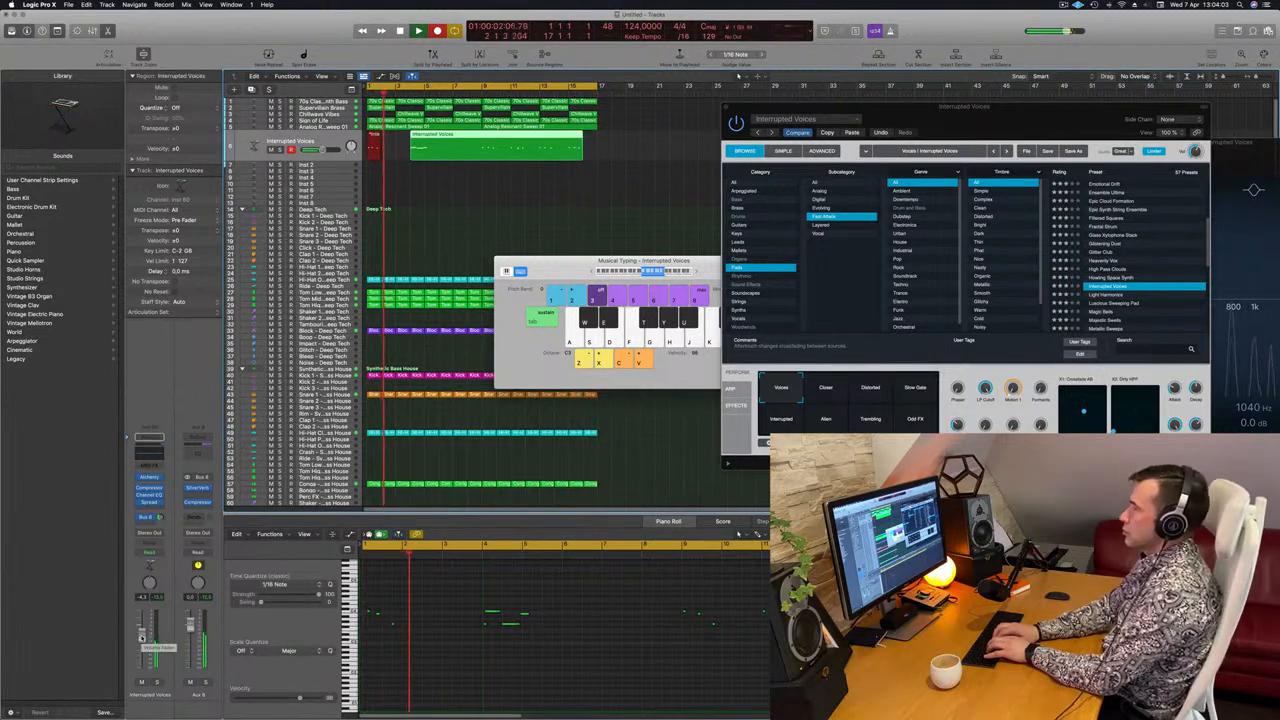
{"action": "key", "text": "k"}
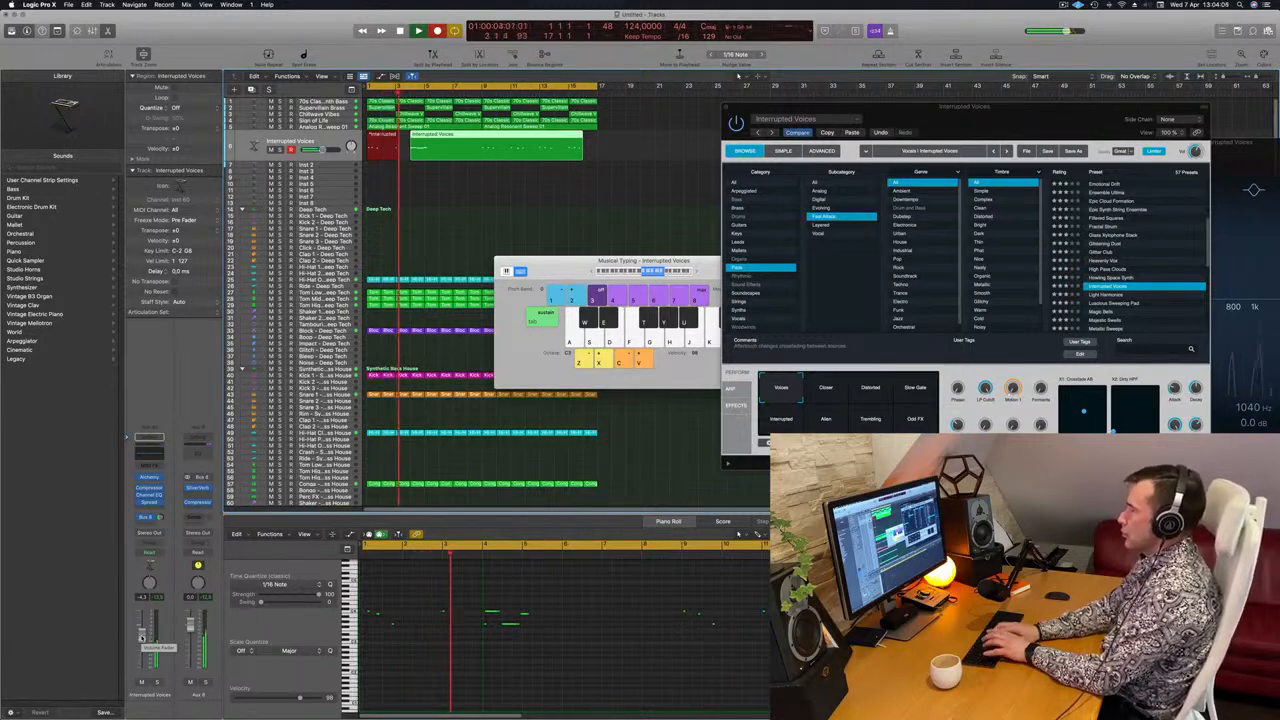
{"action": "key", "text": "h"}
{"action": "key", "text": "g"}
{"action": "key", "text": "space"}
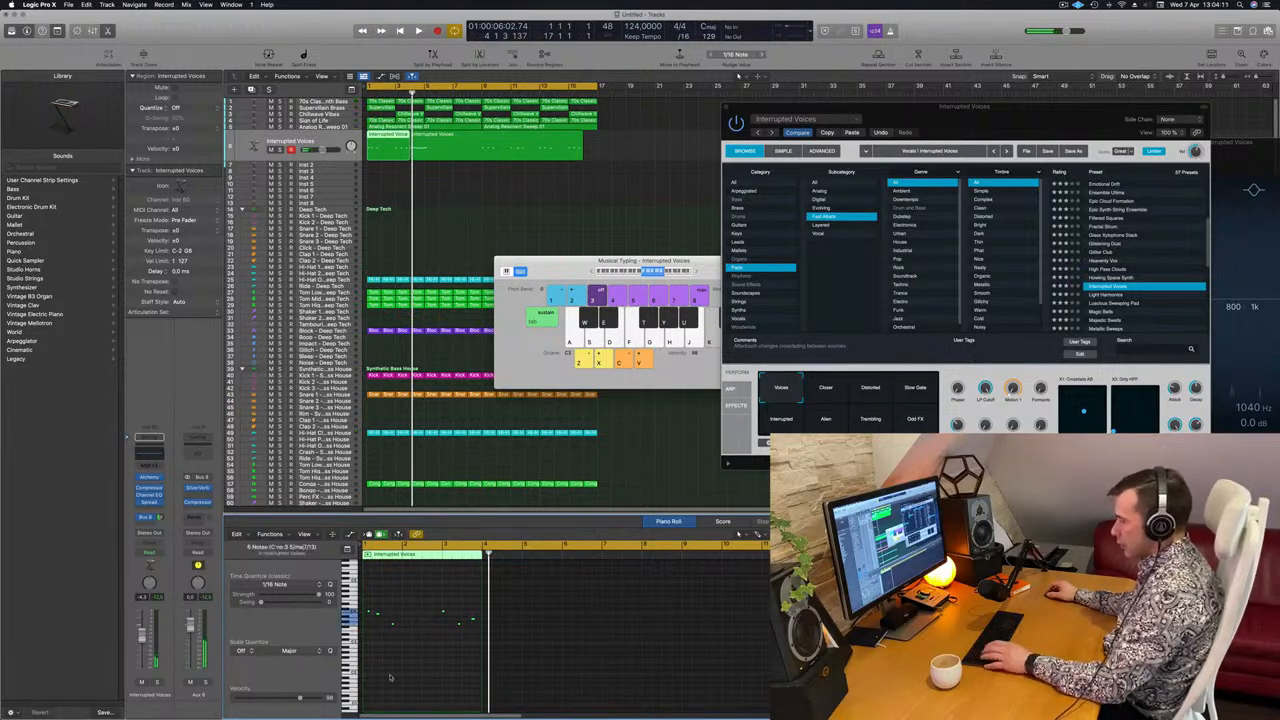
- Move the first note of the three-bar phrase to the start of bar 1 in the Piano Roll and lengthen it
{"action": "key", "text": "space"}
{"action": "scroll", "coordinate": [446, 648], "scroll_direction": "right", "scroll_amount": 5}
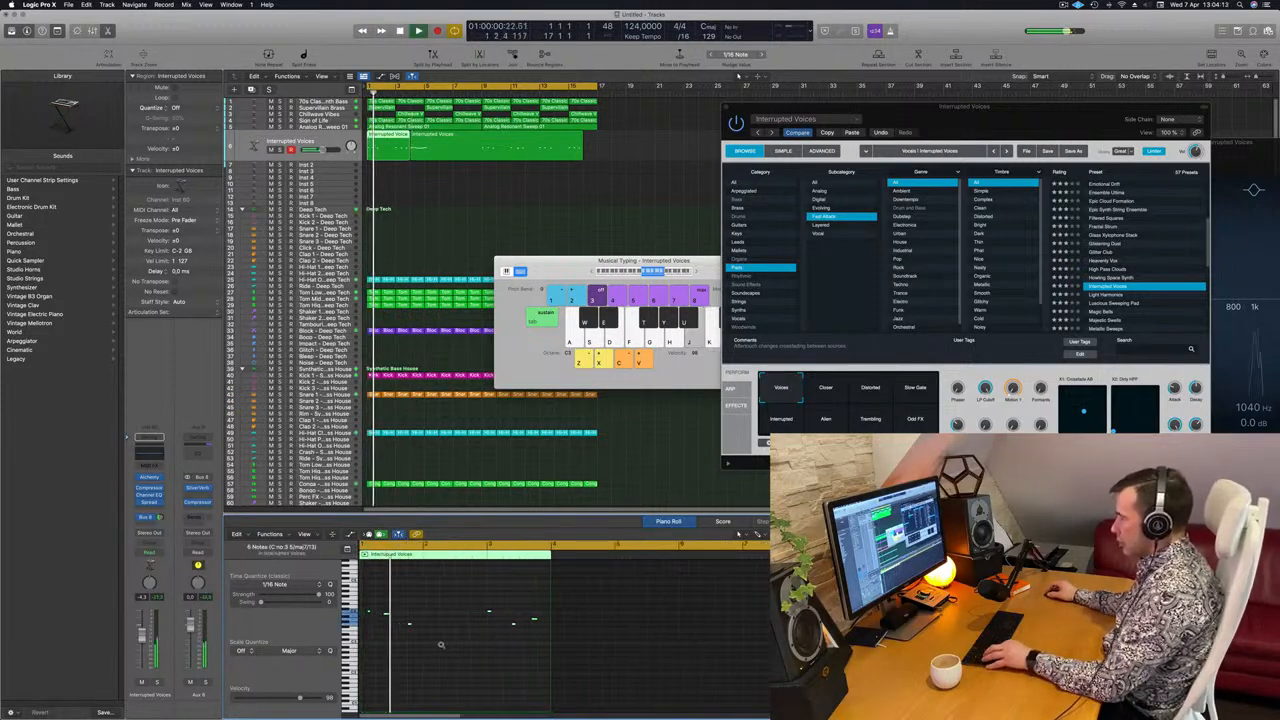
{"action": "key", "text": "Return"}
{"action": "left_click", "coordinate": [378, 611]}
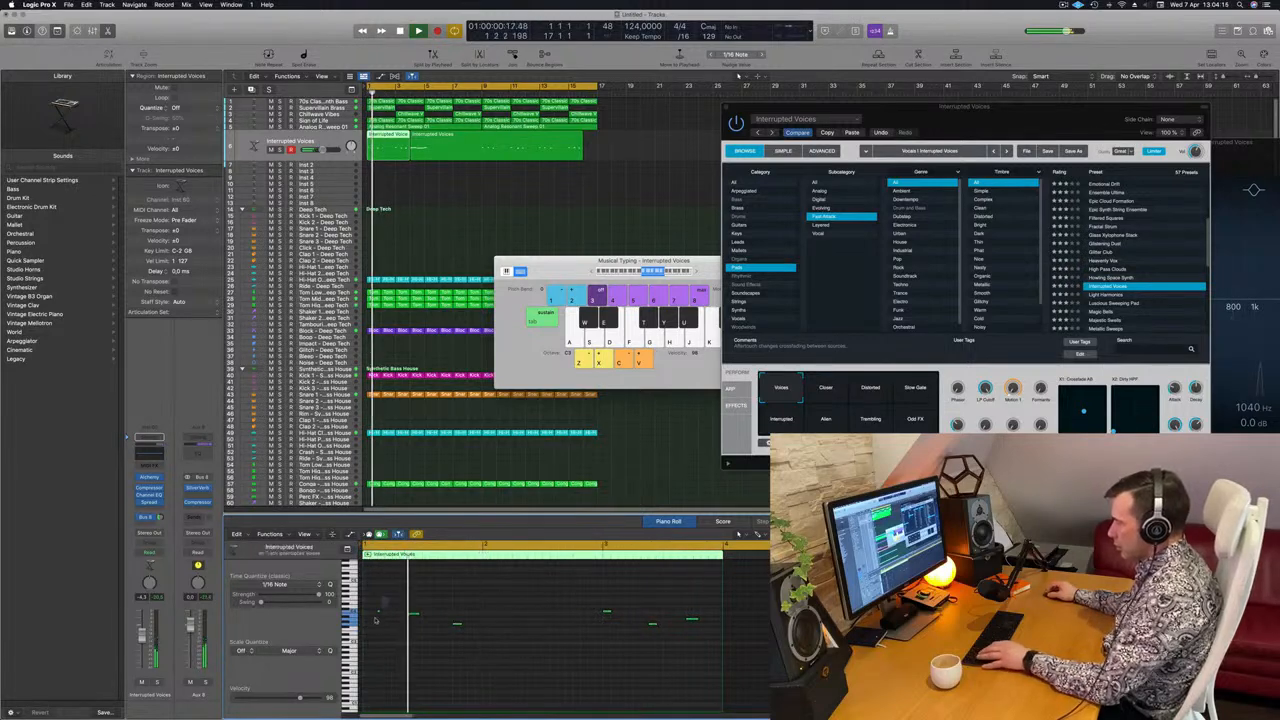
{"action": "key", "text": "space"}
{"action": "key", "text": "space"}
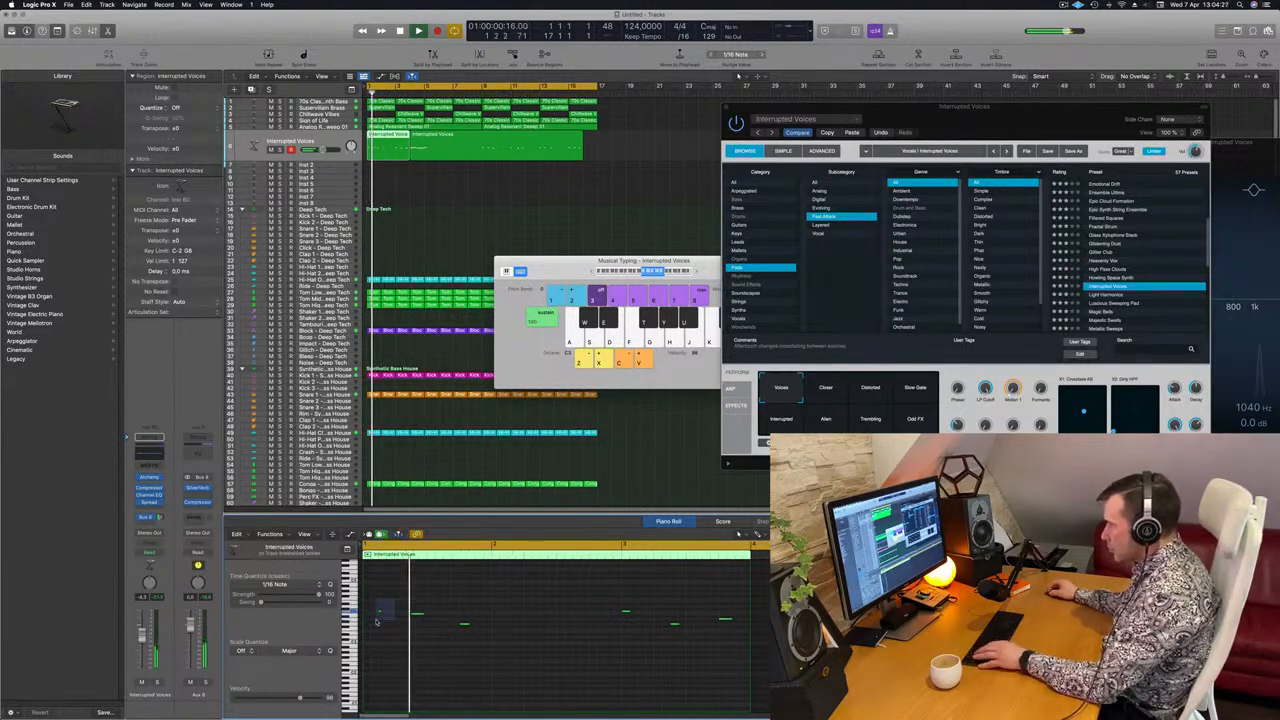
{"action": "left_click_drag", "start_coordinate": [376, 622], "coordinate": [376, 620]}
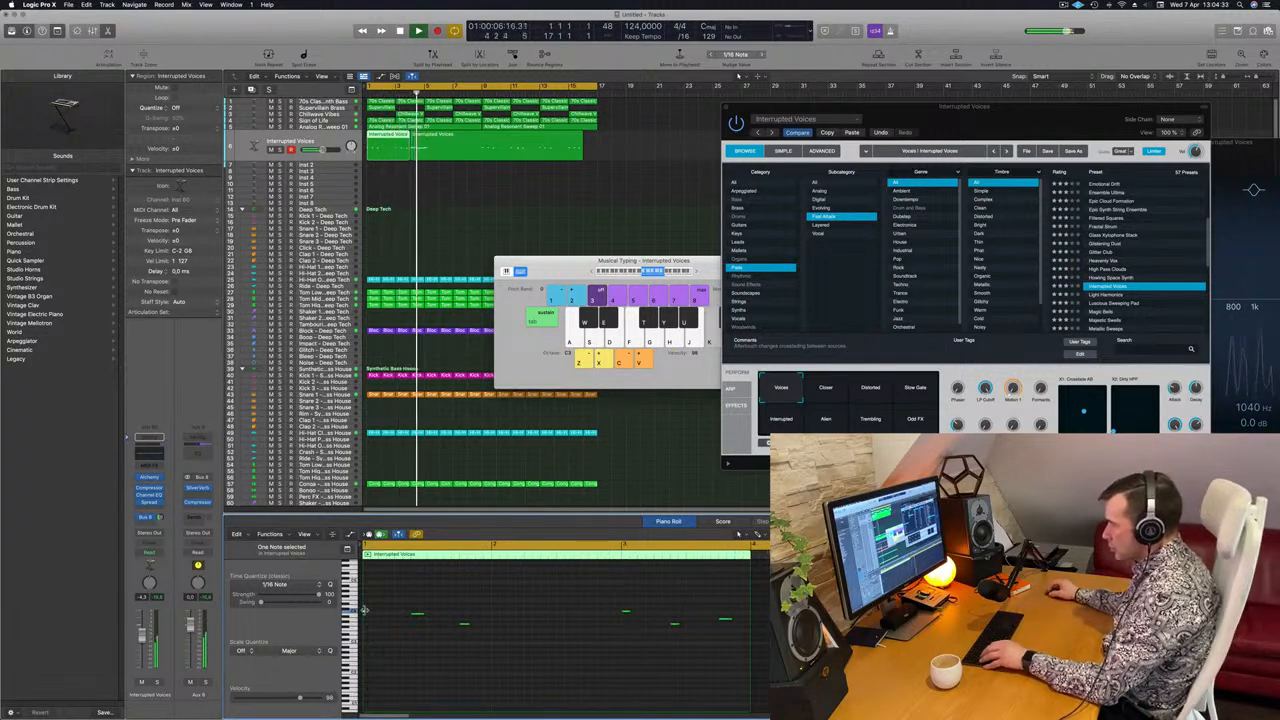
{"action": "left_click_drag", "start_coordinate": [376, 614], "coordinate": [377, 614]}
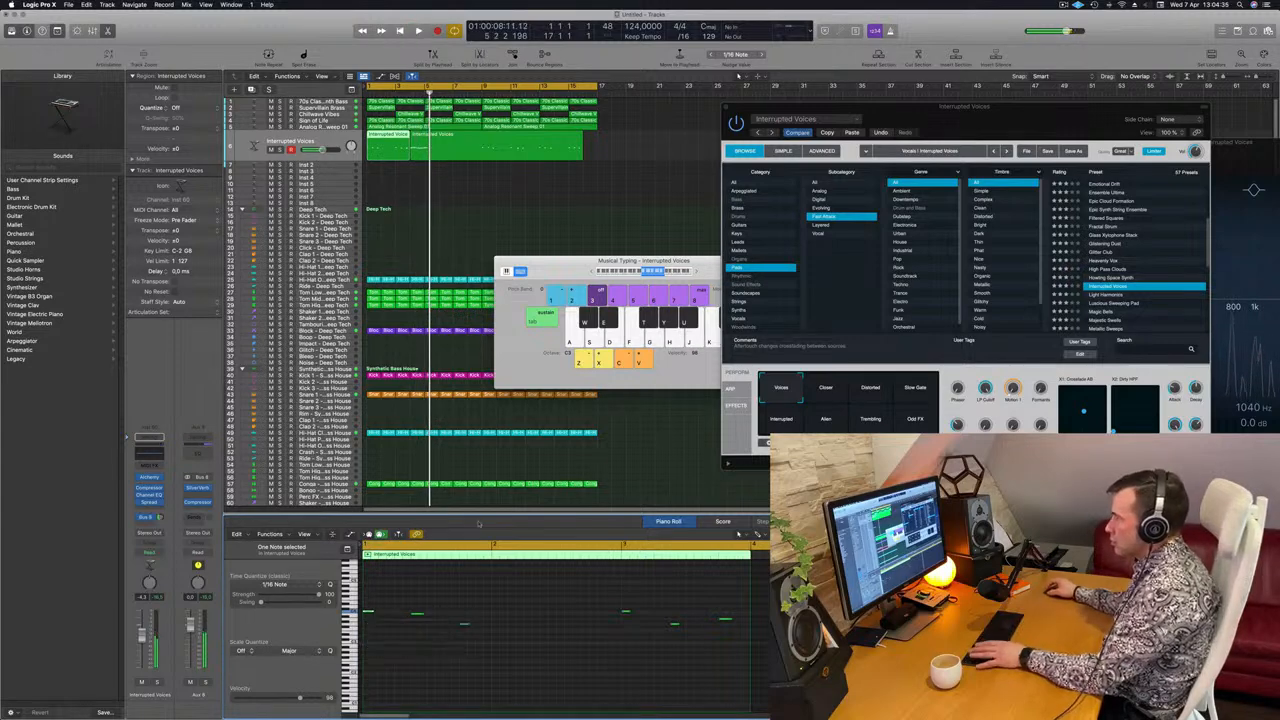
- Delete the longer Interrupted Voices region from bar 4 onward and select the remaining three-bar region
{"action": "left_click", "coordinate": [495, 146]}
{"action": "key", "text": "Delete"}
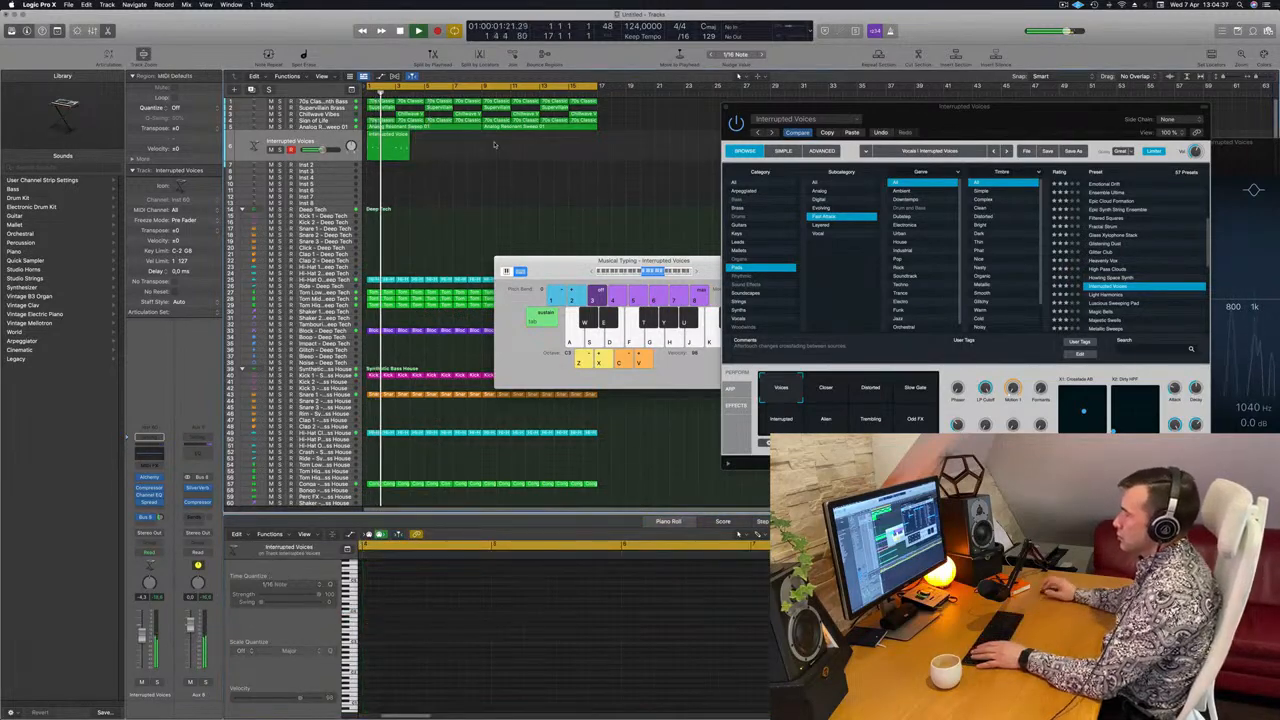
{"action": "left_click", "coordinate": [393, 150]}
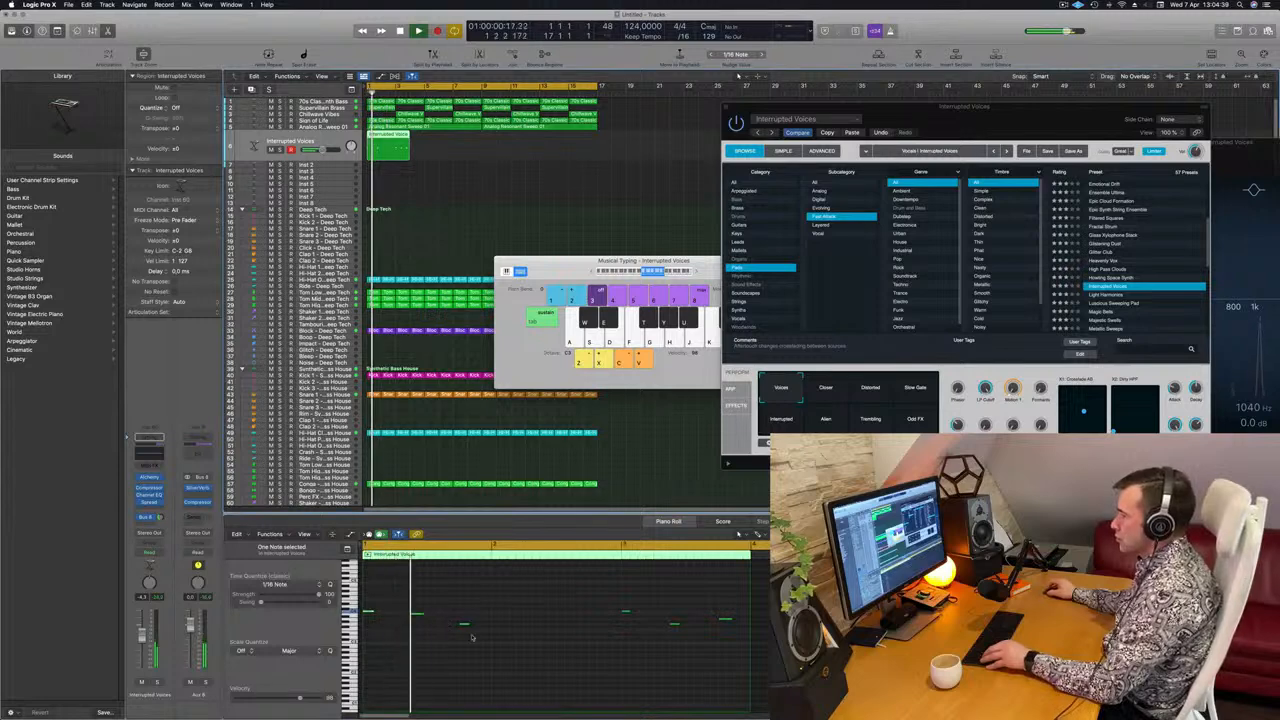
- Shift the third note of the Interrupted Voices phrase slightly later in the Piano Roll
{"action": "left_click_drag", "start_coordinate": [466, 624], "coordinate": [470, 624]}
{"action": "key", "text": "super+Left"}
{"action": "left_click", "coordinate": [607, 281]}
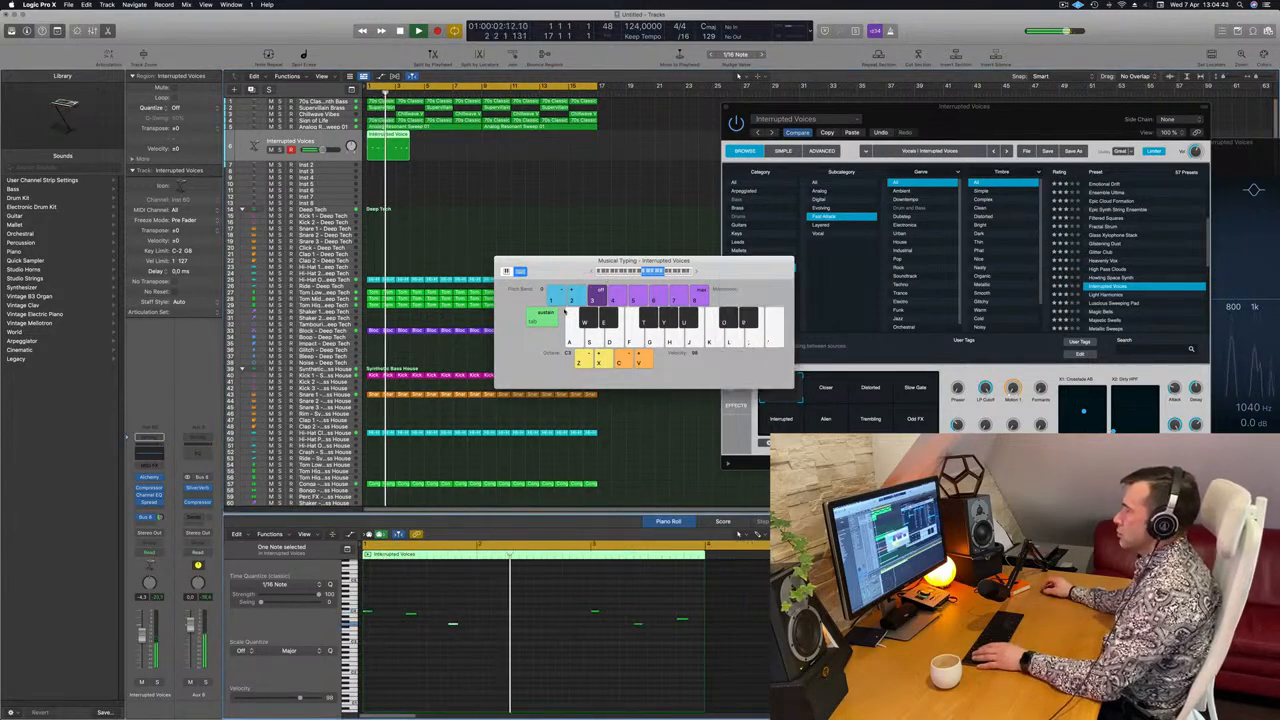
{"action": "left_click_drag", "start_coordinate": [607, 281], "coordinate": [589, 315]}
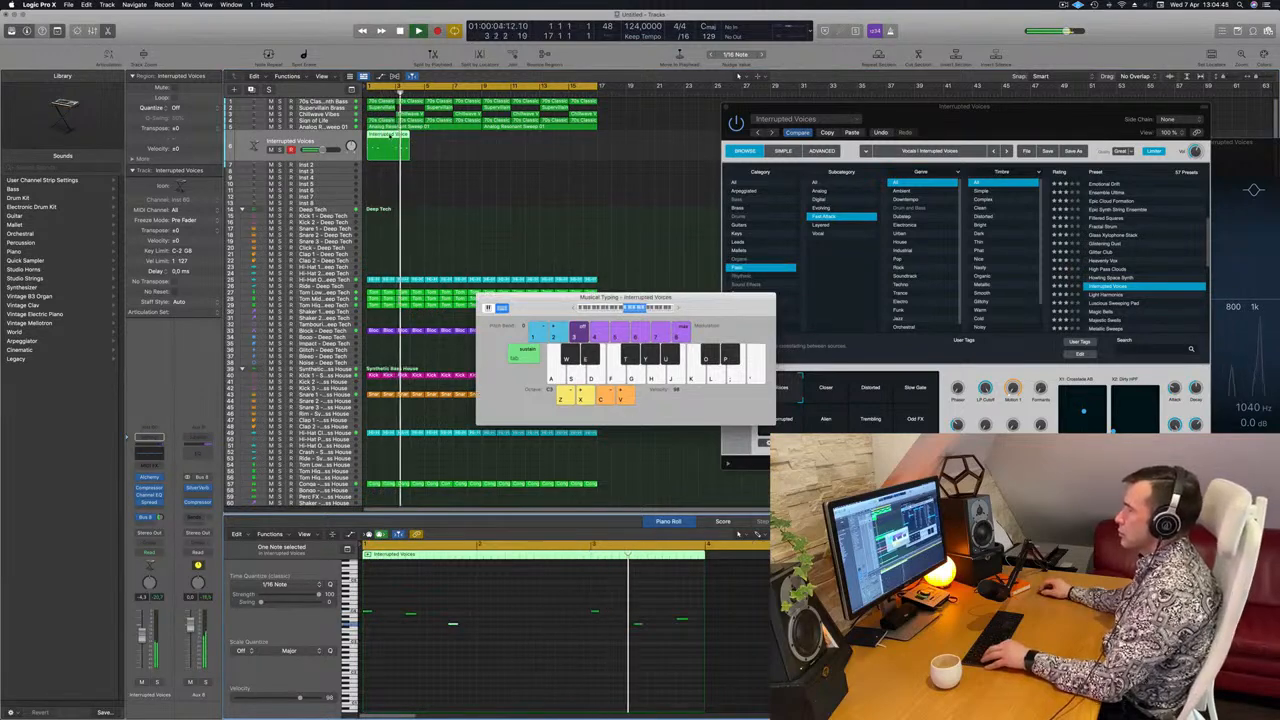
- Copy the three-bar Interrupted Voices region to bar 4 and close the Musical Typing keyboard
{"action": "left_click_drag", "start_coordinate": [390, 136], "coordinate": [434, 140]}
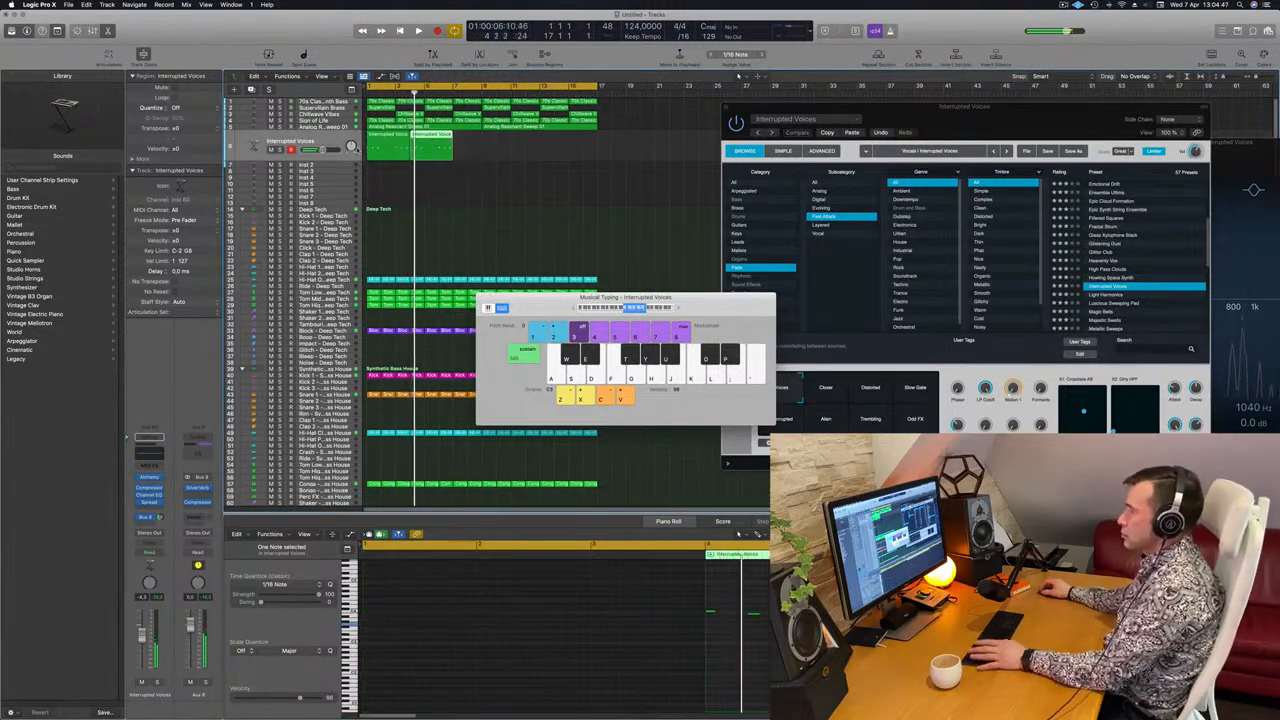
{"action": "key", "text": "space"}
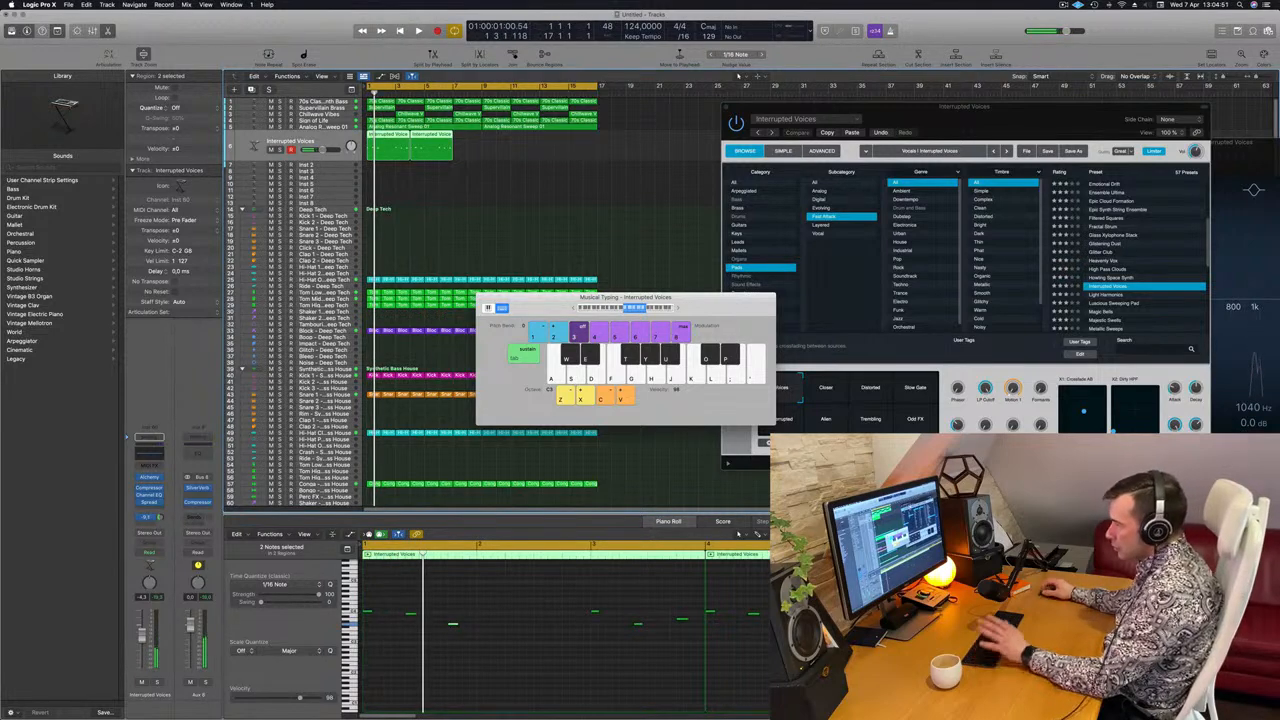
{"action": "key", "text": "space"}
{"action": "left_click_drag", "start_coordinate": [557, 298], "coordinate": [540, 312]}
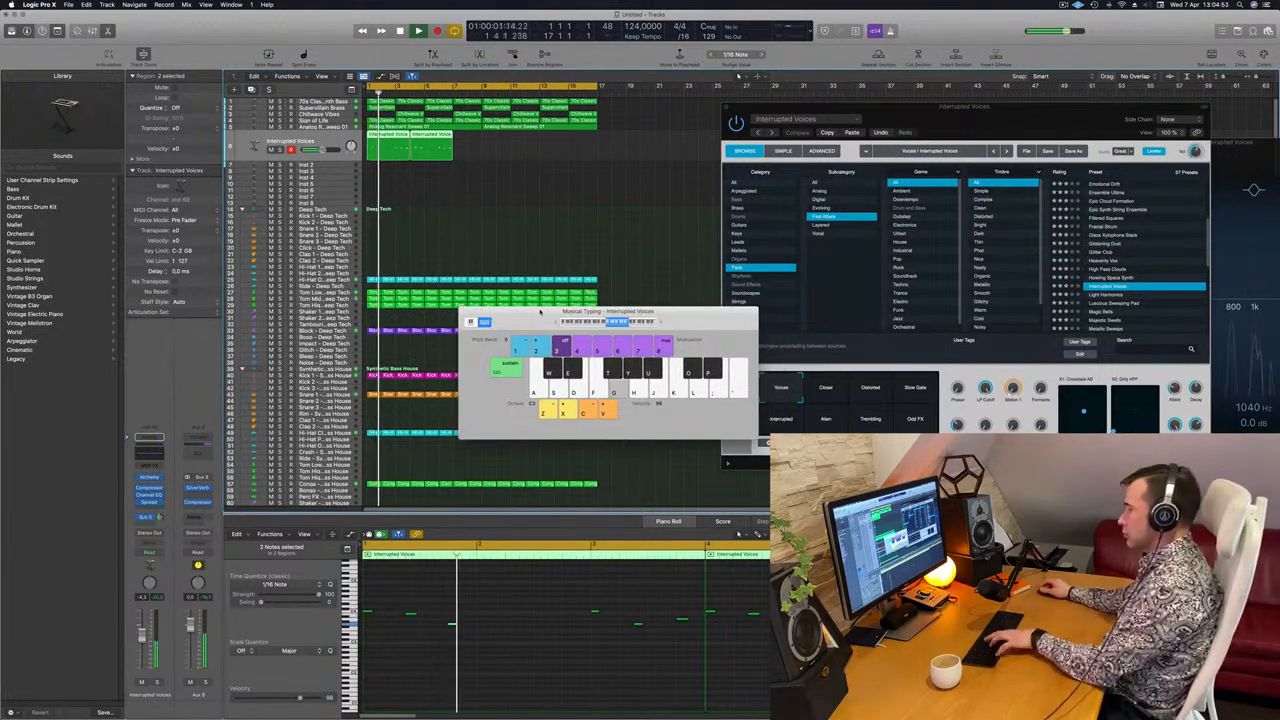
{"action": "key", "text": "super+k"}
{"action": "left_click", "coordinate": [370, 163]}
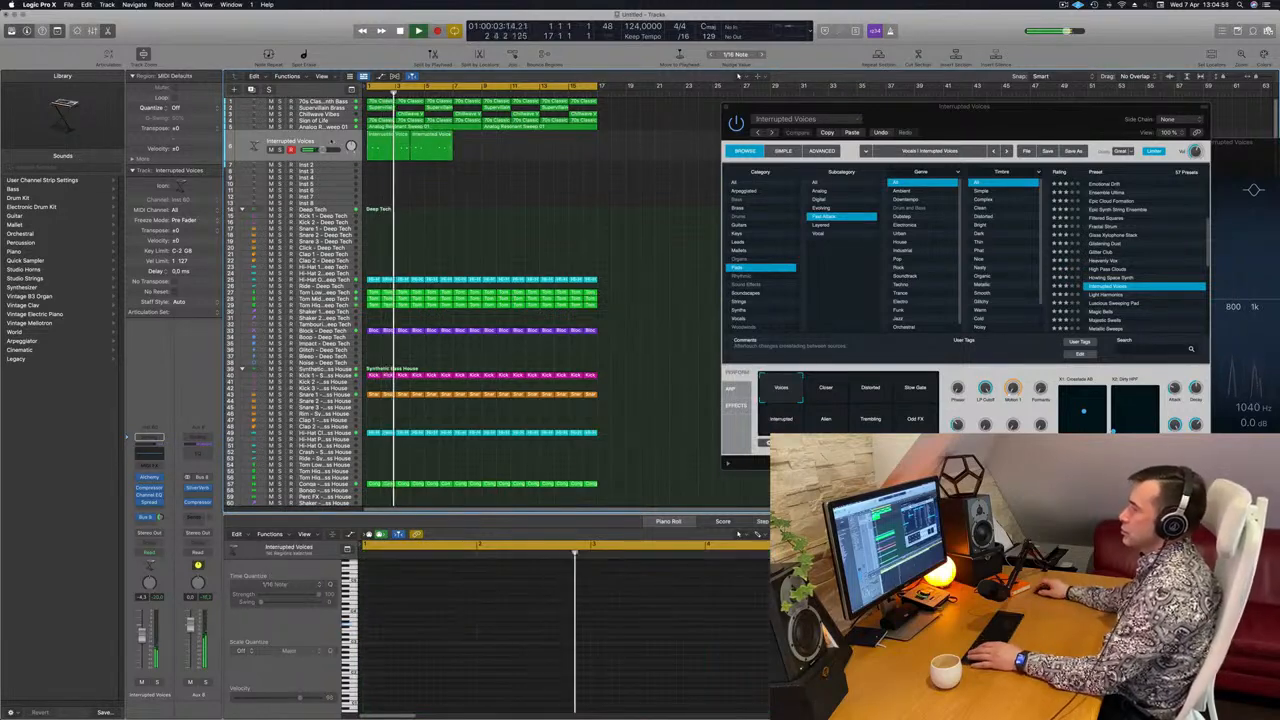
- Try all notes of both Interrupted Voices regions one octave higher and transpose them back down
{"action": "left_click", "coordinate": [332, 141]}
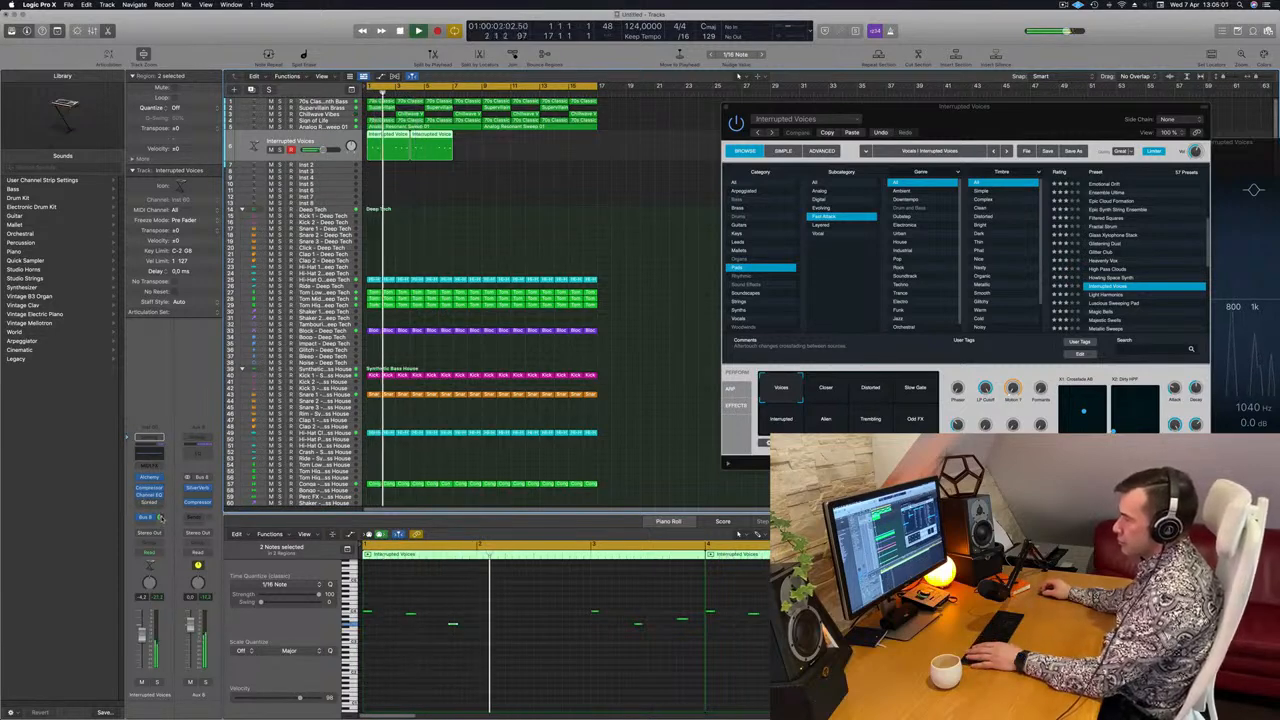
{"action": "left_click", "coordinate": [457, 674]}
{"action": "key", "text": "super+a"}
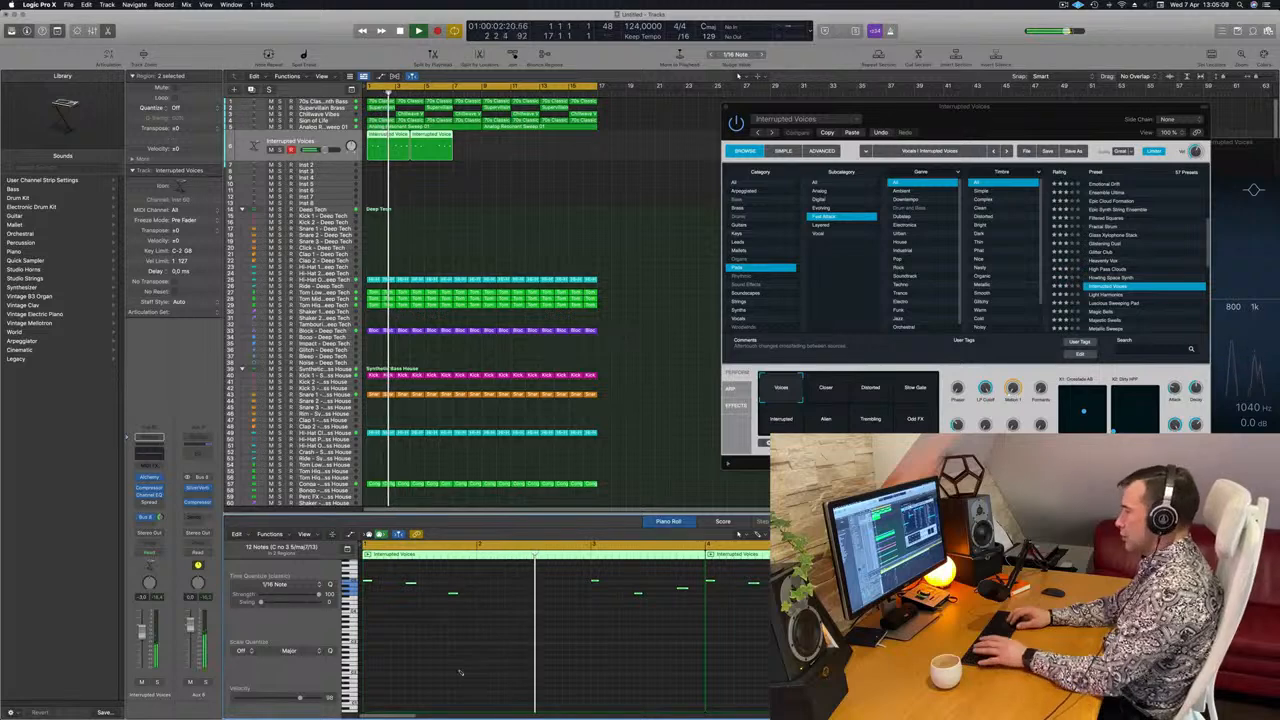
{"action": "key", "text": "alt+shift+Down"}
{"action": "key", "text": "Return"}
{"action": "key", "text": "Return"}
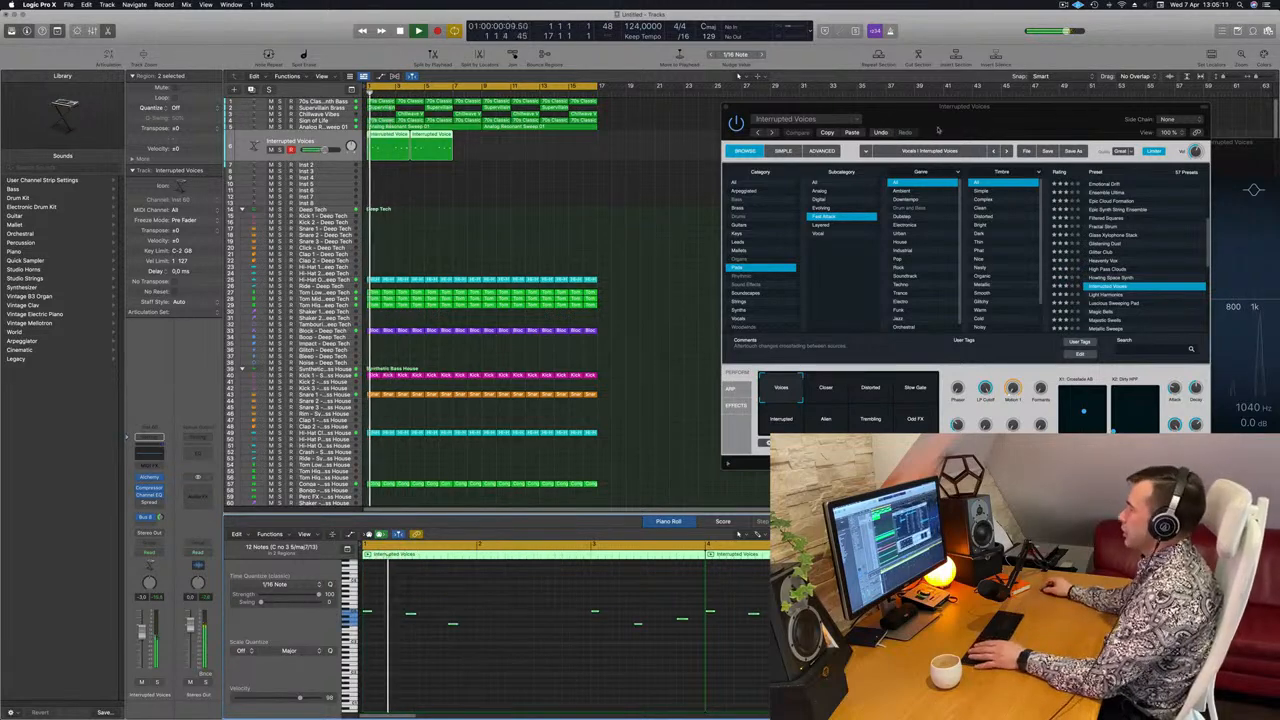
- Close the Alchemy window, try repeating the two Interrupted Voices regions, and undo the repeats
{"action": "left_click_drag", "start_coordinate": [938, 130], "coordinate": [698, 177]}
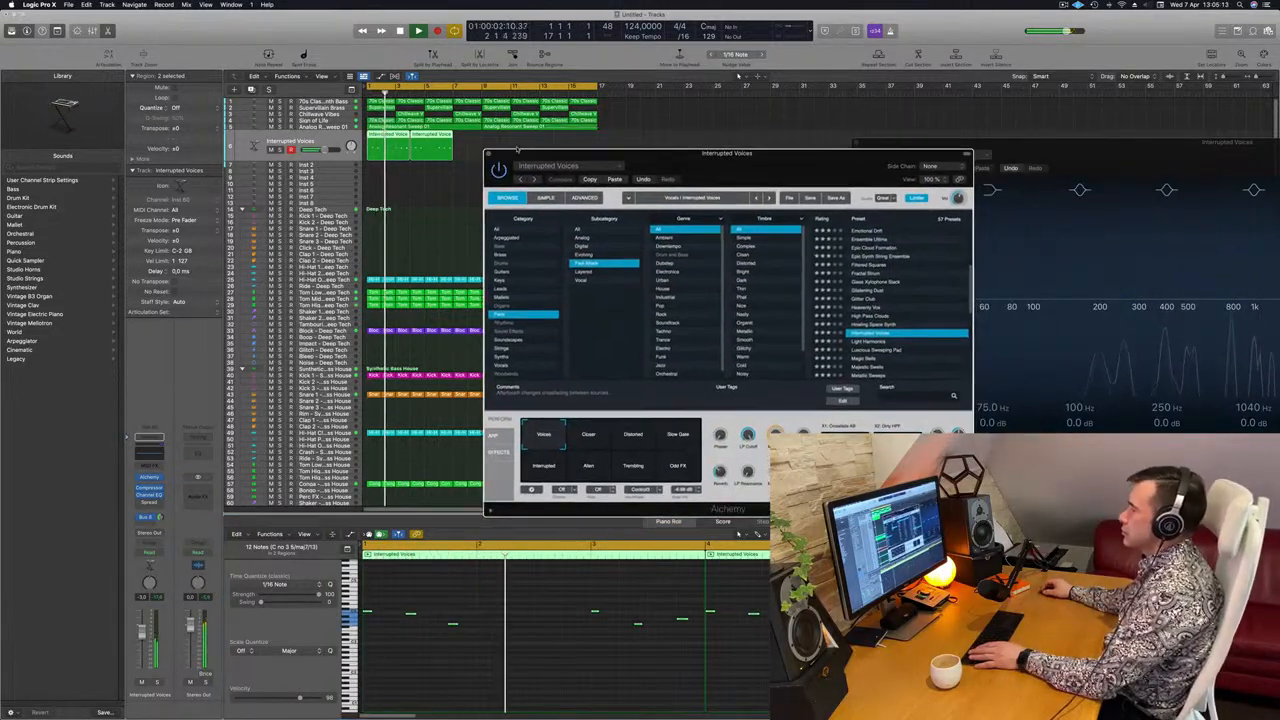
{"action": "left_click", "coordinate": [489, 153]}
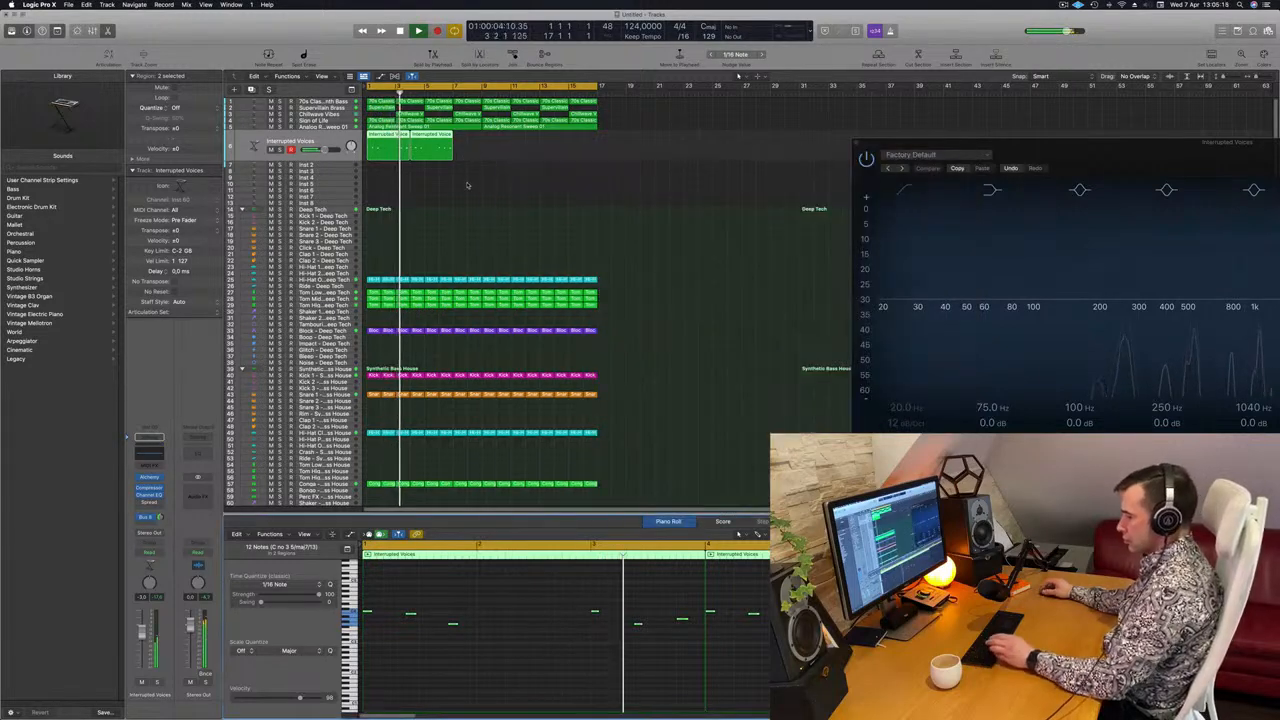
{"action": "key", "text": "super+r"}
{"action": "key", "text": "super+r"}
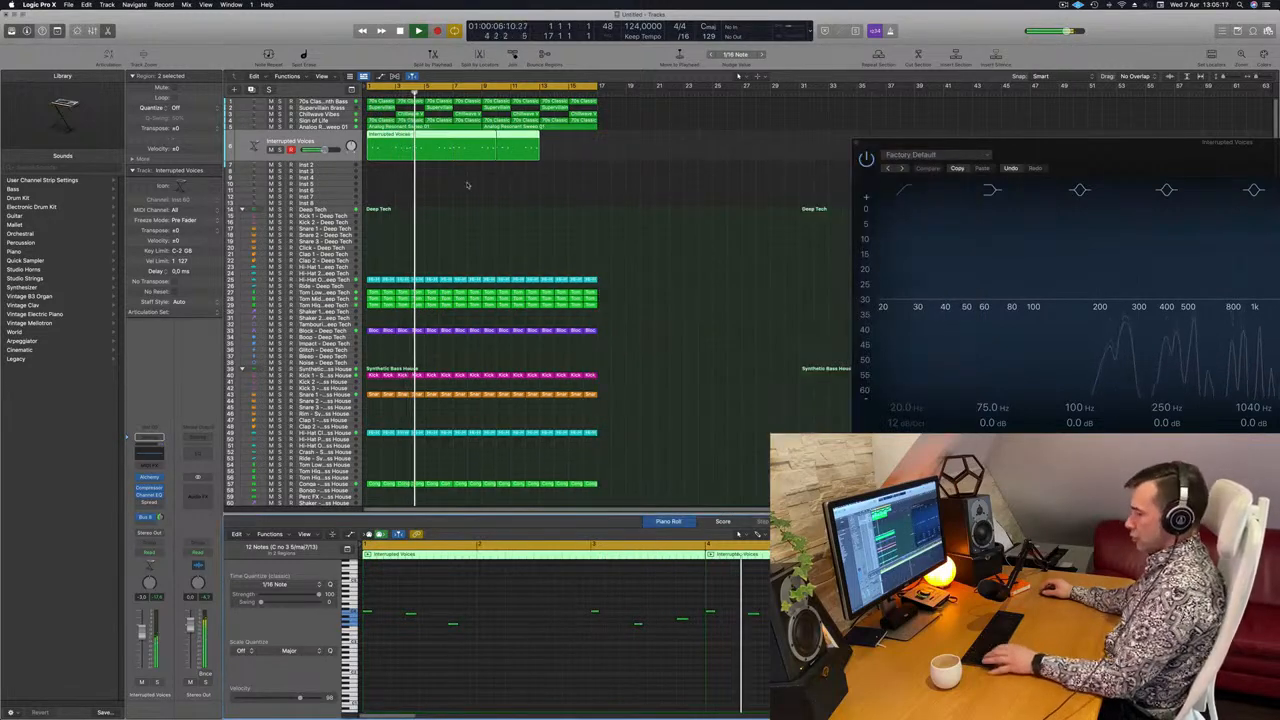
{"action": "key", "text": "super+z"}
{"action": "left_click", "coordinate": [439, 194]}
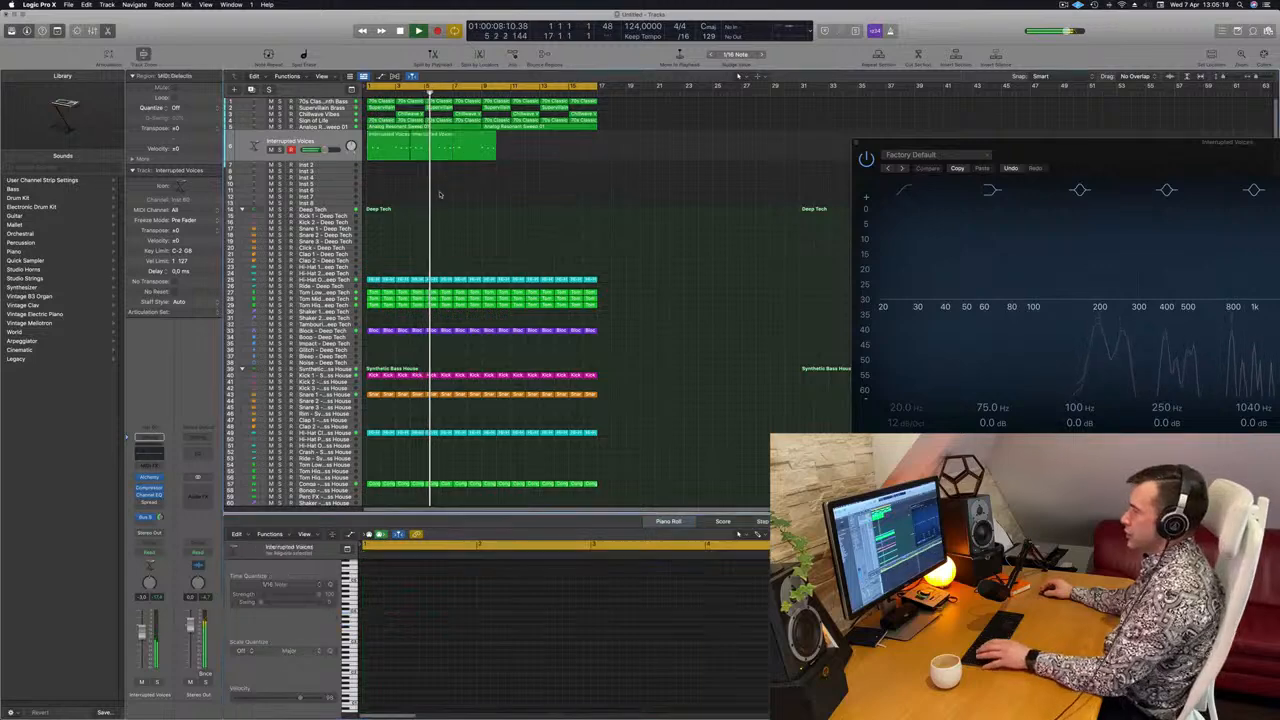
{"action": "key", "text": "super+z"}
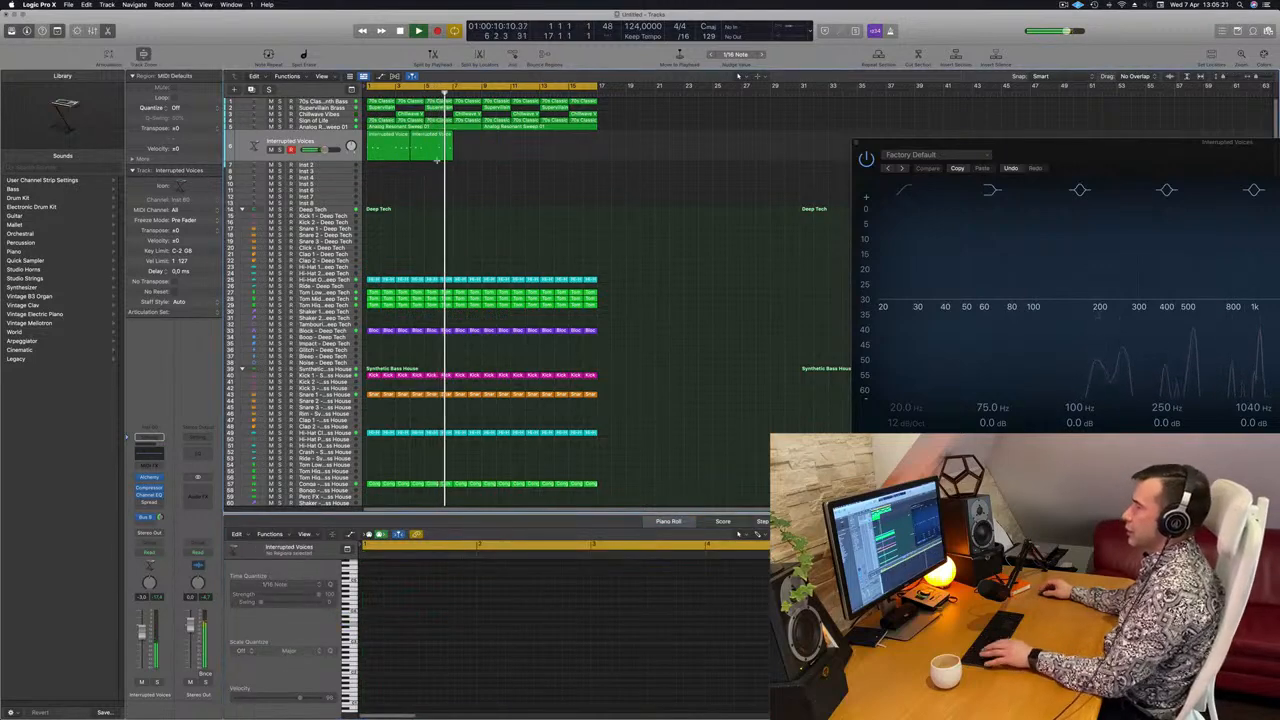
- Select both Interrupted Voices regions and repeat them once to cover the first 12 bars
{"action": "left_click", "coordinate": [389, 154]}
{"action": "left_click", "coordinate": [429, 154]}
{"action": "key", "text": "Return"}
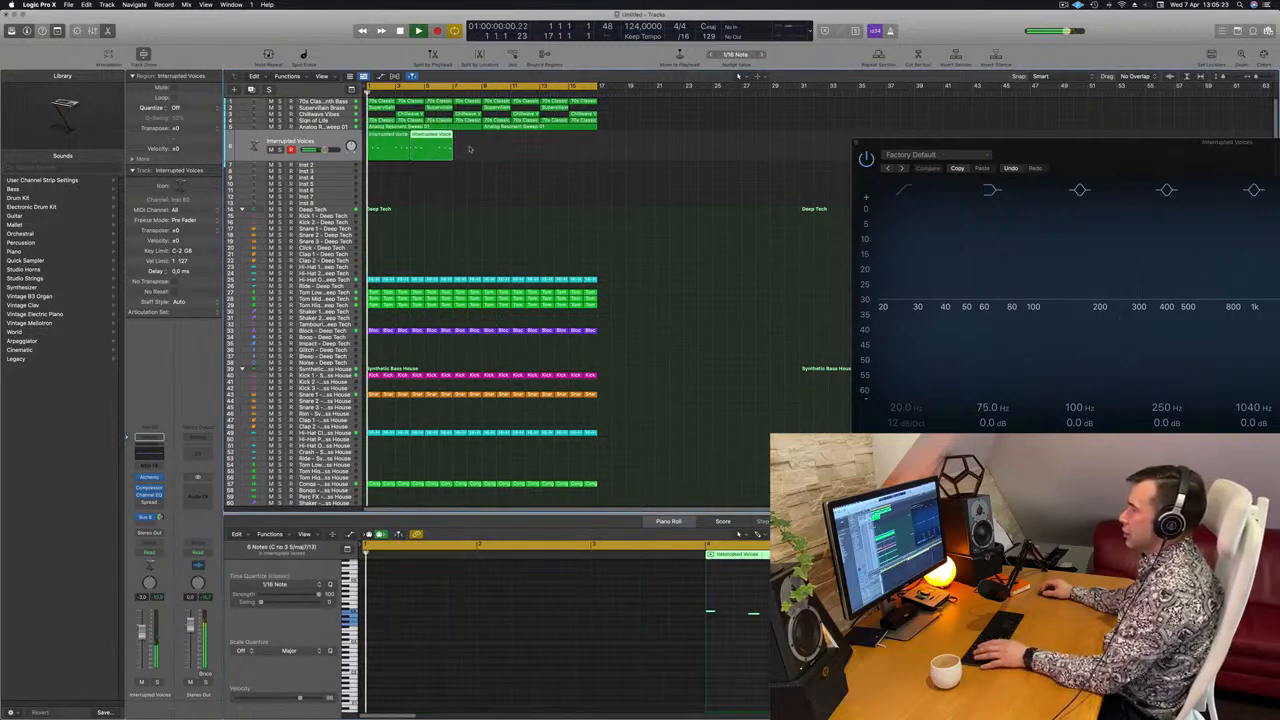
{"action": "key", "text": "super+r"}
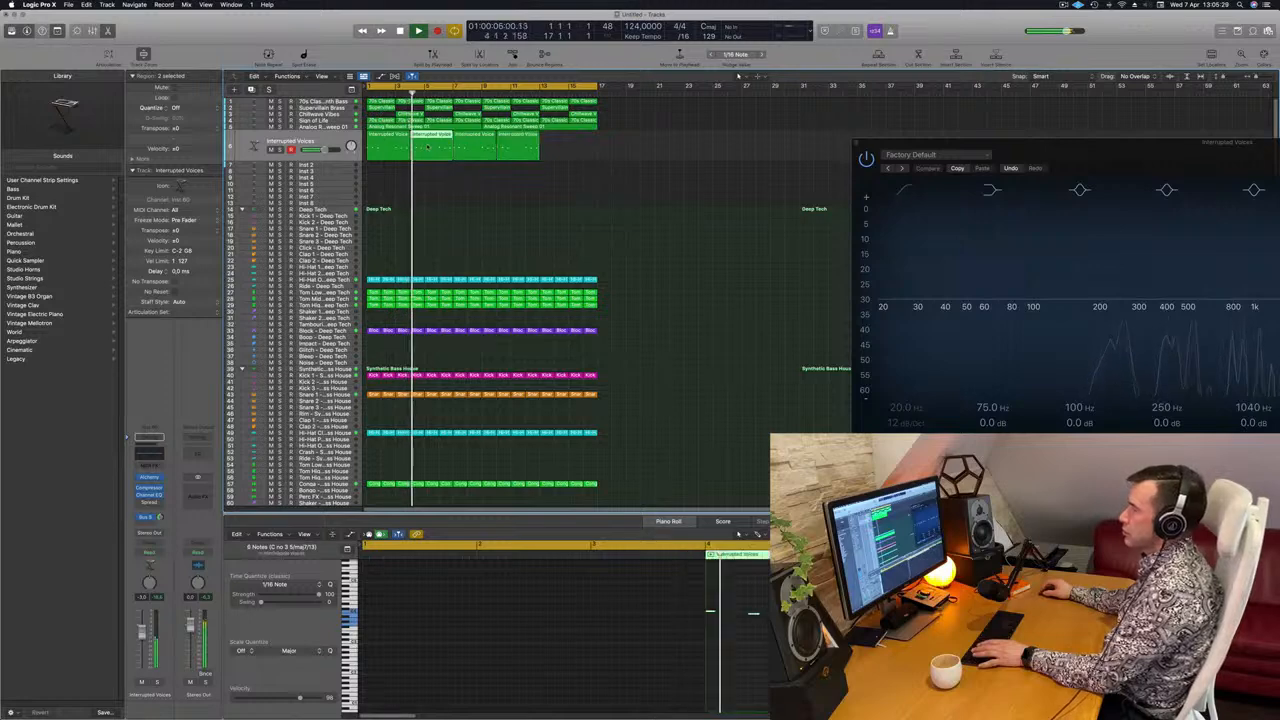
{"action": "key", "text": "space"}
- Extend the first Interrupted Voices region to four bars and delete the three copies after it
{"action": "left_click_drag", "start_coordinate": [427, 172], "coordinate": [545, 154]}
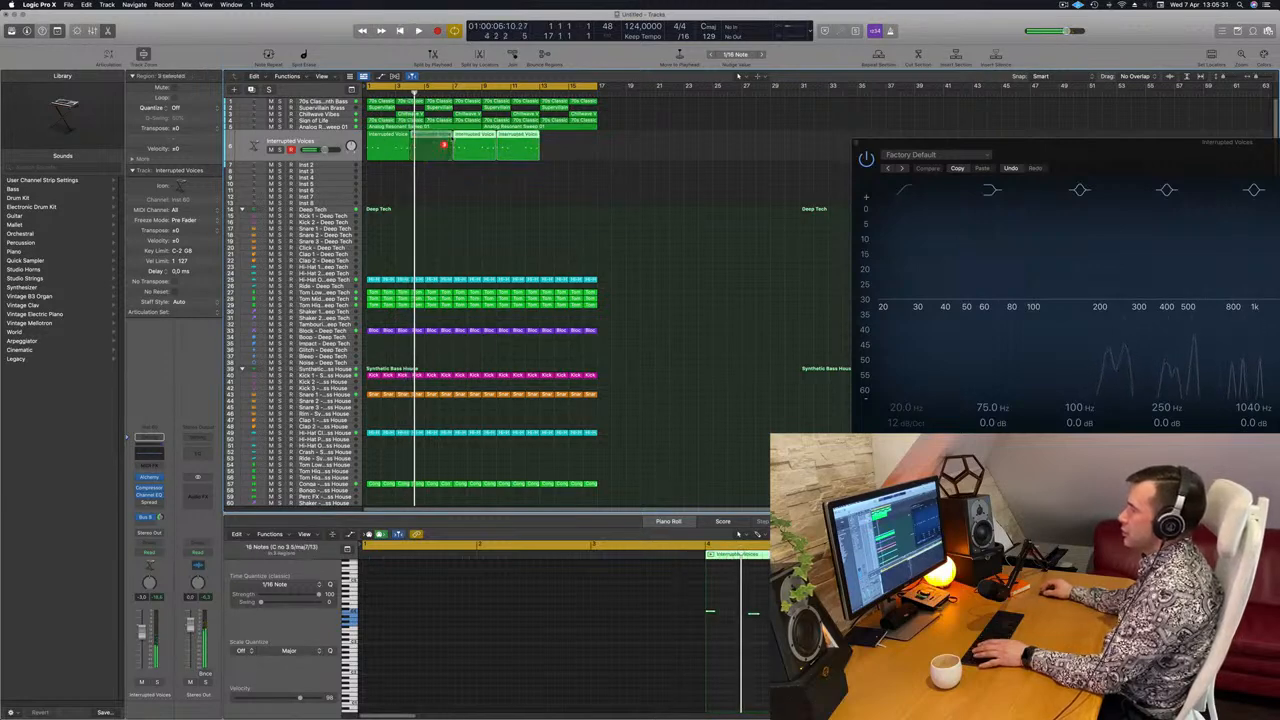
{"action": "left_click_drag", "start_coordinate": [443, 147], "coordinate": [489, 180]}
{"action": "left_click", "coordinate": [401, 153]}
{"action": "left_click_drag", "start_coordinate": [706, 153], "coordinate": [466, 161]}
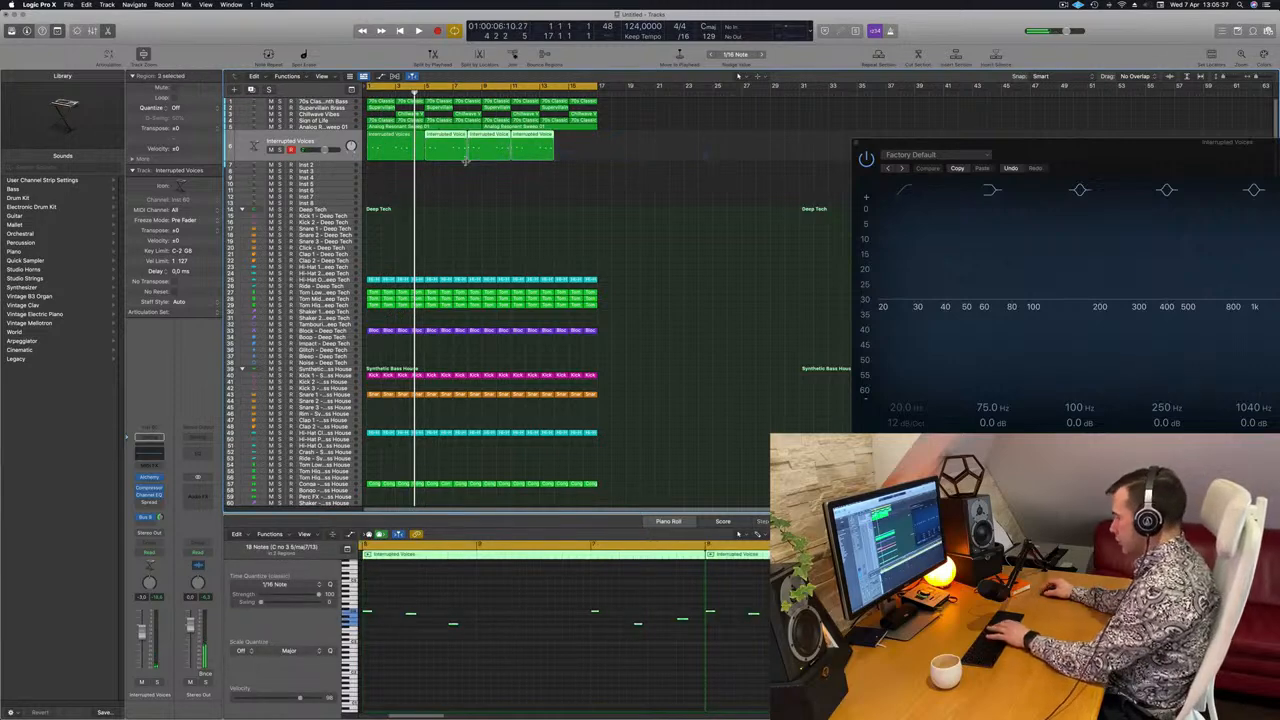
{"action": "key", "text": "BackSpace"}
- Repeat the four-bar Interrupted Voices region three times to fill the 16-bar loop
{"action": "left_click", "coordinate": [398, 148]}
{"action": "key", "text": "super+r"}
{"action": "key", "text": "super+r"}
{"action": "key", "text": "super+r"}
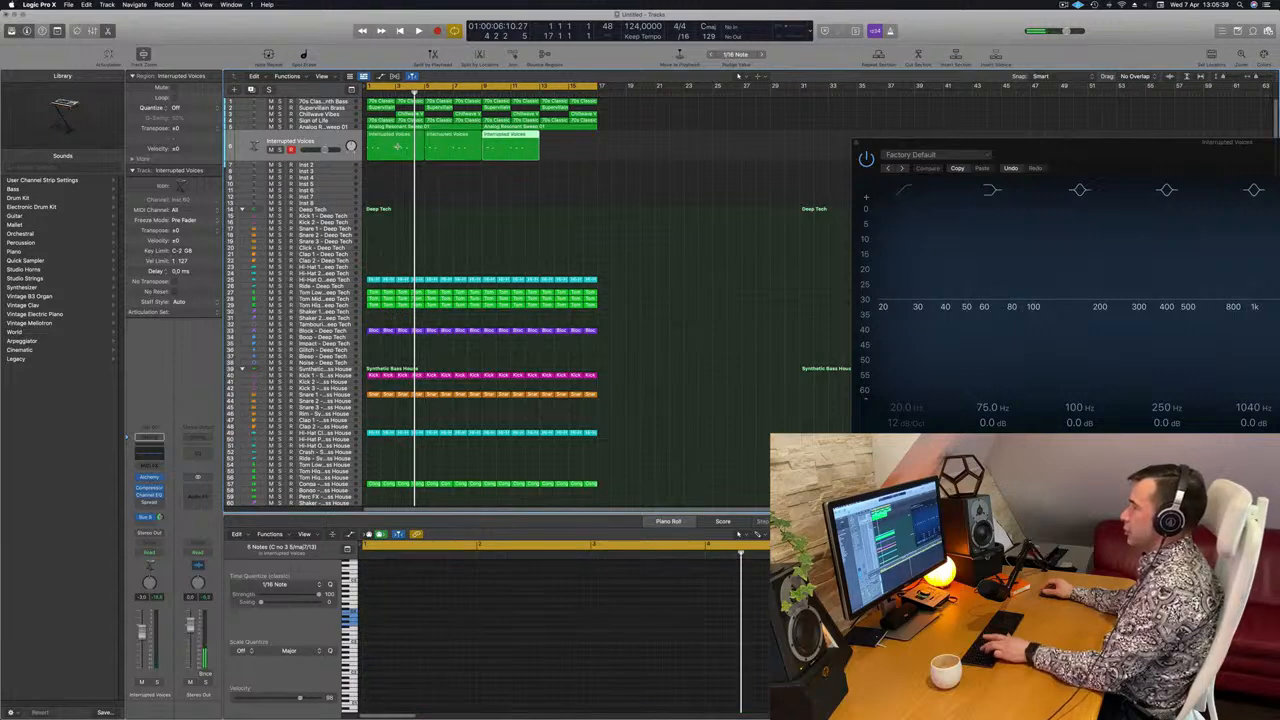
{"action": "key", "text": "space"}
{"action": "left_click", "coordinate": [329, 143]}
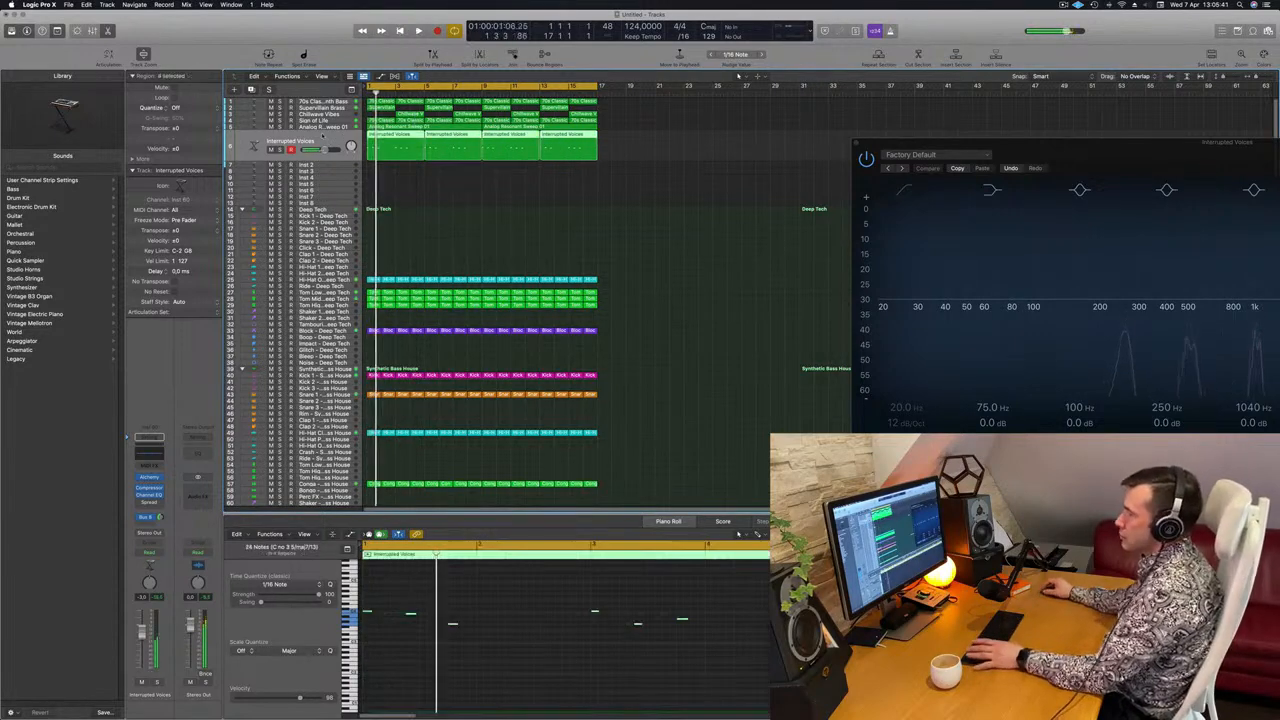
- Play the loop from the start several times to check the Interrupted Voices melody against the other tracks
{"action": "key", "text": "space"}
{"action": "key", "text": "space"}
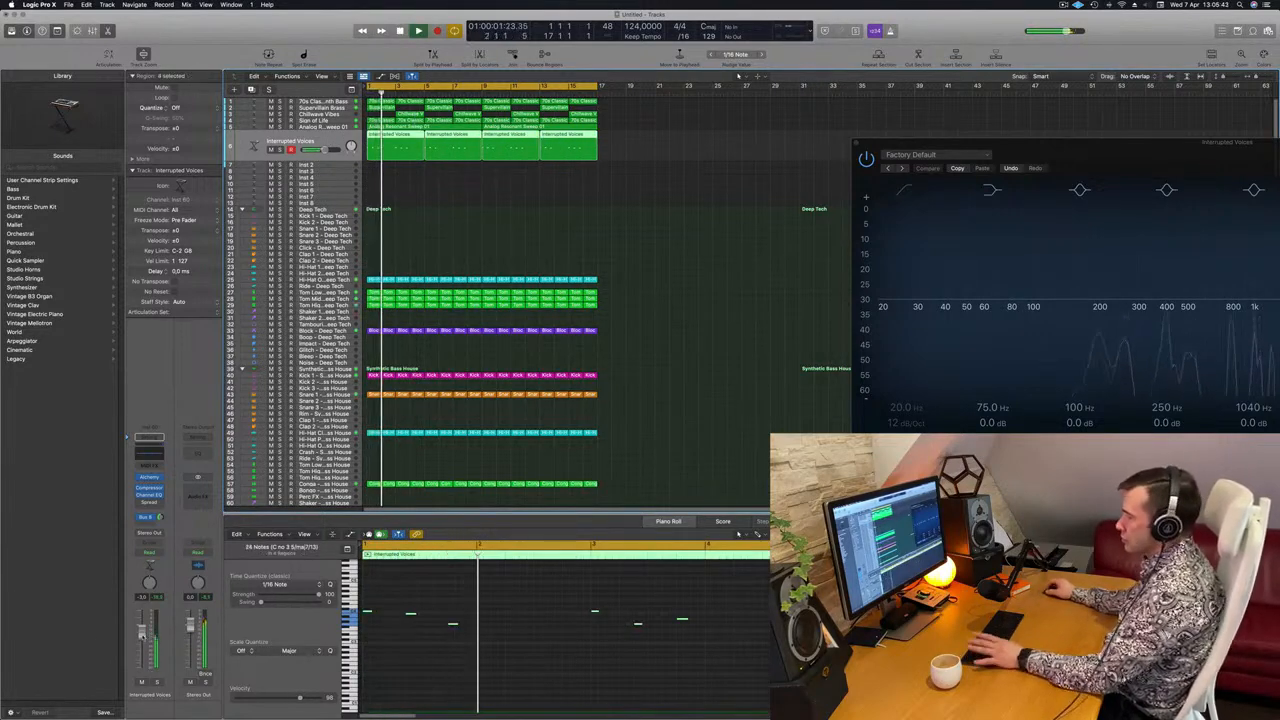
{"action": "key", "text": "space"}
{"action": "key", "text": "space"}
{"action": "left_click", "coordinate": [608, 223]}
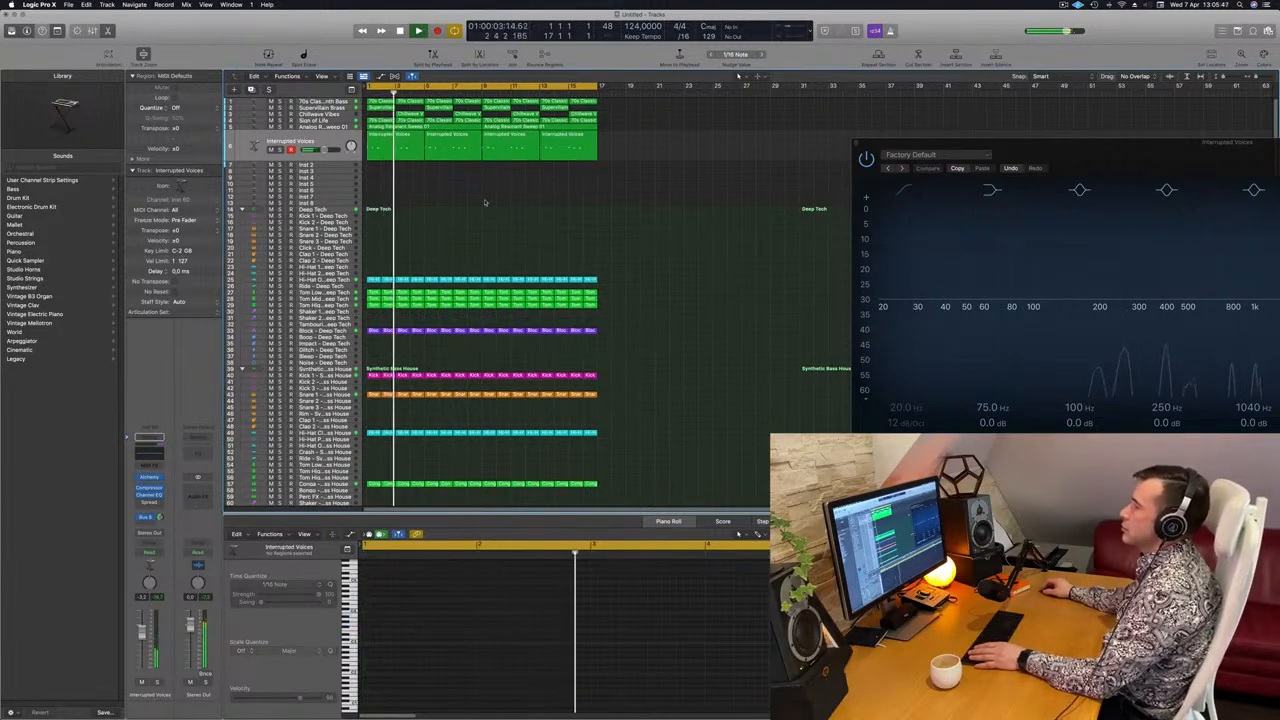
{"action": "left_click", "coordinate": [325, 142]}
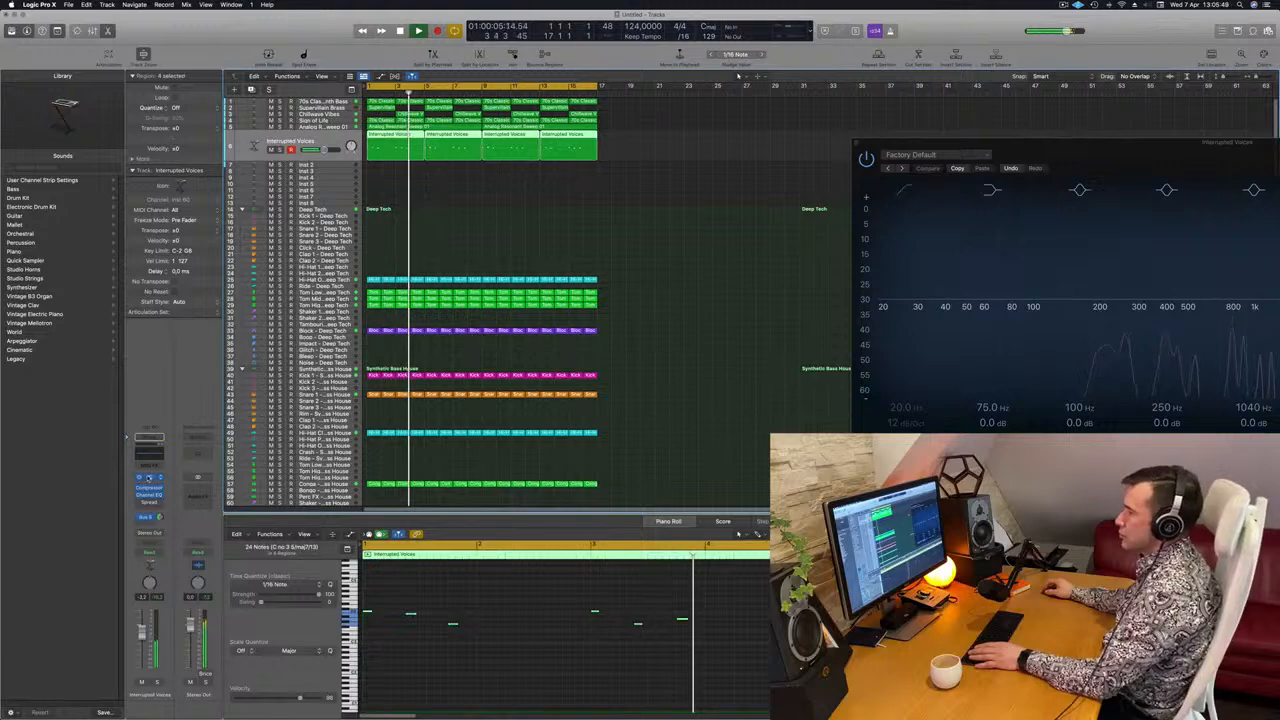
- Reopen the Alchemy instrument of the Interrupted Voices track and restart the loop
{"action": "left_click", "coordinate": [148, 478]}
{"action": "key", "text": "space"}
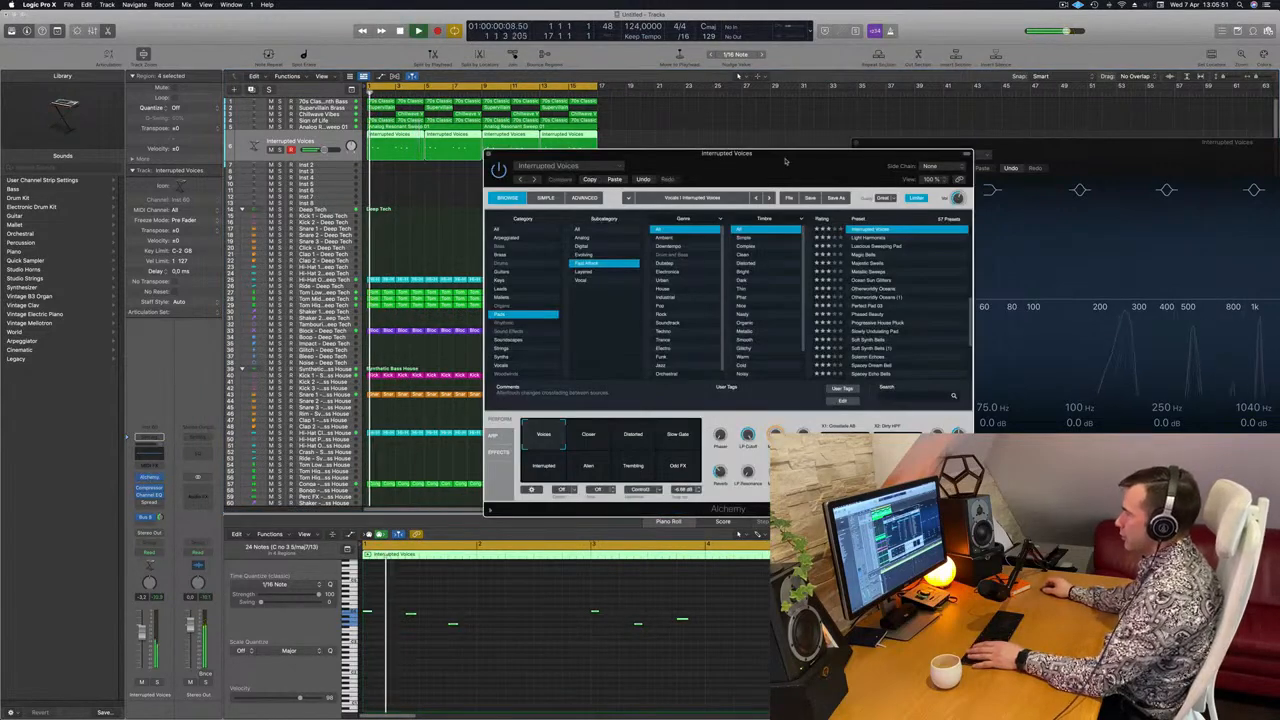
{"action": "left_click_drag", "start_coordinate": [786, 158], "coordinate": [772, 167]}
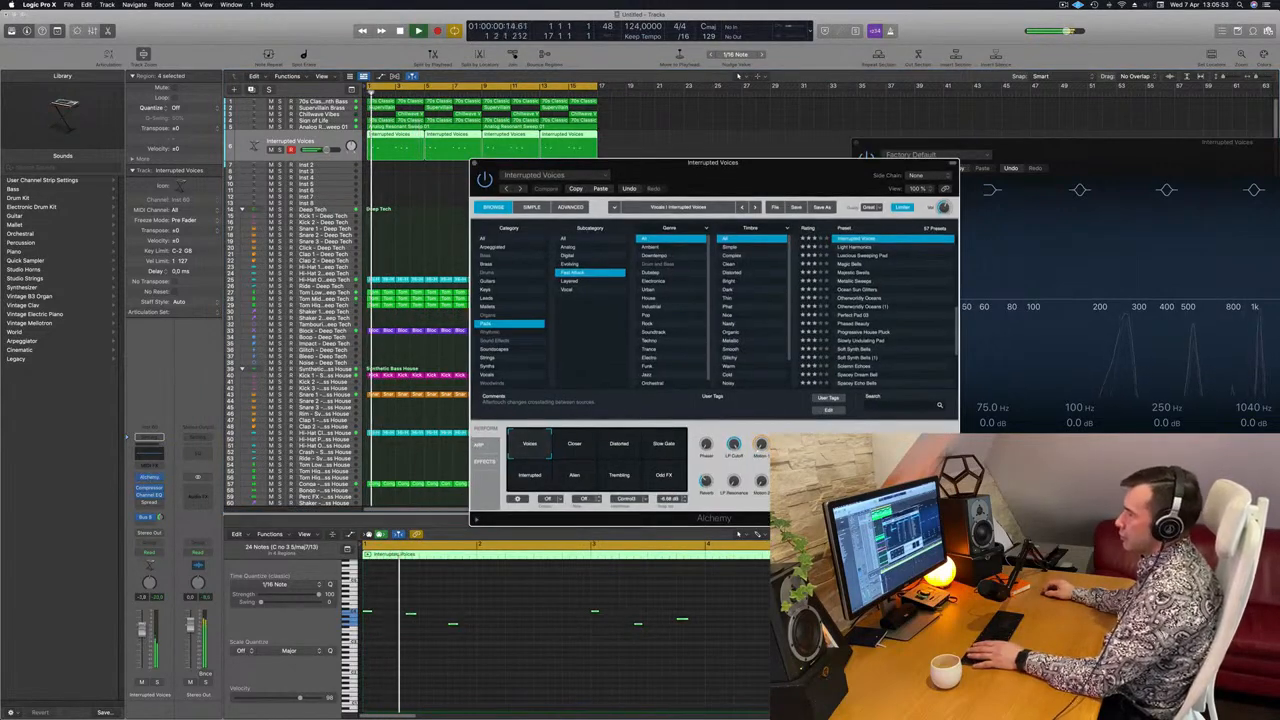
- Apply a 338 Hz low cut with the Channel EQ on the Interrupted Voices track and close the EQ
{"action": "left_click", "coordinate": [857, 143]}
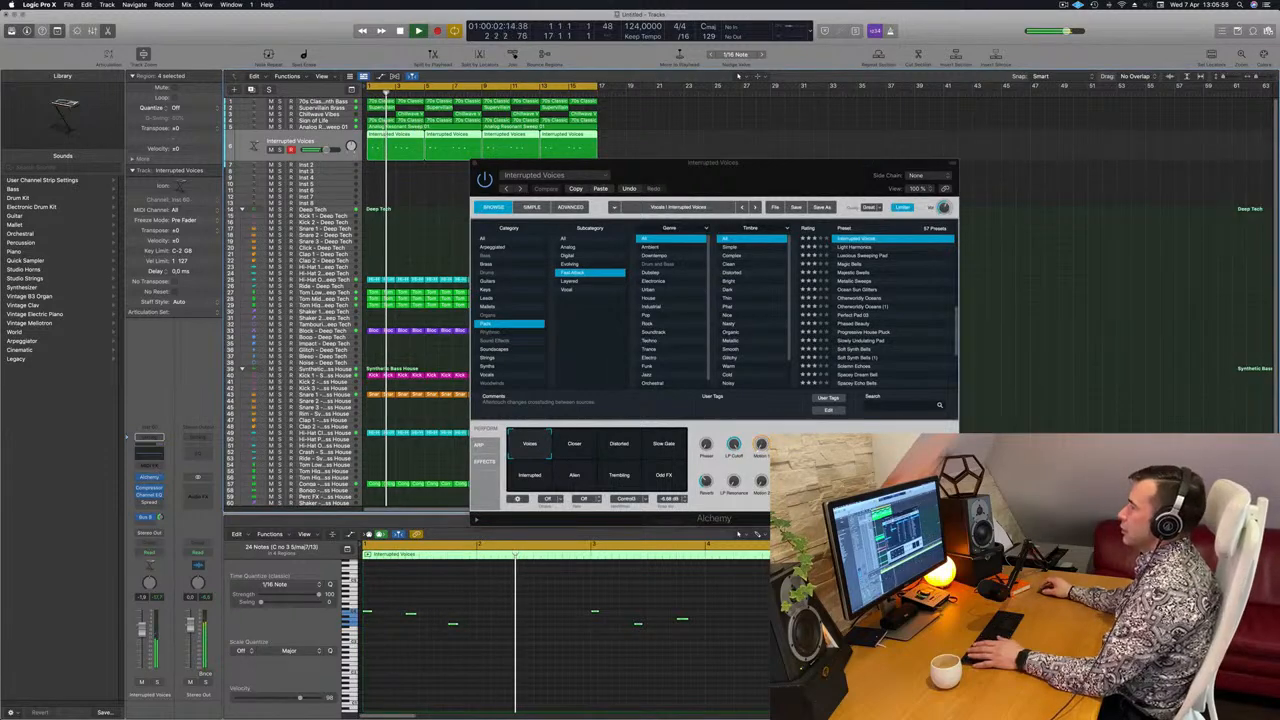
{"action": "left_click", "coordinate": [149, 494]}
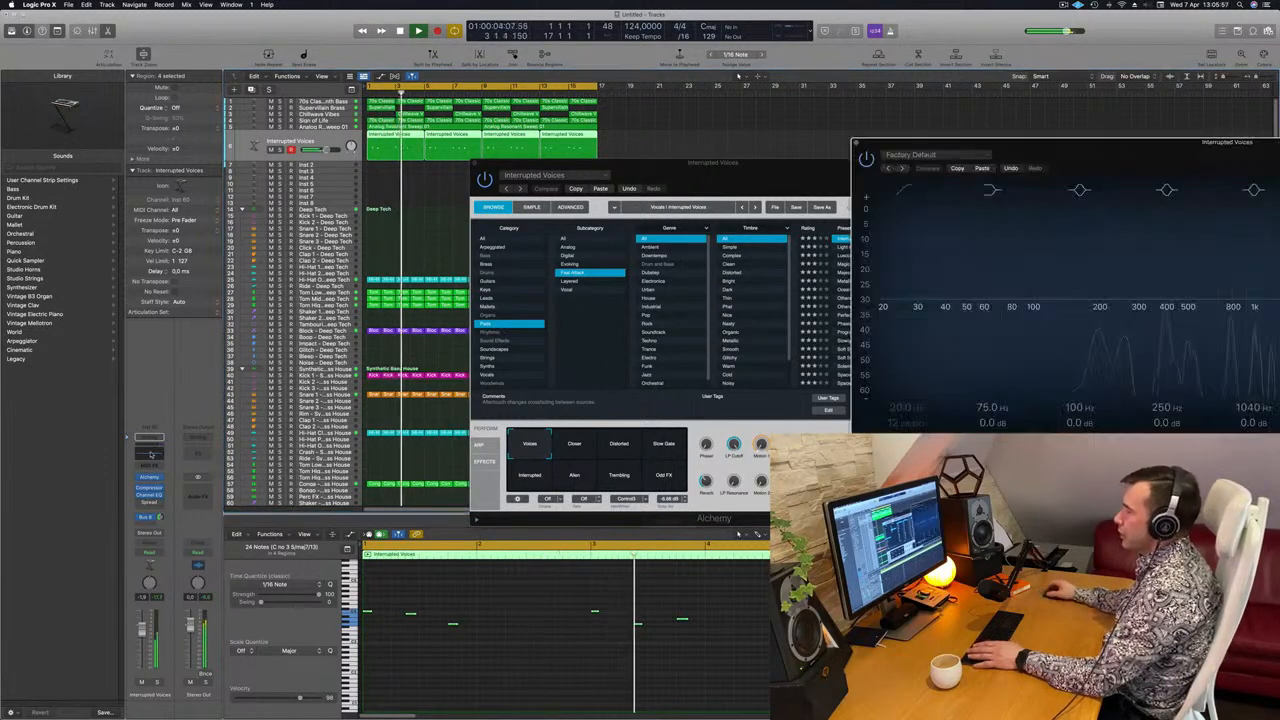
{"action": "left_click_drag", "start_coordinate": [1128, 157], "coordinate": [717, 153]}
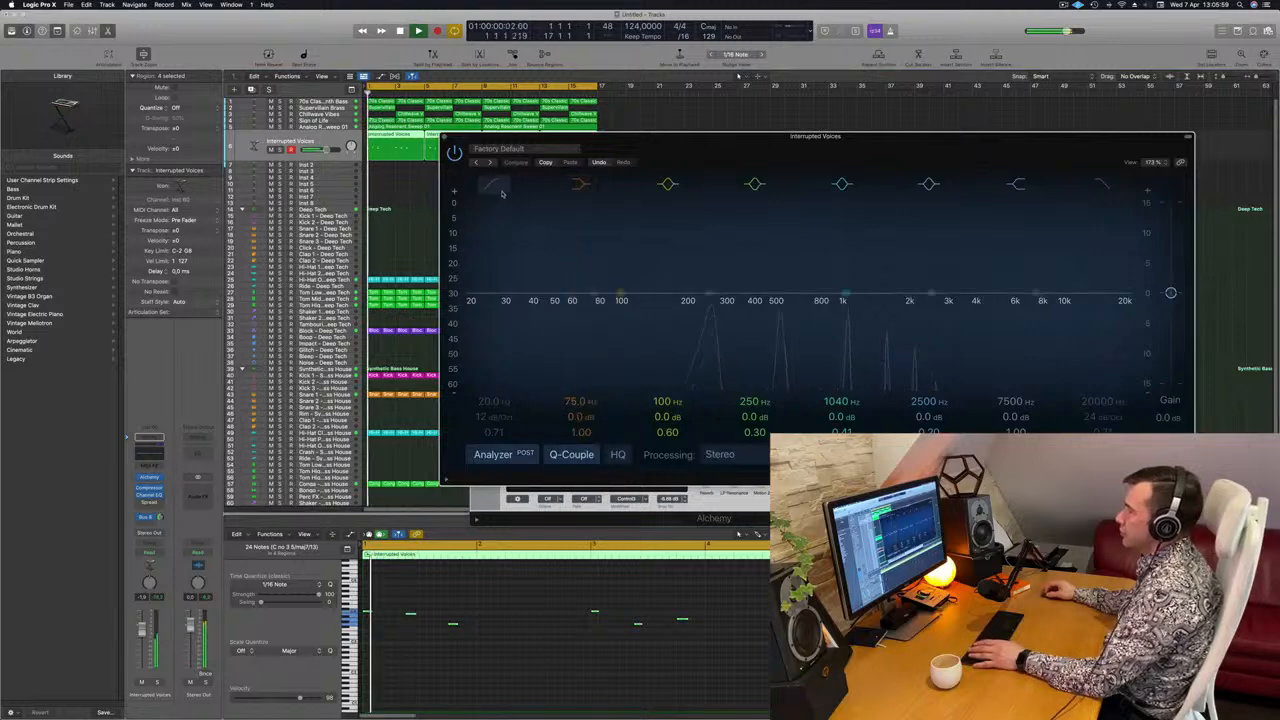
{"action": "left_click_drag", "start_coordinate": [485, 230], "coordinate": [760, 231]}
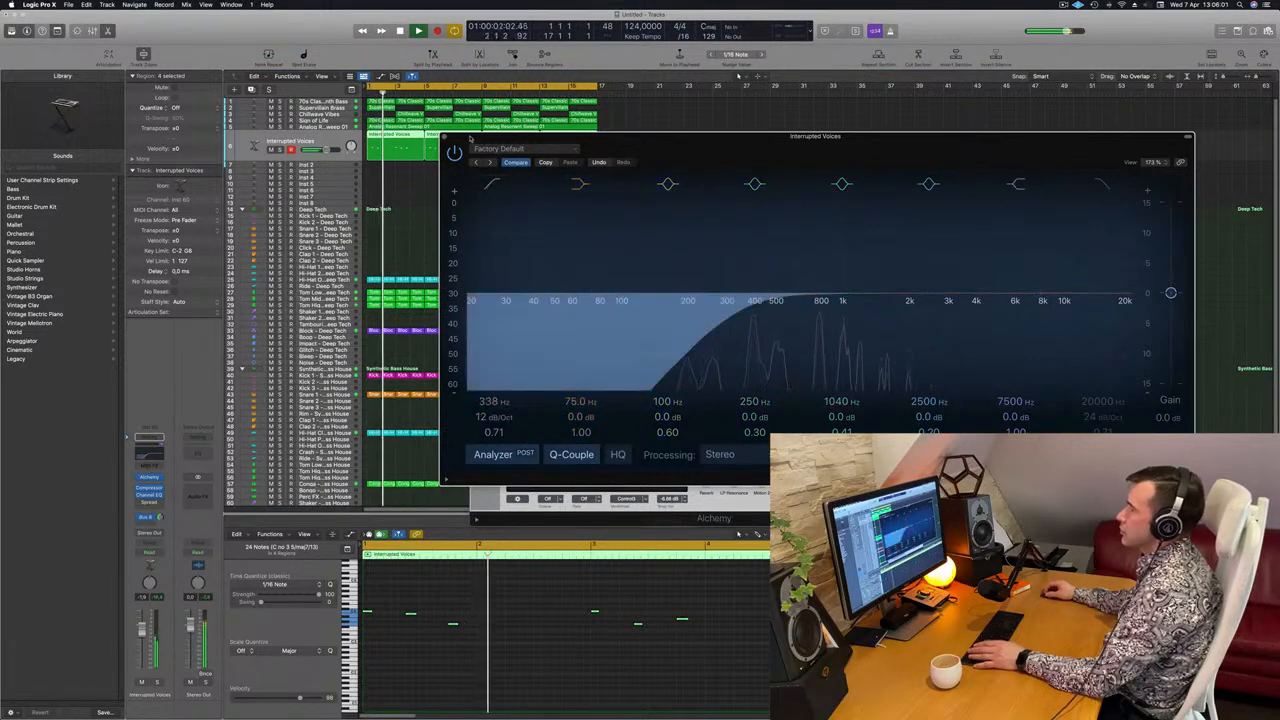
{"action": "left_click", "coordinate": [444, 137]}
- Audition Alchemy's performance snapshots, from Voices through Closer, Distorted, Slow Gate, Interrupted, Alien and Trembling, against the loop and select Odd FX
{"action": "left_click_drag", "start_coordinate": [739, 172], "coordinate": [821, 126]}
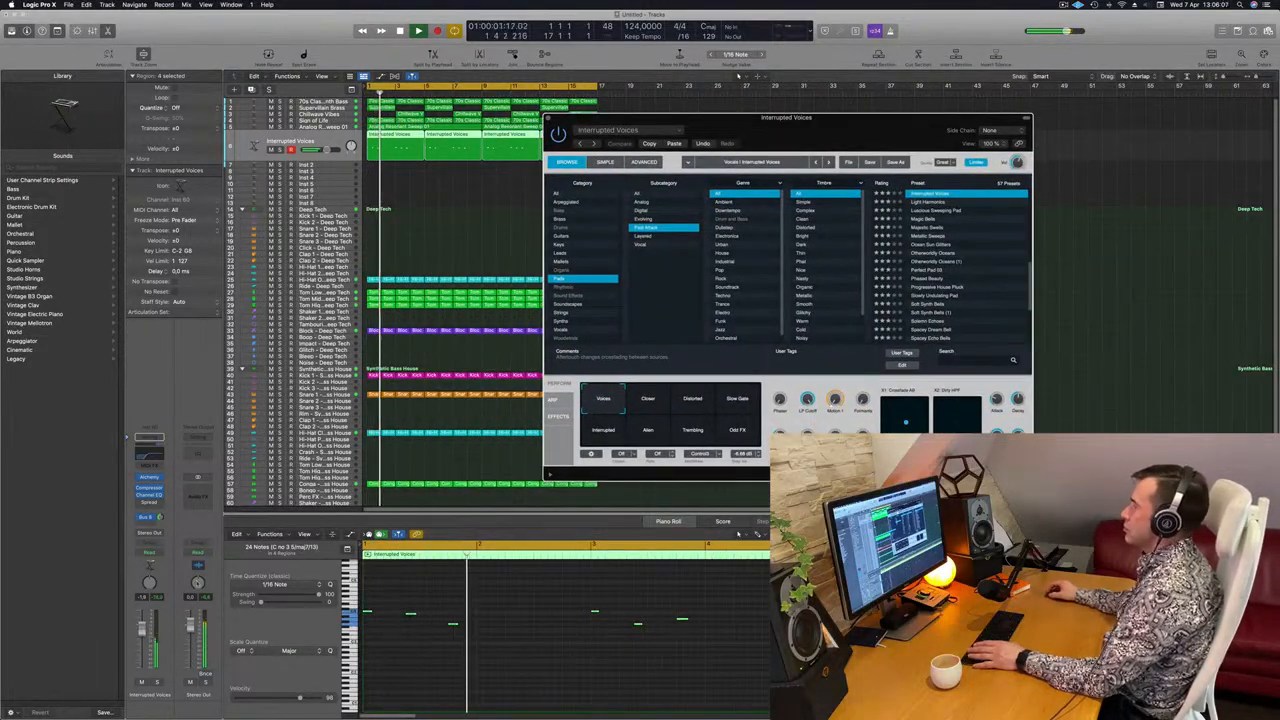
{"action": "key", "text": "space"}
{"action": "left_click_drag", "start_coordinate": [922, 140], "coordinate": [892, 132]}
{"action": "scroll", "coordinate": [951, 259], "scroll_direction": "up", "scroll_amount": 5}
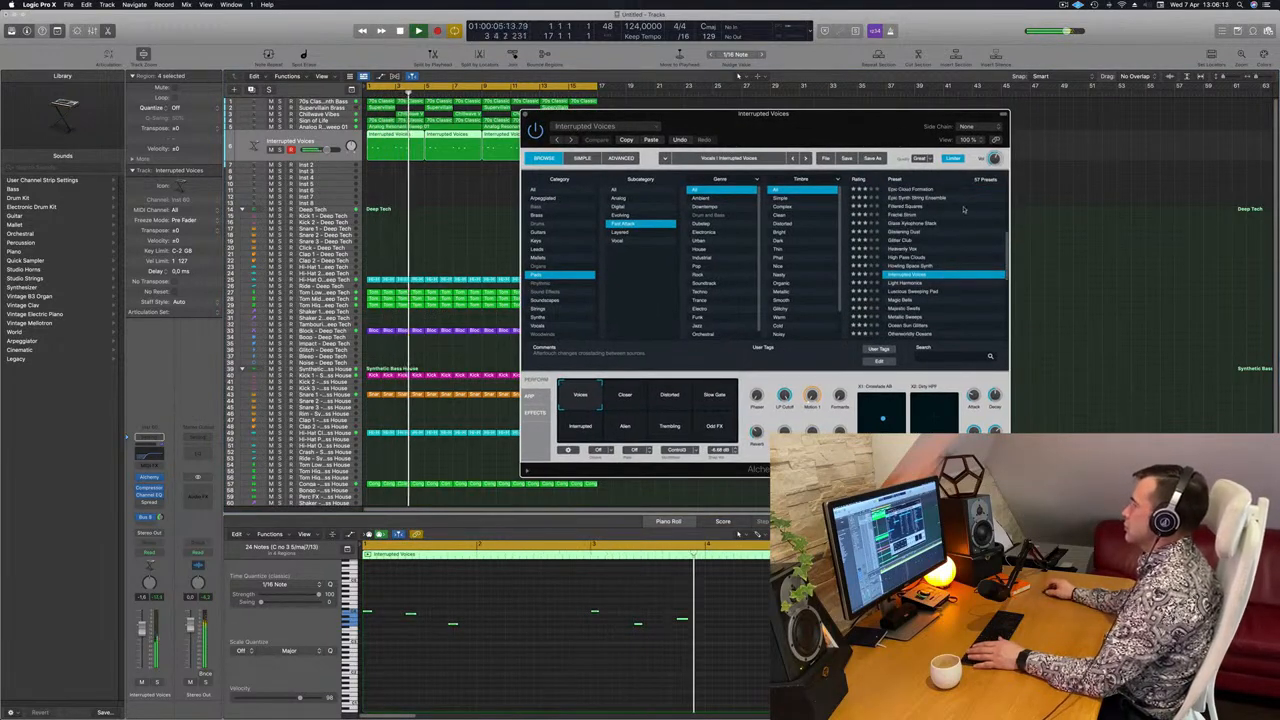
{"action": "left_click", "coordinate": [616, 400]}
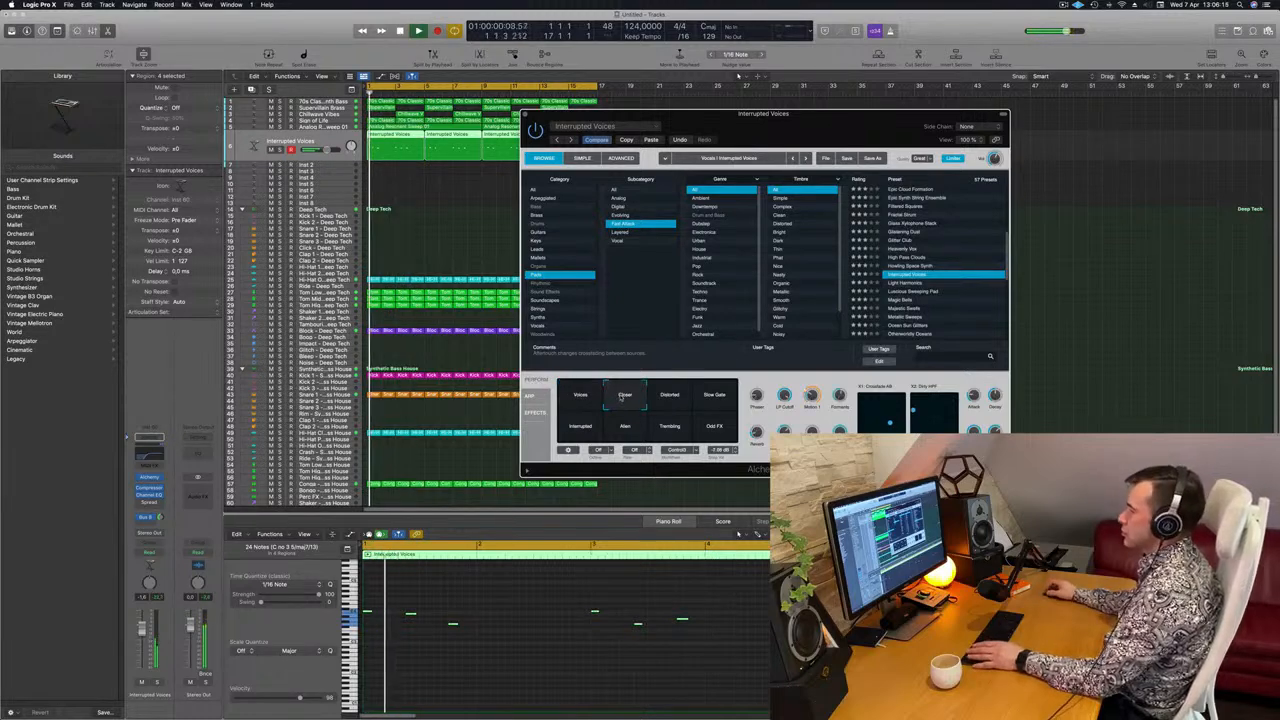
{"action": "left_click", "coordinate": [670, 397]}
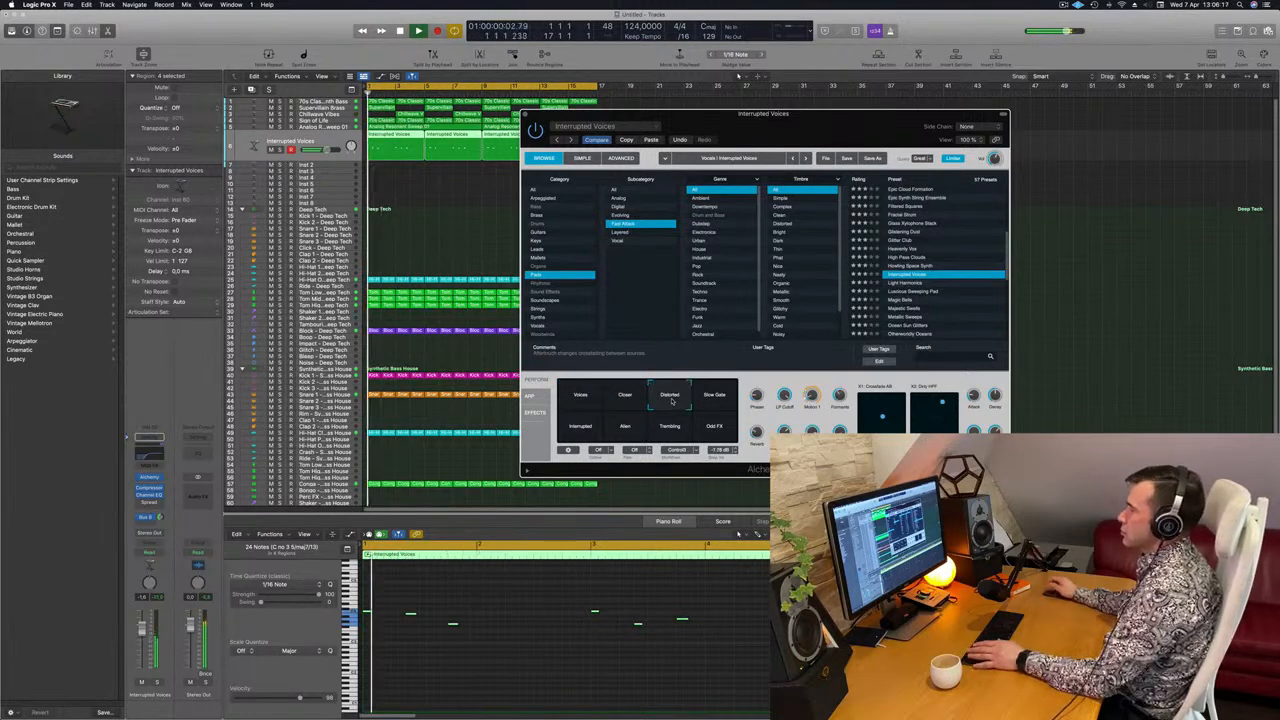
{"action": "left_click", "coordinate": [716, 398]}
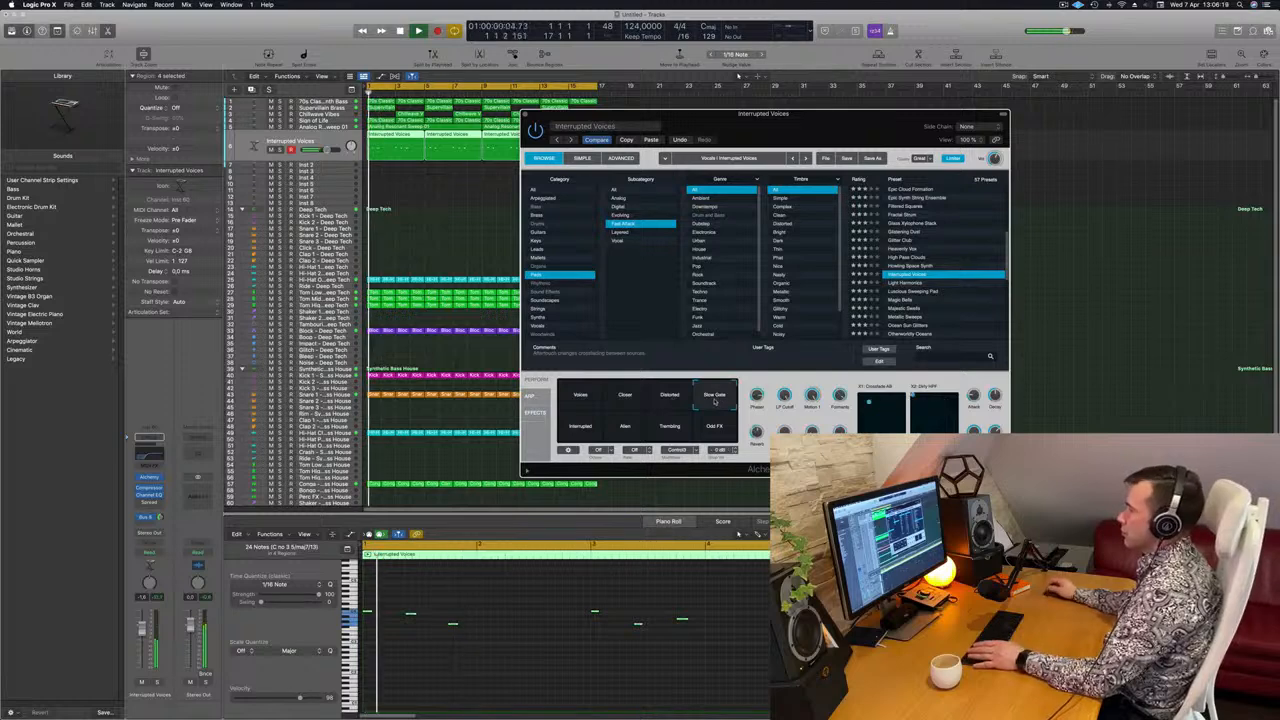
{"action": "left_click", "coordinate": [580, 428]}
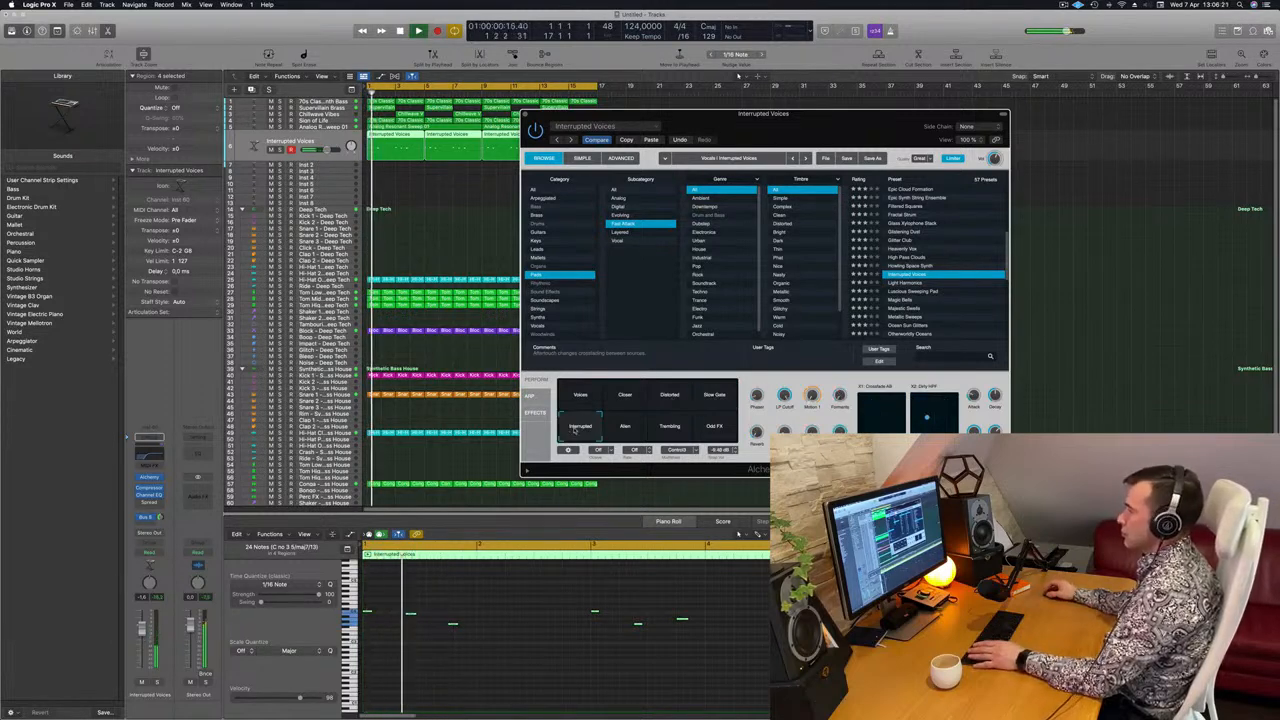
{"action": "left_click", "coordinate": [628, 428]}
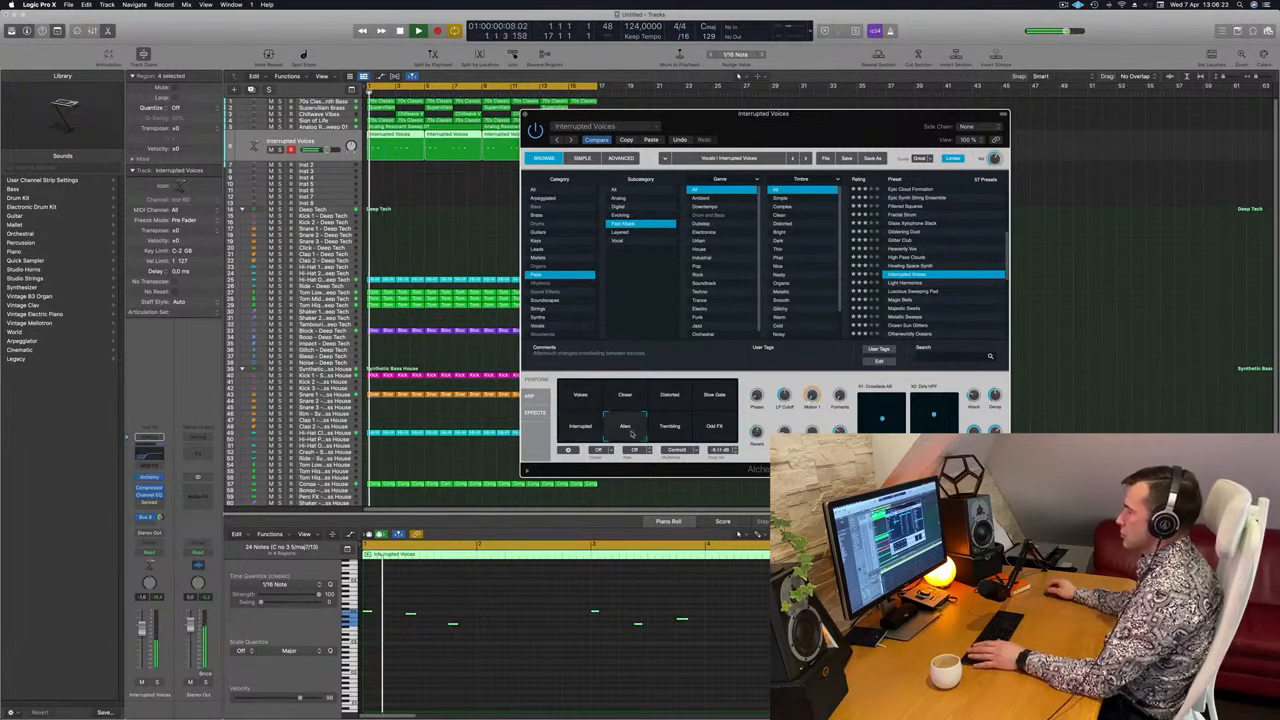
{"action": "left_click", "coordinate": [668, 427]}
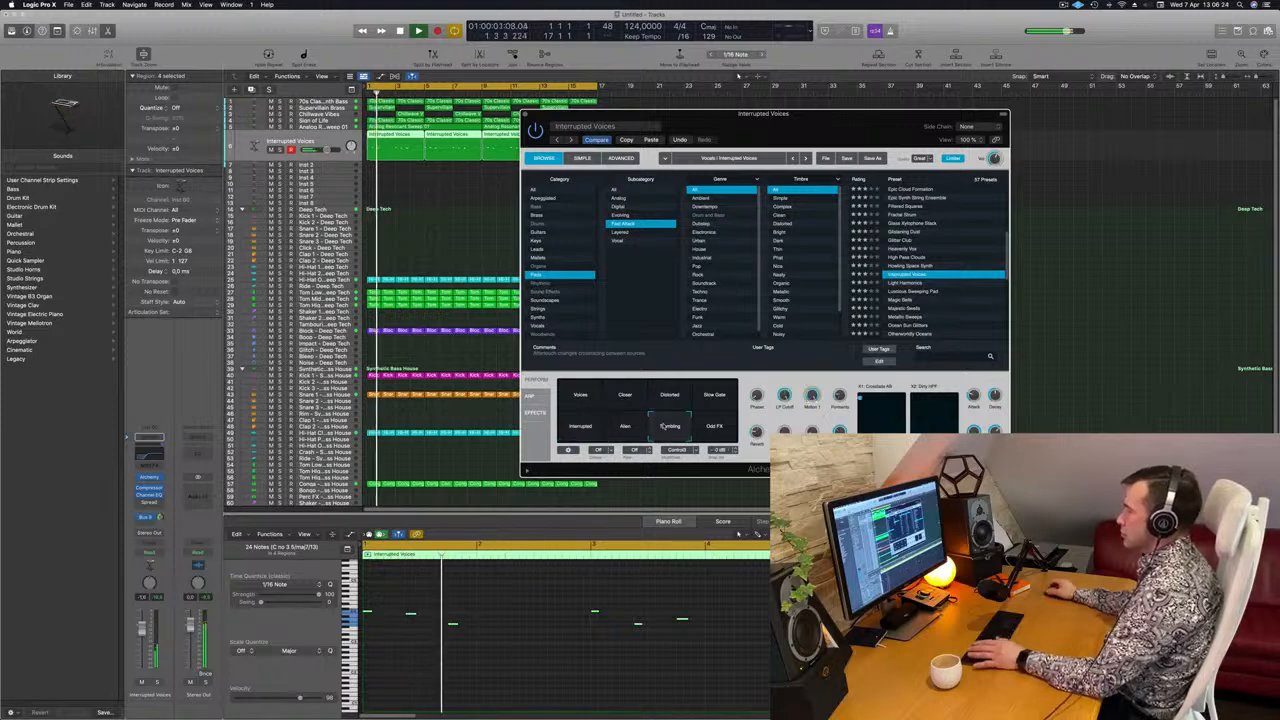
{"action": "left_click", "coordinate": [714, 427]}
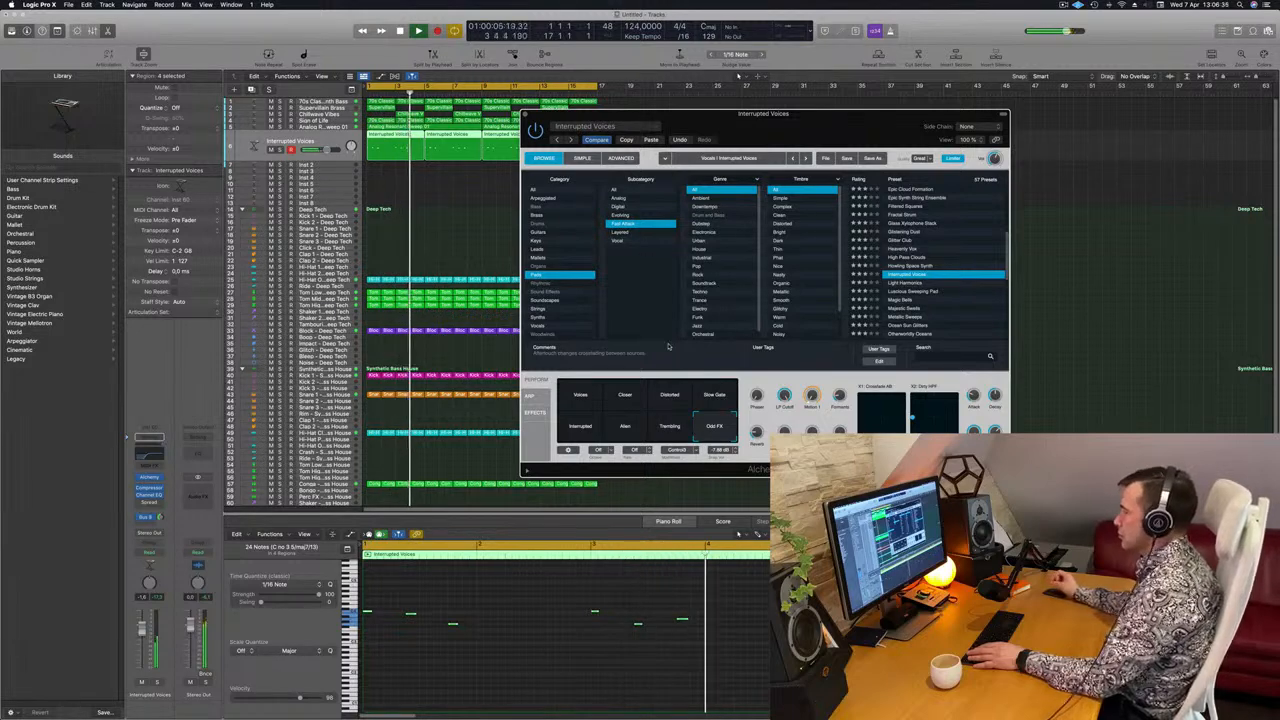
{"action": "left_click", "coordinate": [157, 683]}
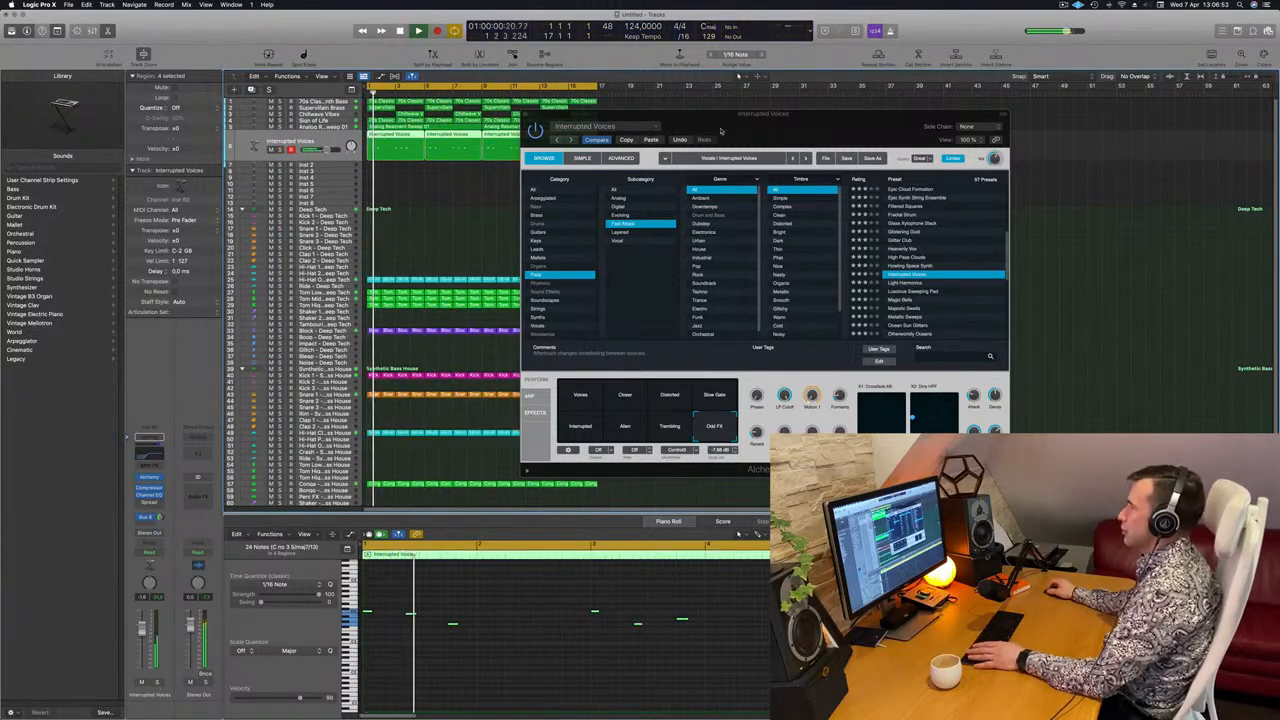
- Close the Alchemy window of the Interrupted Voices track and deselect its regions
{"action": "left_click_drag", "start_coordinate": [723, 129], "coordinate": [614, 188]}
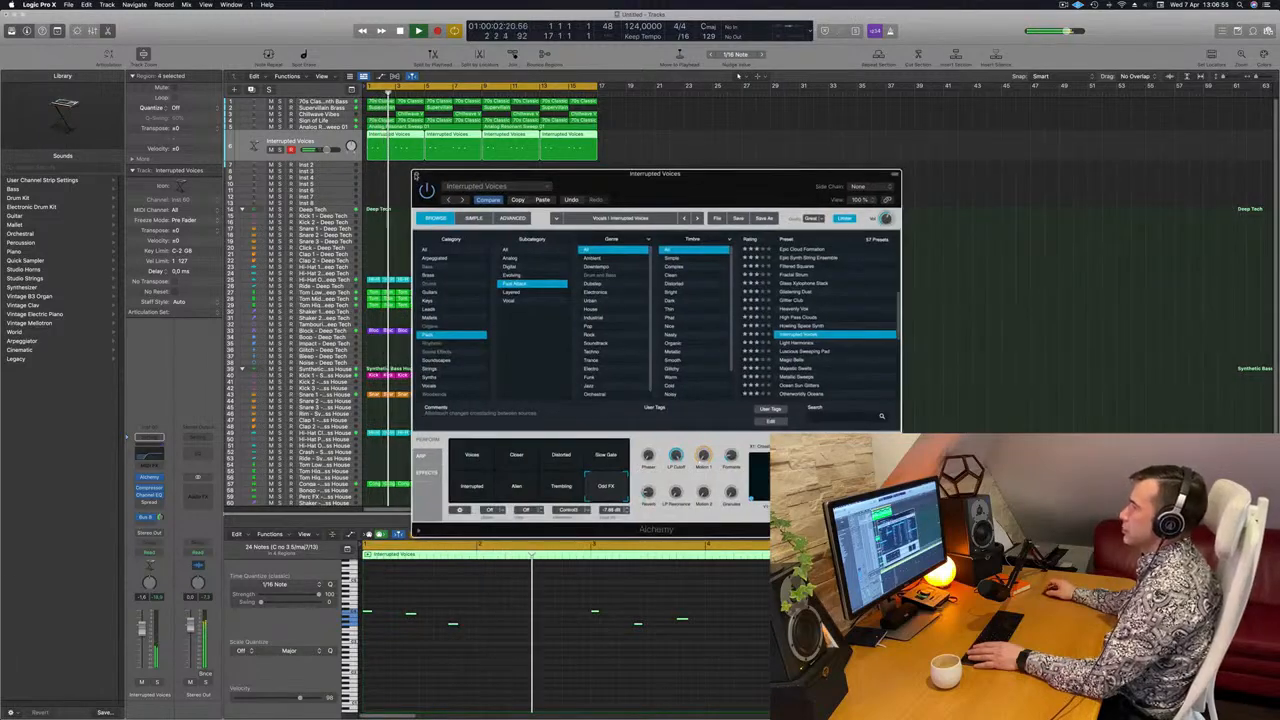
{"action": "left_click", "coordinate": [418, 174]}
{"action": "left_click", "coordinate": [509, 193]}
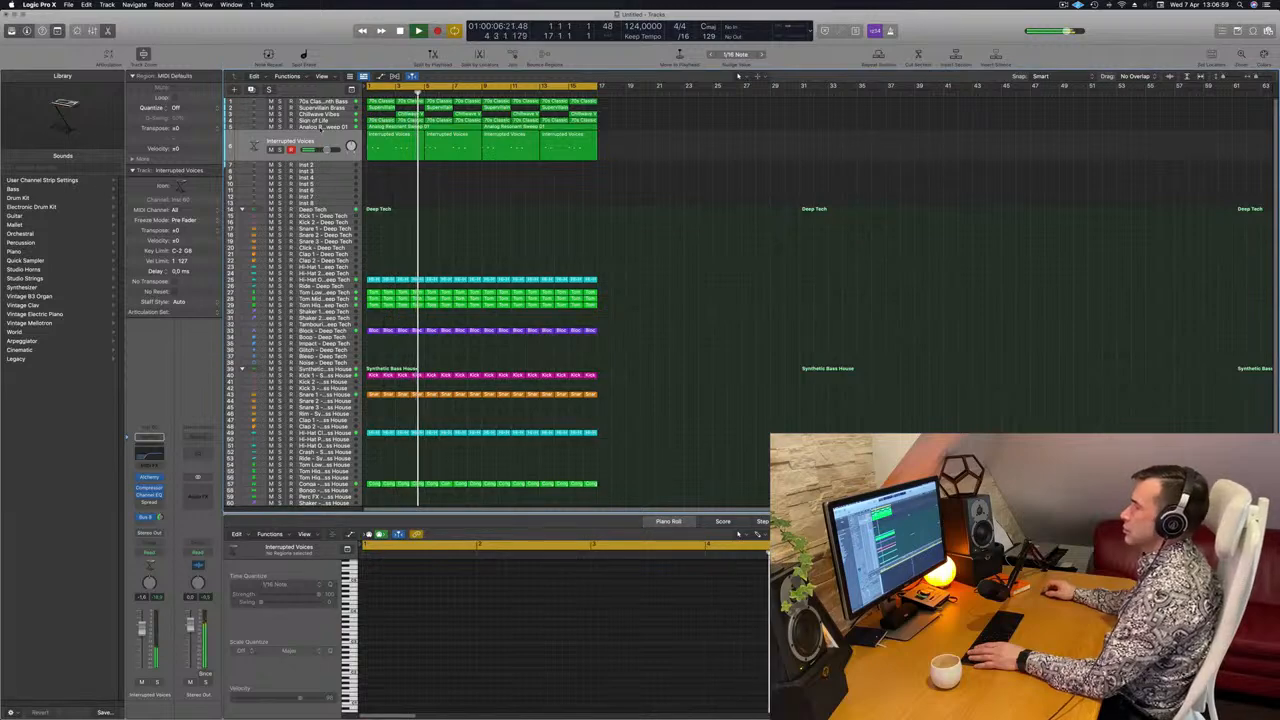
- Replay the loop from the start and unmute the Analog Resonant Sweep 01 track
{"action": "left_click", "coordinate": [290, 142]}
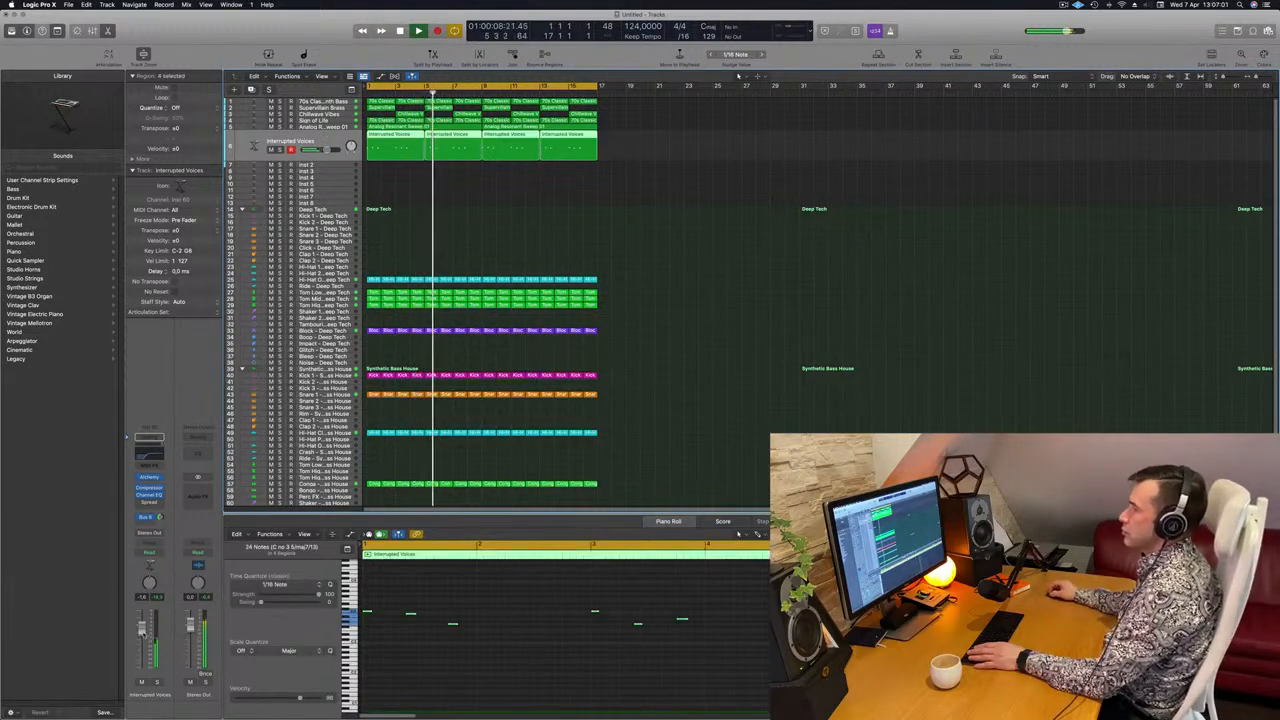
{"action": "key", "text": "Return"}
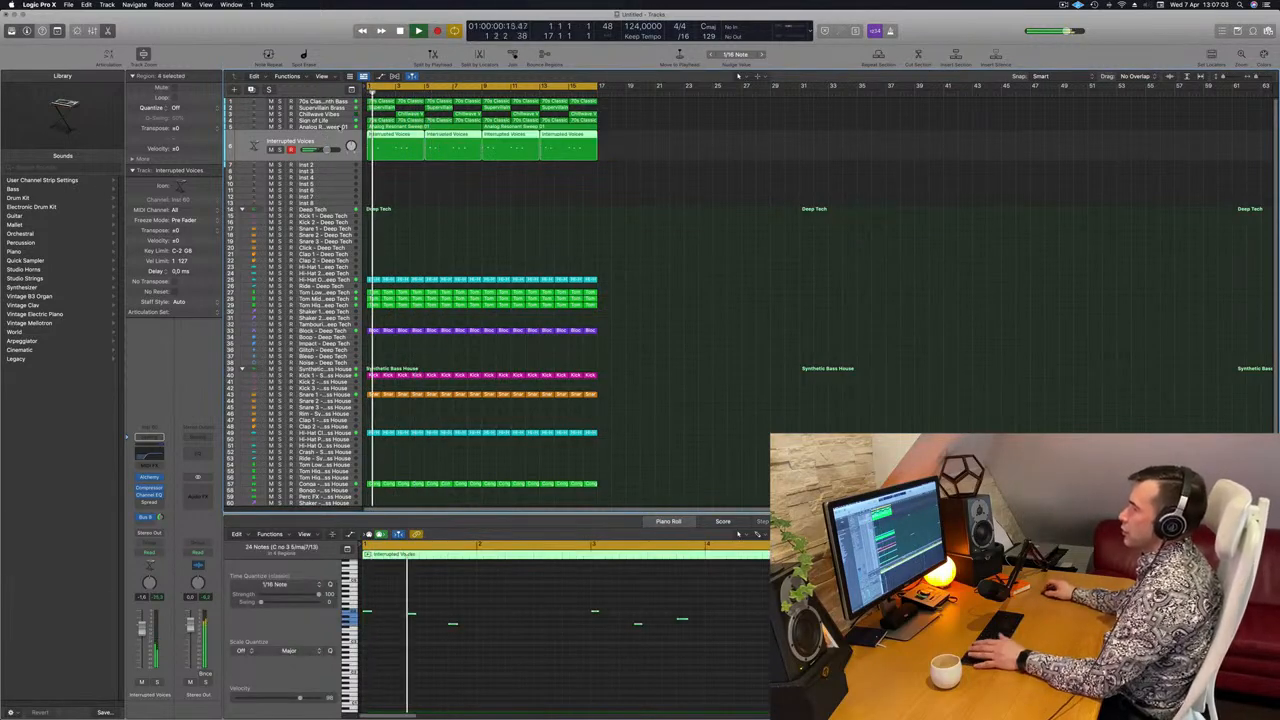
{"action": "left_click", "coordinate": [343, 127]}
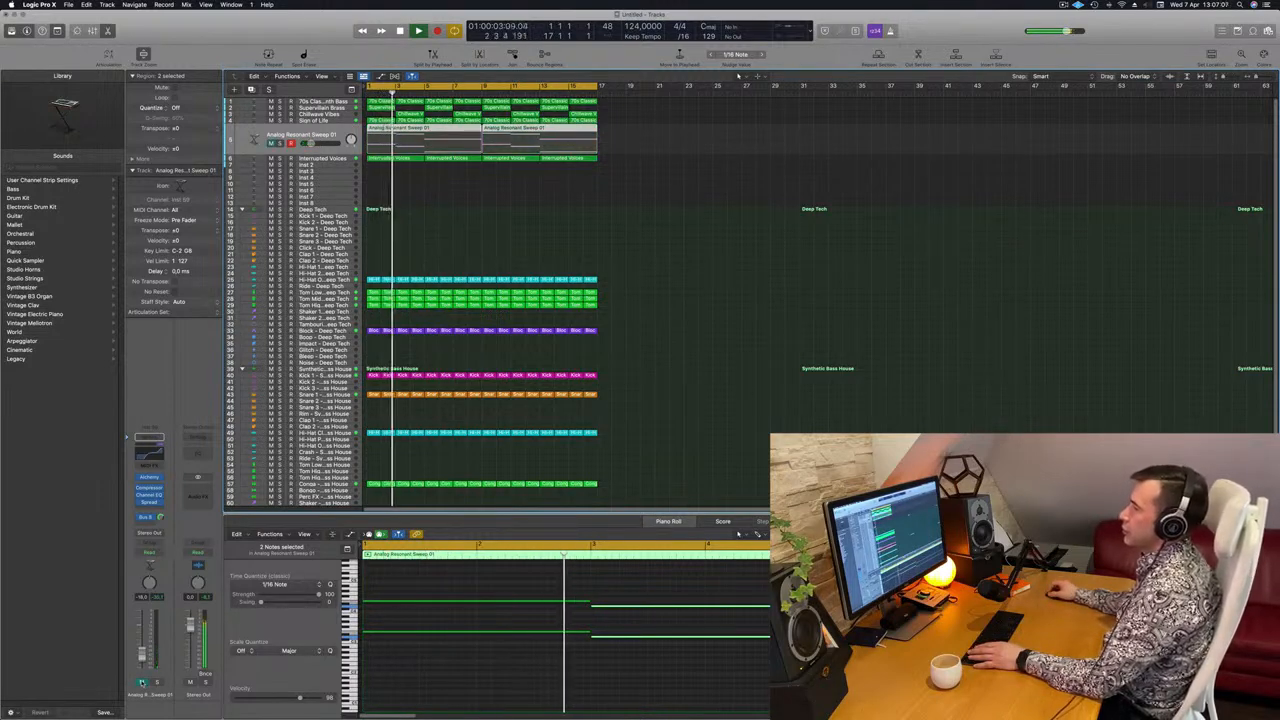
{"action": "left_click", "coordinate": [142, 681]}
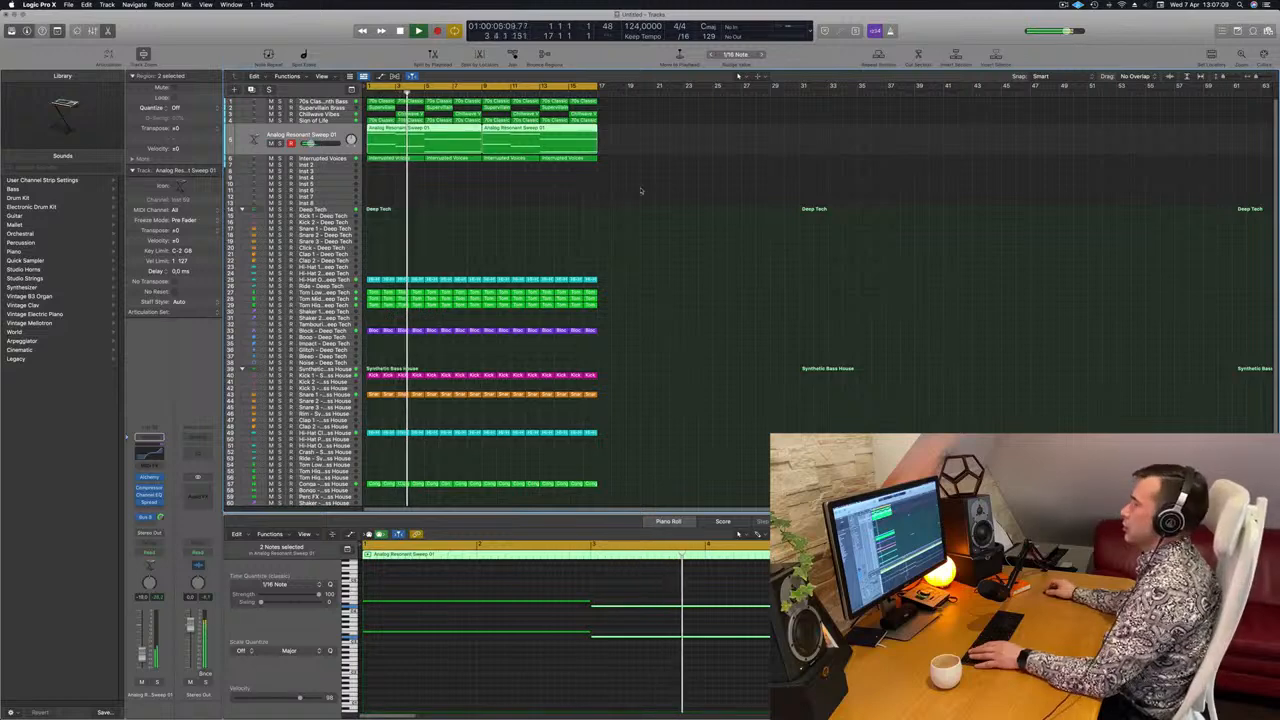
- Repeat all regions of the 16-bar loop once to extend the arrangement to 32 bars
{"action": "key", "text": "super+Left"}
{"action": "key", "text": "super+a"}
{"action": "key", "text": "super+r"}
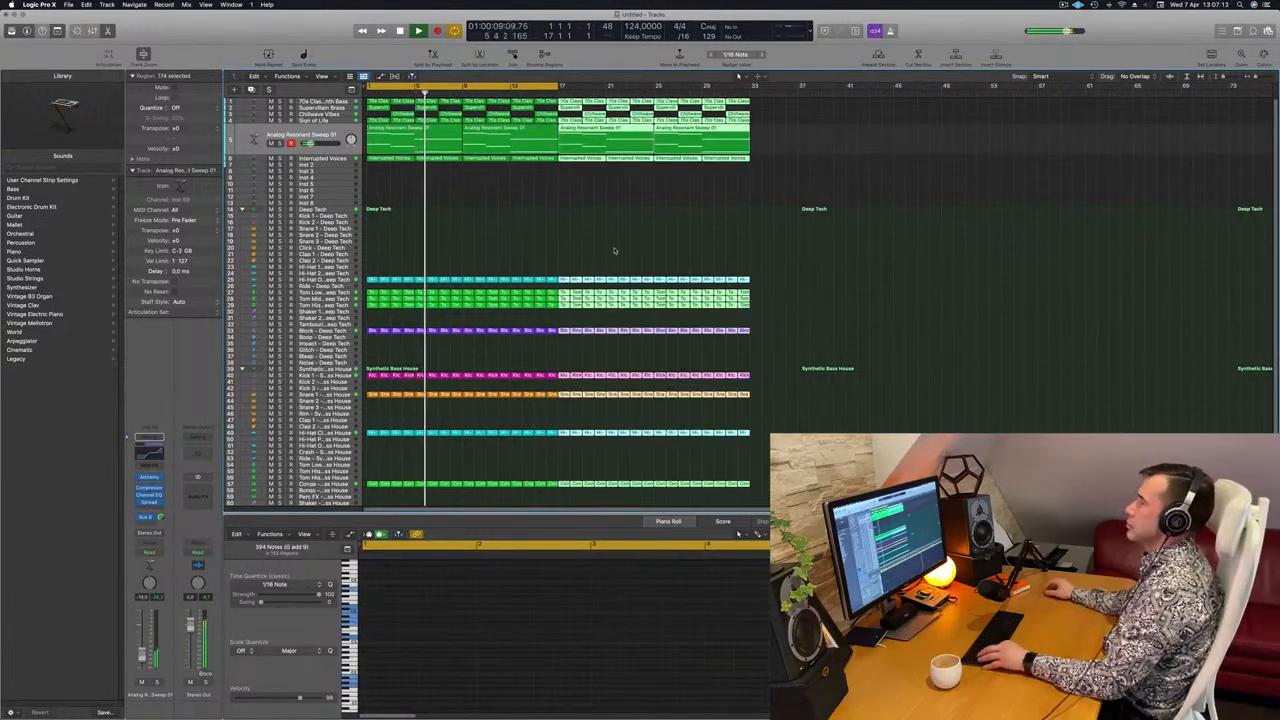
- Show the secondary ruler above the tracks area
{"action": "key", "text": "super+Left"}
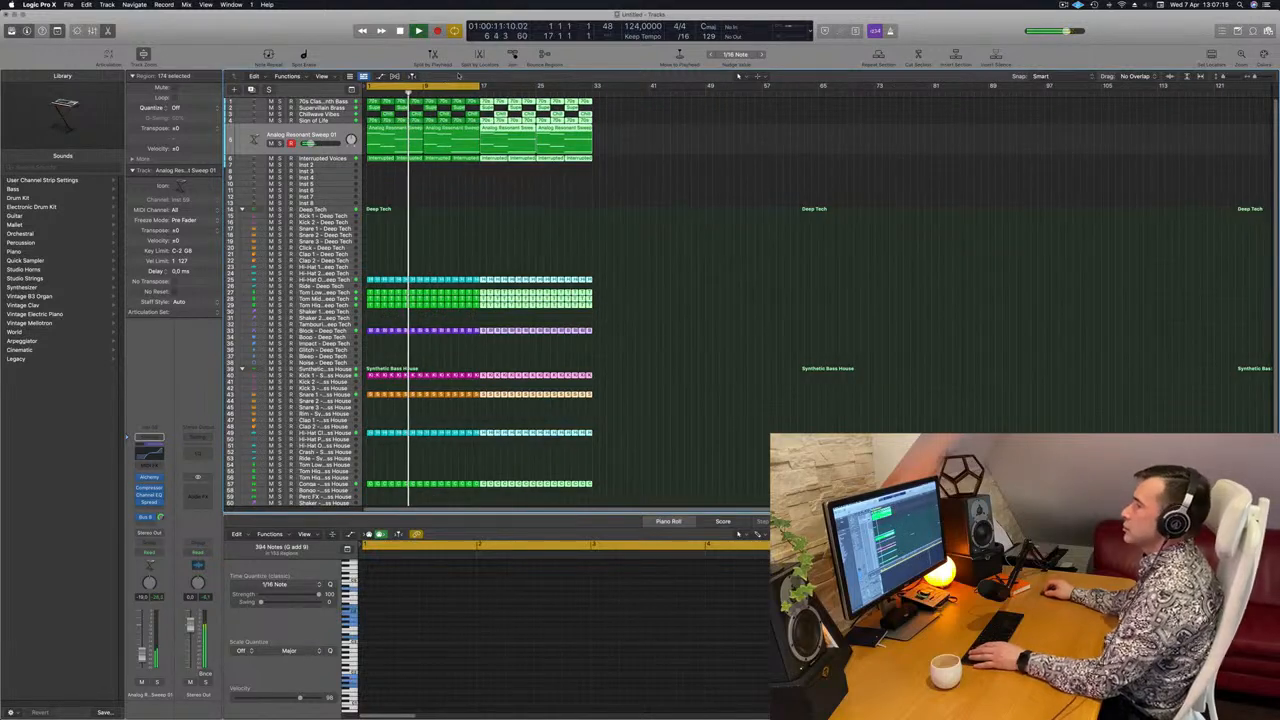
{"action": "left_click", "coordinate": [321, 76]}
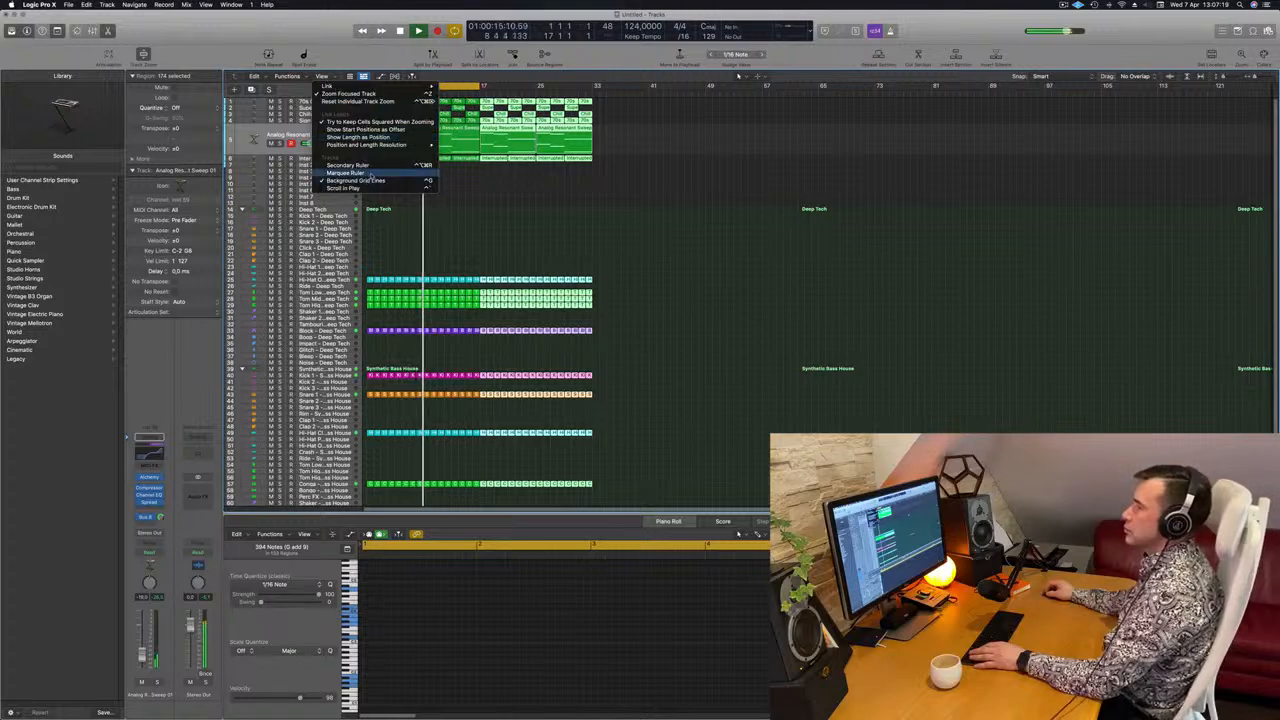
{"action": "left_click", "coordinate": [385, 165]}
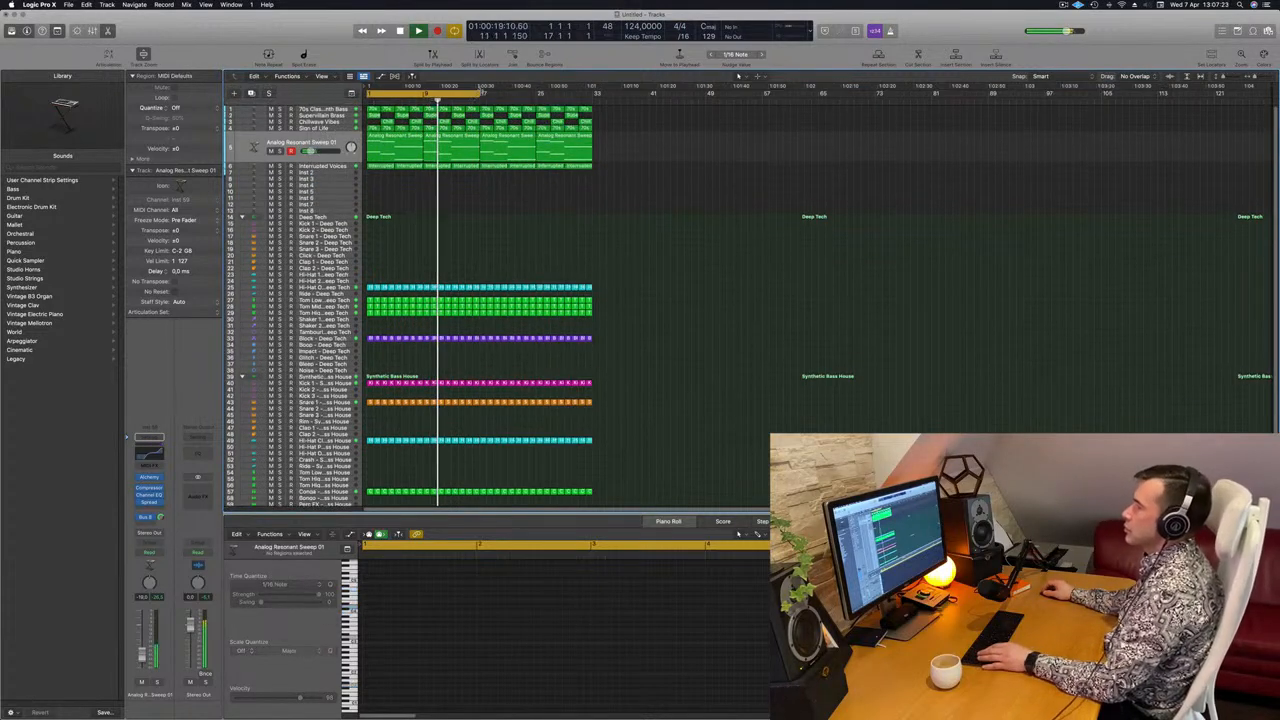
- Repeat all regions of the 32-bar arrangement once from bar 33 and extend the cycle range to bar 65
{"action": "left_click_drag", "start_coordinate": [478, 94], "coordinate": [596, 107]}
{"action": "key", "text": "super+a"}
{"action": "key", "text": "super+r"}
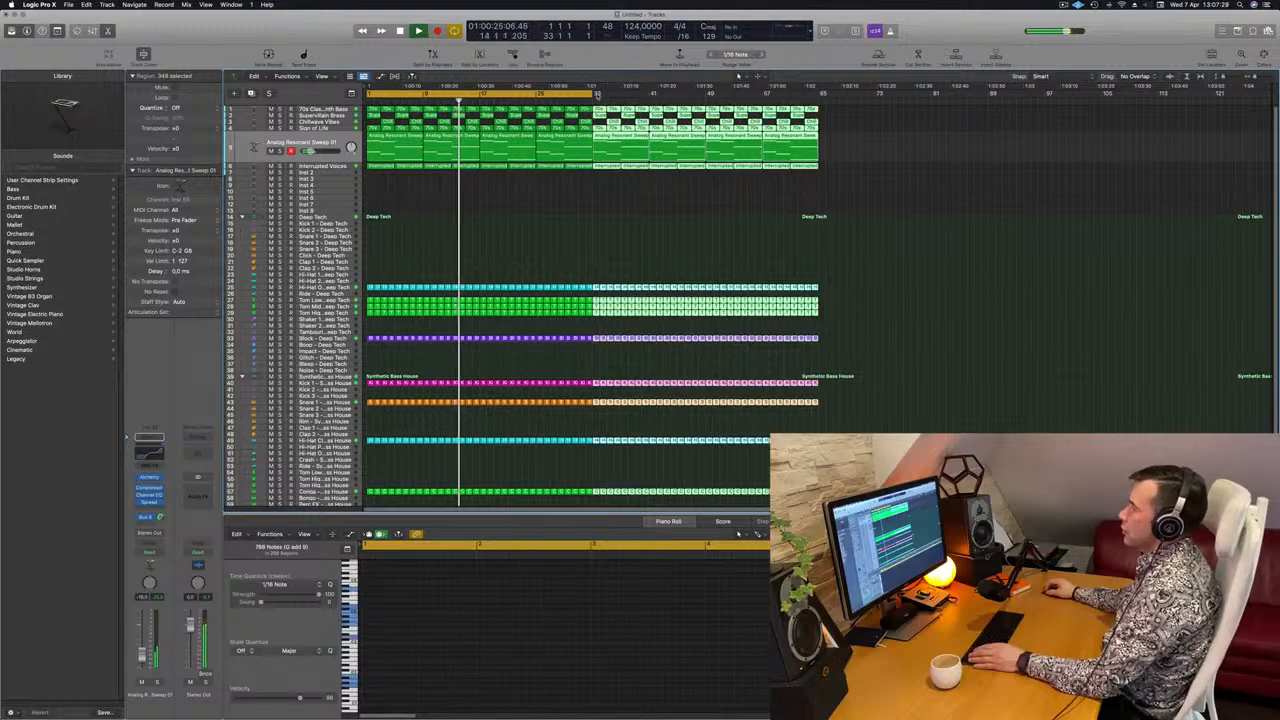
{"action": "left_click_drag", "start_coordinate": [596, 106], "coordinate": [820, 106]}
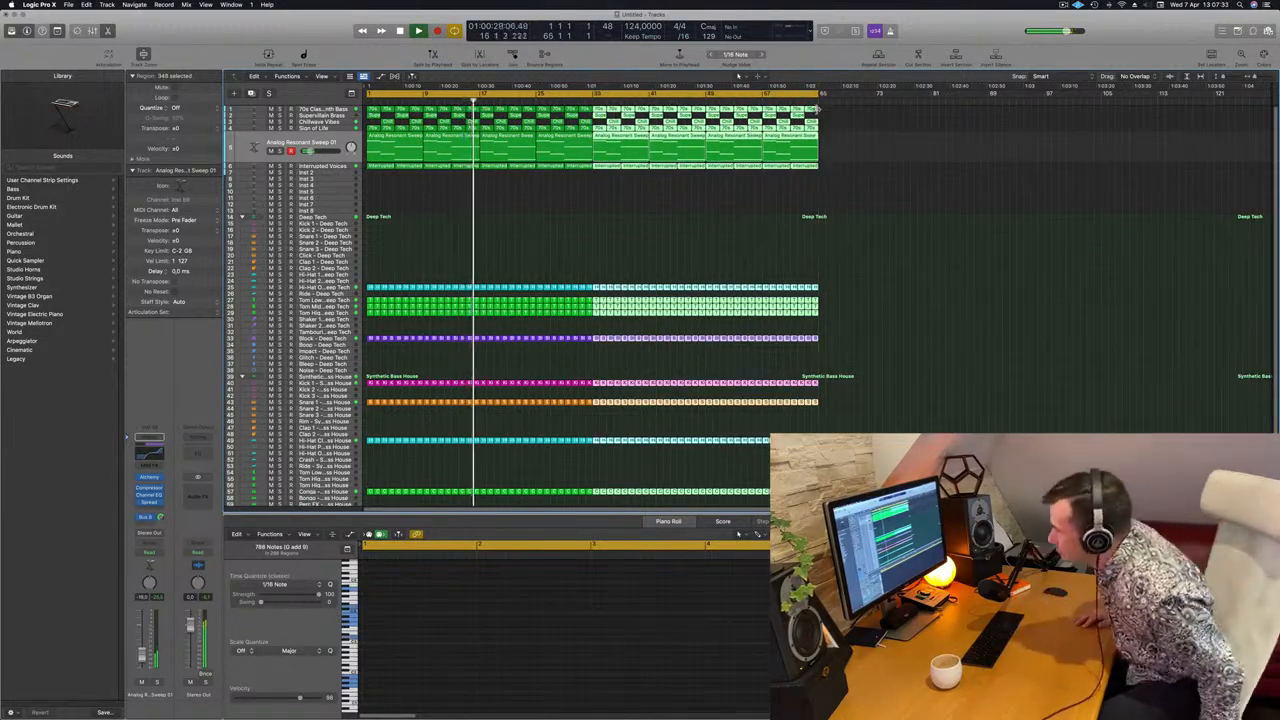